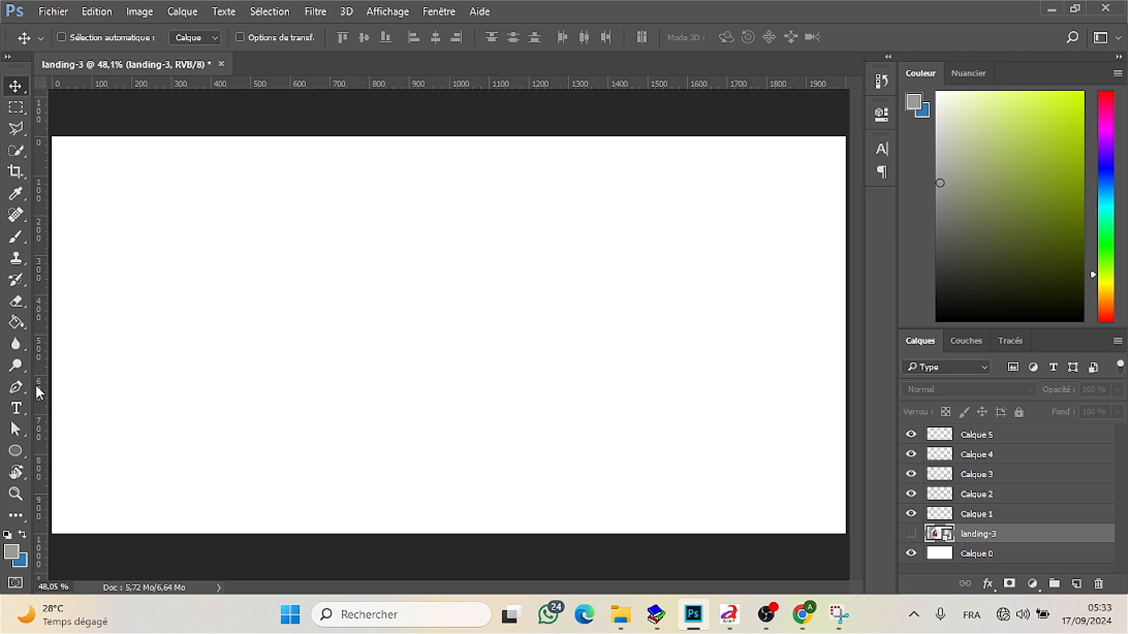
# Show the rulers and place a vertical guide at about 500 px across the canvas
pyautogui.hotkey('ctrl', 'r')
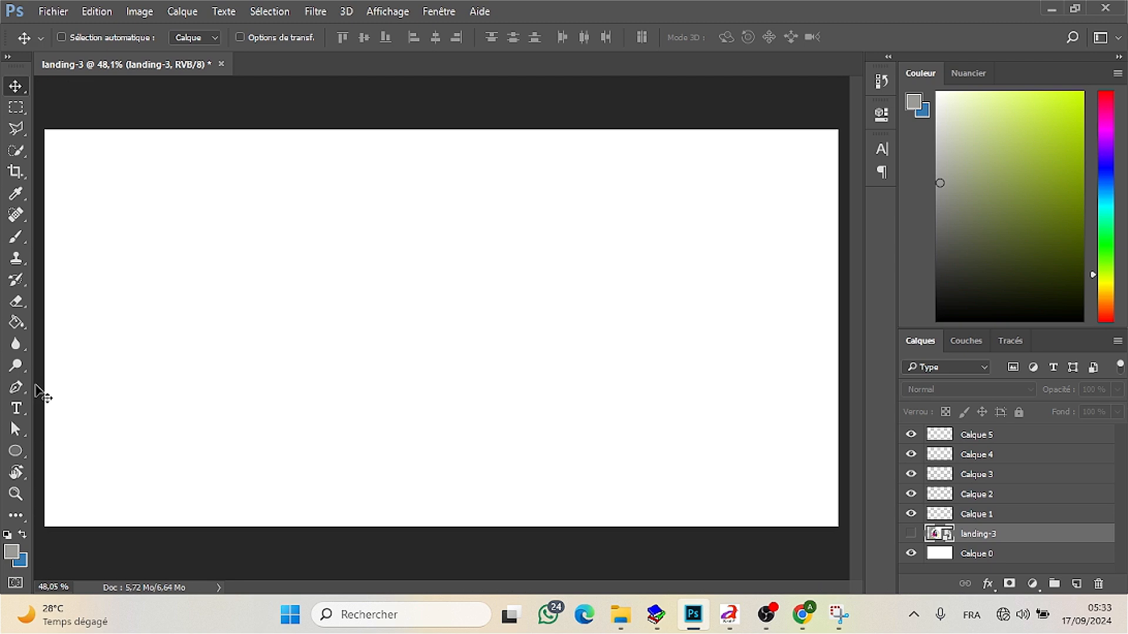
pyautogui.hotkey('ctrl', 'r')
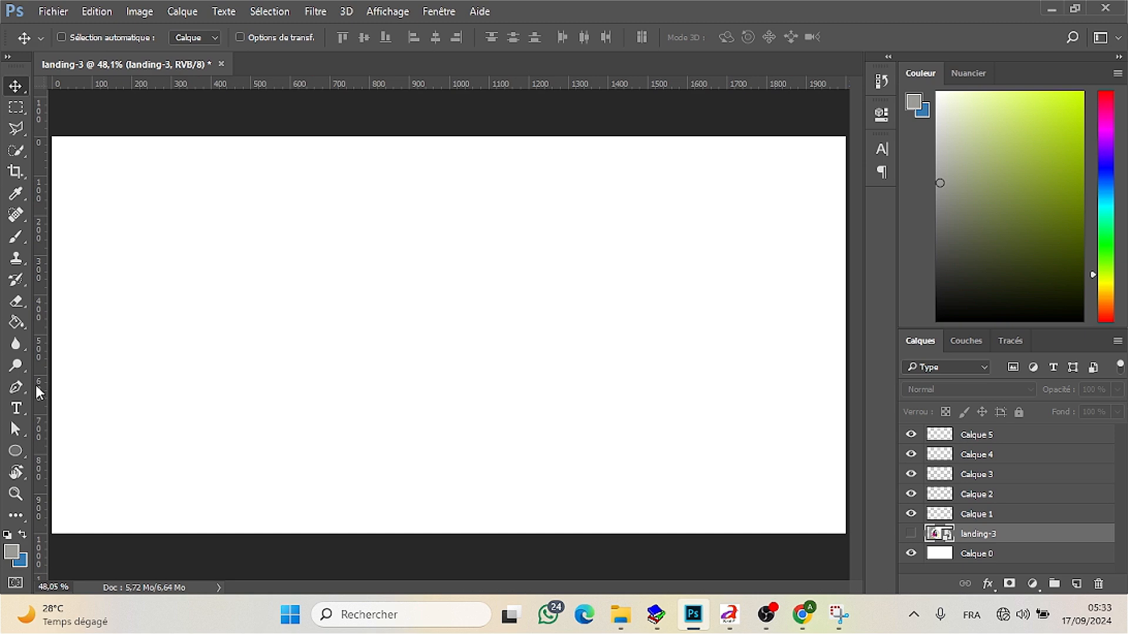
pyautogui.hotkey('ctrl', 'r')
pyautogui.hotkey('ctrl', 'r')
pyautogui.hotkey('ctrl', 'r')
pyautogui.hotkey('ctrl', 'r')
pyautogui.moveTo(36, 386); pyautogui.dragTo(251, 317)
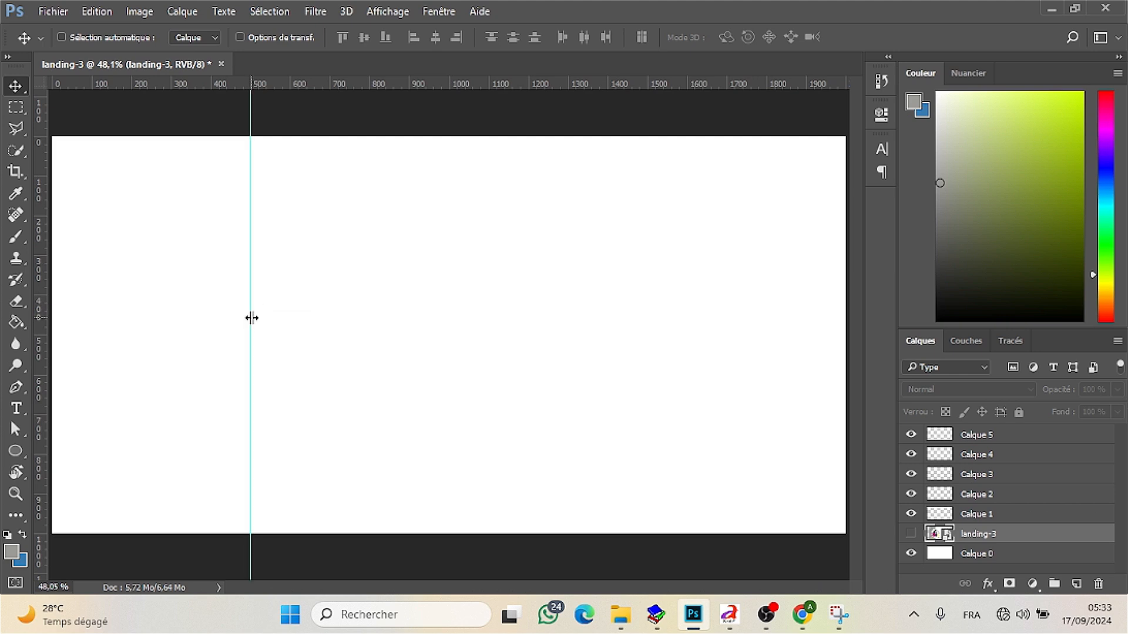
# Preview the landing-3 reference layer, hide it again and make layer Calque 1 active
pyautogui.click(910, 534)
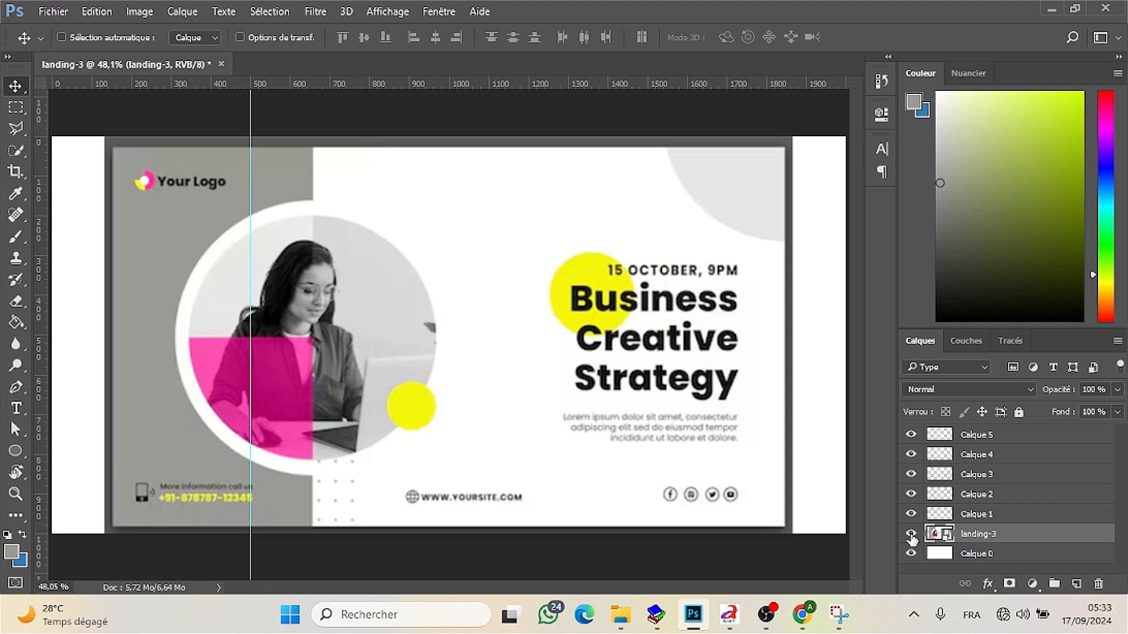
pyautogui.click(911, 535)
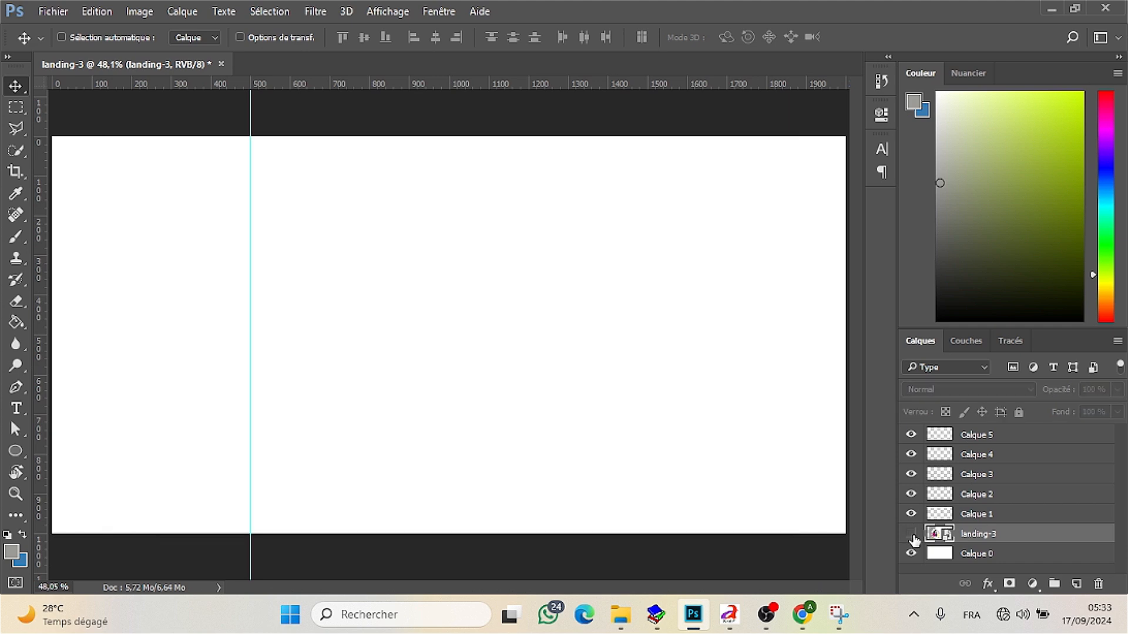
pyautogui.click(910, 534)
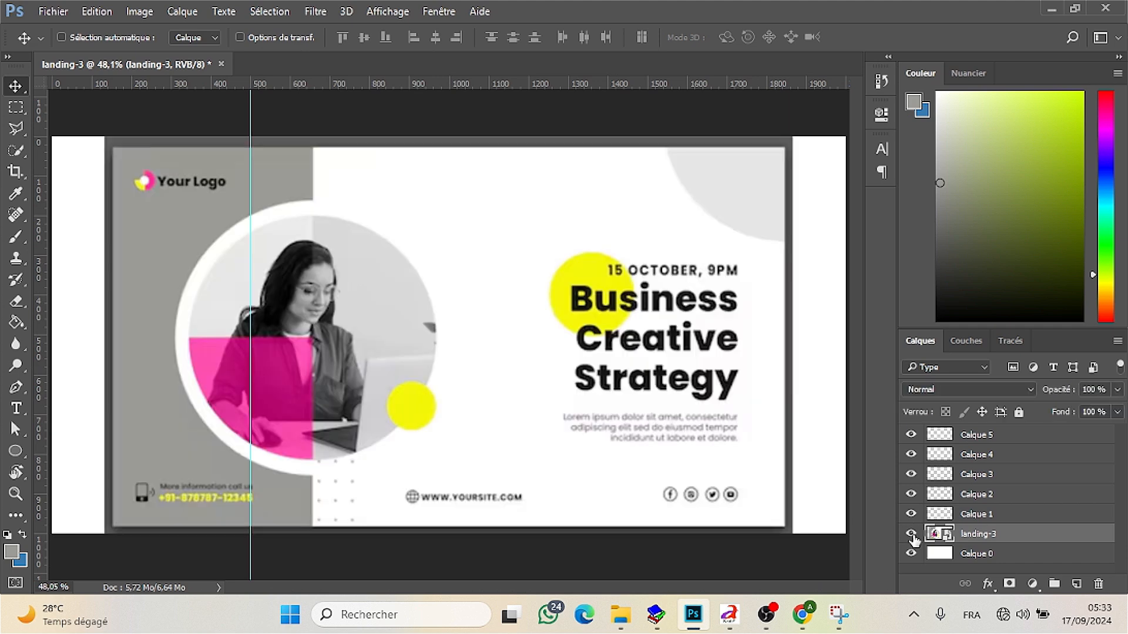
pyautogui.click(911, 534)
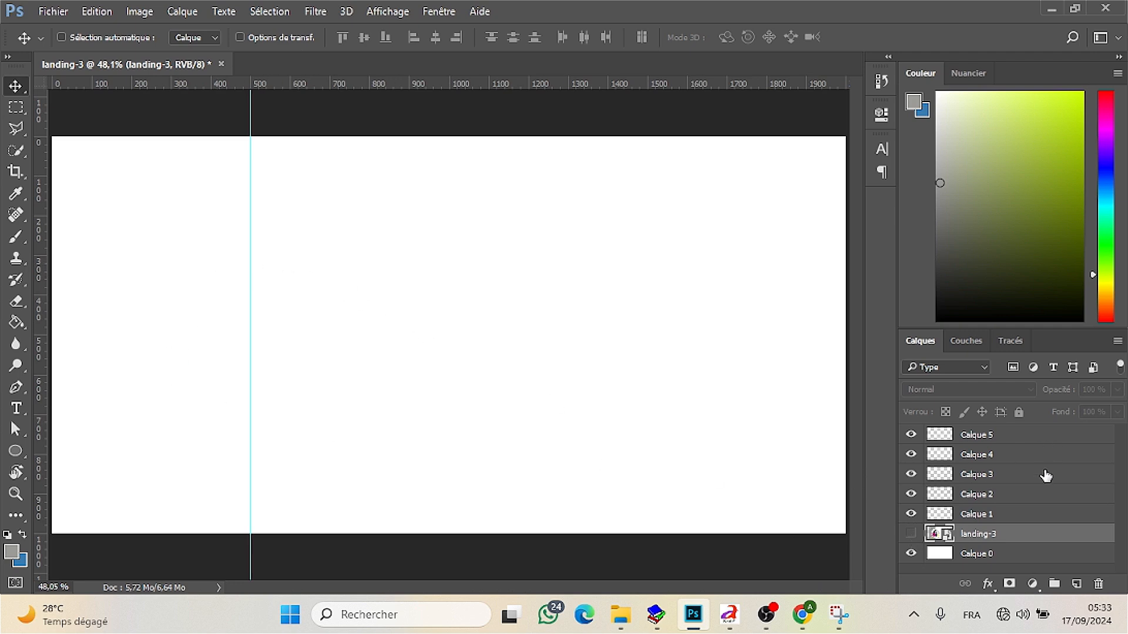
pyautogui.click(978, 514)
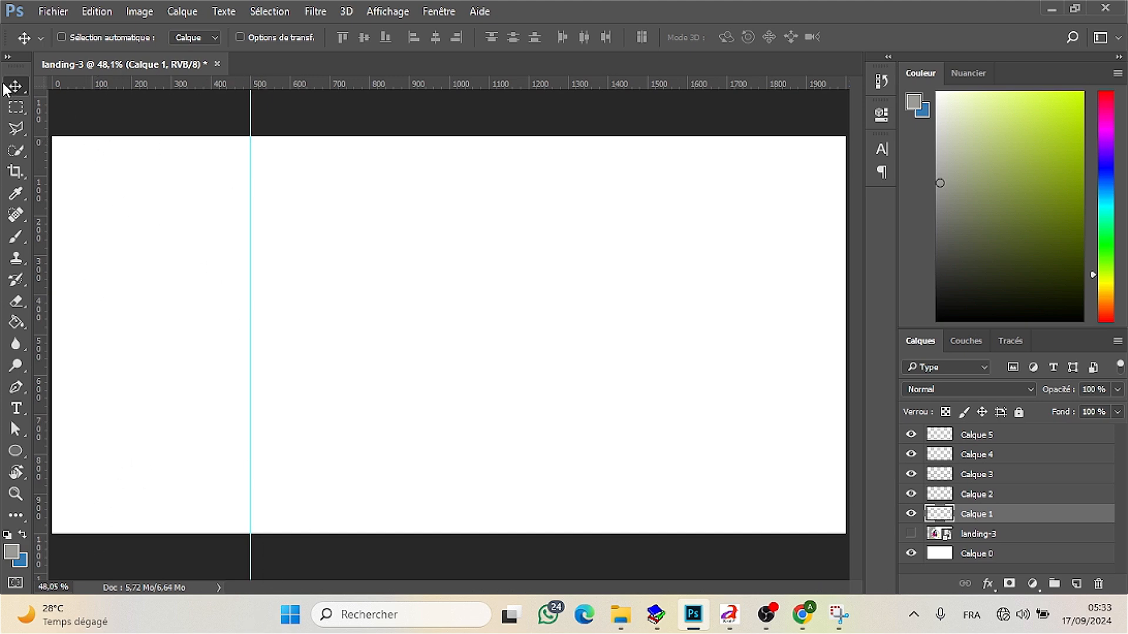
pyautogui.click(16, 109)
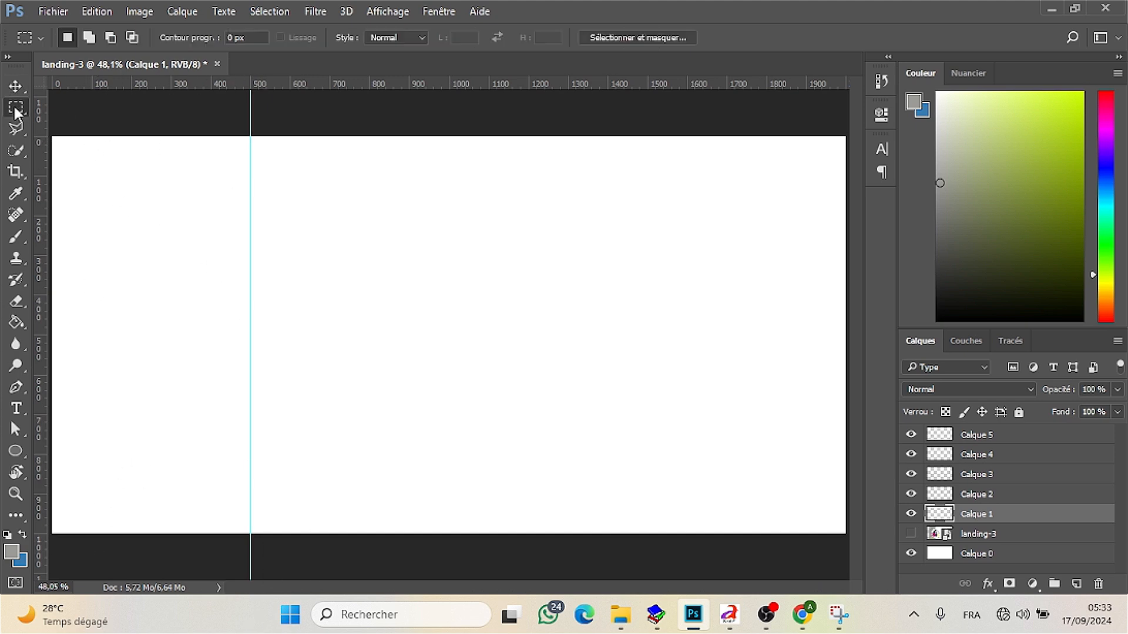
pyautogui.rightClick(15, 108)
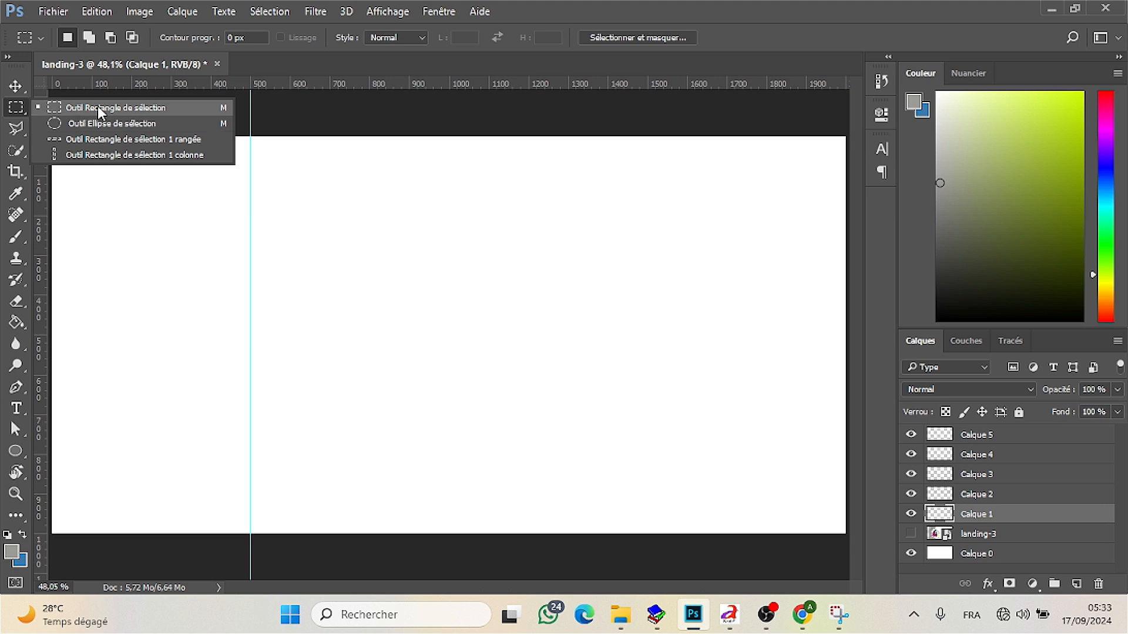
pyautogui.click(17, 111)
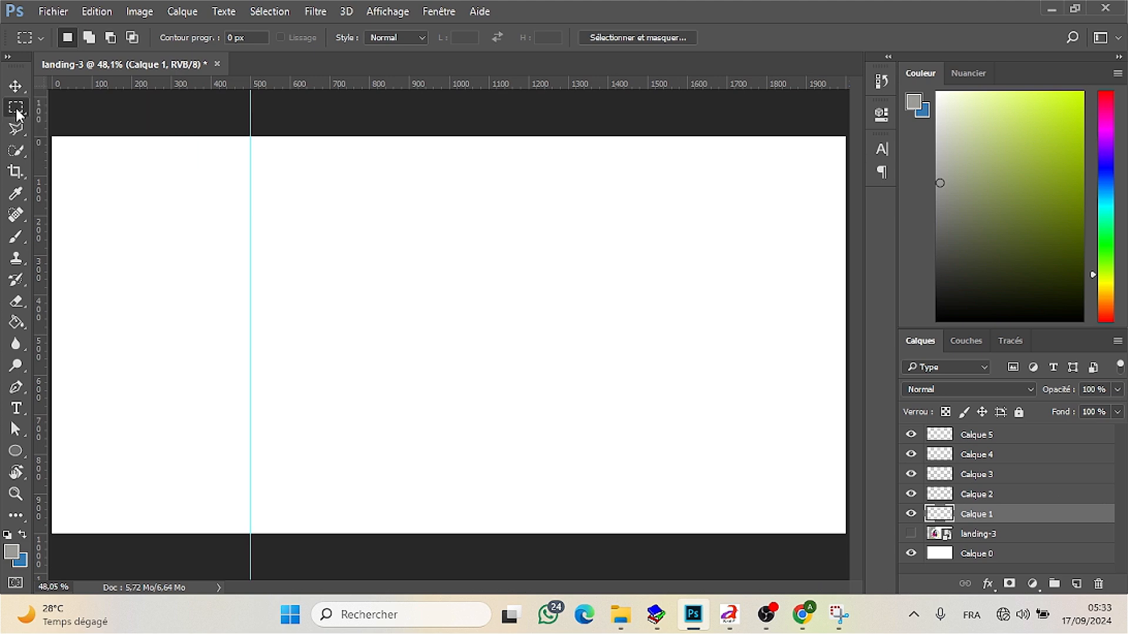
pyautogui.rightClick(17, 111)
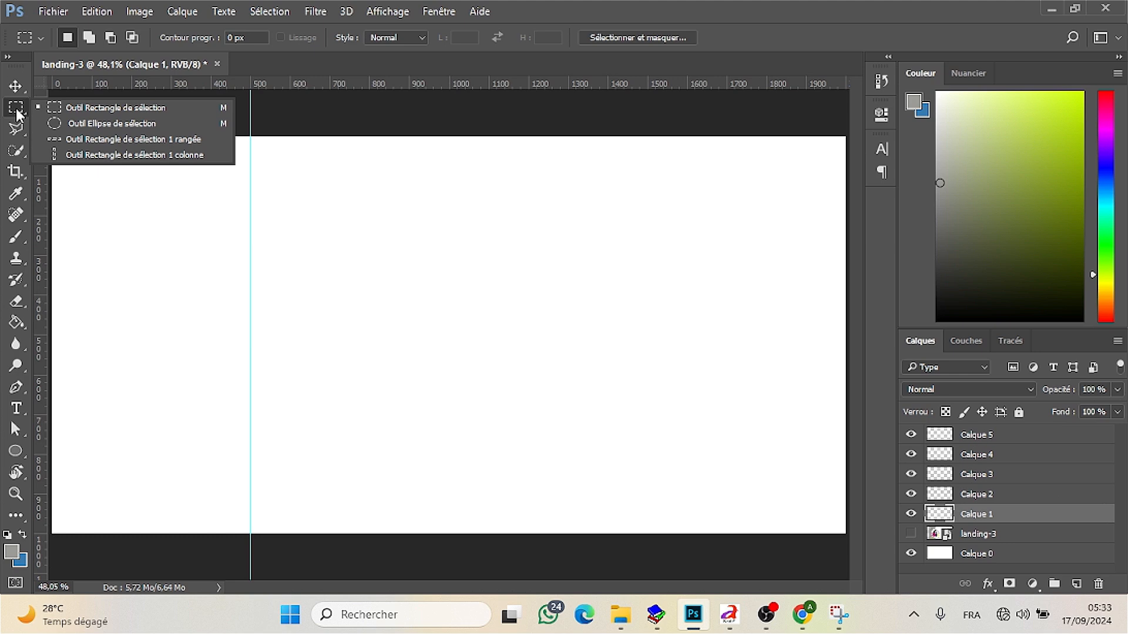
pyautogui.click(18, 129)
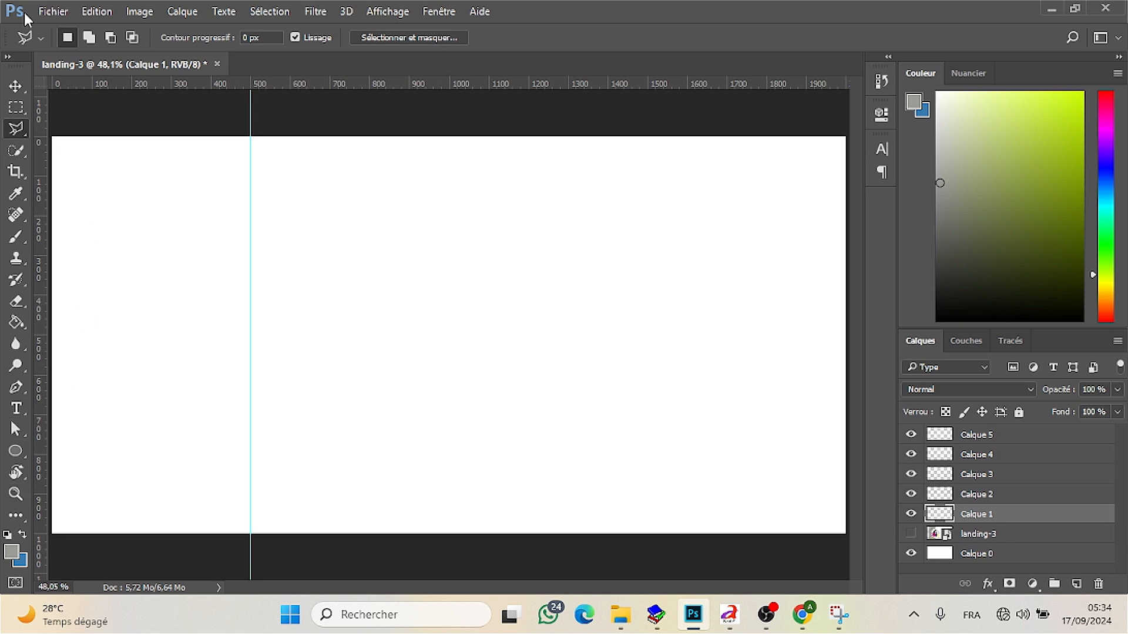
pyautogui.click(16, 87)
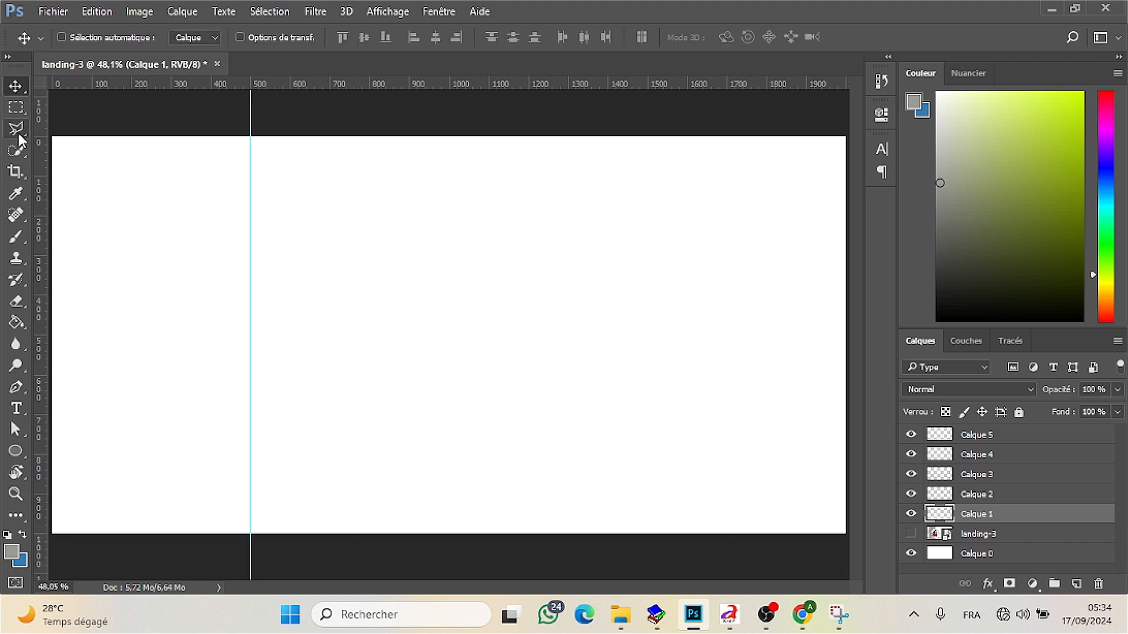
pyautogui.click(20, 92)
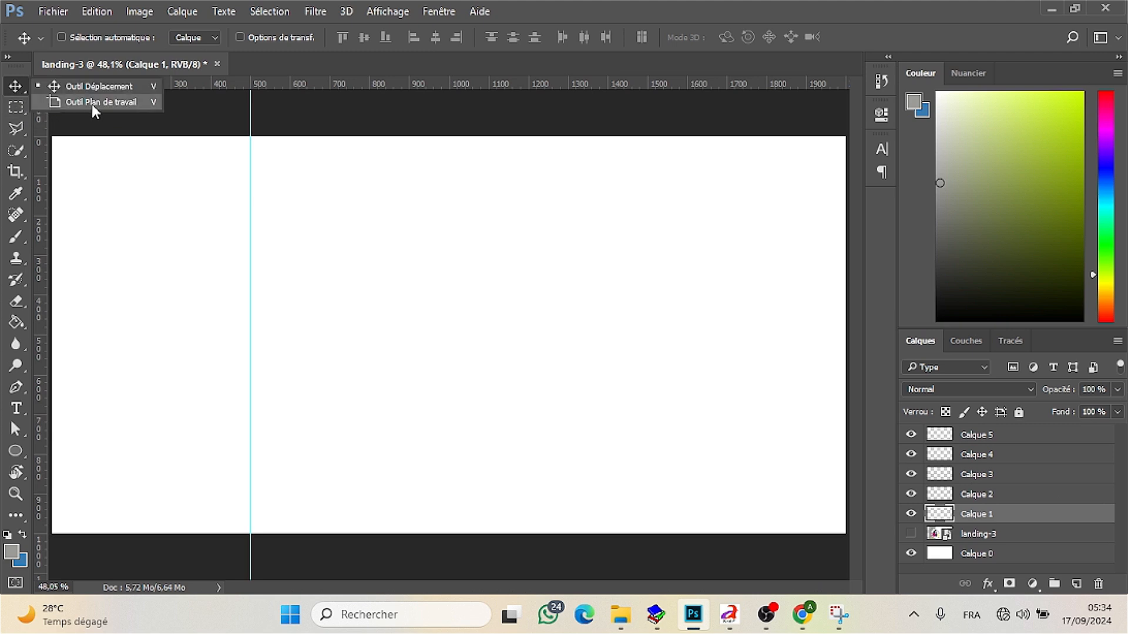
pyautogui.click(16, 110)
pyautogui.rightClick(15, 112)
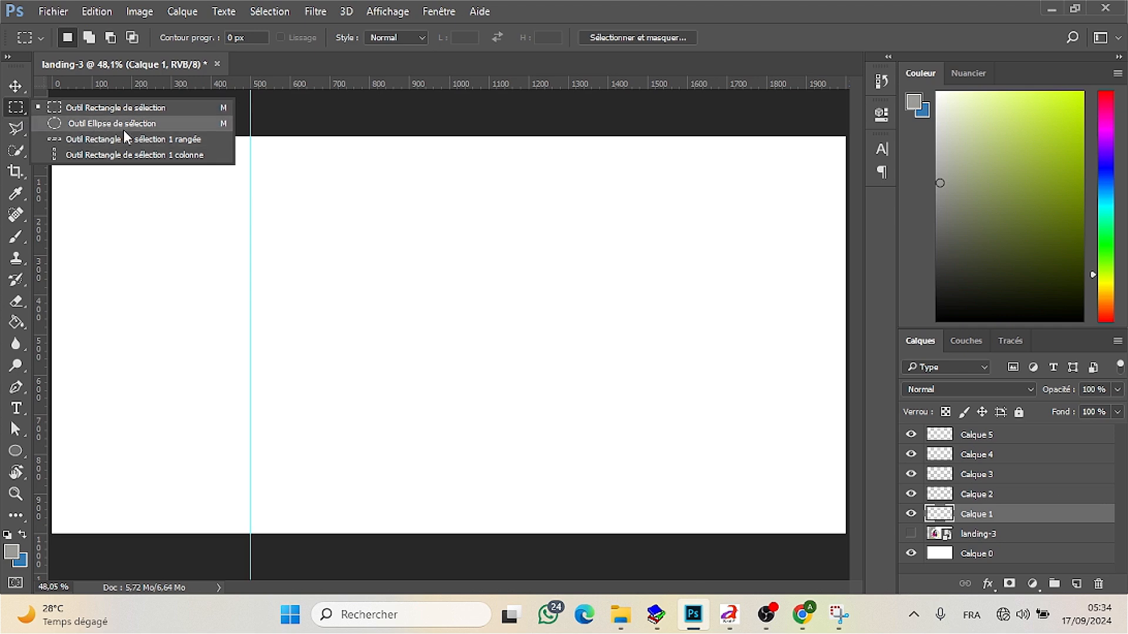
pyautogui.click(16, 129)
pyautogui.rightClick(18, 132)
pyautogui.click(12, 154)
pyautogui.rightClick(11, 156)
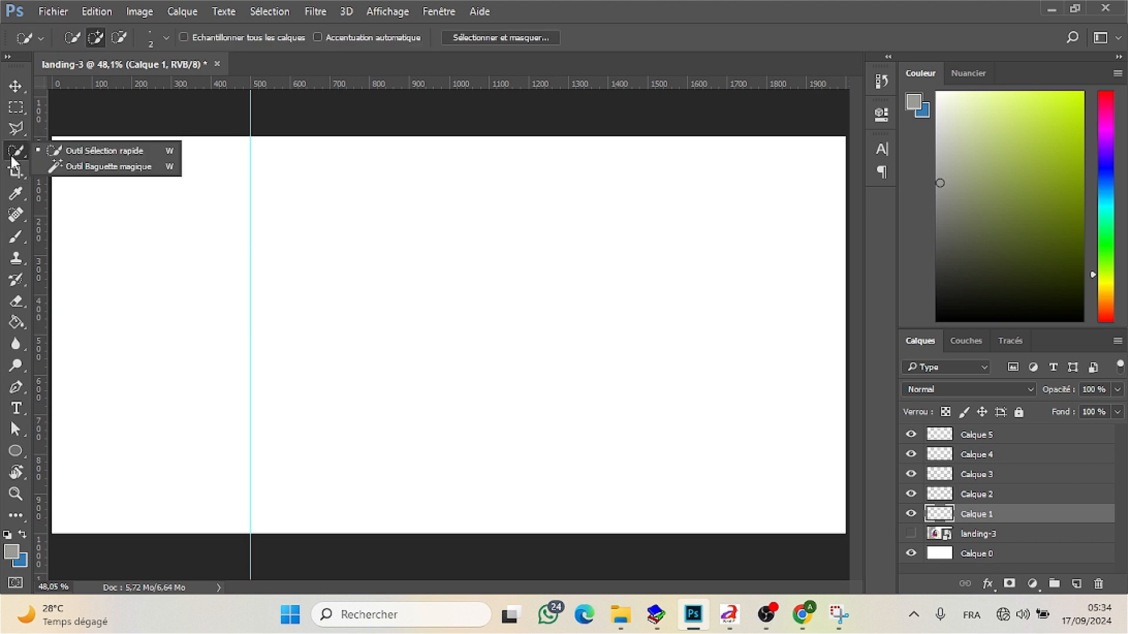
# Make a rectangular marquee selection from the canvas's left edge to the vertical guide, covering the full height
pyautogui.click(16, 107)
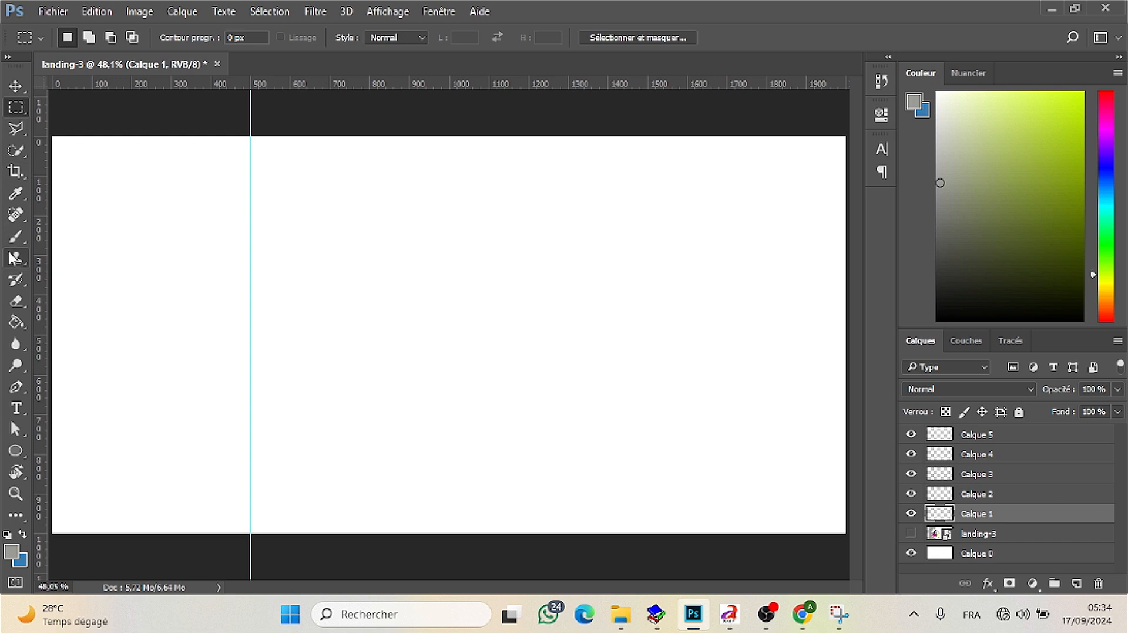
pyautogui.rightClick(13, 109)
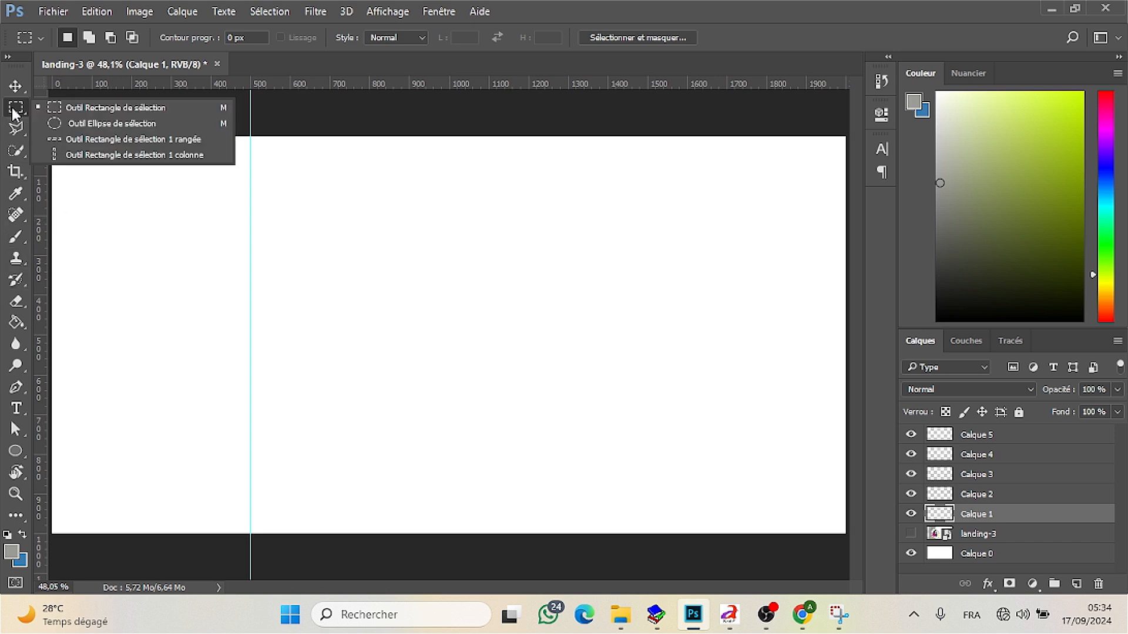
pyautogui.click(127, 113)
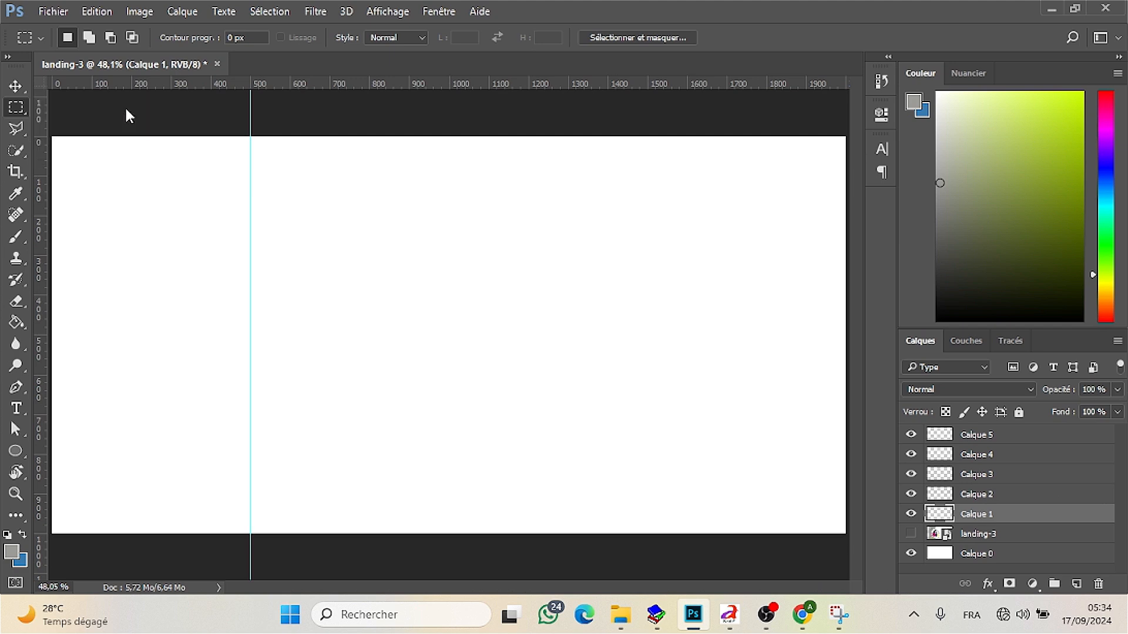
pyautogui.moveTo(50, 134); pyautogui.dragTo(250, 533)
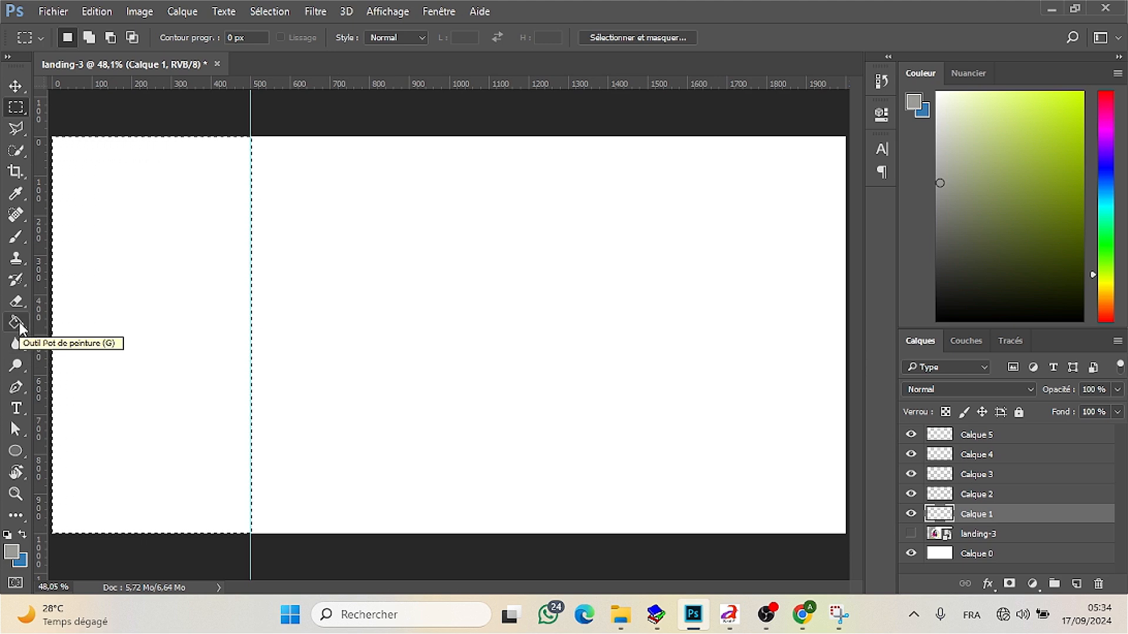
# Fill the selected strip on Calque 1 with the grey foreground colour using the Paint Bucket and deselect it
pyautogui.click(19, 323)
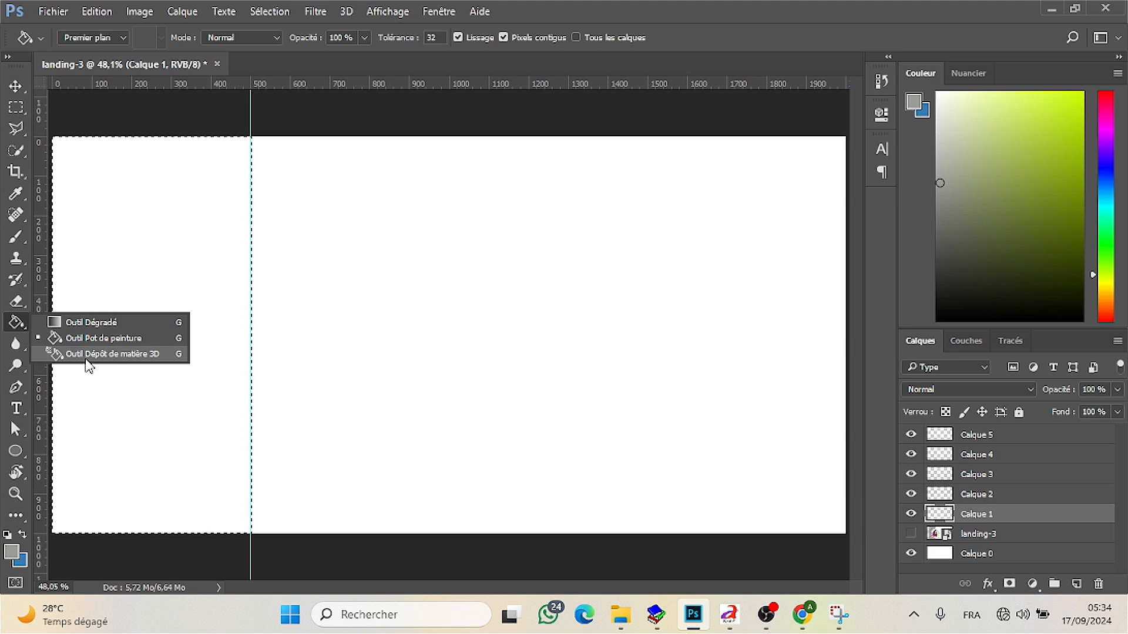
pyautogui.click(66, 339)
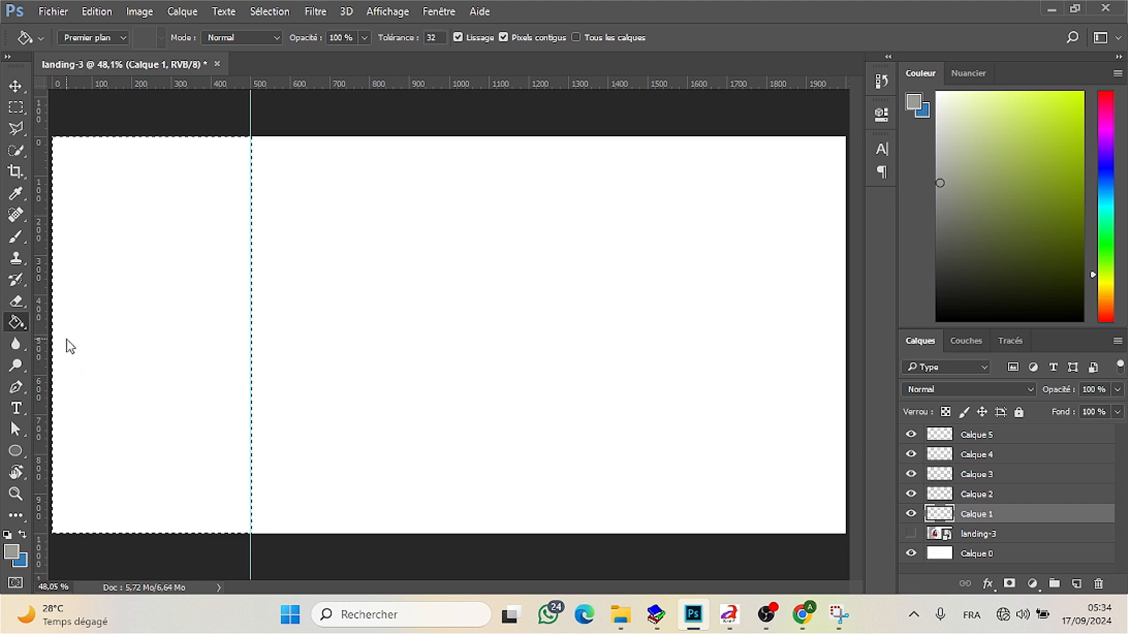
pyautogui.click(112, 355)
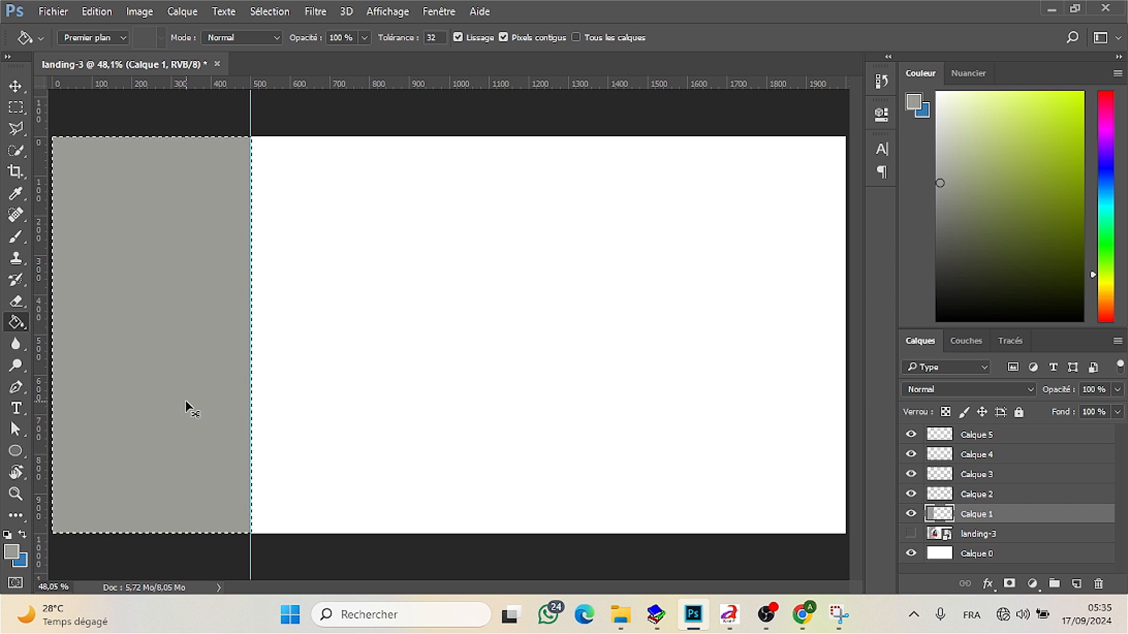
pyautogui.hotkey('ctrl', 'd')
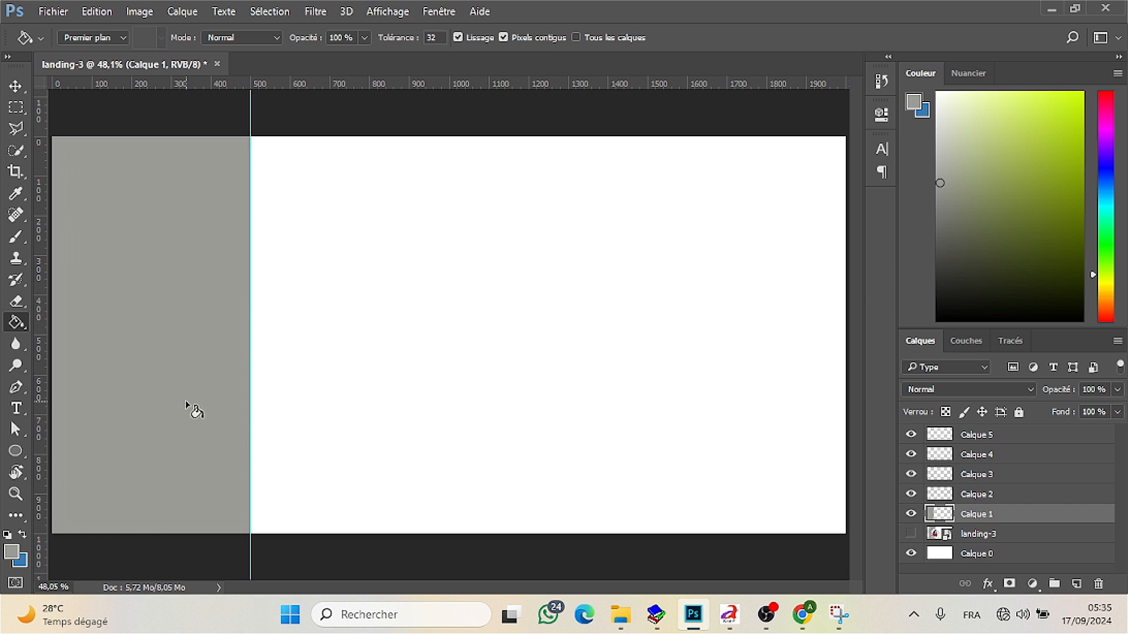
# Show the landing-3 reference layer, move it above Calque 5 in the layer stack and hide it again
pyautogui.click(910, 534)
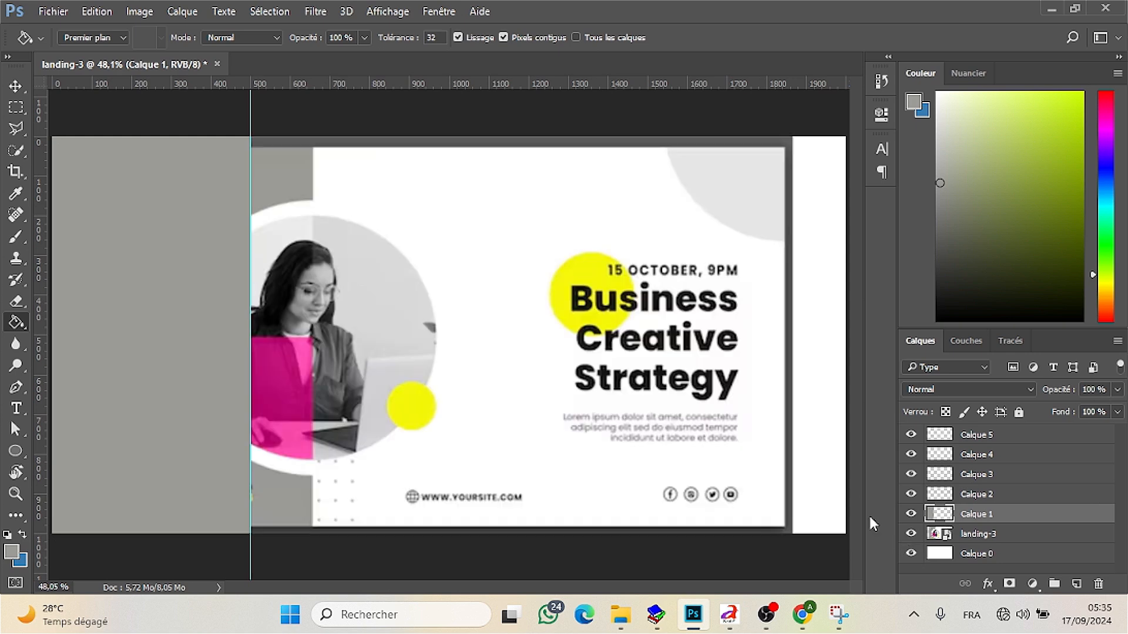
pyautogui.moveTo(990, 534); pyautogui.dragTo(1006, 433)
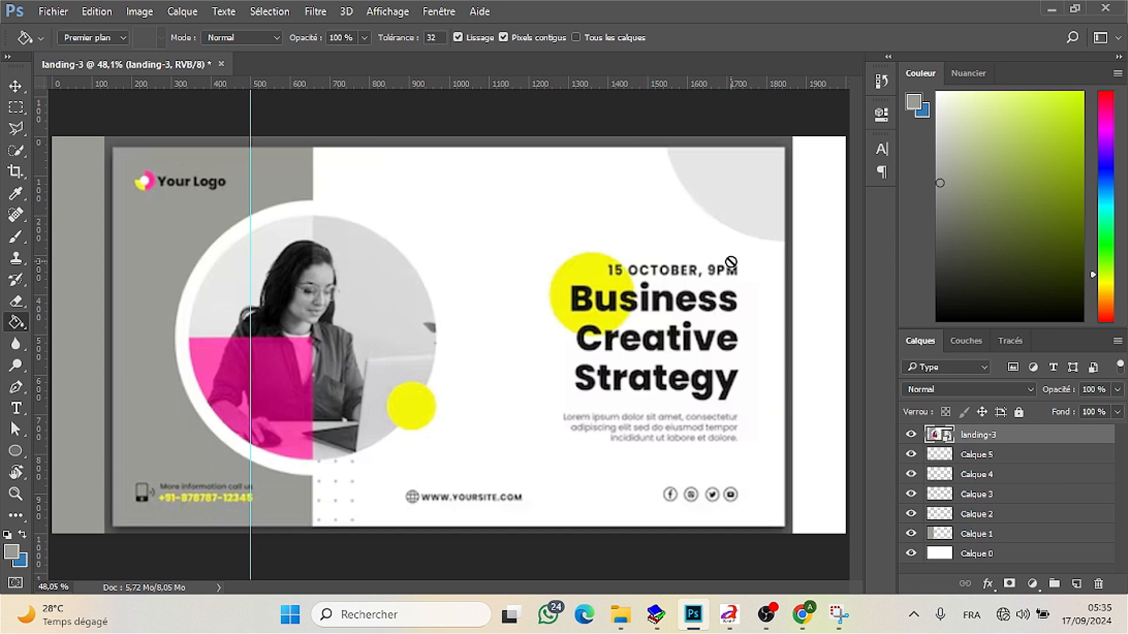
pyautogui.click(911, 435)
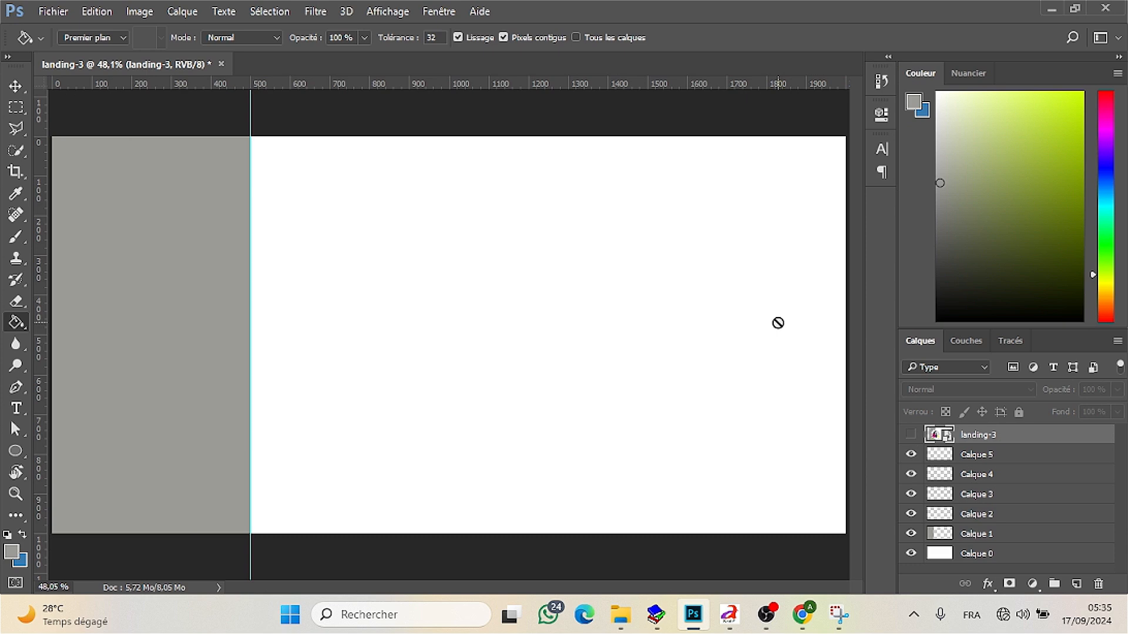
# Create a 100 × 100 px ellipse from the centre on the white area with the Ellipse tool and delete it
pyautogui.click(22, 452)
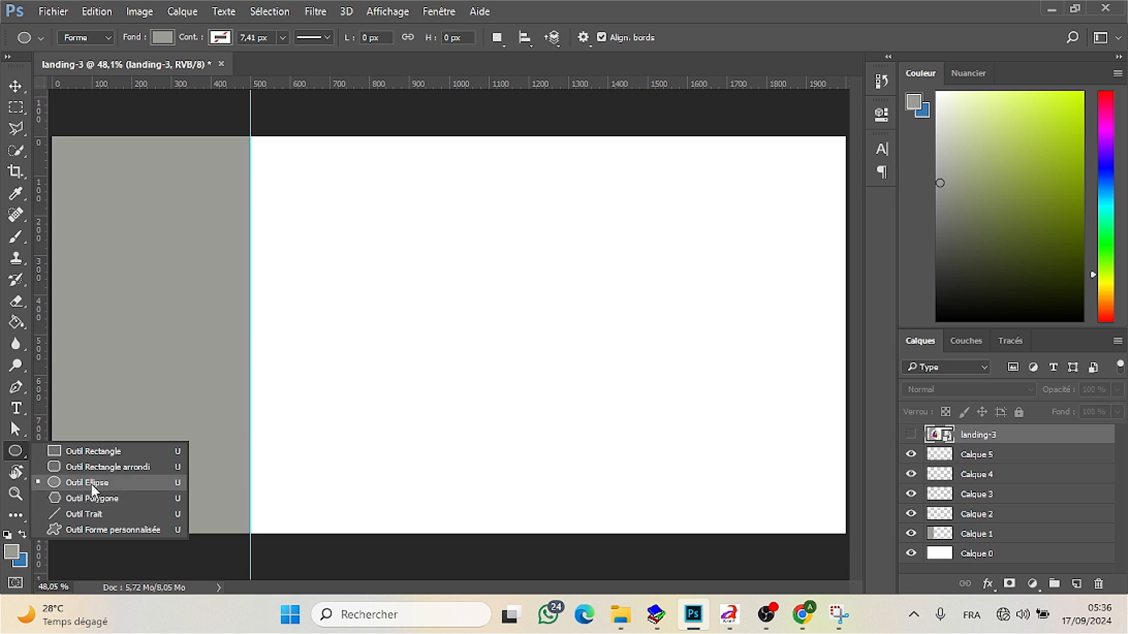
pyautogui.click(90, 484)
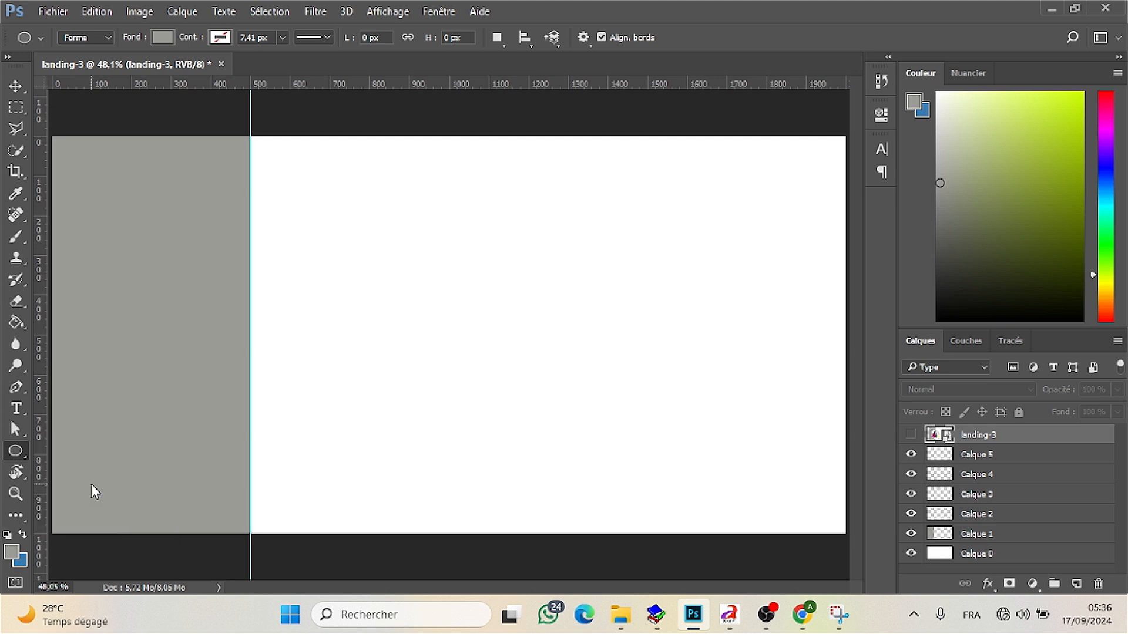
pyautogui.click(572, 295)
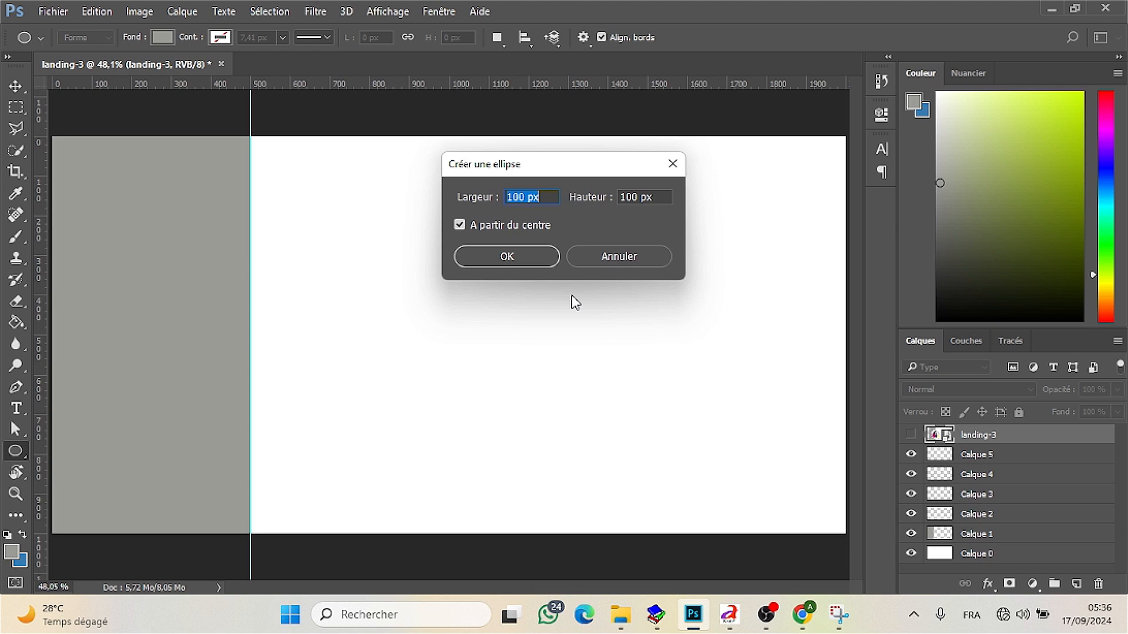
pyautogui.press('Return')
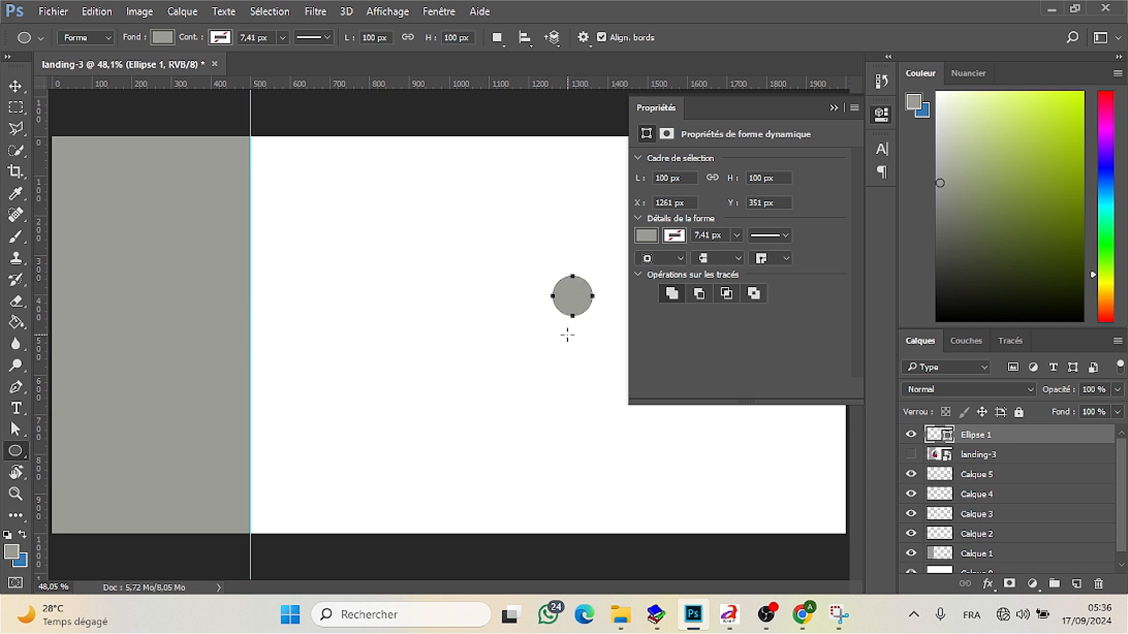
pyautogui.click(834, 108)
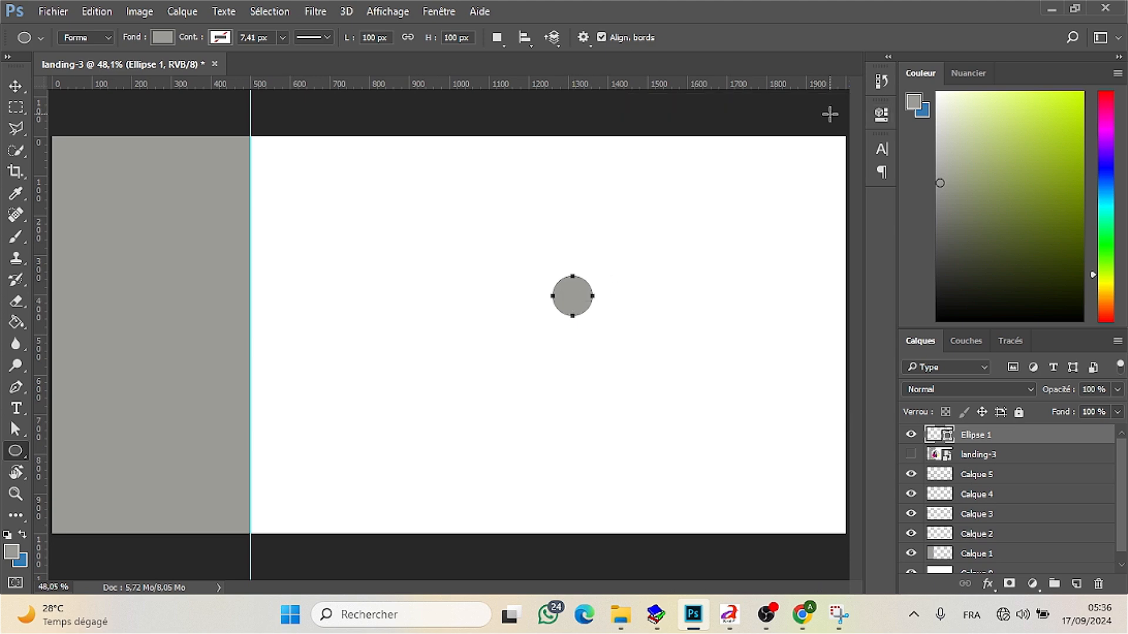
pyautogui.press('Delete')
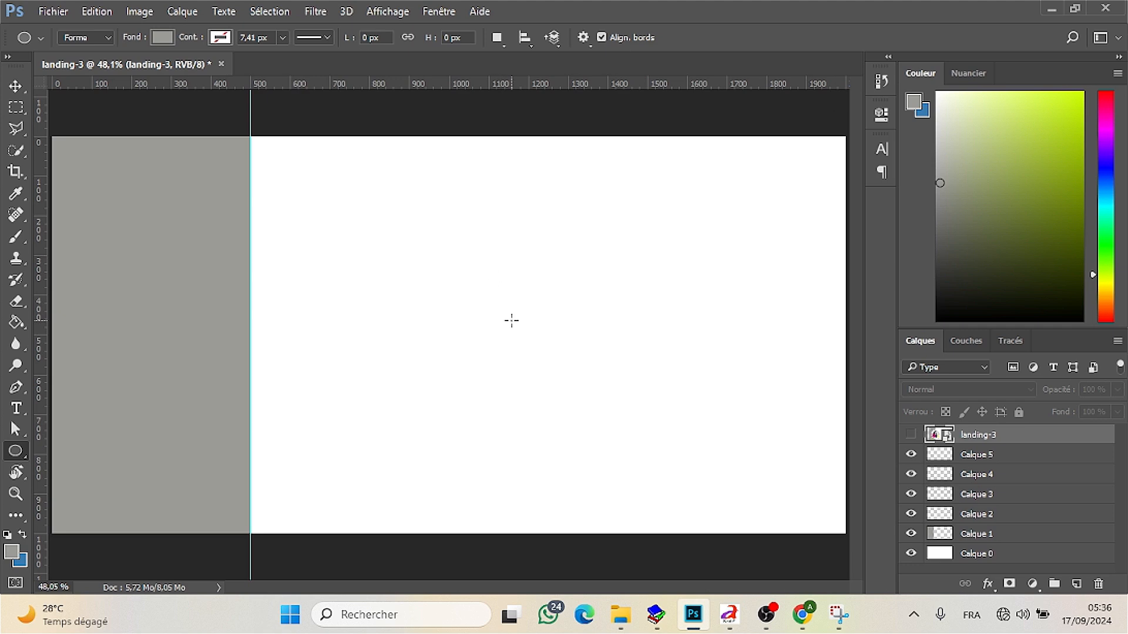
# Create a 300 × 300 px circle from the centre on the white area with the Ellipse tool
pyautogui.click(512, 320)
pyautogui.write('300')
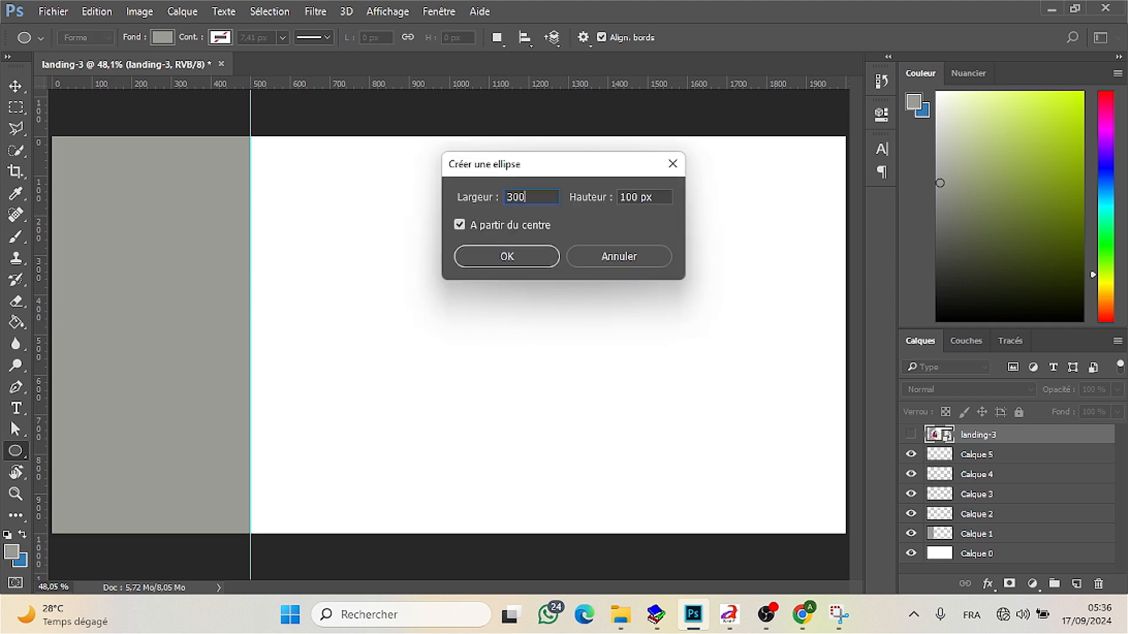
pyautogui.press('Tab')
pyautogui.write('3')
pyautogui.press('Return')
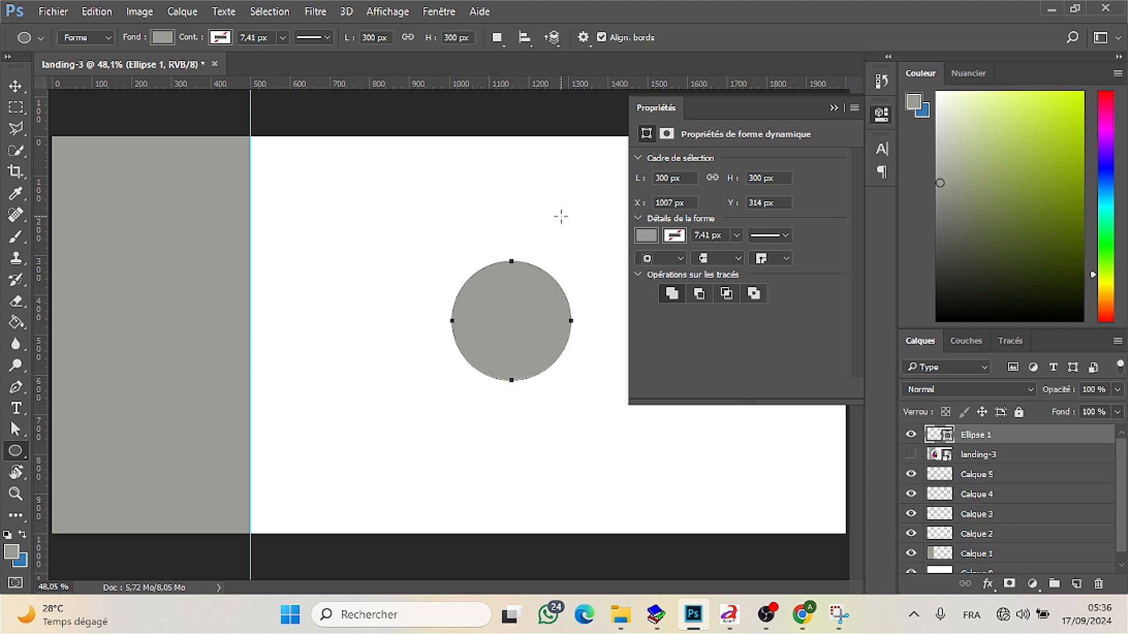
pyautogui.click(832, 109)
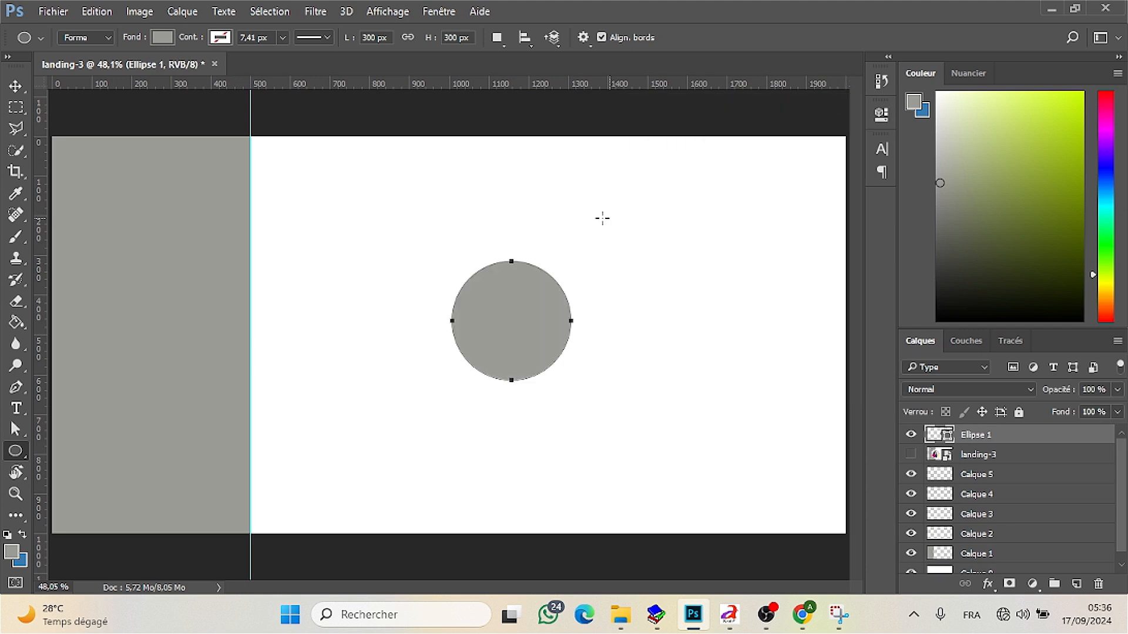
# Try shifting the 300 px circle slightly to the right, undo the shift and delete the circle
pyautogui.click(16, 89)
pyautogui.moveTo(501, 329); pyautogui.dragTo(527, 329)
pyautogui.hotkey('ctrl', 'z')
pyautogui.hotkey('ctrl', 'z')
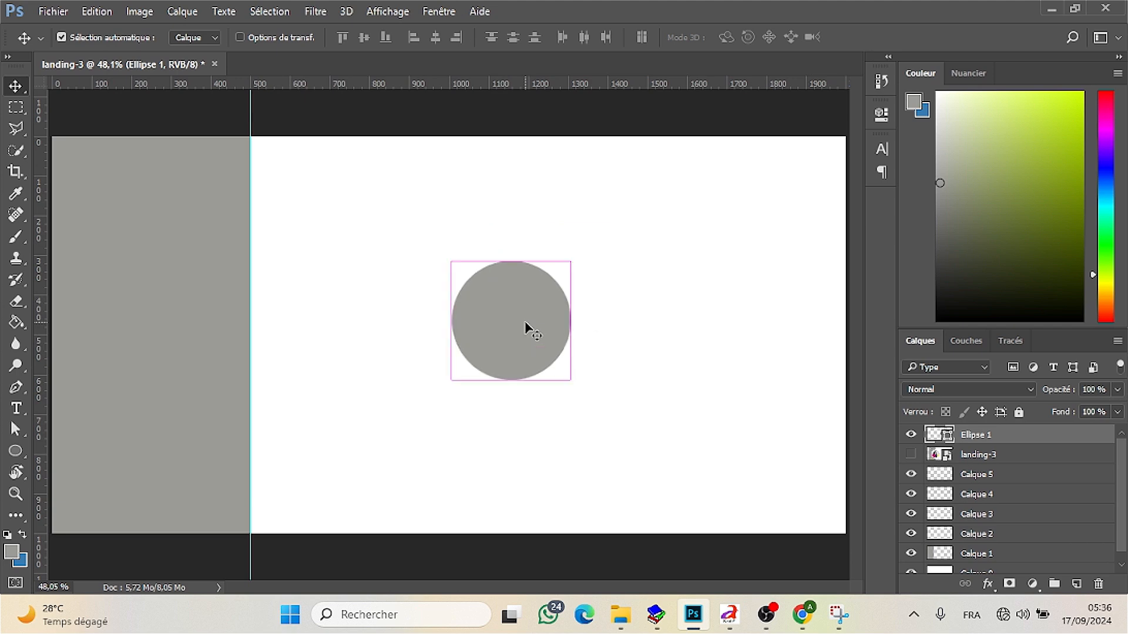
pyautogui.press('Delete')
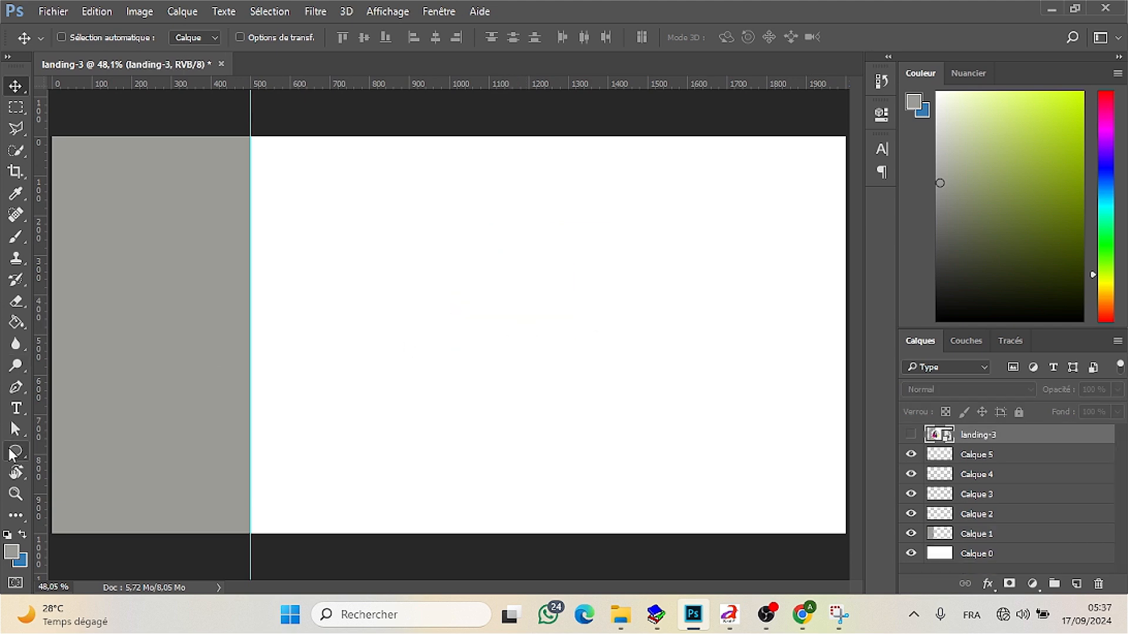
# Create a 400 × 400 px circle from the centre on the white area with the Ellipse tool
pyautogui.click(13, 453)
pyautogui.click(504, 322)
pyautogui.write('400')
pyautogui.press('Tab')
pyautogui.write('400')
pyautogui.press('Return')
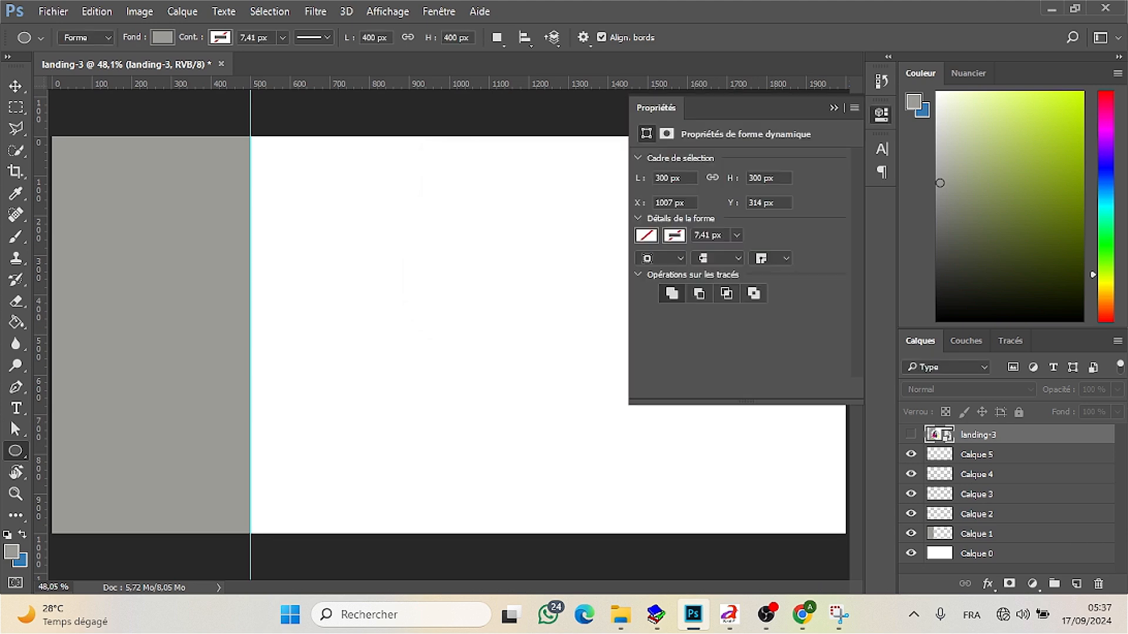
pyautogui.click(834, 108)
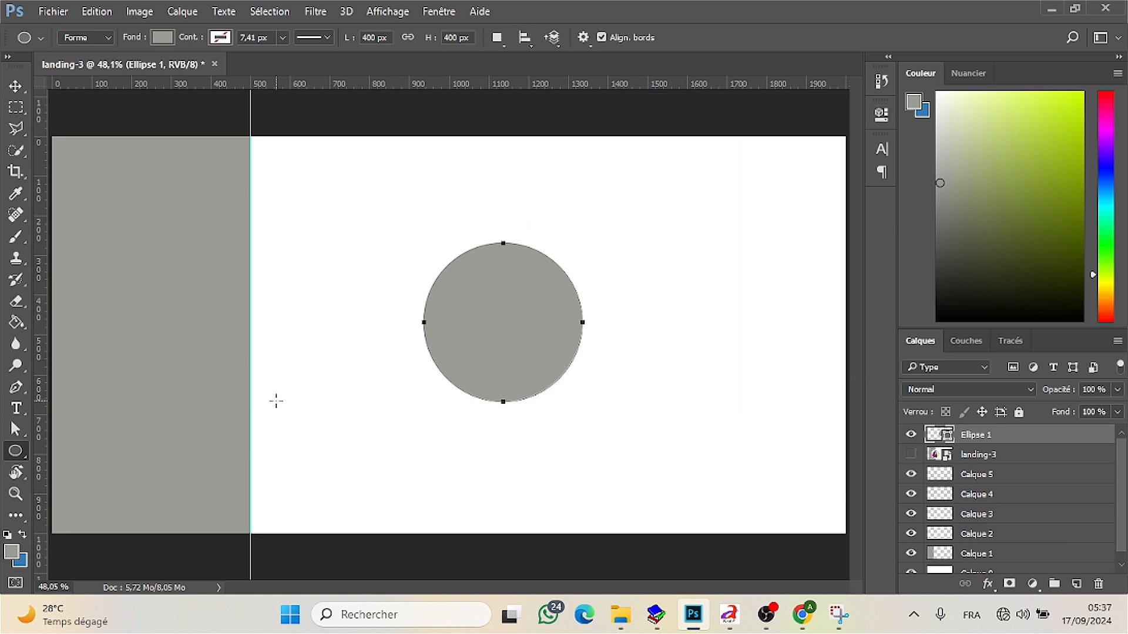
# Move the 400 px circle partly over the canvas's upper-right corner and briefly show the landing-3 reference for comparison
pyautogui.click(20, 90)
pyautogui.moveTo(496, 345); pyautogui.dragTo(828, 171)
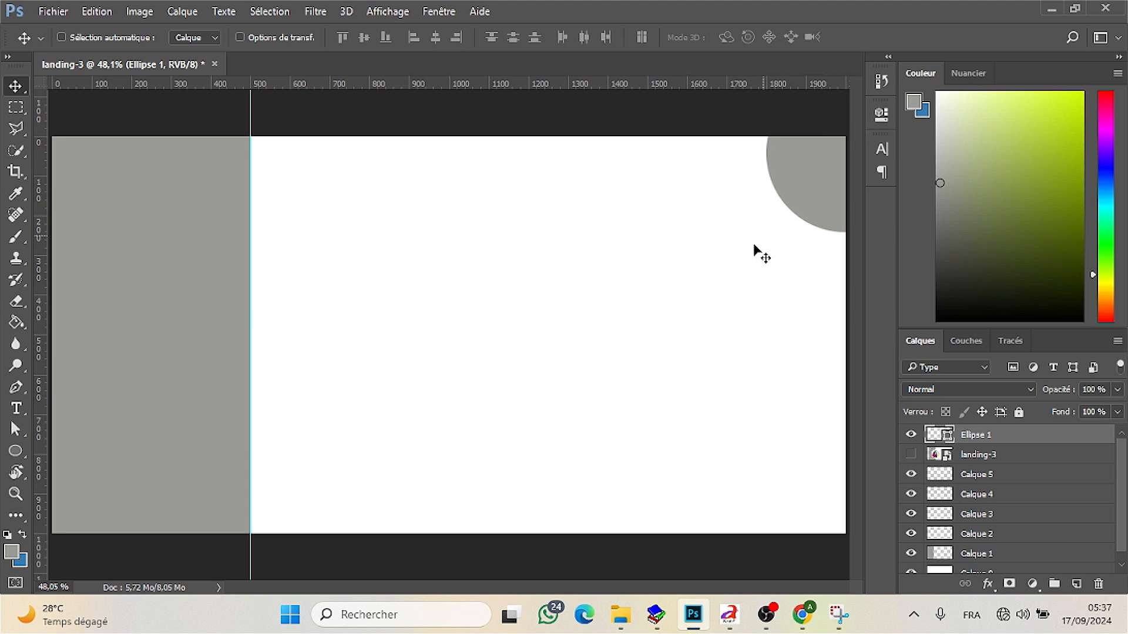
pyautogui.click(911, 455)
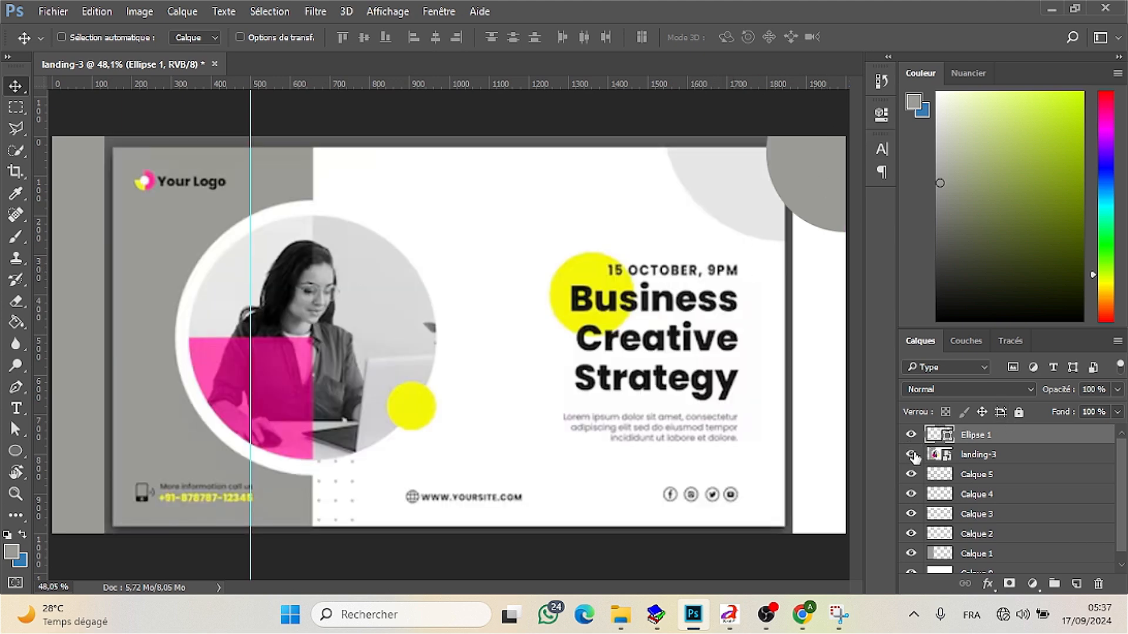
pyautogui.click(911, 454)
# Place the Ellipse 1 layer between Calque 2 and Calque 1 and compare the circle with the landing-3 reference
pyautogui.moveTo(966, 537); pyautogui.dragTo(966, 542)
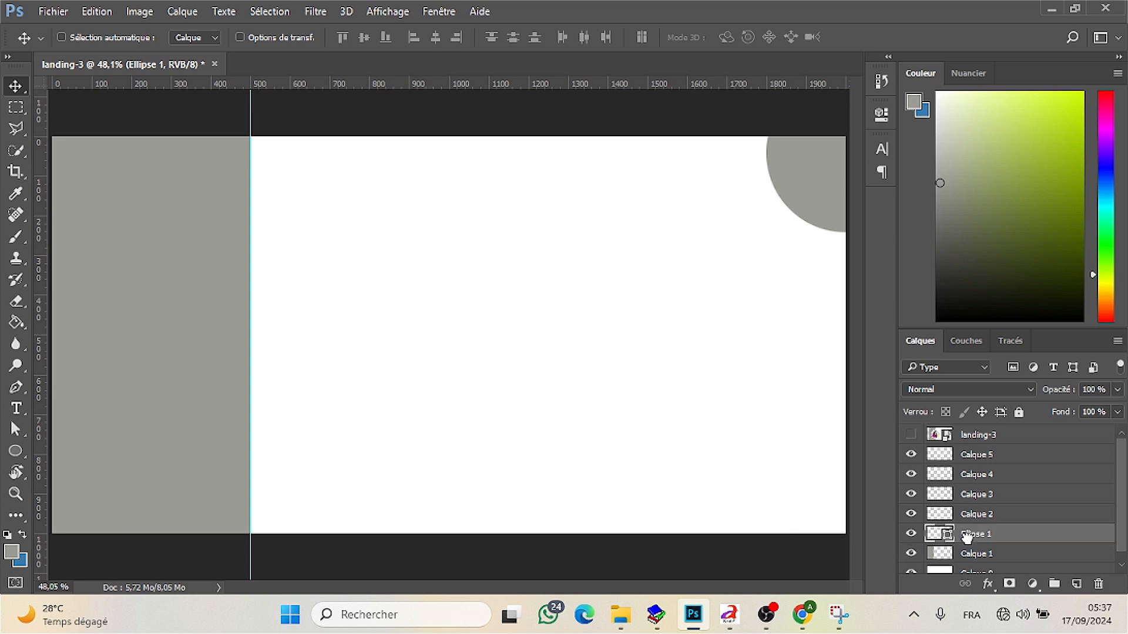
pyautogui.click(911, 435)
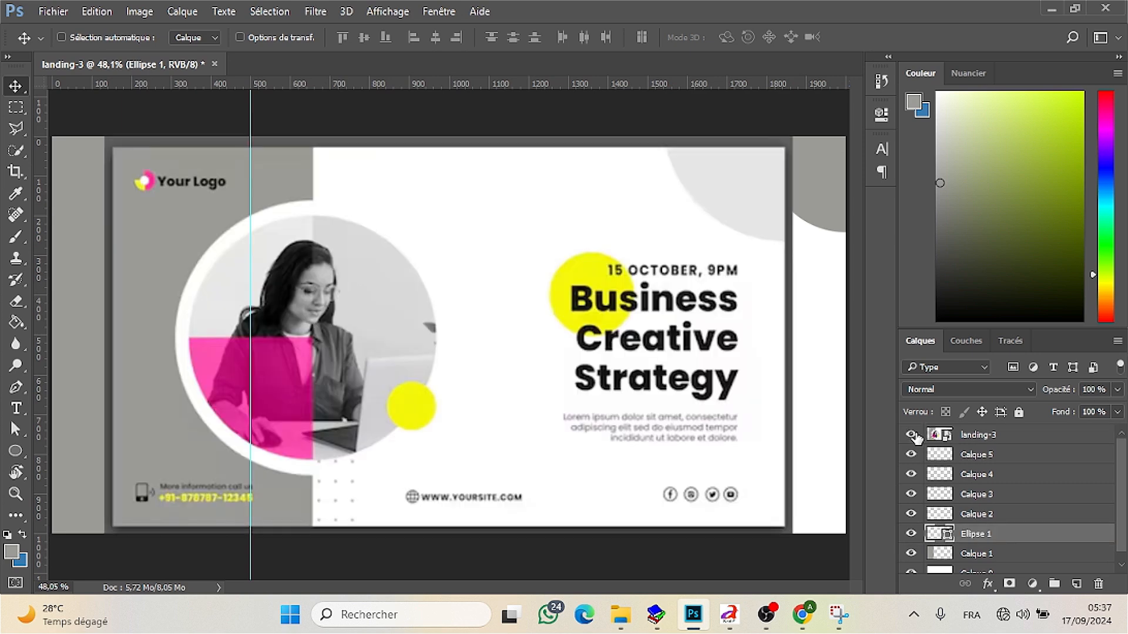
pyautogui.click(914, 435)
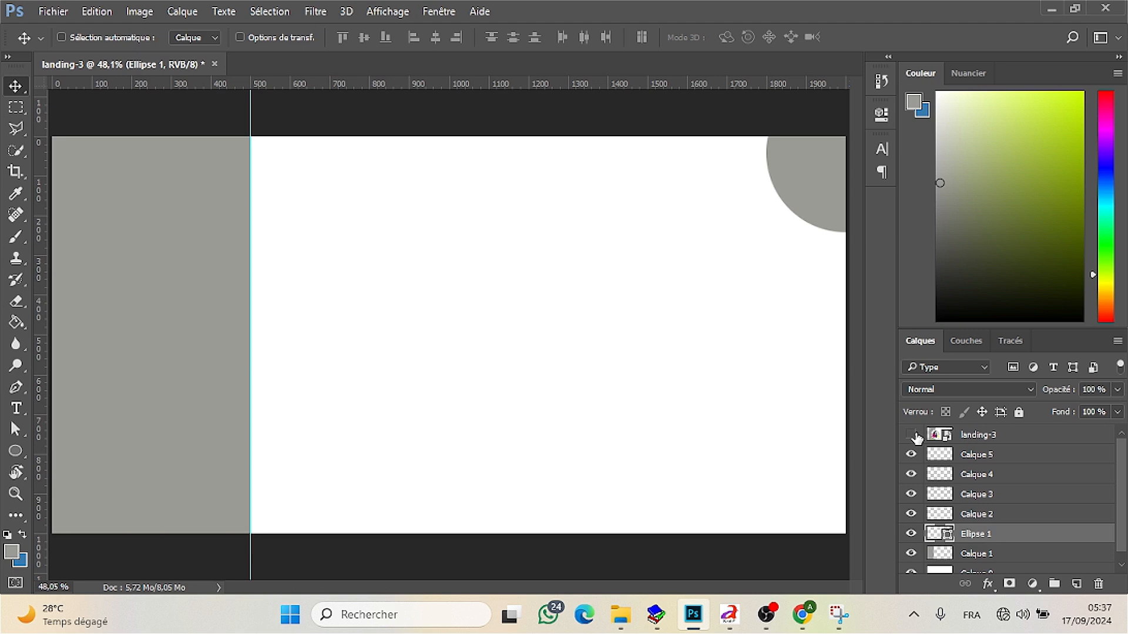
pyautogui.click(914, 435)
pyautogui.click(914, 436)
pyautogui.click(914, 435)
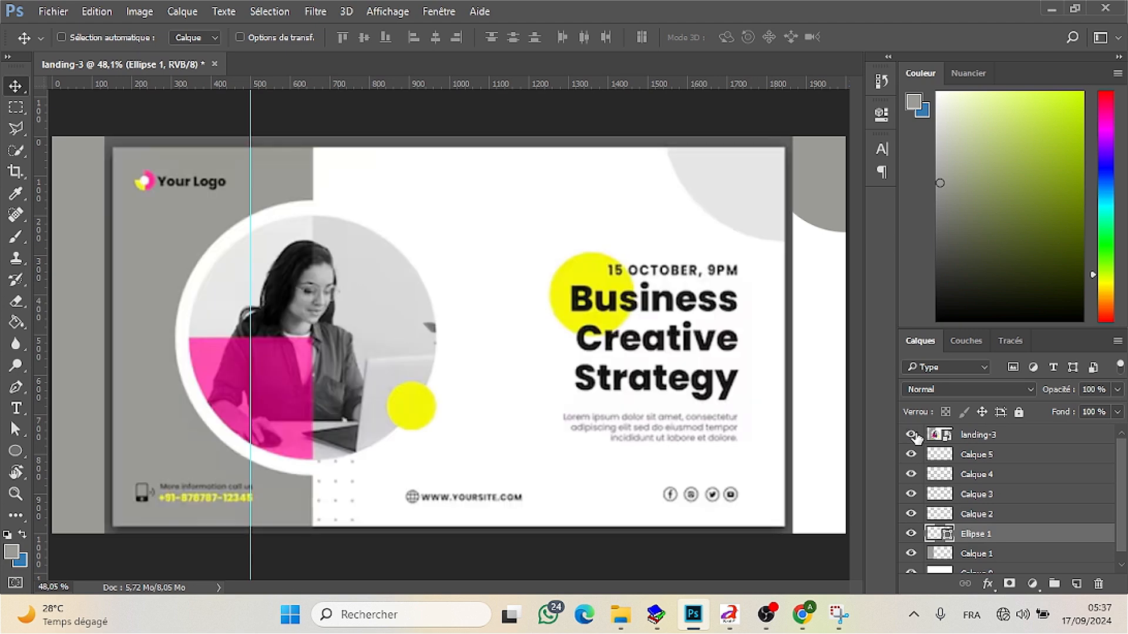
# Hide the landing-3 reference, pull the 400 px circle back out of the corner and delete it
pyautogui.click(914, 435)
pyautogui.moveTo(799, 188); pyautogui.dragTo(652, 236)
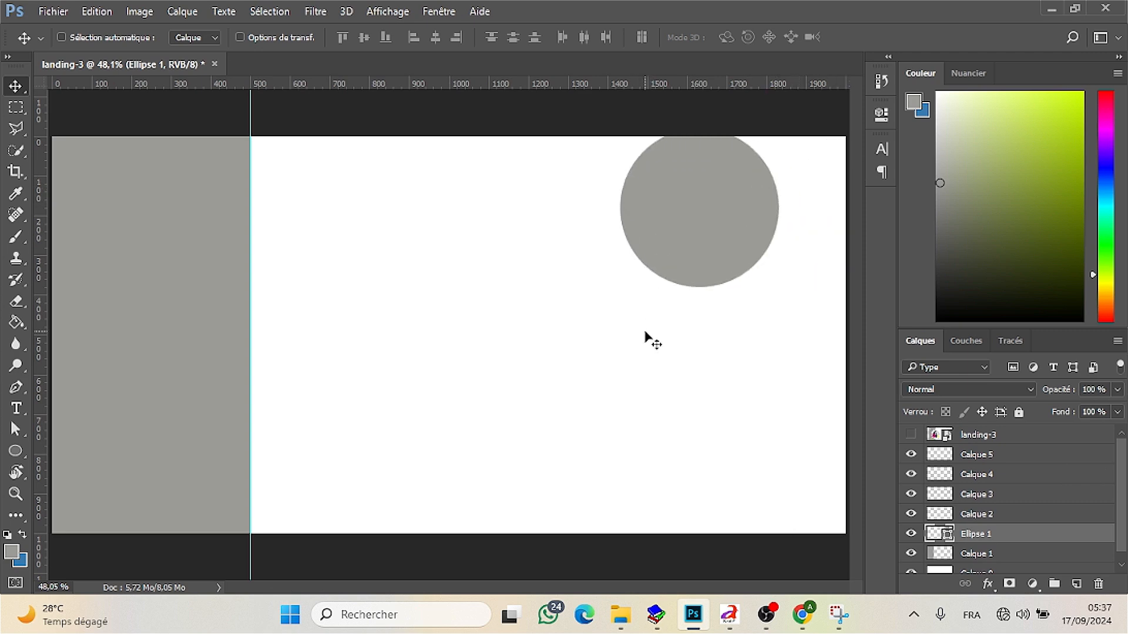
pyautogui.press('Delete')
# Create a 600 × 600 px circle from the centre on Calque 2 with the Ellipse tool
pyautogui.click(999, 517)
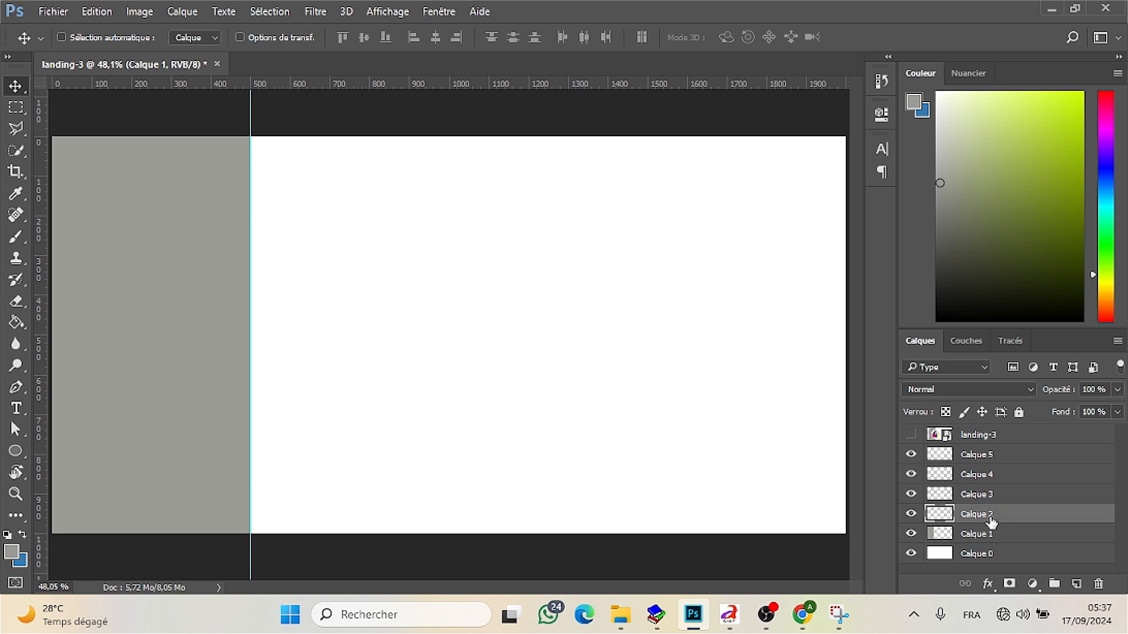
pyautogui.click(24, 450)
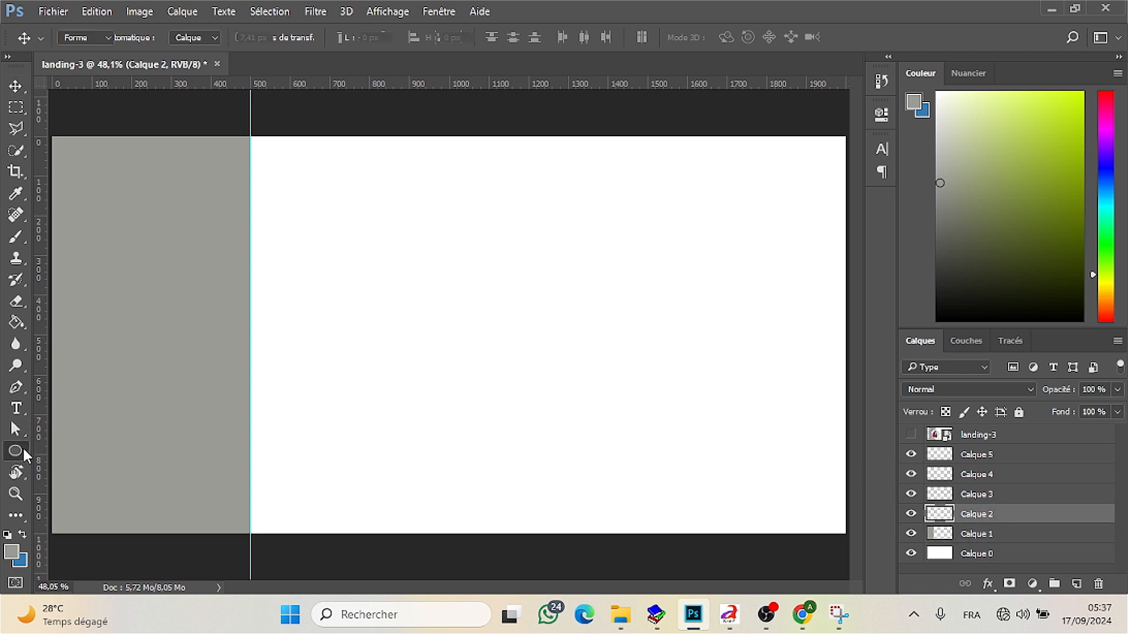
pyautogui.click(508, 352)
pyautogui.write('600')
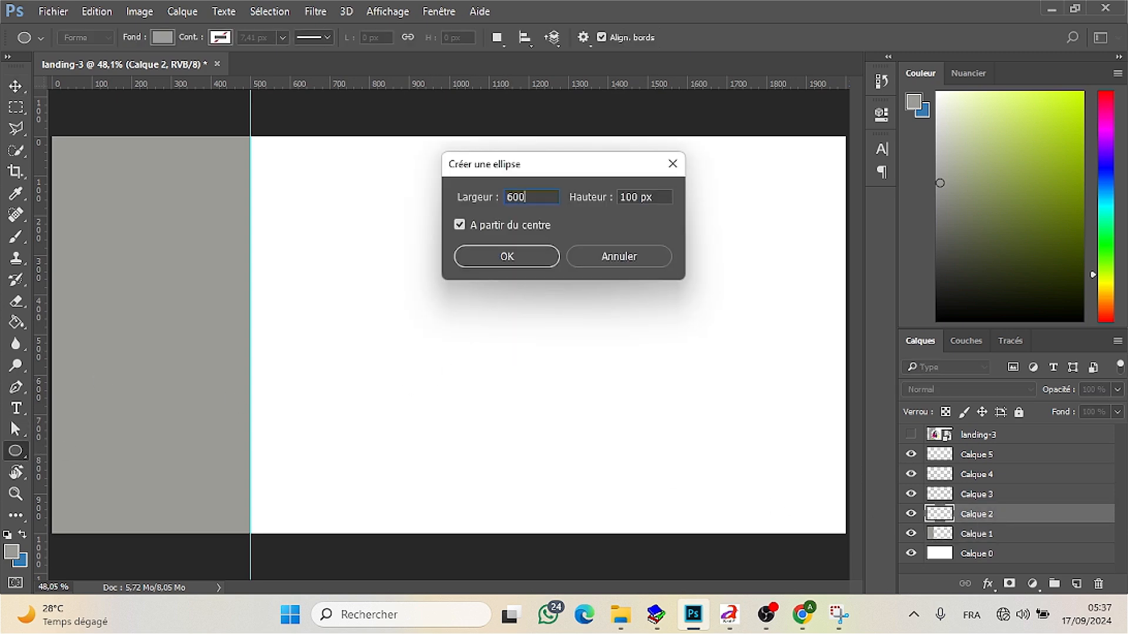
pyautogui.press('Tab')
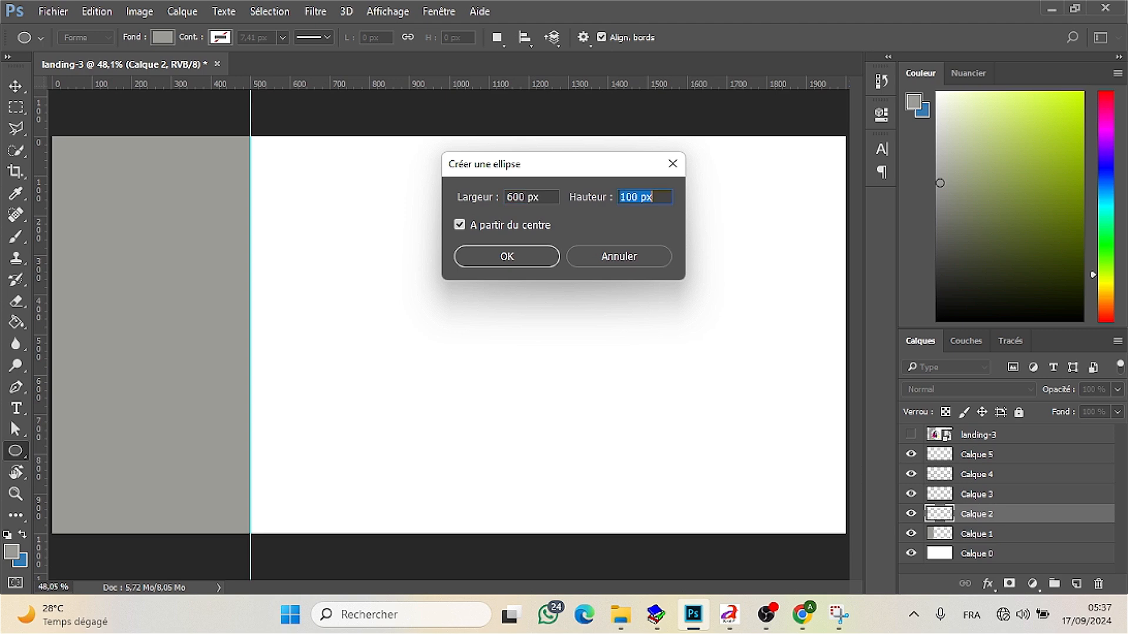
pyautogui.write('600')
pyautogui.press('Return')
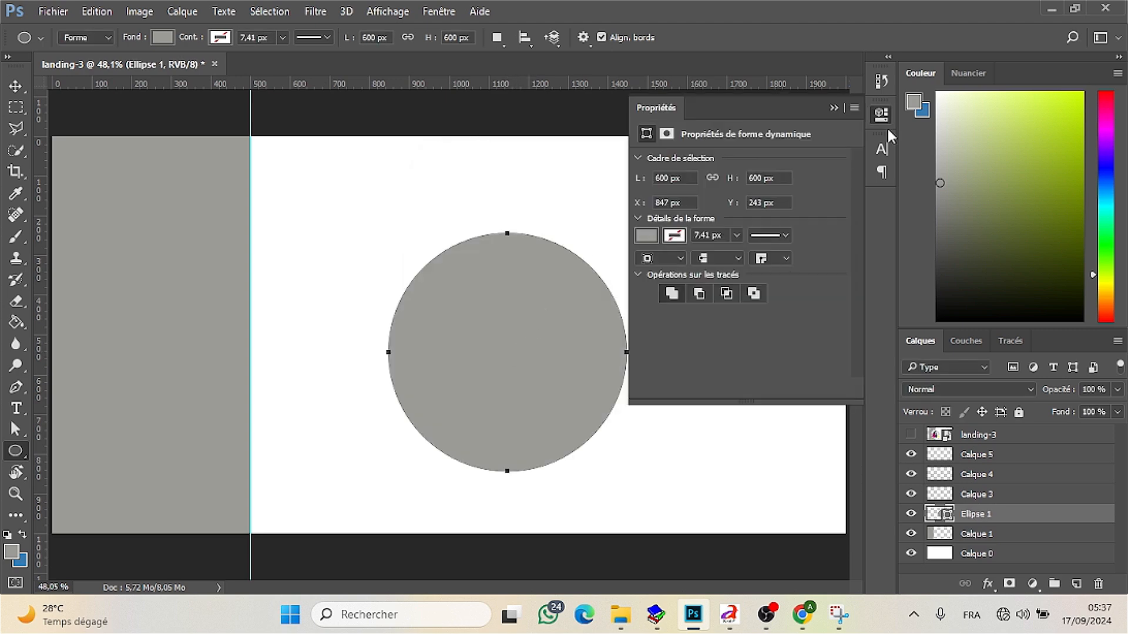
pyautogui.click(828, 108)
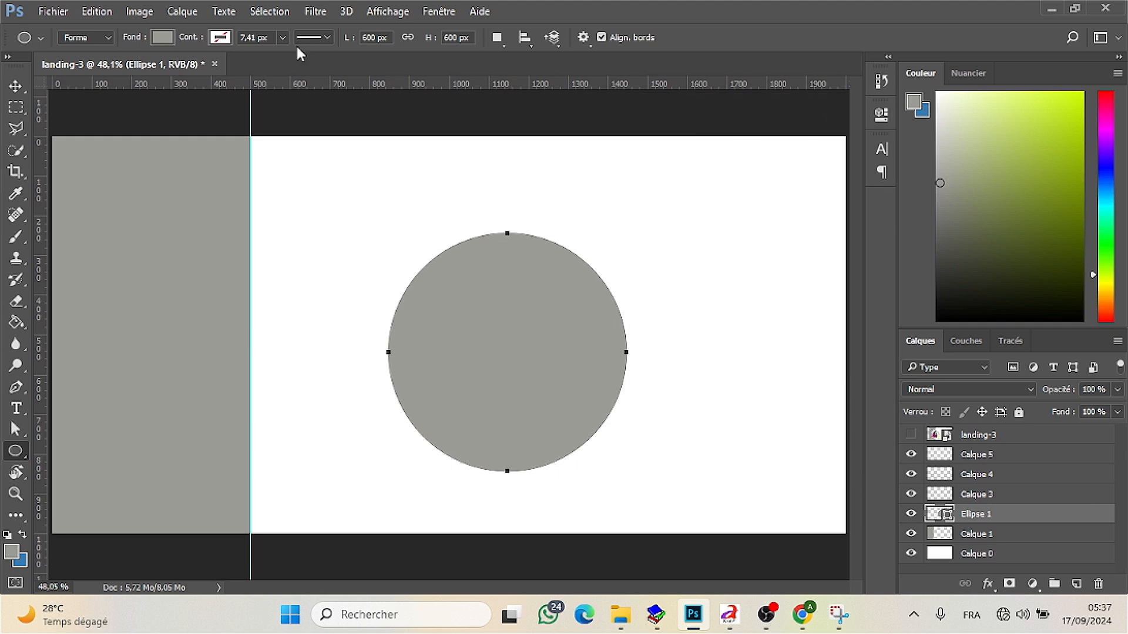
# Move the 600 px circle to the canvas's upper-right corner, partly beyond the edges, and keep its layer selected
pyautogui.click(16, 87)
pyautogui.moveTo(511, 405); pyautogui.dragTo(838, 199)
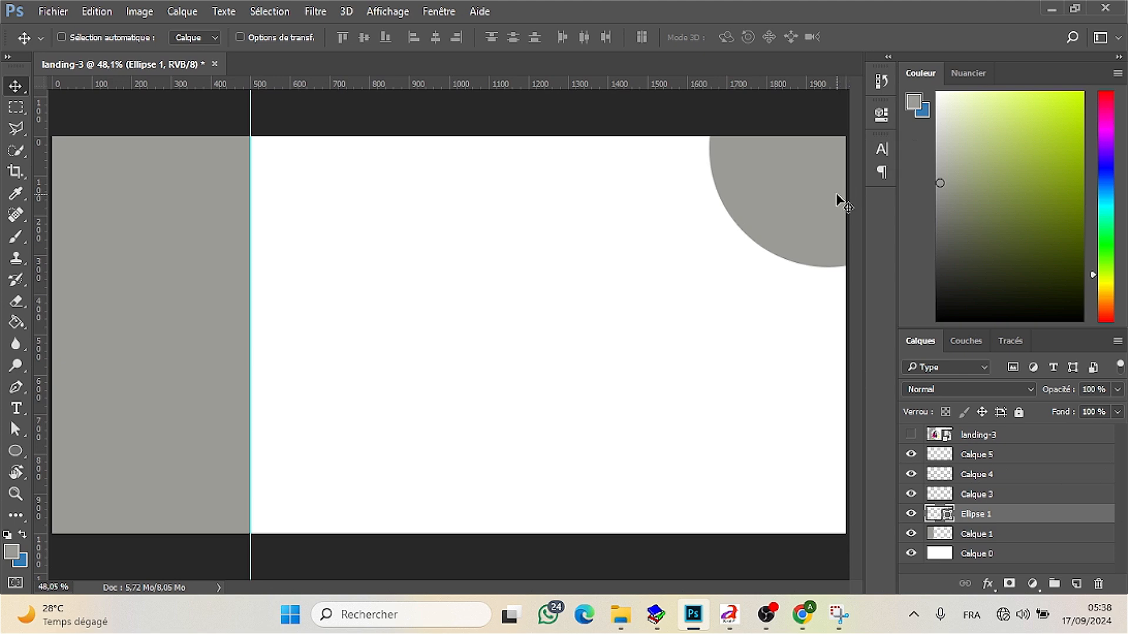
pyautogui.click(819, 190)
pyautogui.click(984, 501)
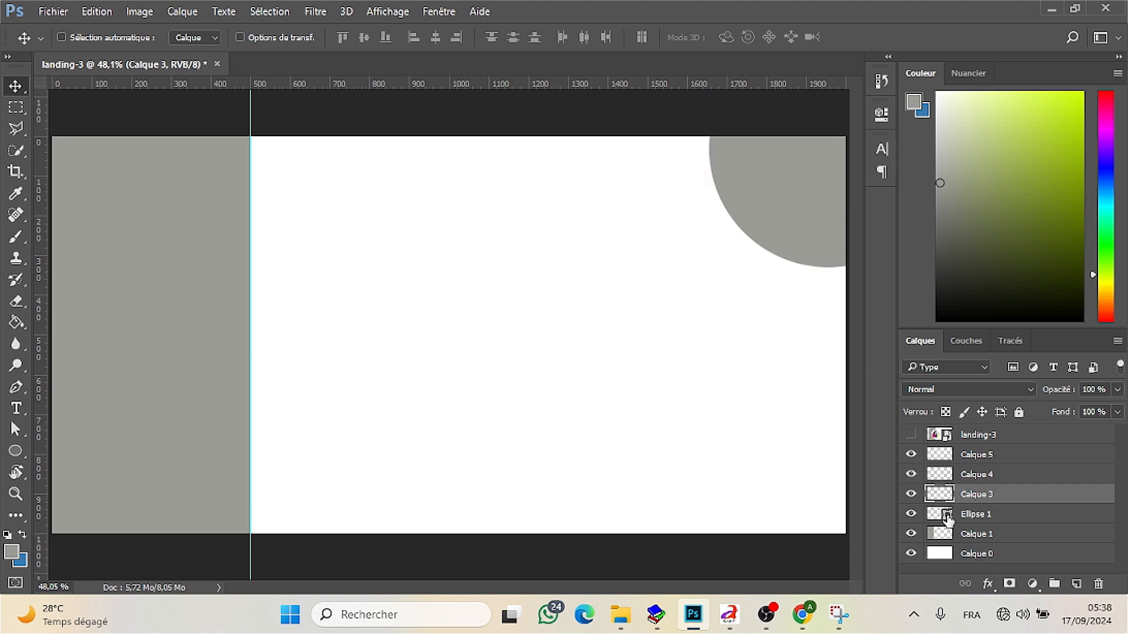
pyautogui.click(978, 518)
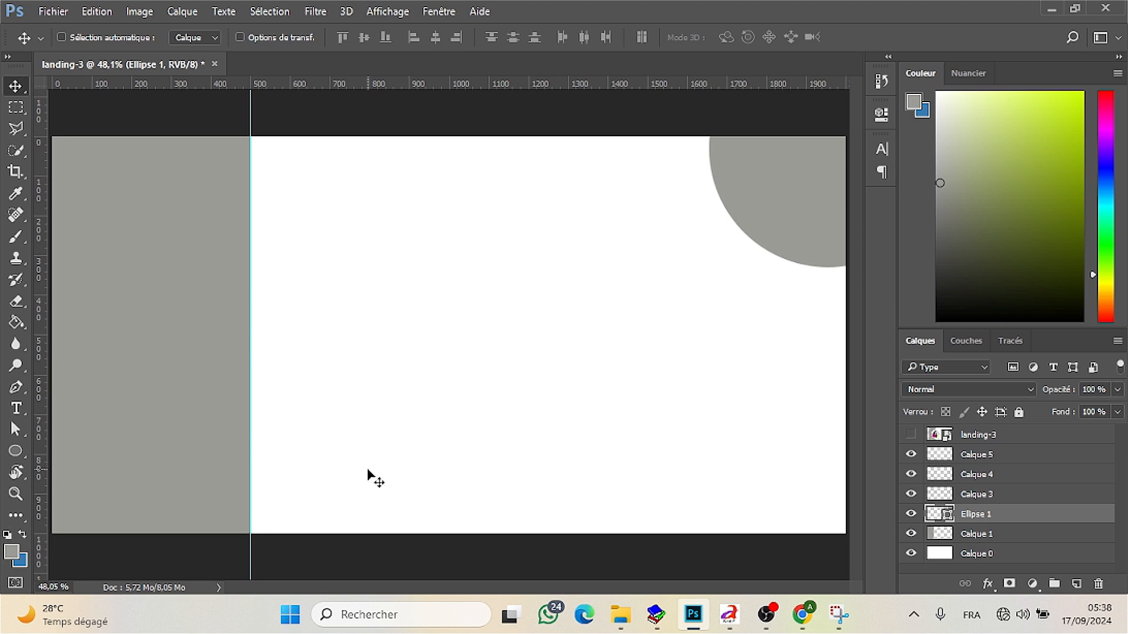
# Show the landing-3 reference, sample its corner circle's light grey e5e5e5 as the foreground colour and hide the reference again
pyautogui.click(911, 436)
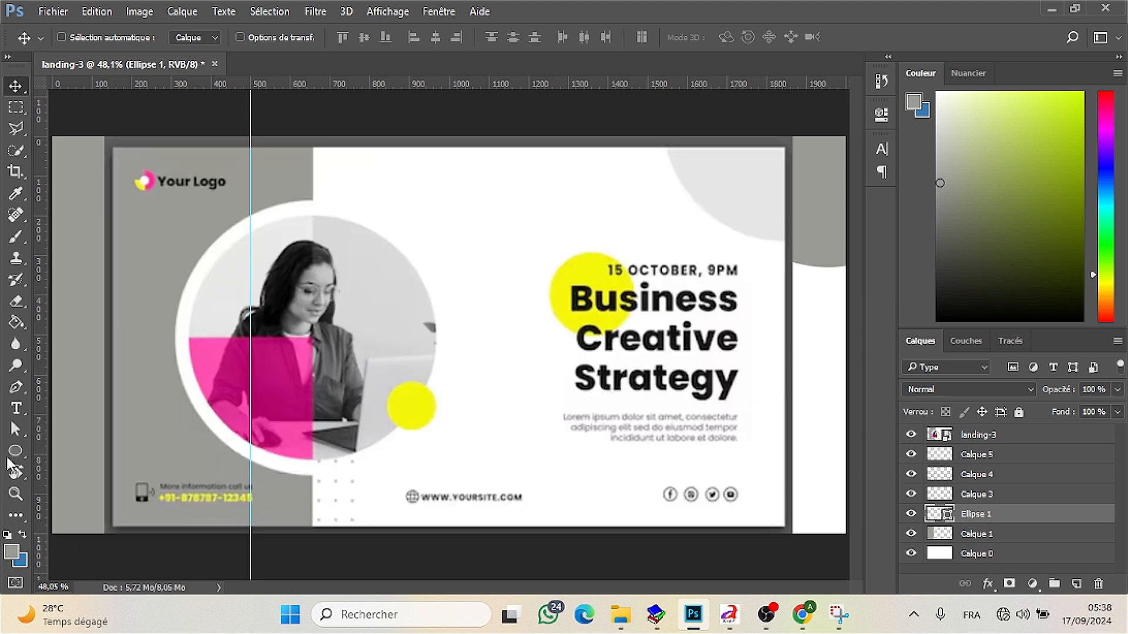
pyautogui.click(13, 551)
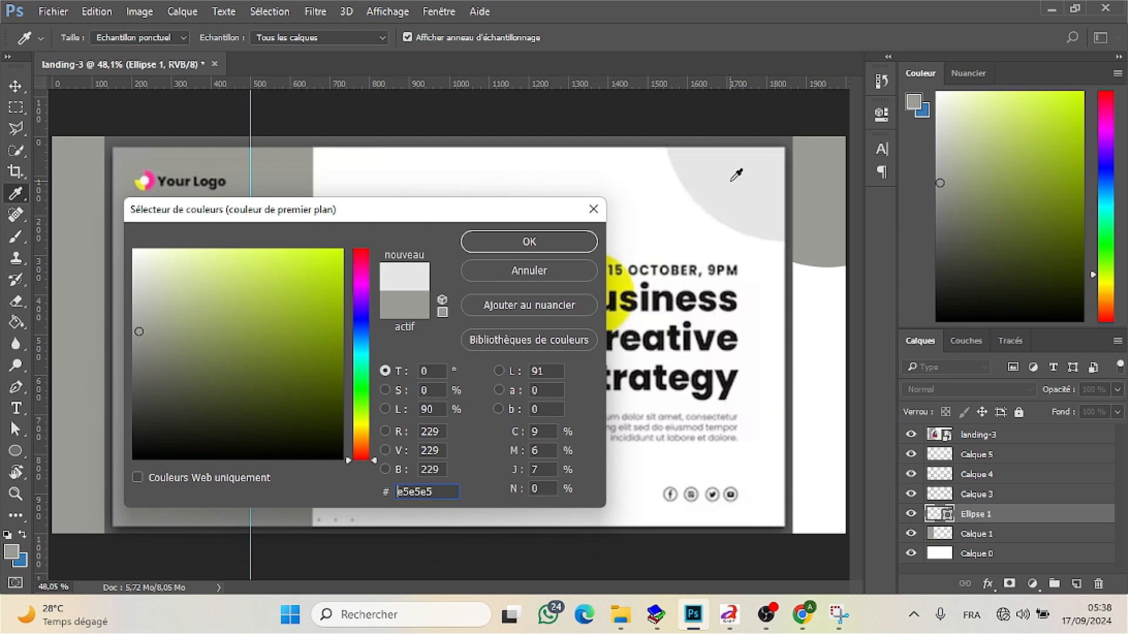
pyautogui.click(731, 181)
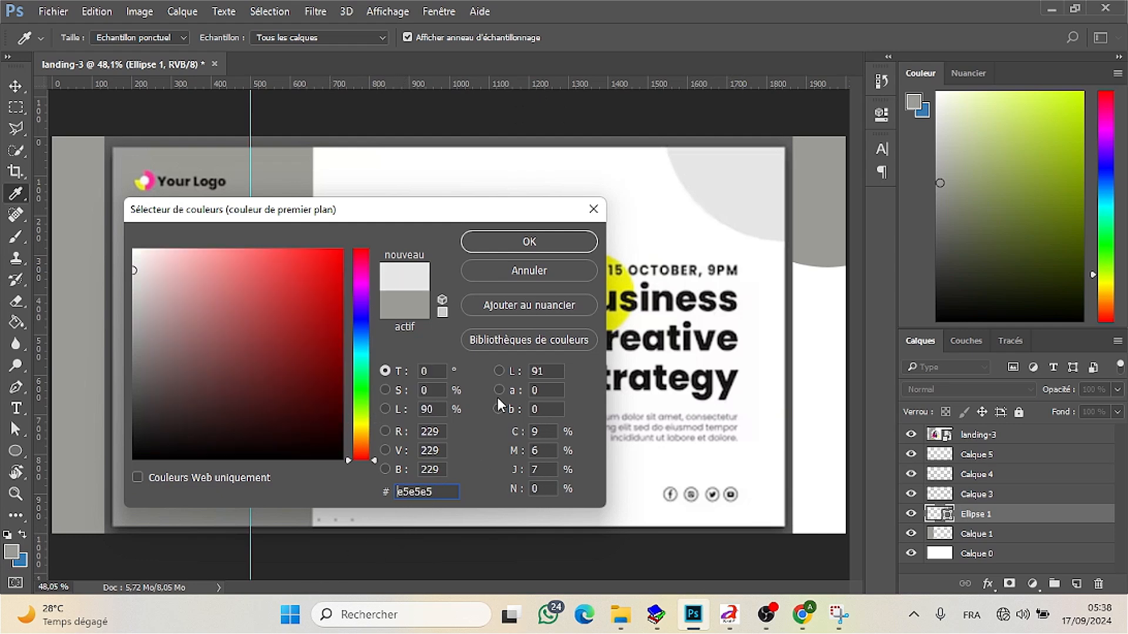
pyautogui.click(507, 235)
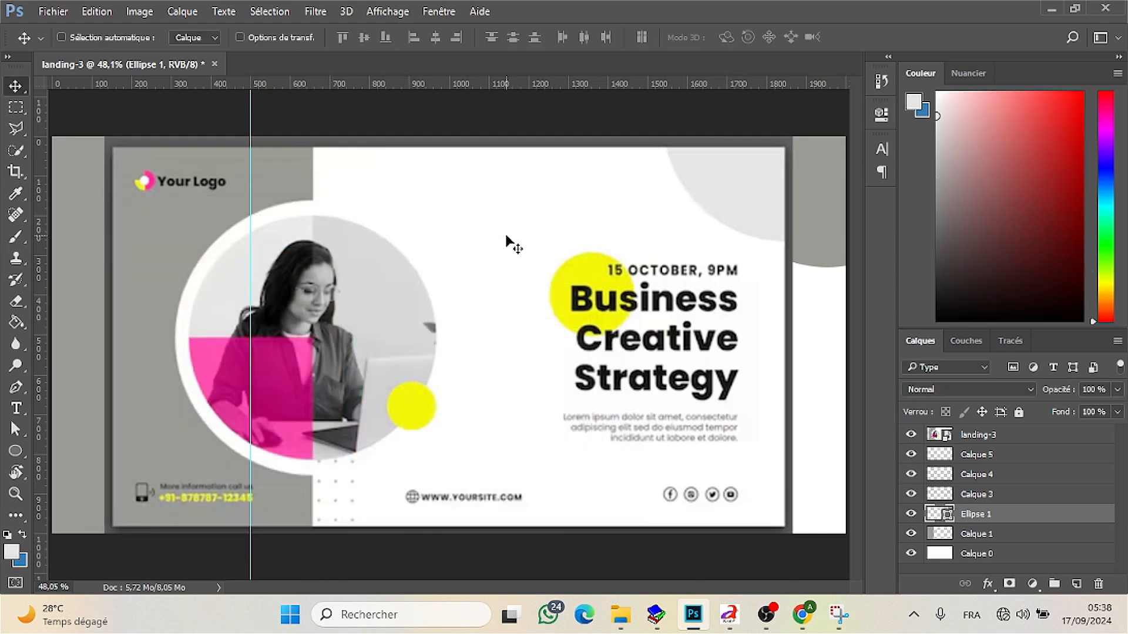
pyautogui.click(911, 436)
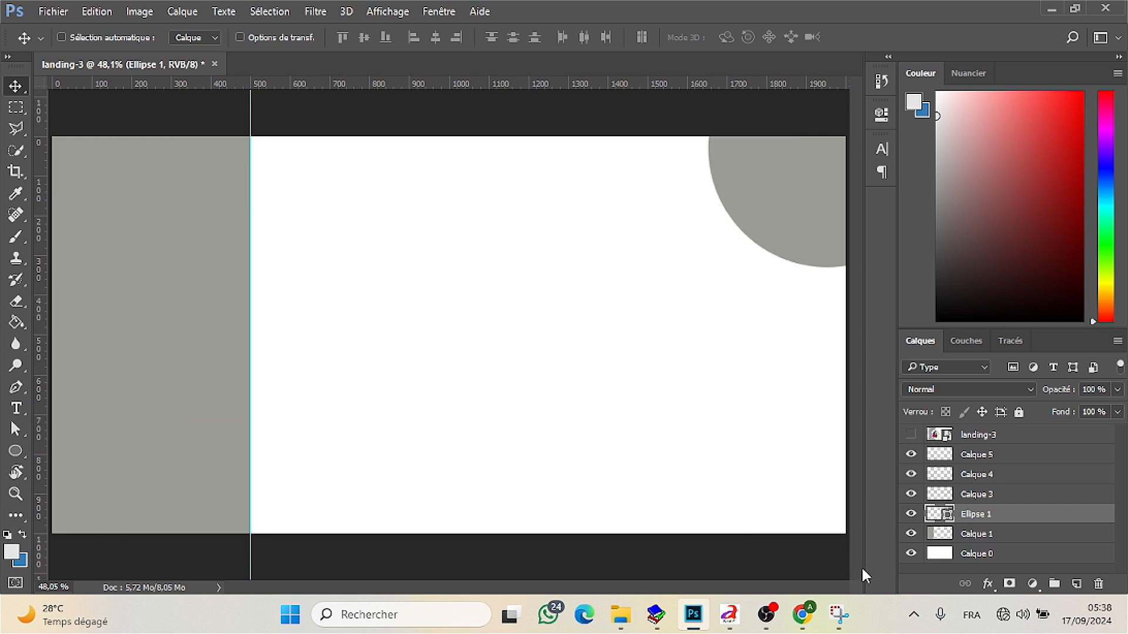
# Change the corner circle's fill to the light grey foreground colour e5e5e5 and show the landing-3 reference
pyautogui.doubleClick(947, 515)
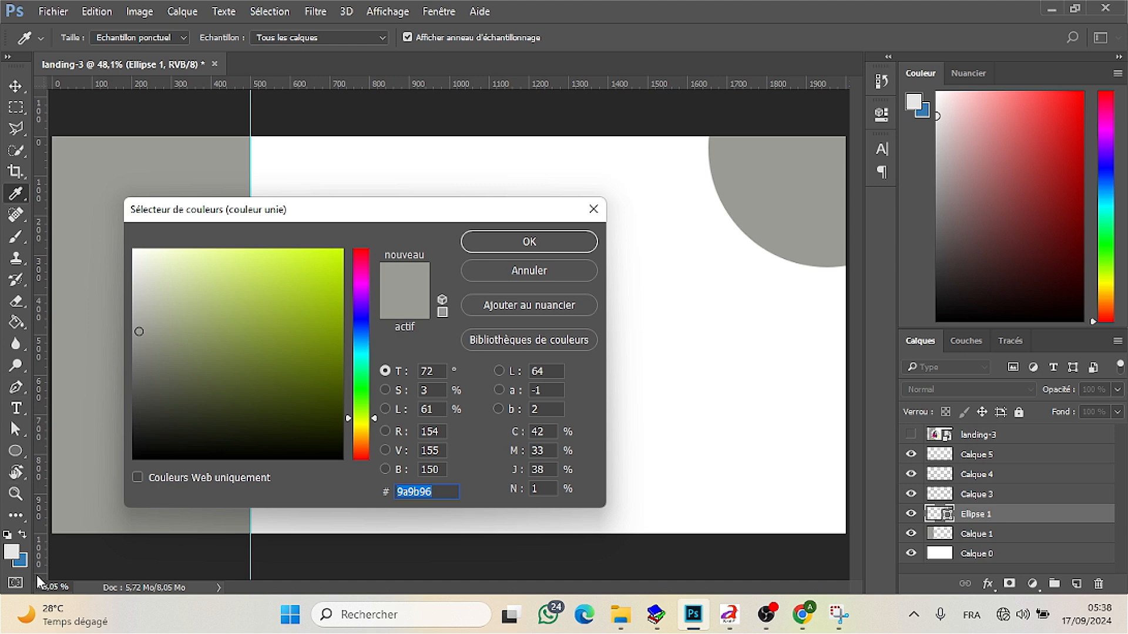
pyautogui.click(17, 548)
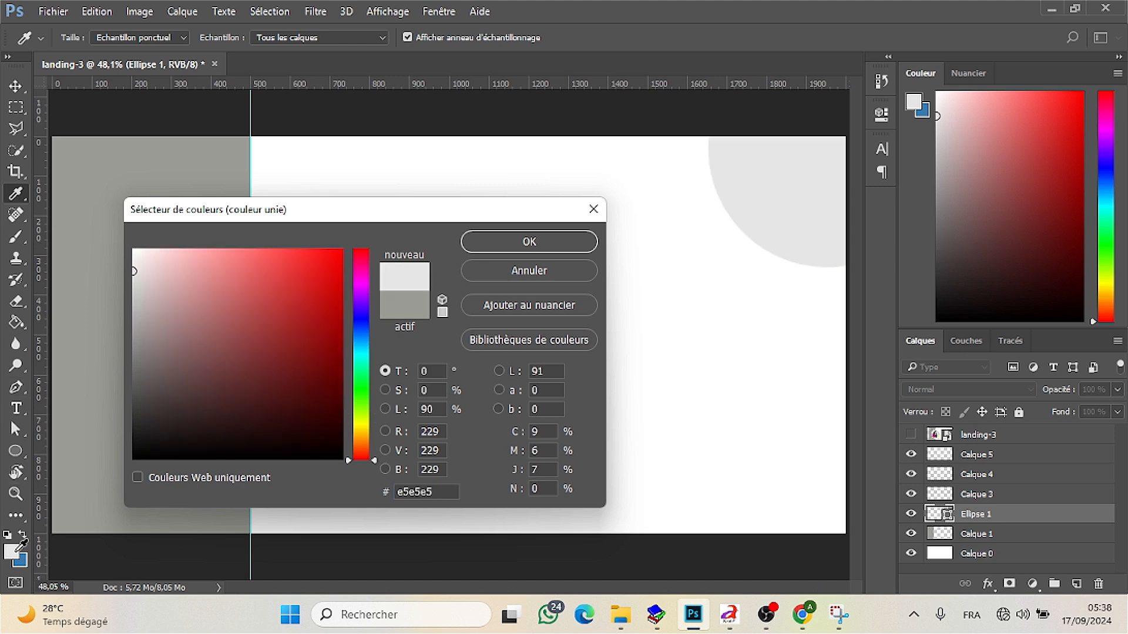
pyautogui.click(541, 246)
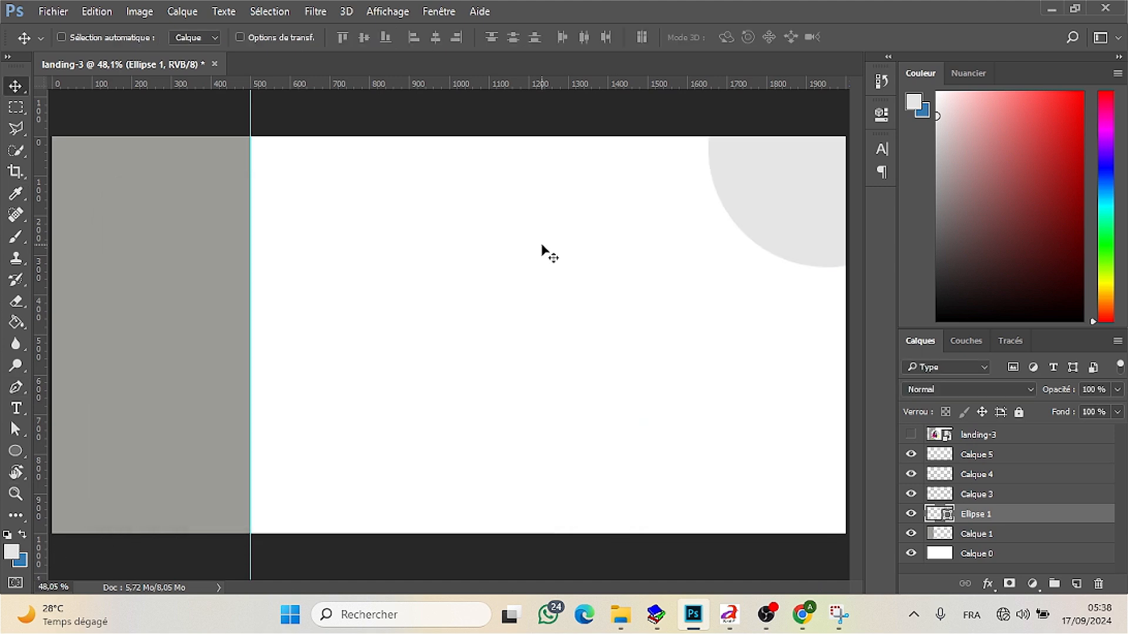
pyautogui.click(910, 435)
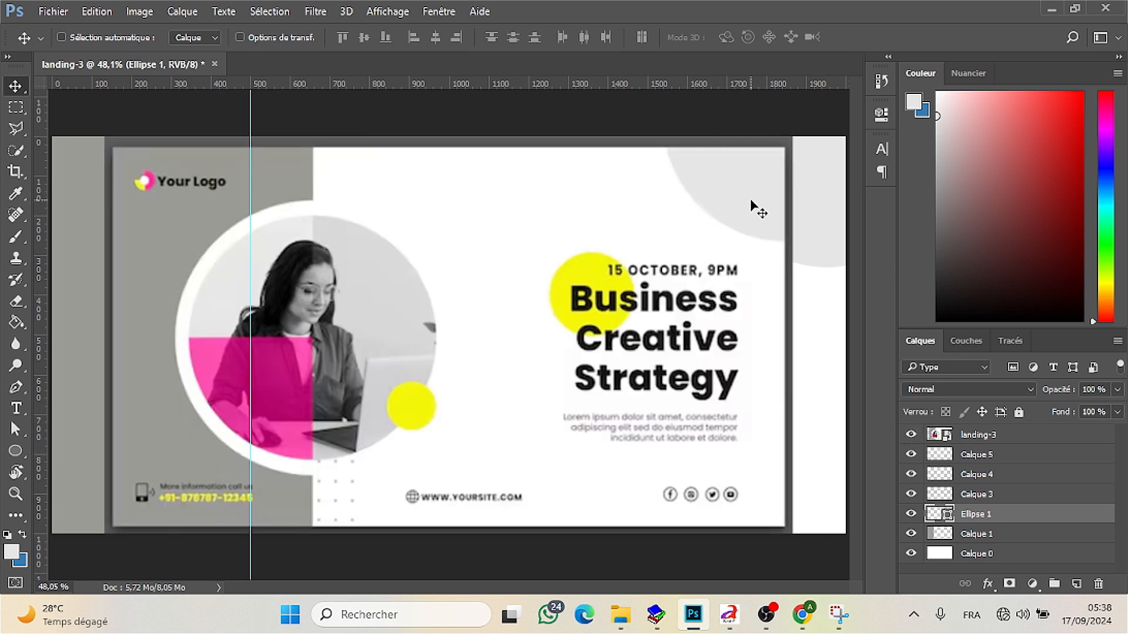
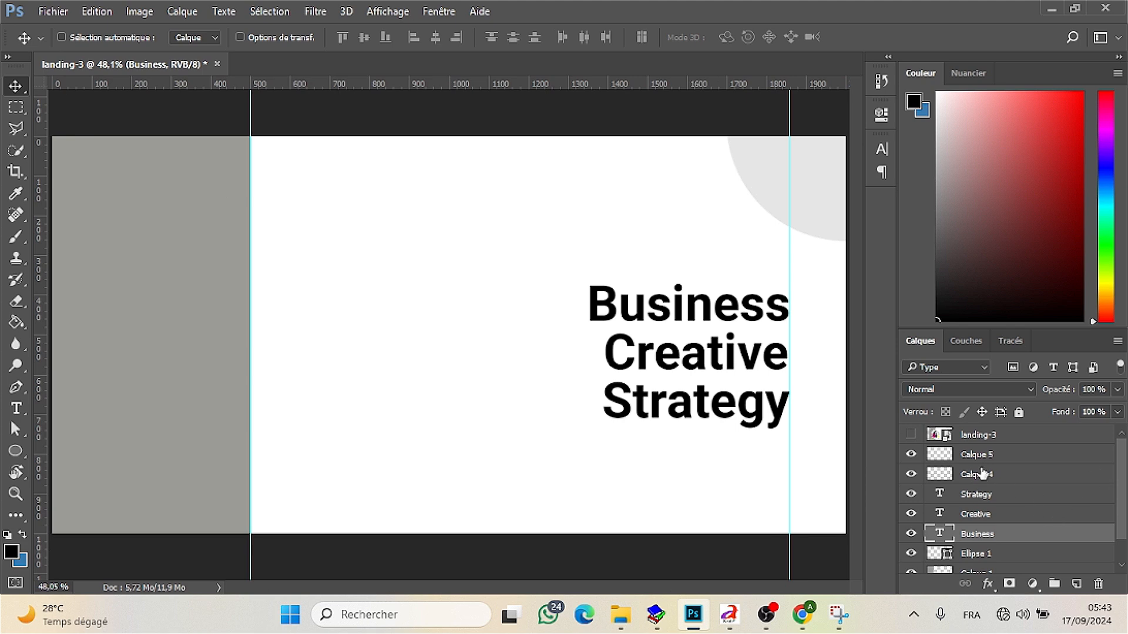
# On Calque 4, start a Roboto Regular 16 pt text line above the word Business reading "15"
pyautogui.click(979, 476)
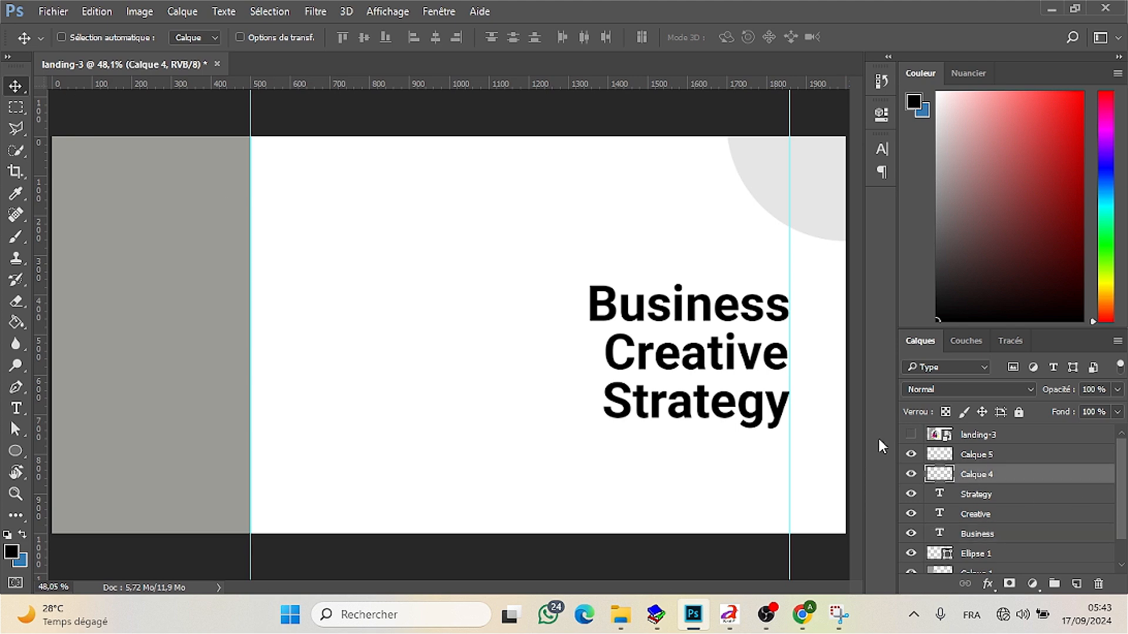
pyautogui.click(27, 411)
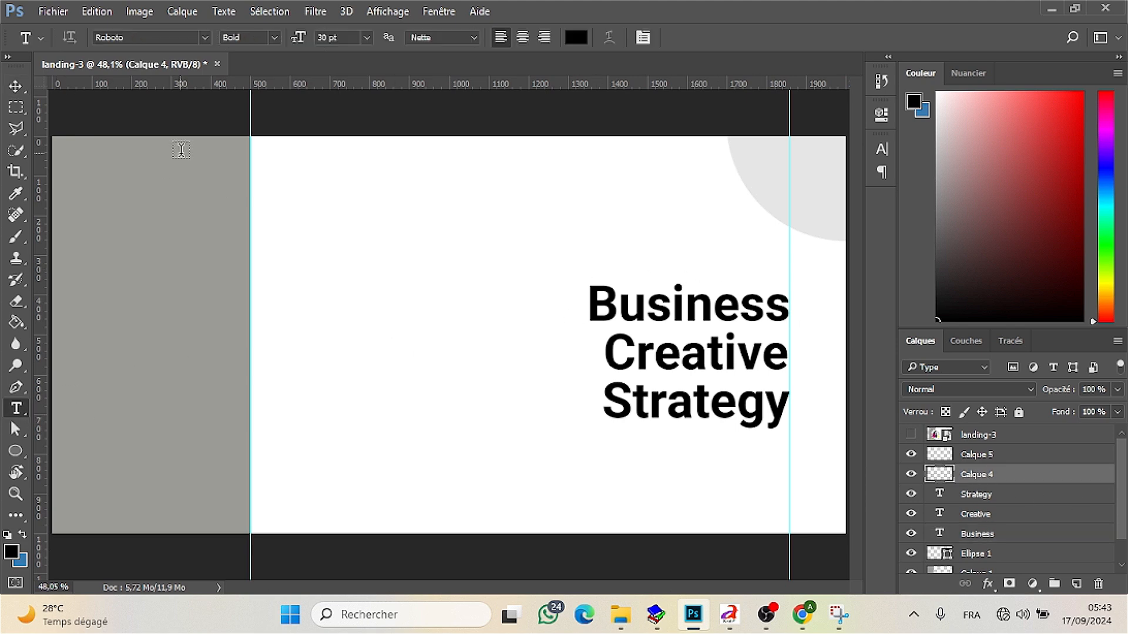
pyautogui.click(367, 38)
pyautogui.click(396, 211)
pyautogui.click(274, 37)
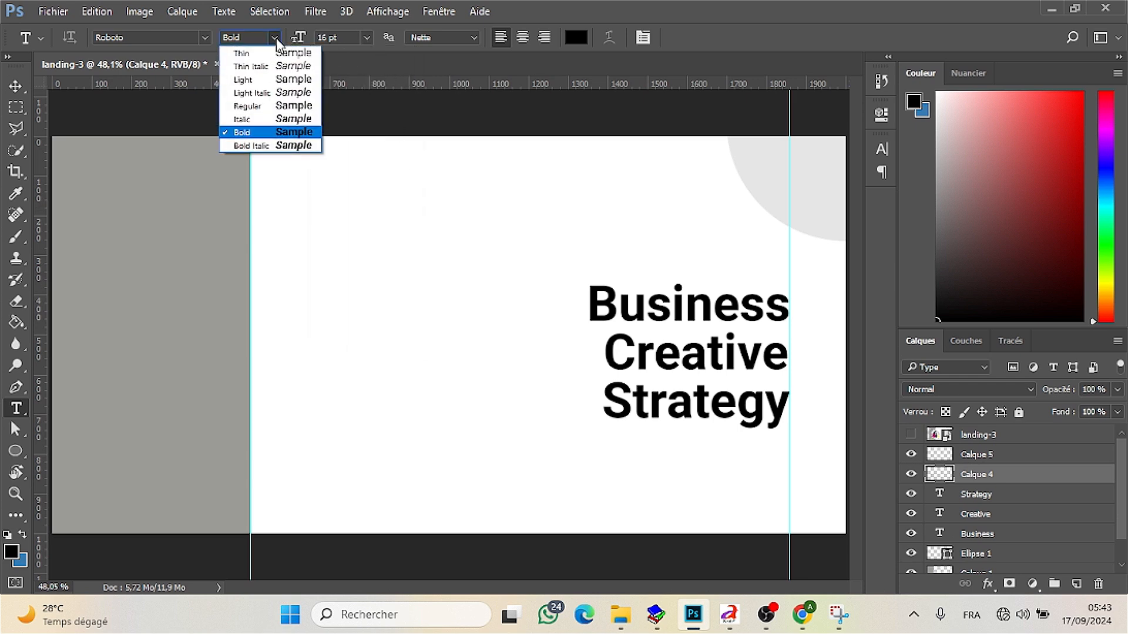
pyautogui.click(292, 106)
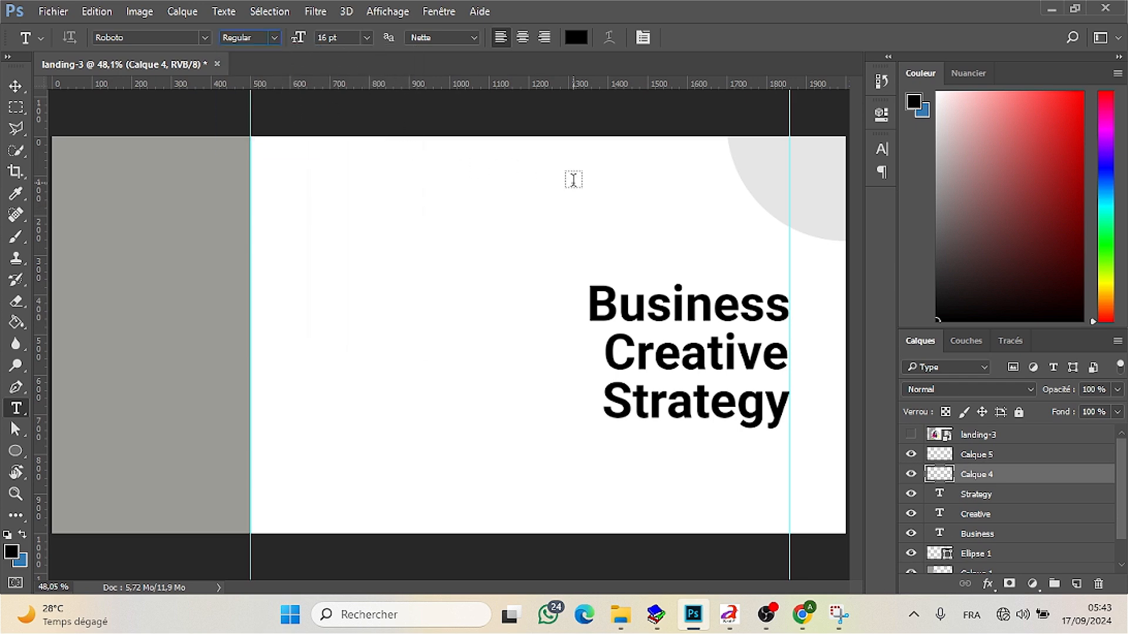
pyautogui.click(595, 257)
pyautogui.write('15')
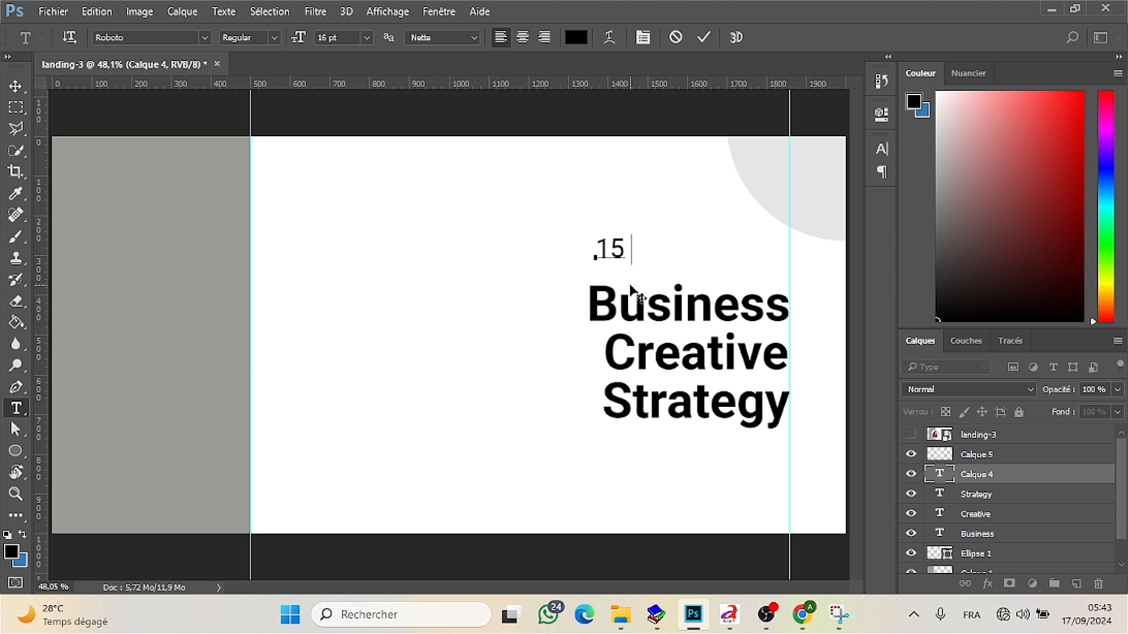
# Check the landing-3 reference and complete the date line so it reads "15 OCTOBER, 9PM"
pyautogui.click(911, 434)
pyautogui.click(912, 435)
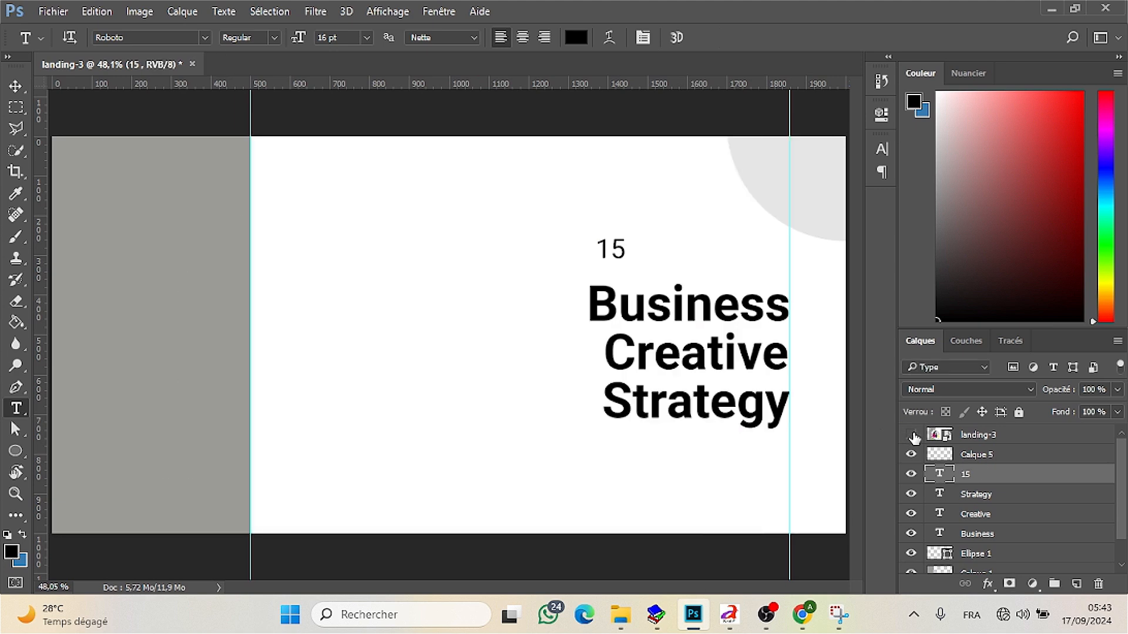
pyautogui.doubleClick(941, 476)
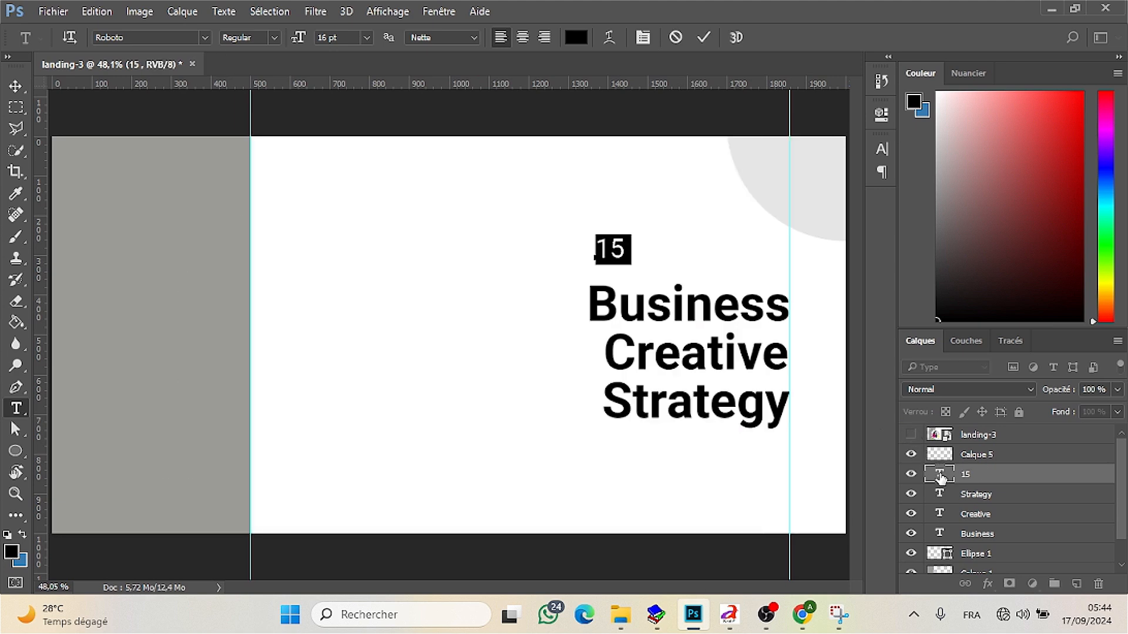
pyautogui.press('Right')
pyautogui.write('OC')
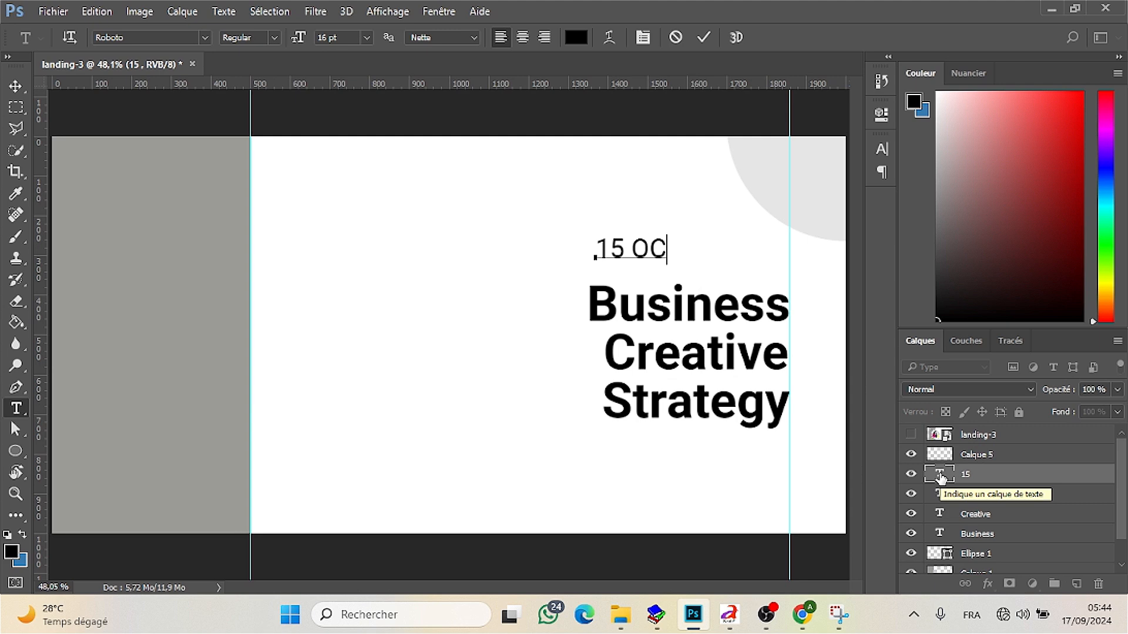
pyautogui.write('TOBER, 9PM')
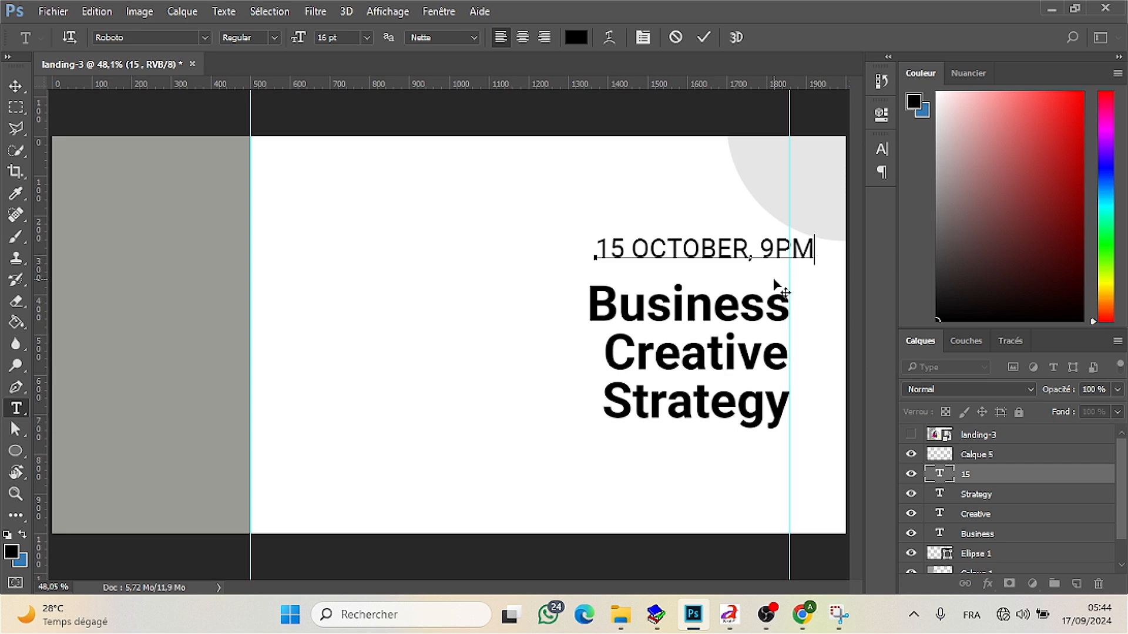
# Compare the date line with the landing-3 reference and restyle it to Bold at 14 pt
pyautogui.click(910, 438)
pyautogui.click(910, 438)
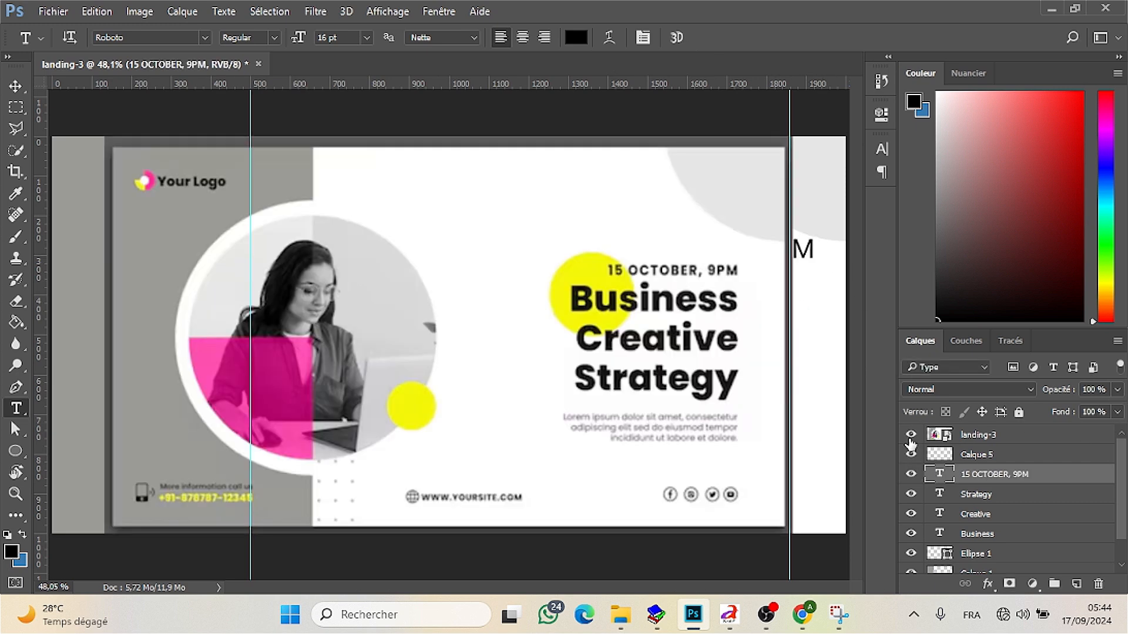
pyautogui.click(910, 439)
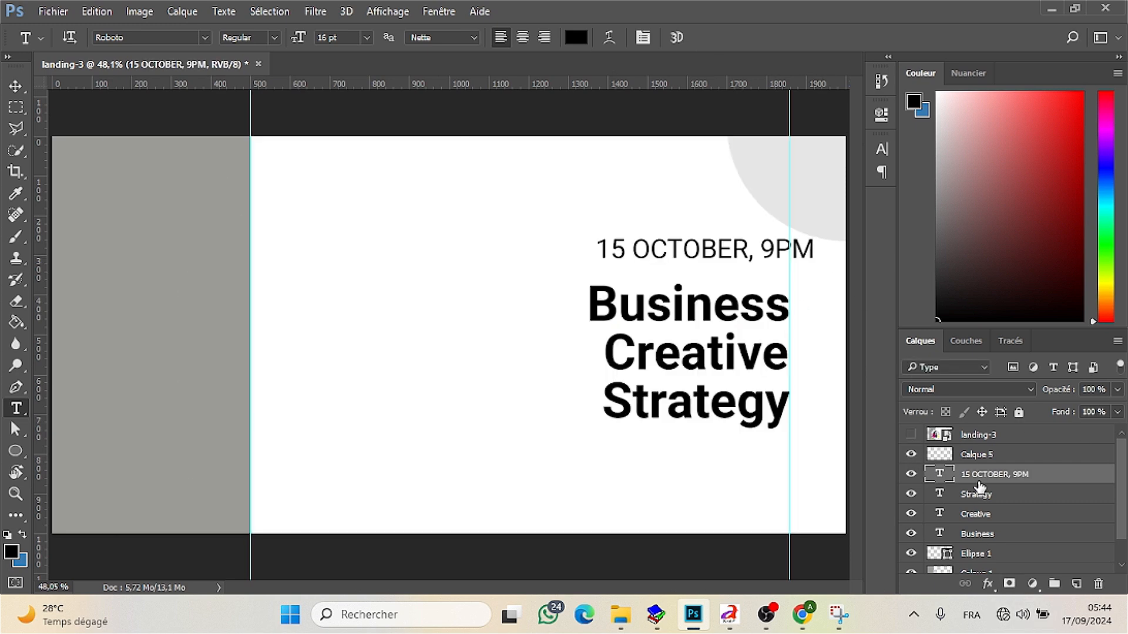
pyautogui.doubleClick(940, 473)
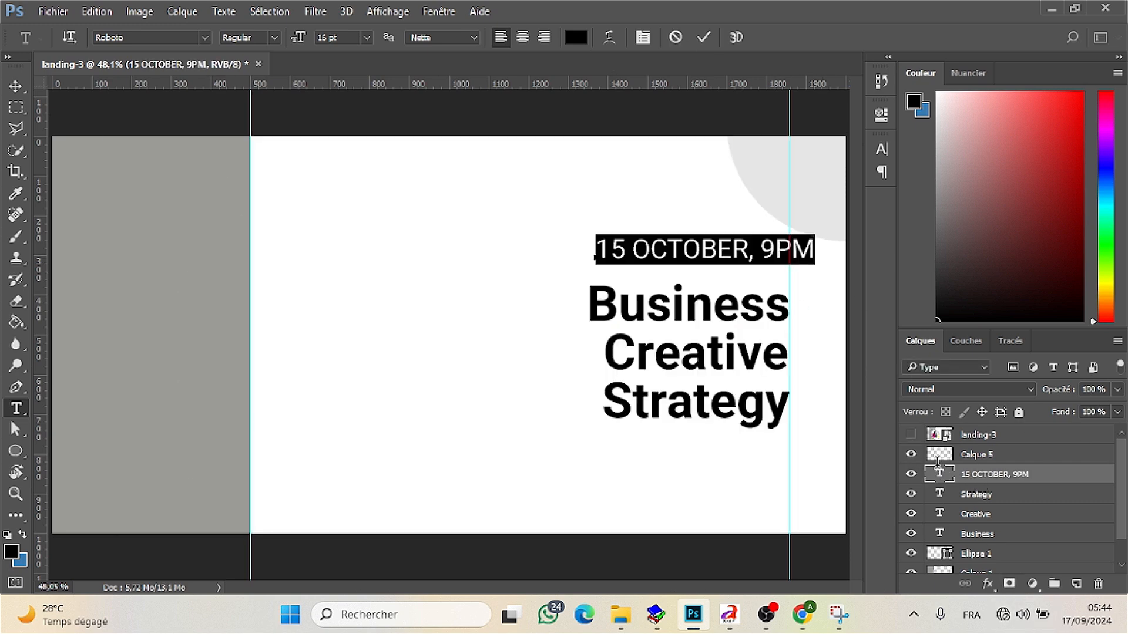
pyautogui.click(366, 37)
pyautogui.click(359, 188)
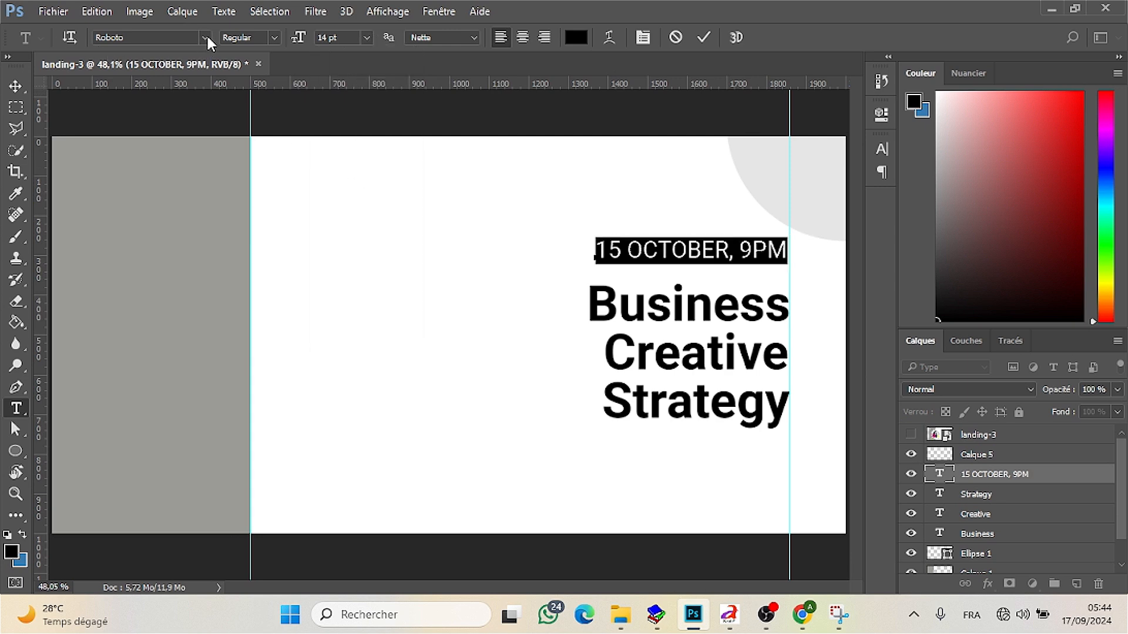
pyautogui.click(273, 35)
pyautogui.click(276, 129)
pyautogui.click(977, 495)
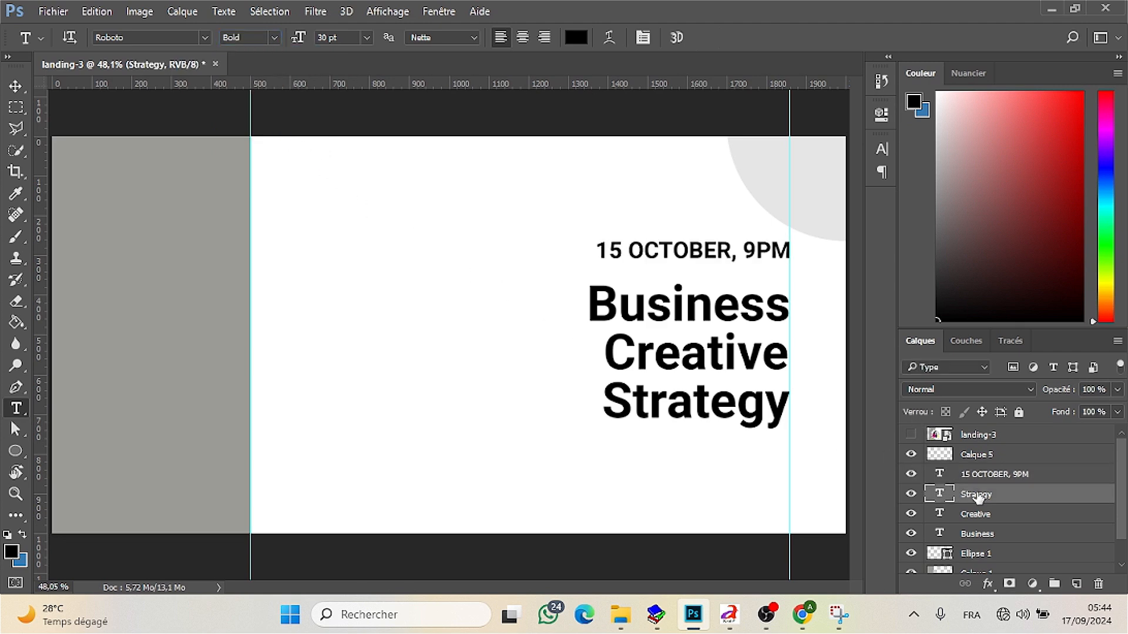
# Move the 15 OCTOBER, 9PM layer down about 27 px, closer to the word Business
pyautogui.click(986, 477)
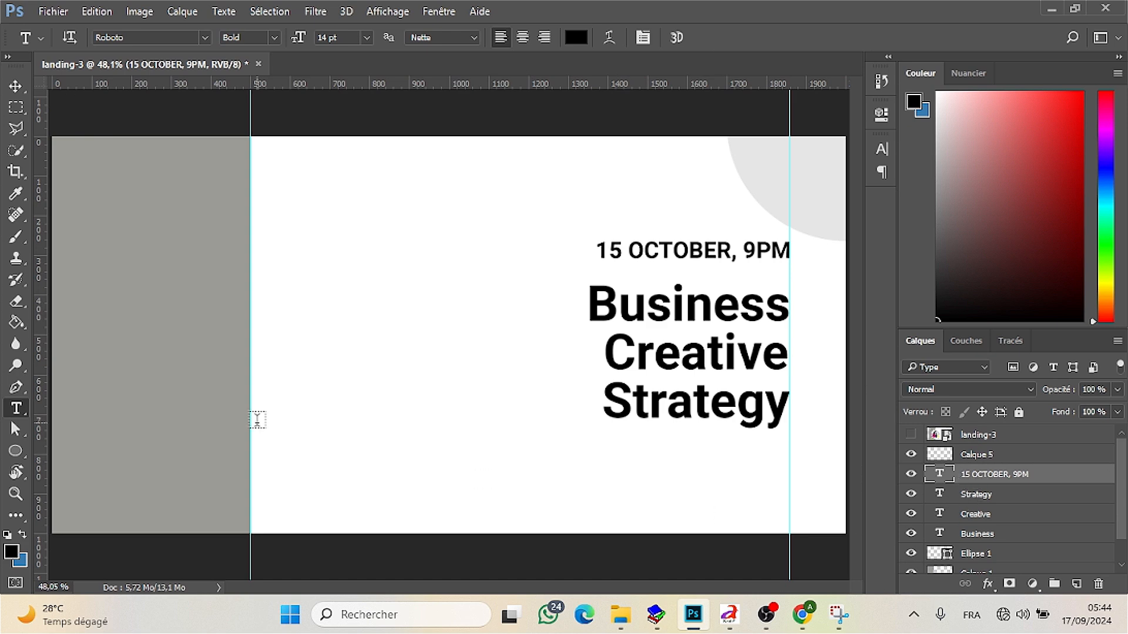
pyautogui.click(19, 89)
pyautogui.hotkey('shift', 'Down')
pyautogui.hotkey('shift', 'Down')
pyautogui.hotkey('shift', 'Down')
pyautogui.hotkey('shift', 'Down')
pyautogui.hotkey('shift', 'Down')
pyautogui.press('Up')
pyautogui.press('Up')
pyautogui.press('Up')
pyautogui.press('Up')
pyautogui.press('Up')
pyautogui.press('Up')
pyautogui.press('Up')
pyautogui.press('Up')
pyautogui.press('Up')
pyautogui.press('Up')
pyautogui.press('Up')
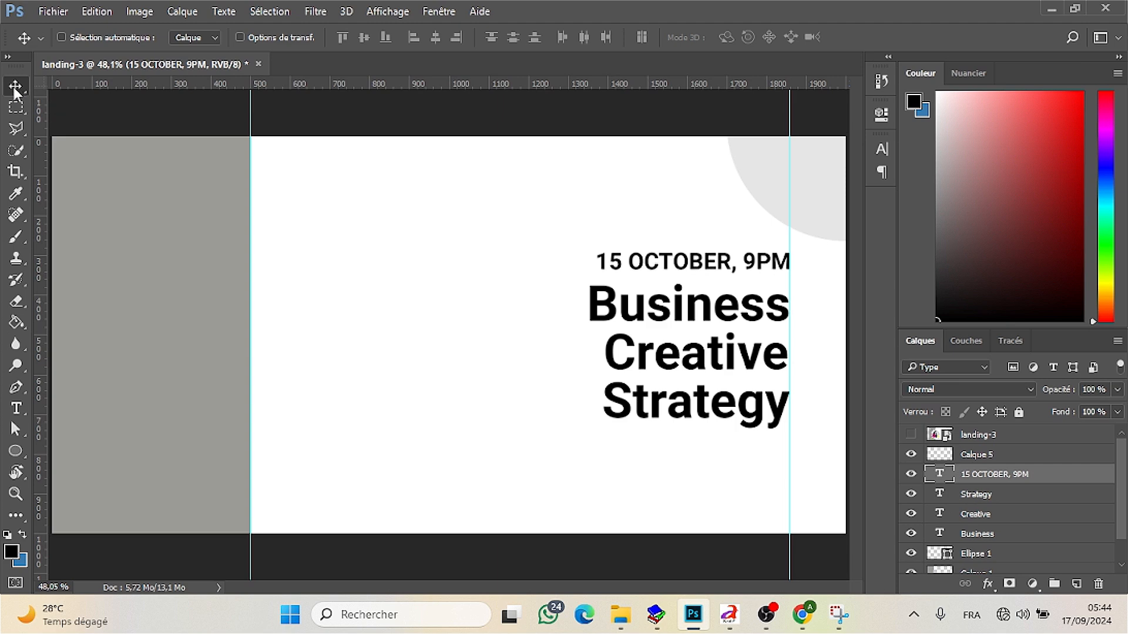
# Check the landing-3 reference and start a right-aligned Roboto Regular 12 pt text on Calque 5, at the right-hand guide below Strategy
pyautogui.click(911, 435)
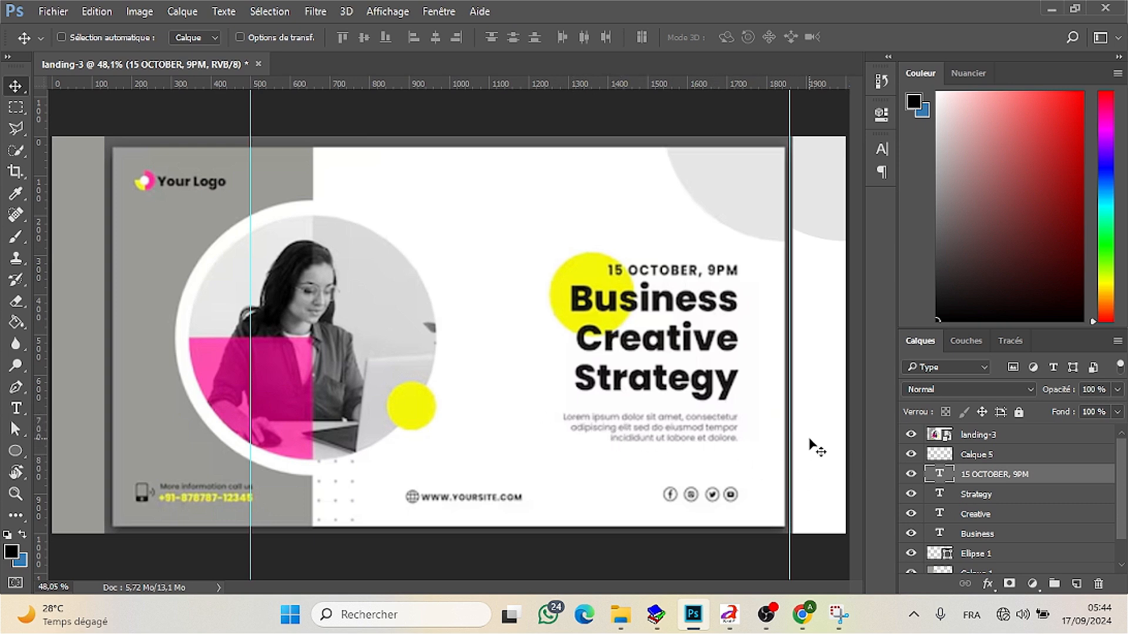
pyautogui.click(911, 436)
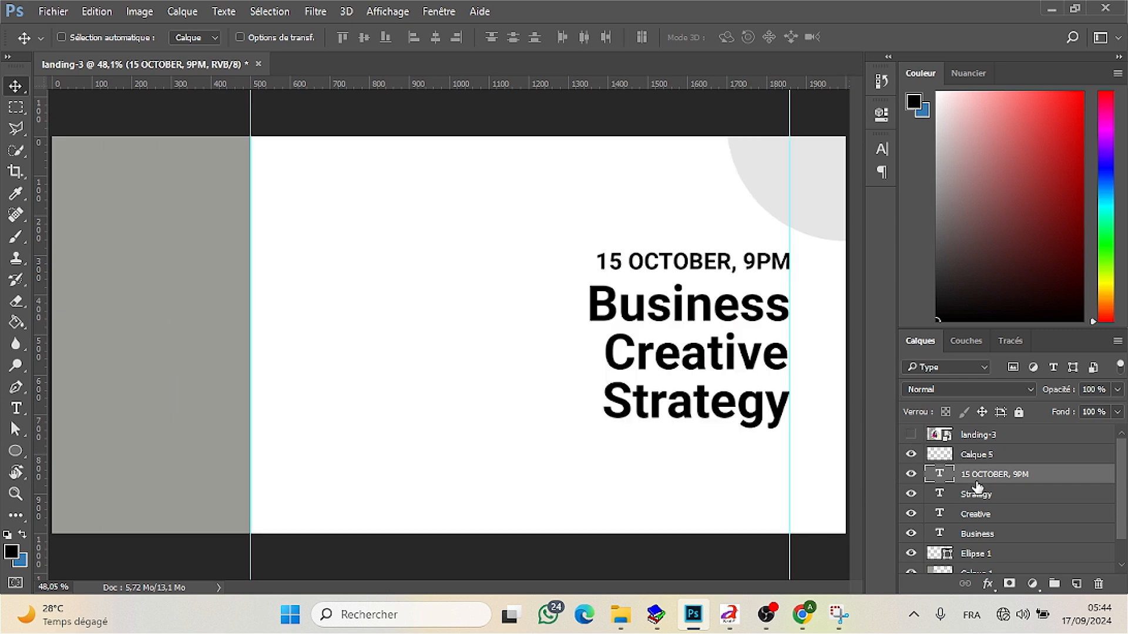
pyautogui.click(978, 457)
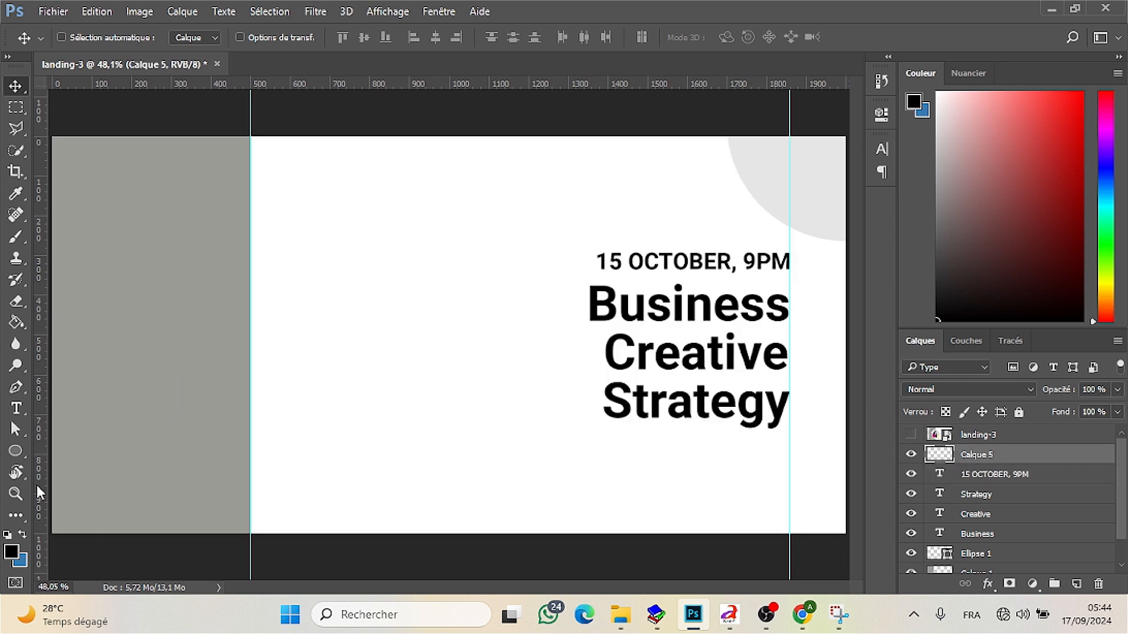
pyautogui.click(16, 408)
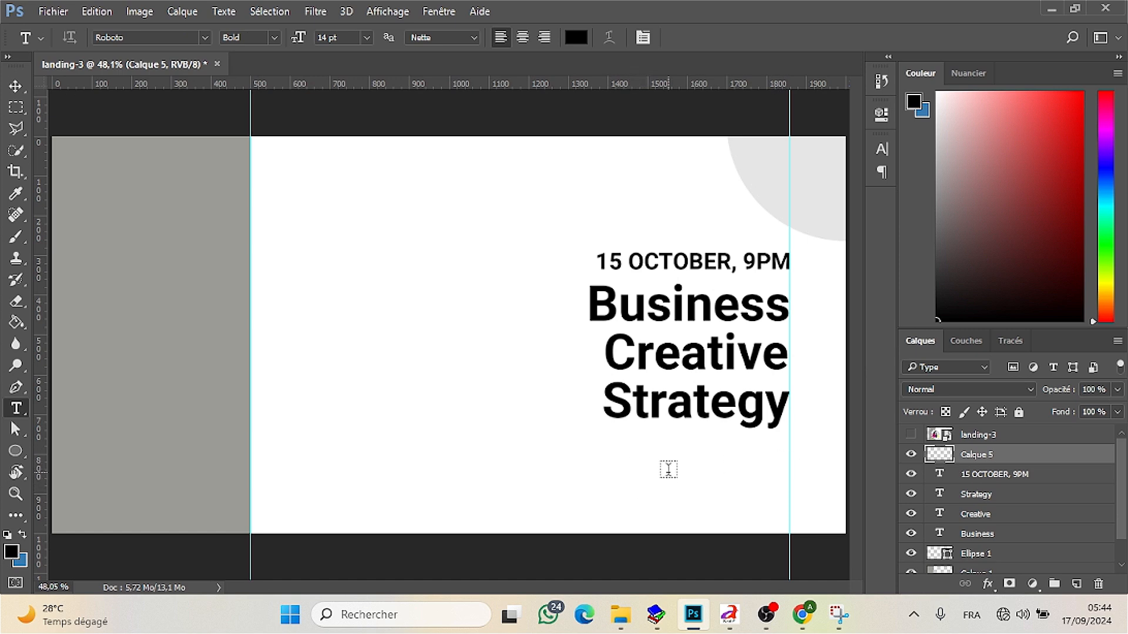
pyautogui.click(789, 470)
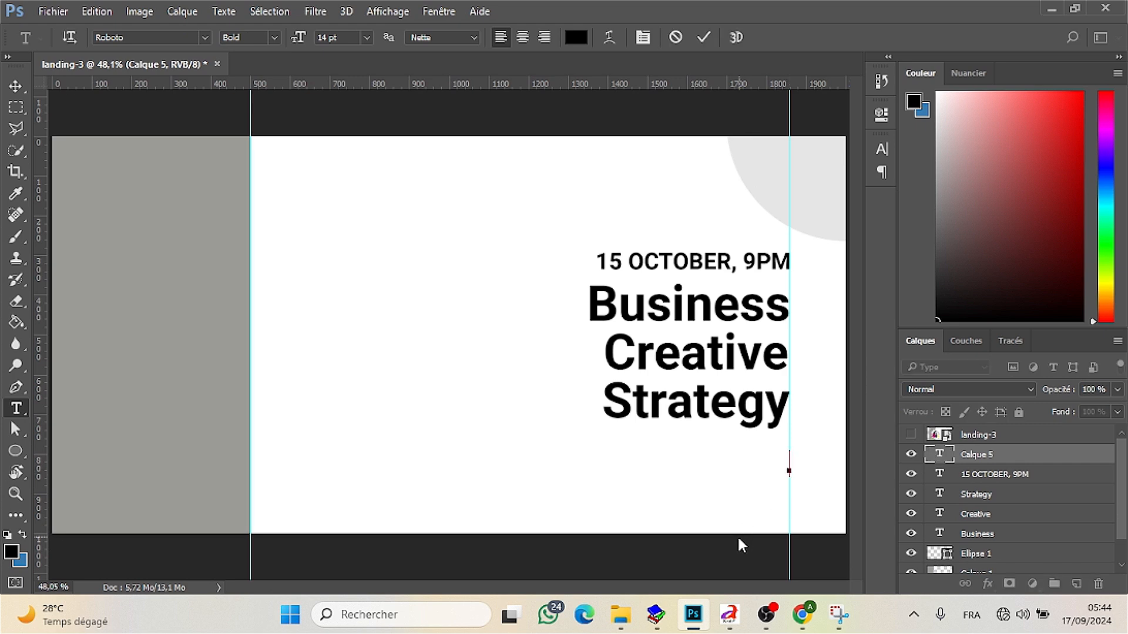
pyautogui.click(369, 35)
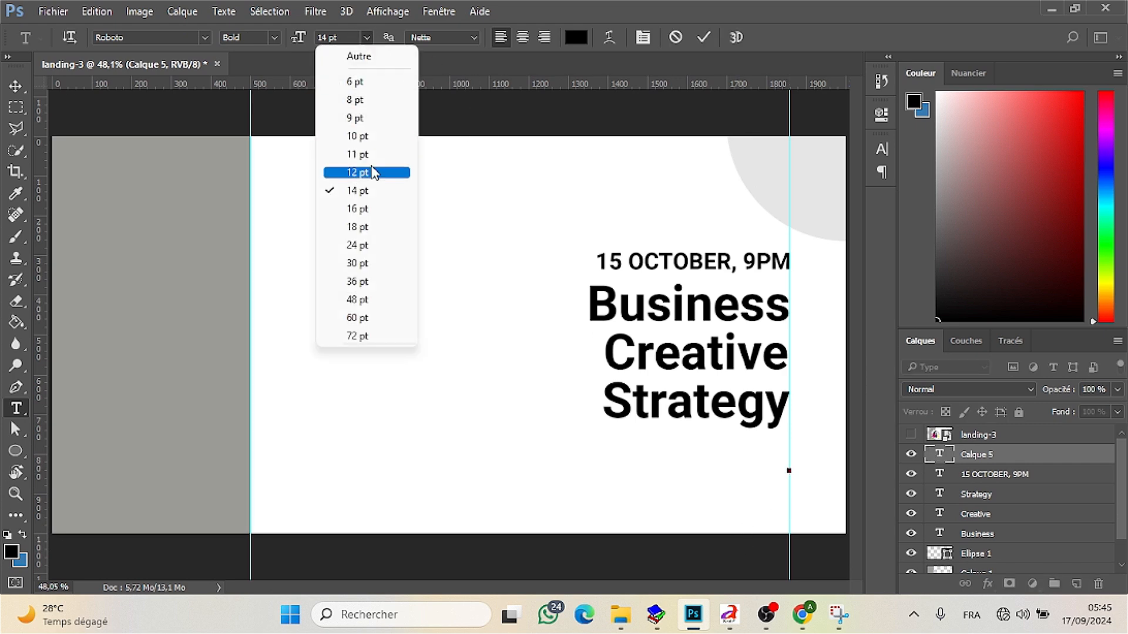
pyautogui.click(370, 172)
pyautogui.click(275, 35)
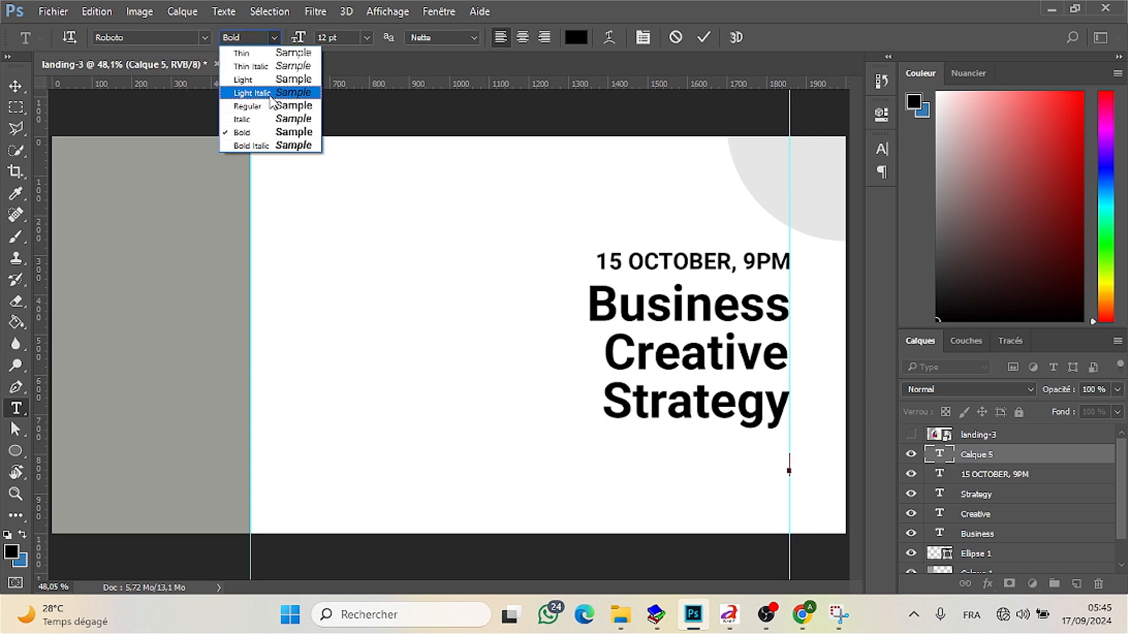
pyautogui.click(272, 107)
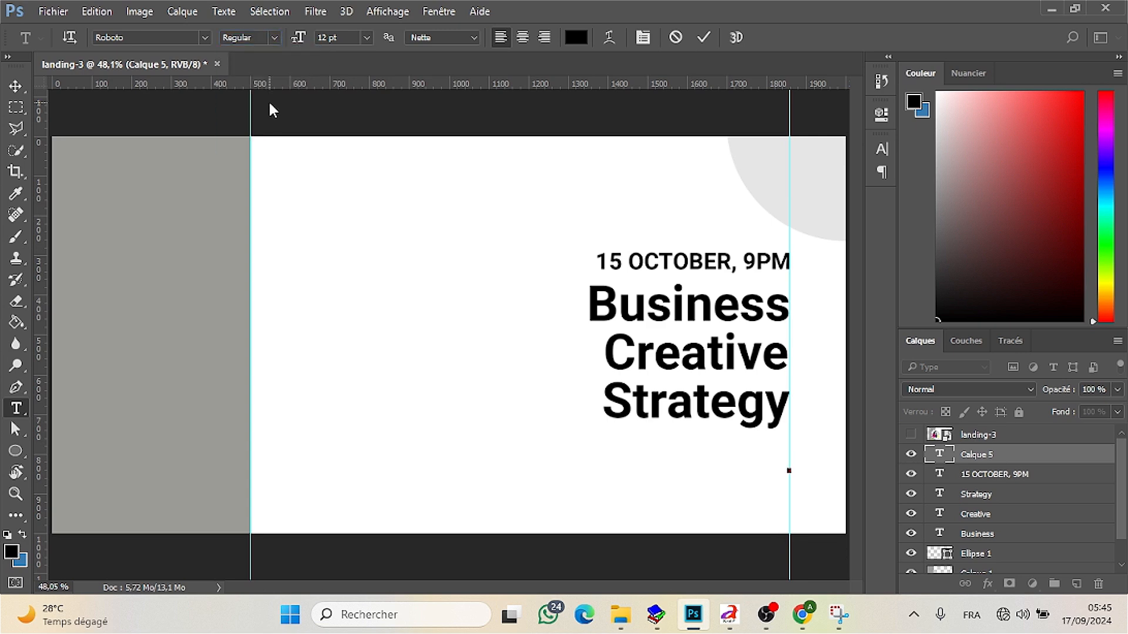
pyautogui.click(544, 40)
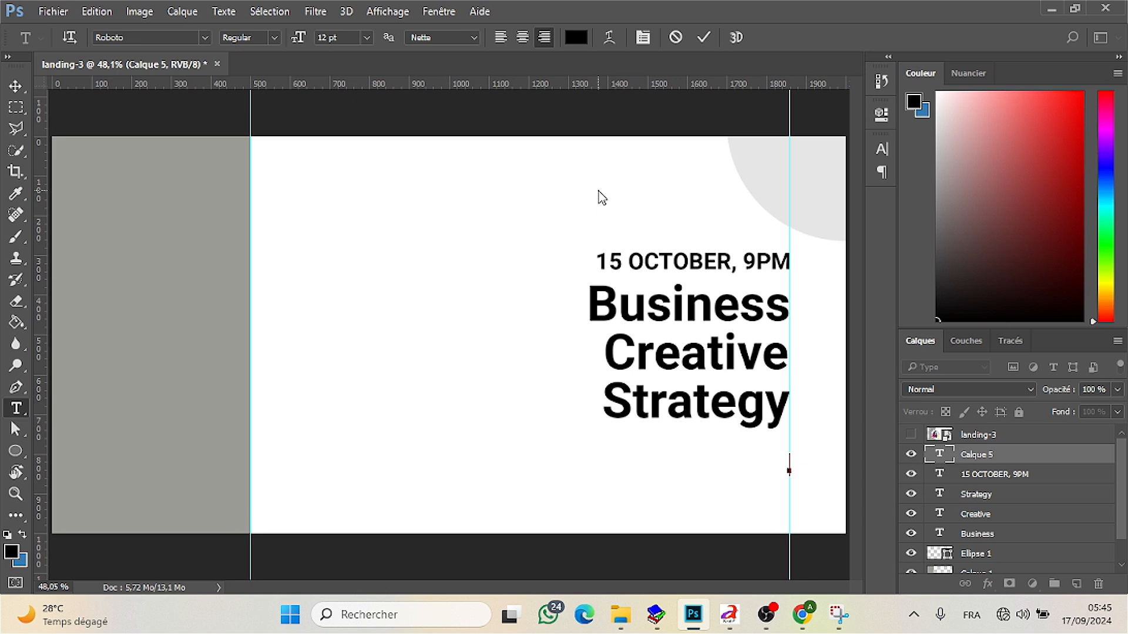
# Enter the description text "Bonjour, bienvenue sur notre plateforme", with a line break before "plateforme"
pyautogui.write('Bonjour, bienve')
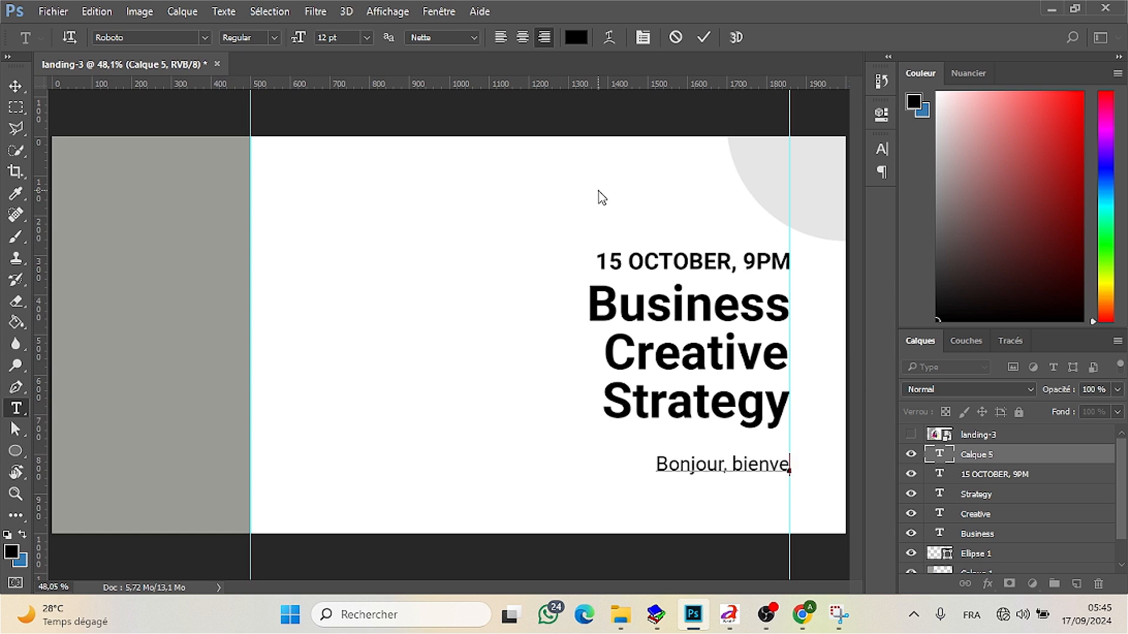
pyautogui.write('nue sur')
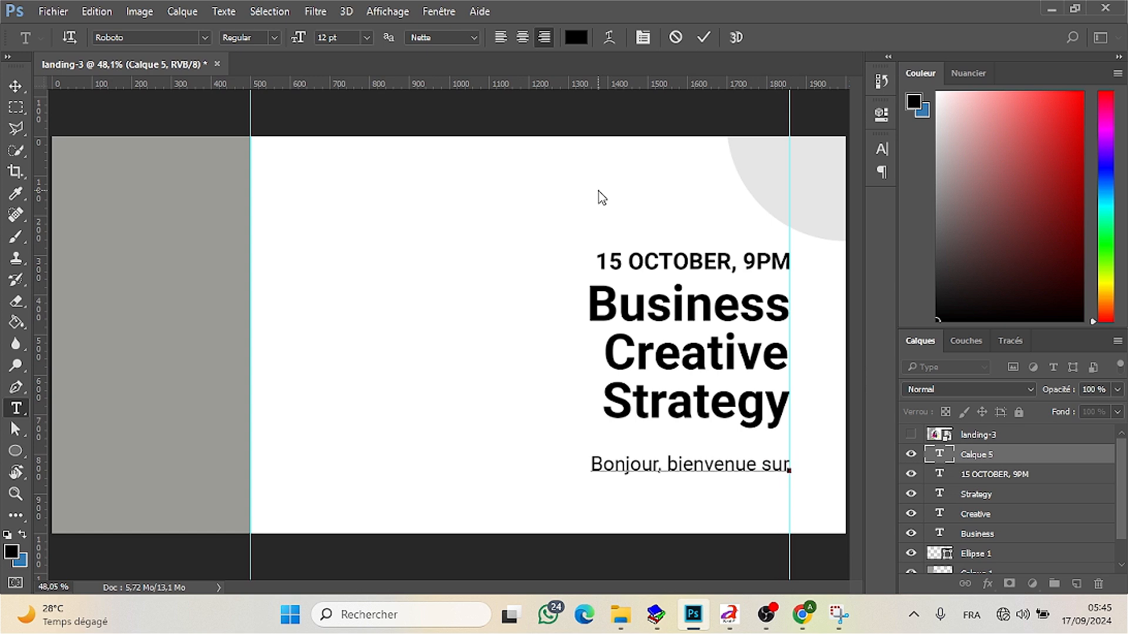
pyautogui.write(' notre ')
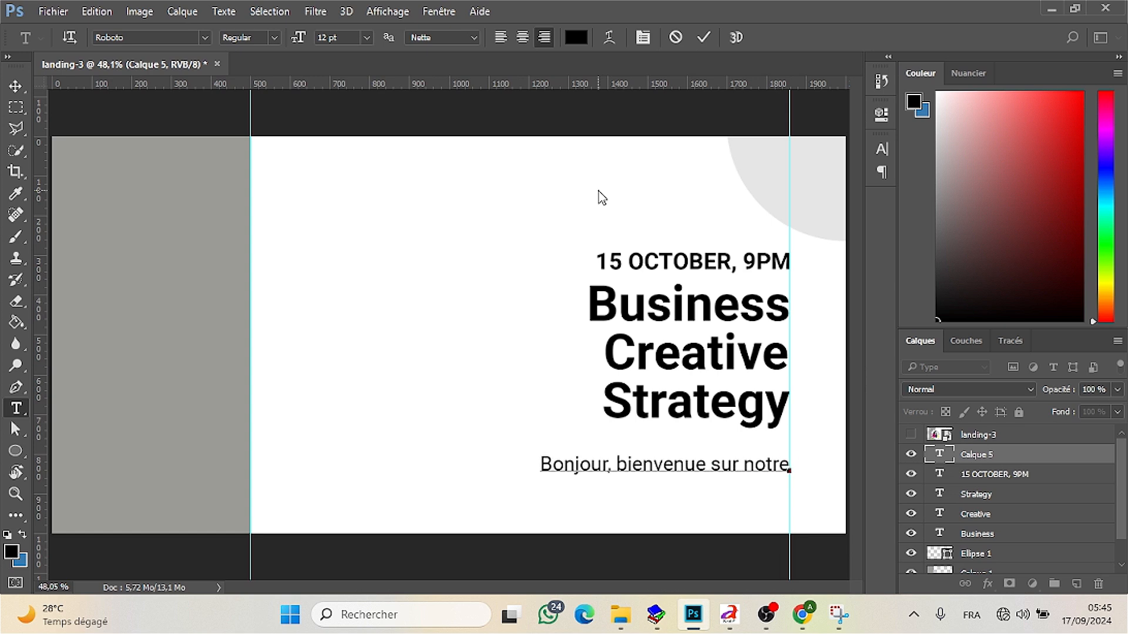
pyautogui.write('plateg')
pyautogui.press('BackSpace')
pyautogui.write('form')
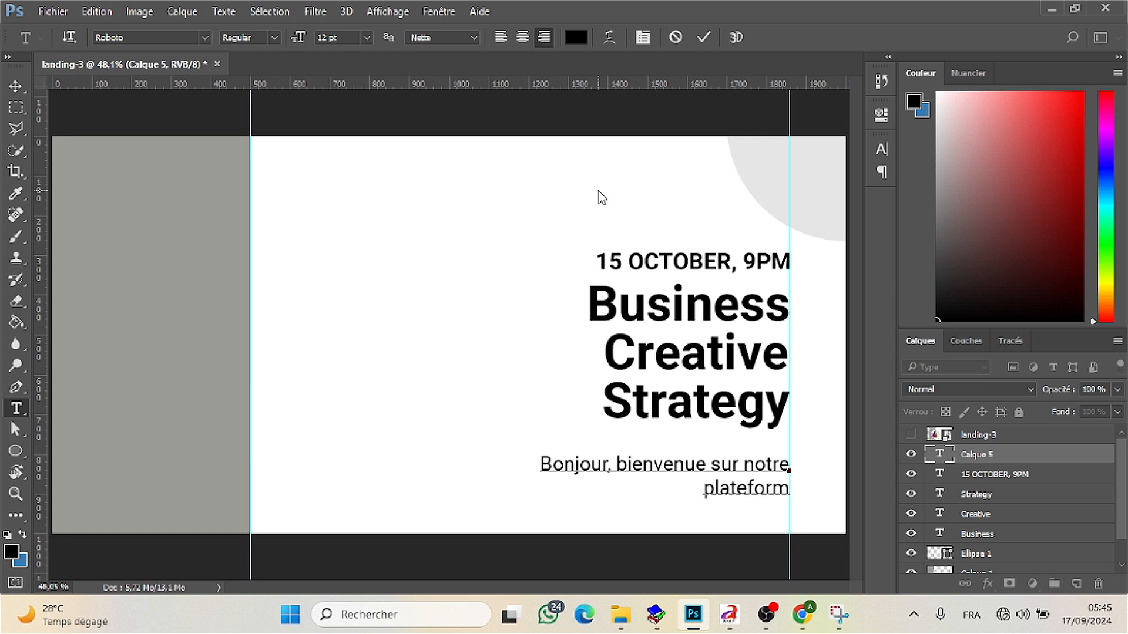
pyautogui.write('e. Ici ')
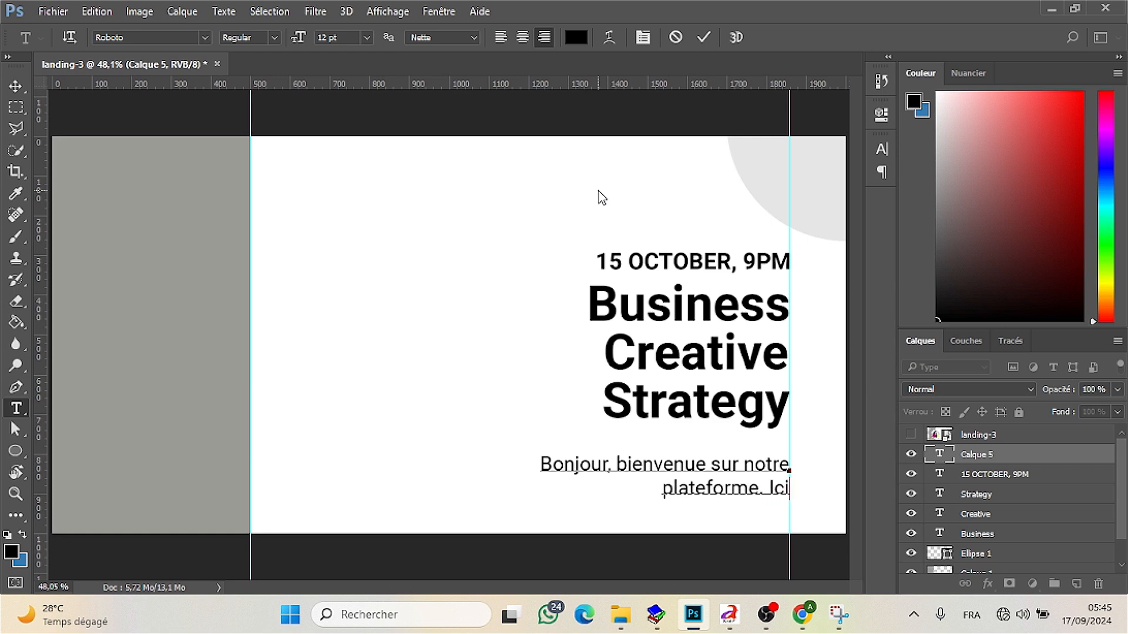
pyautogui.write('vous tru')
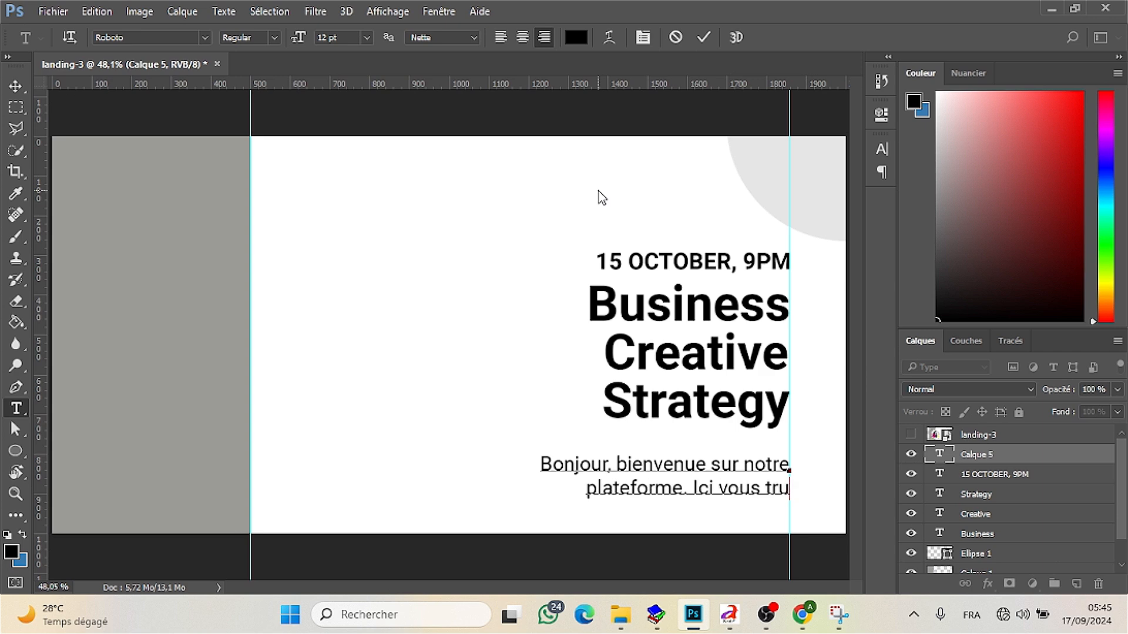
pyautogui.write('verez')
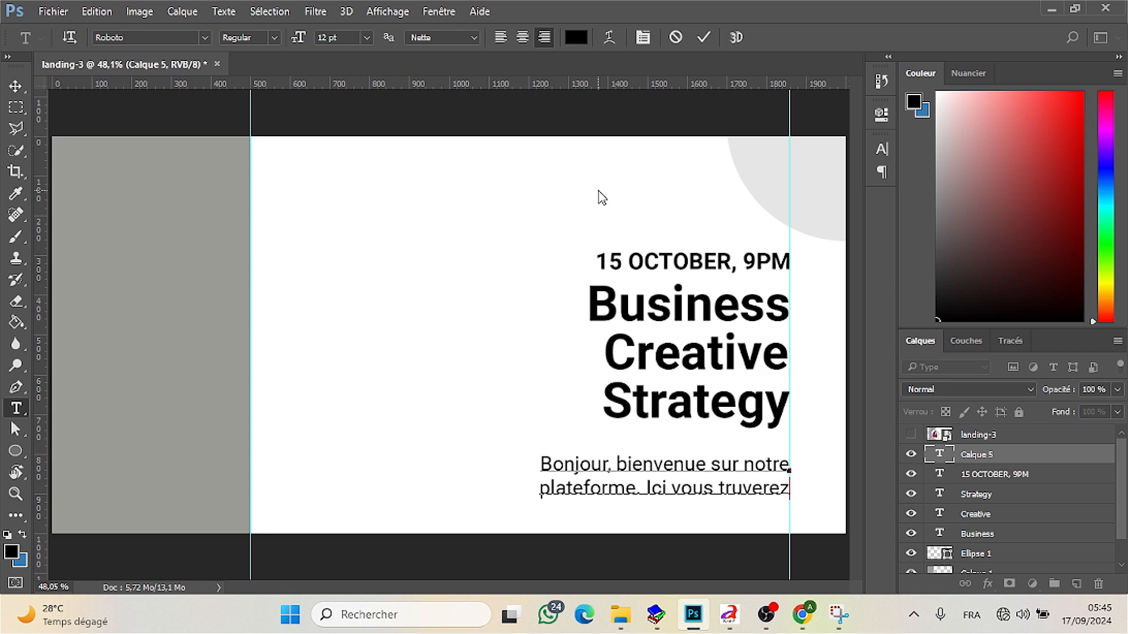
pyautogui.write('o')
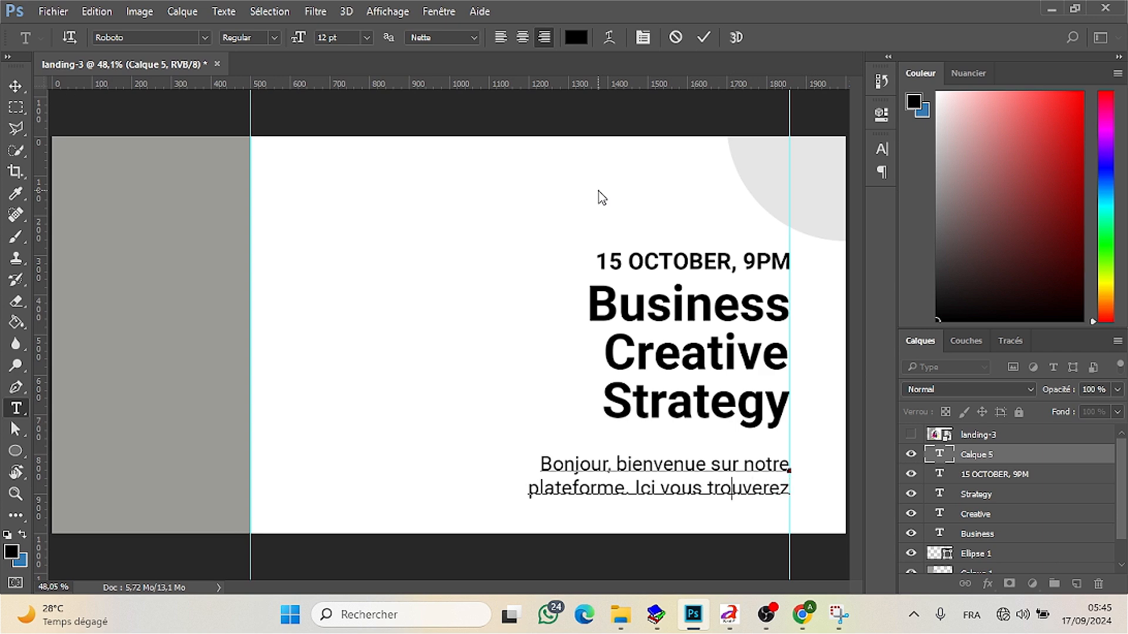
pyautogui.write(' l')
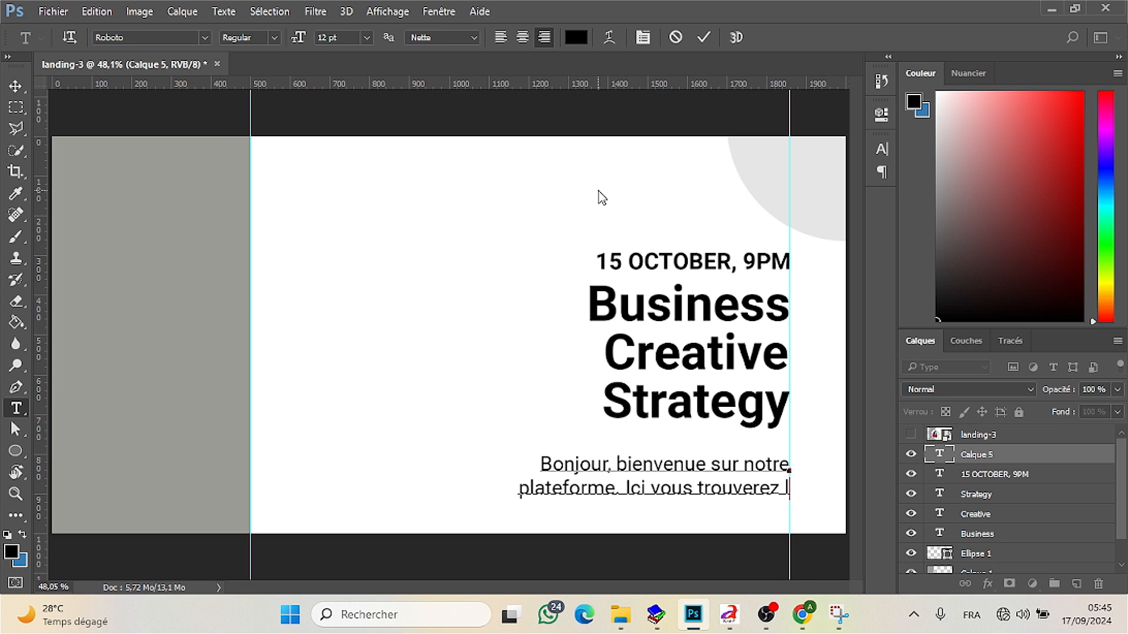
pyautogui.write('es')
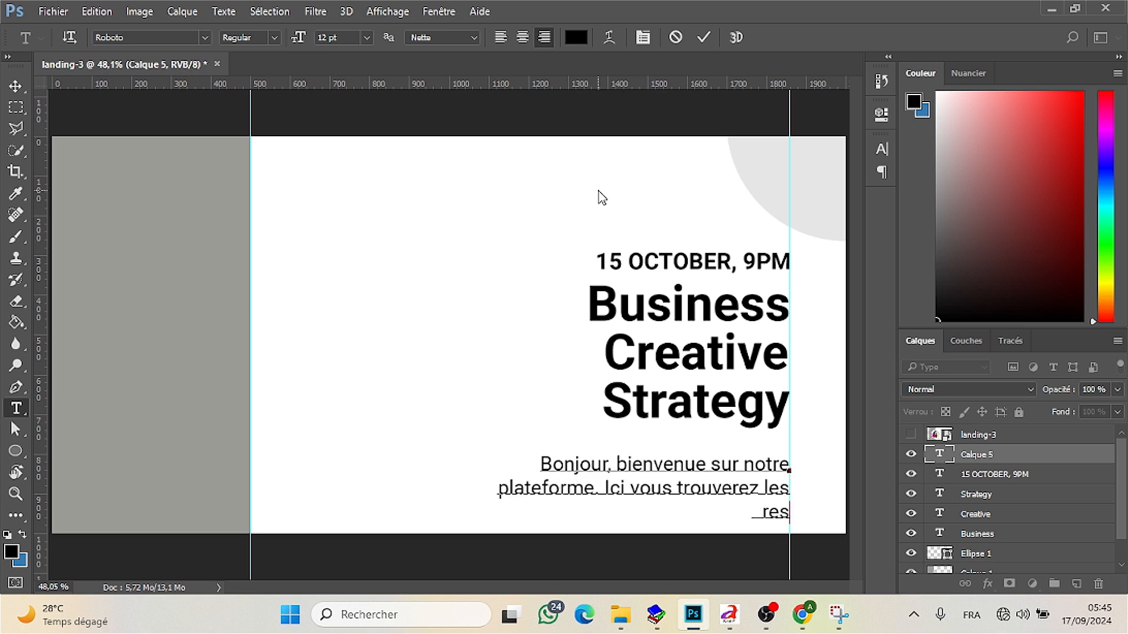
pyautogui.write(' ressources d')
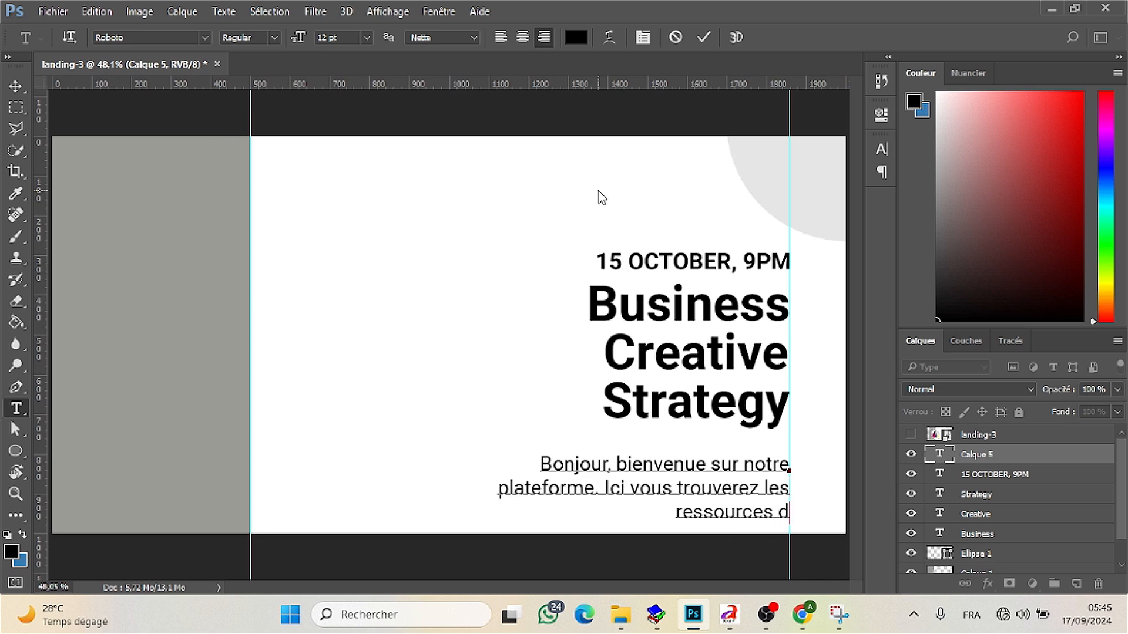
pyautogui.write('ont vous ')
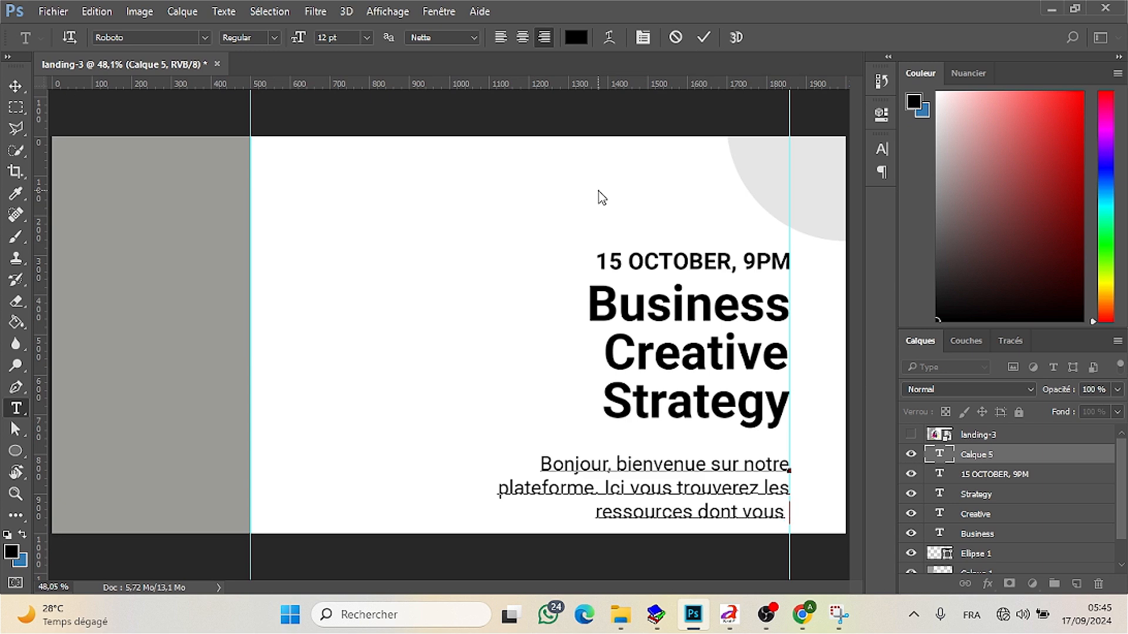
pyautogui.write('avez besoin ')
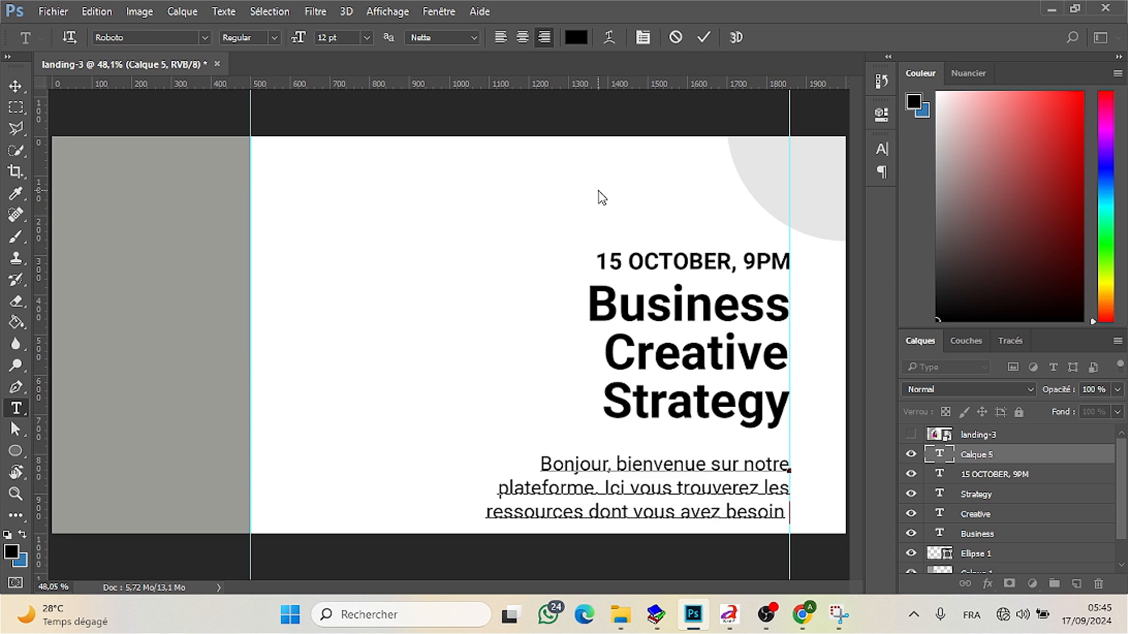
pyautogui.write('pour')
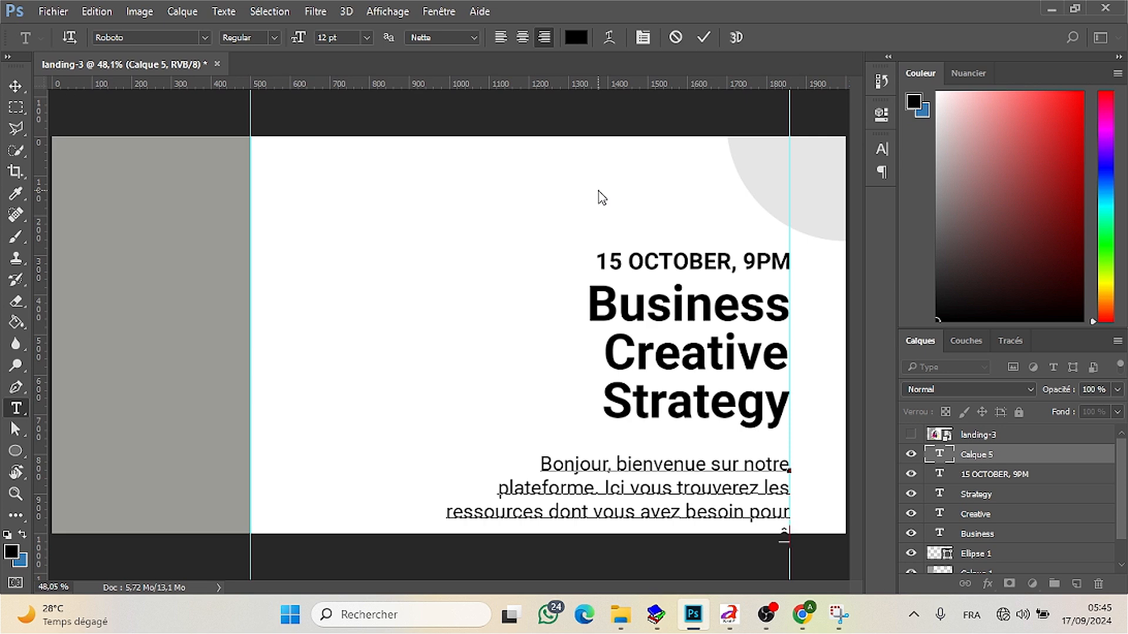
pyautogui.write(' être un bon d')
pyautogui.write('raph')
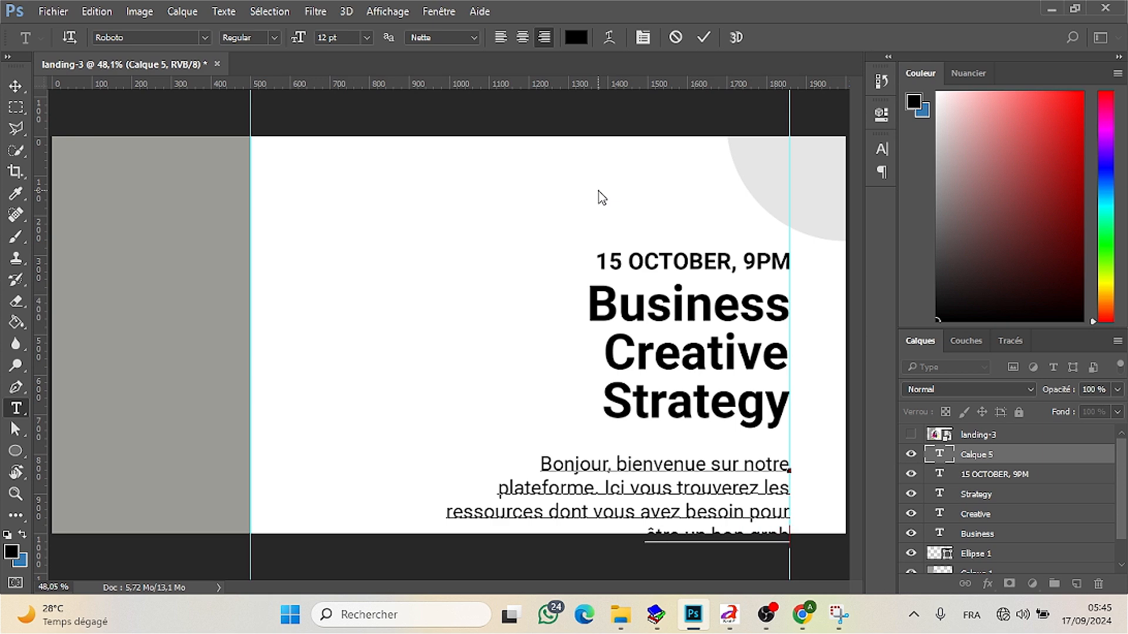
pyautogui.write('iste.')
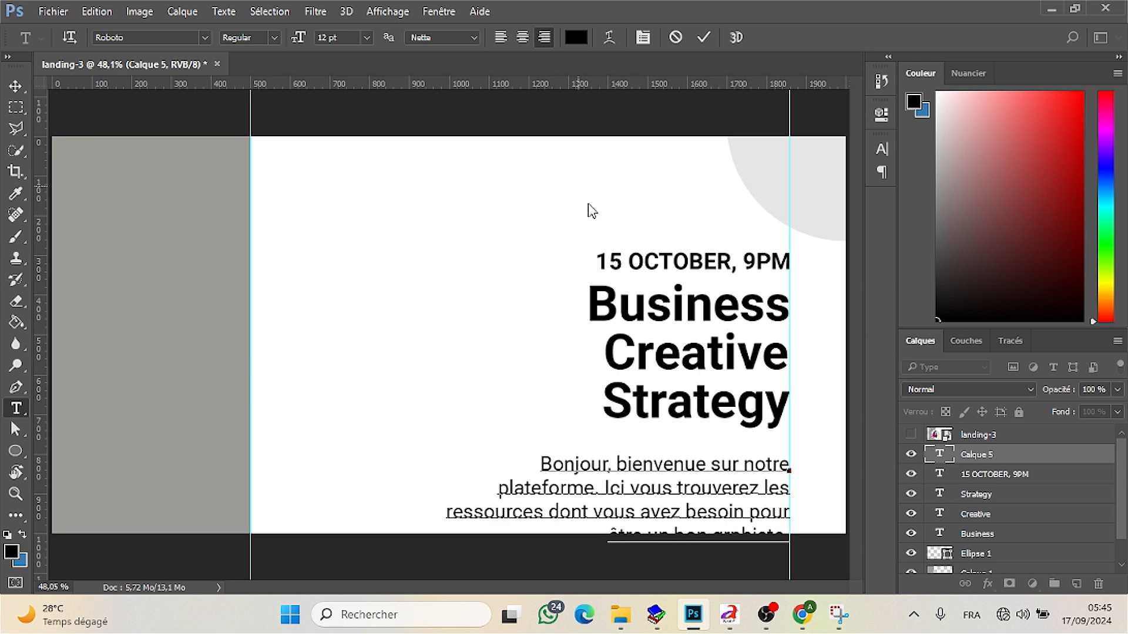
# Add the lines "ressources dont vous avez besoin pour" and "être un bon grphiste." to the description and commit the text
pyautogui.click(981, 462)
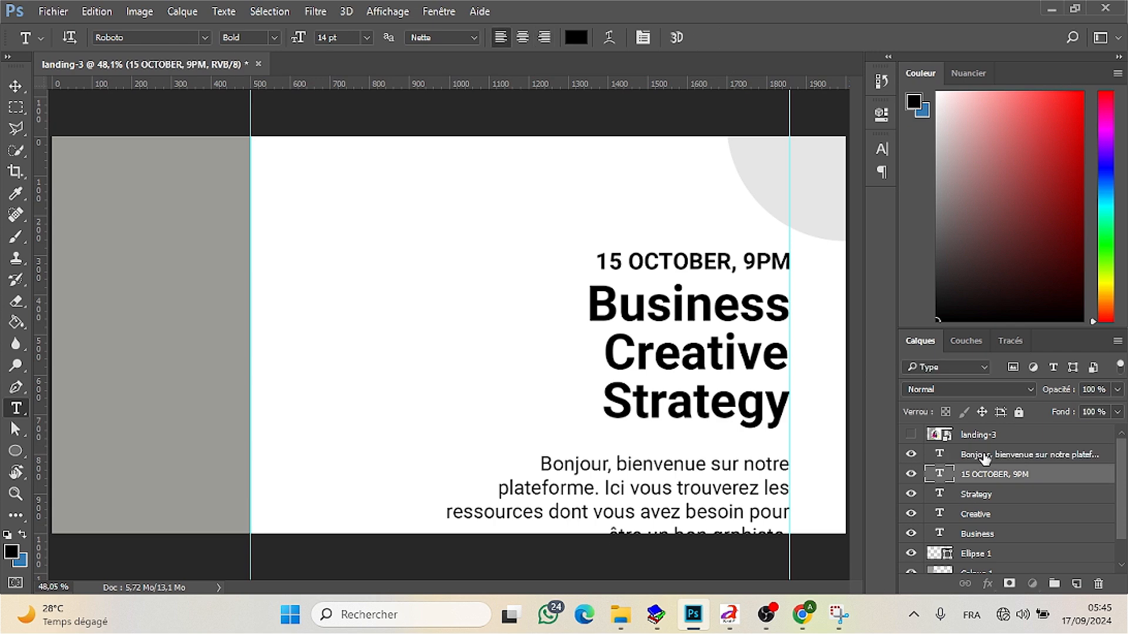
# Restyle the whole description text to Roboto Light at 10 pt and commit it
pyautogui.doubleClick(937, 456)
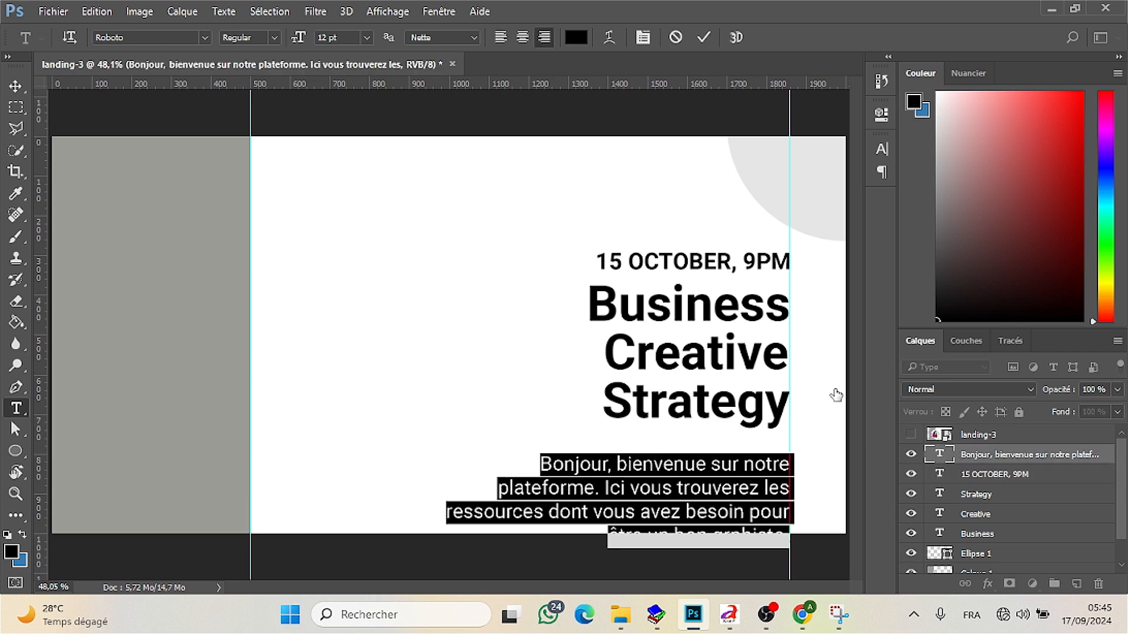
pyautogui.click(368, 33)
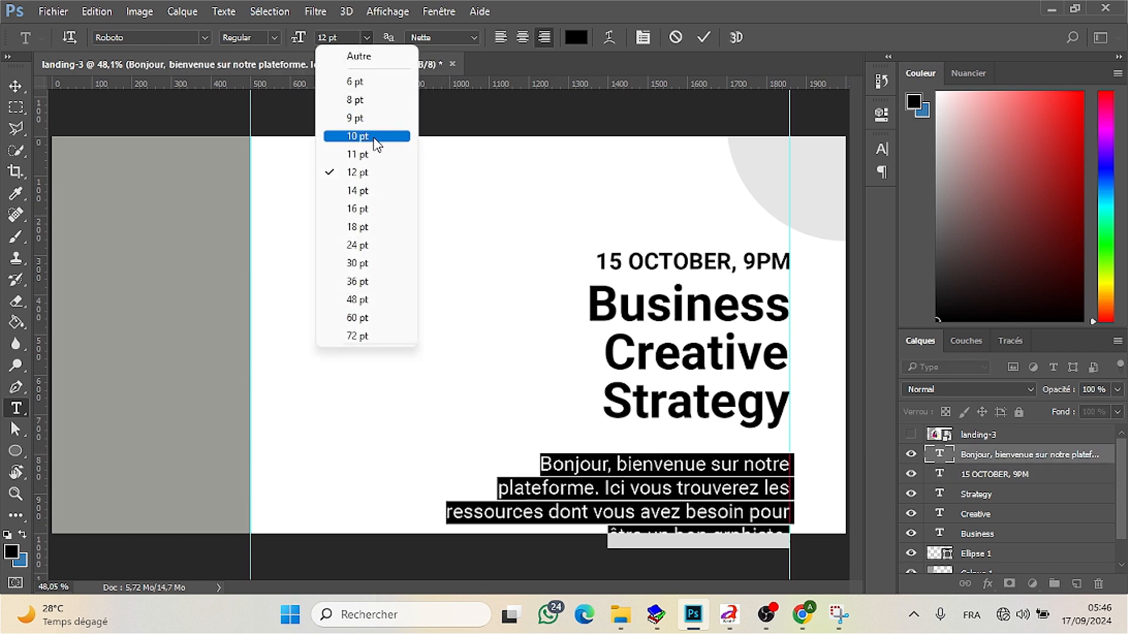
pyautogui.click(378, 135)
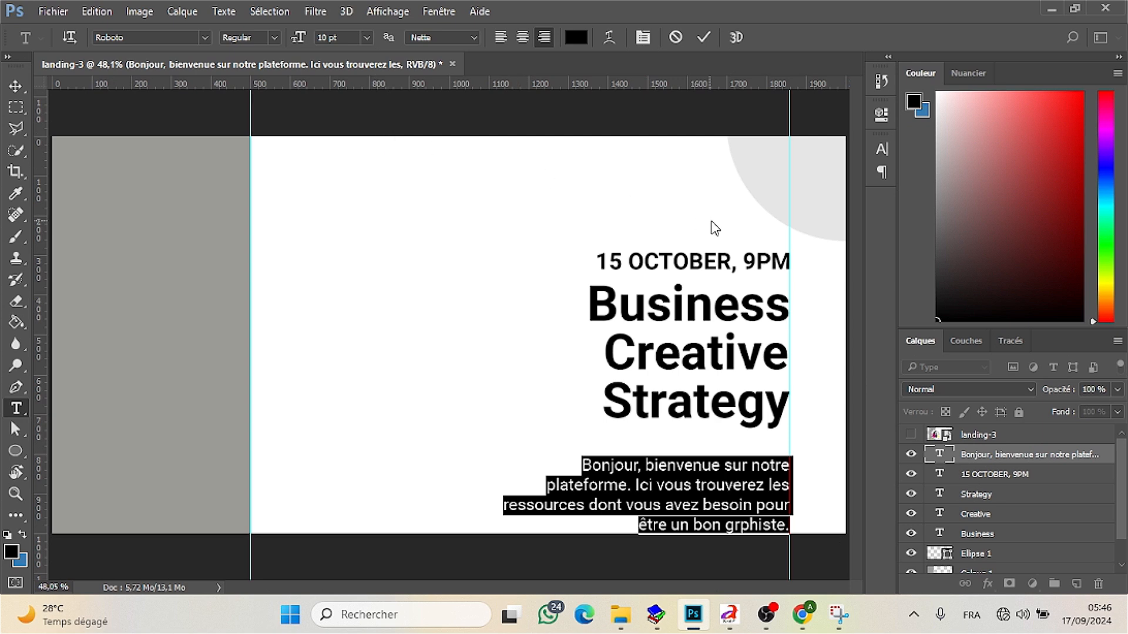
pyautogui.click(272, 37)
pyautogui.click(274, 79)
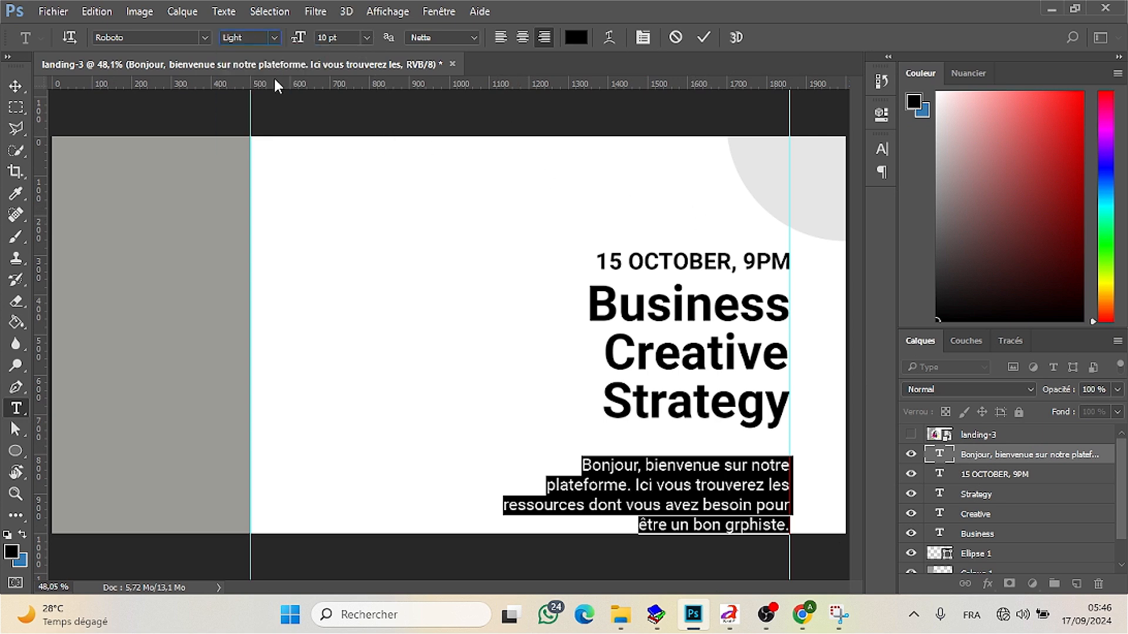
pyautogui.click(986, 474)
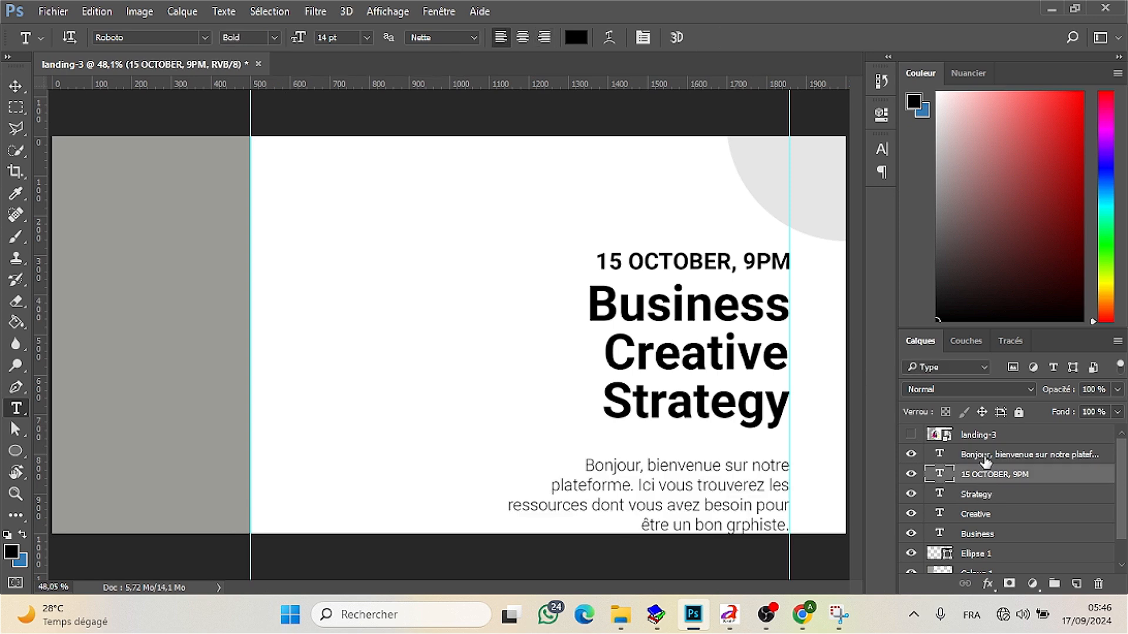
# Set the whole description text's baseline shift to 16 pt and its leading to 10,01 pt
pyautogui.click(943, 457)
pyautogui.doubleClick(942, 457)
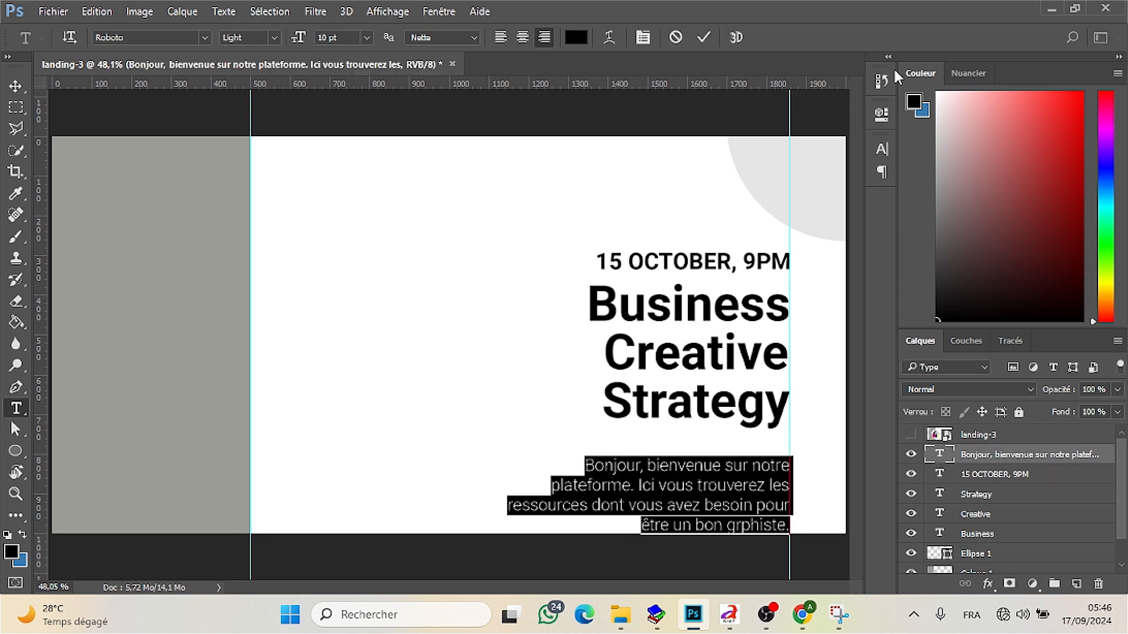
pyautogui.click(881, 115)
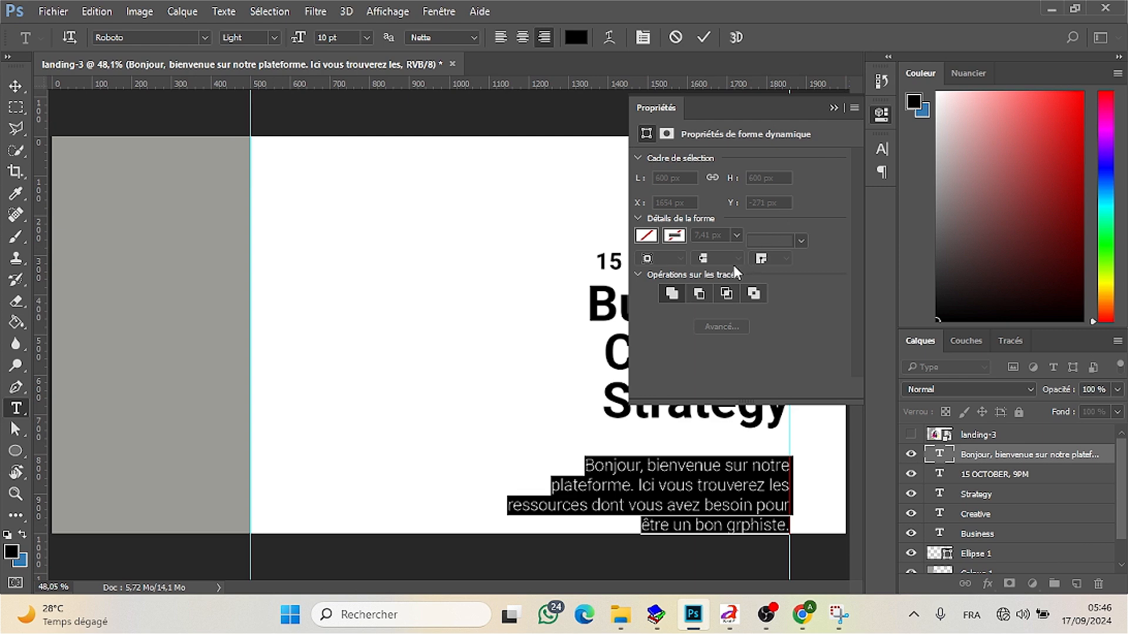
pyautogui.click(882, 151)
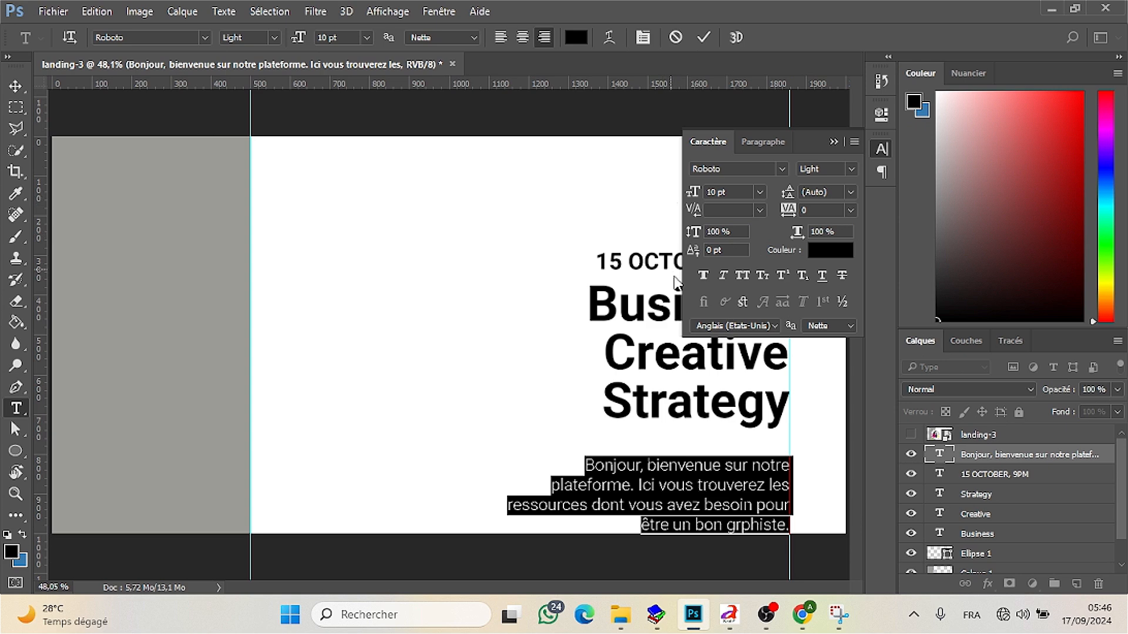
pyautogui.moveTo(692, 252); pyautogui.dragTo(706, 253)
pyautogui.moveTo(787, 195); pyautogui.dragTo(791, 197)
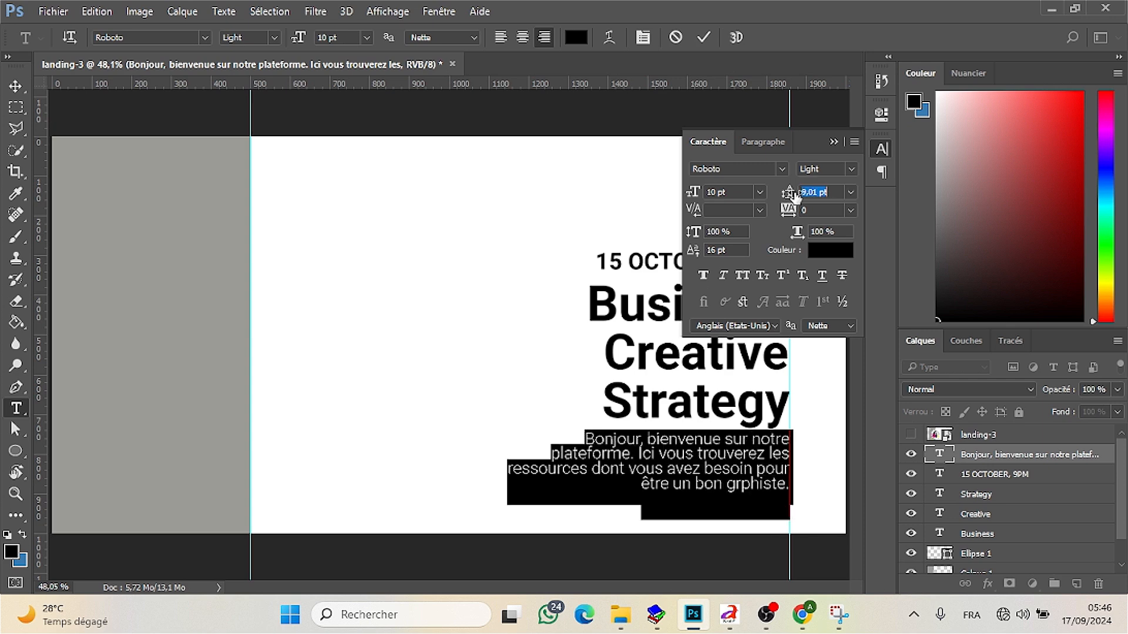
pyautogui.moveTo(796, 195); pyautogui.dragTo(796, 198)
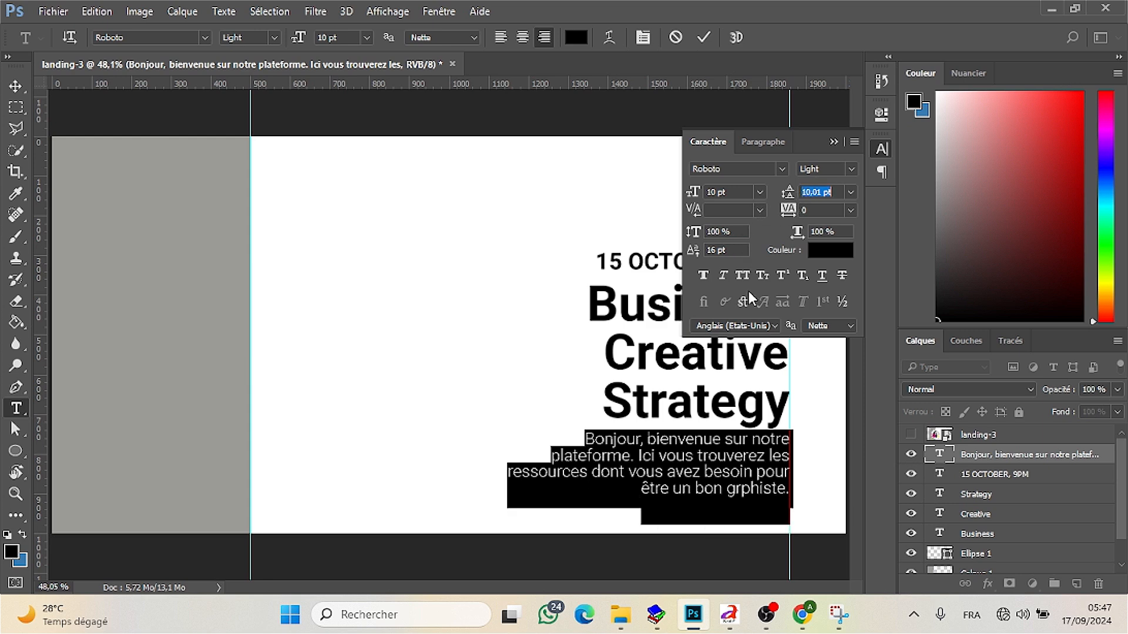
# Reduce the description text's font size to 8 pt and commit it
pyautogui.click(370, 36)
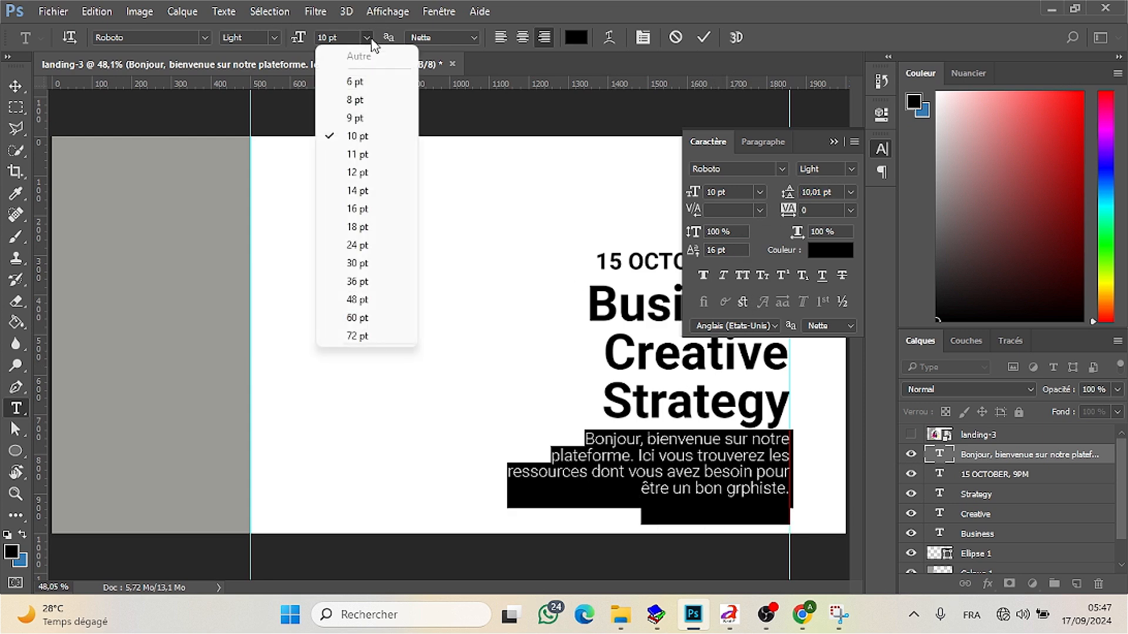
pyautogui.click(368, 99)
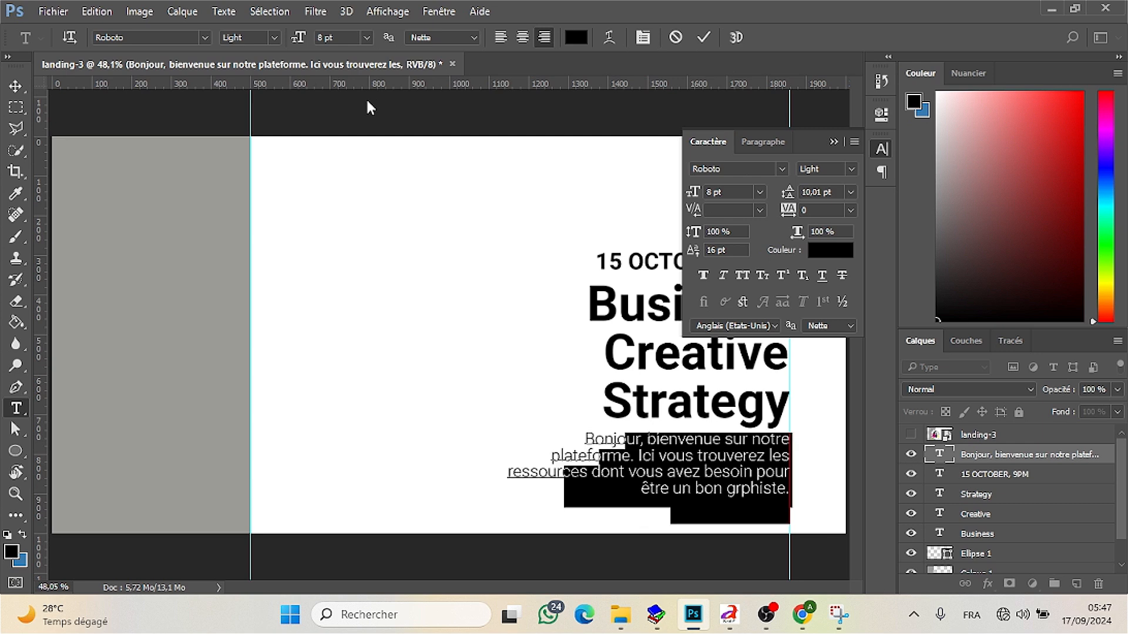
pyautogui.click(985, 495)
pyautogui.click(992, 461)
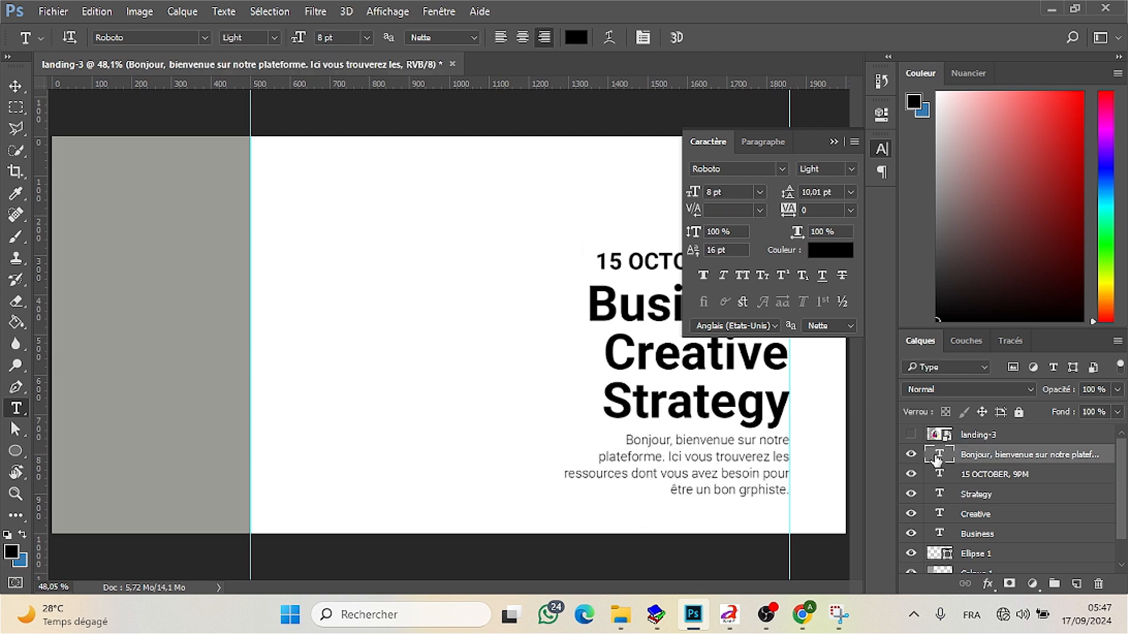
# Join the "plateforme" line to the description's first line and insert a line break before "trouverez les"
pyautogui.doubleClick(939, 454)
pyautogui.click(790, 470)
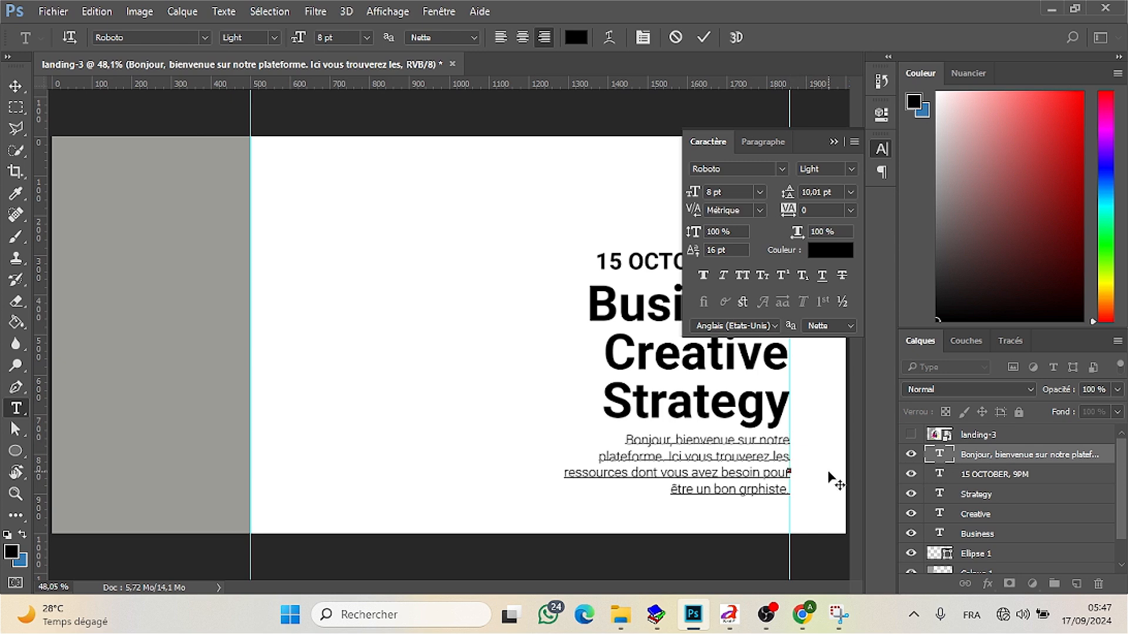
pyautogui.press('Right')
pyautogui.press('BackSpace')
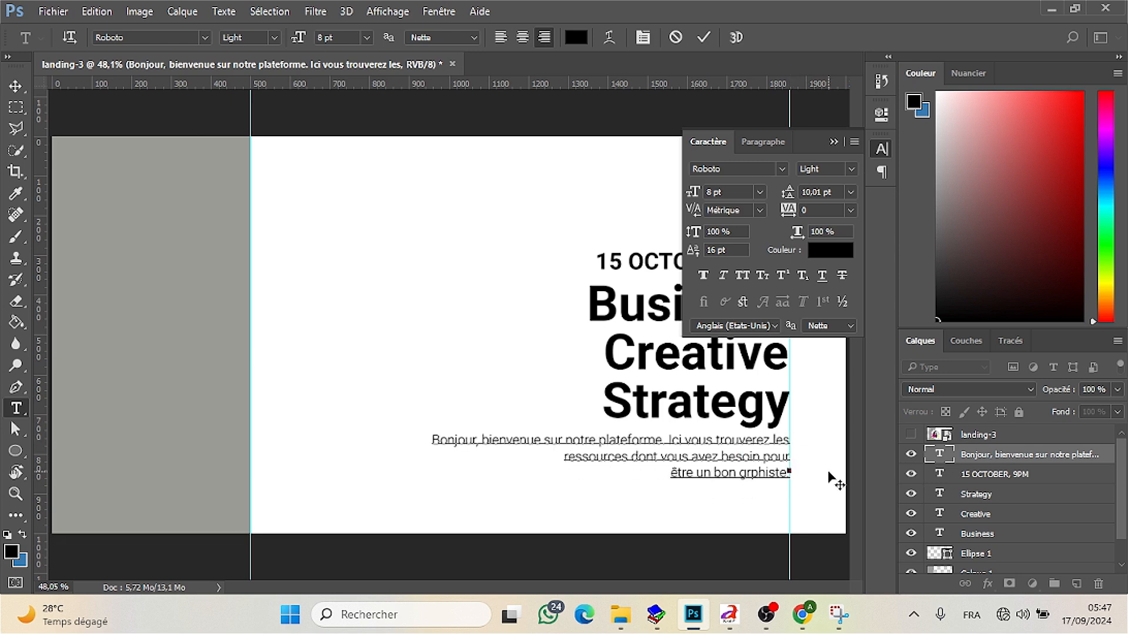
pyautogui.press('Right')
pyautogui.press('Right')
pyautogui.press('Right')
pyautogui.press('Right')
pyautogui.press('Right')
pyautogui.press('Right')
pyautogui.press('Right')
pyautogui.press('Right')
pyautogui.press('Right')
pyautogui.press('Right')
pyautogui.press('Right')
pyautogui.press('Right')
pyautogui.press('Right')
pyautogui.press('Right')
pyautogui.press('Right')
pyautogui.press('Right')
pyautogui.press('Right')
pyautogui.press('Right')
pyautogui.press('Right')
pyautogui.press('Right')
pyautogui.press('Right')
pyautogui.press('Return')
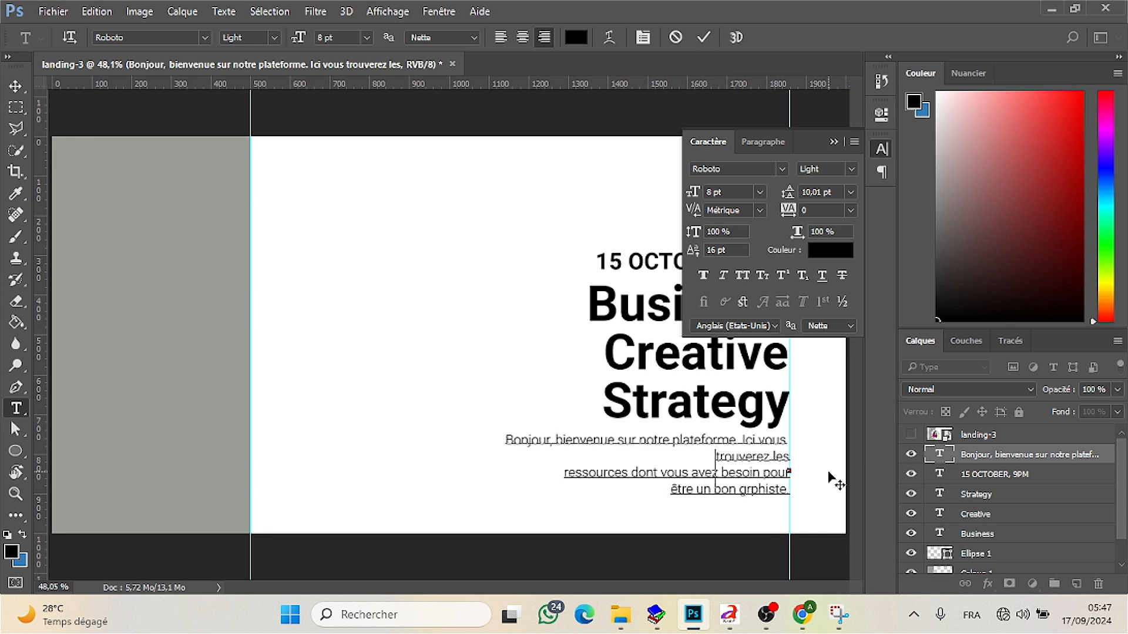
# Remove the line break between "trouverez les" and "ressources" in the description
pyautogui.press('Left')
pyautogui.press('Left')
pyautogui.press('Left')
pyautogui.press('Left')
pyautogui.press('Left')
pyautogui.press('Left')
pyautogui.press('Left')
pyautogui.press('Left')
pyautogui.press('Left')
pyautogui.press('Left')
pyautogui.press('Left')
pyautogui.press('Left')
pyautogui.press('Left')
pyautogui.press('Left')
pyautogui.press('Left')
pyautogui.press('Left')
pyautogui.press('Left')
pyautogui.press('Left')
pyautogui.press('Left')
pyautogui.press('Left')
pyautogui.press('Left')
pyautogui.press('Left')
pyautogui.press('Left')
pyautogui.press('BackSpace')
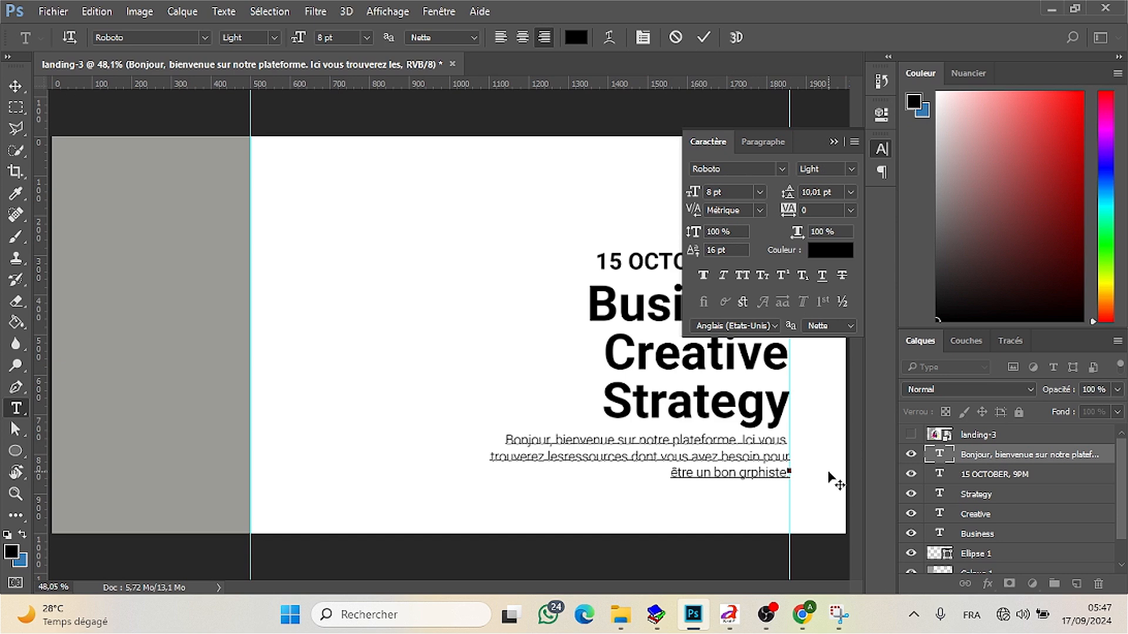
# Separate "les" and "ressources" with a space and break the description line before "besoin pour"
pyautogui.press('Right')
pyautogui.press('Right')
pyautogui.press('Right')
pyautogui.press('Right')
pyautogui.press('Right')
pyautogui.press('Right')
pyautogui.press('Right')
pyautogui.press('Right')
pyautogui.press('Right')
pyautogui.press('Right')
pyautogui.press('Right')
pyautogui.press('Right')
pyautogui.press('Right')
pyautogui.press('Right')
pyautogui.press('Right')
pyautogui.press('Right')
pyautogui.press('Right')
pyautogui.press('Right')
pyautogui.press('Right')
pyautogui.press('Right')
pyautogui.press('Right')
pyautogui.press('Right')
pyautogui.press('Right')
pyautogui.press('Right')
pyautogui.press('Right')
pyautogui.press('Right')
pyautogui.press('Right')
pyautogui.press('Return')
# Join "être un bon grphiste." to the "besoin pour" line of the description
pyautogui.press('Down')
pyautogui.press('Left')
pyautogui.press('Left')
pyautogui.press('Left')
pyautogui.press('Left')
pyautogui.press('Left')
pyautogui.press('Left')
pyautogui.press('Left')
pyautogui.press('Left')
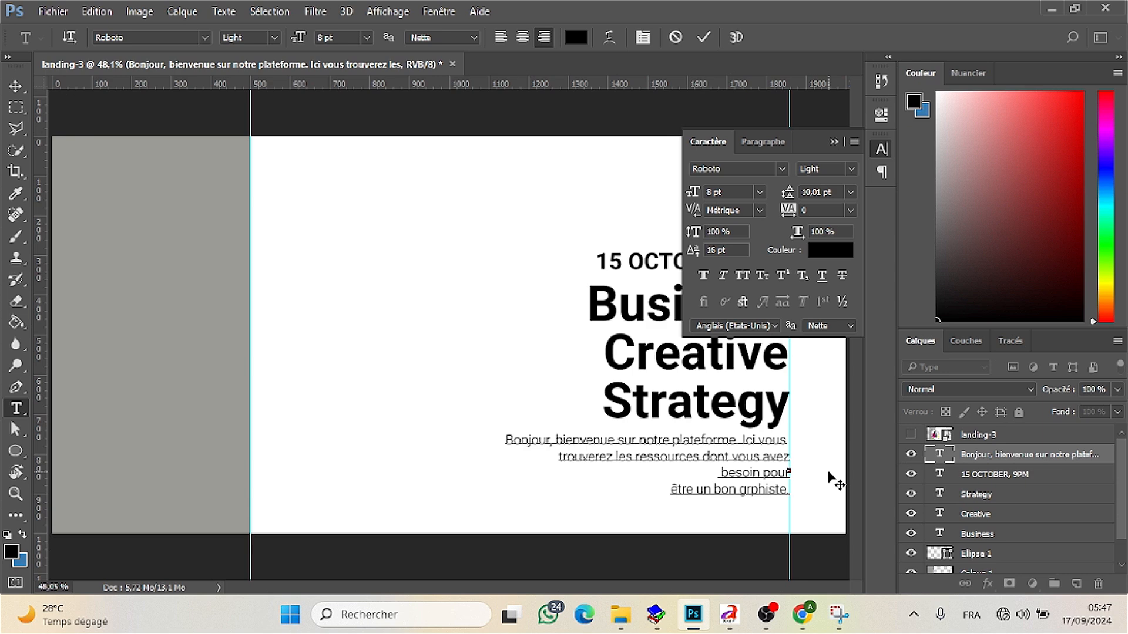
pyautogui.press('BackSpace')
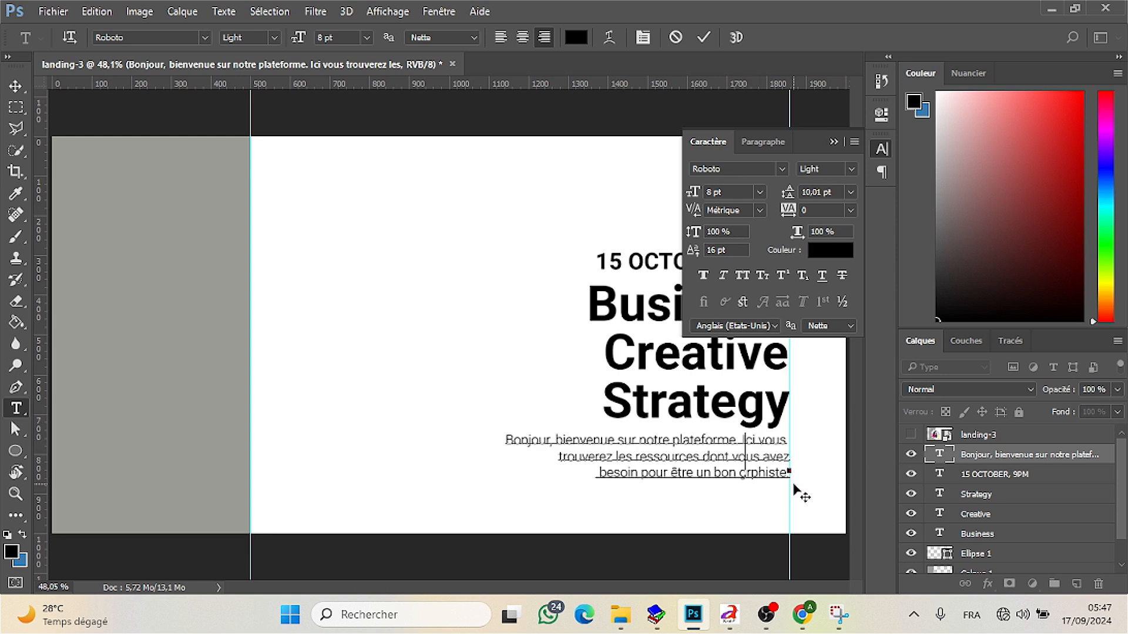
# Move "Ici vous" from the description's first line to the start of the "trouverez les ressources" line
pyautogui.press('Return')
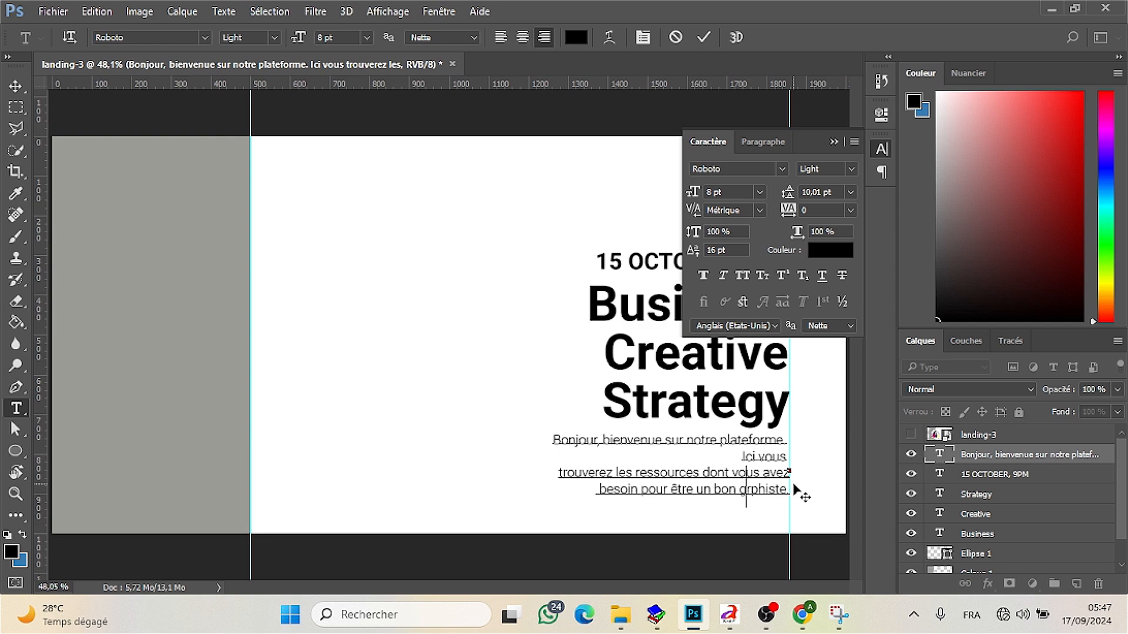
pyautogui.press('Left')
pyautogui.press('Left')
pyautogui.press('Left')
pyautogui.press('Left')
pyautogui.press('Left')
pyautogui.press('Left')
pyautogui.press('Left')
pyautogui.press('Left')
pyautogui.press('Left')
pyautogui.press('Left')
pyautogui.press('Left')
pyautogui.press('Left')
pyautogui.press('Left')
pyautogui.press('Left')
pyautogui.press('Left')
pyautogui.press('Left')
pyautogui.press('Left')
pyautogui.press('Left')
pyautogui.press('Left')
pyautogui.press('Left')
pyautogui.press('Left')
pyautogui.press('Left')
pyautogui.press('Left')
pyautogui.press('Left')
pyautogui.press('Left')
pyautogui.press('Left')
pyautogui.press('BackSpace')
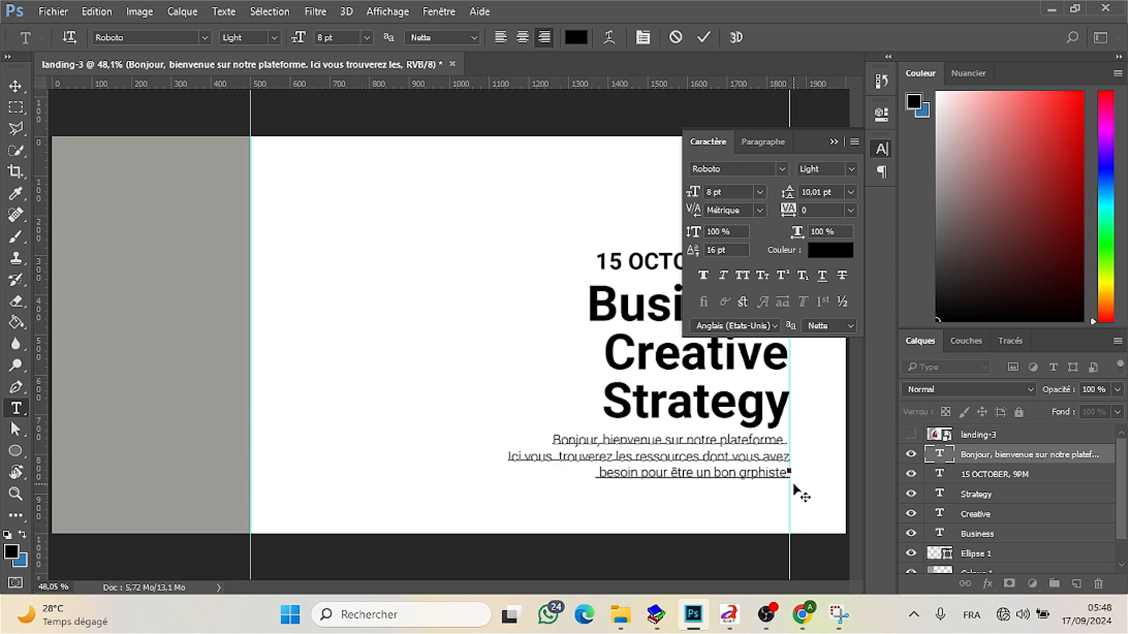
# Delete the extra space between "vous" and "trouverez" in the description's second line
pyautogui.press('Right')
pyautogui.press('Right')
pyautogui.press('Right')
pyautogui.press('Right')
pyautogui.press('Left')
pyautogui.press('Left')
pyautogui.press('Left')
pyautogui.press('BackSpace')
# Insert a line break after "dont" in the description's second line, before "vous avez"
pyautogui.press('Right')
pyautogui.press('Right')
pyautogui.press('Right')
pyautogui.press('Right')
pyautogui.press('Right')
pyautogui.press('Right')
pyautogui.press('Right')
pyautogui.press('Right')
pyautogui.press('Right')
pyautogui.press('Right')
pyautogui.press('Right')
pyautogui.press('Right')
pyautogui.press('Right')
pyautogui.press('Right')
pyautogui.press('Right')
pyautogui.press('Right')
pyautogui.press('Right')
pyautogui.press('Right')
pyautogui.press('Right')
pyautogui.press('Right')
pyautogui.press('Right')
pyautogui.press('Right')
pyautogui.press('Right')
pyautogui.press('Right')
pyautogui.press('Right')
pyautogui.press('Right')
pyautogui.press('Right')
pyautogui.press('Right')
pyautogui.press('Right')
pyautogui.press('Right')
pyautogui.press('Return')
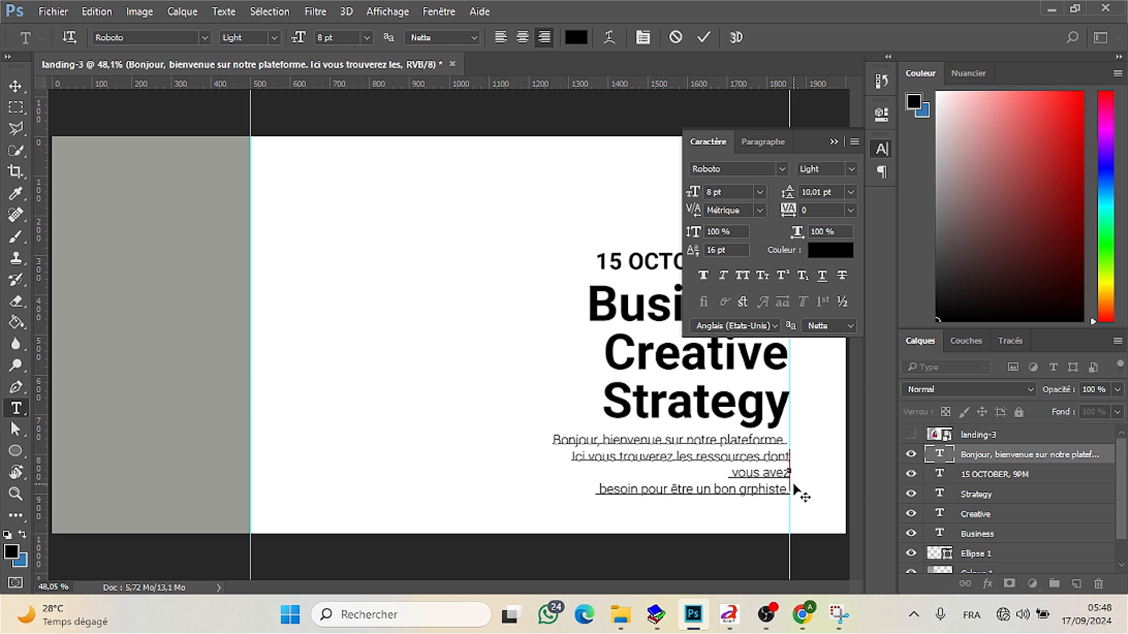
# Join "vous avez" with "besoin pour être un bon grphiste." on the description's last line
pyautogui.press('Down')
pyautogui.press('Left')
pyautogui.press('Left')
pyautogui.press('Left')
pyautogui.press('Left')
pyautogui.press('Left')
pyautogui.press('Left')
pyautogui.press('Up')
pyautogui.press('Left')
pyautogui.press('Left')
pyautogui.press('Right')
pyautogui.press('Right')
pyautogui.press('Right')
pyautogui.press('Right')
pyautogui.press('Right')
pyautogui.press('Right')
pyautogui.press('Right')
pyautogui.press('Right')
pyautogui.press('Right')
pyautogui.press('Right')
pyautogui.press('Right')
pyautogui.press('Right')
pyautogui.press('Right')
pyautogui.press('BackSpace')
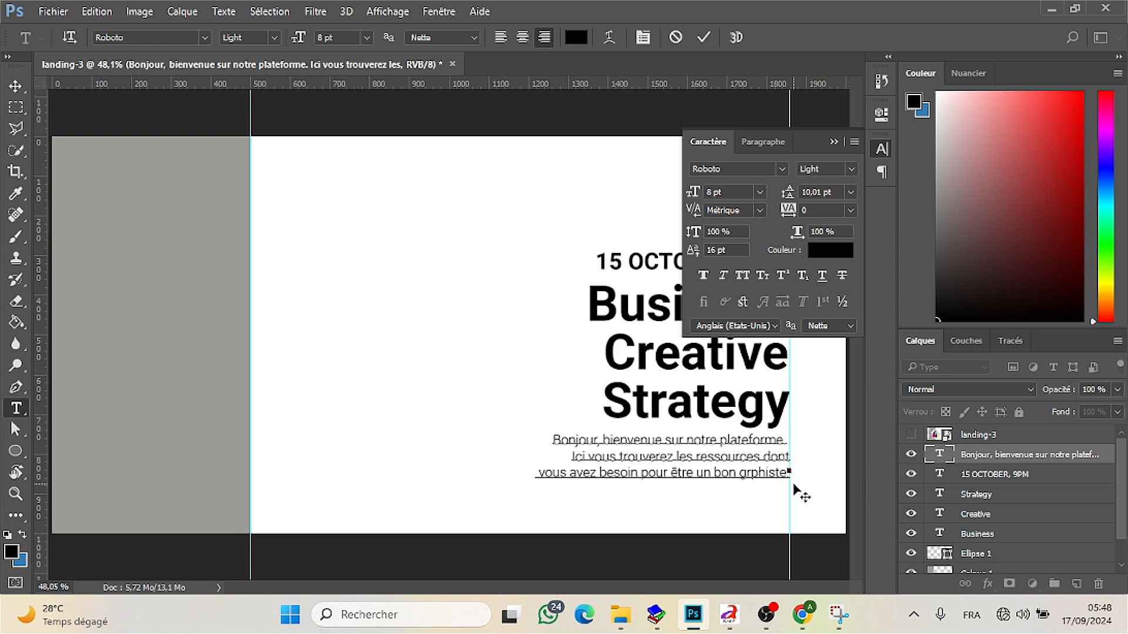
# Correct "grphiste" to "graphiste" in the description's last line
pyautogui.press('Right')
pyautogui.press('Right')
pyautogui.press('Right')
pyautogui.press('Right')
pyautogui.press('Right')
pyautogui.press('Right')
pyautogui.press('Right')
pyautogui.press('Right')
pyautogui.press('Right')
pyautogui.press('Right')
pyautogui.press('Right')
pyautogui.press('Right')
pyautogui.press('Right')
pyautogui.press('Right')
pyautogui.press('Right')
pyautogui.press('Right')
pyautogui.press('Right')
pyautogui.press('Right')
pyautogui.press('Right')
pyautogui.press('Right')
pyautogui.press('Right')
pyautogui.press('Right')
pyautogui.press('Right')
pyautogui.press('Right')
pyautogui.press('Right')
pyautogui.write('a')
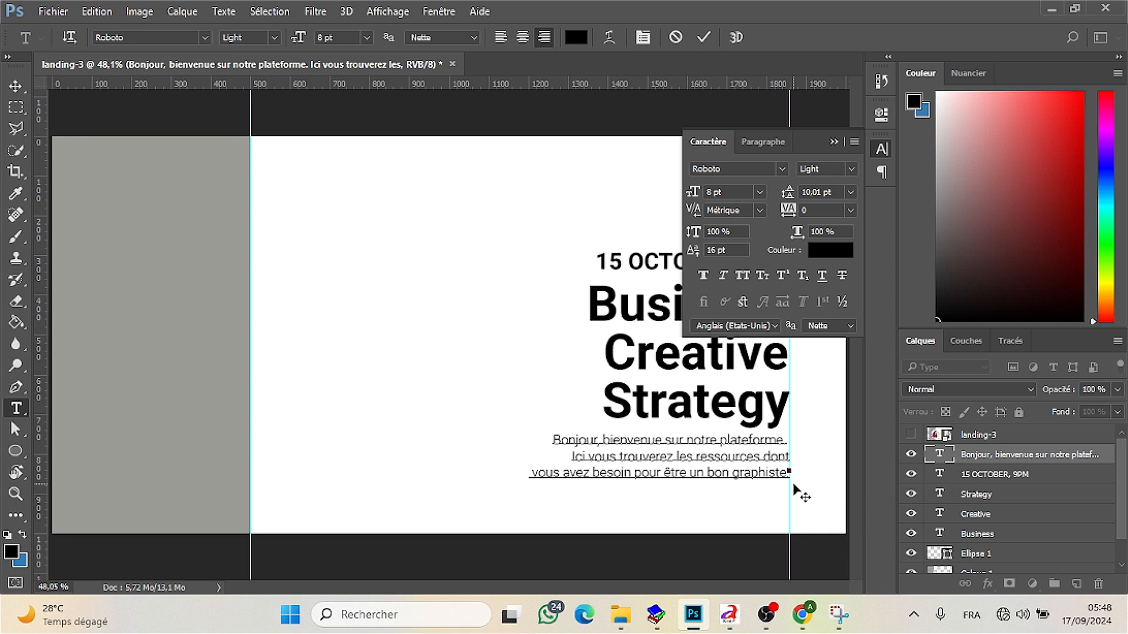
pyautogui.click(1023, 482)
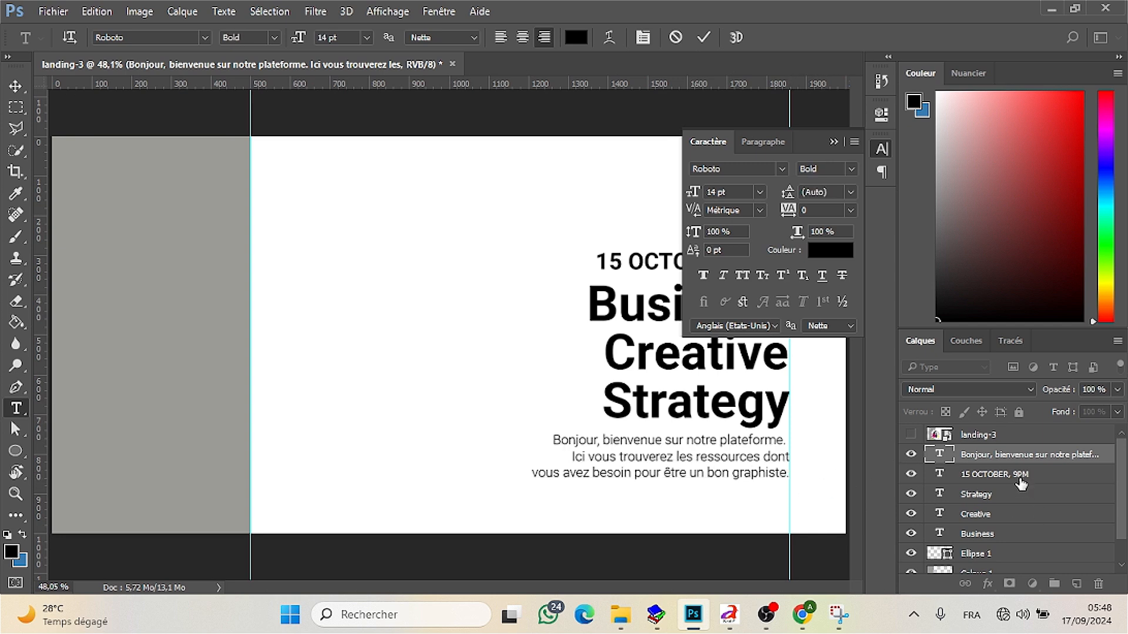
pyautogui.click(1023, 477)
# Compare the text layout with the landing-3 reference, hide the reference again and collapse the character settings
pyautogui.click(910, 435)
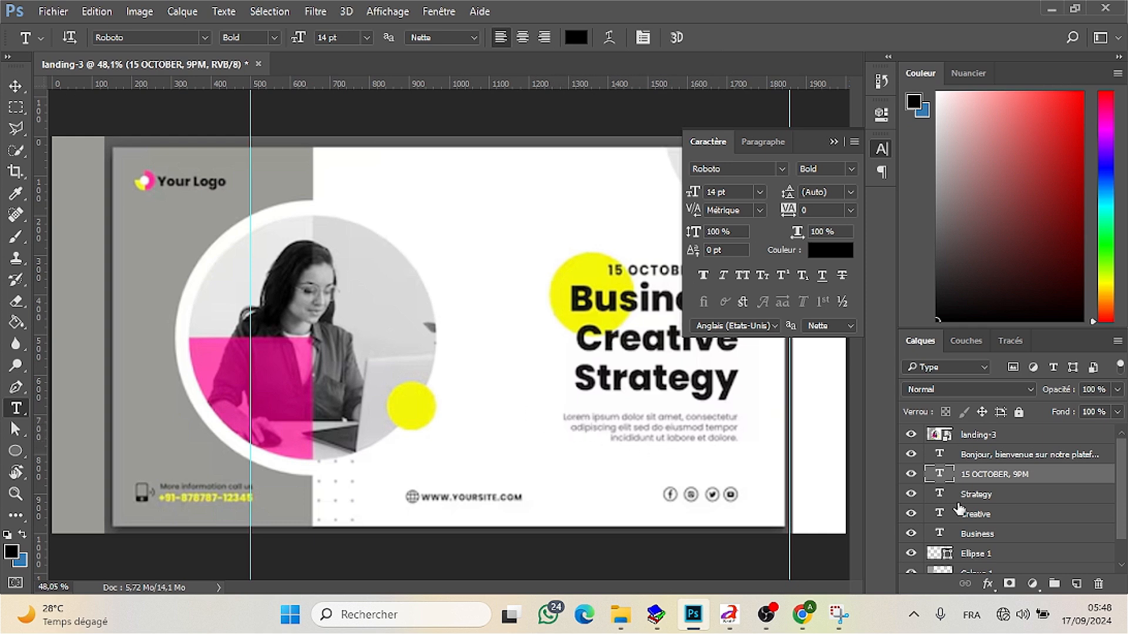
pyautogui.click(976, 457)
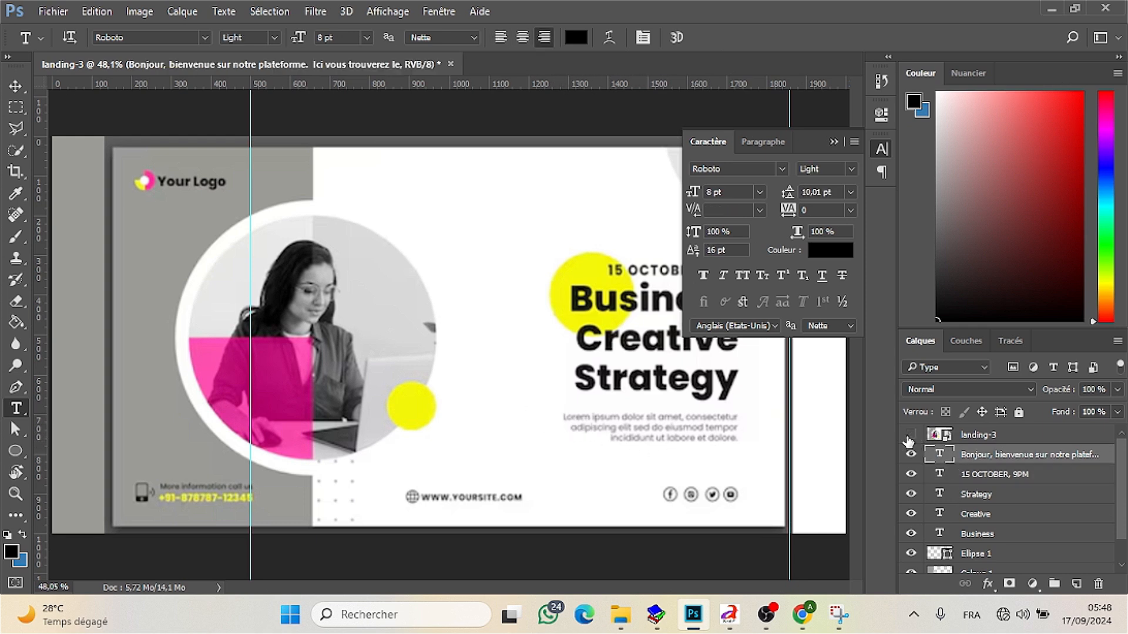
pyautogui.click(910, 435)
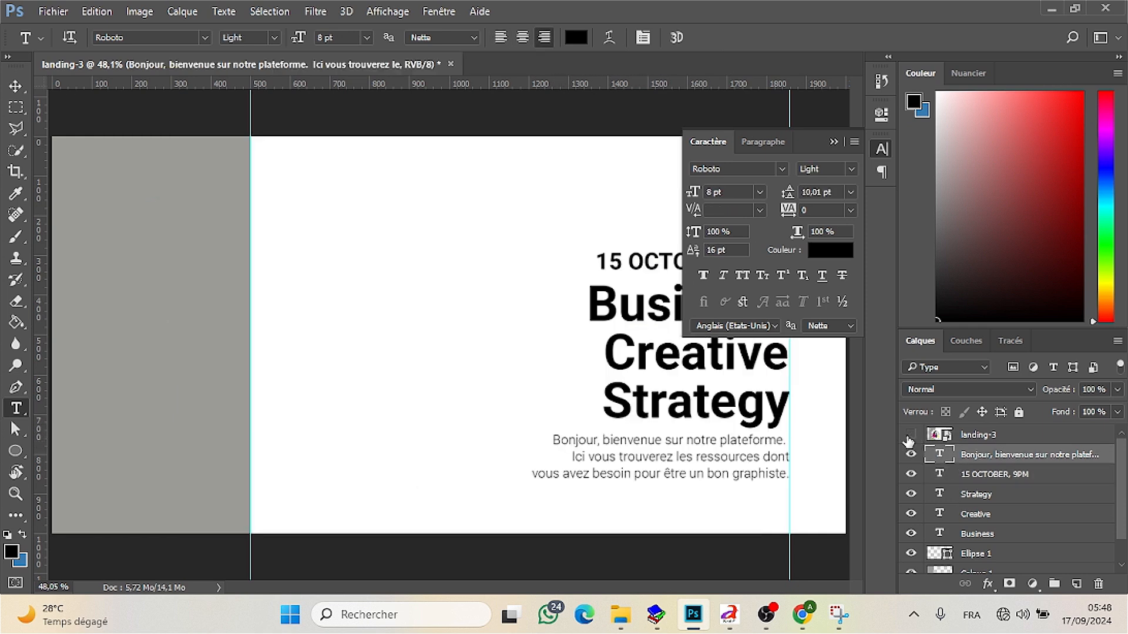
pyautogui.click(833, 143)
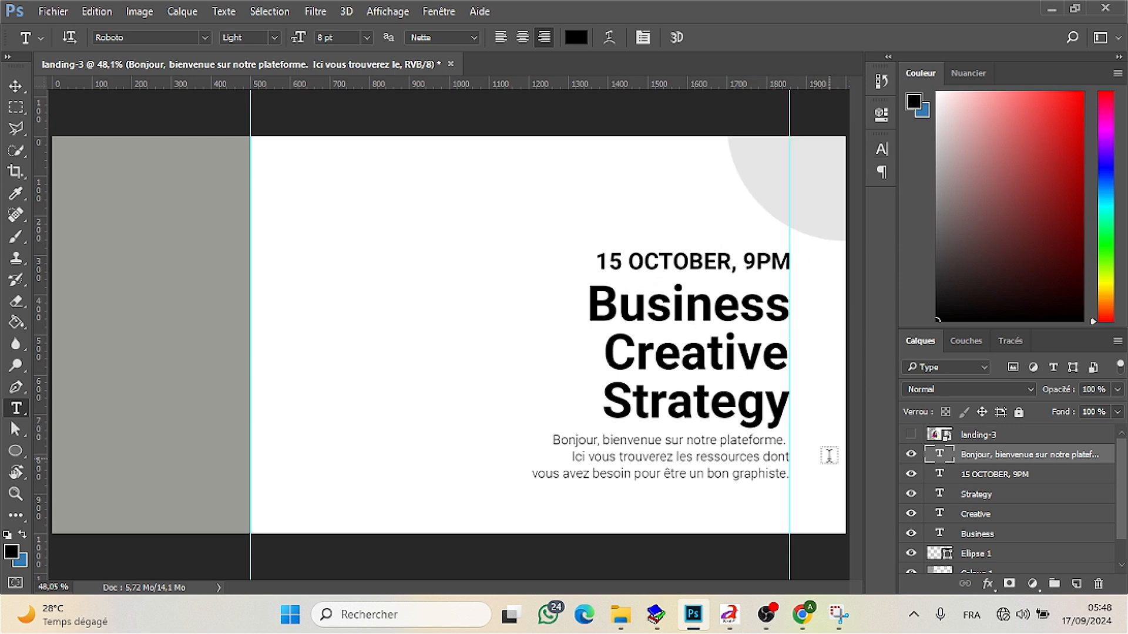
# Delete the period after "plateforme" at the end of the description's first line
pyautogui.doubleClick(937, 456)
pyautogui.press('Right')
pyautogui.press('Home')
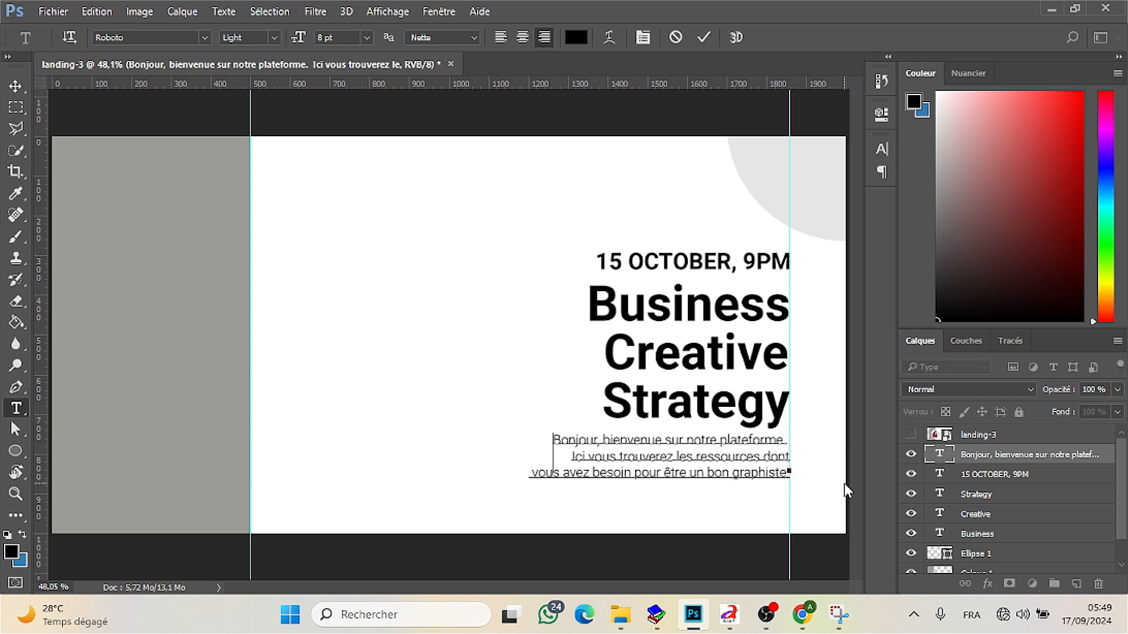
pyautogui.press('Right')
pyautogui.press('End')
pyautogui.press('BackSpace')
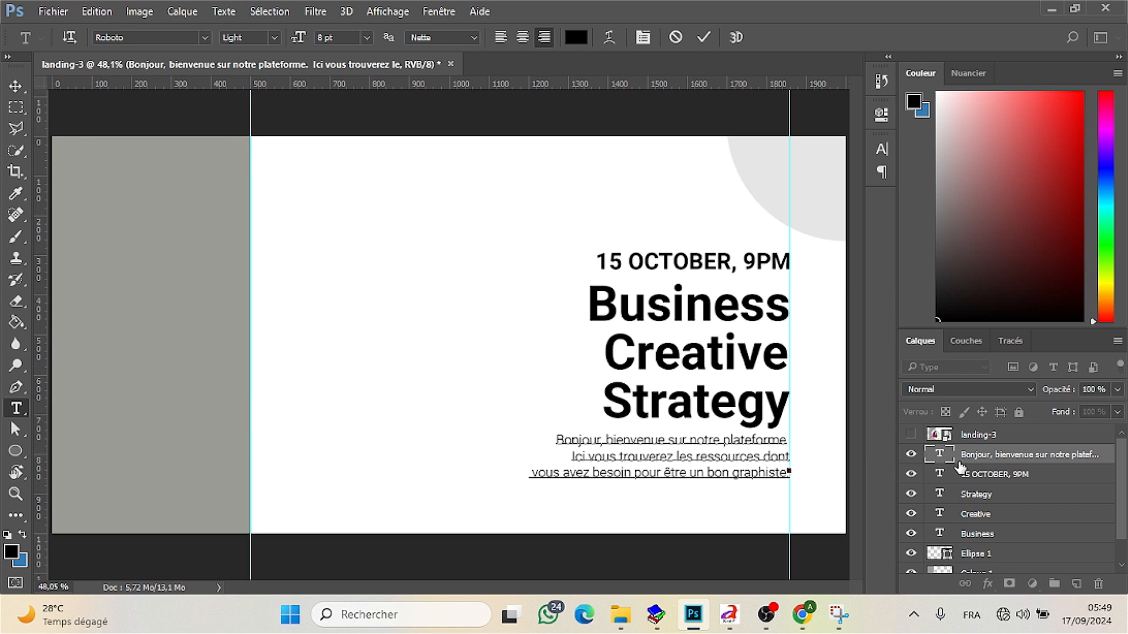
pyautogui.click(992, 482)
pyautogui.hotkey('alt', 'Tab')
pyautogui.hotkey('alt', 'Tab')
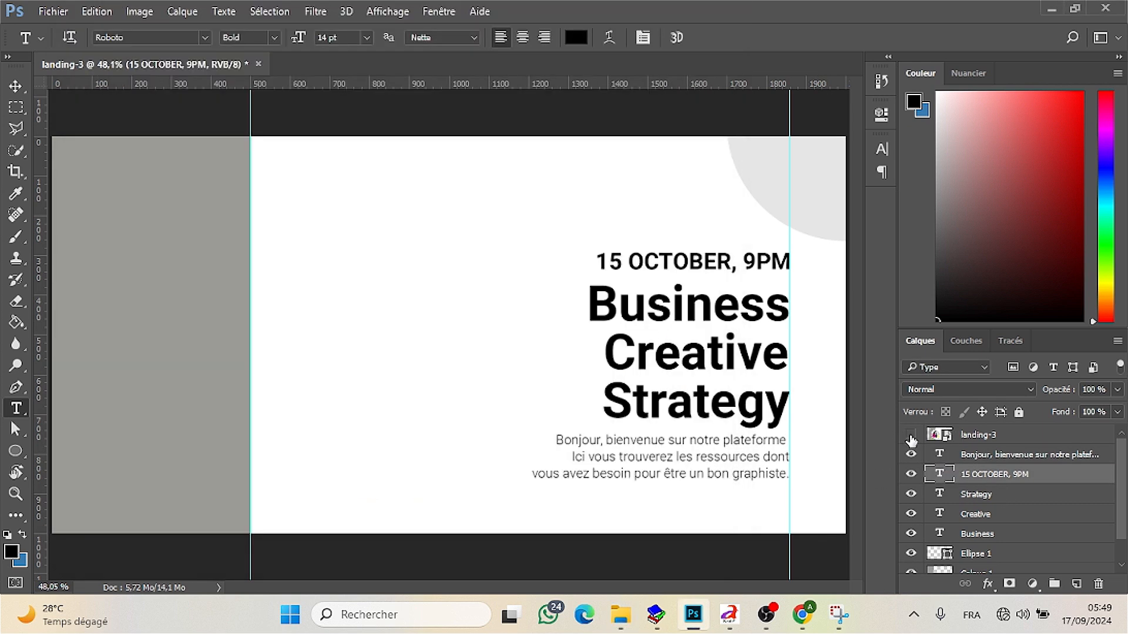
# Sample the yellow of the reference's circle behind the headline as the foreground colour, with the landing-3 layer shown only for sampling
pyautogui.click(911, 436)
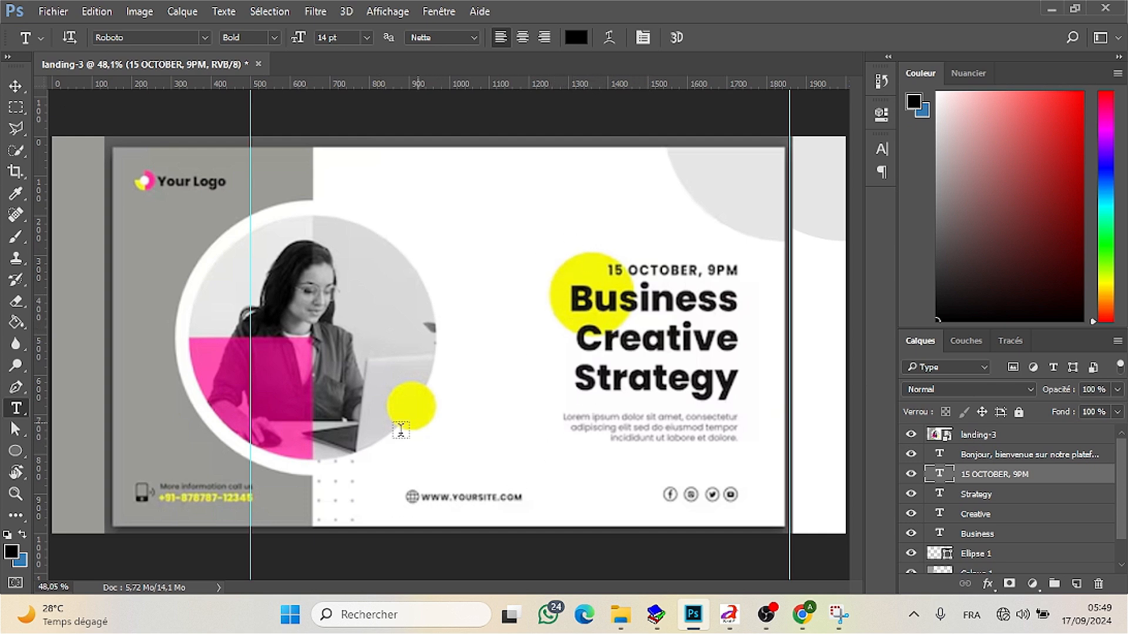
pyautogui.click(11, 551)
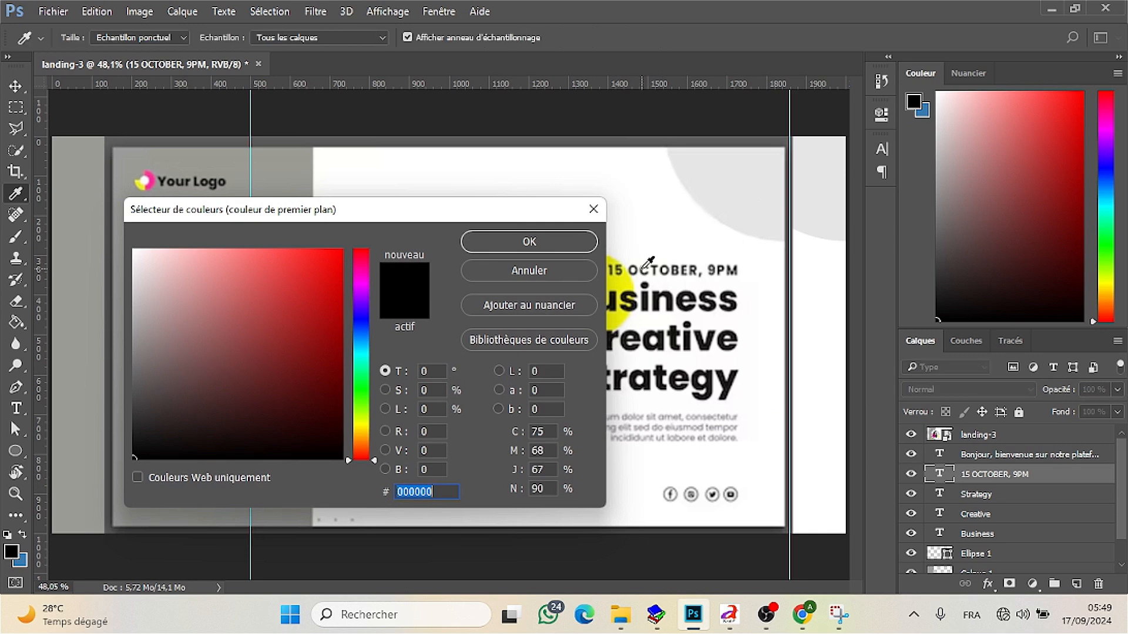
pyautogui.click(621, 280)
pyautogui.click(540, 242)
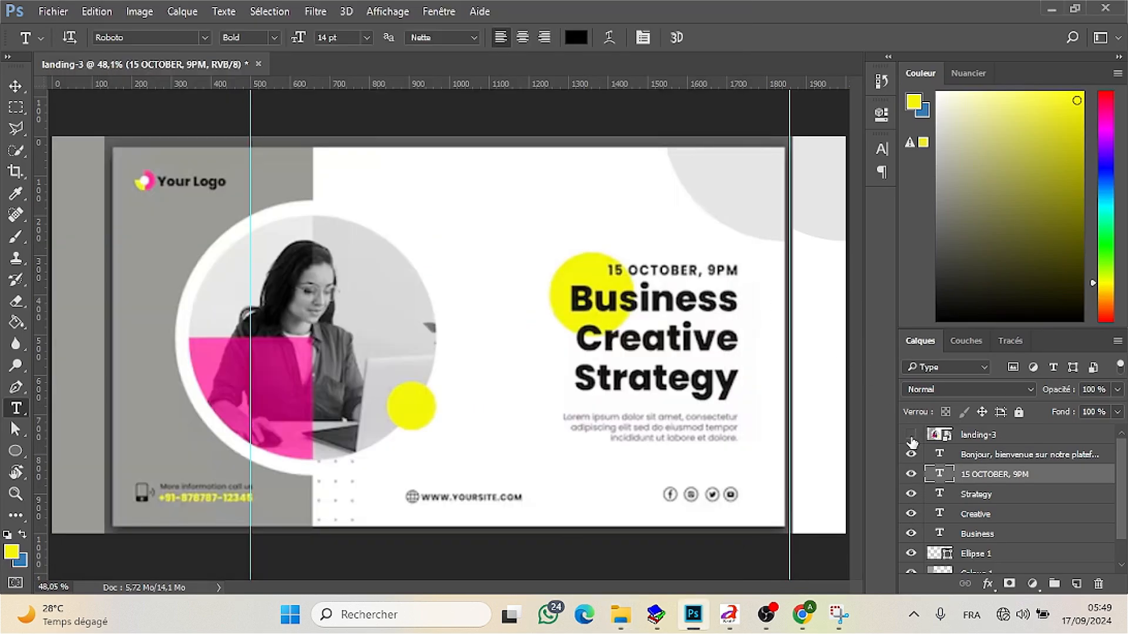
pyautogui.click(910, 435)
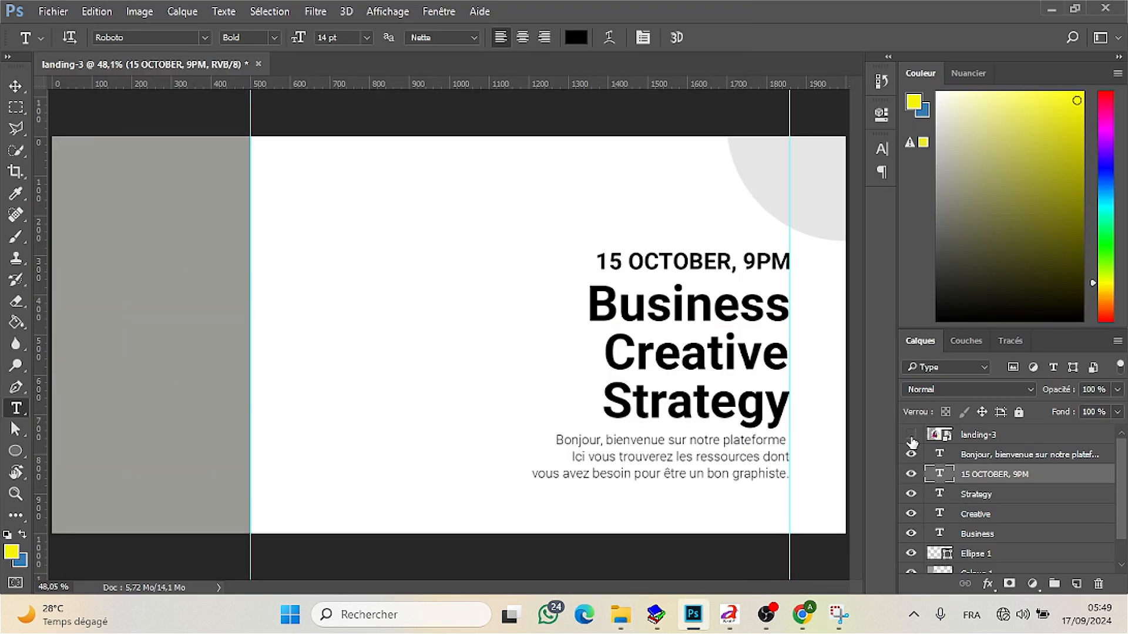
# Create a yellow 200 x 200 px circle beside the start of the date line
pyautogui.click(16, 451)
pyautogui.click(578, 279)
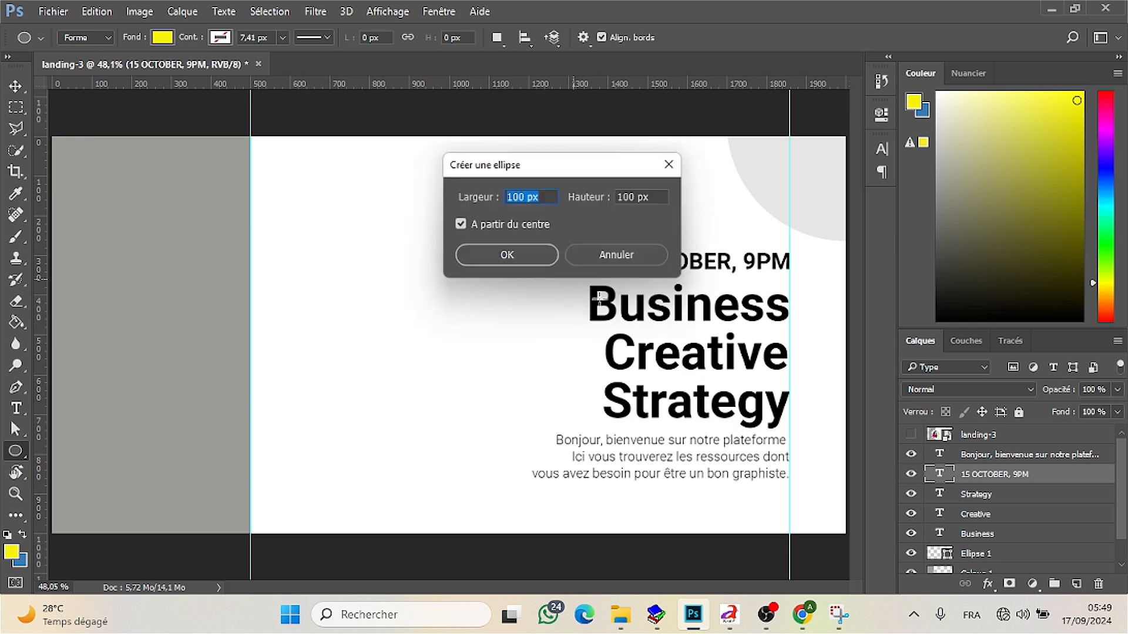
pyautogui.write('200')
pyautogui.press('Tab')
pyautogui.write('200')
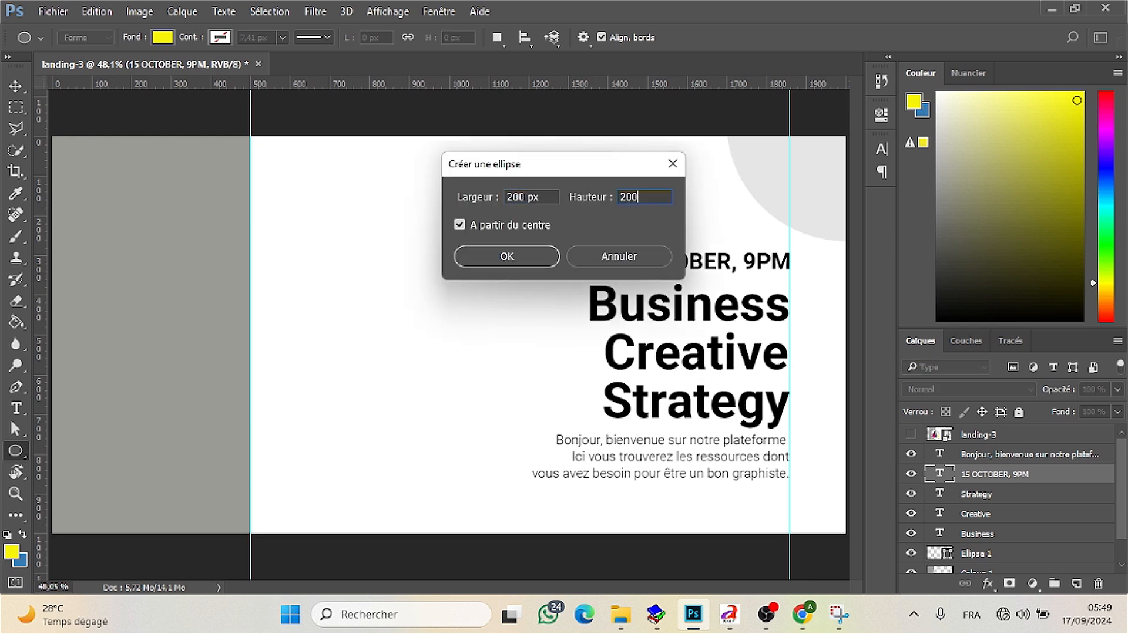
pyautogui.press('Return')
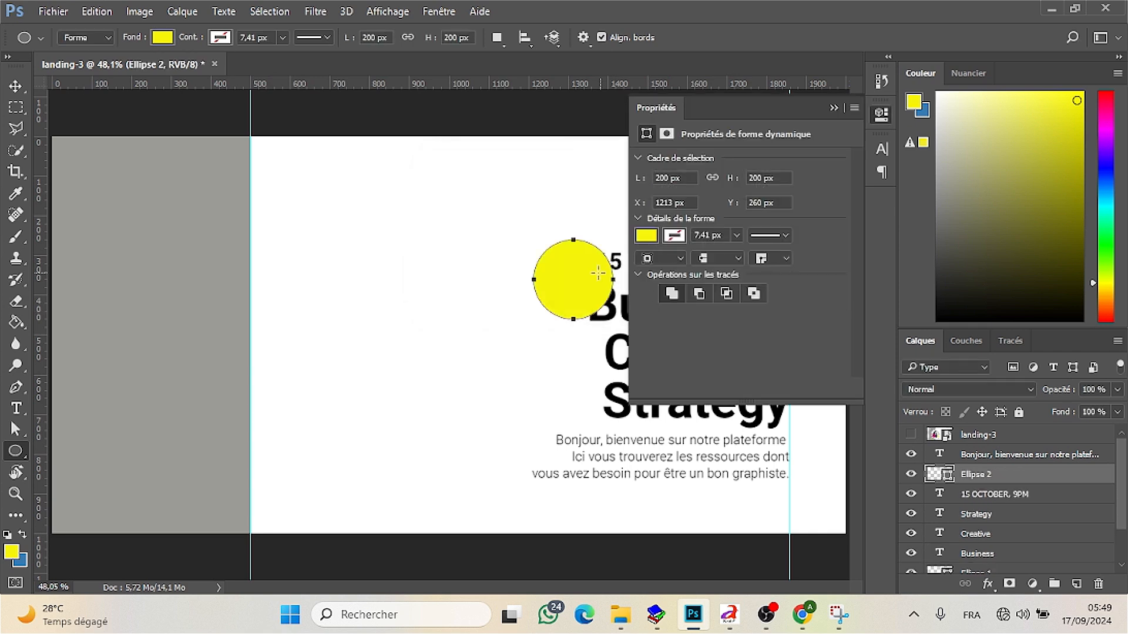
pyautogui.click(833, 106)
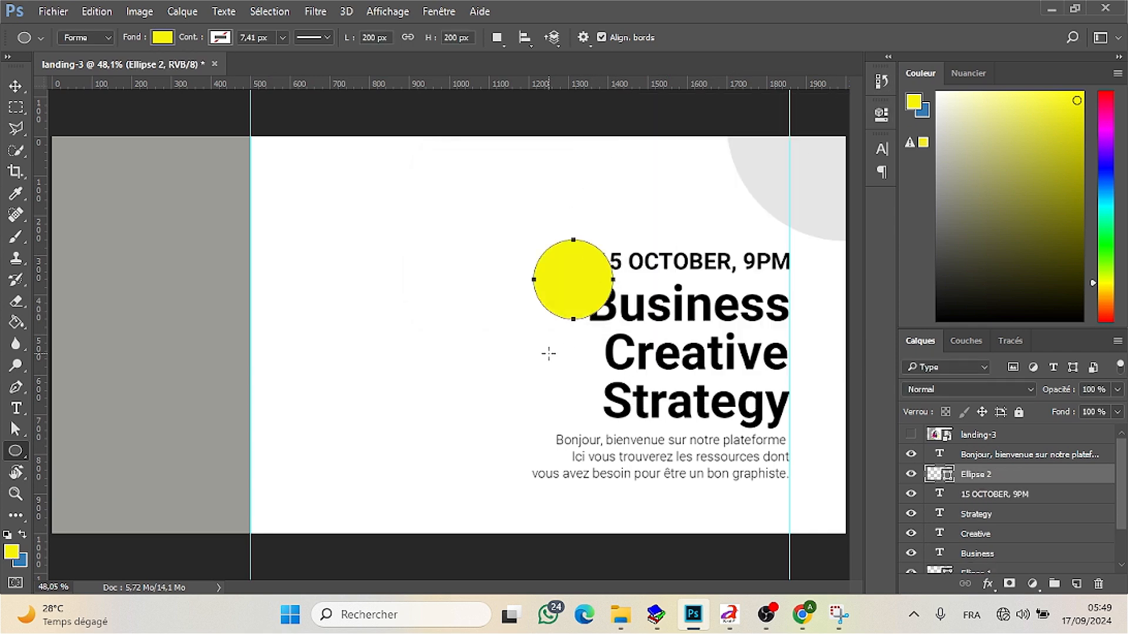
# Place the yellow circle's layer below the Business text layer and above the Ellipse 1 layer
pyautogui.scroll(-1, 978, 485)
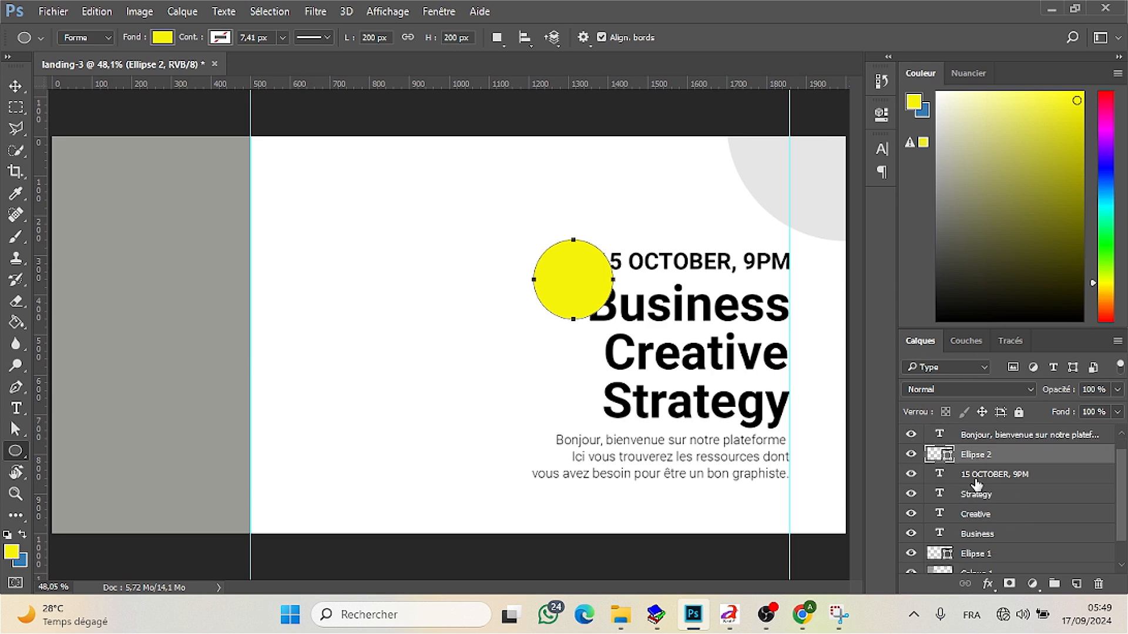
pyautogui.scroll(-1, 992, 464)
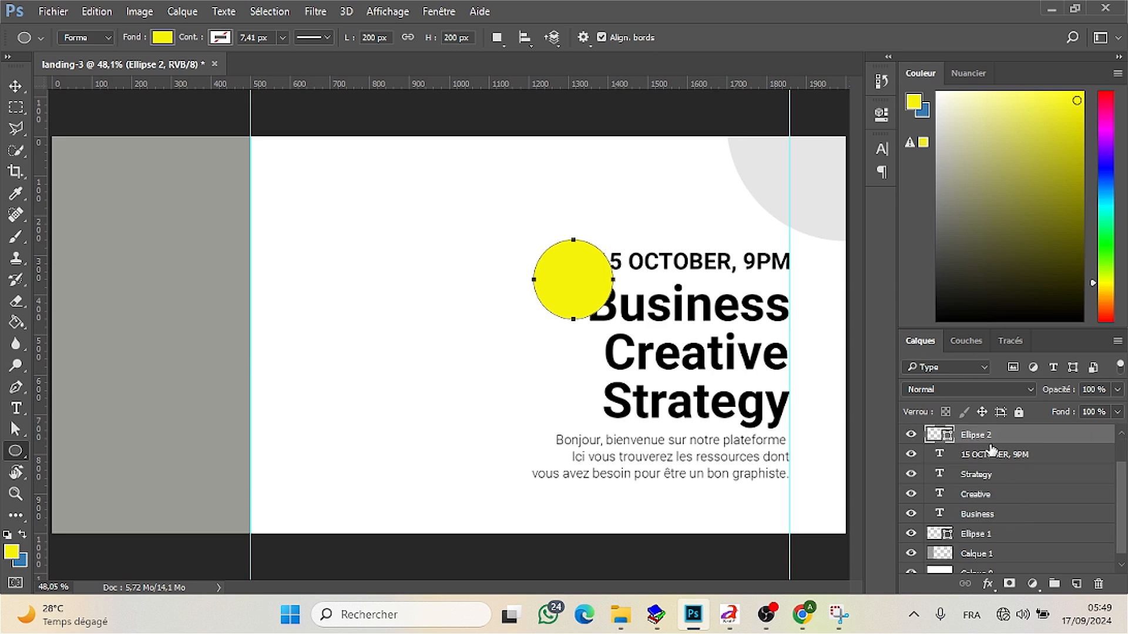
pyautogui.moveTo(991, 442); pyautogui.dragTo(999, 527)
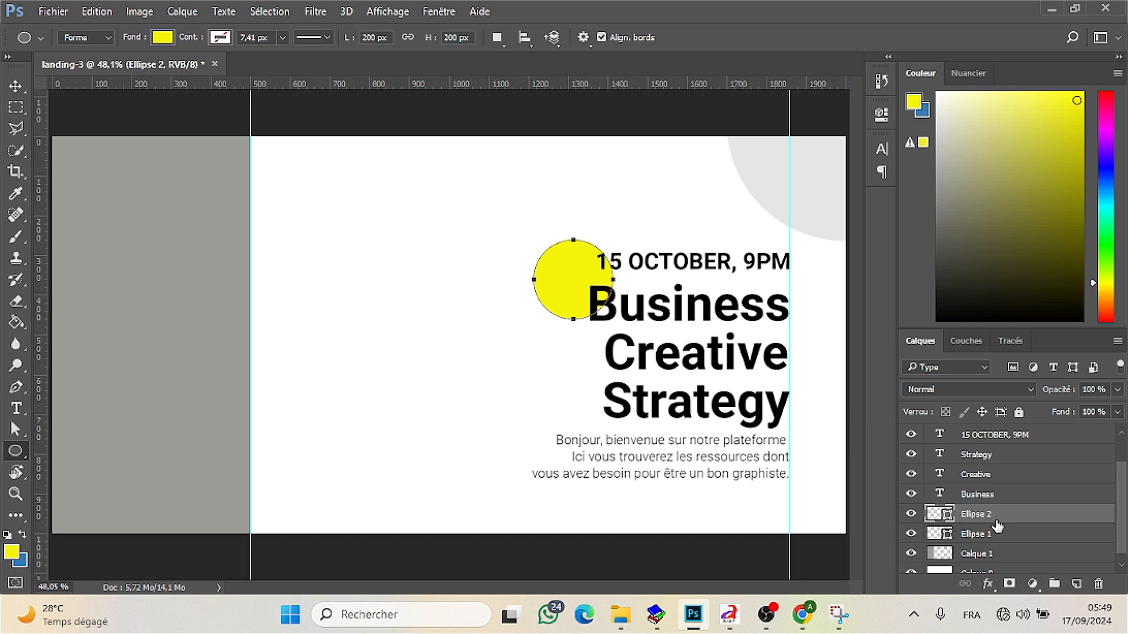
pyautogui.click(999, 535)
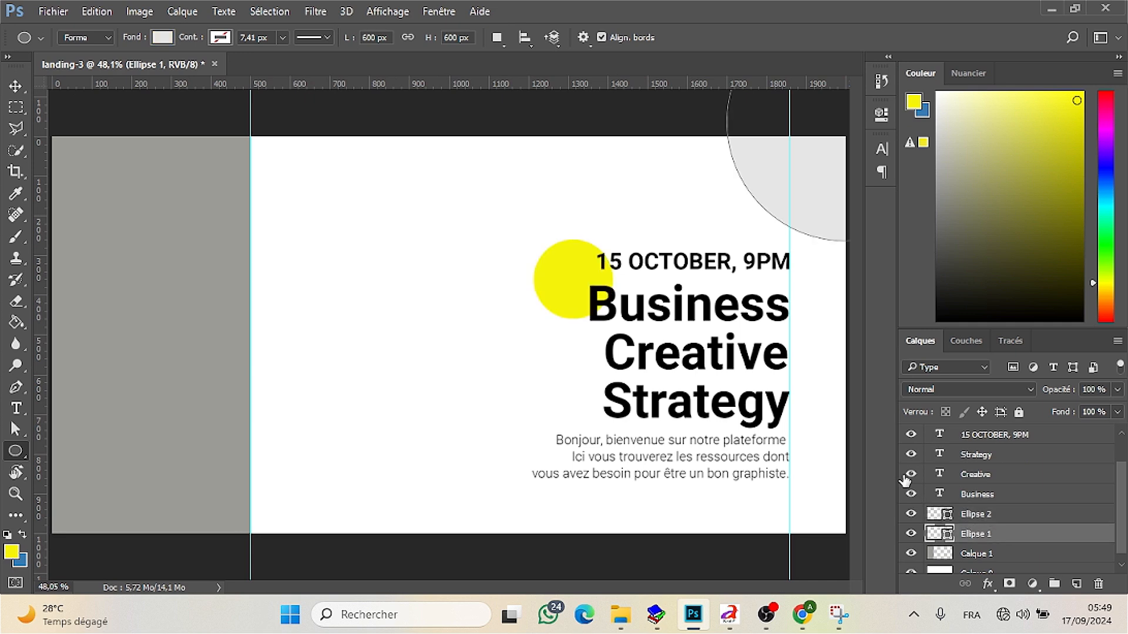
pyautogui.click(925, 517)
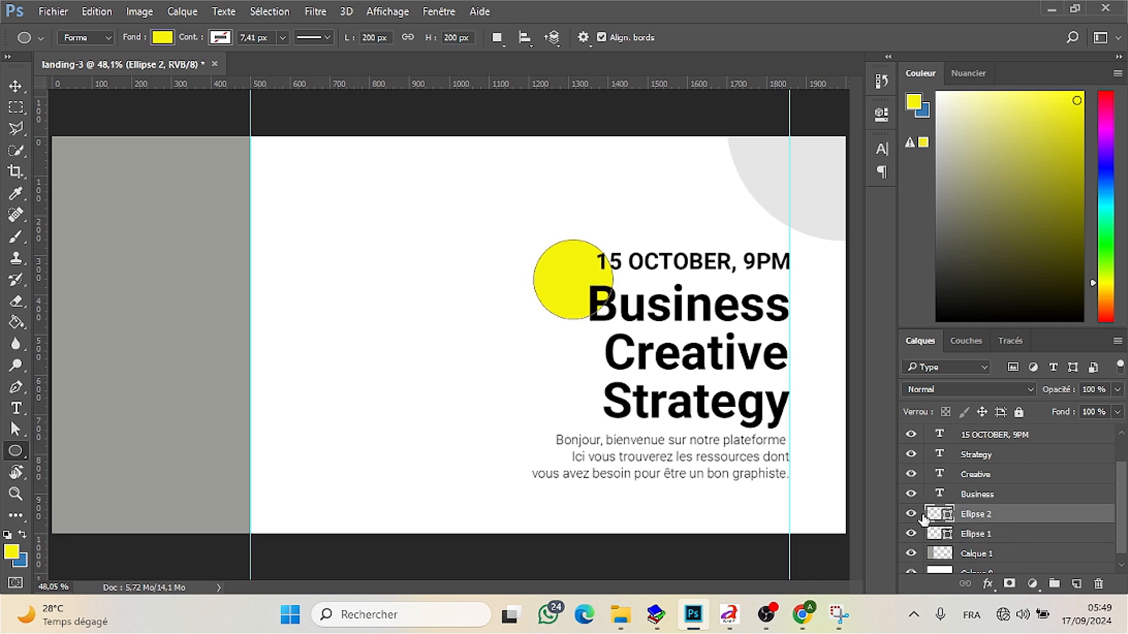
pyautogui.click(911, 515)
pyautogui.click(911, 514)
# Nudge the yellow circle right and down so it sits partly behind the first letter of "Business"
pyautogui.click(24, 87)
pyautogui.hotkey('shift', 'Down')
pyautogui.hotkey('shift', 'Right')
pyautogui.hotkey('shift', 'Right')
pyautogui.hotkey('shift', 'Right')
pyautogui.hotkey('shift', 'Right')
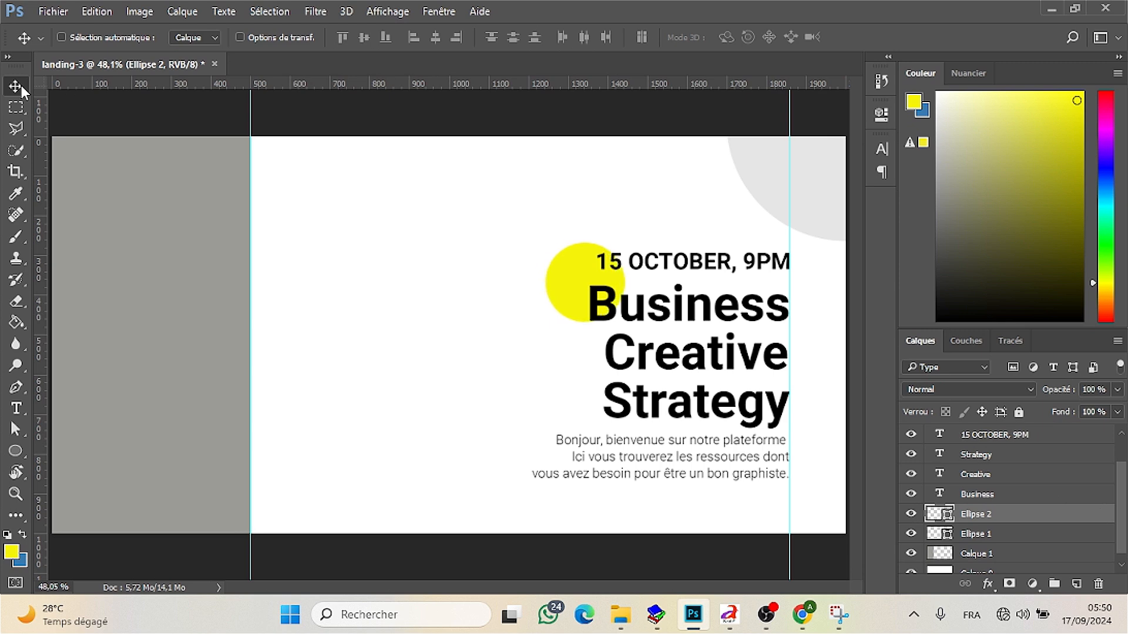
pyautogui.hotkey('shift', 'Down')
pyautogui.hotkey('shift', 'Down')
pyautogui.hotkey('shift', 'Down')
pyautogui.hotkey('shift', 'Down')
pyautogui.hotkey('shift', 'Down')
pyautogui.hotkey('shift', 'Down')
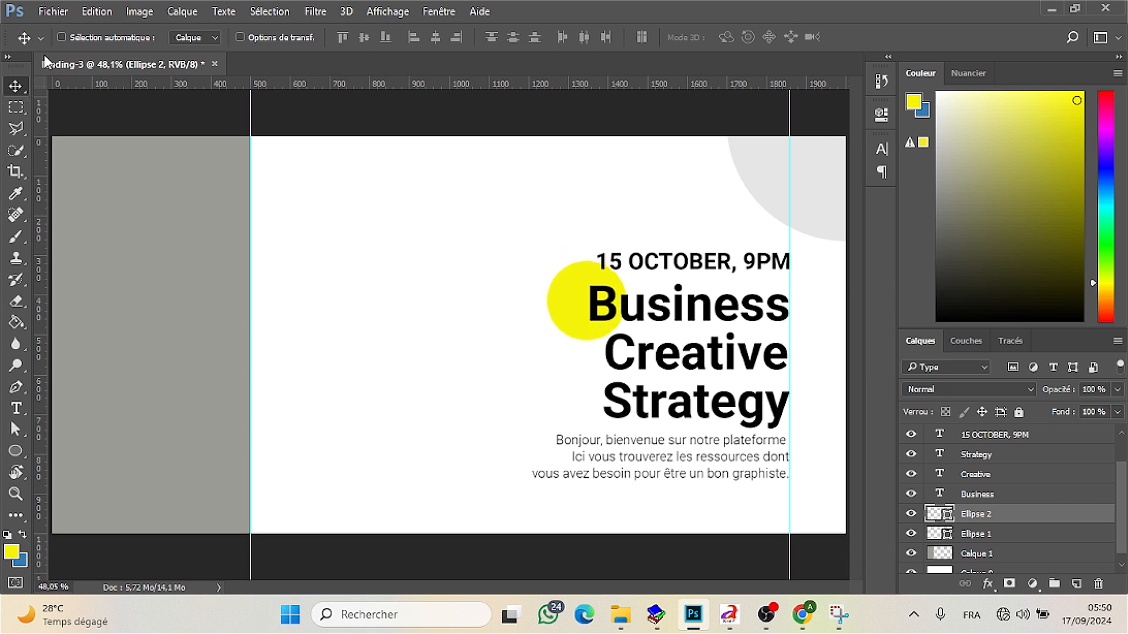
# Check the yellow circle against the landing-3 reference and delete the 200 px circle
pyautogui.scroll(2, 1040, 461)
pyautogui.click(910, 435)
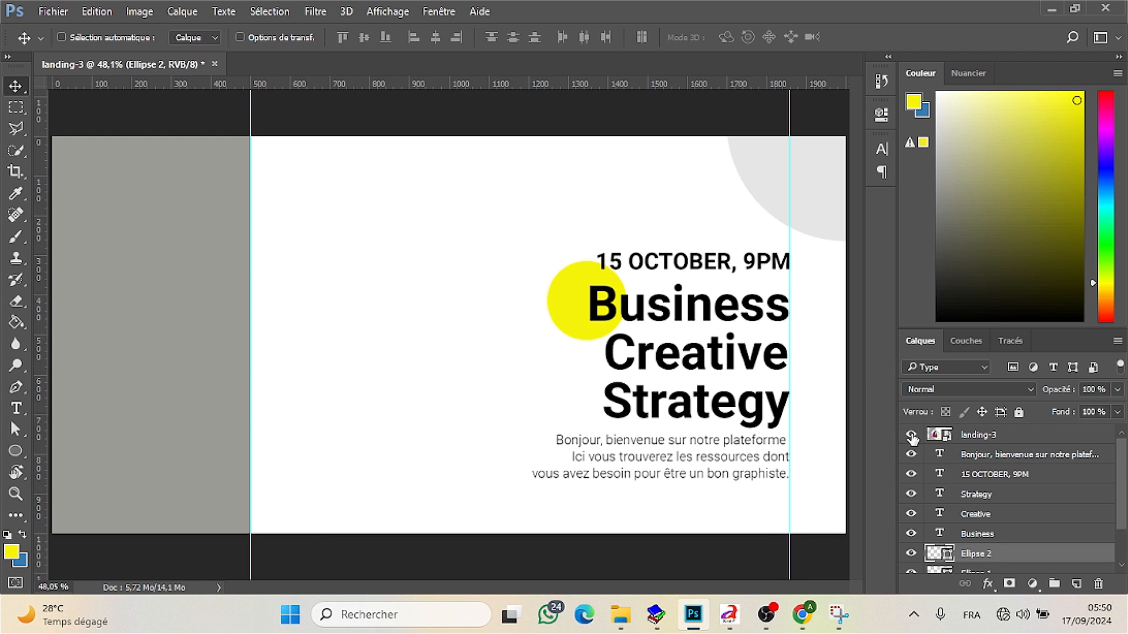
pyautogui.click(911, 435)
pyautogui.hotkey('shift', 'Right')
pyautogui.hotkey('shift', 'Right')
pyautogui.hotkey('shift', 'Right')
pyautogui.hotkey('shift', 'Right')
pyautogui.hotkey('shift', 'Right')
pyautogui.hotkey('shift', 'Right')
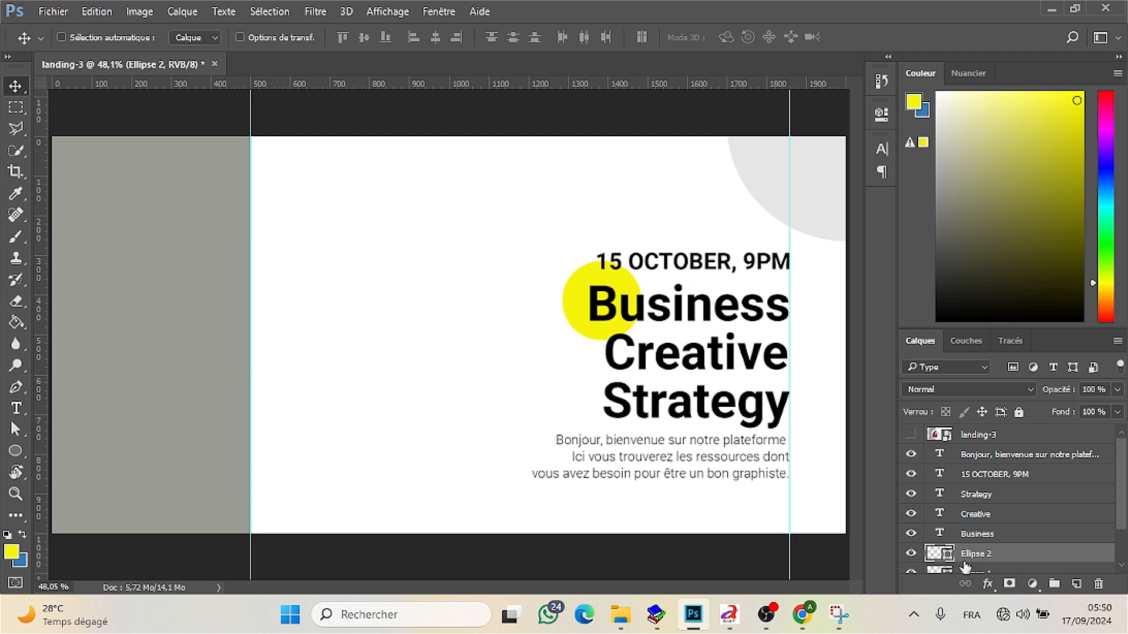
# Create a yellow 300 x 300 px circle on a new layer between the Ellipse 1 and Business layers
pyautogui.click(1076, 584)
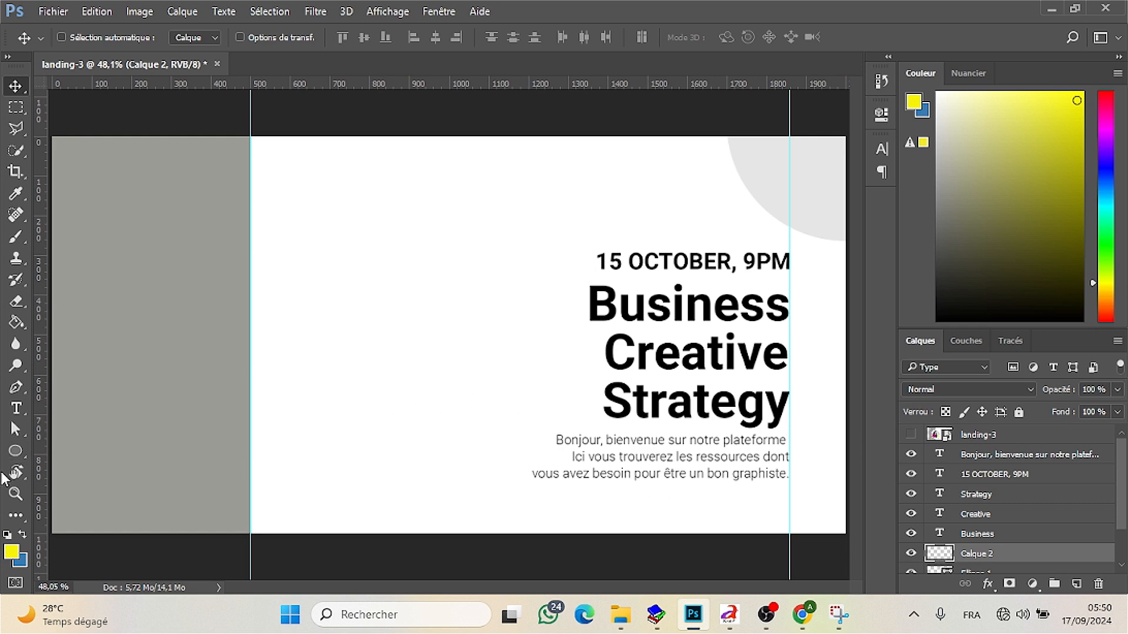
pyautogui.click(16, 451)
pyautogui.click(517, 347)
pyautogui.write('3')
pyautogui.press('Tab')
pyautogui.write('300')
pyautogui.press('Return')
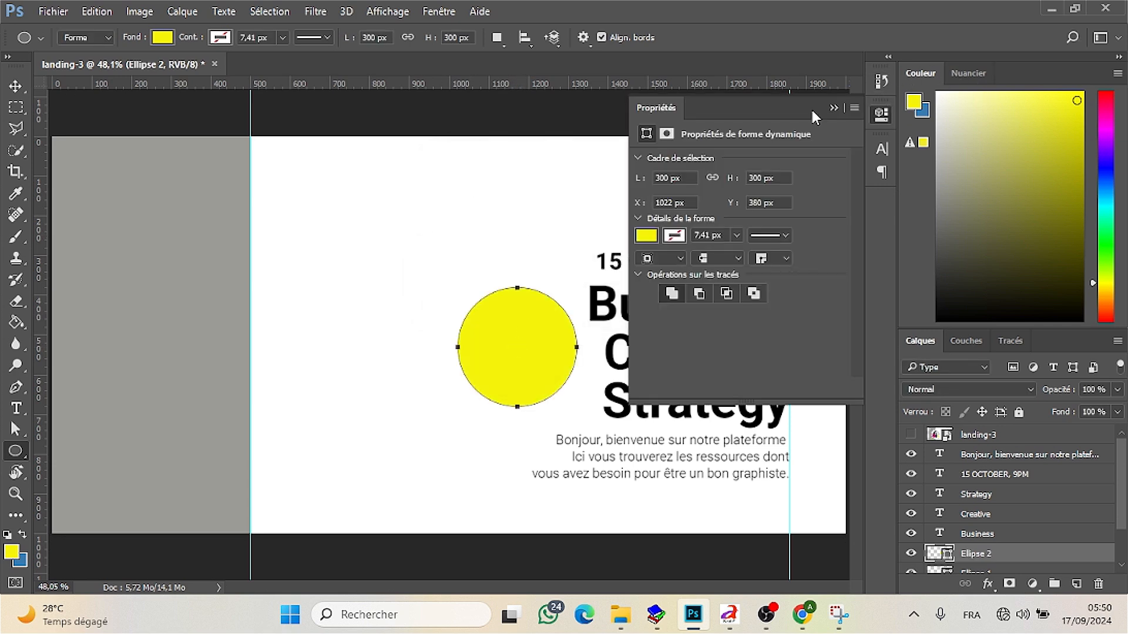
pyautogui.click(834, 108)
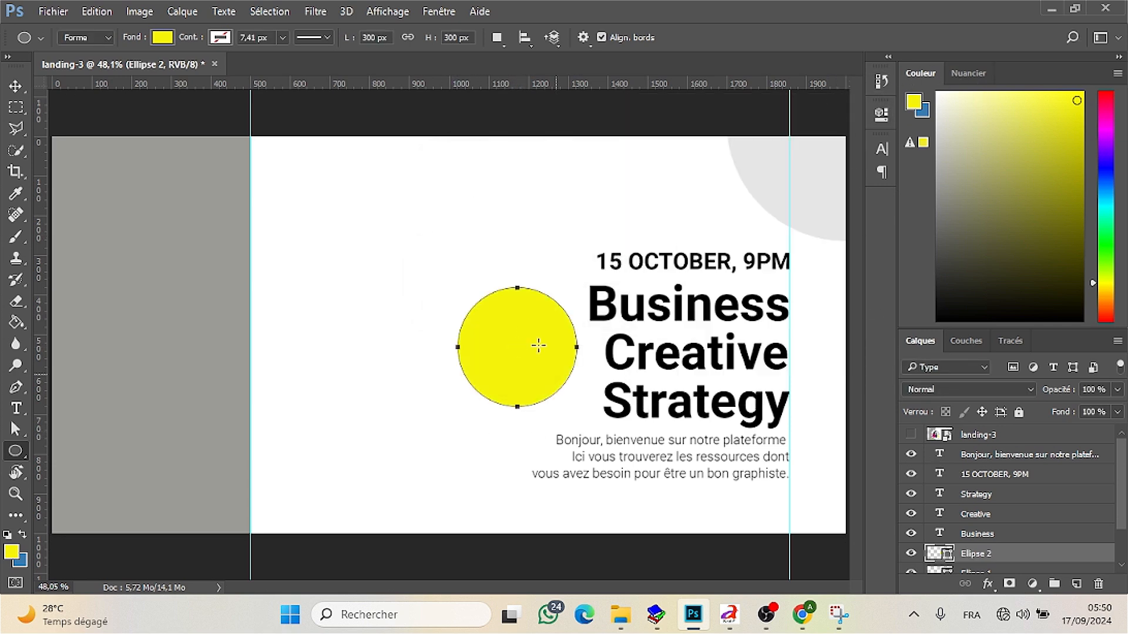
# Position the yellow circle behind the start of the date and headline lines, checking it against the landing-3 reference
pyautogui.click(16, 86)
pyautogui.moveTo(529, 360); pyautogui.dragTo(623, 312)
pyautogui.click(910, 435)
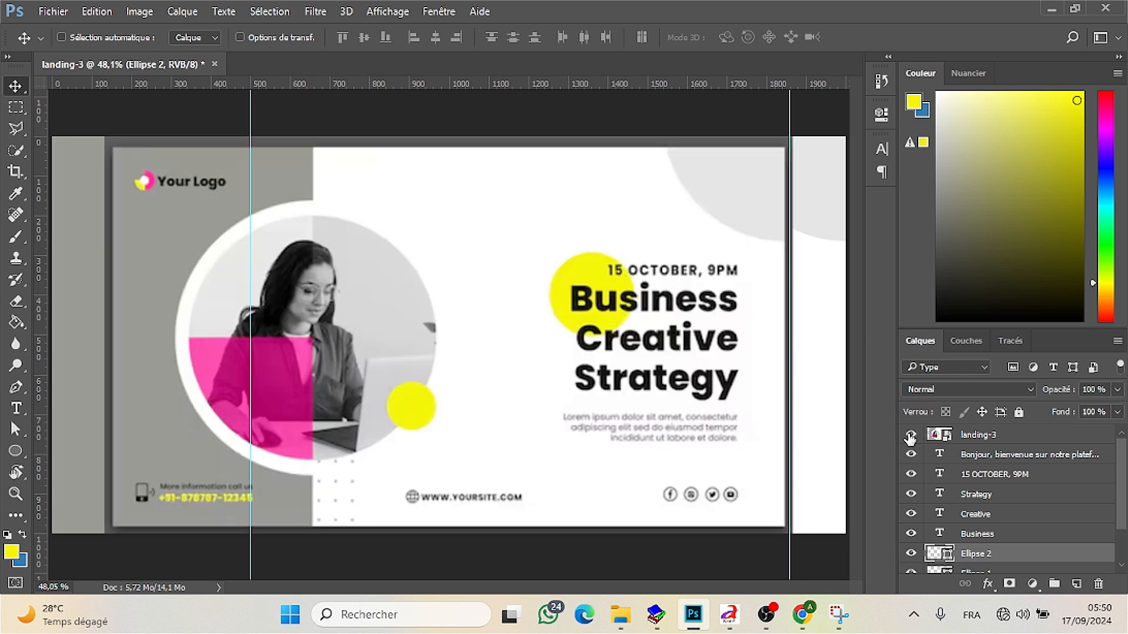
pyautogui.click(910, 435)
pyautogui.moveTo(591, 322); pyautogui.dragTo(585, 325)
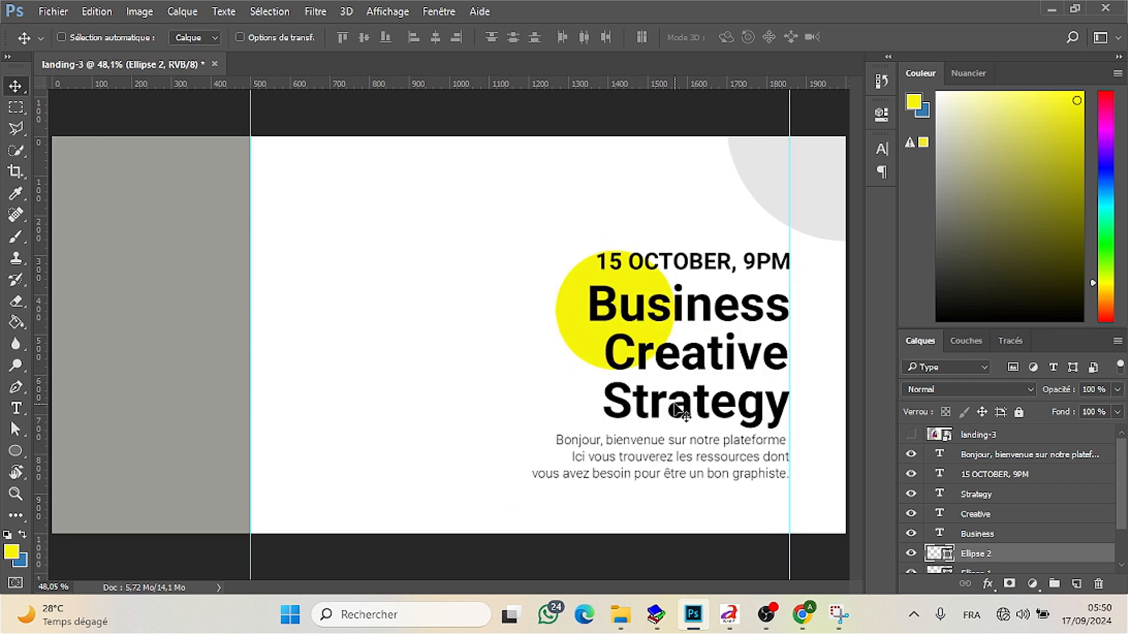
pyautogui.click(910, 435)
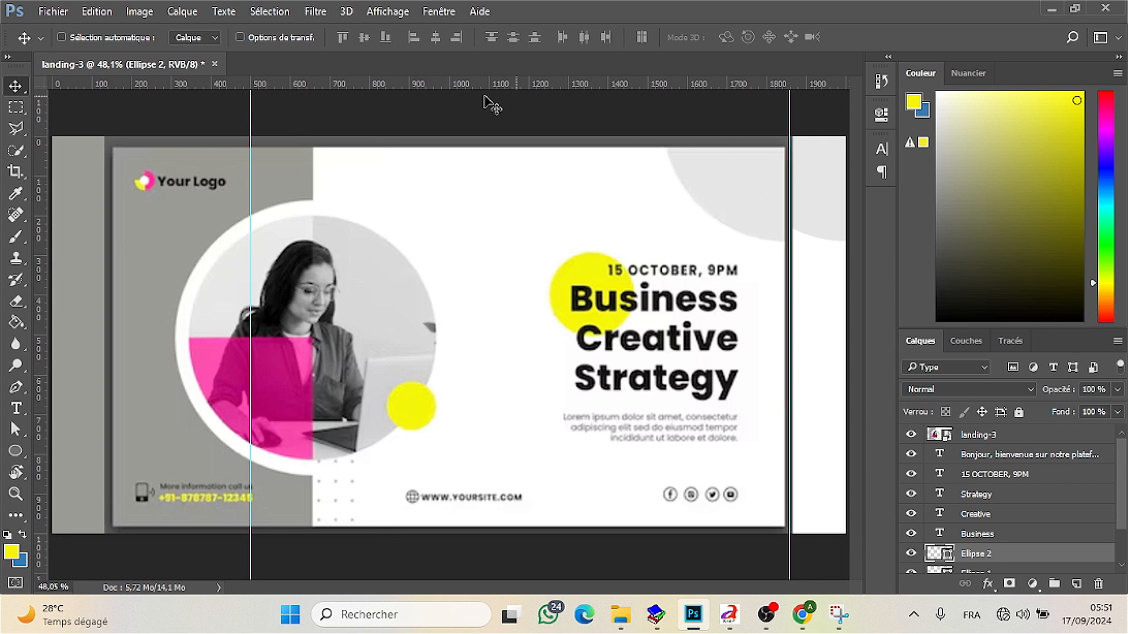
pyautogui.click(911, 435)
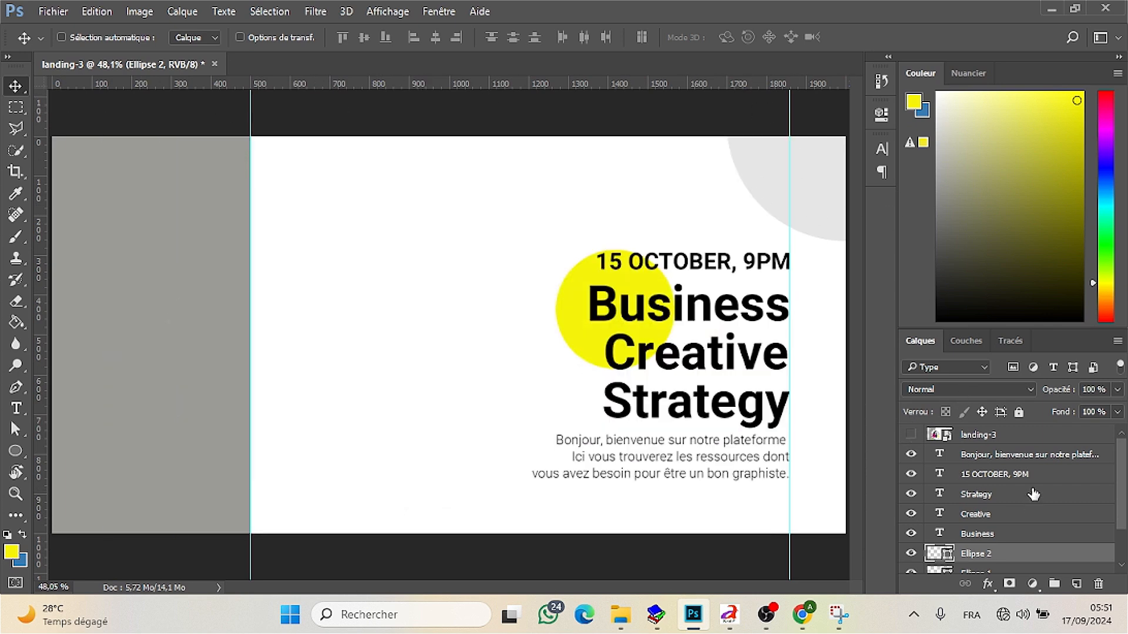
pyautogui.click(977, 458)
pyautogui.click(1079, 587)
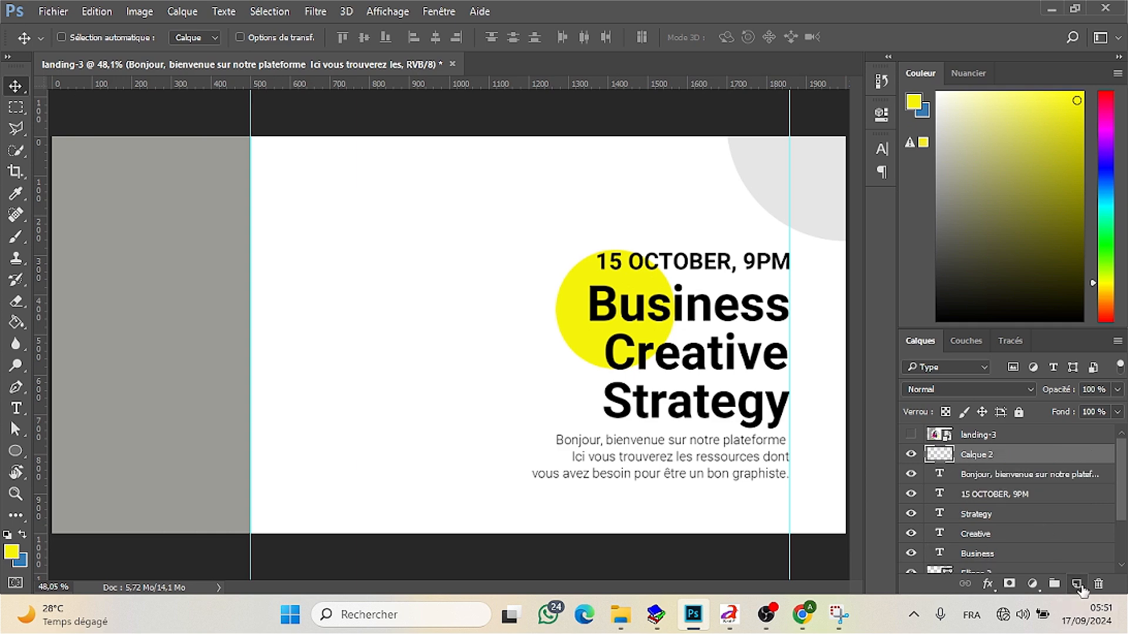
pyautogui.click(23, 414)
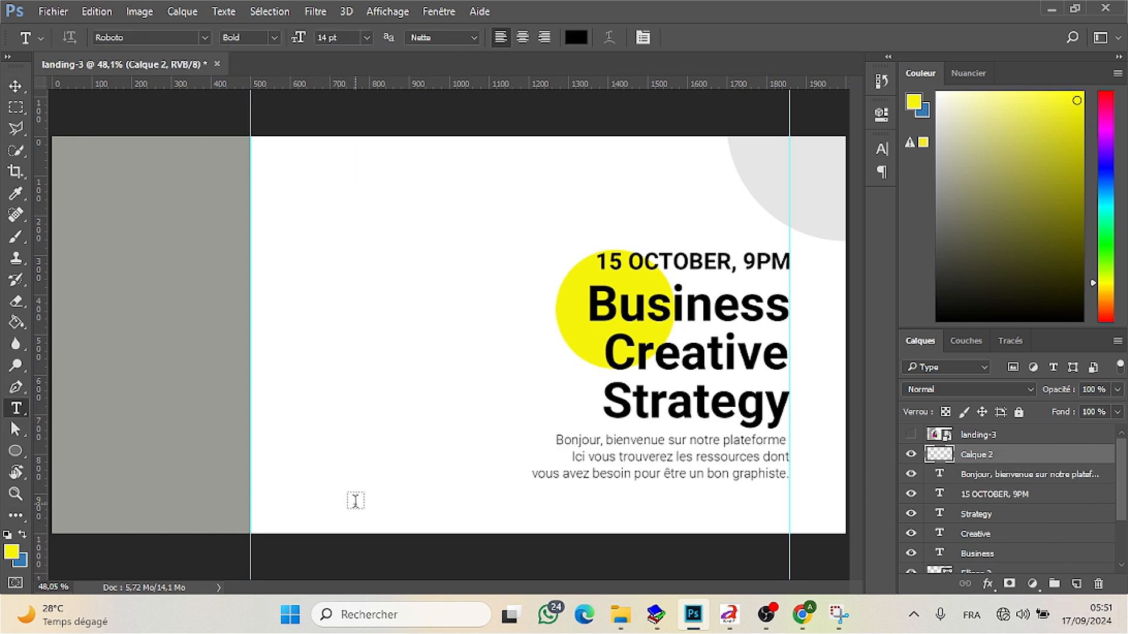
pyautogui.click(371, 515)
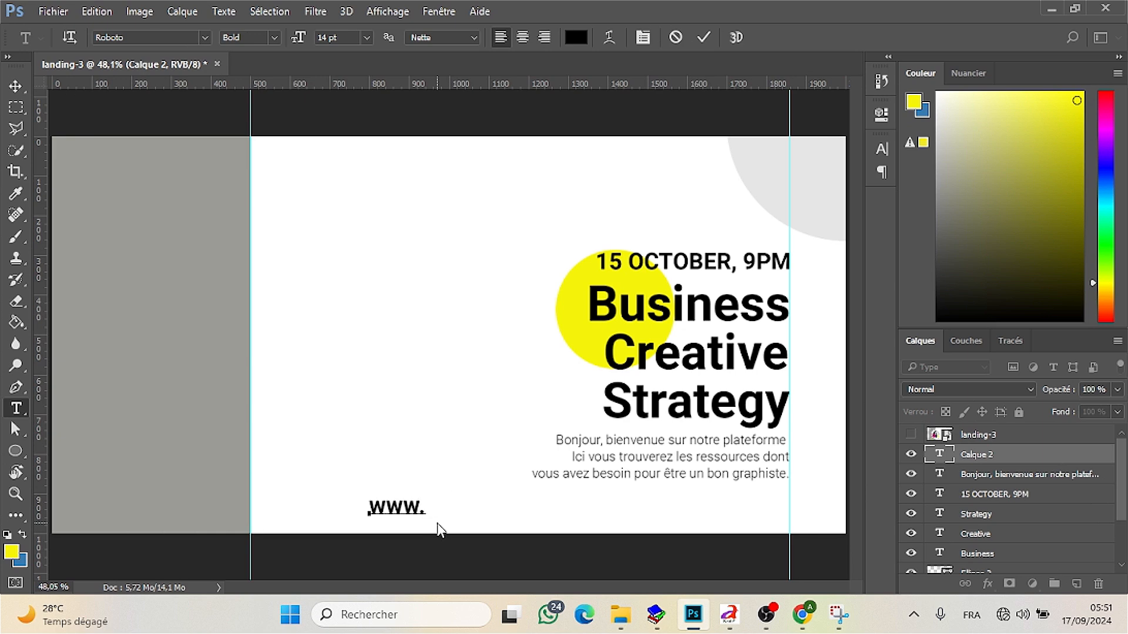
pyautogui.write('www.YOUR')
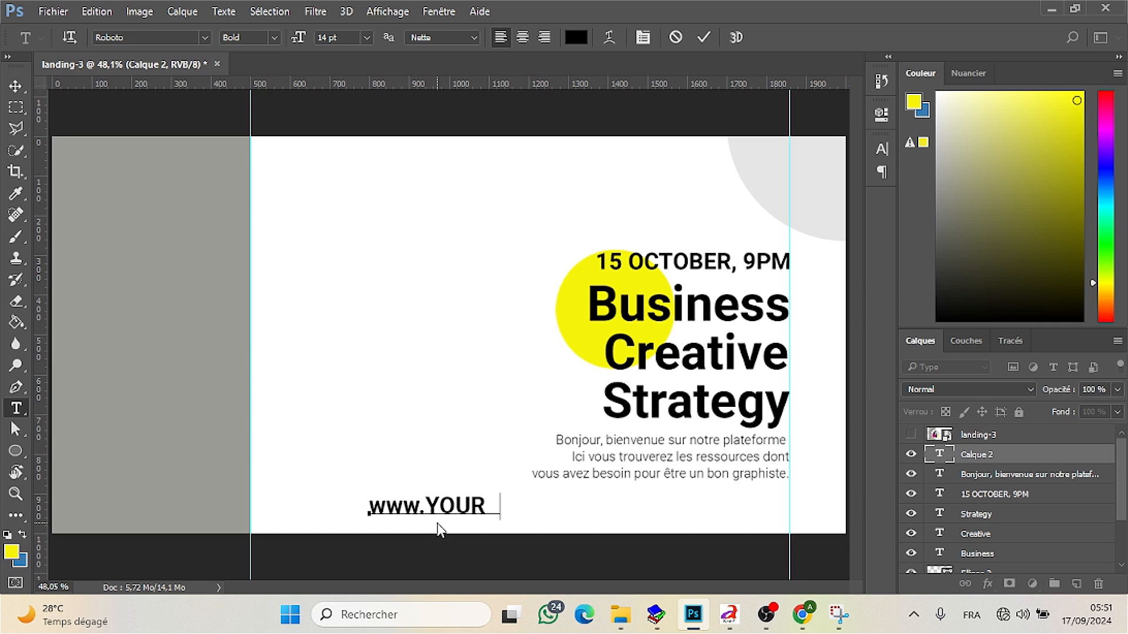
pyautogui.write('SITE.CO')
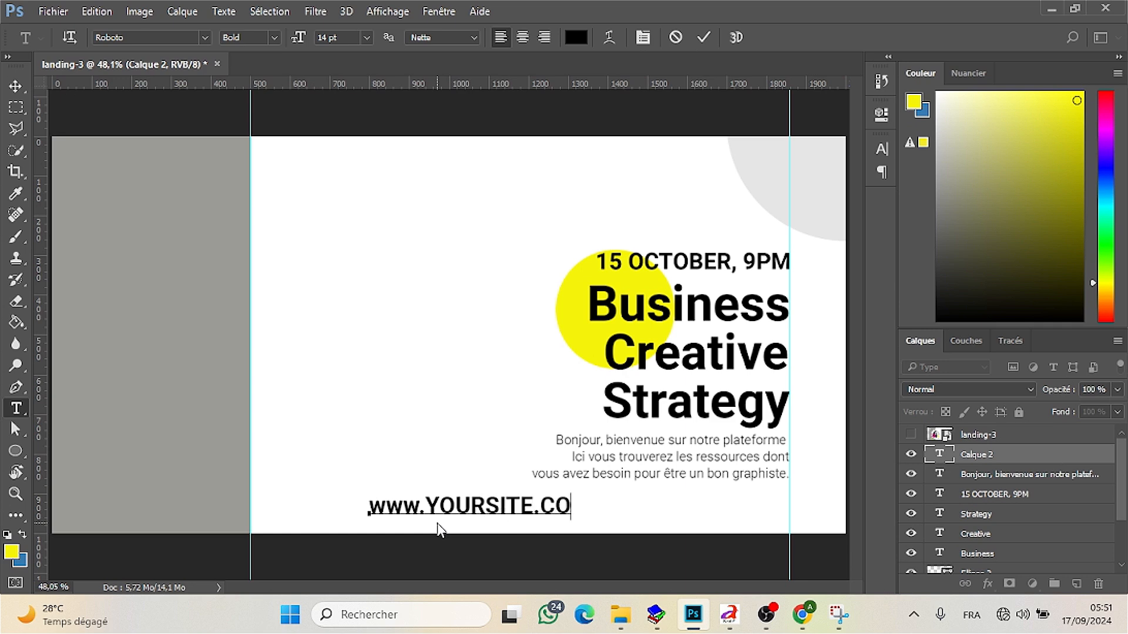
pyautogui.write('M')
pyautogui.click(998, 477)
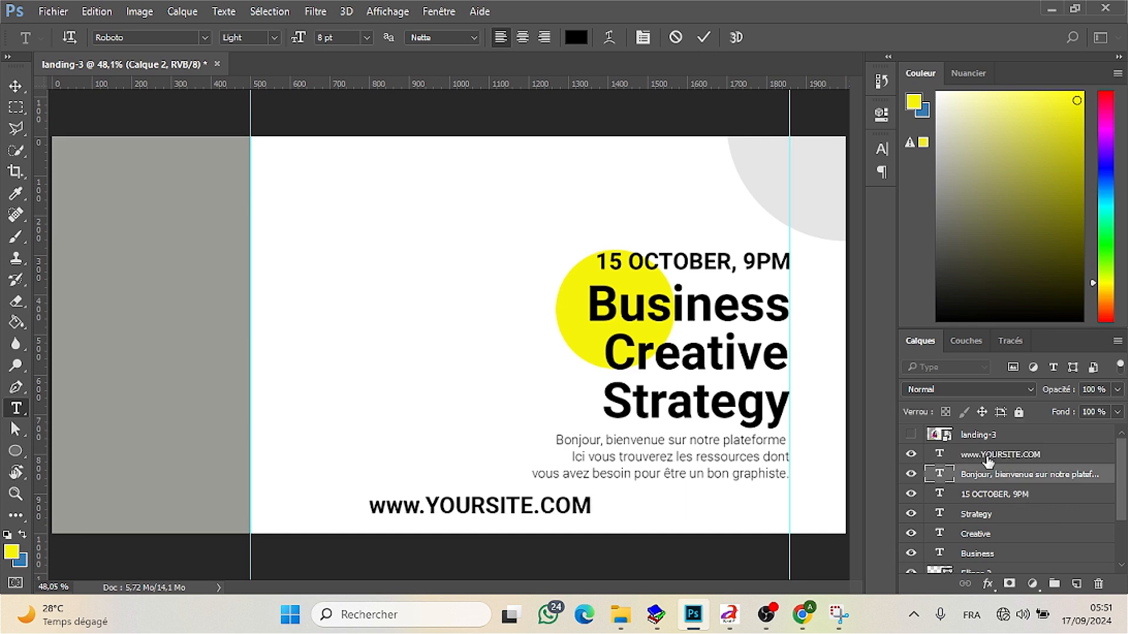
# Change the lowercase "www" at the start of the website text to uppercase "WWW"
pyautogui.click(946, 459)
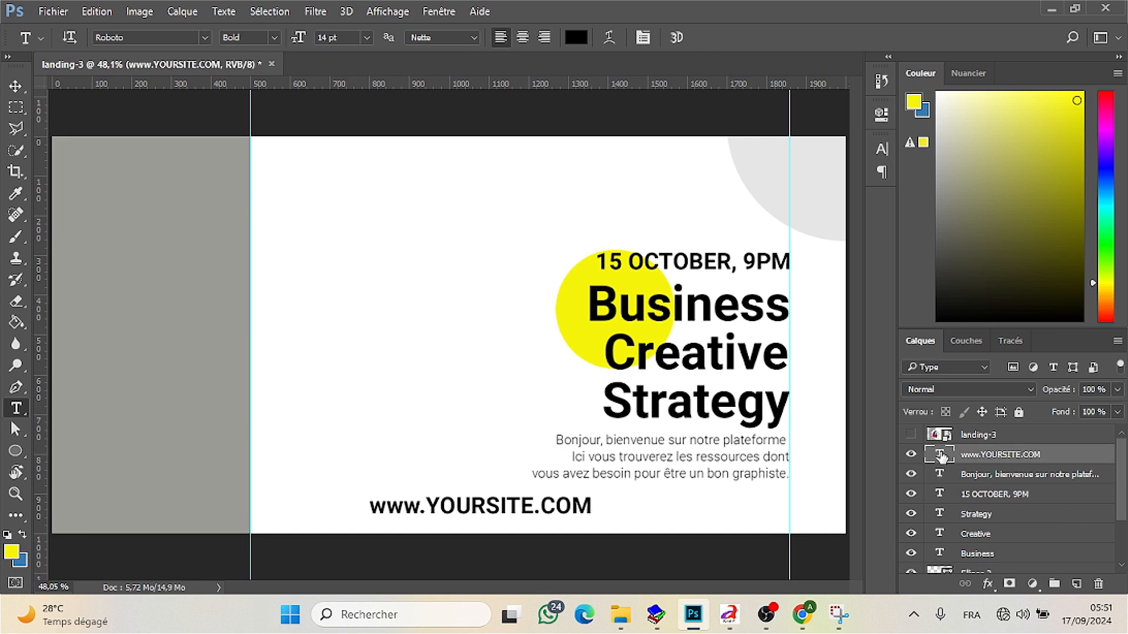
pyautogui.doubleClick(940, 455)
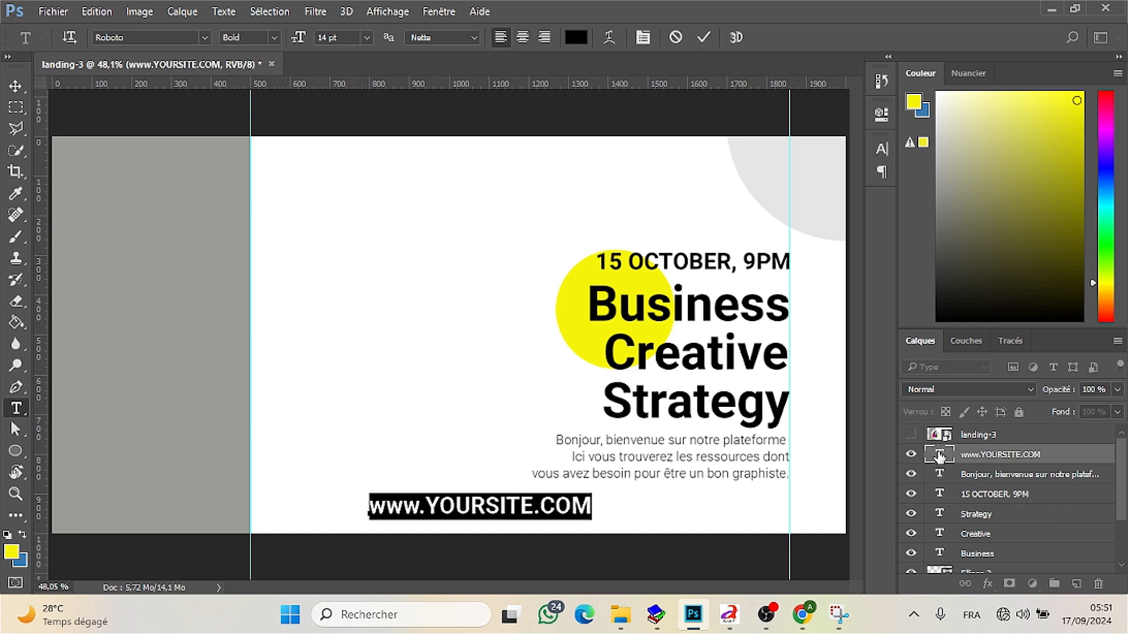
pyautogui.press('Right')
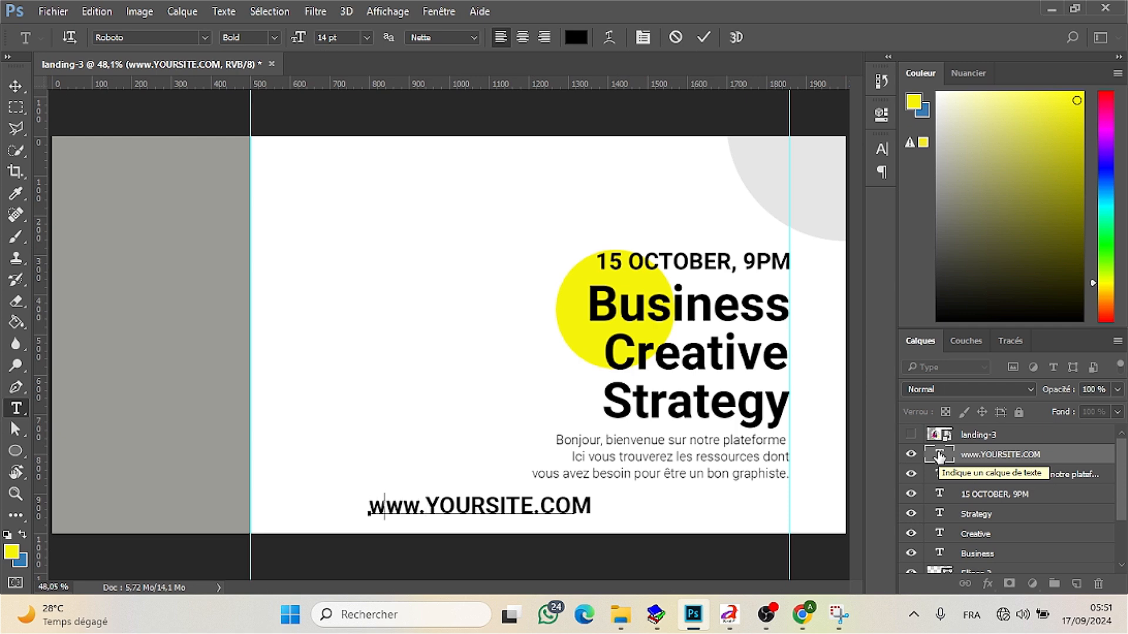
pyautogui.press('BackSpace')
pyautogui.press('BackSpace')
pyautogui.press('BackSpace')
pyautogui.write('WWW')
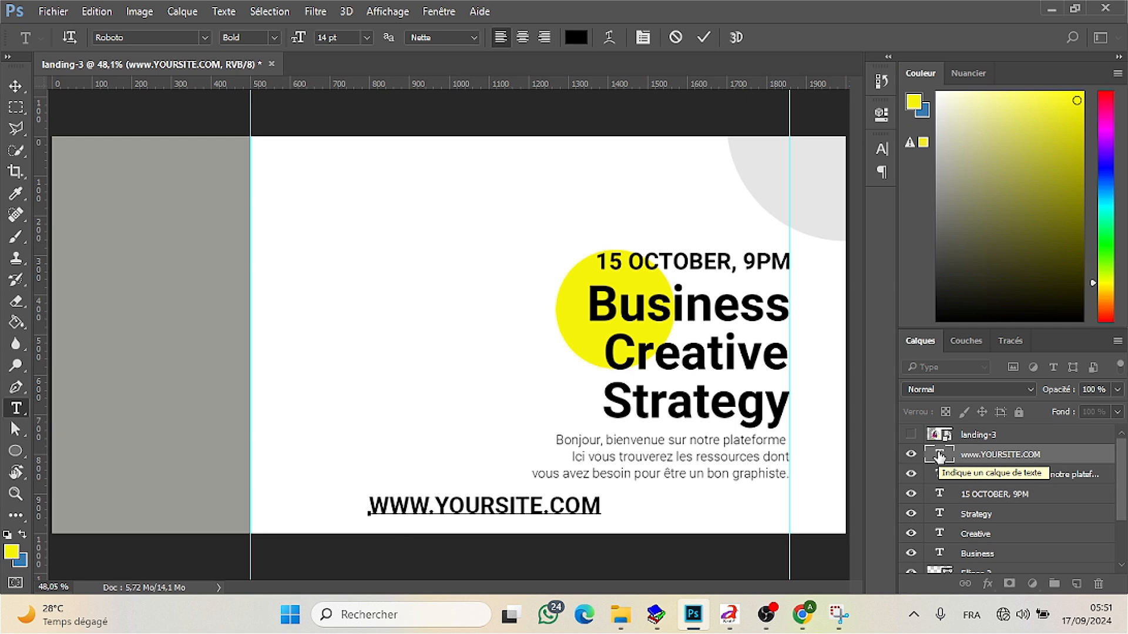
pyautogui.click(937, 453)
pyautogui.doubleClick(936, 454)
pyautogui.click(366, 37)
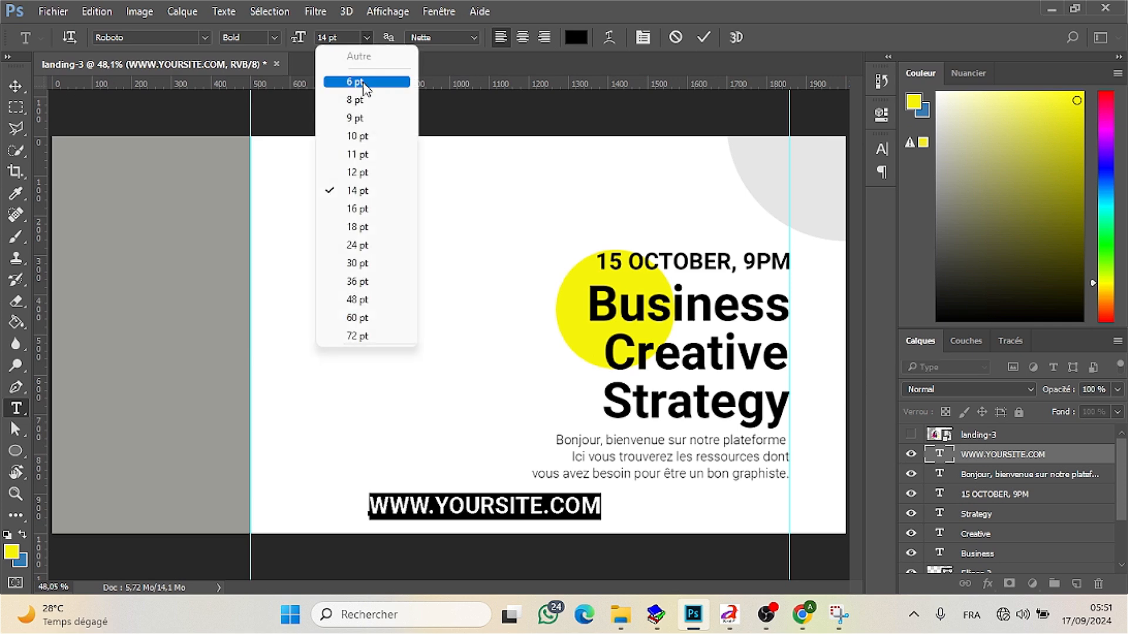
pyautogui.click(360, 100)
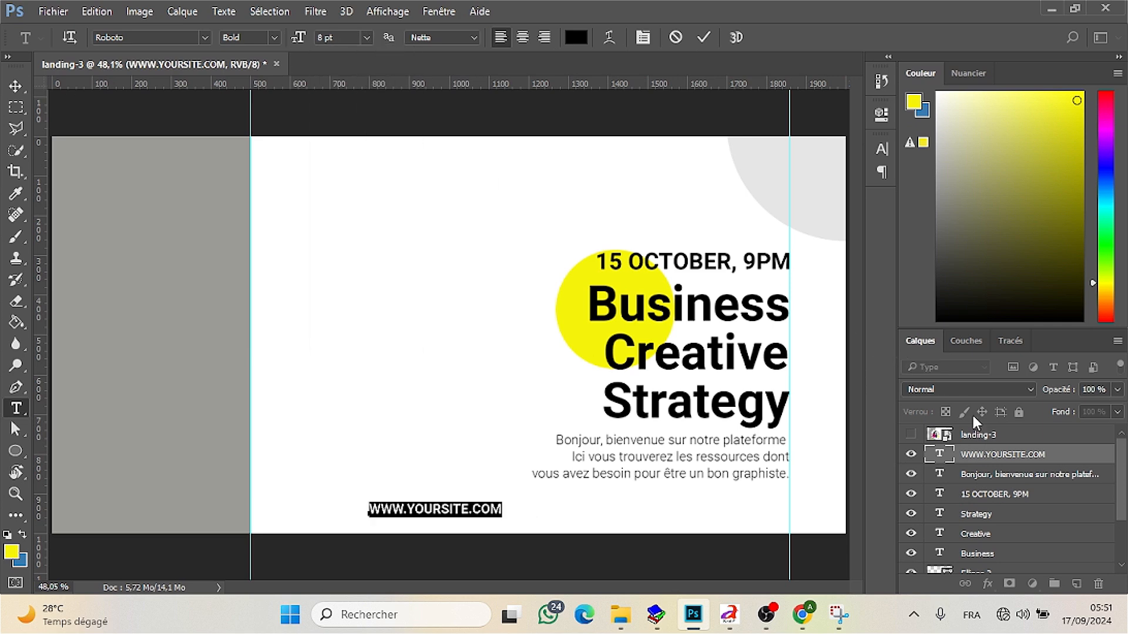
pyautogui.click(1011, 479)
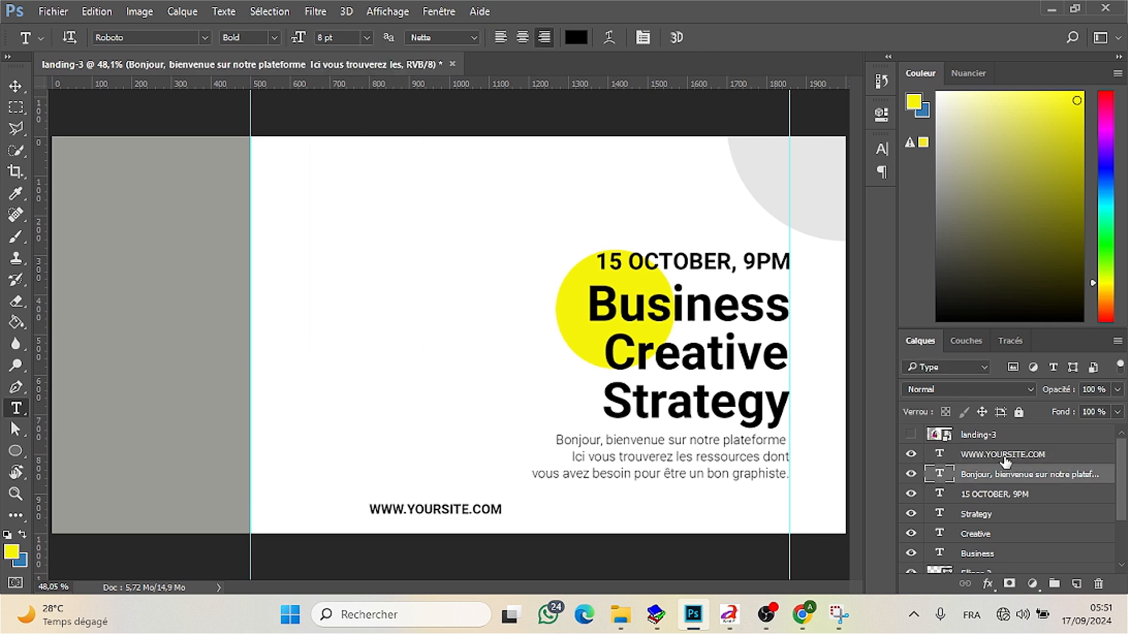
pyautogui.click(1005, 460)
# Compare the website text with the landing-3 reference and reduce its font size to 6 pt
pyautogui.click(911, 435)
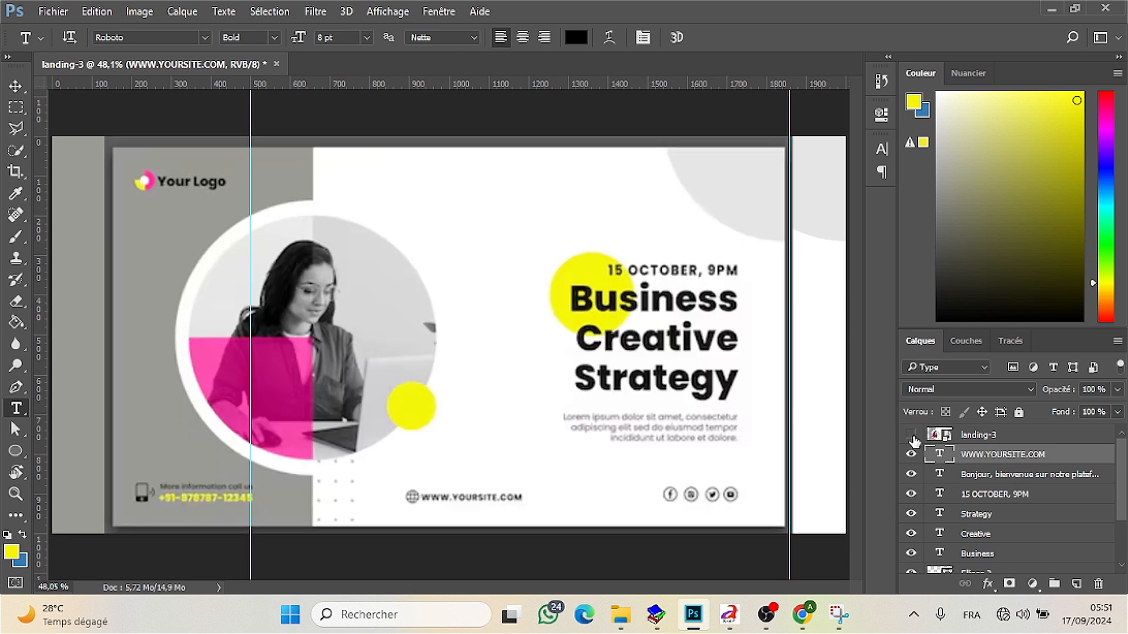
pyautogui.click(911, 436)
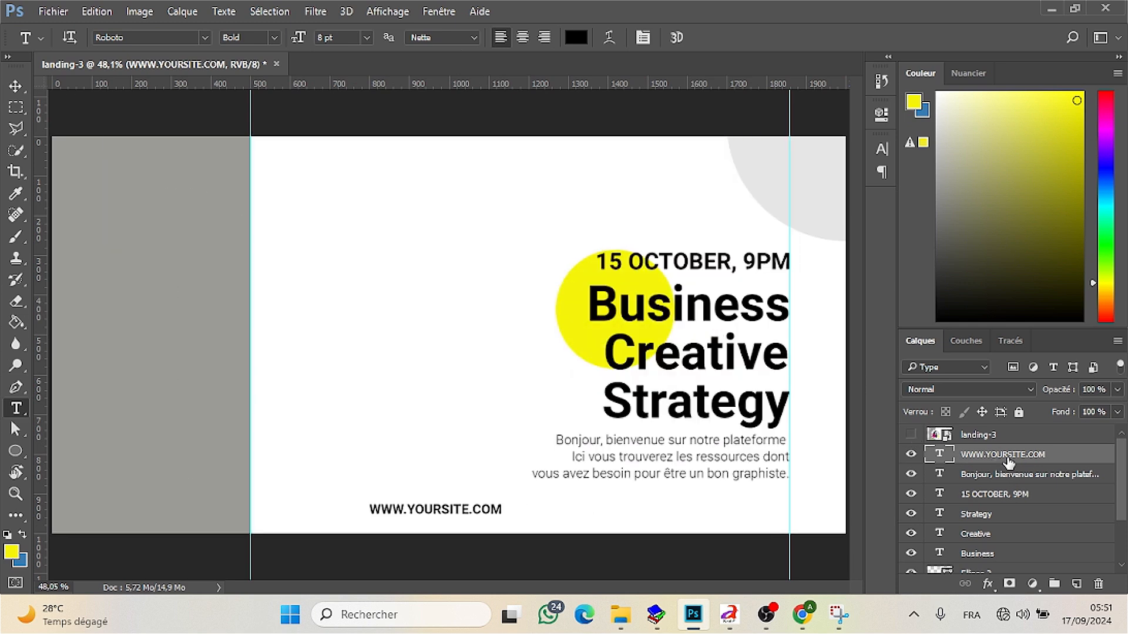
pyautogui.doubleClick(941, 456)
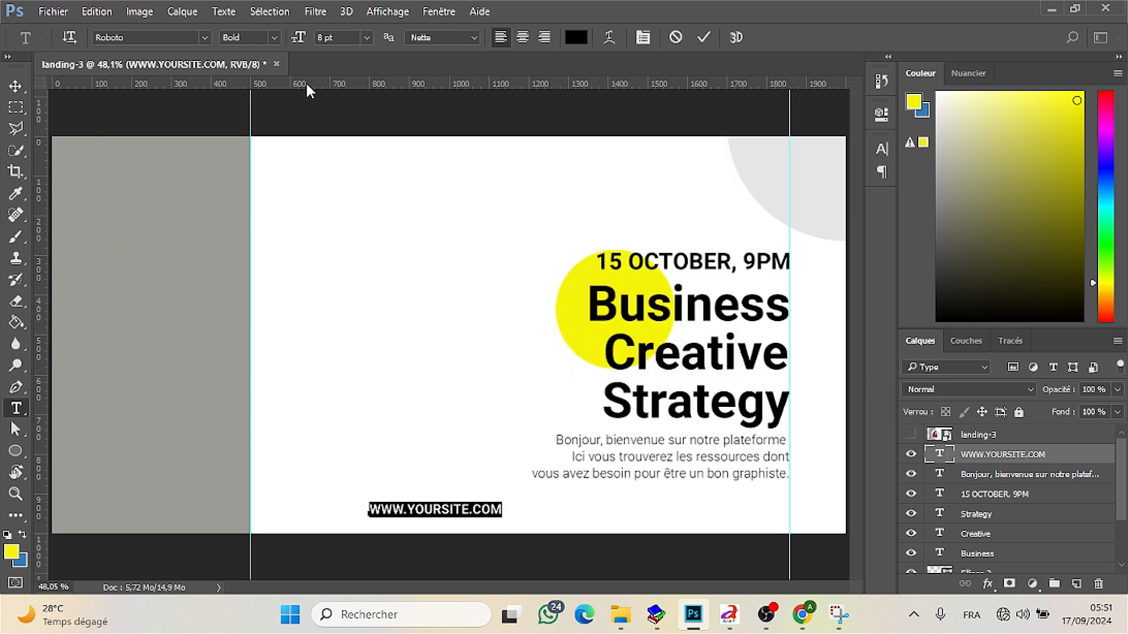
pyautogui.click(373, 37)
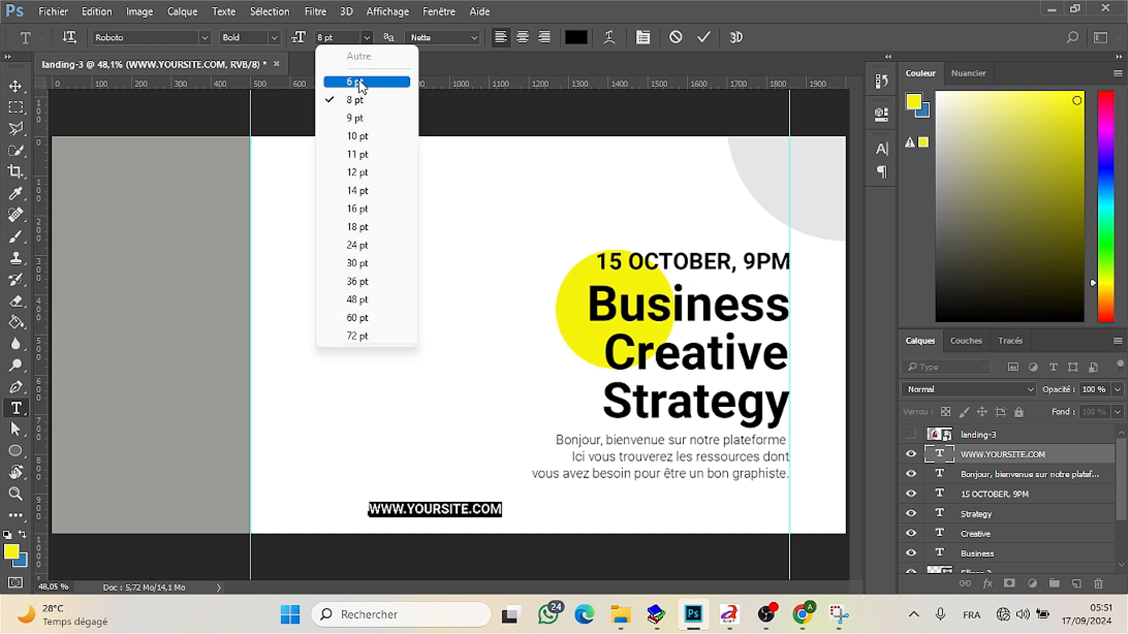
pyautogui.click(359, 80)
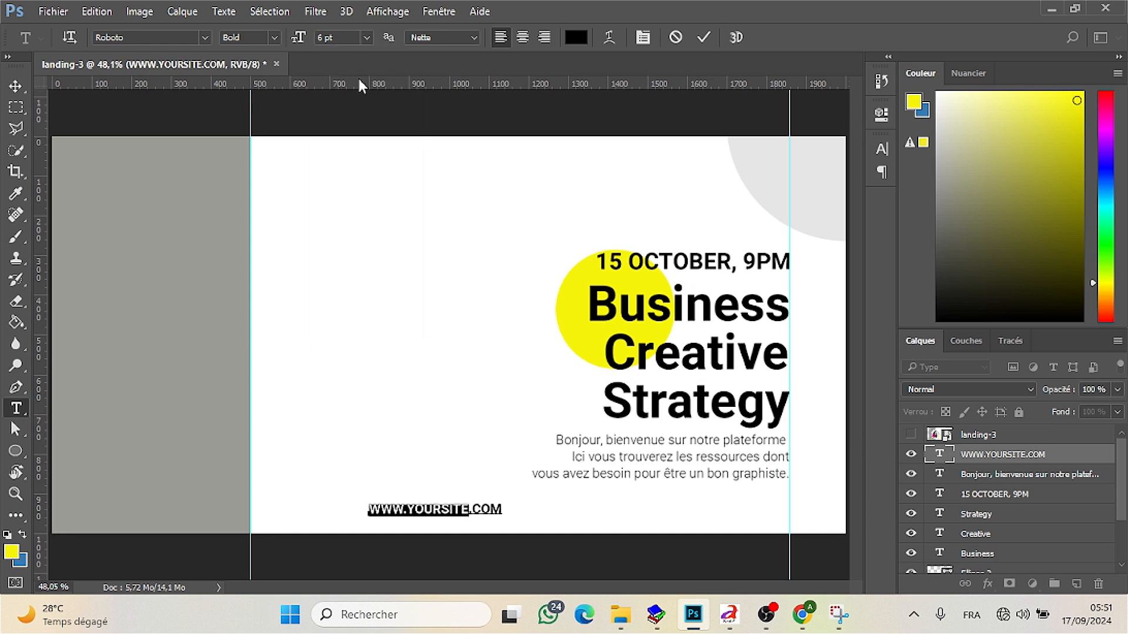
pyautogui.click(1001, 474)
pyautogui.click(1001, 459)
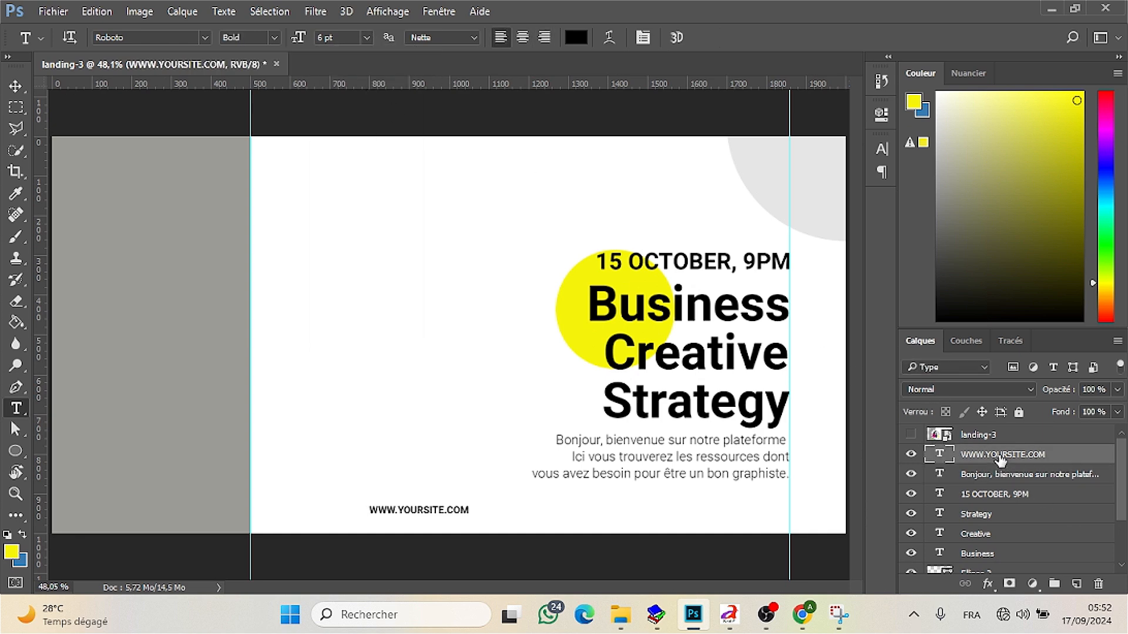
pyautogui.click(15, 85)
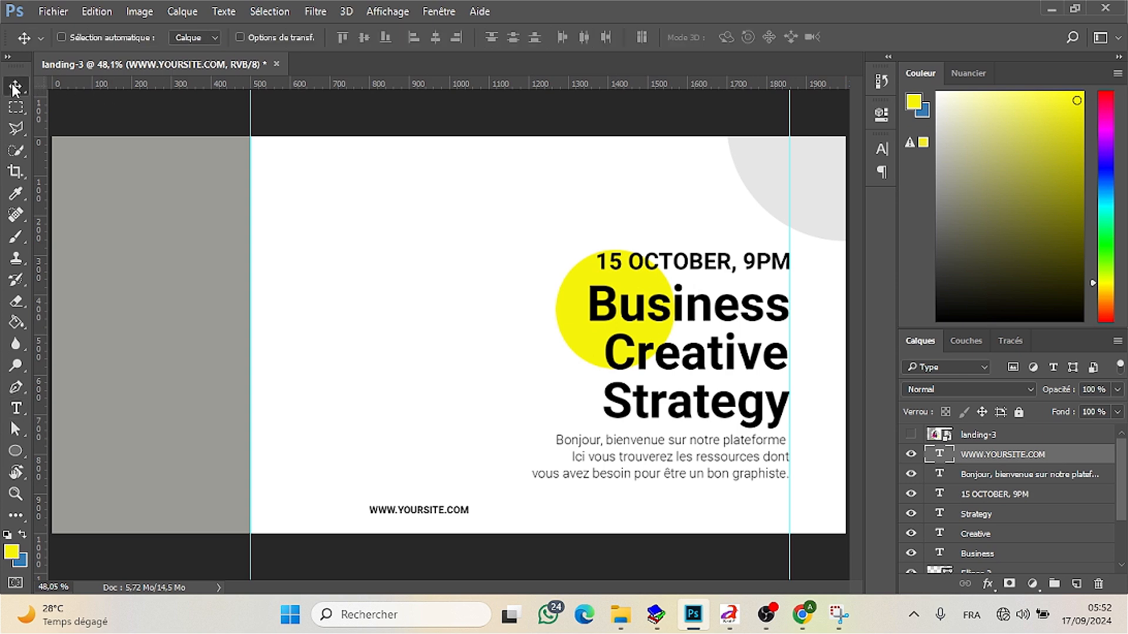
pyautogui.press('Right')
pyautogui.press('Right')
pyautogui.press('Right')
pyautogui.press('Right')
pyautogui.press('Right')
pyautogui.press('Right')
pyautogui.press('Right')
pyautogui.press('Right')
pyautogui.press('Right')
pyautogui.press('Right')
pyautogui.press('Right')
pyautogui.press('Right')
pyautogui.press('Right')
pyautogui.press('Right')
pyautogui.press('Right')
pyautogui.press('Right')
pyautogui.press('Right')
pyautogui.press('Right')
pyautogui.press('Right')
pyautogui.press('Right')
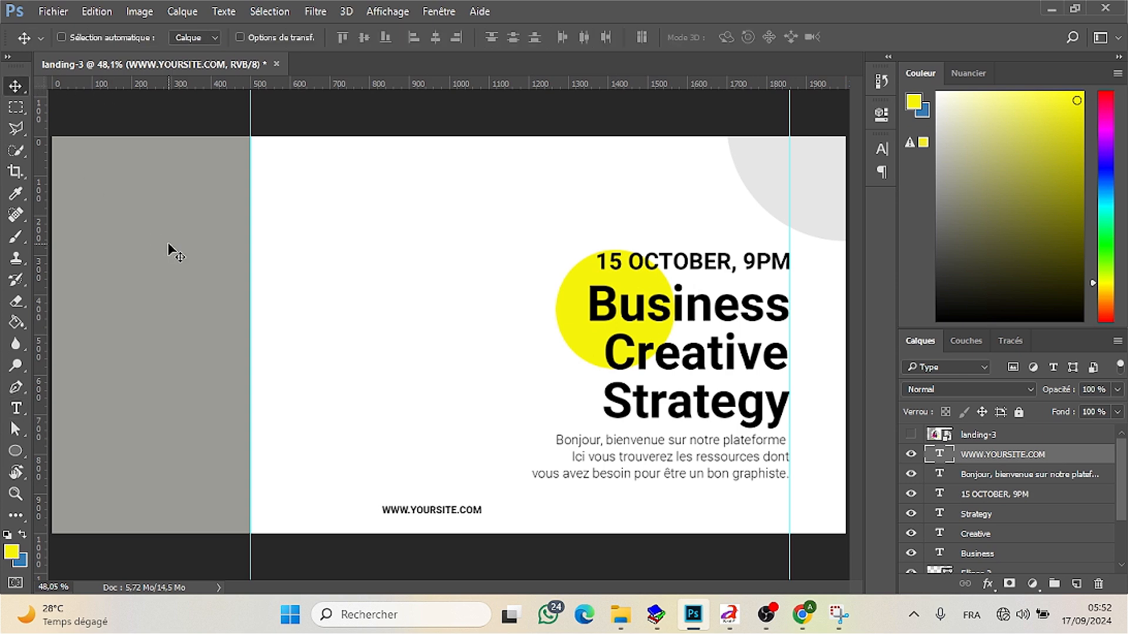
pyautogui.press('Down')
pyautogui.press('Down')
pyautogui.press('Right')
pyautogui.press('Right')
pyautogui.press('Right')
pyautogui.press('Right')
pyautogui.press('Right')
pyautogui.press('Right')
pyautogui.press('Down')
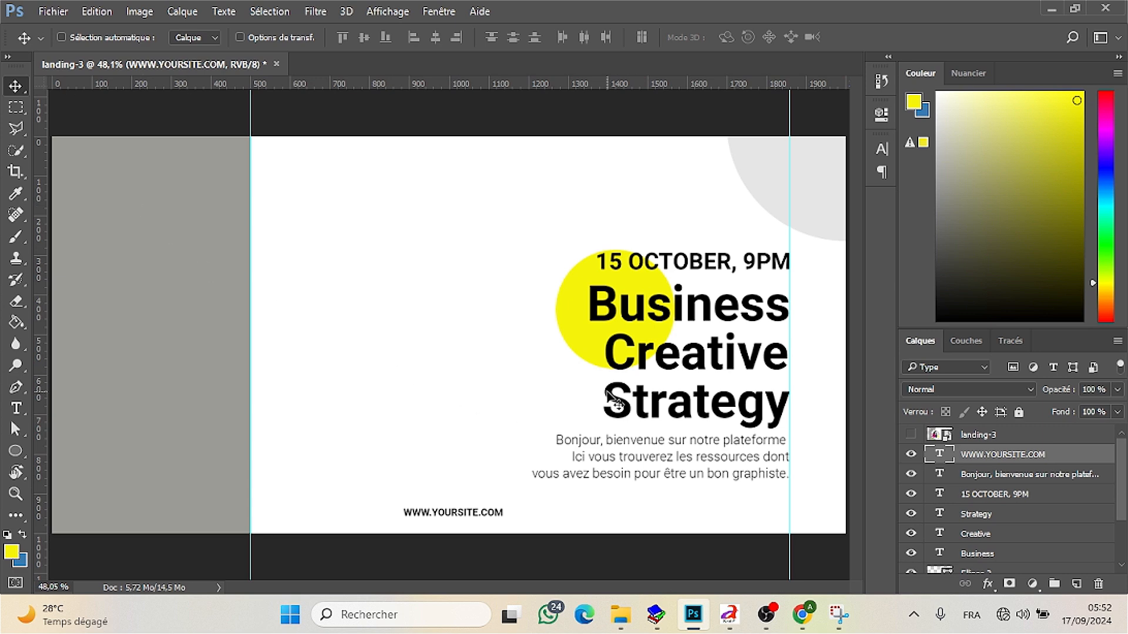
# Place the globe icon Shape 4.png from the Icons folder into the landing-3 document
pyautogui.moveTo(614, 615)
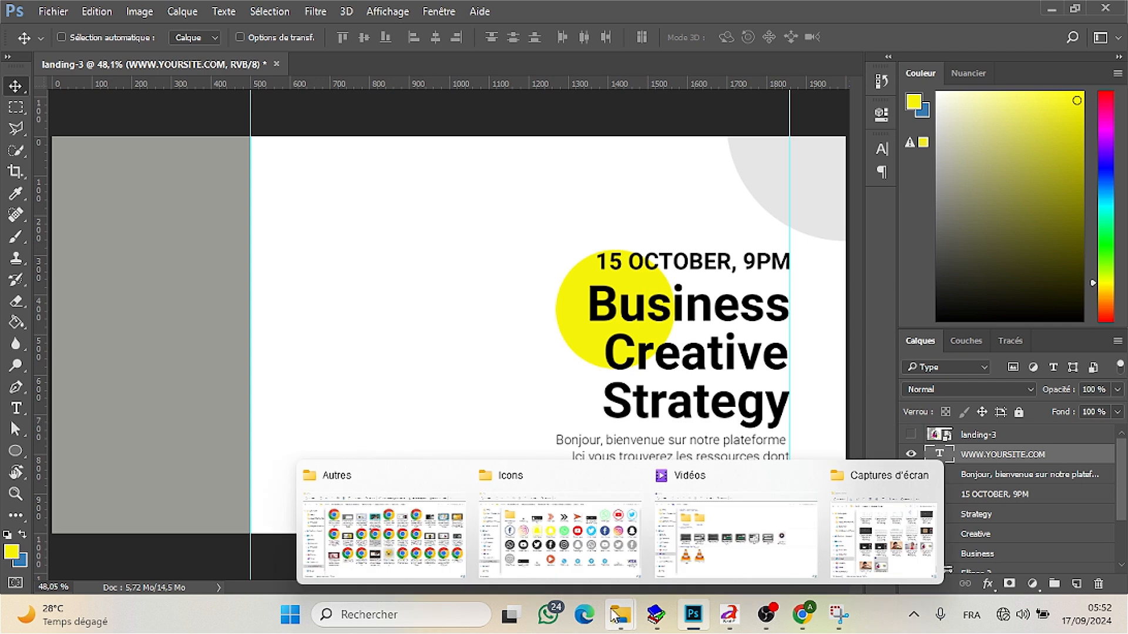
pyautogui.click(561, 546)
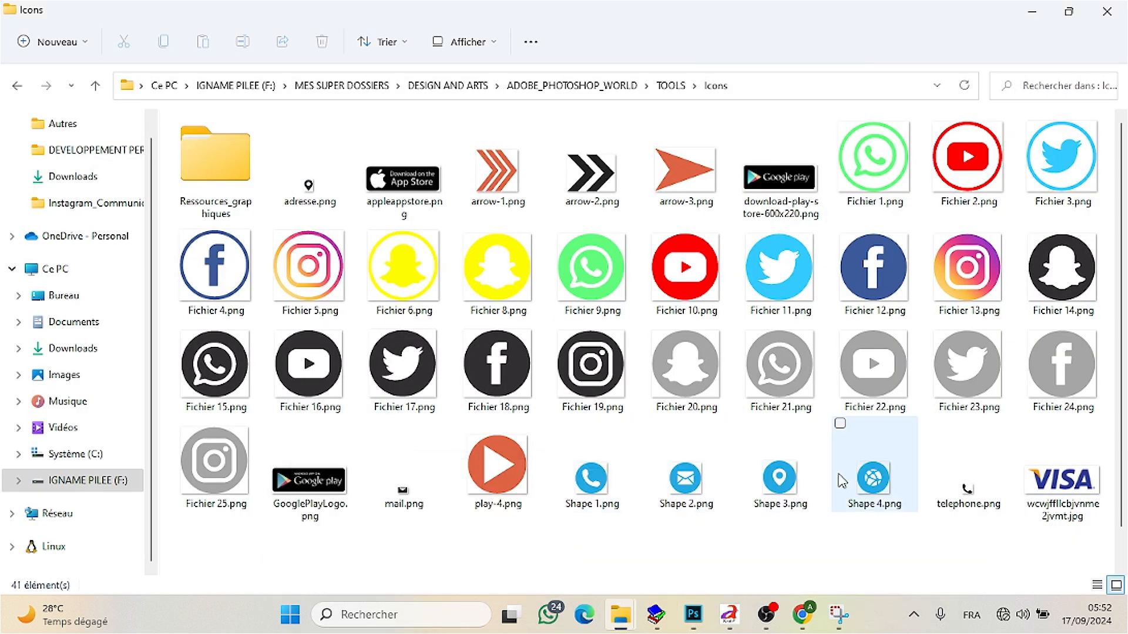
pyautogui.moveTo(875, 491)
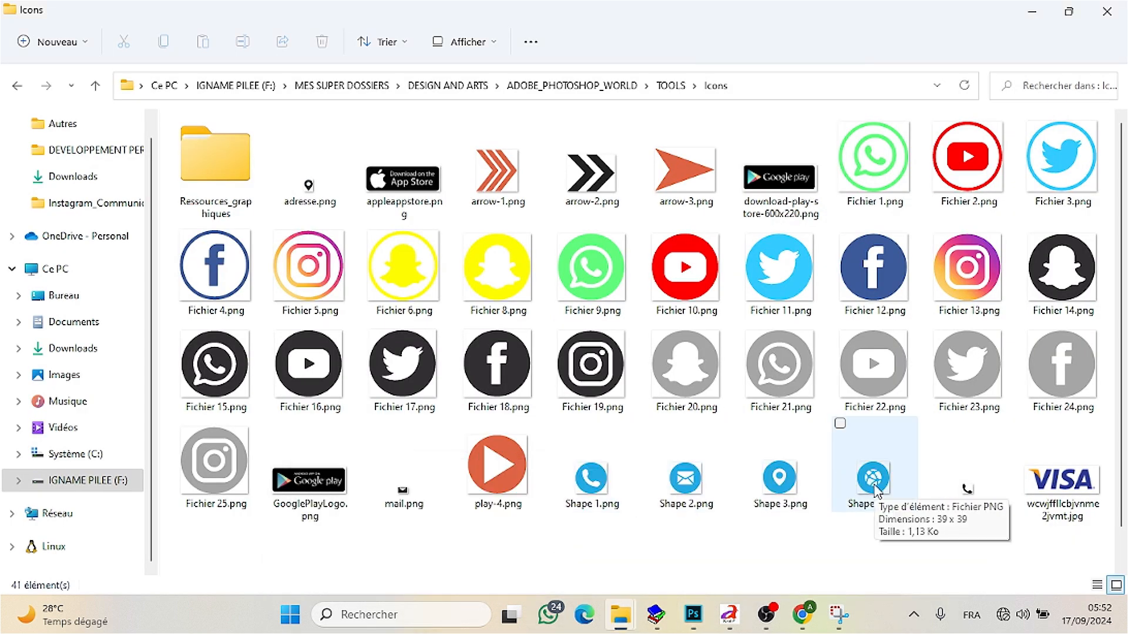
pyautogui.click(877, 491)
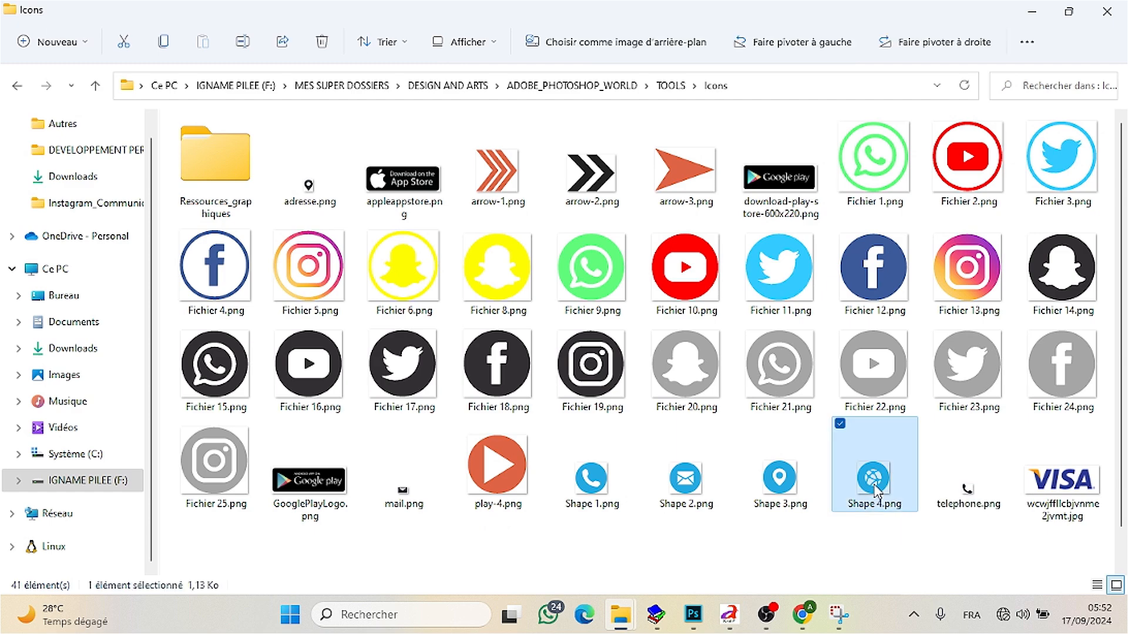
pyautogui.click(1068, 11)
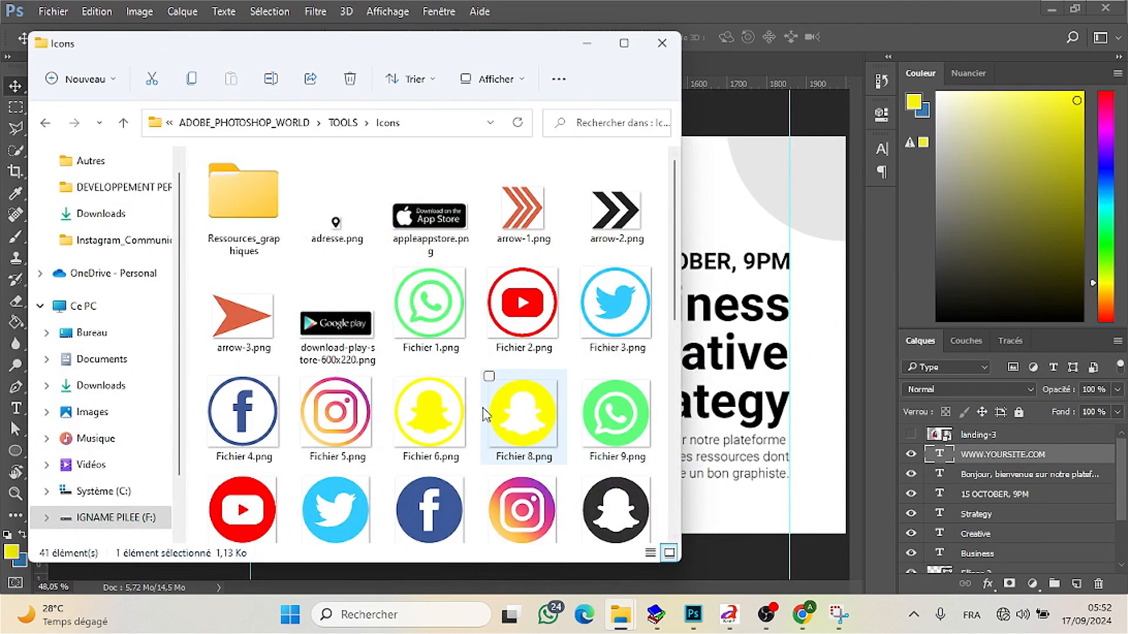
pyautogui.scroll(-5, 481, 401)
pyautogui.moveTo(430, 474); pyautogui.dragTo(722, 493)
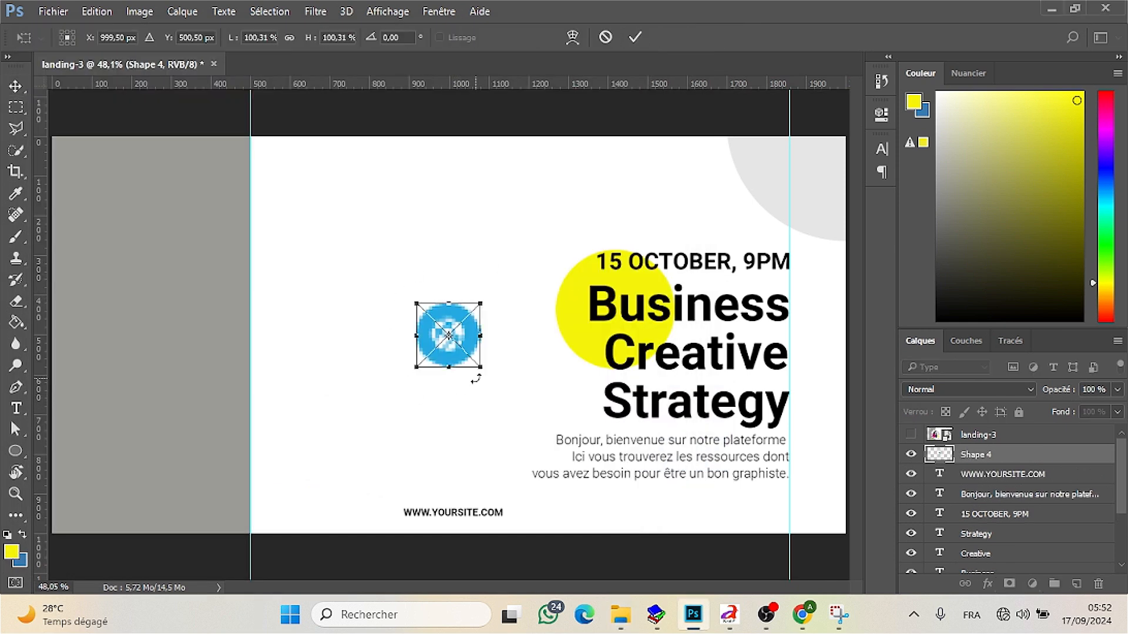
pyautogui.press('Return')
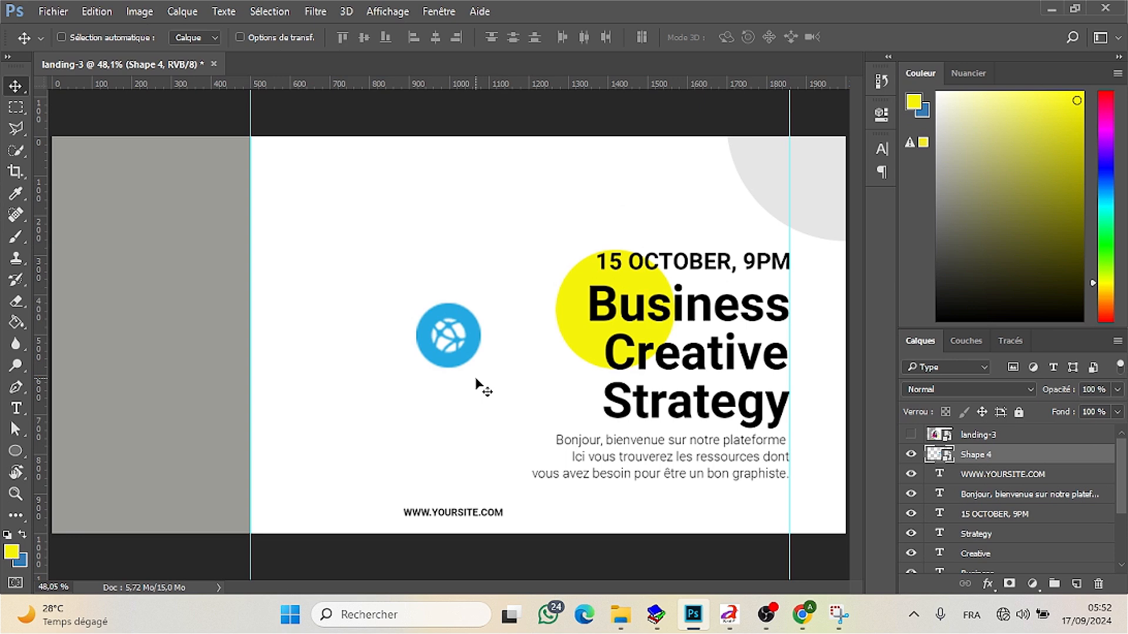
# Open the 1024 folder of color icons inside Ressources_graphiques, 1000+ Material Design Icons, within the Icons folder
pyautogui.hotkey('alt', 'Tab')
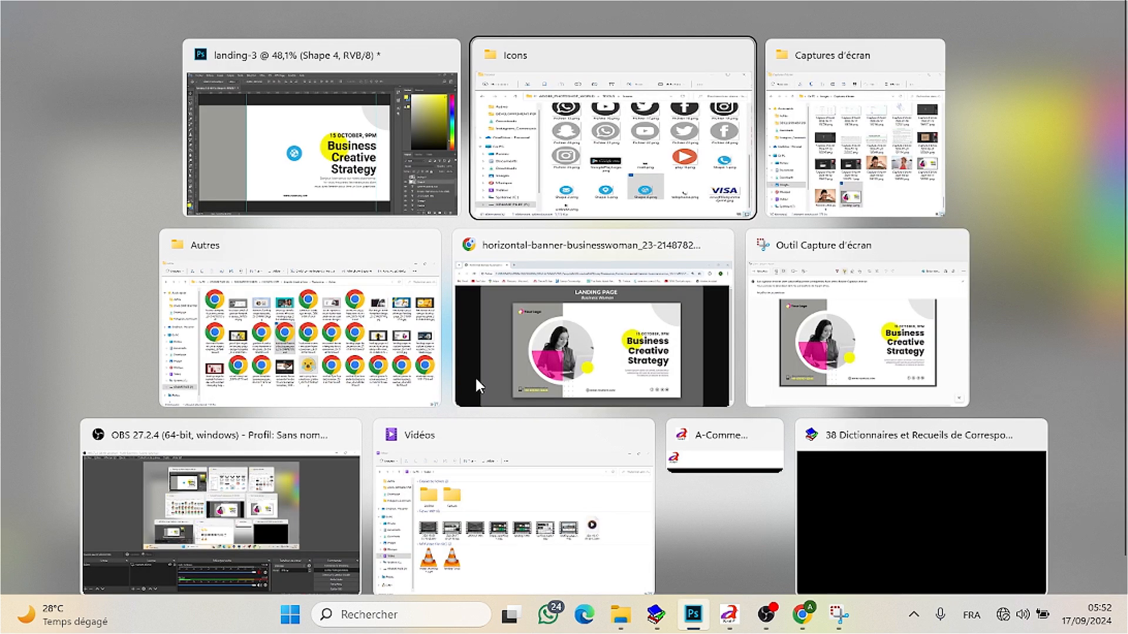
pyautogui.scroll(10, 521, 387)
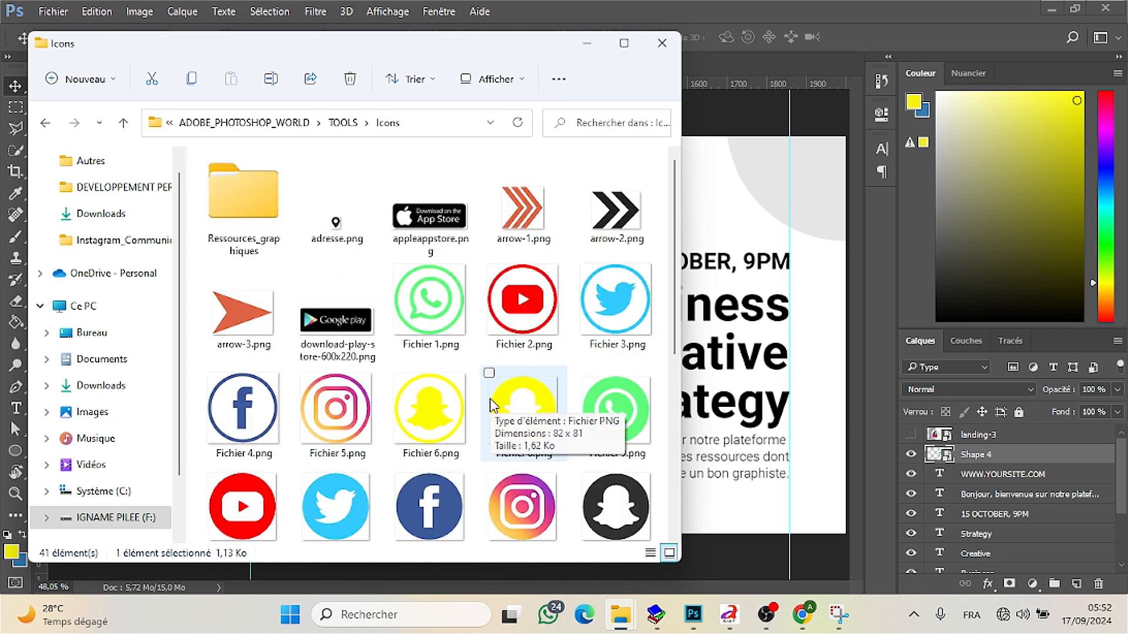
pyautogui.scroll(-10, 492, 405)
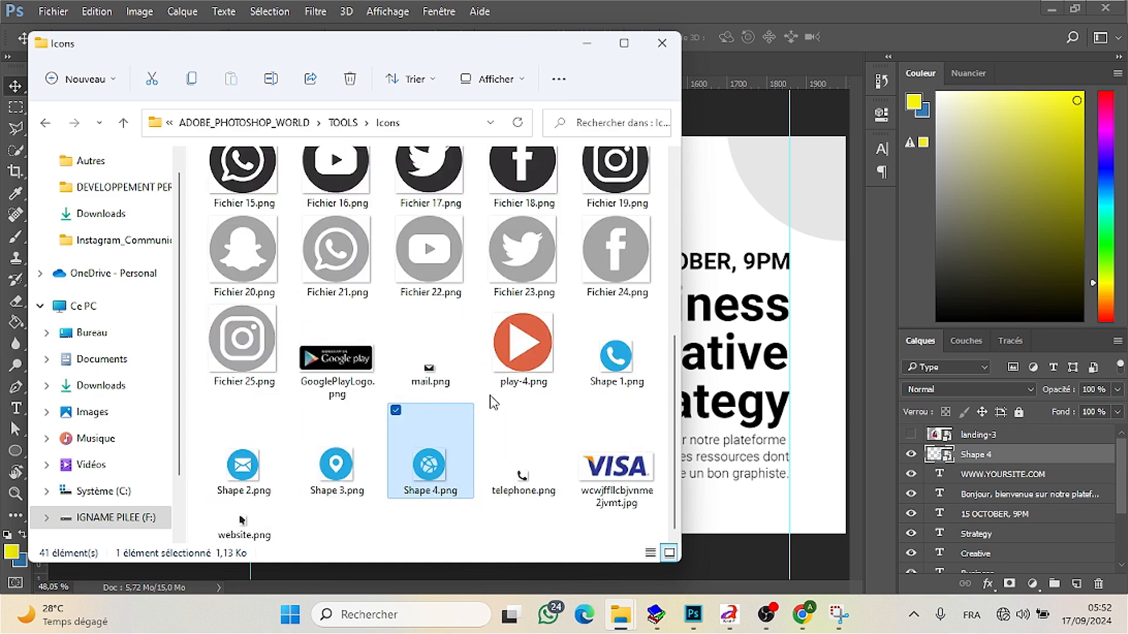
pyautogui.scroll(10, 492, 403)
pyautogui.doubleClick(234, 231)
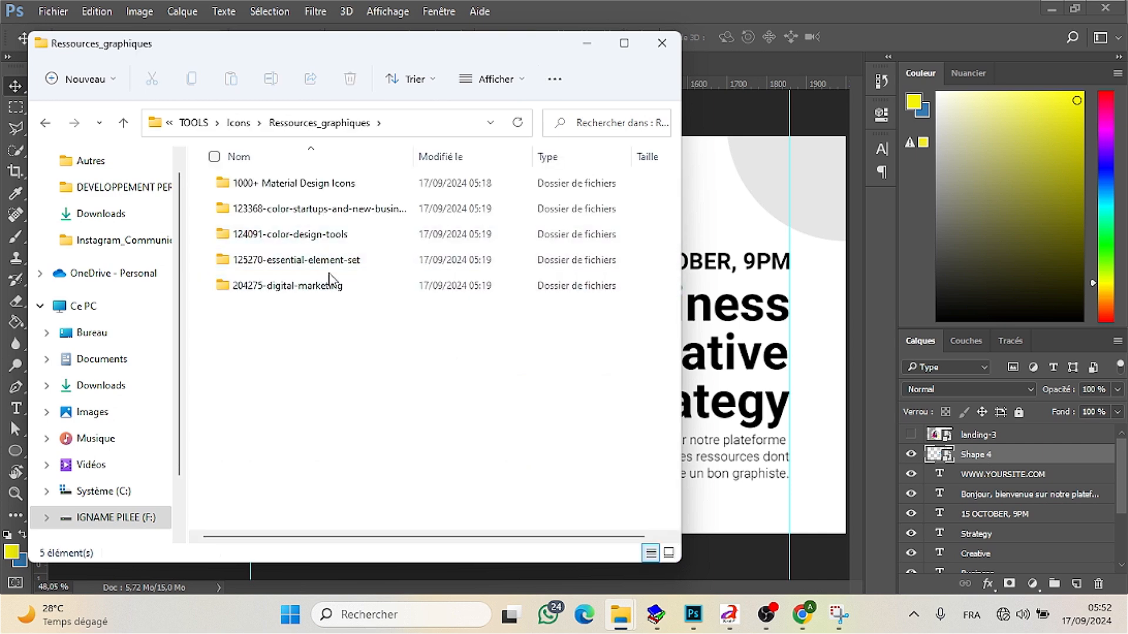
pyautogui.doubleClick(322, 187)
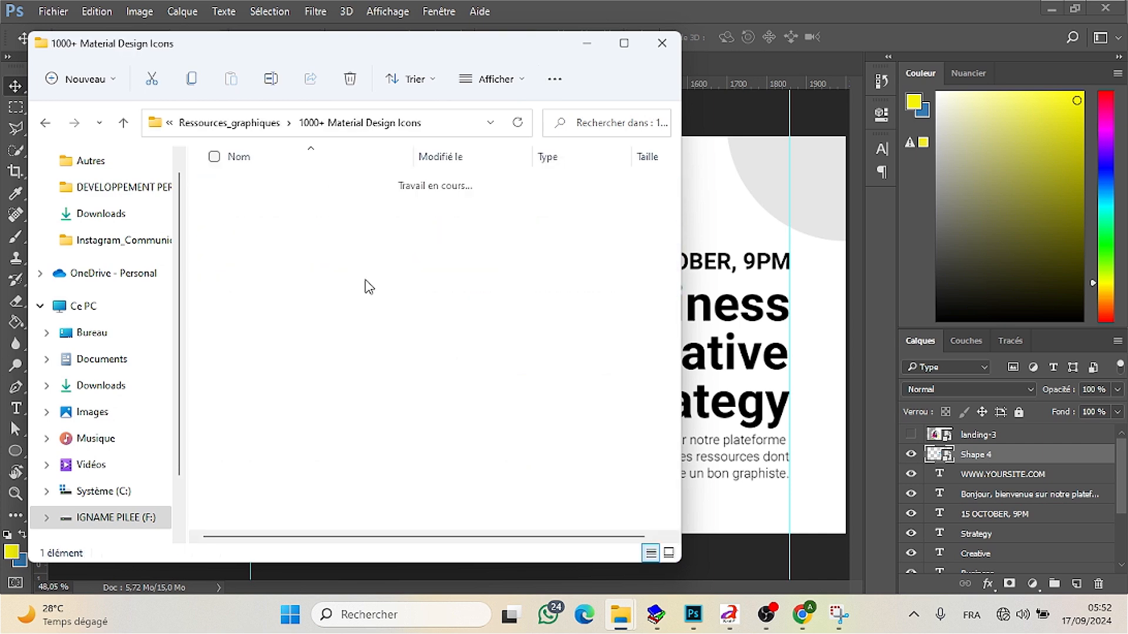
pyautogui.doubleClick(254, 183)
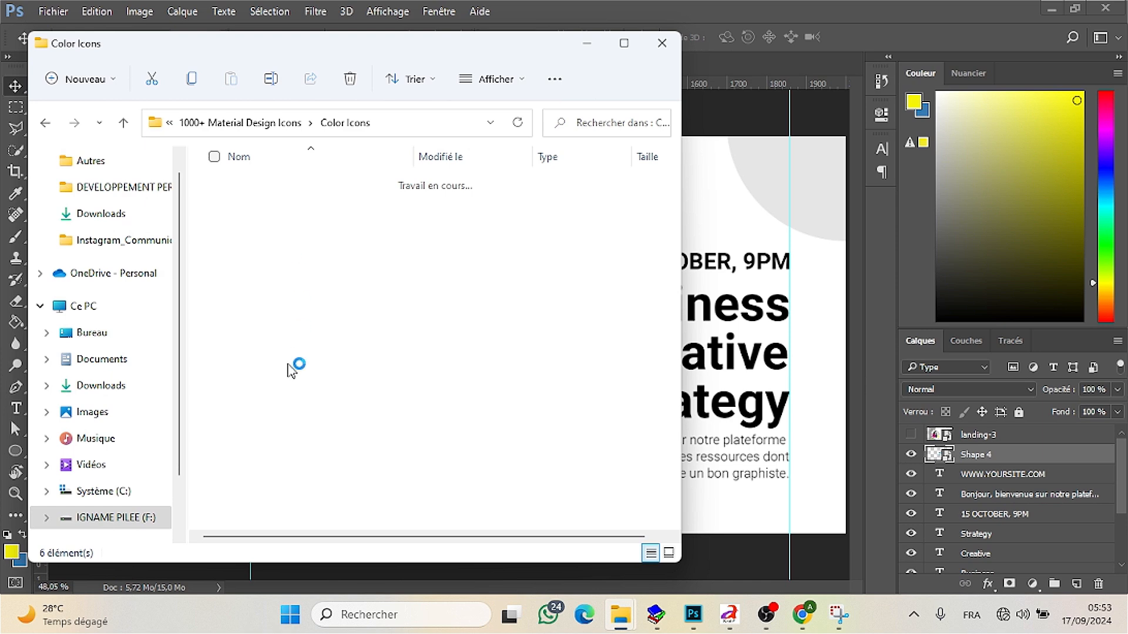
pyautogui.doubleClick(264, 311)
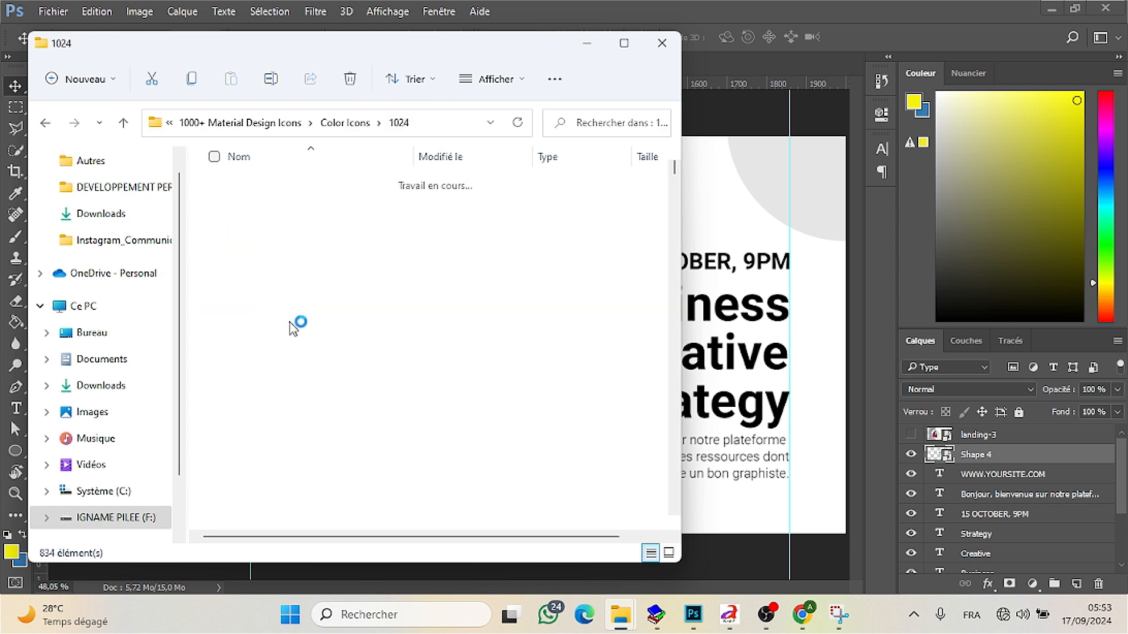
# Look through the 1024 color icon thumbnails for a suitable website icon, and return to the landing-3 document in Photoshop
pyautogui.scroll(-10, 316, 341)
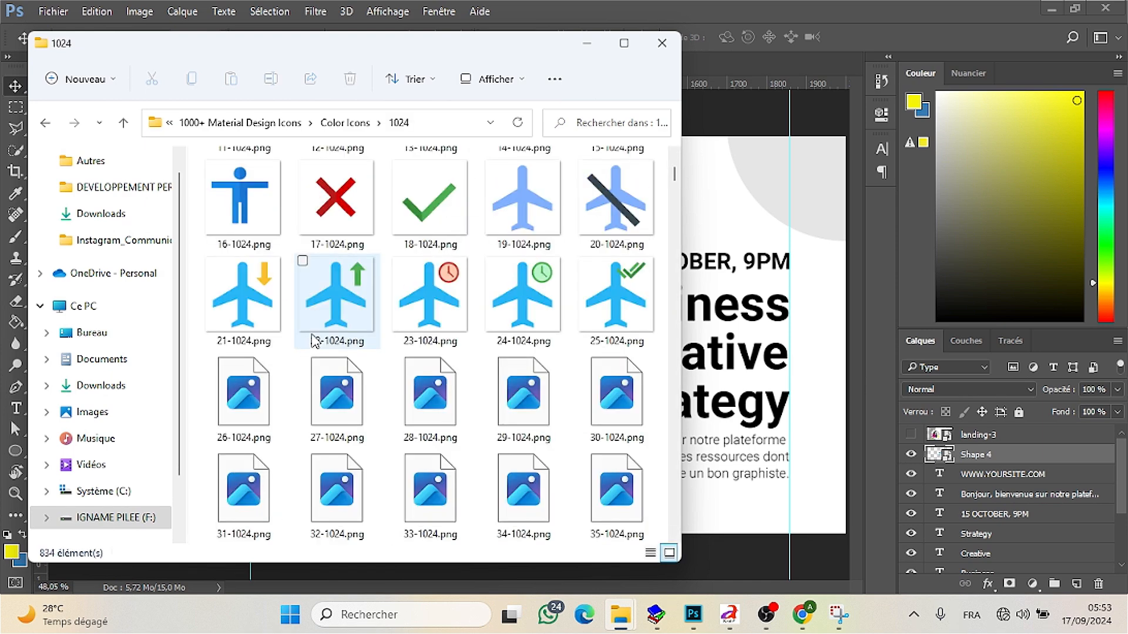
pyautogui.scroll(-12, 316, 341)
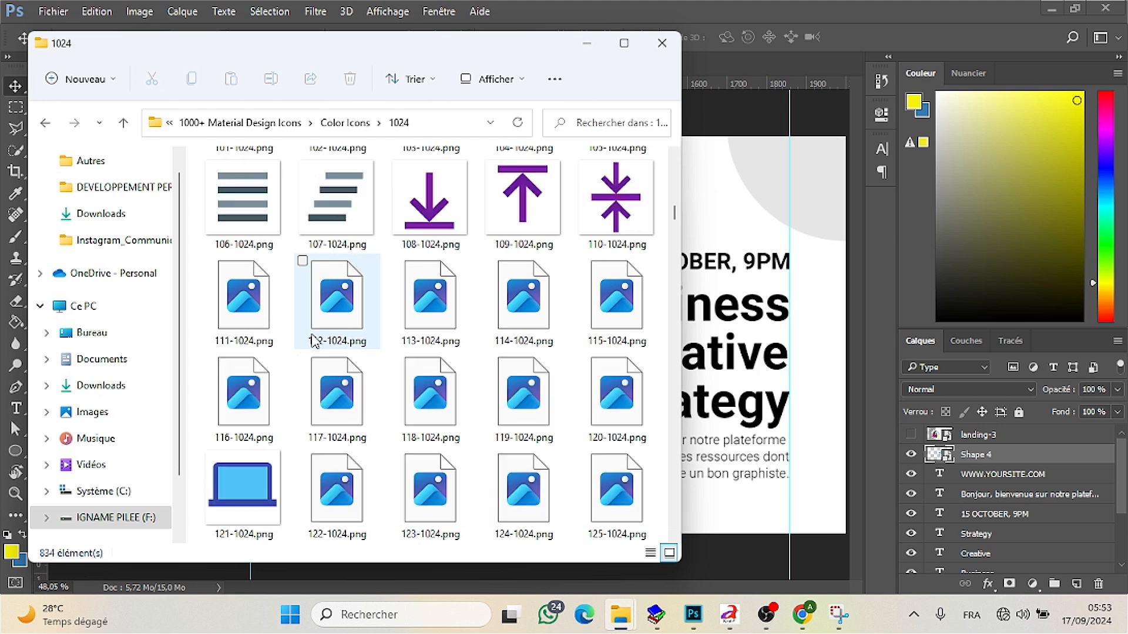
pyautogui.scroll(-12, 316, 341)
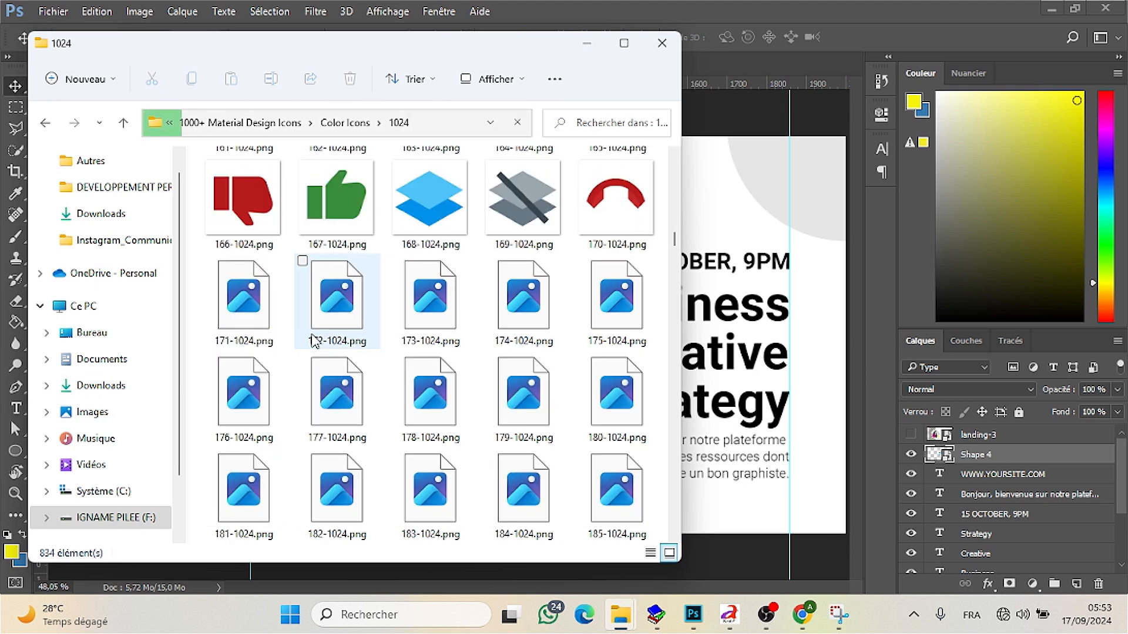
pyautogui.scroll(-12, 316, 341)
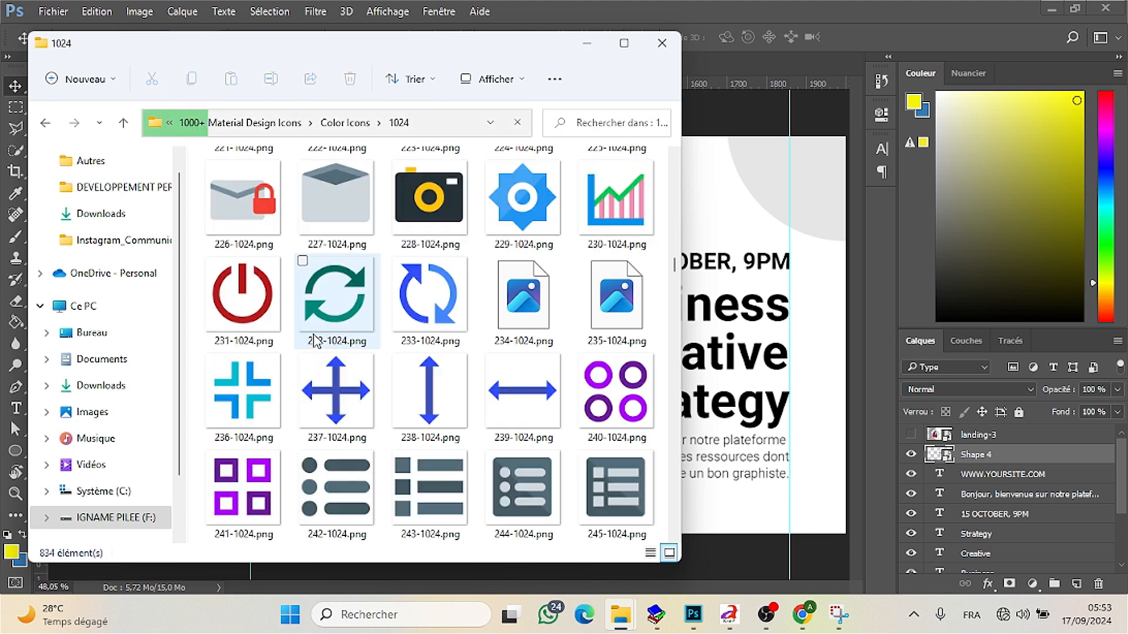
pyautogui.scroll(-9, 315, 341)
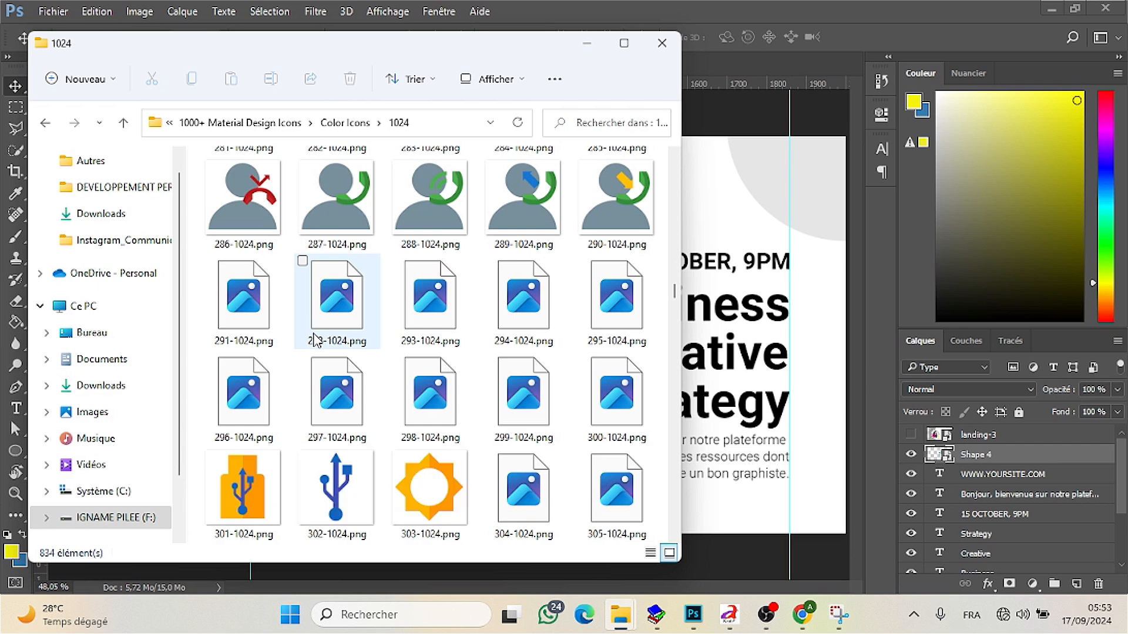
pyautogui.scroll(-18, 315, 340)
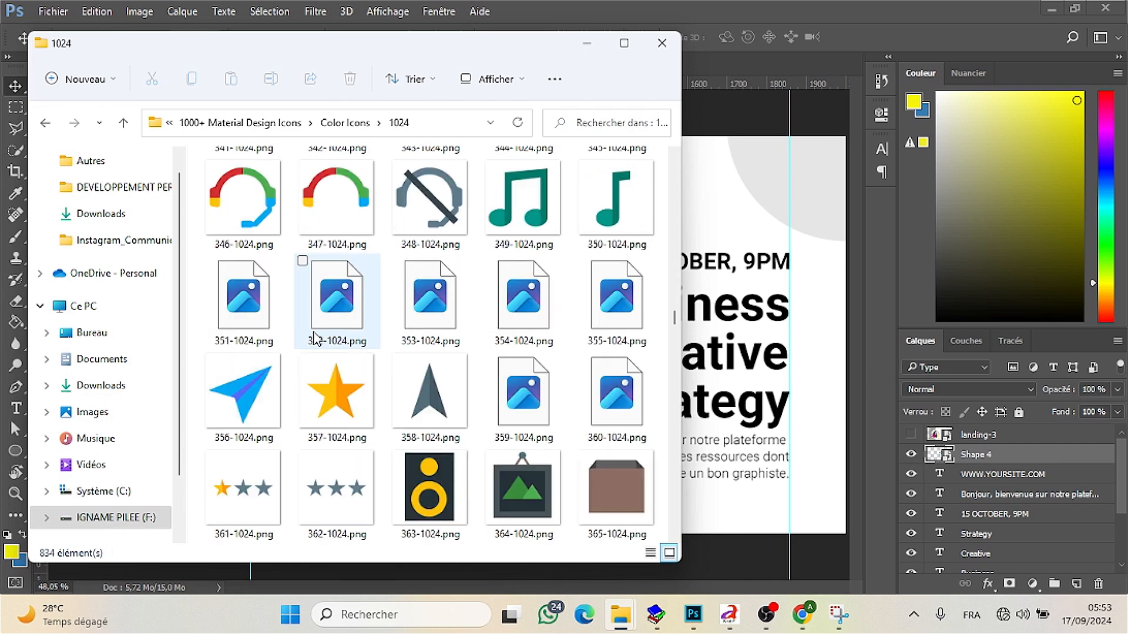
pyautogui.scroll(-12, 315, 339)
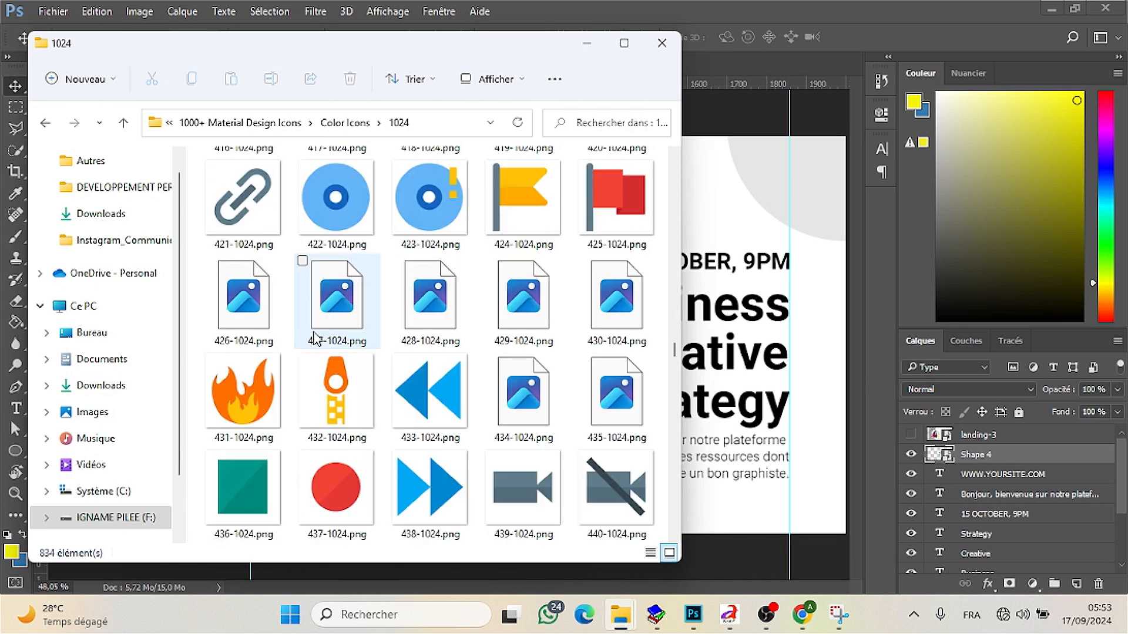
pyautogui.scroll(-18, 315, 339)
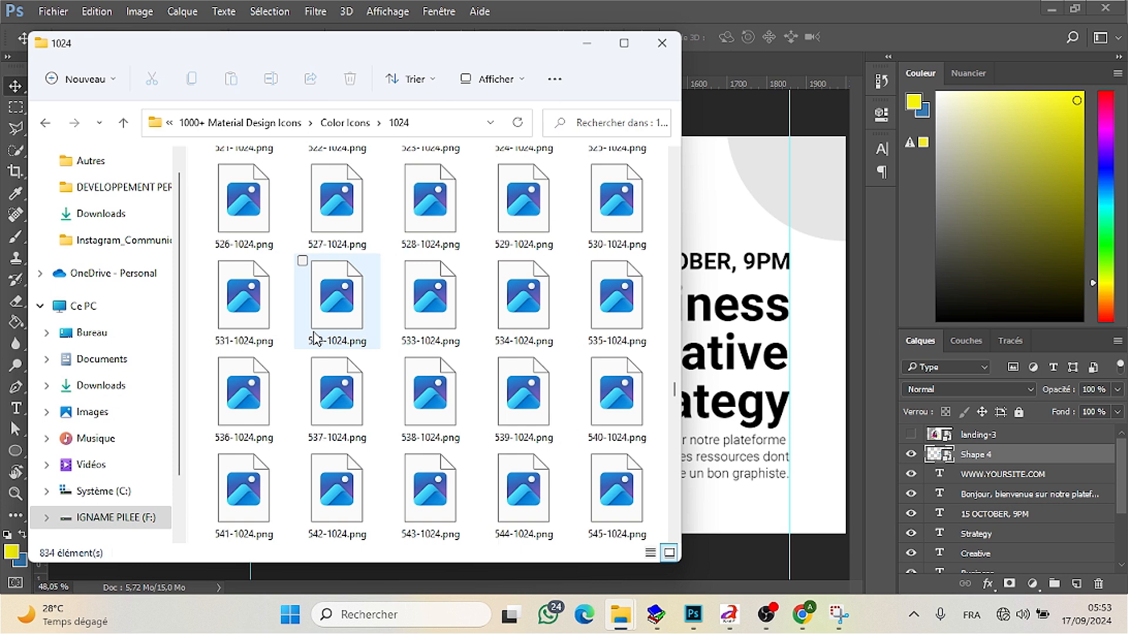
pyautogui.scroll(-15, 315, 339)
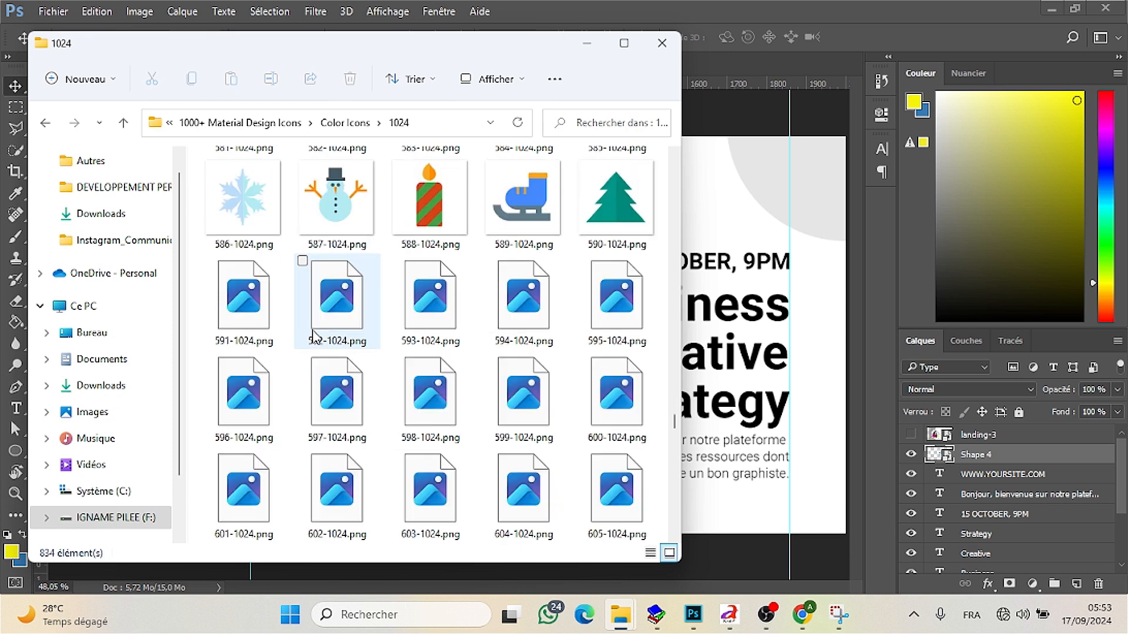
pyautogui.scroll(-9, 315, 339)
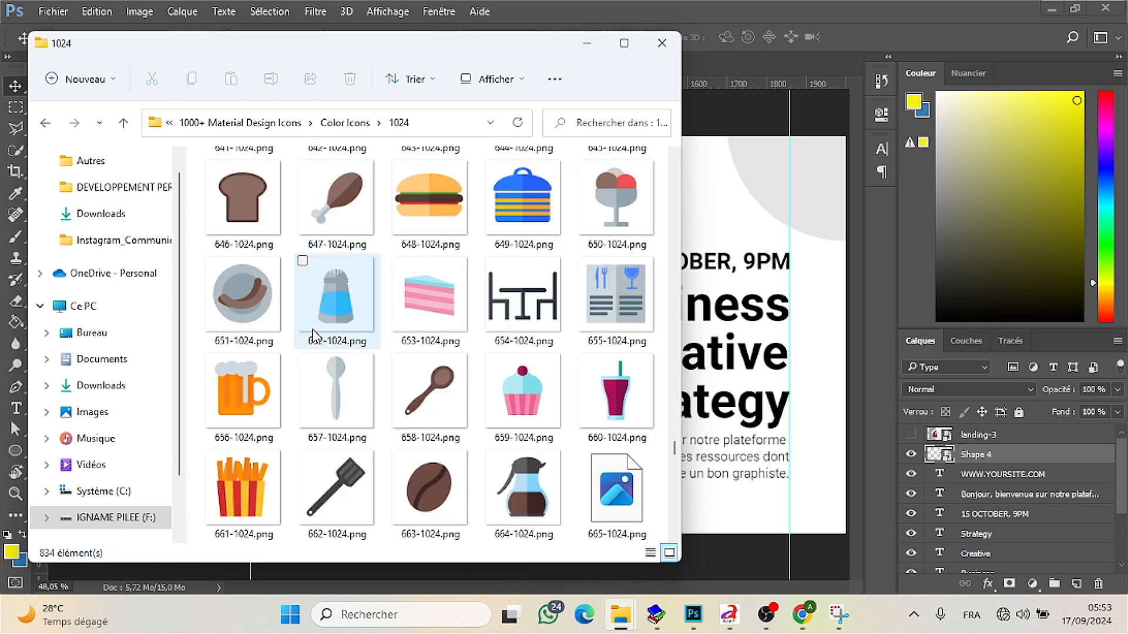
pyautogui.scroll(-12, 316, 334)
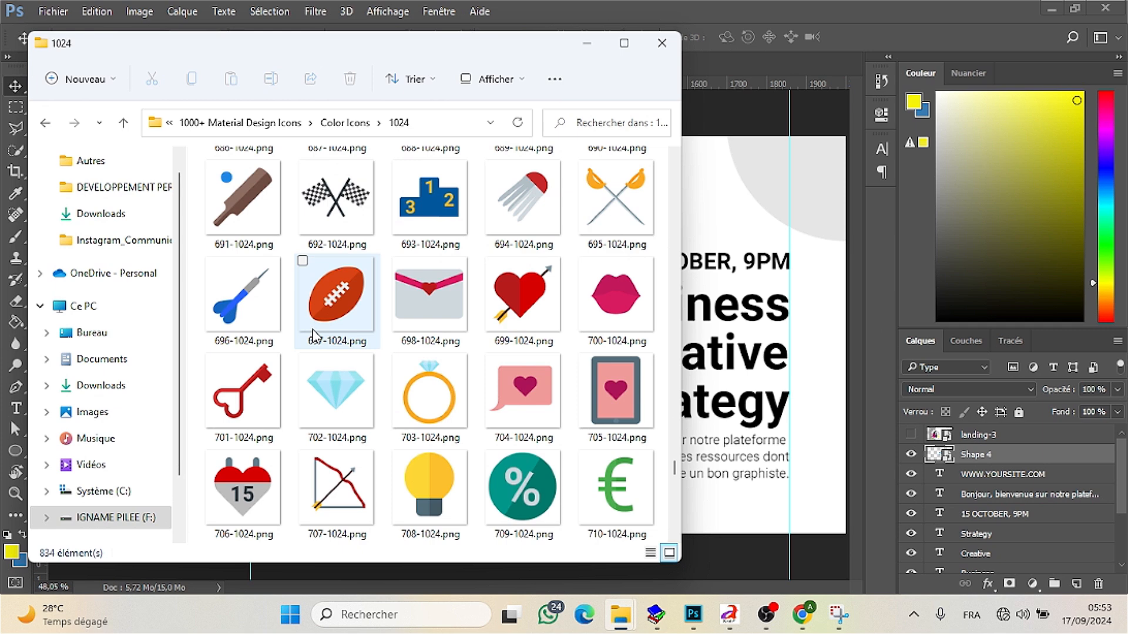
pyautogui.scroll(-13, 315, 335)
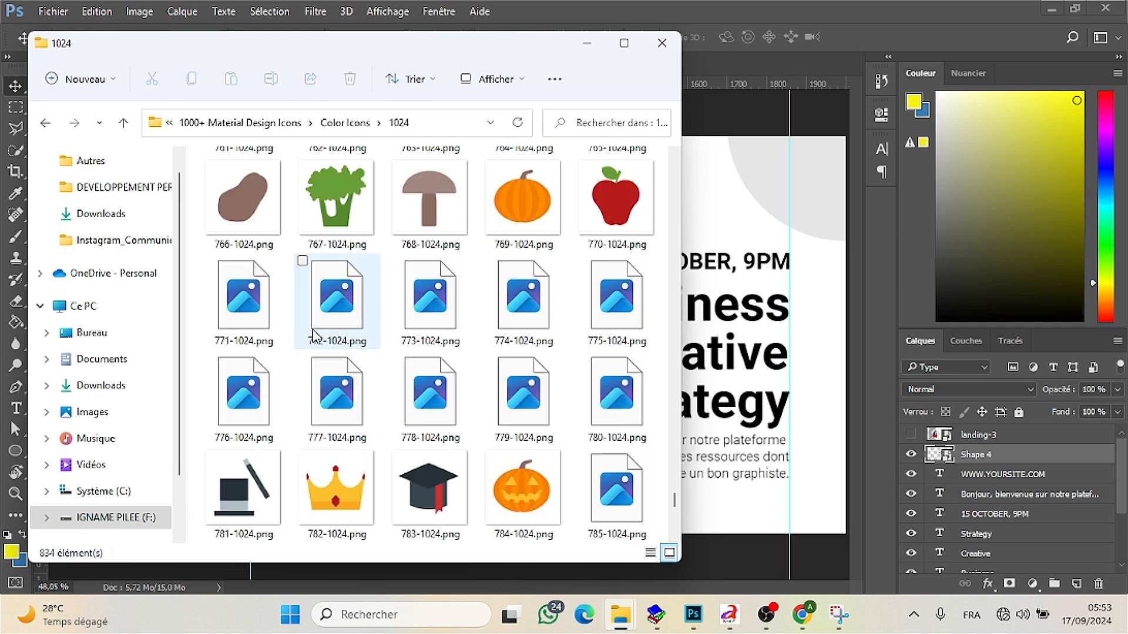
pyautogui.scroll(-9, 316, 335)
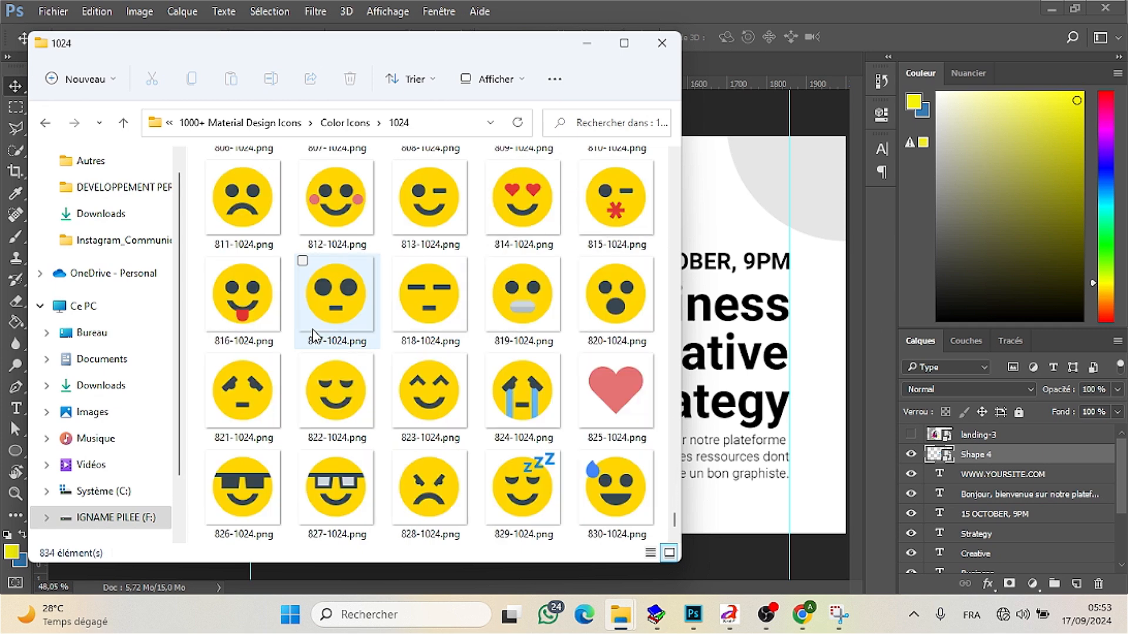
pyautogui.scroll(-1, 315, 335)
pyautogui.scroll(20, 316, 335)
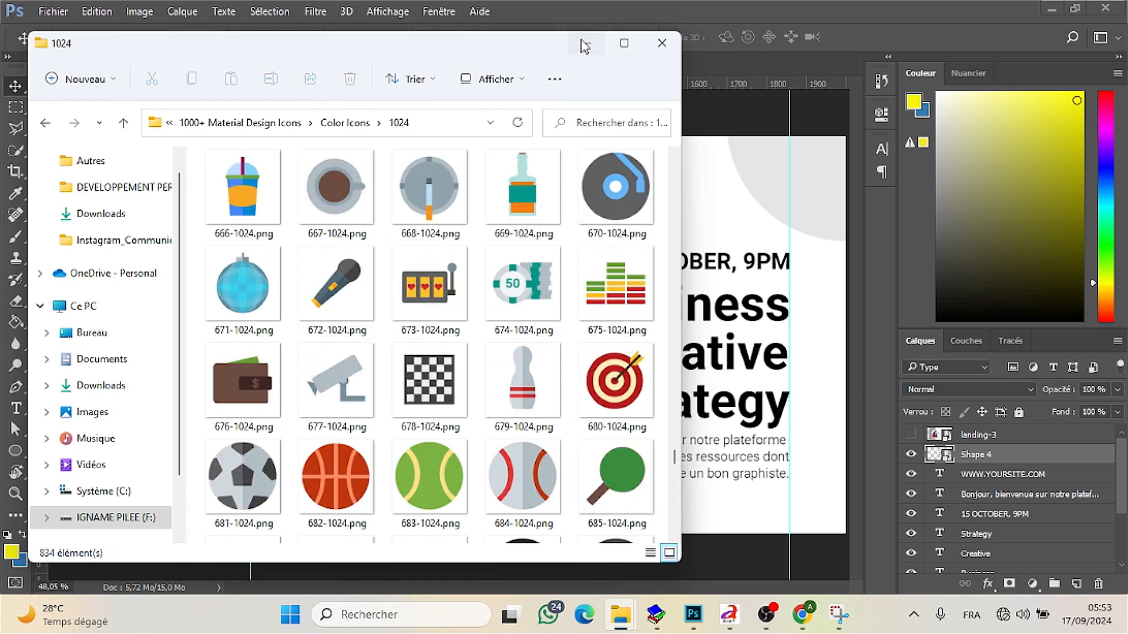
pyautogui.click(585, 46)
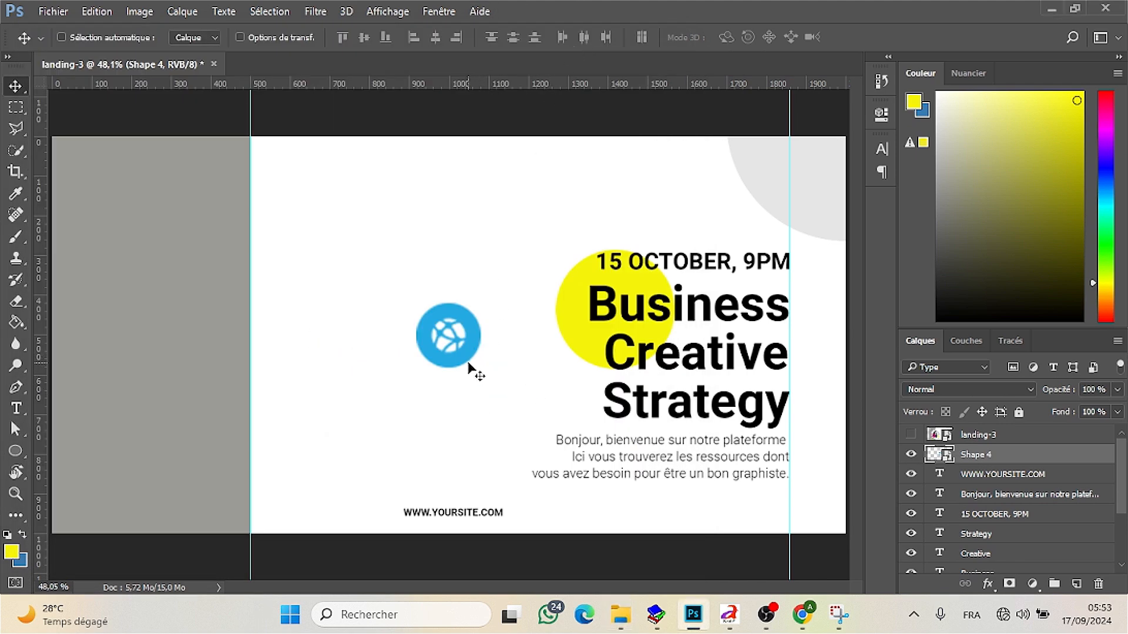
# Compare the placed Shape 4 globe icon with the website icon in the landing-3 reference
pyautogui.click(997, 476)
pyautogui.click(981, 457)
pyautogui.click(910, 436)
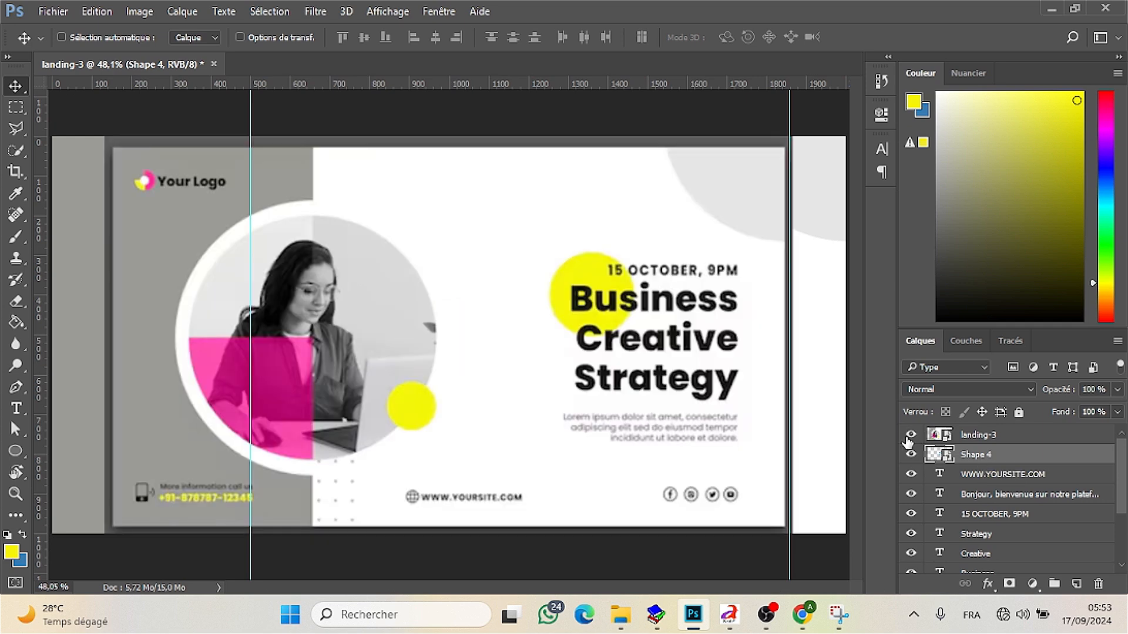
pyautogui.click(910, 435)
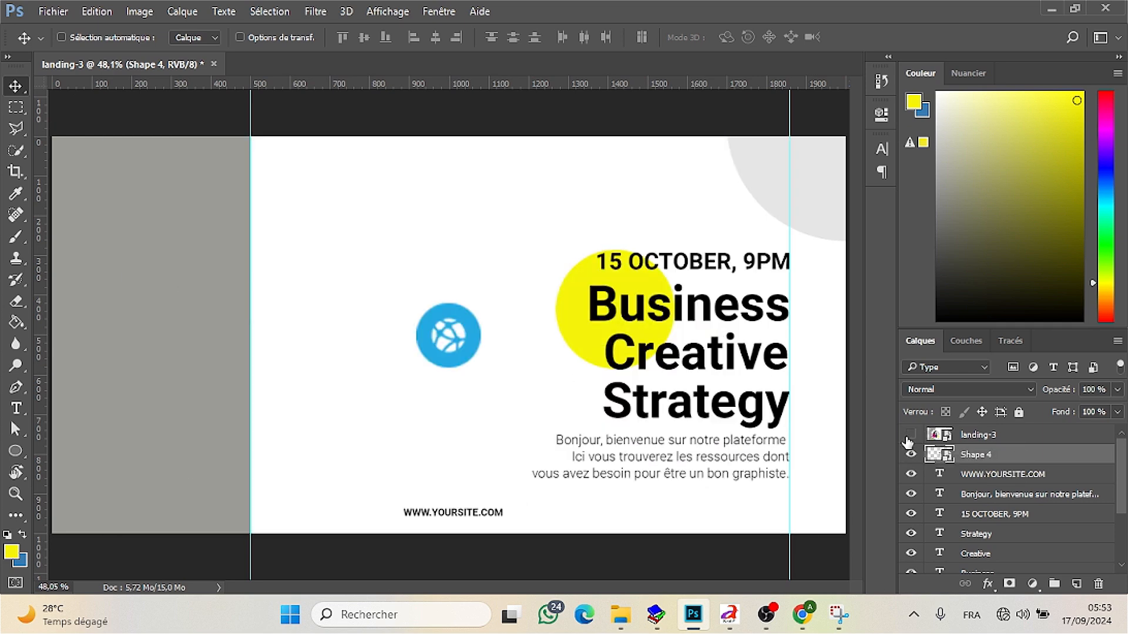
# Rasterize the Shape 4 globe icon layer and try loading its outline as a selection
pyautogui.rightClick(1005, 456)
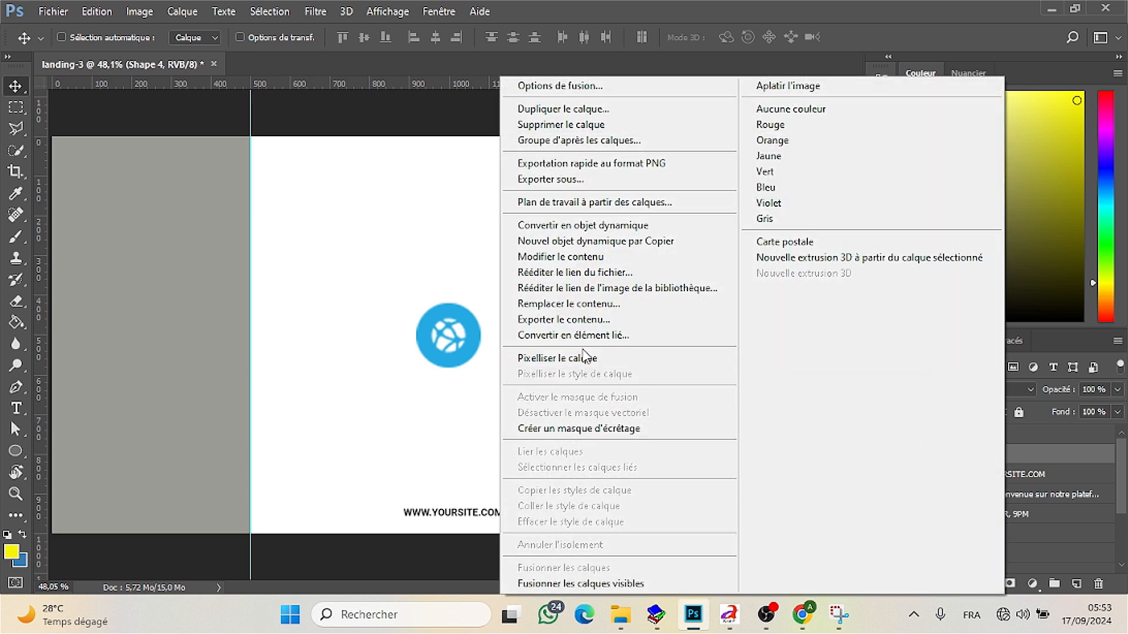
pyautogui.click(586, 360)
pyautogui.keyDown('ctrl'); pyautogui.click(940, 456); pyautogui.keyUp('ctrl')
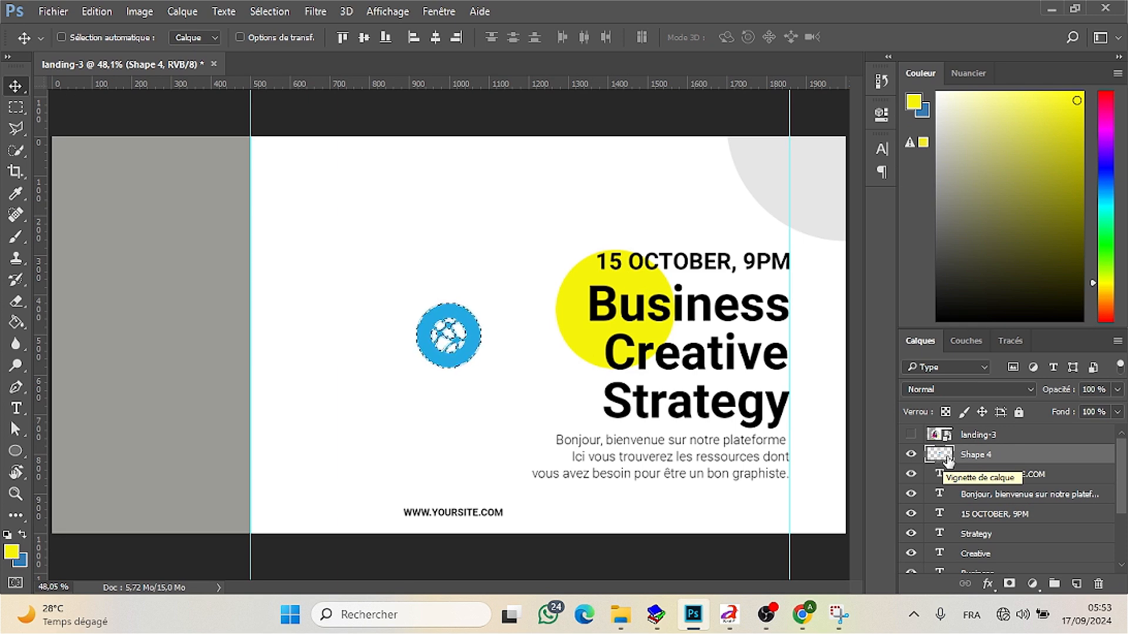
pyautogui.hotkey('ctrl', 'd')
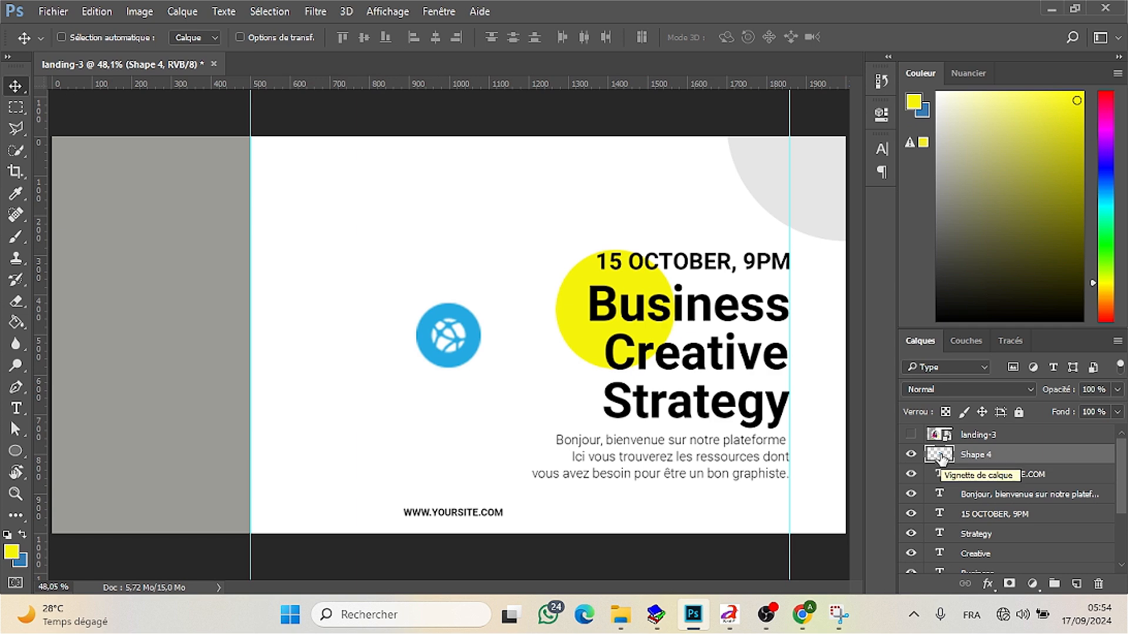
# Load the Shape 4 icon's outline as a selection and set the foreground color to 000000
pyautogui.press('ctrl')
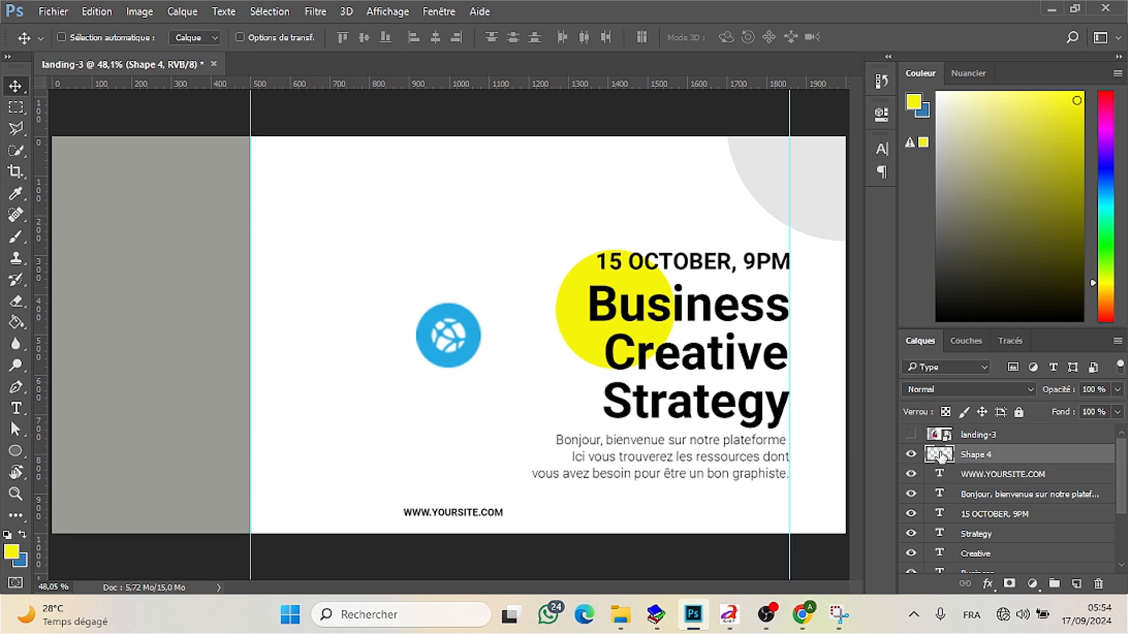
pyautogui.keyDown('ctrl'); pyautogui.click(938, 457); pyautogui.keyUp('ctrl')
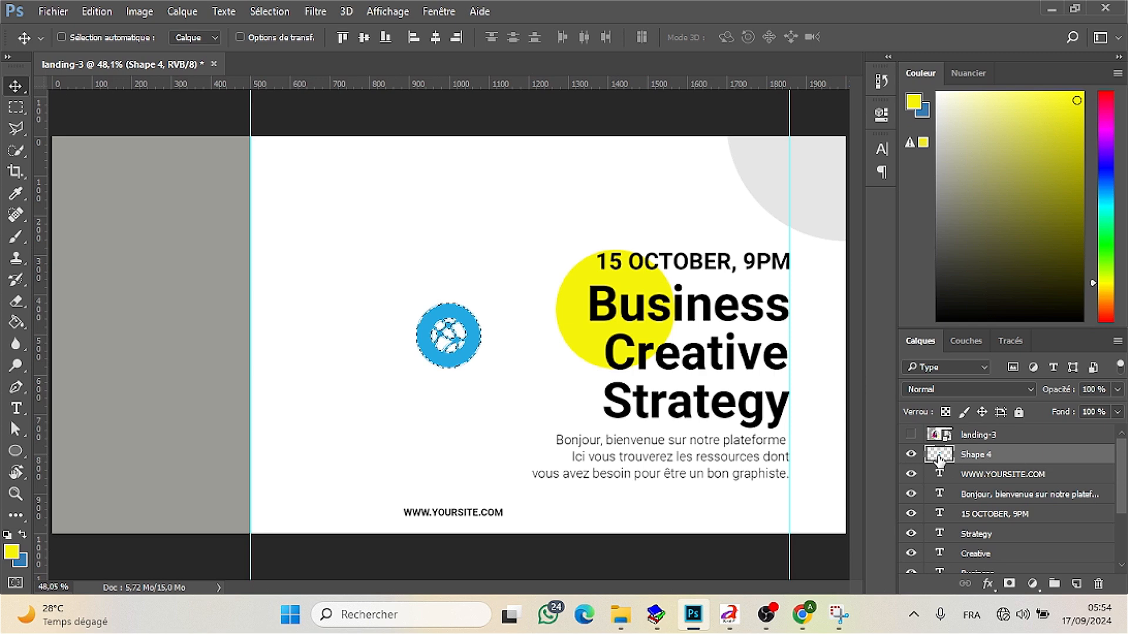
pyautogui.click(12, 555)
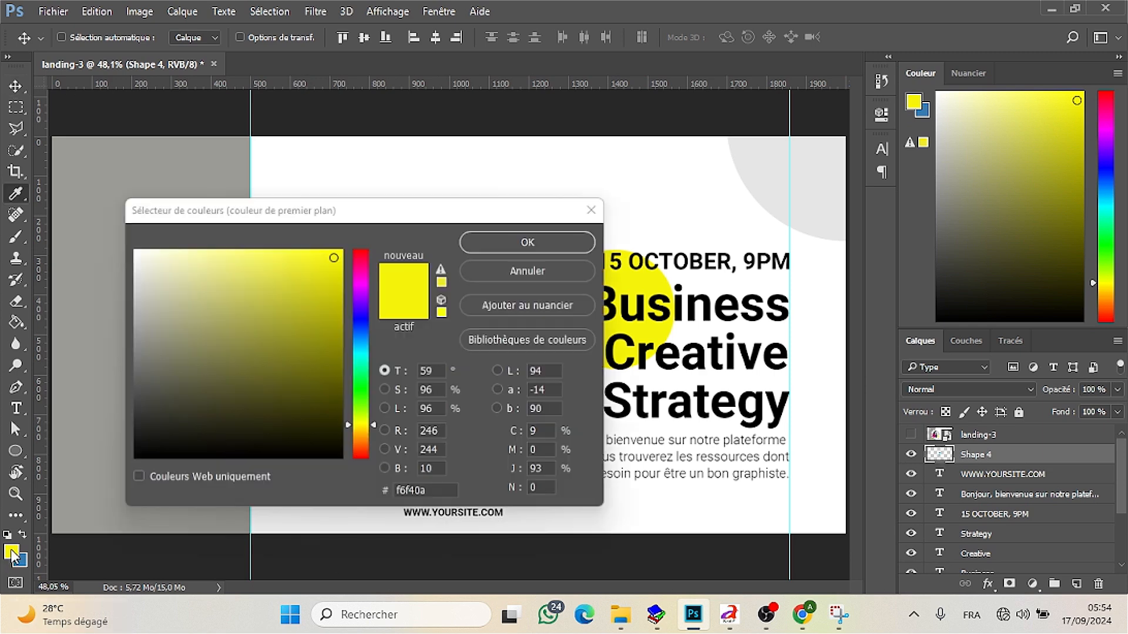
pyautogui.write('000000')
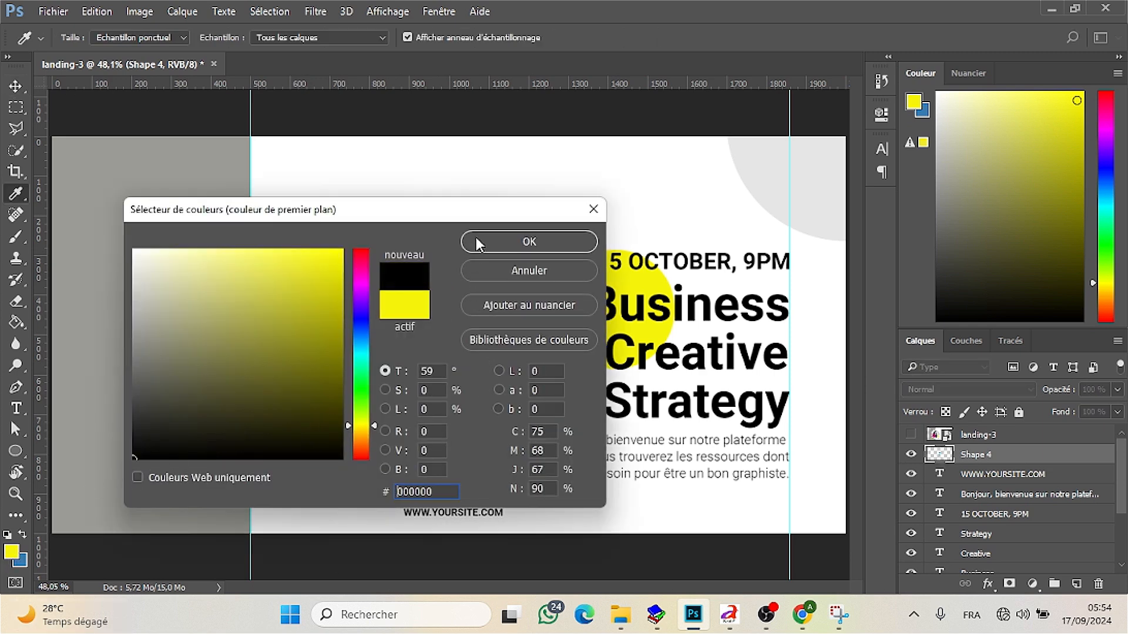
pyautogui.click(477, 242)
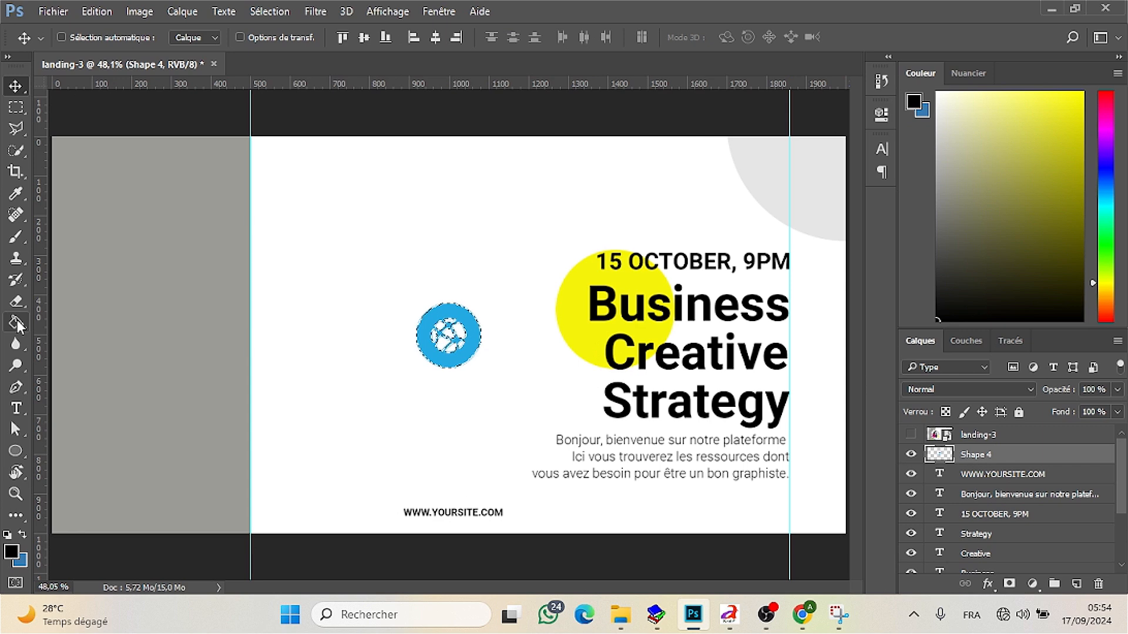
# Fill the selected blue area of the globe icon with the foreground color using the Paint Bucket, and deselect
pyautogui.click(18, 322)
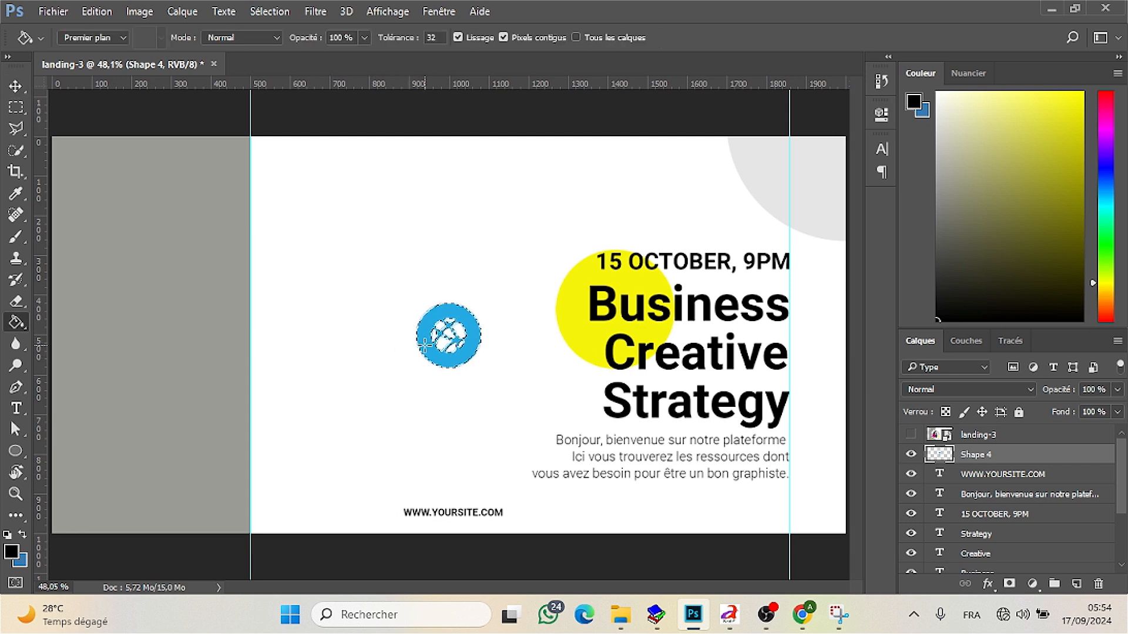
pyautogui.click(419, 344)
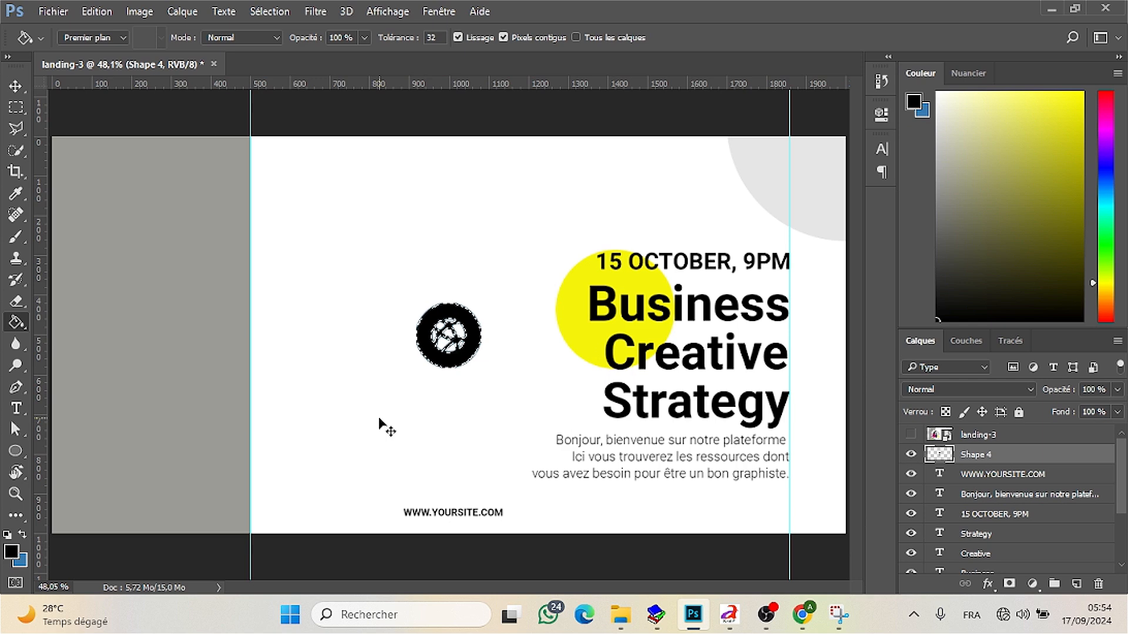
pyautogui.hotkey('ctrl', 'd')
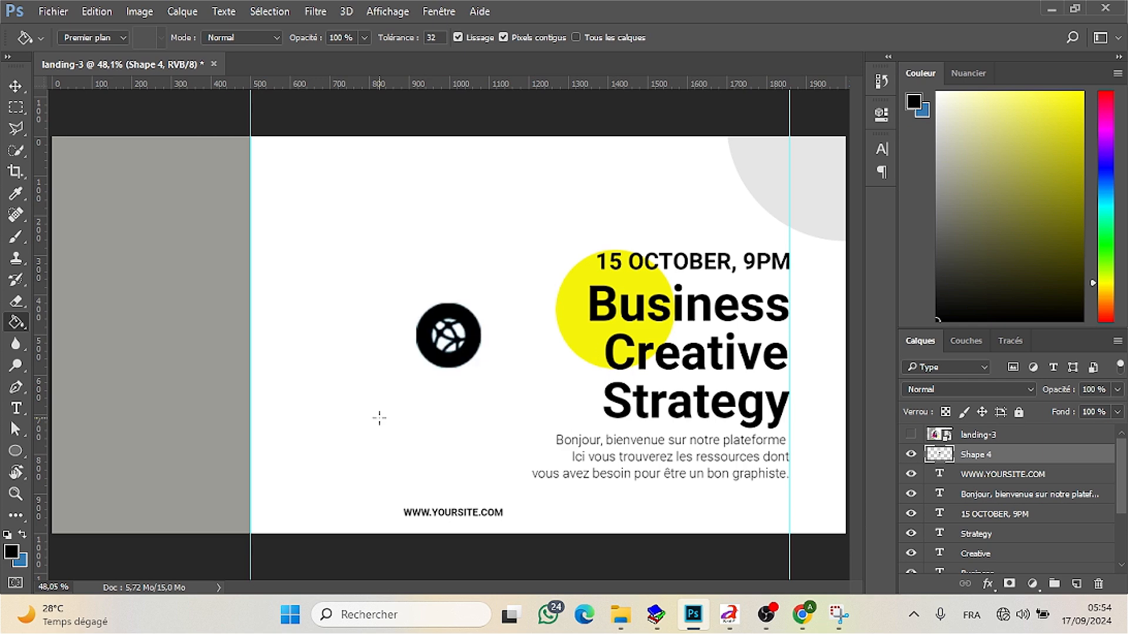
# Scale the black globe icon down to less than half its size and place it just before the website address
pyautogui.hotkey('ctrl', 't')
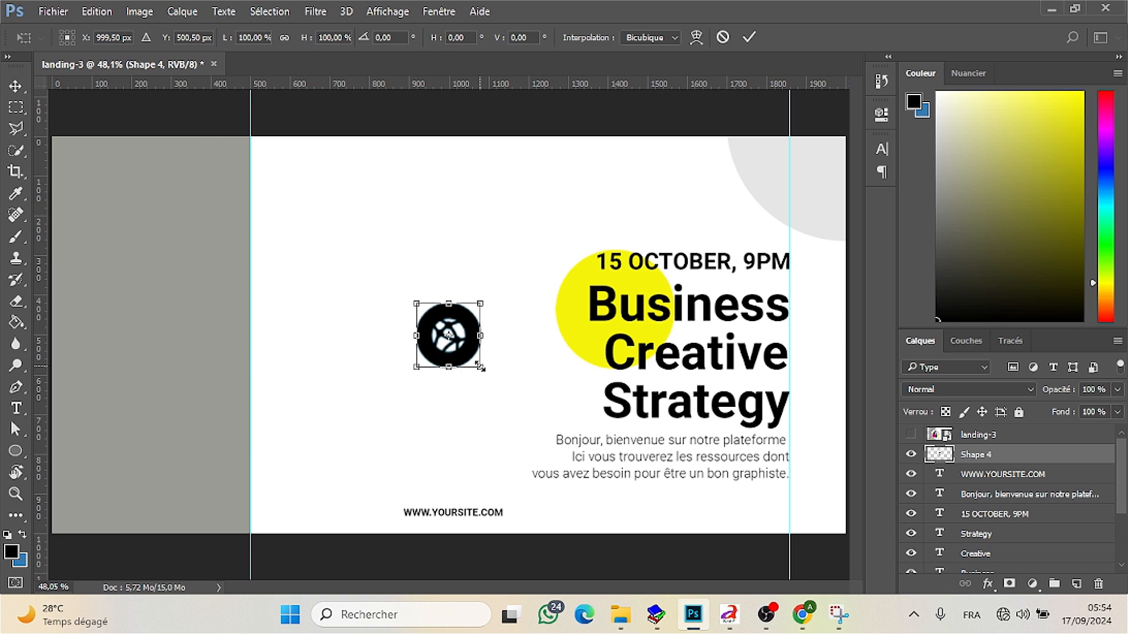
pyautogui.moveTo(479, 368); pyautogui.dragTo(448, 328)
pyautogui.press('Return')
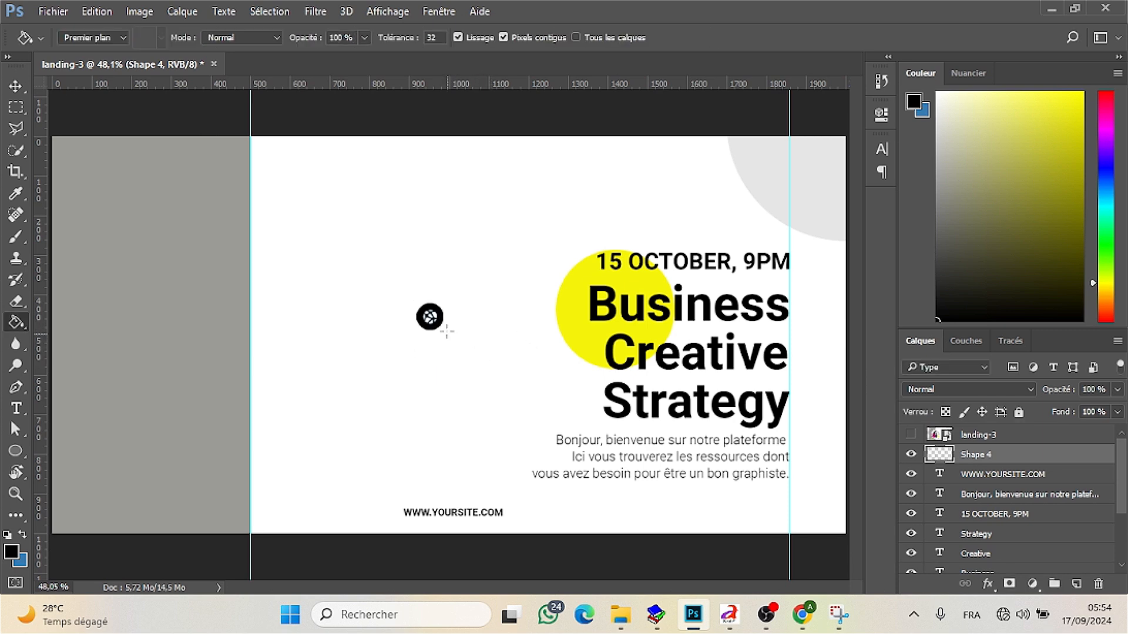
pyautogui.click(15, 87)
pyautogui.moveTo(427, 321); pyautogui.dragTo(384, 512)
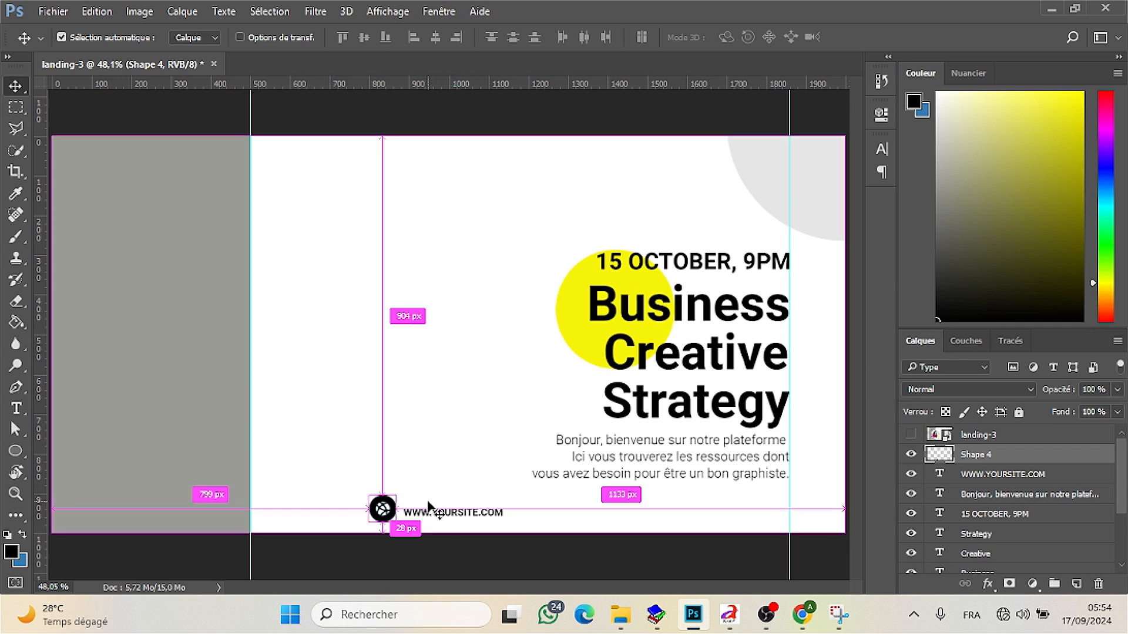
# Shrink the globe icon slightly and nudge it down and right until it lines up with the website address
pyautogui.hotkey('ctrl', 't')
pyautogui.moveTo(398, 524); pyautogui.dragTo(393, 519)
pyautogui.press('Return')
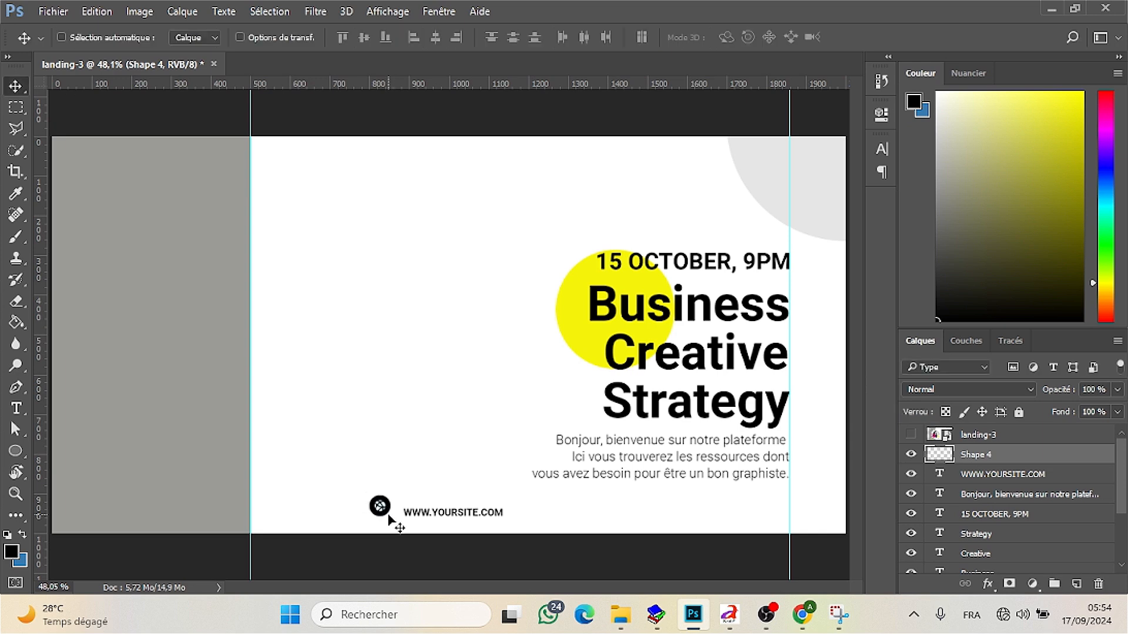
pyautogui.press('Down')
pyautogui.press('Down')
pyautogui.press('Down')
pyautogui.press('Down')
pyautogui.press('Down')
pyautogui.press('Down')
pyautogui.press('Down')
pyautogui.press('Down')
pyautogui.press('Right')
pyautogui.press('Right')
pyautogui.press('Right')
pyautogui.press('Right')
pyautogui.press('Right')
pyautogui.press('Right')
pyautogui.press('Right')
pyautogui.press('Right')
pyautogui.press('Right')
pyautogui.press('Right')
pyautogui.press('Right')
pyautogui.press('Right')
pyautogui.press('Right')
pyautogui.press('Right')
pyautogui.press('Right')
pyautogui.press('Right')
pyautogui.press('Down')
pyautogui.press('Down')
pyautogui.press('Down')
pyautogui.press('Down')
# Check the social icons in the landing-3 reference, then switch to File Explorer and browse the TOOLS > Icons folder for social media icons
pyautogui.click(910, 435)
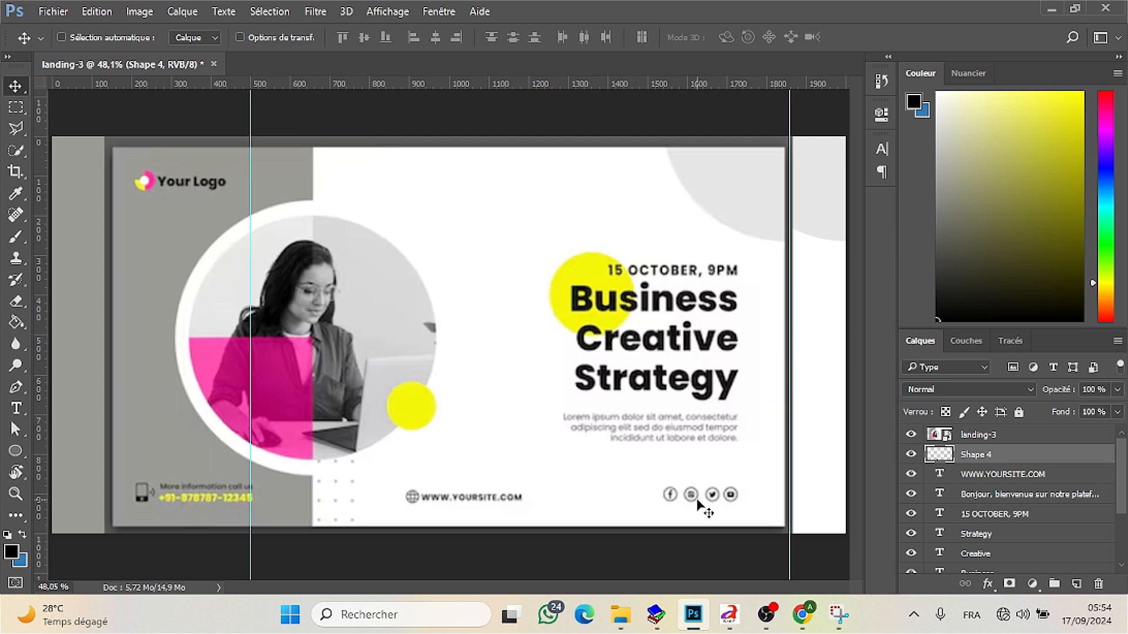
pyautogui.click(911, 438)
pyautogui.hotkey('alt', 'Tab')
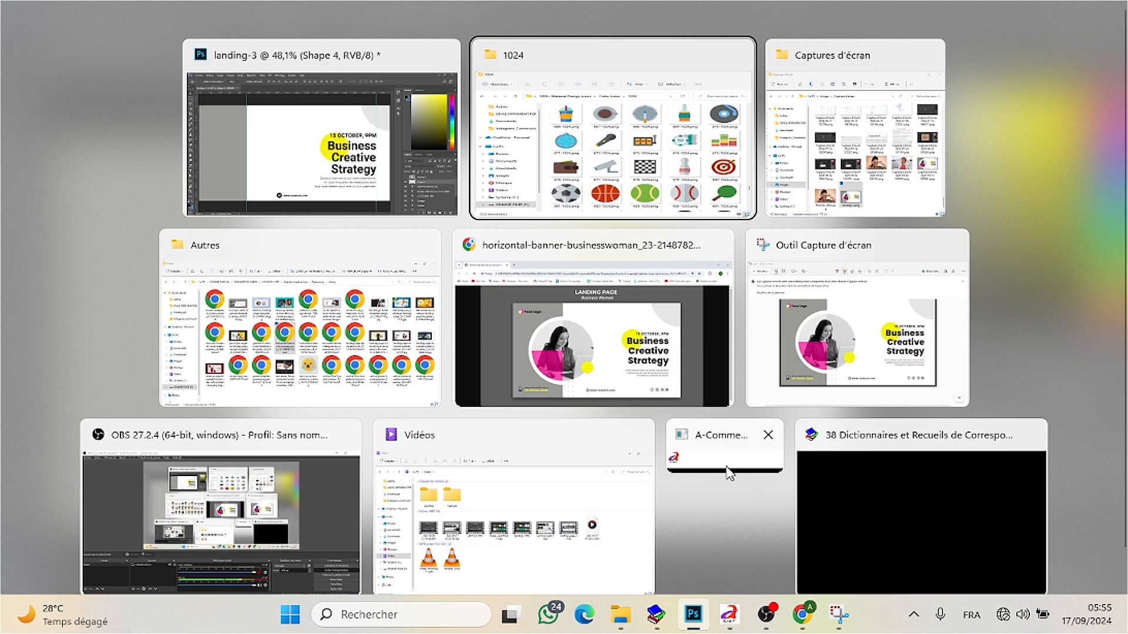
pyautogui.press('Tab')
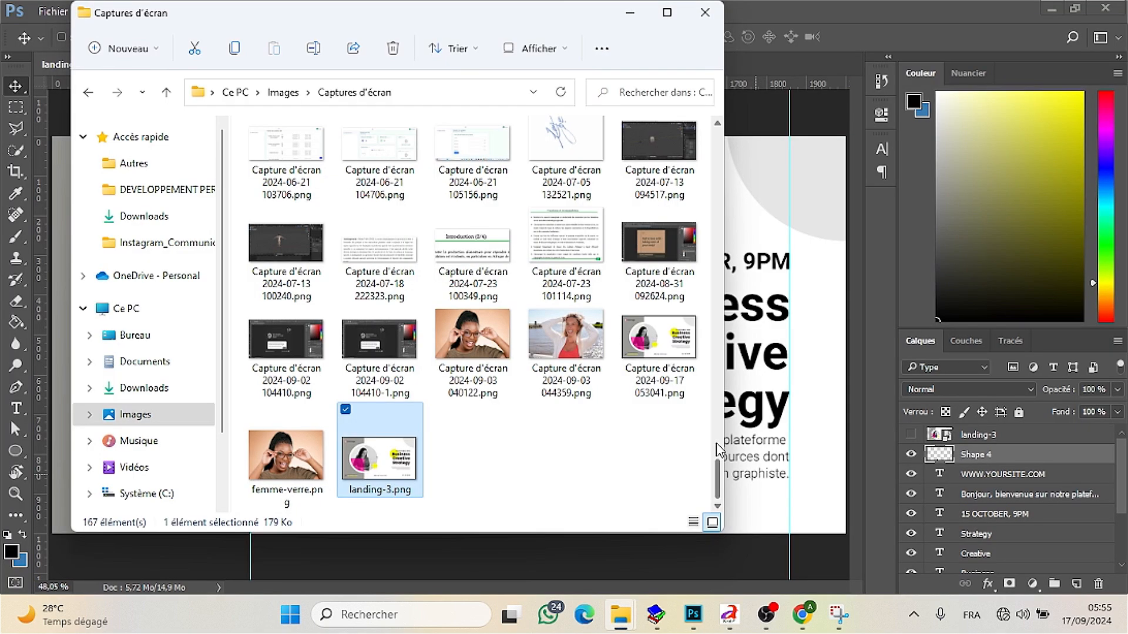
pyautogui.hotkey('alt', 'Tab')
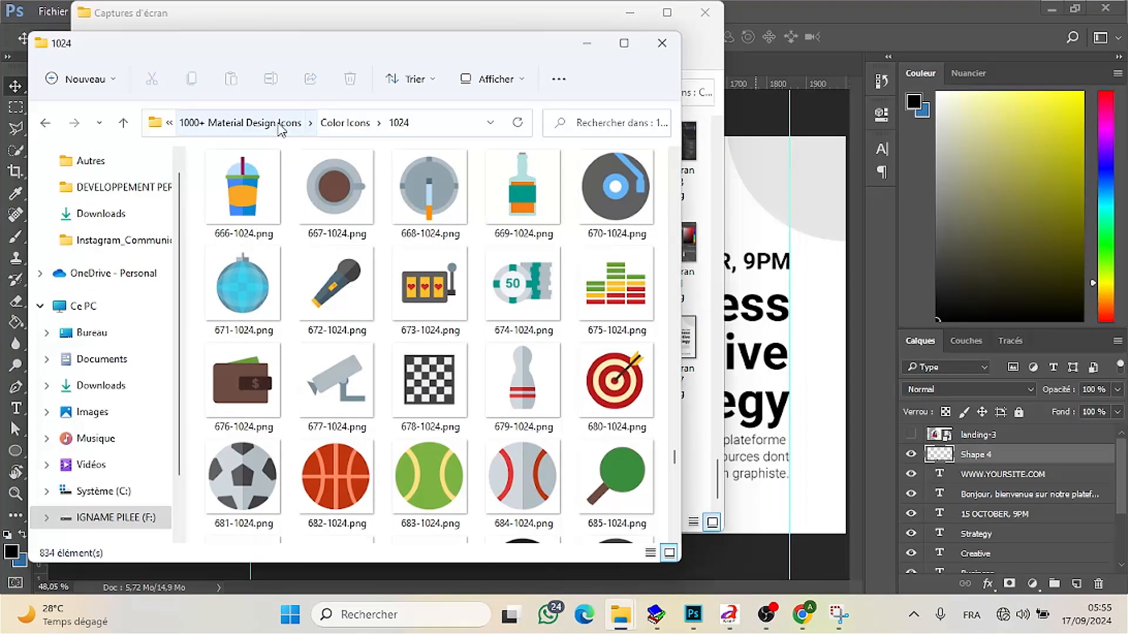
pyautogui.click(232, 125)
pyautogui.click(268, 133)
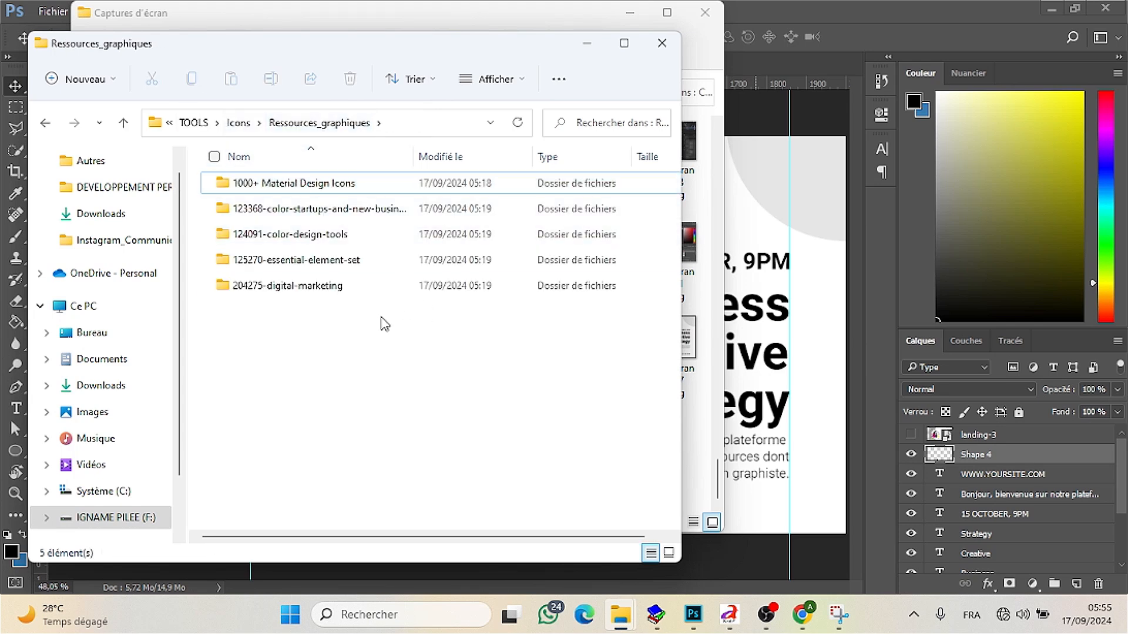
pyautogui.click(241, 123)
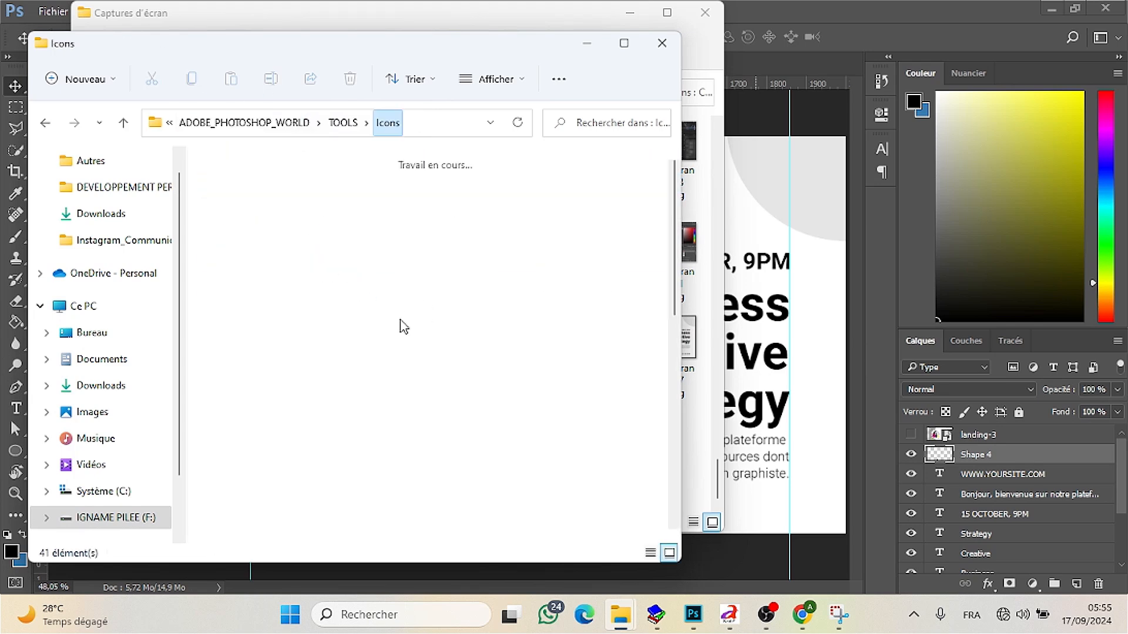
pyautogui.scroll(-3, 546, 336)
pyautogui.scroll(3, 547, 336)
pyautogui.scroll(-3, 517, 329)
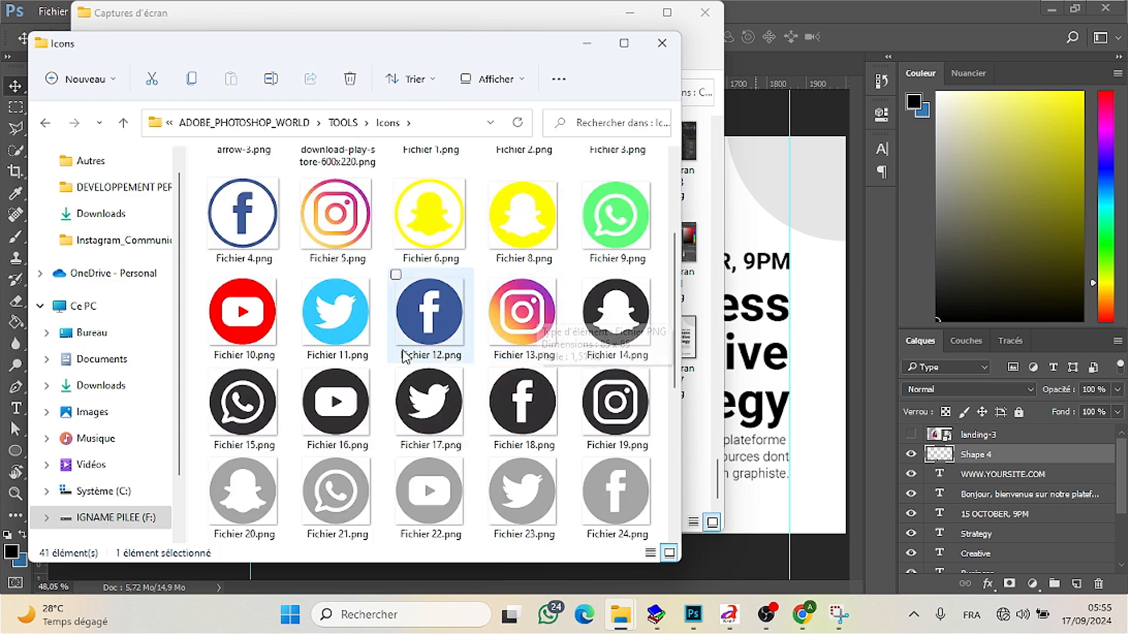
pyautogui.scroll(3, 317, 334)
# Place the icon files Fichier 2, Fichier 3, Fichier 4 and Fichier 5 together into the landing-3 document at their default size
pyautogui.click(267, 405)
pyautogui.keyDown('ctrl'); pyautogui.click(322, 416); pyautogui.keyUp('ctrl')
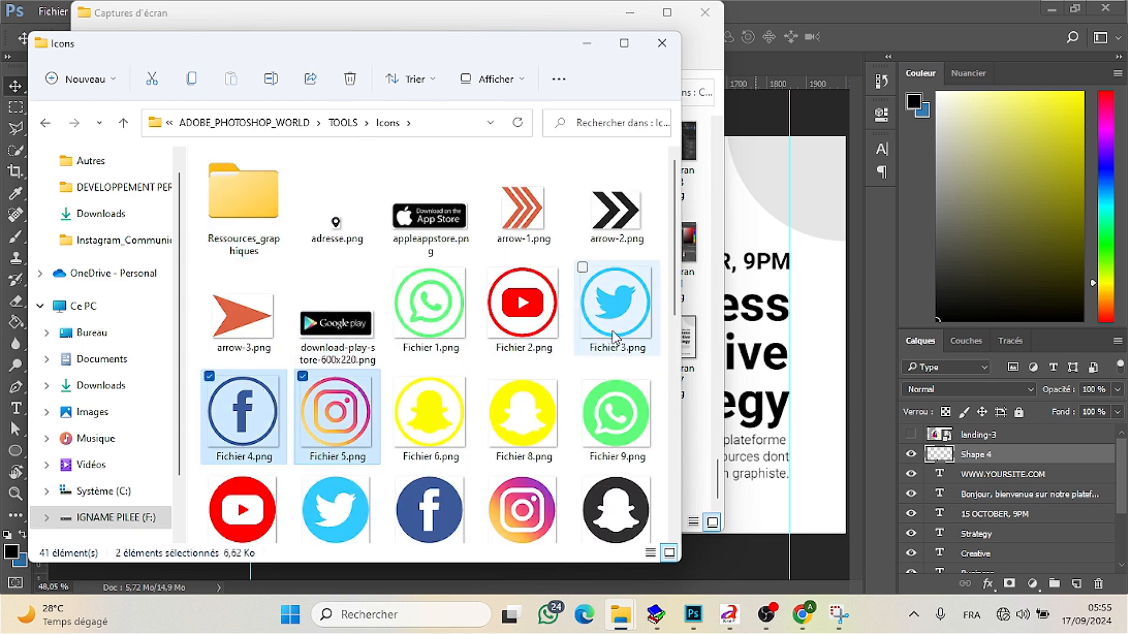
pyautogui.keyDown('ctrl'); pyautogui.click(611, 302); pyautogui.keyUp('ctrl')
pyautogui.keyDown('ctrl'); pyautogui.click(547, 308); pyautogui.keyUp('ctrl')
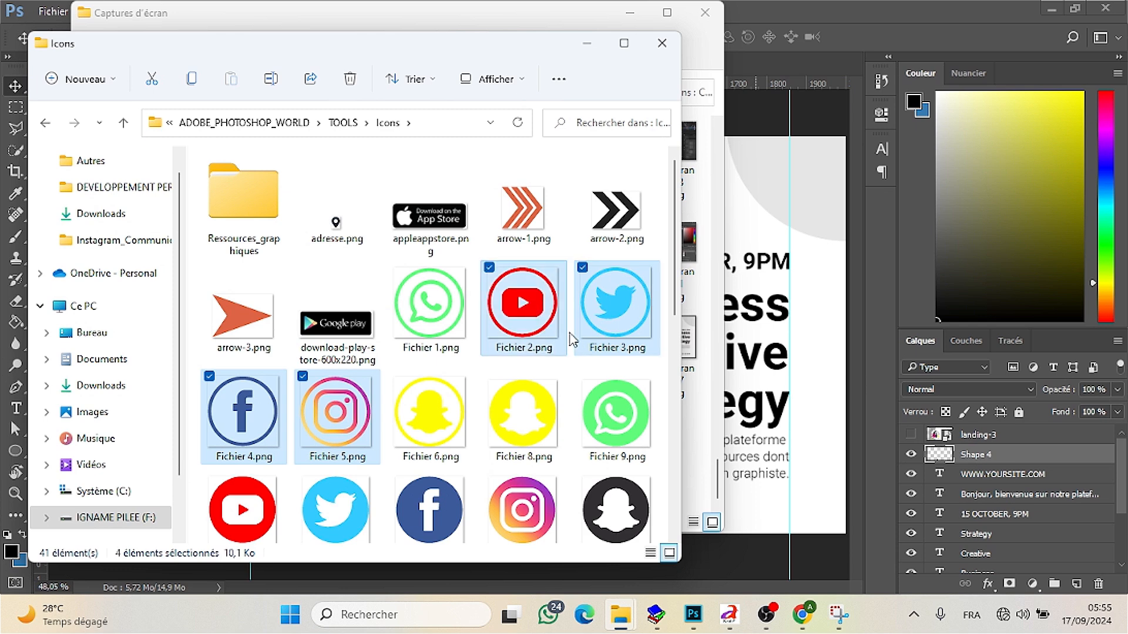
pyautogui.moveTo(528, 316); pyautogui.dragTo(767, 348)
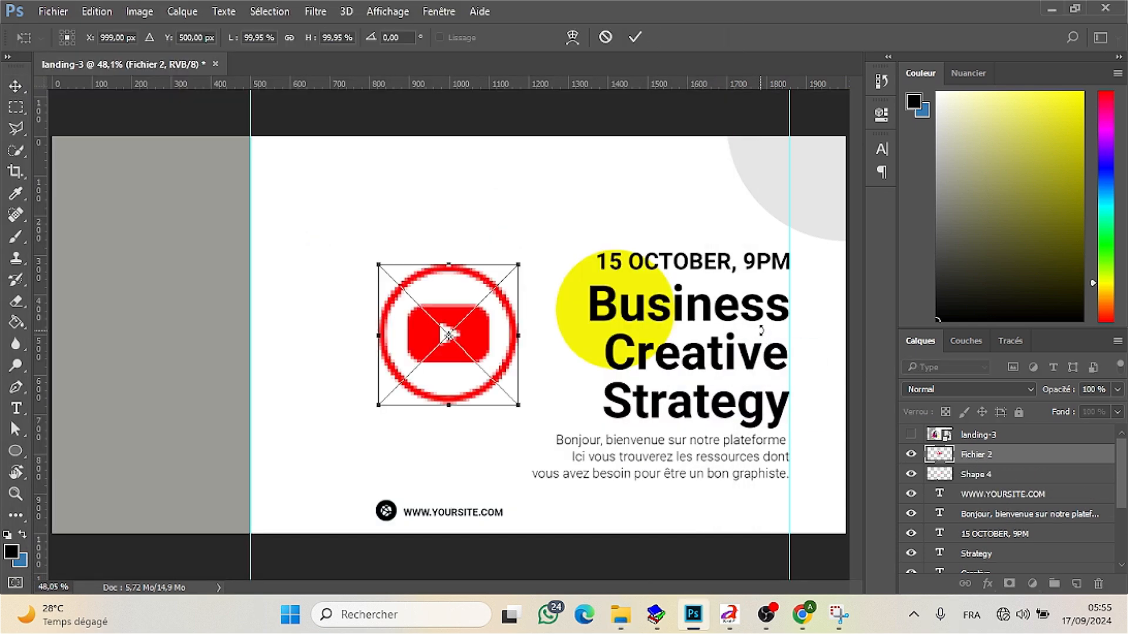
pyautogui.press('Return')
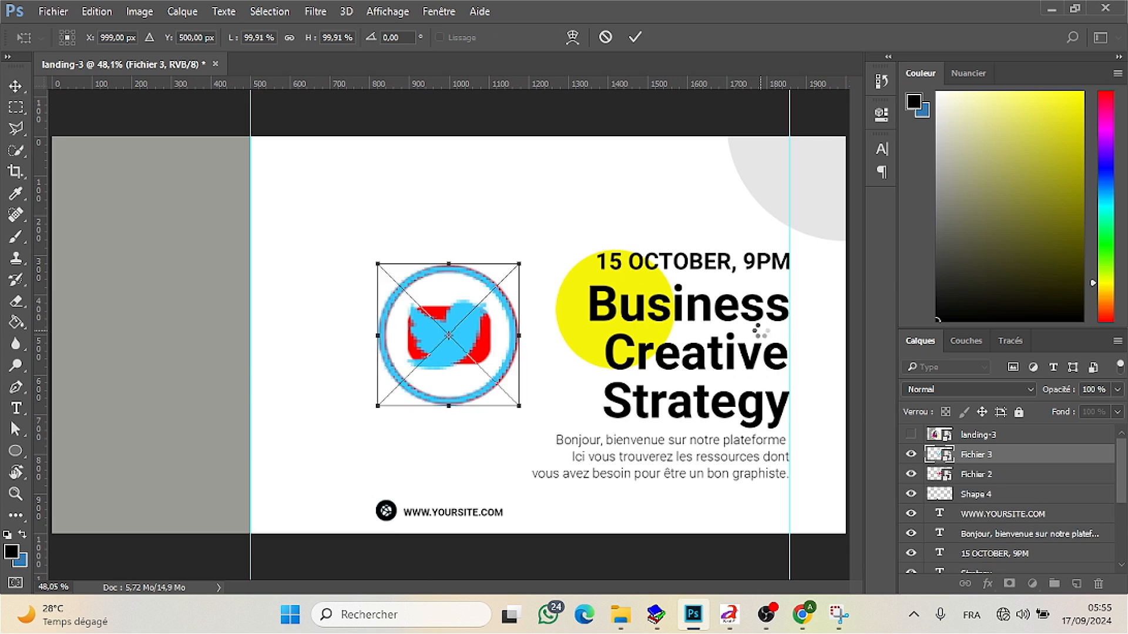
pyautogui.press('Return')
pyautogui.press('Return')
pyautogui.press('Return')
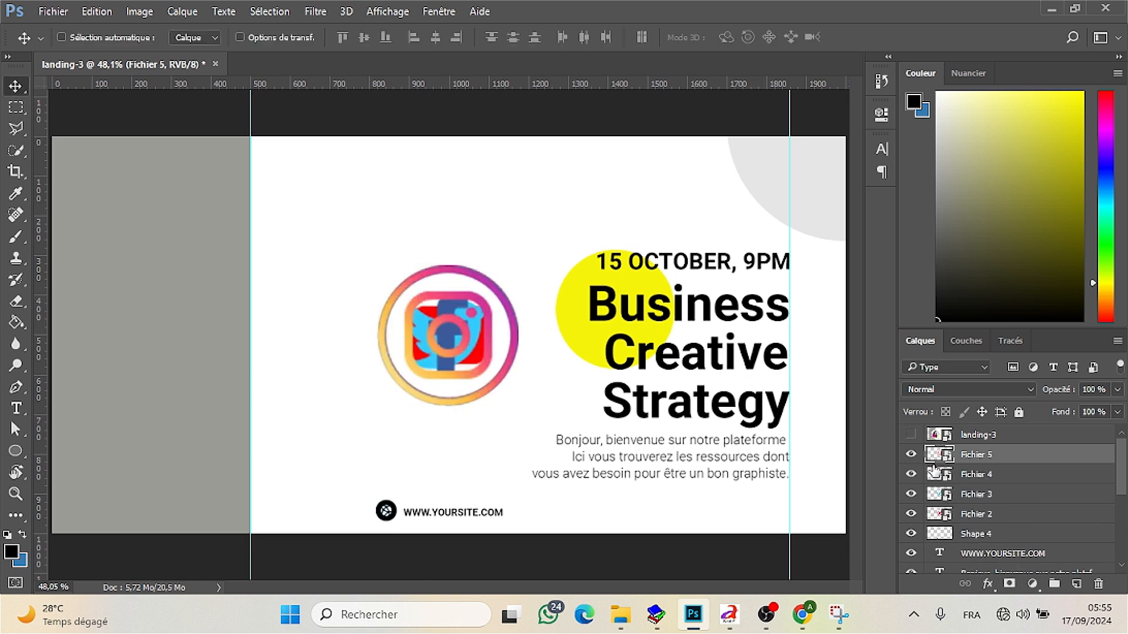
# Hide the Fichier 5, Fichier 3 and Fichier 2 layers, leaving only the Facebook icon of the four visible
pyautogui.click(911, 454)
pyautogui.click(911, 474)
pyautogui.click(910, 494)
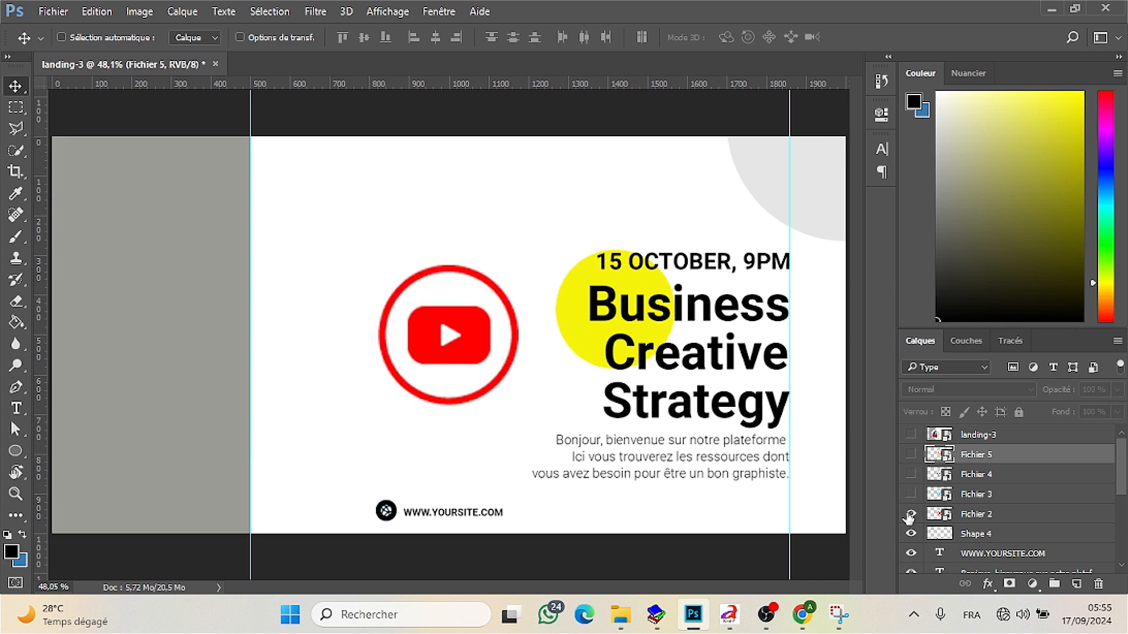
pyautogui.click(911, 514)
pyautogui.click(911, 474)
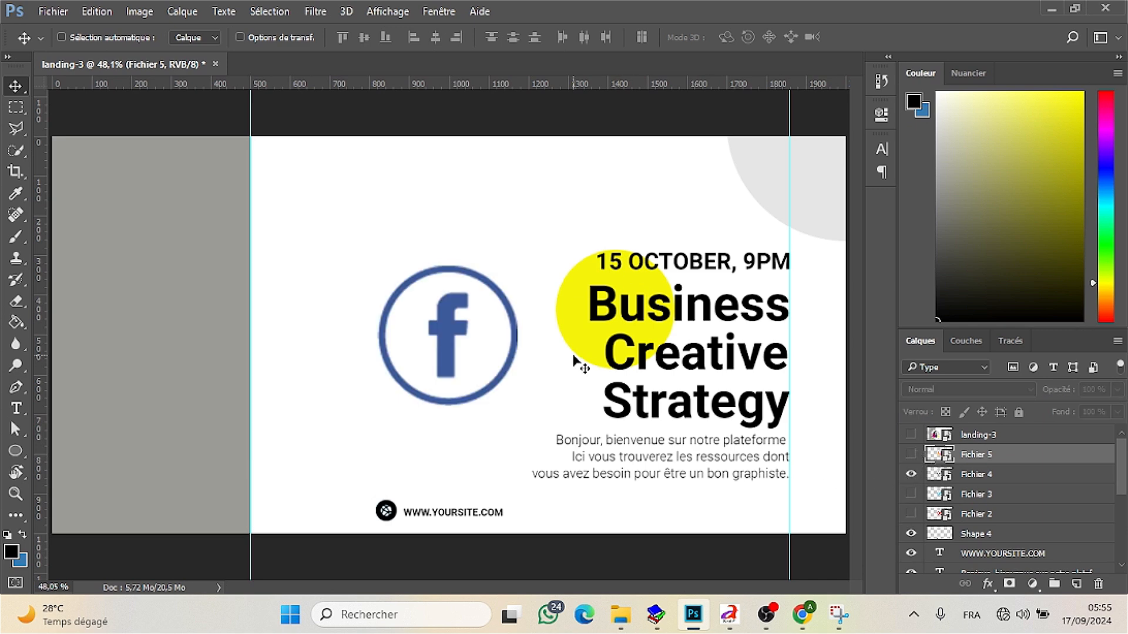
# Rename the Fichier 4 layer as FACEBOOK
pyautogui.press('ctrl')
pyautogui.rightClick(479, 367)
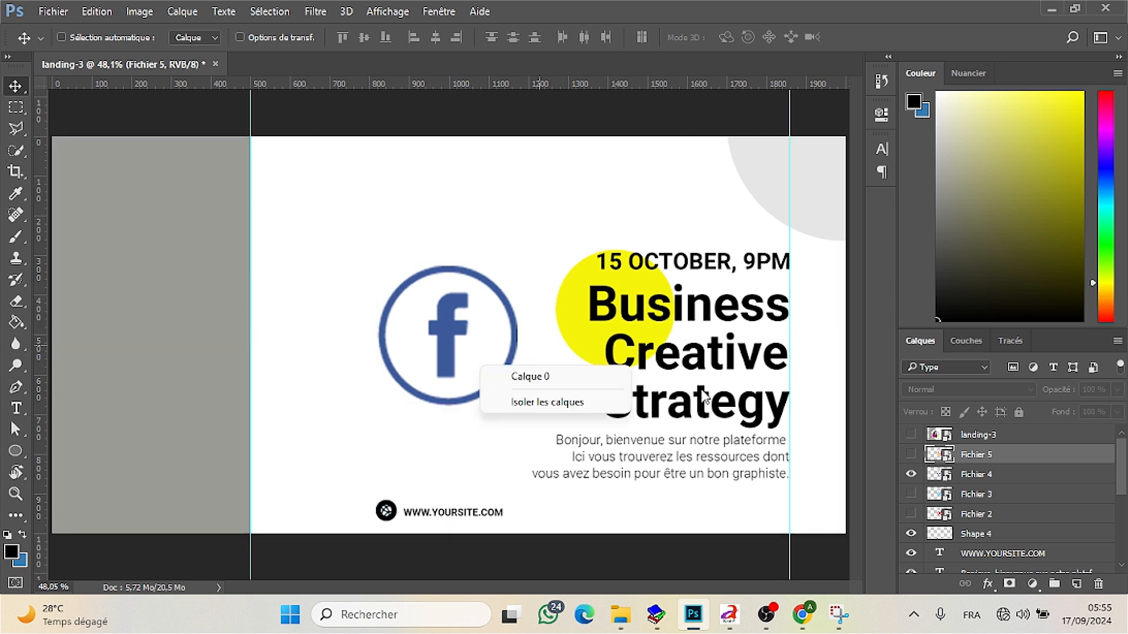
pyautogui.rightClick(993, 461)
pyautogui.click(1049, 475)
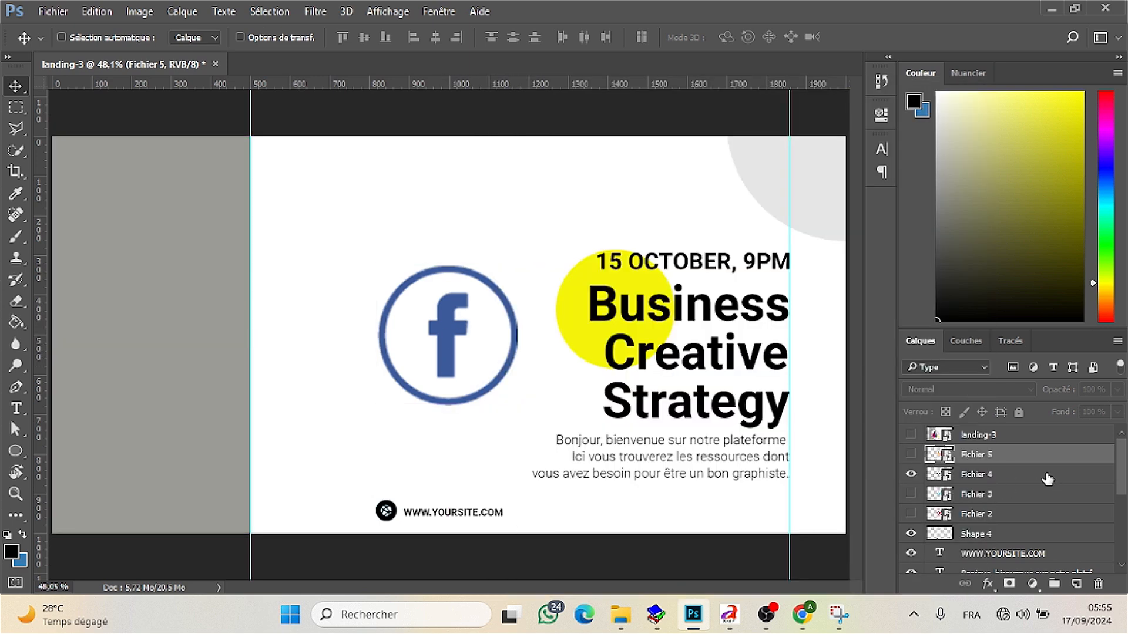
pyautogui.rightClick(1021, 481)
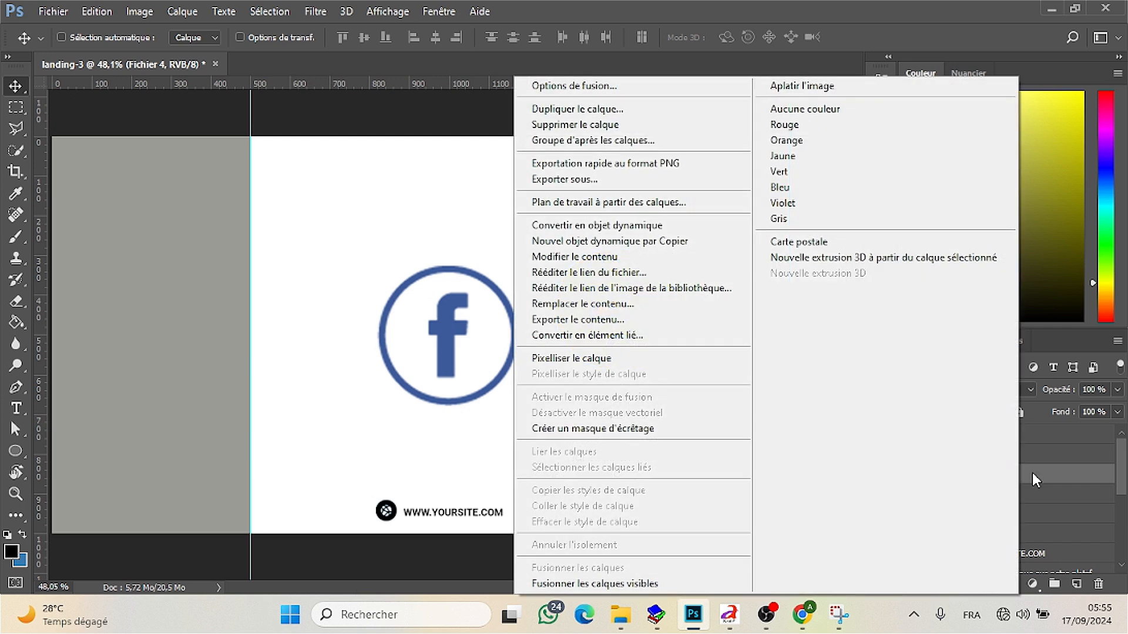
pyautogui.click(981, 480)
pyautogui.doubleClick(980, 476)
pyautogui.write('FACEBOOK')
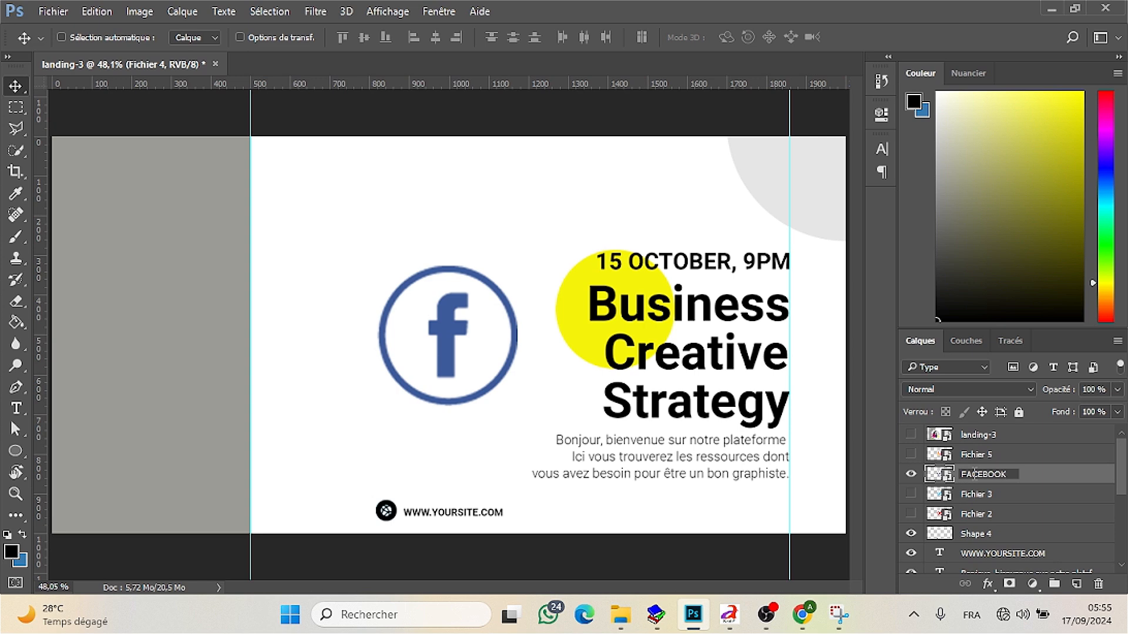
pyautogui.press('Return')
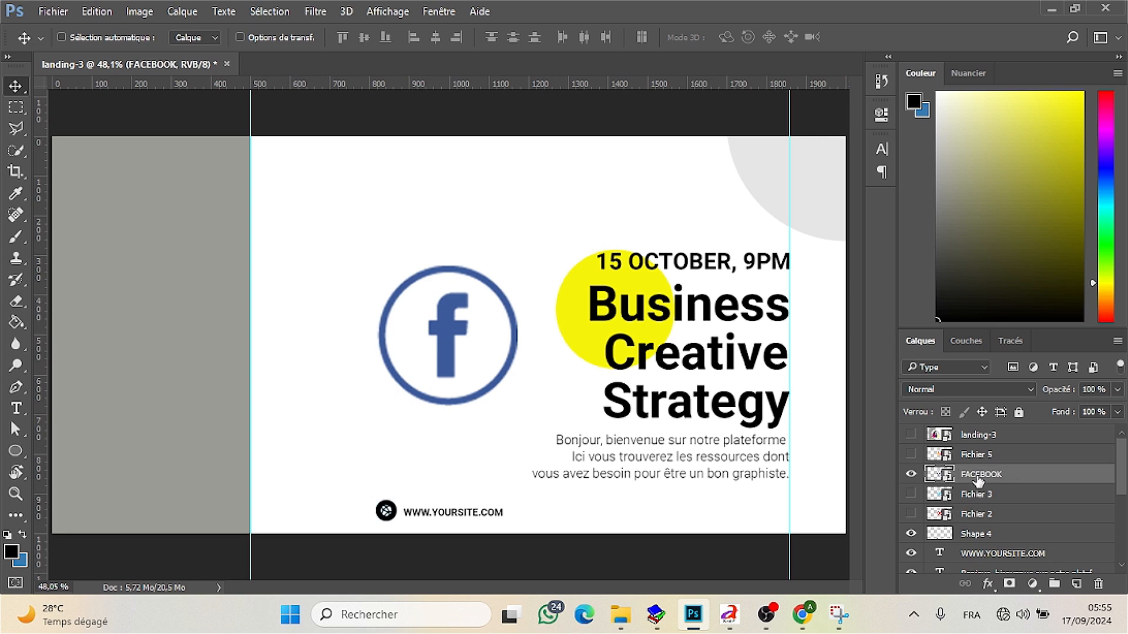
# Rasterize the FACEBOOK layer and load its outline as a selection, checking the landing-3 reference on the way
pyautogui.rightClick(977, 476)
pyautogui.click(558, 359)
pyautogui.click(911, 436)
pyautogui.click(911, 436)
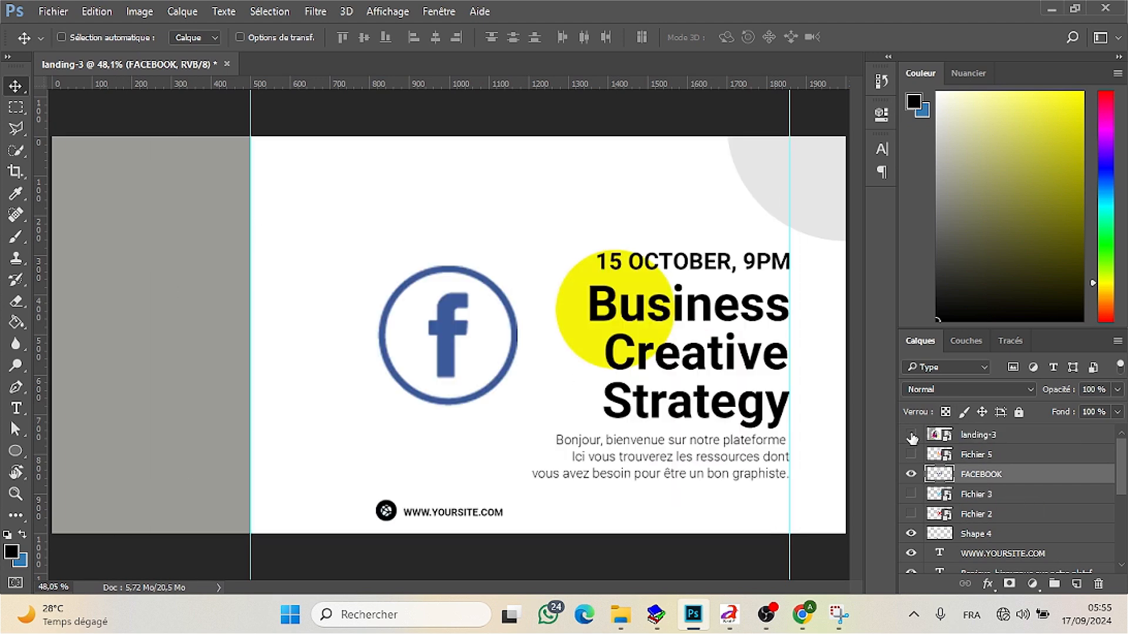
pyautogui.keyDown('ctrl'); pyautogui.click(945, 481); pyautogui.keyUp('ctrl')
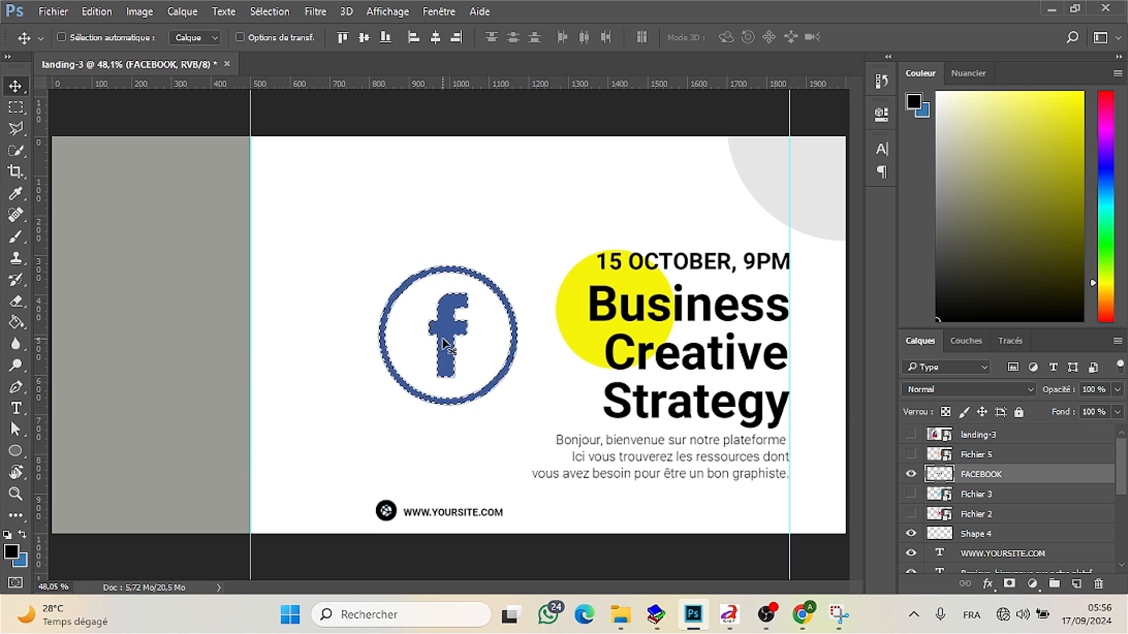
# Fill the selected ring and letter of the Facebook icon with the black foreground color using the Paint Bucket, and deselect
pyautogui.click(16, 322)
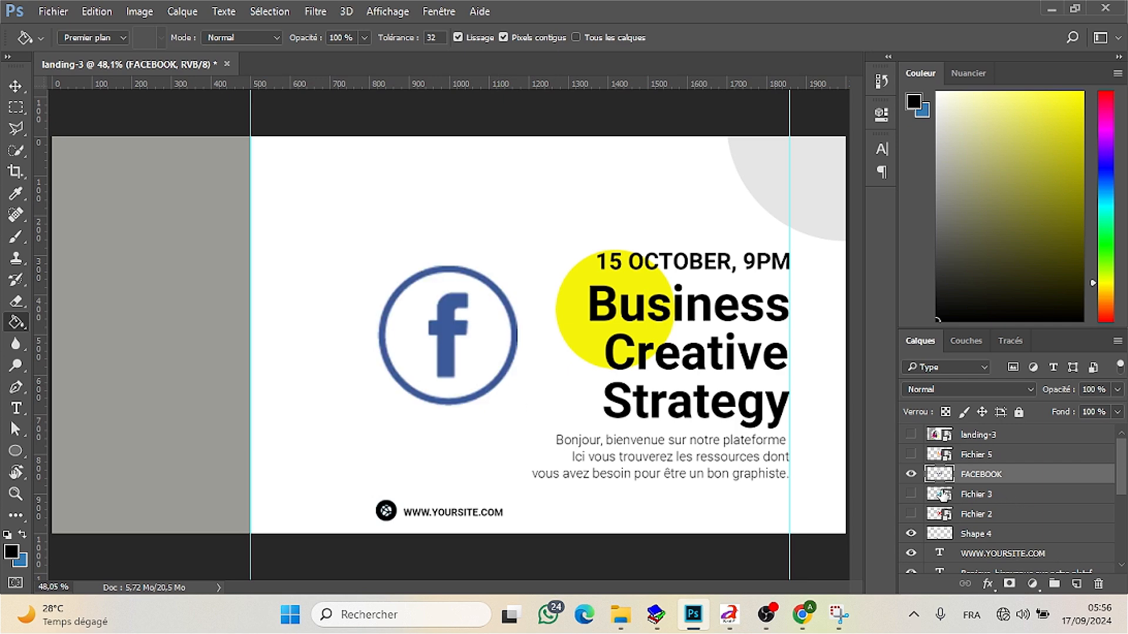
pyautogui.keyDown('ctrl'); pyautogui.click(938, 479); pyautogui.keyUp('ctrl')
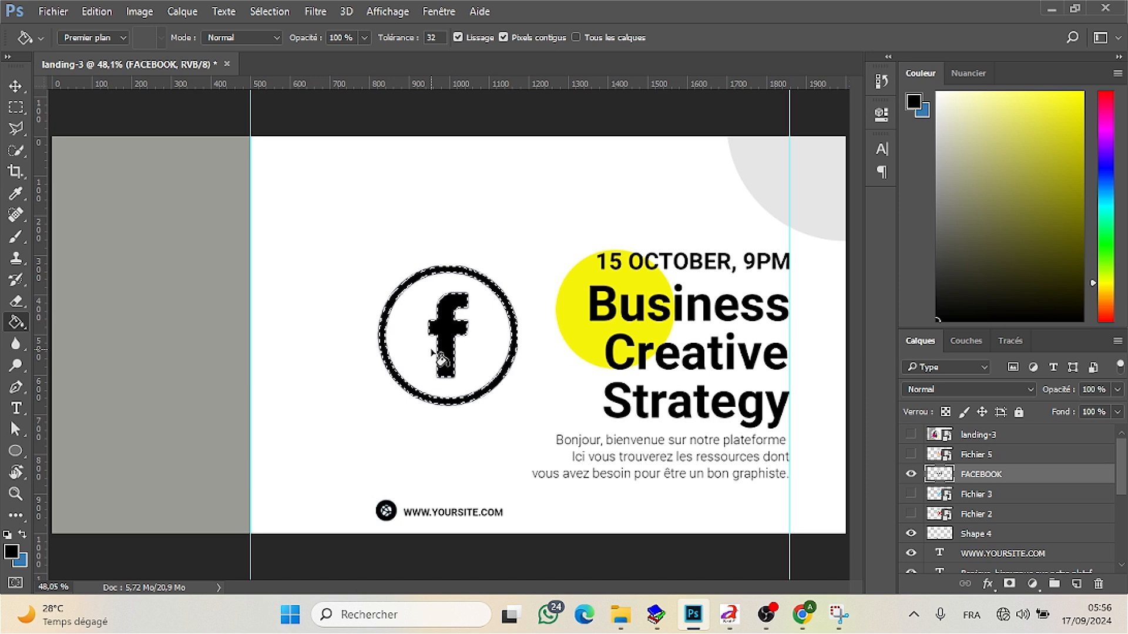
pyautogui.hotkey('ctrl', 'd')
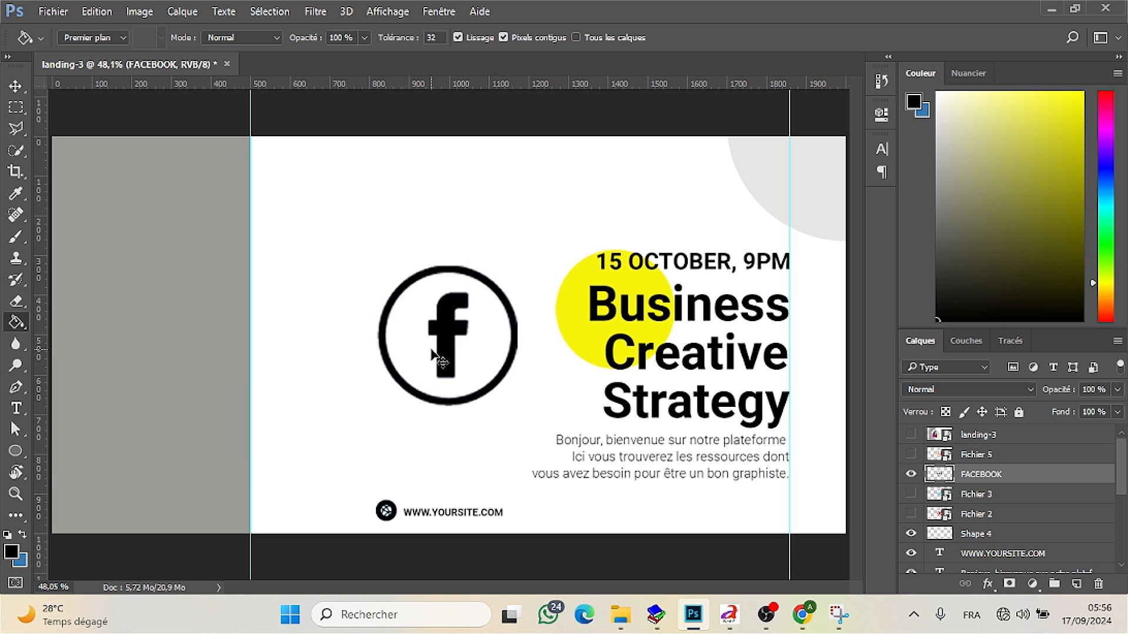
# Scale the Facebook icon proportionally down to about 20%
pyautogui.hotkey('ctrl', 't')
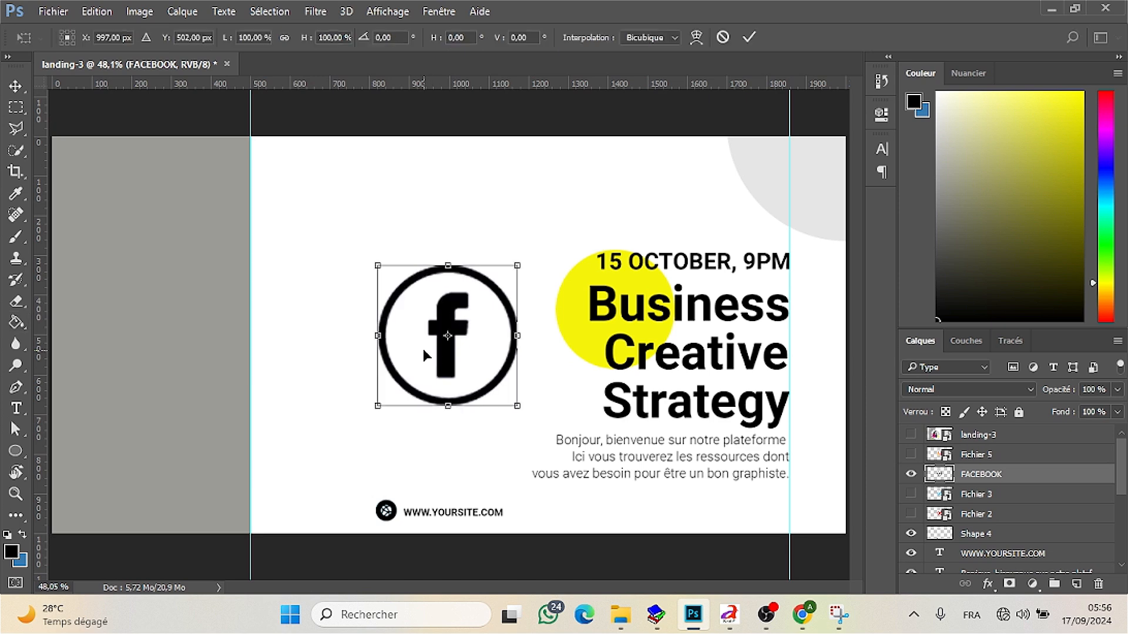
pyautogui.moveTo(517, 406); pyautogui.dragTo(405, 303)
pyautogui.moveTo(403, 302); pyautogui.dragTo(401, 300)
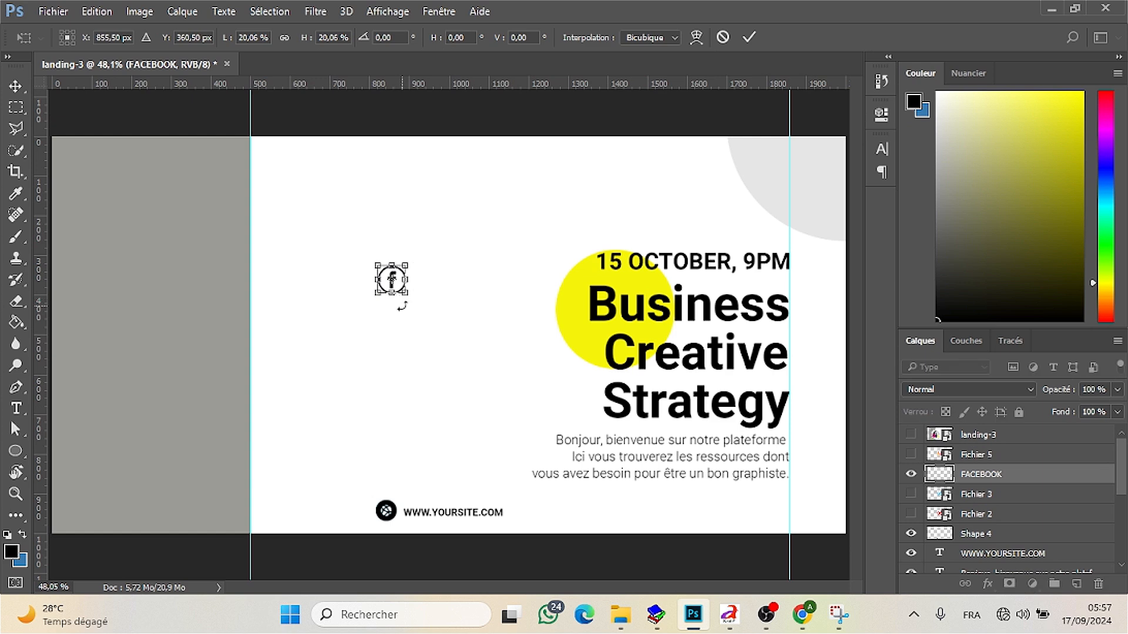
pyautogui.press('Return')
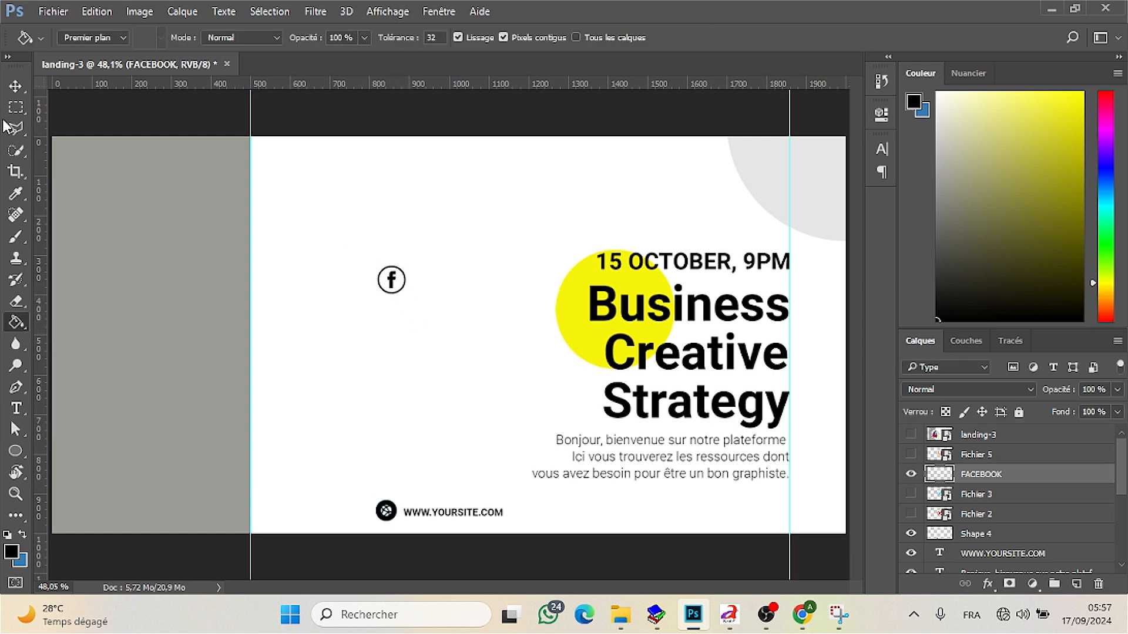
# Move the Facebook icon level with the website address, below the description text, and scale it down to about 80%
pyautogui.click(15, 85)
pyautogui.moveTo(399, 286); pyautogui.dragTo(589, 519)
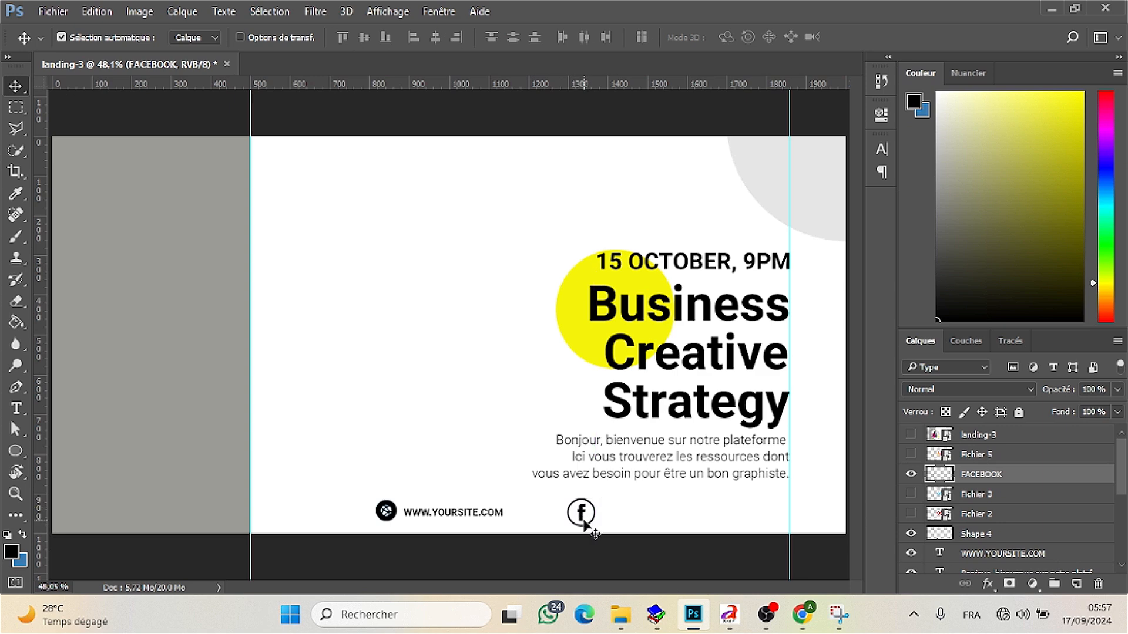
pyautogui.hotkey('ctrl', 't')
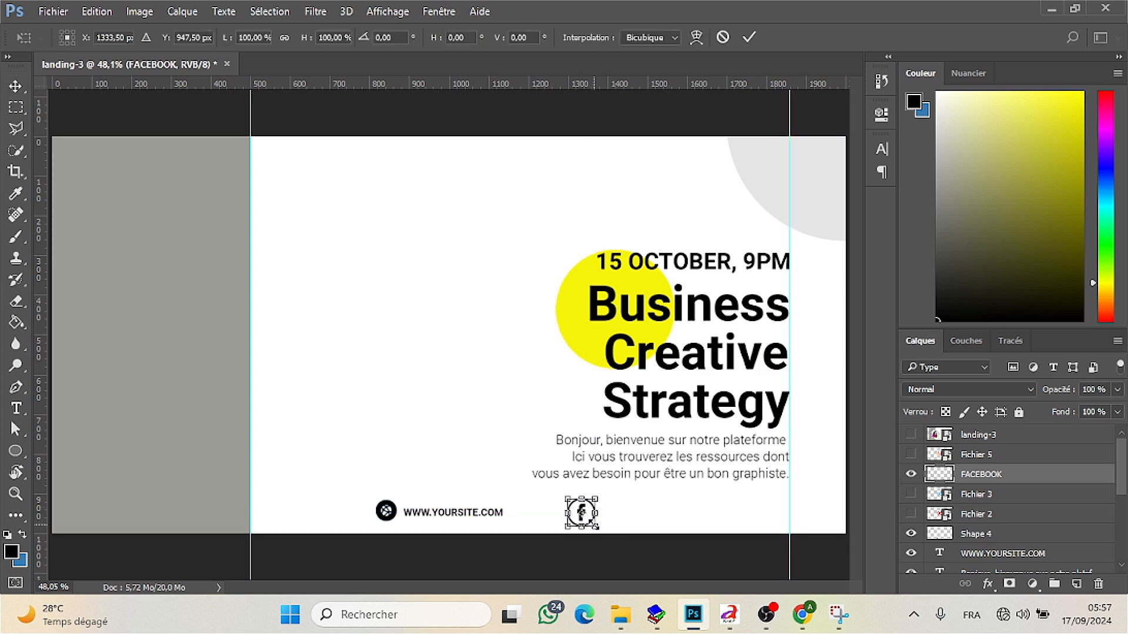
pyautogui.moveTo(595, 525); pyautogui.dragTo(590, 521)
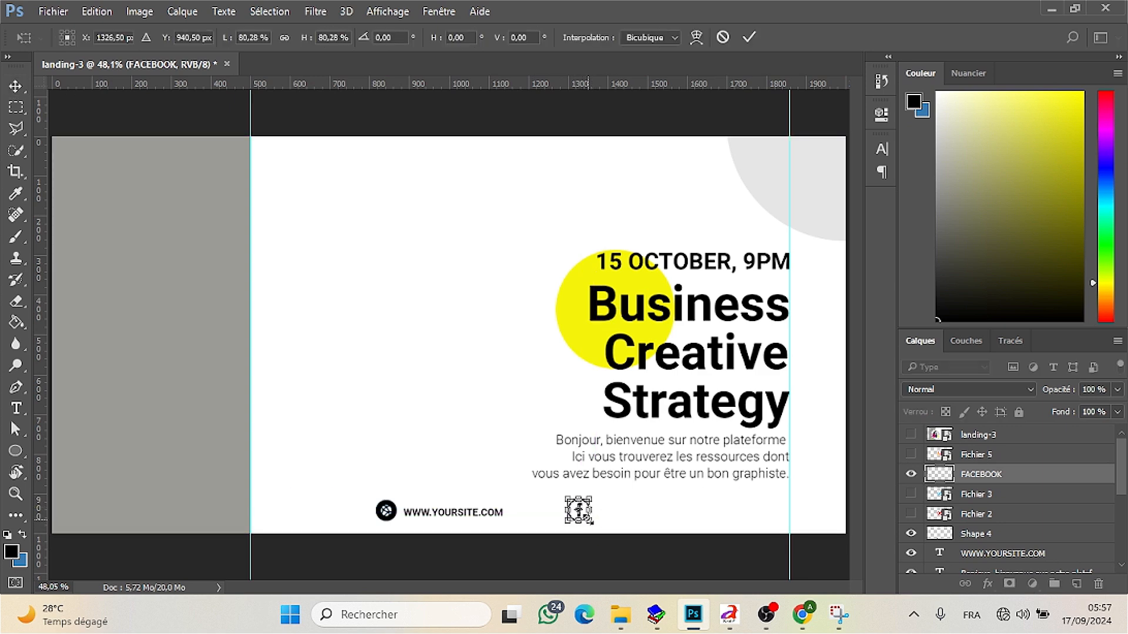
pyautogui.press('Return')
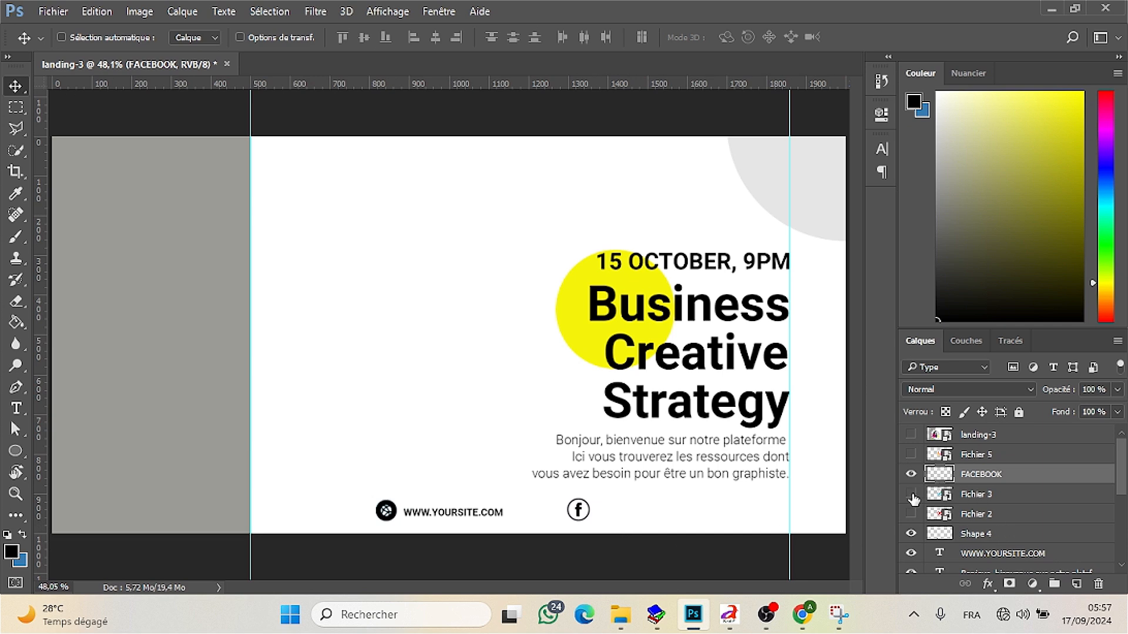
# Check the Fichier 3 icon and the landing-3 reference, and make the Fichier 5 layer with the Instagram icon visible
pyautogui.click(911, 494)
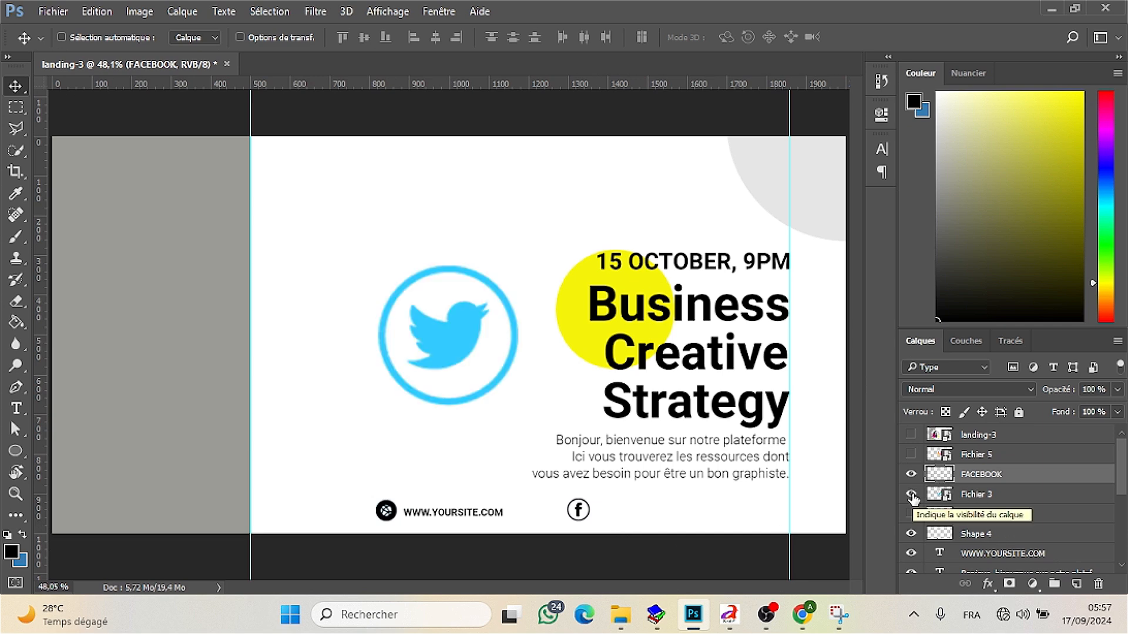
pyautogui.click(911, 495)
pyautogui.click(911, 435)
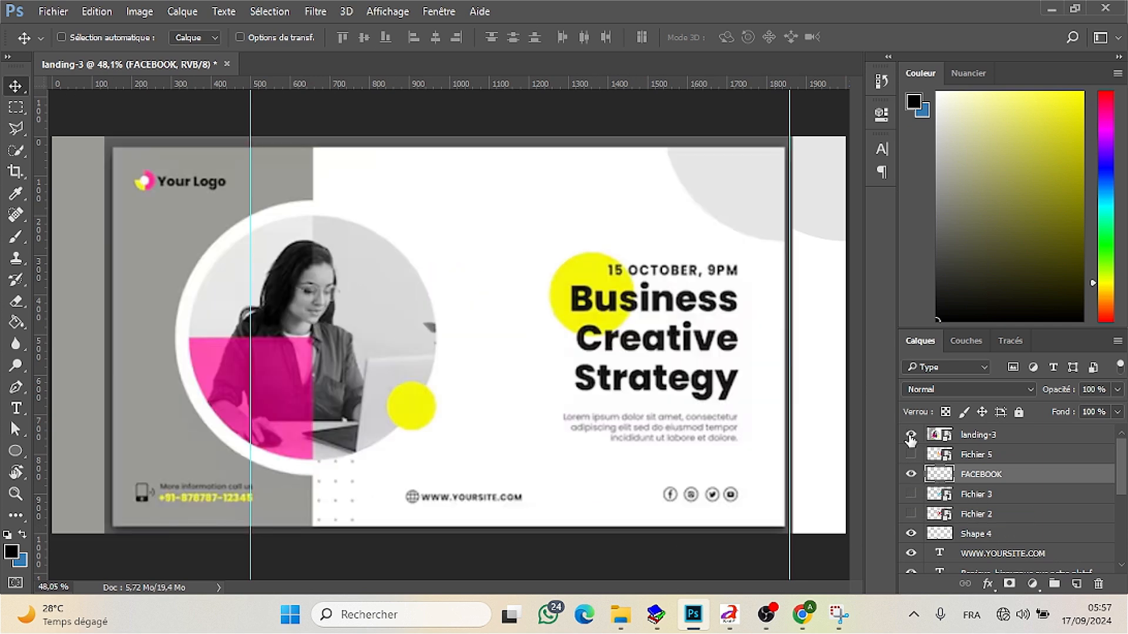
pyautogui.click(910, 436)
pyautogui.click(911, 455)
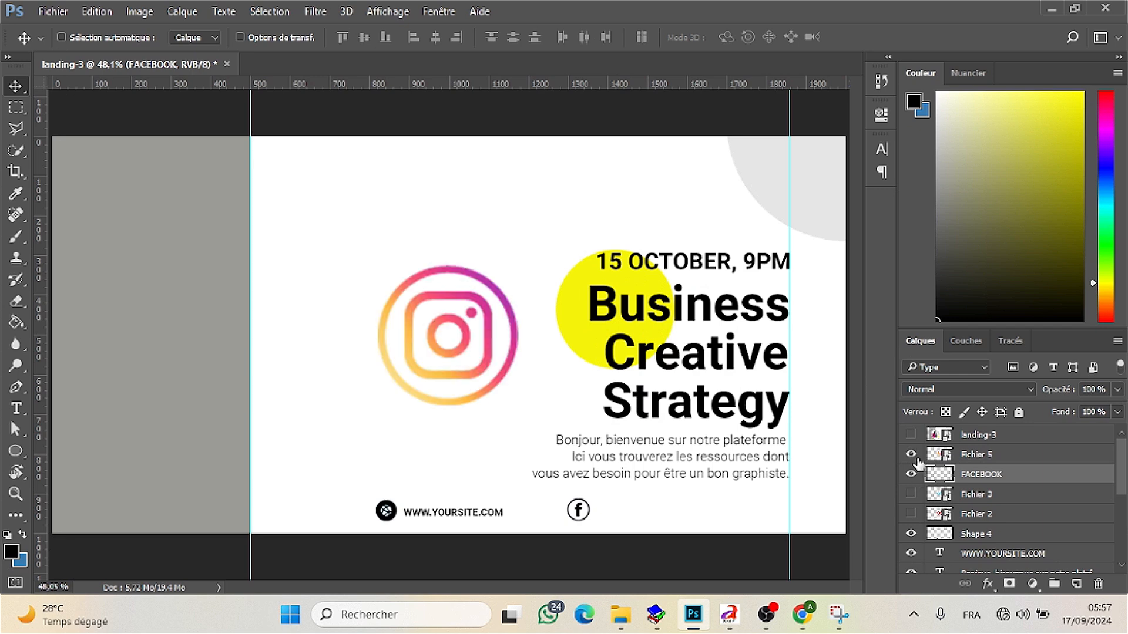
# Try to rename the Instagram icon's layer, Fichier 5, as instagram
pyautogui.doubleClick(966, 456)
pyautogui.write('ig')
pyautogui.press('Tab')
pyautogui.write('gr')
pyautogui.write('agr')
pyautogui.click(1011, 495)
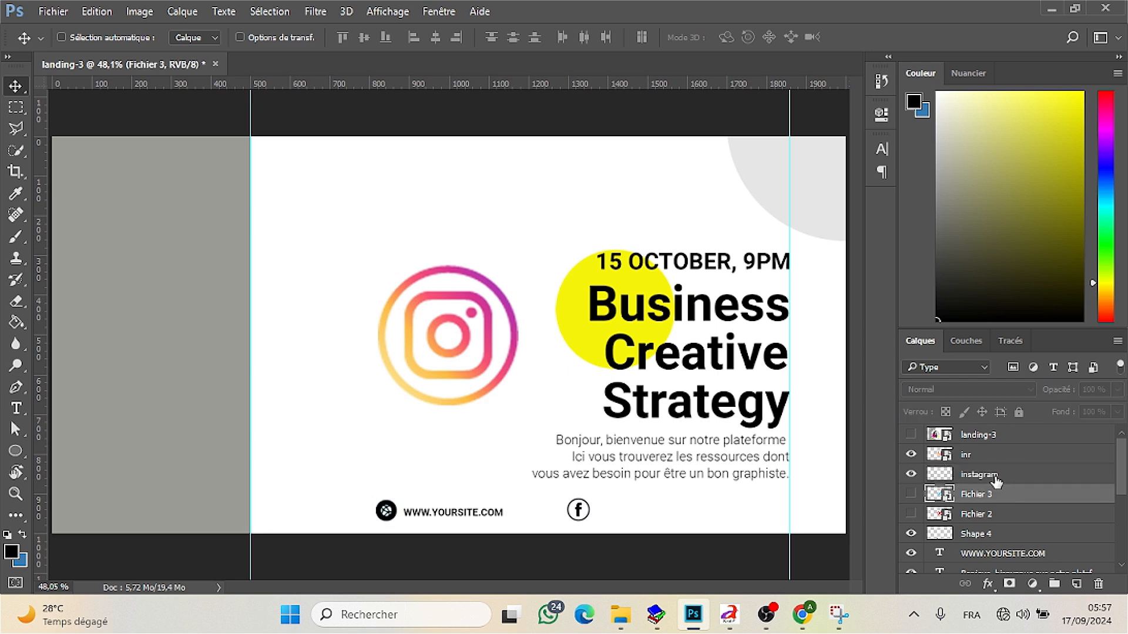
# Try to load the instagram layer's outline as a selection, and undo the mistaken renaming of the FACEBOOK layer
pyautogui.click(952, 476)
pyautogui.rightClick(952, 476)
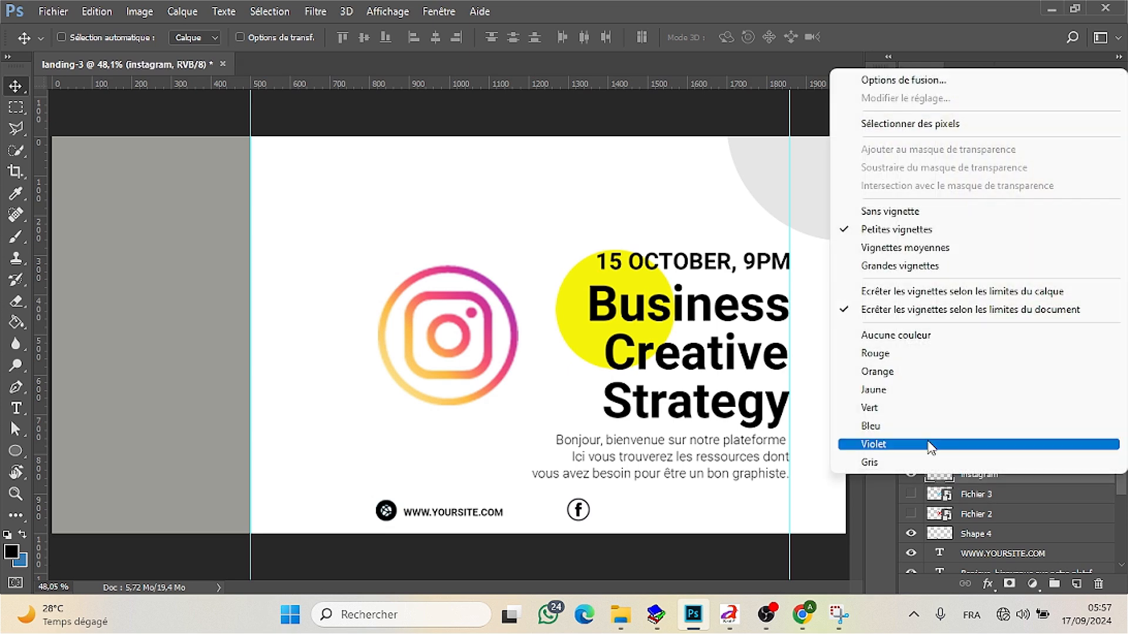
pyautogui.click(1056, 484)
pyautogui.rightClick(1018, 481)
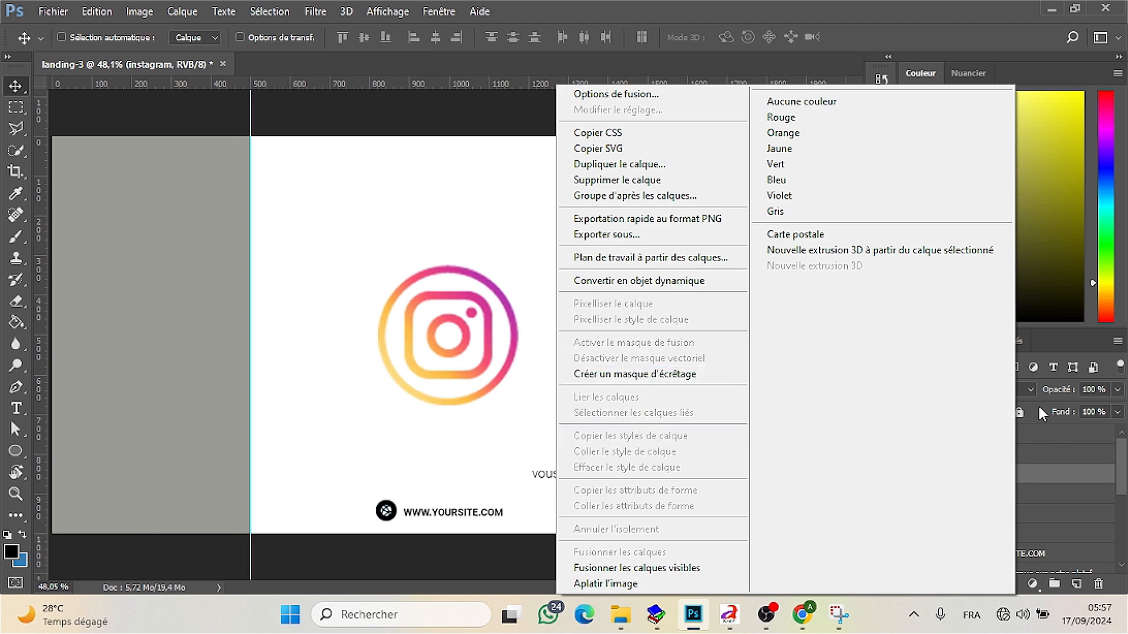
pyautogui.click(1061, 446)
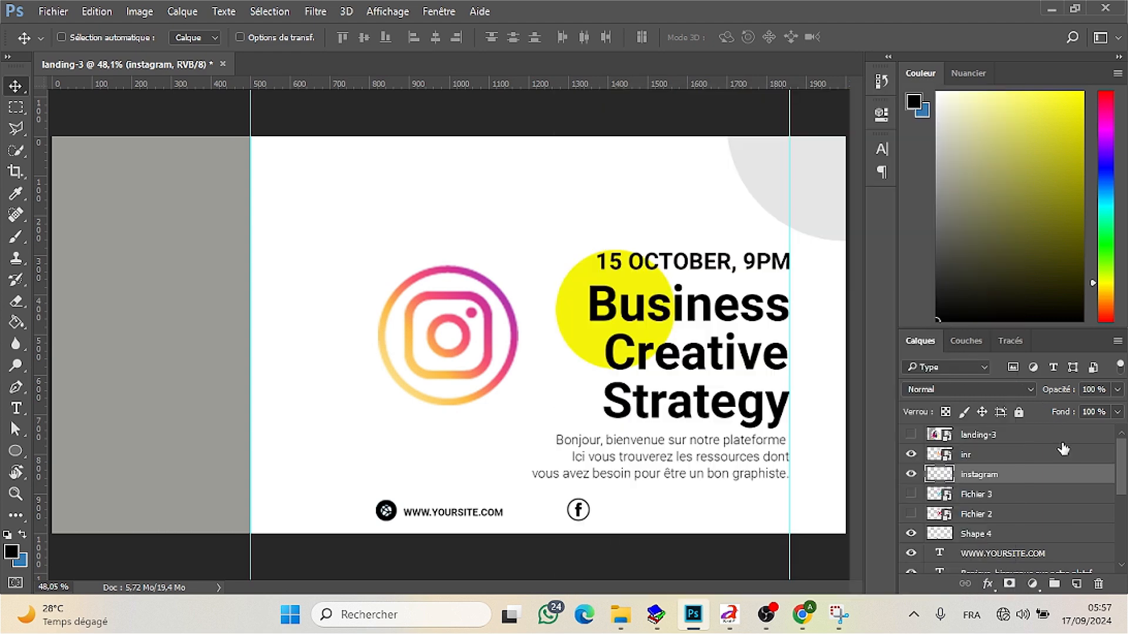
pyautogui.press('ctrl')
pyautogui.keyDown('ctrl'); pyautogui.click(940, 478); pyautogui.keyUp('ctrl')
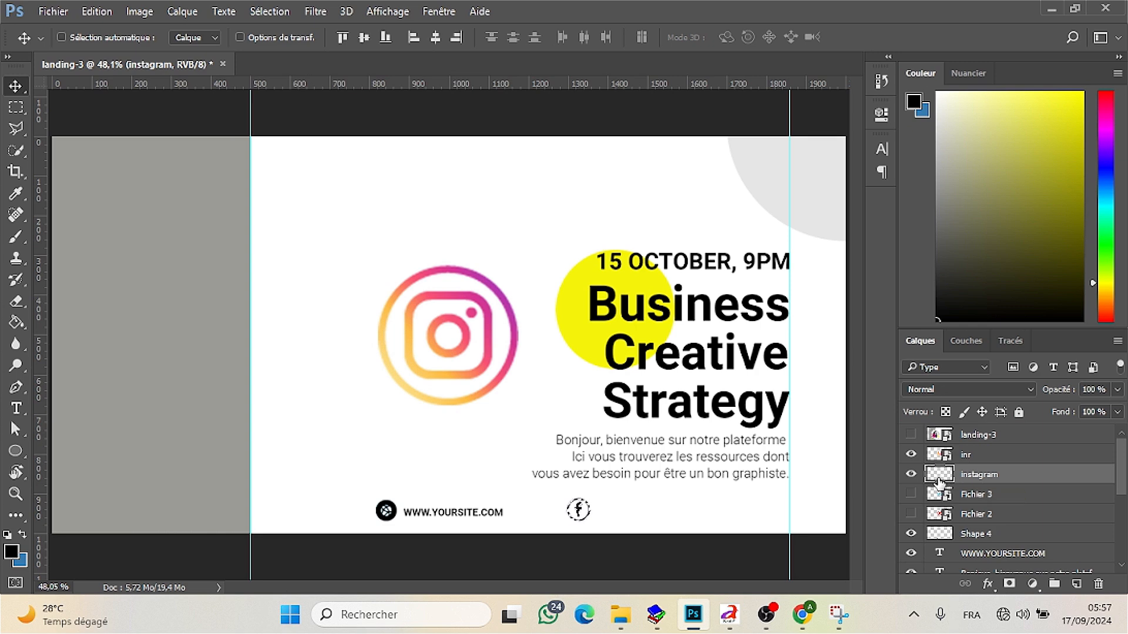
pyautogui.click(912, 455)
pyautogui.hotkey('ctrl', 'd')
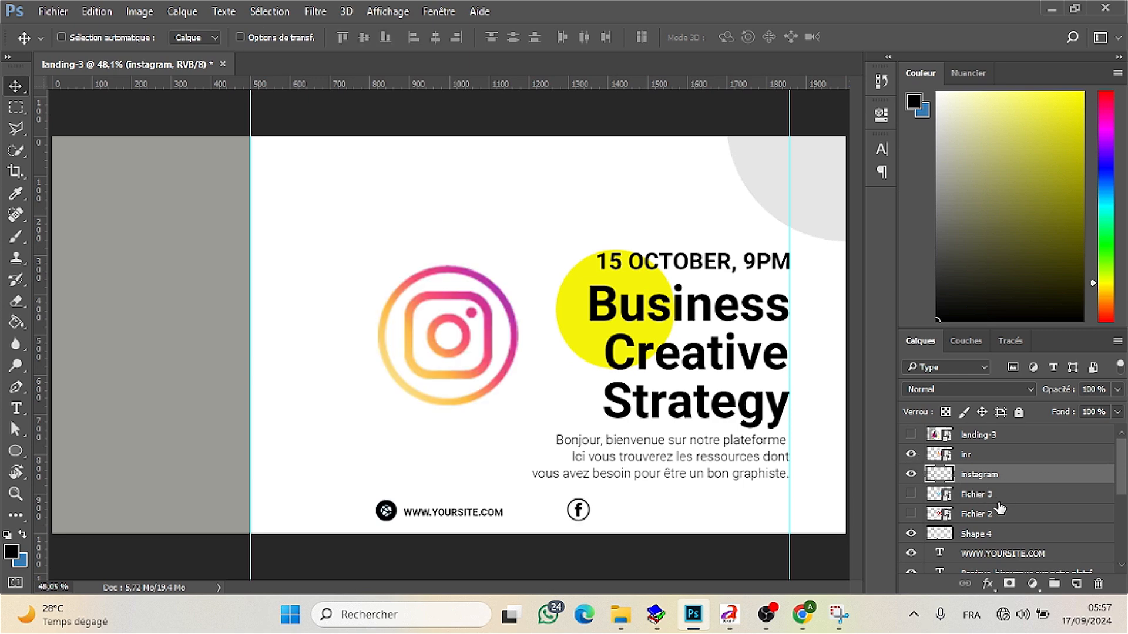
pyautogui.hotkey('ctrl', 'z')
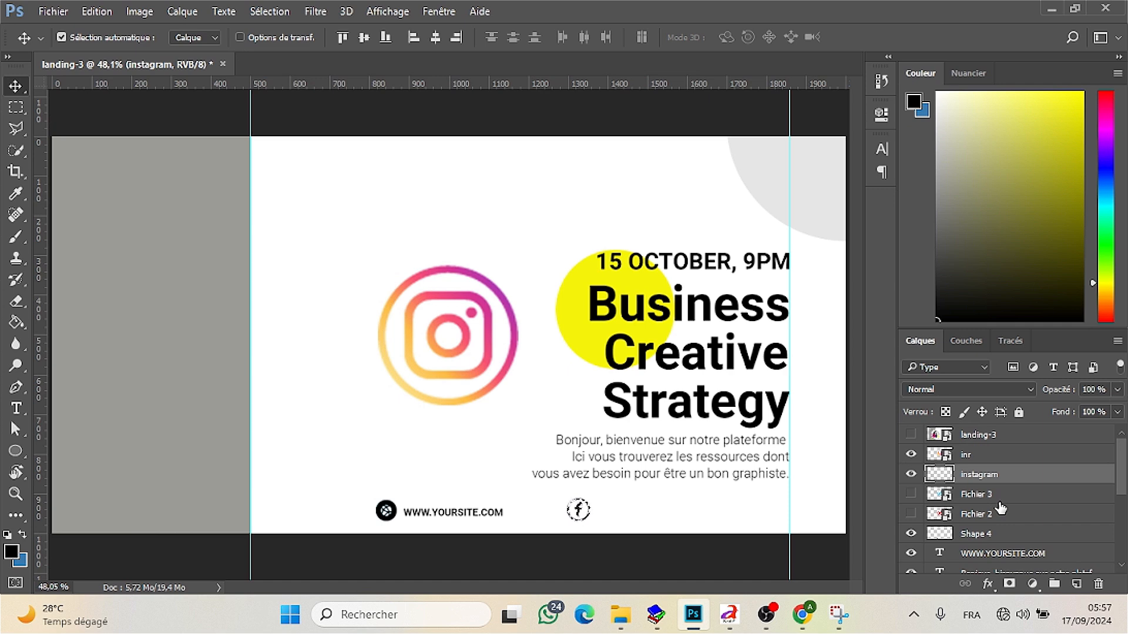
pyautogui.hotkey('ctrl', 'd')
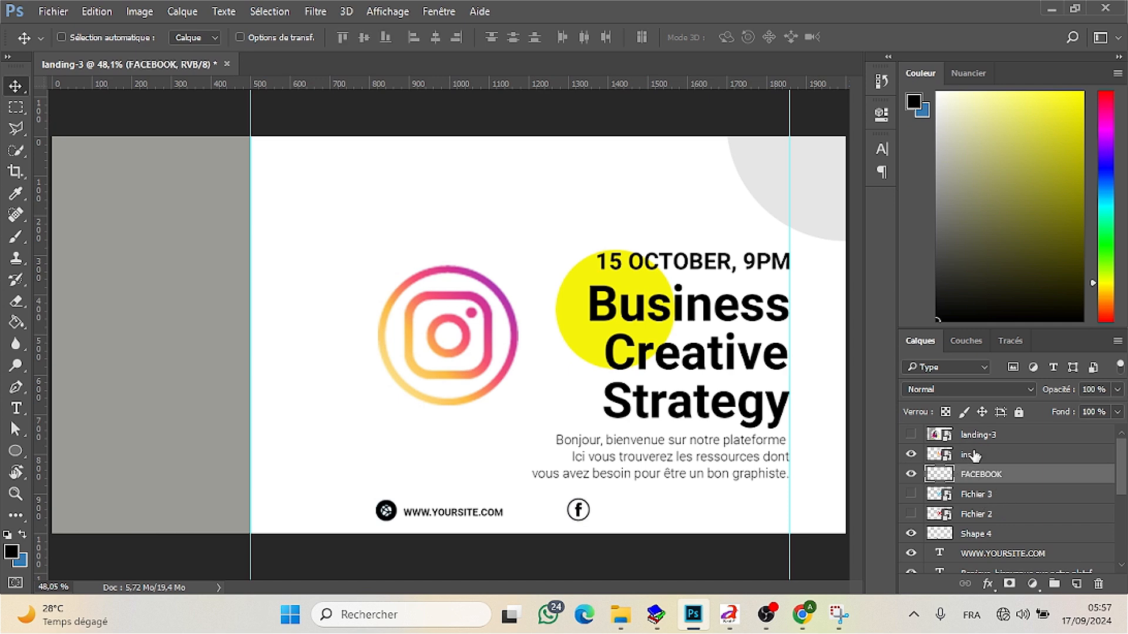
# Rasterize the layer holding the colored Instagram icon and rename it instagram
pyautogui.click(978, 455)
pyautogui.click(909, 454)
pyautogui.click(909, 456)
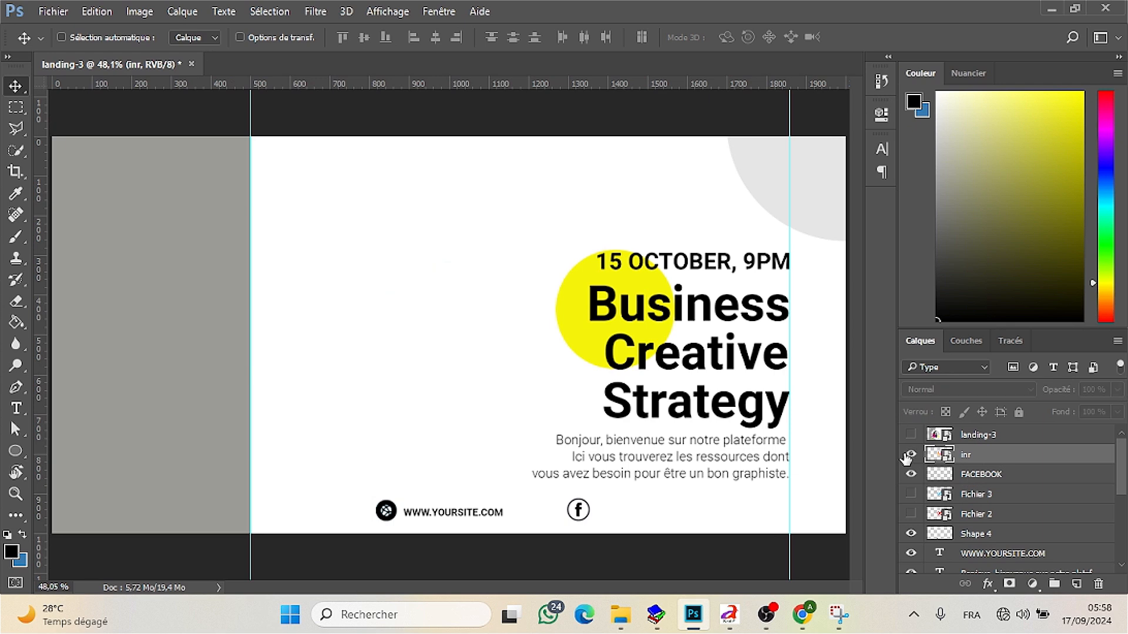
pyautogui.rightClick(985, 465)
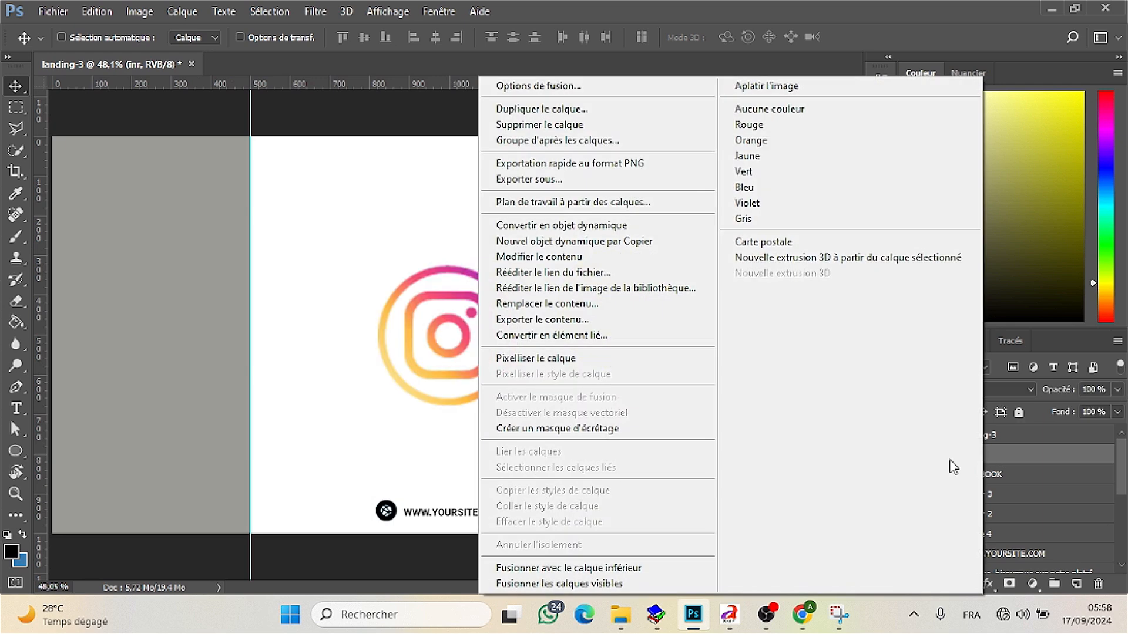
pyautogui.click(561, 360)
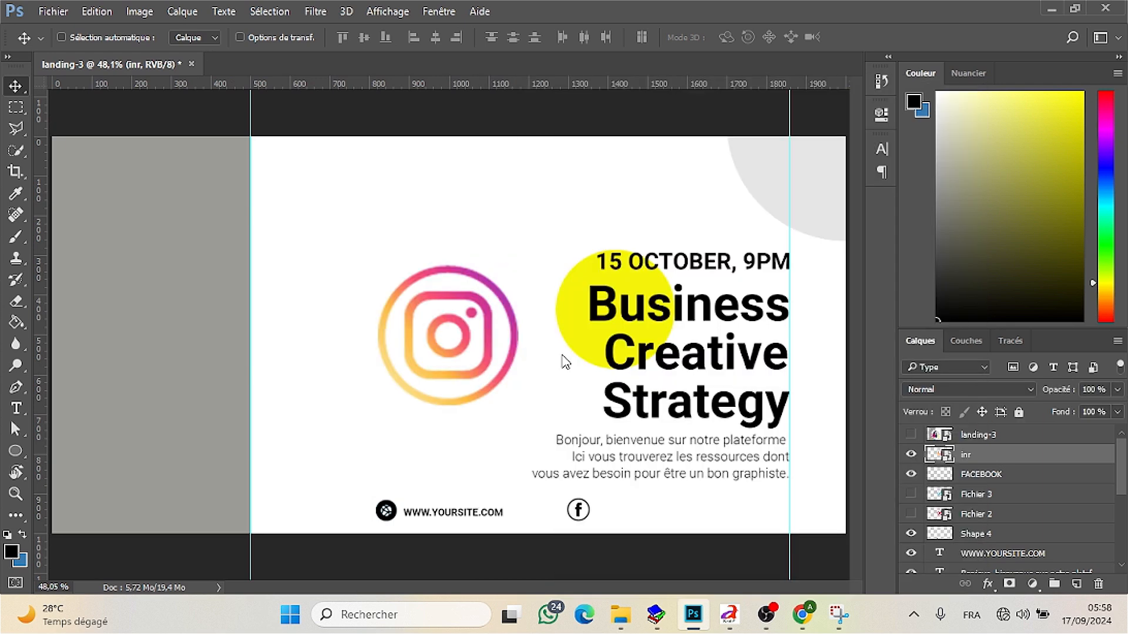
pyautogui.doubleClick(968, 455)
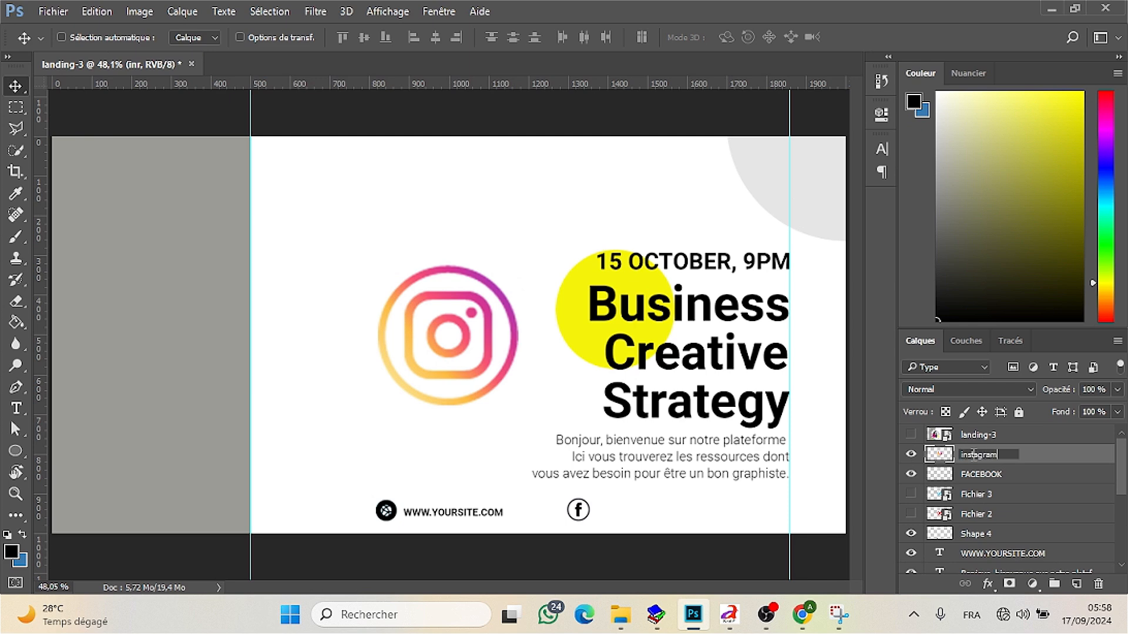
pyautogui.press('Return')
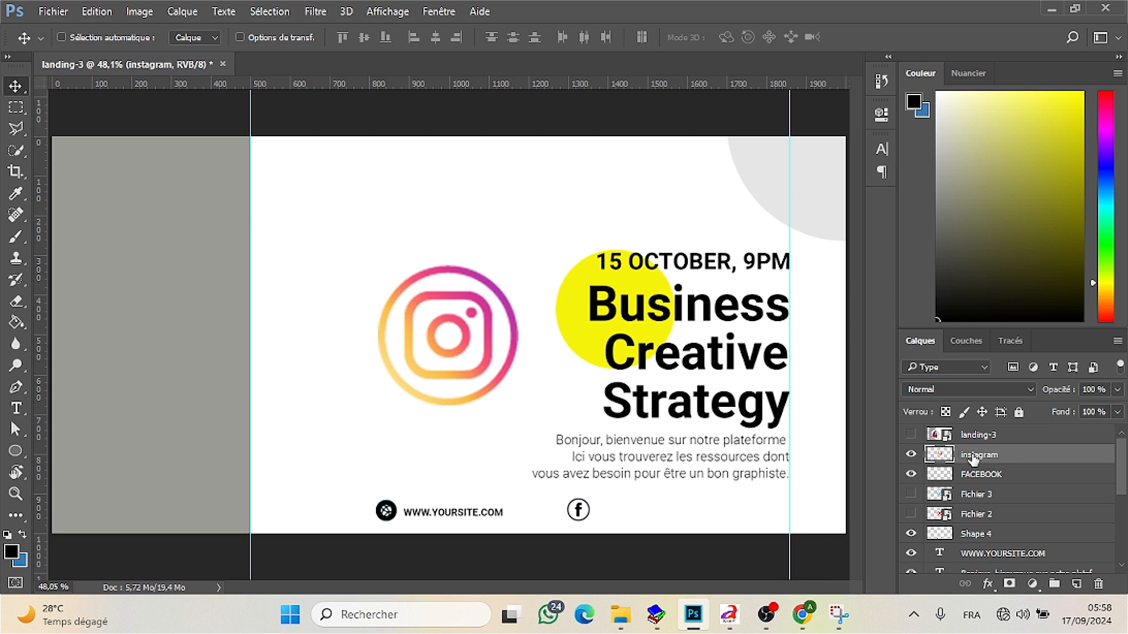
# Load the Instagram icon's outline as a selection, fill it with the black foreground color, and deselect
pyautogui.press('ctrl')
pyautogui.keyDown('ctrl'); pyautogui.click(940, 458); pyautogui.keyUp('ctrl')
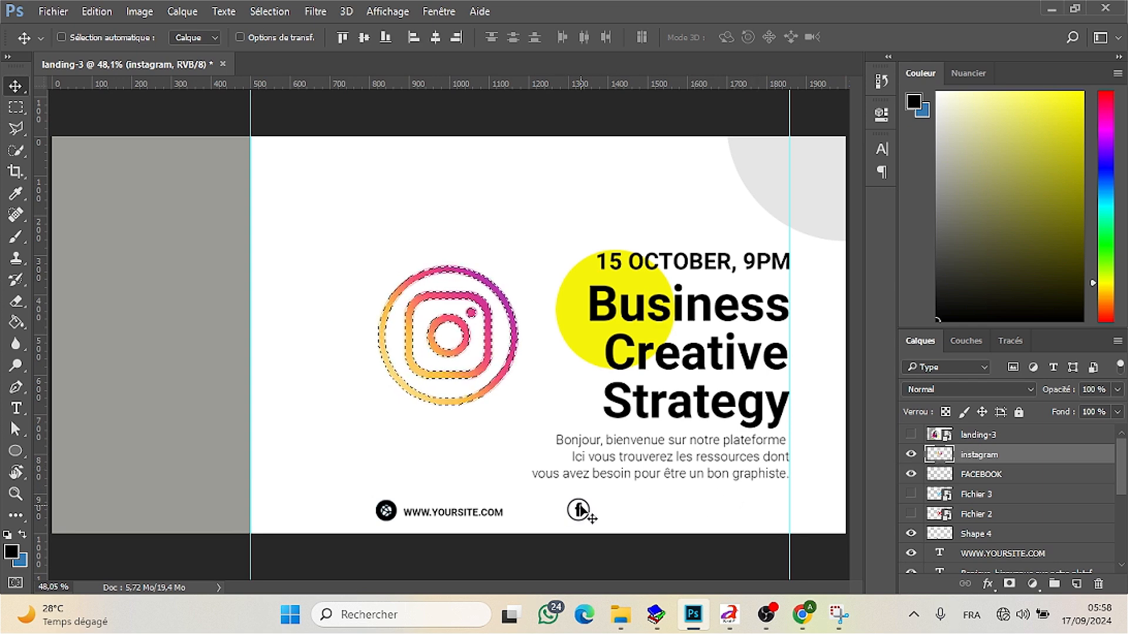
pyautogui.hotkey('alt', 'BackSpace')
pyautogui.hotkey('ctrl', 'd')
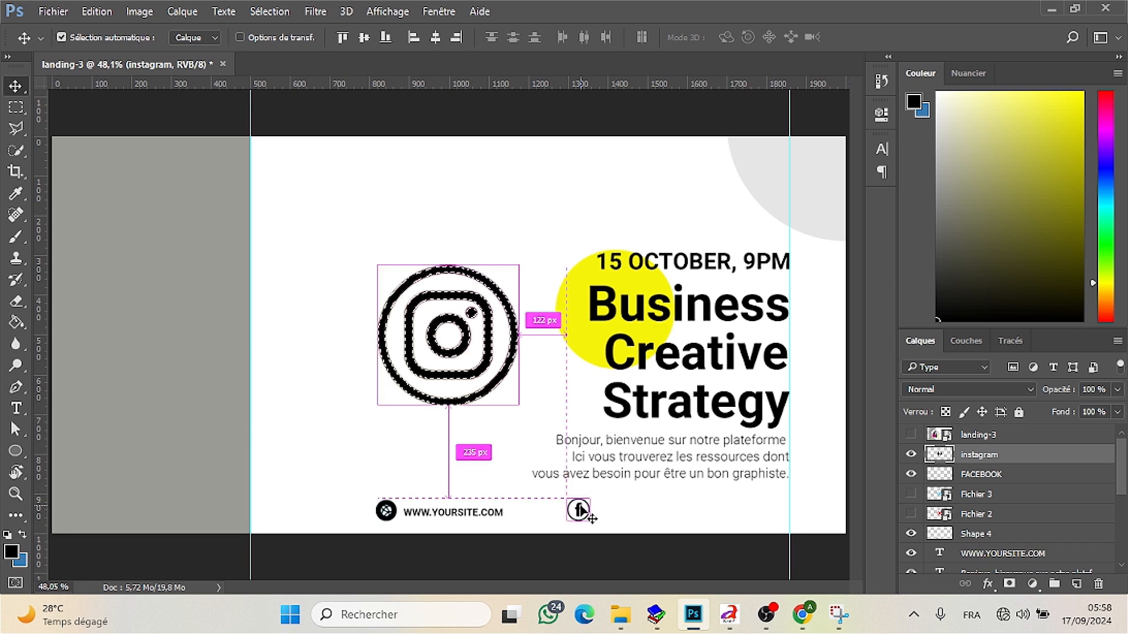
# Scale the Instagram icon down to the Facebook icon's size beside it, and check the row against the landing-3 reference
pyautogui.hotkey('ctrl', 't')
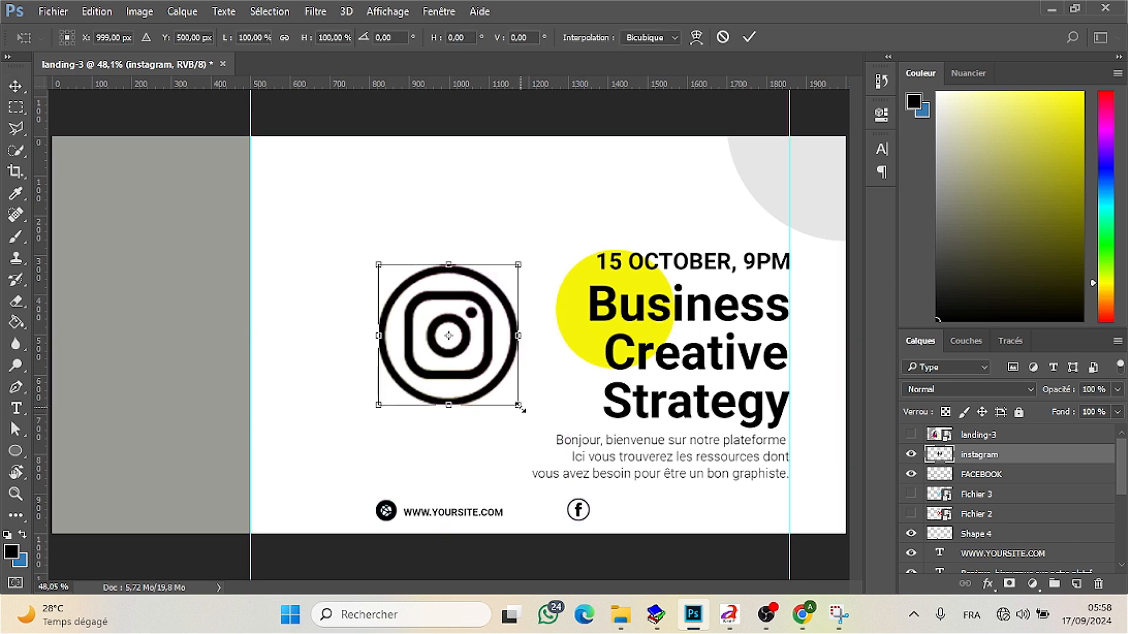
pyautogui.moveTo(518, 407); pyautogui.dragTo(608, 511)
pyautogui.press('Return')
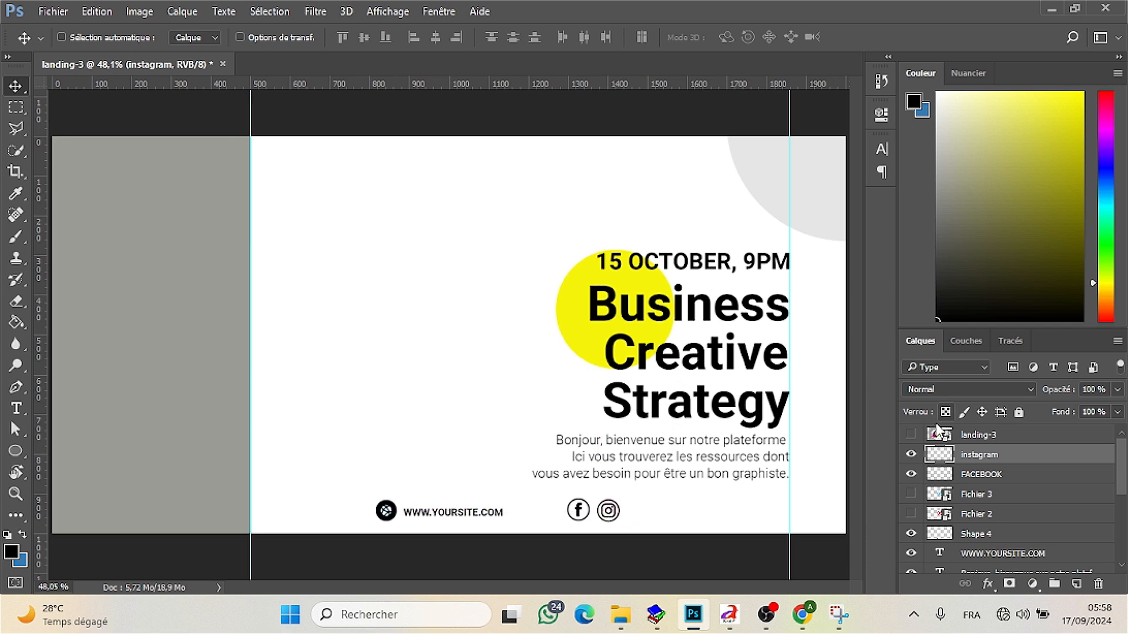
pyautogui.click(910, 435)
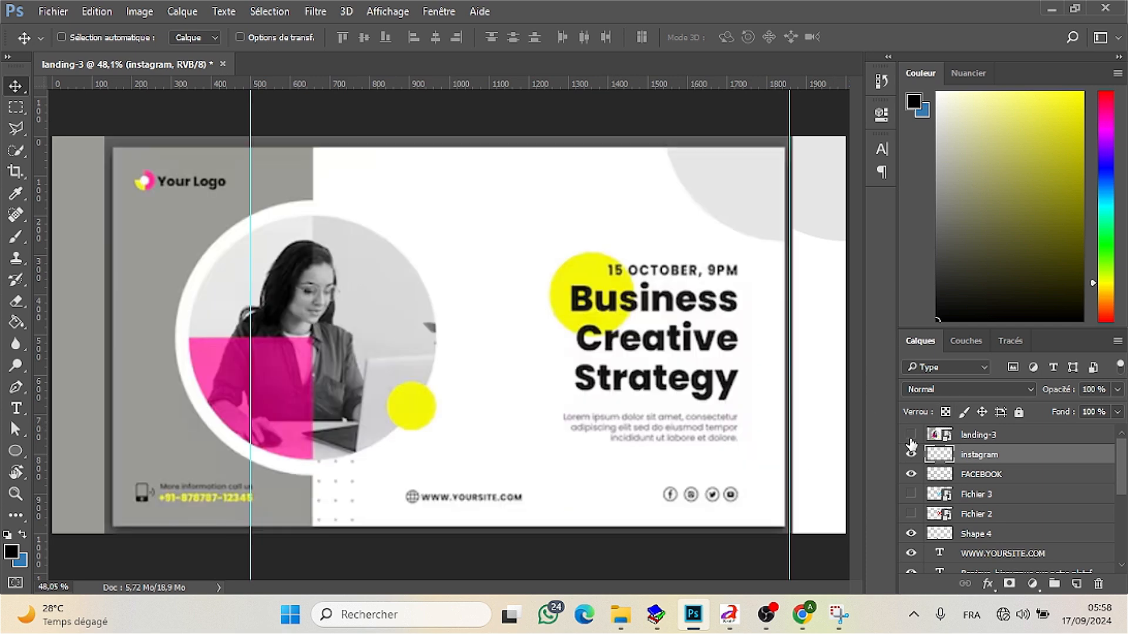
pyautogui.click(910, 437)
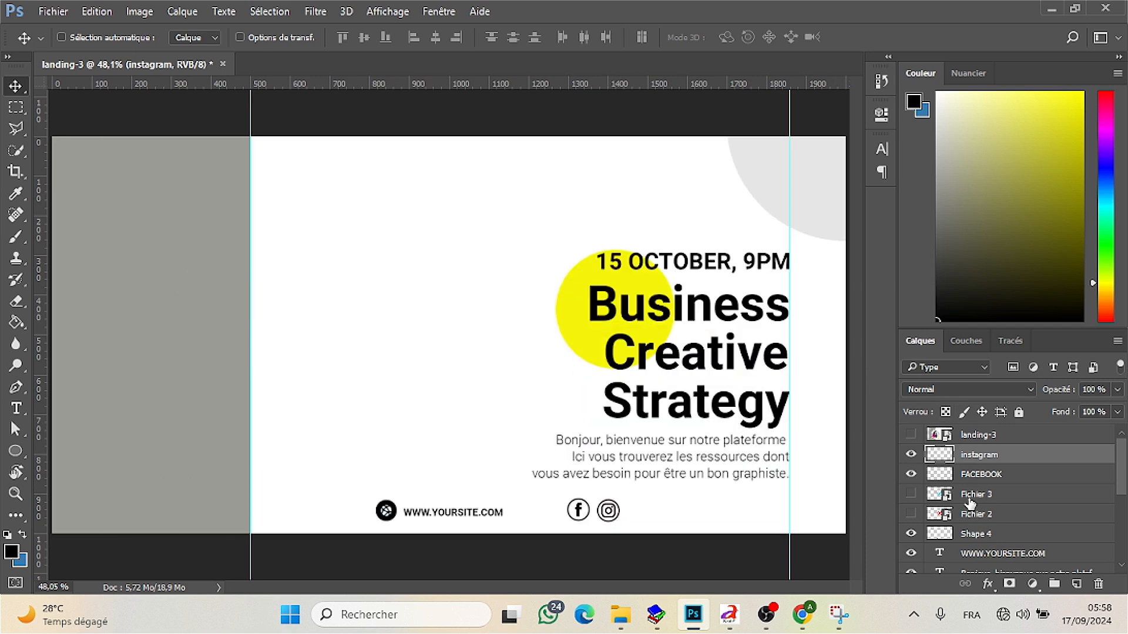
# Rasterize the Fichier 3 layer with the Twitter icon and make it visible
pyautogui.click(969, 504)
pyautogui.click(911, 494)
pyautogui.click(910, 494)
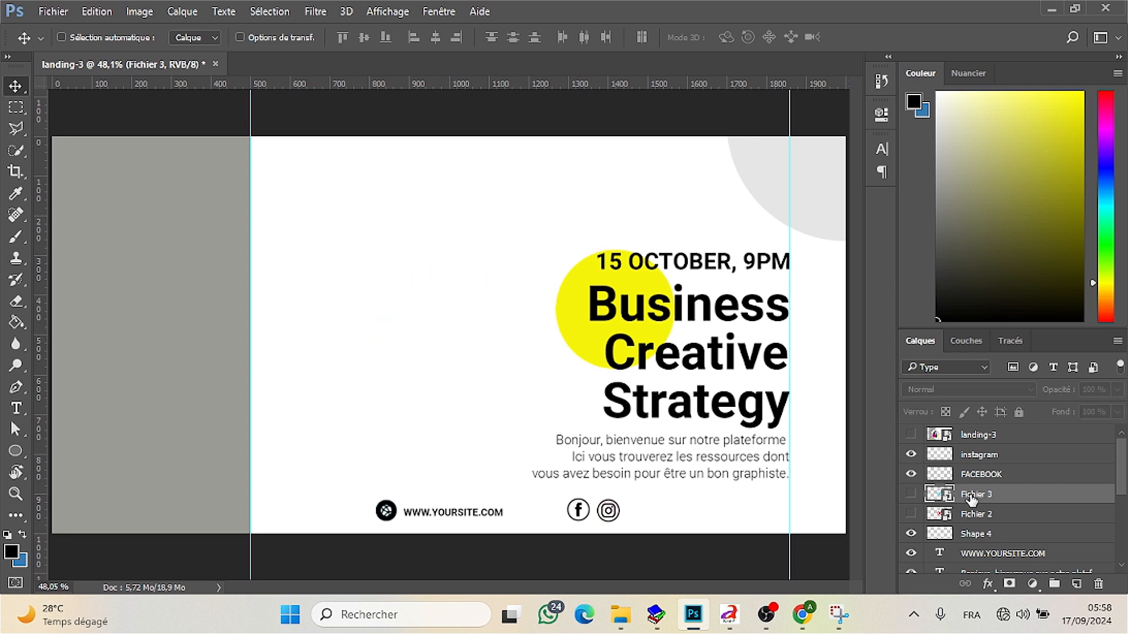
pyautogui.rightClick(990, 497)
pyautogui.click(532, 361)
pyautogui.click(910, 494)
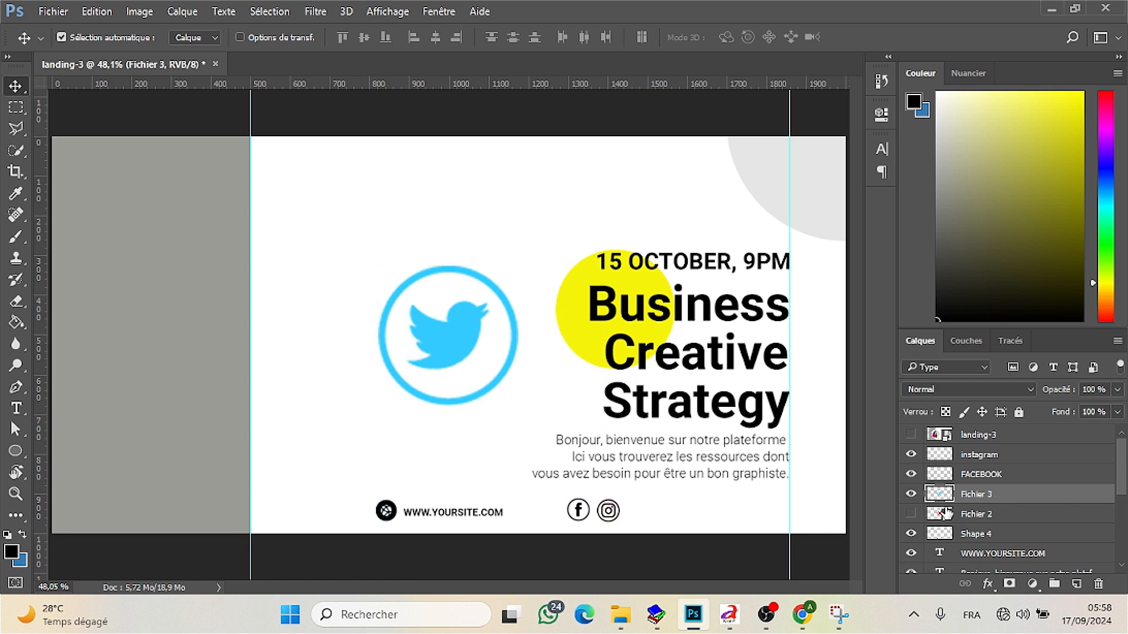
# Load the Twitter icon's outline as a selection, fill it with the black foreground color, and deselect
pyautogui.keyDown('ctrl'); pyautogui.click(939, 494); pyautogui.keyUp('ctrl')
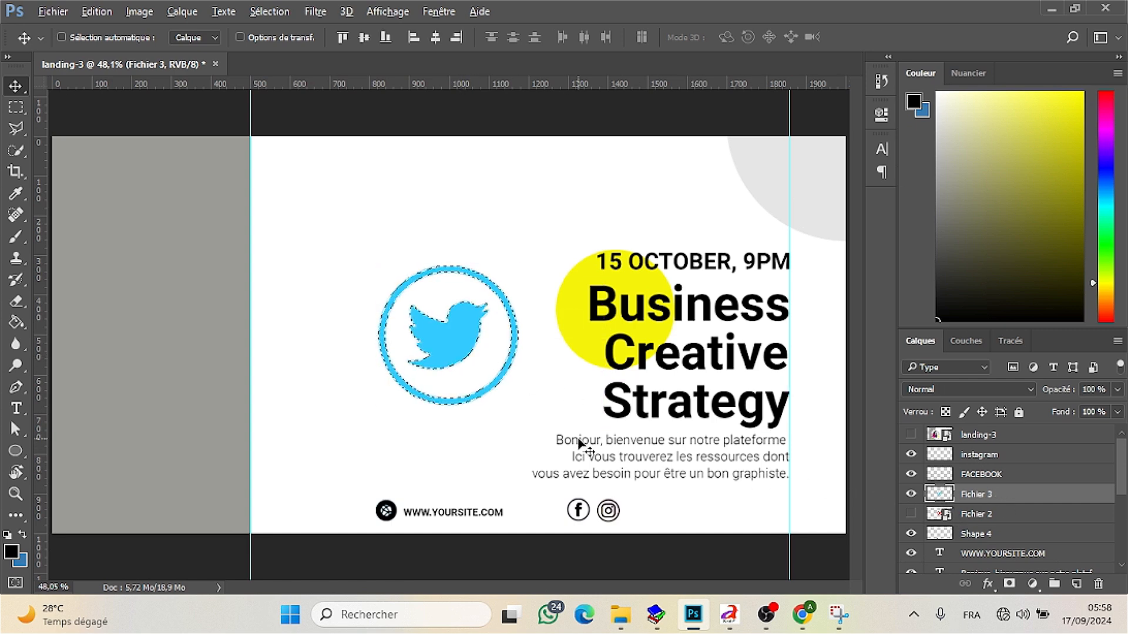
pyautogui.hotkey('alt', 'BackSpace')
pyautogui.press('ctrl')
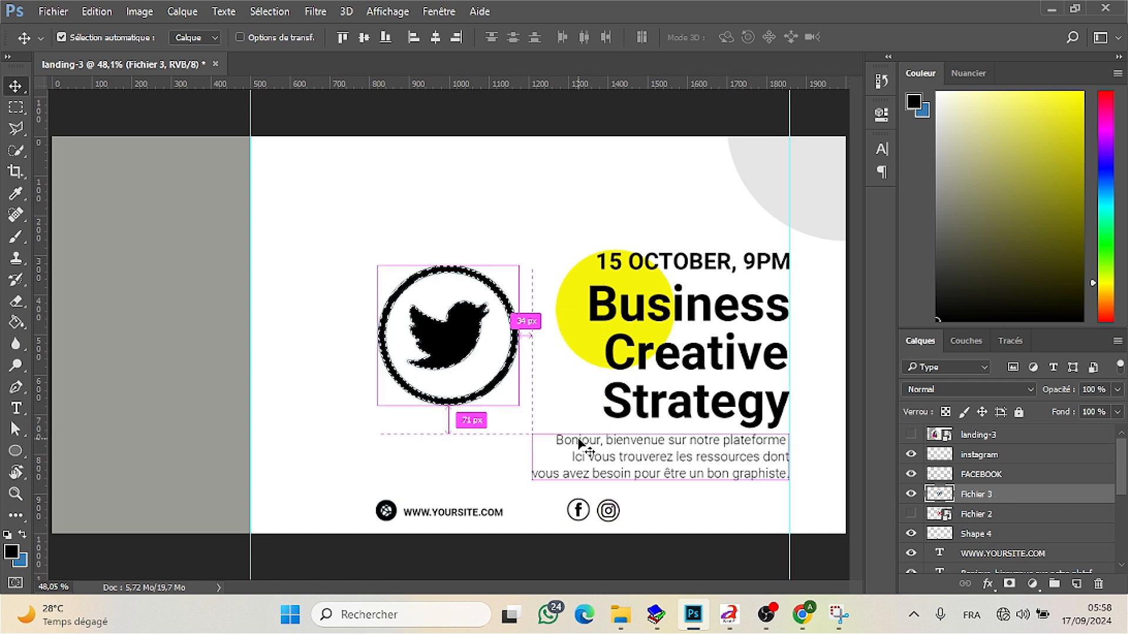
pyautogui.hotkey('ctrl', 'd')
# Scale the Twitter icon down to match the other social icons and place it beside the Instagram icon
pyautogui.hotkey('ctrl', 't')
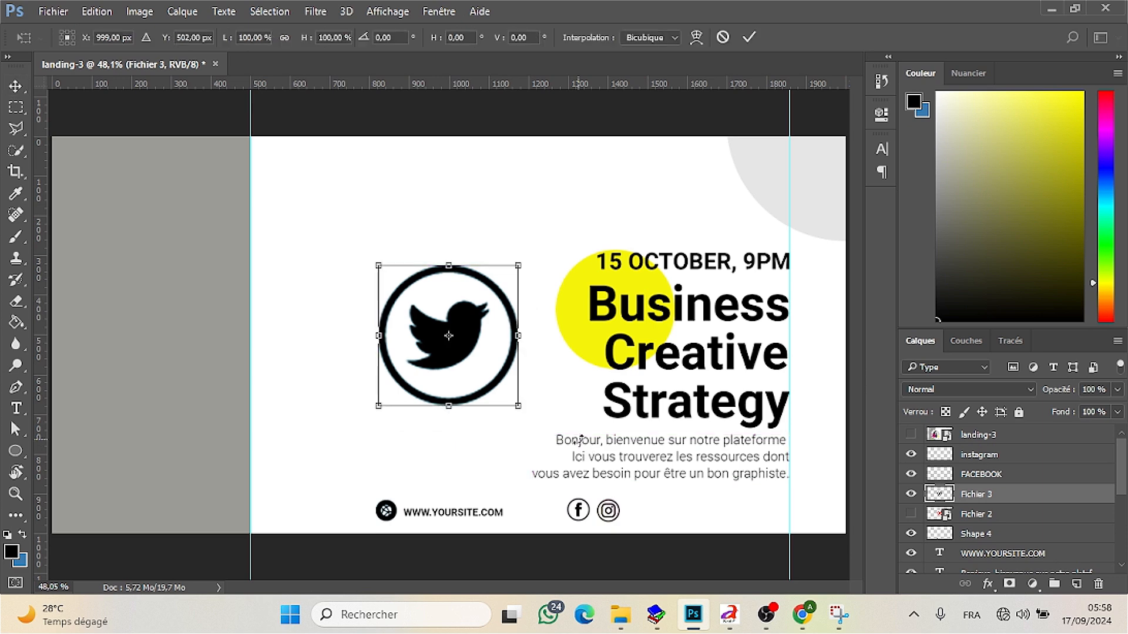
pyautogui.moveTo(521, 410); pyautogui.dragTo(641, 513)
pyautogui.press('Return')
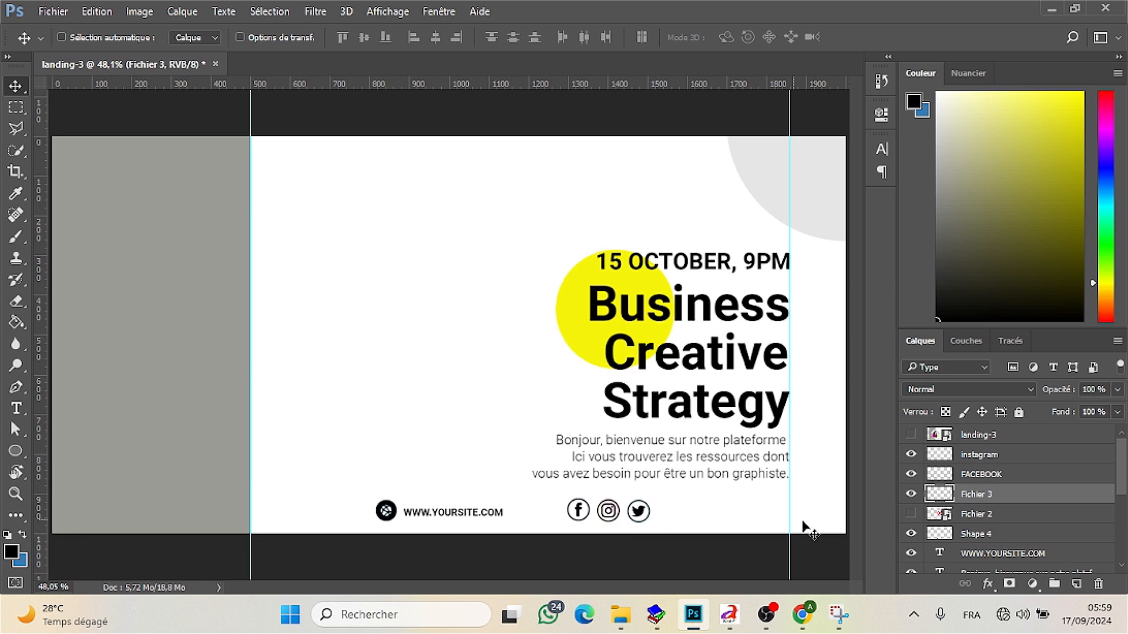
# Make the Fichier 2 layer with the YouTube icon visible and rasterize it
pyautogui.click(912, 516)
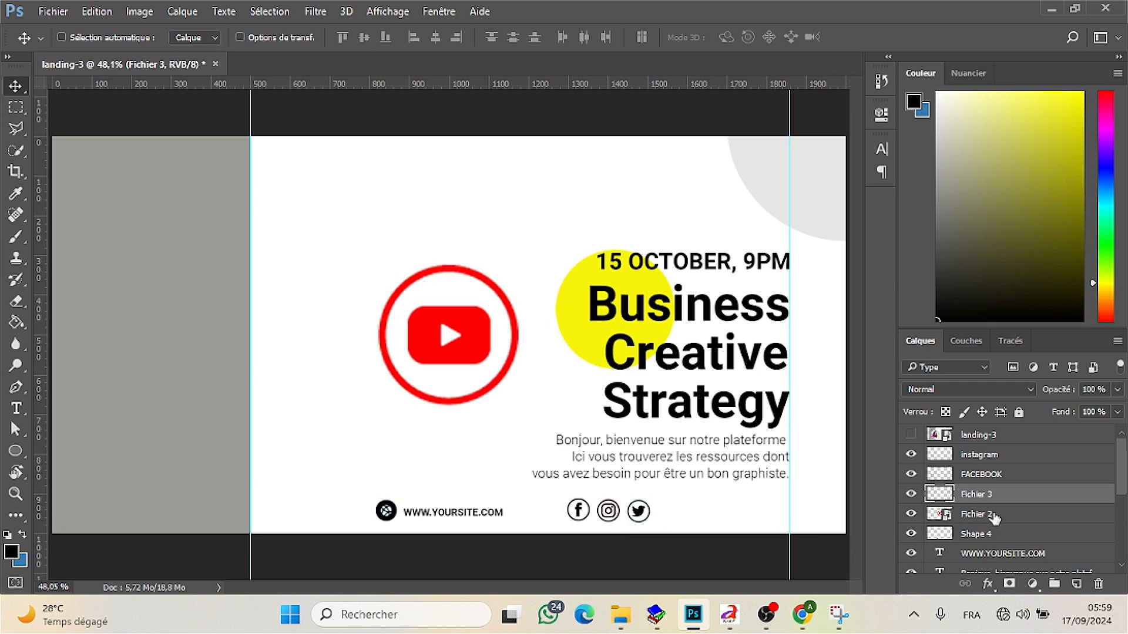
pyautogui.click(994, 516)
pyautogui.rightClick(997, 517)
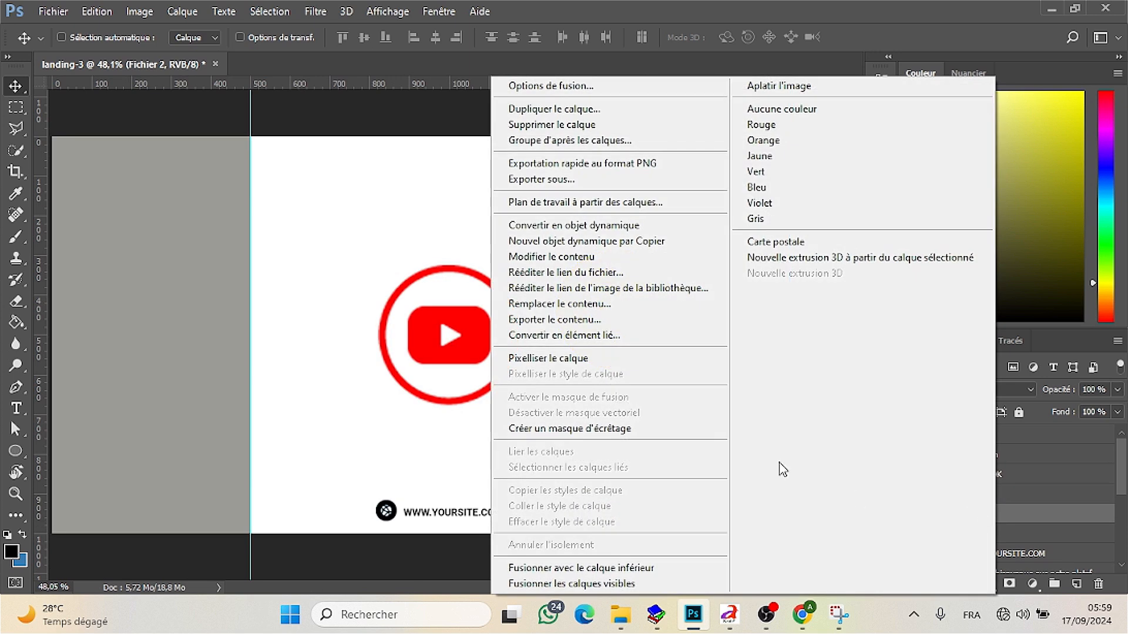
pyautogui.click(577, 361)
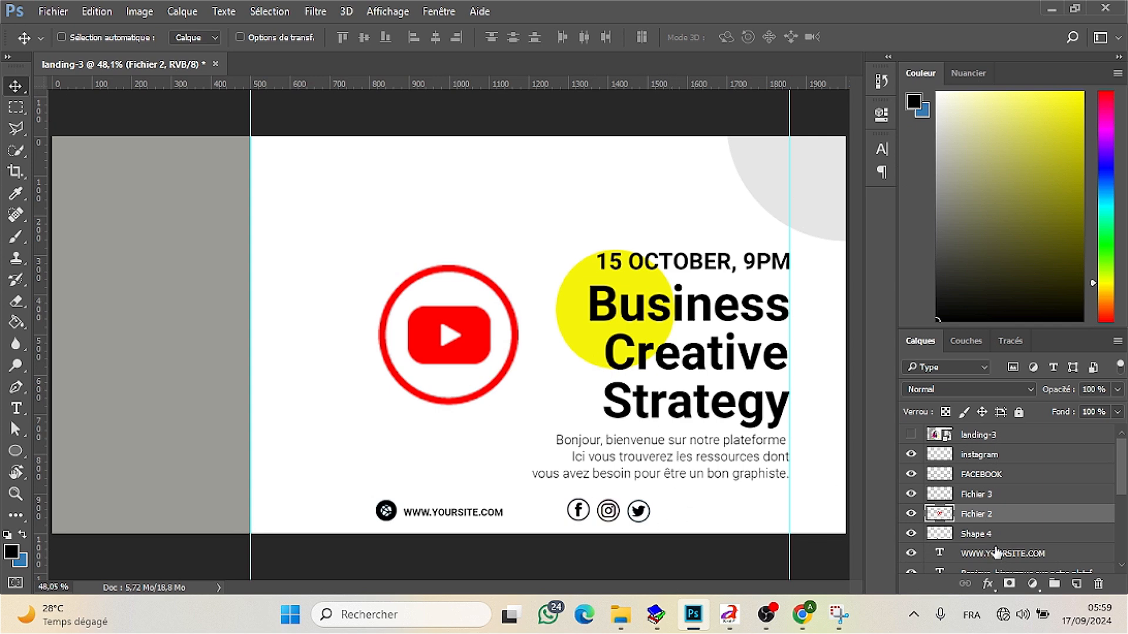
# Load the YouTube icon's outline as a selection, fill it with the black foreground color, and deselect
pyautogui.keyDown('ctrl'); pyautogui.click(942, 516); pyautogui.keyUp('ctrl')
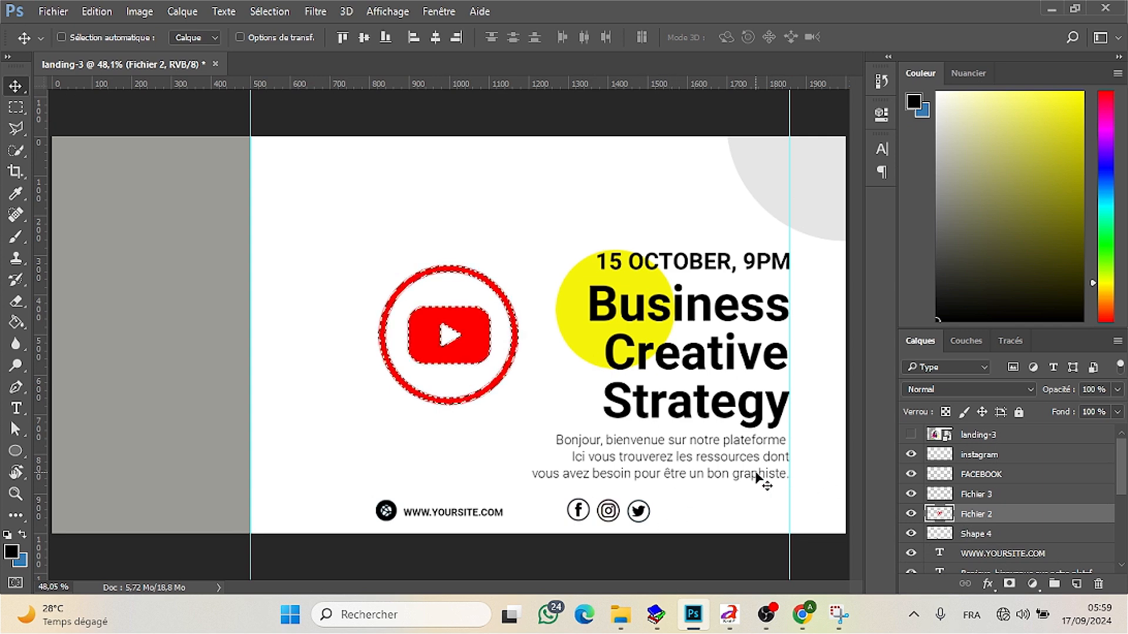
pyautogui.hotkey('alt', 'BackSpace')
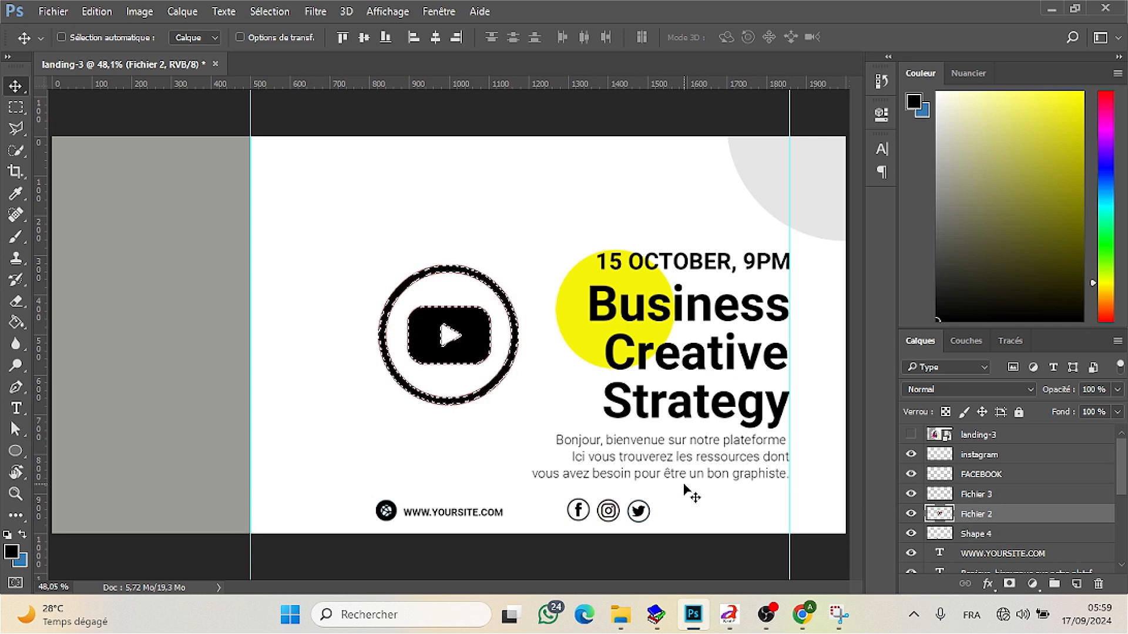
pyautogui.hotkey('ctrl', 'd')
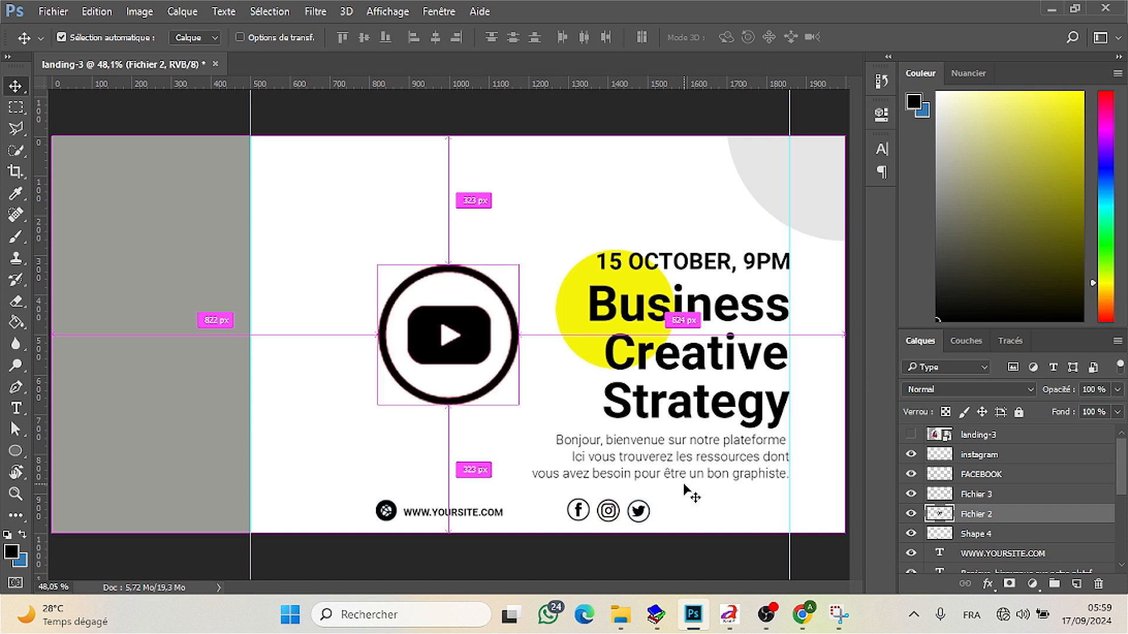
# Scale the YouTube icon down to match the other icons, place it after the Twitter icon, and nudge it slightly right
pyautogui.hotkey('ctrl', 't')
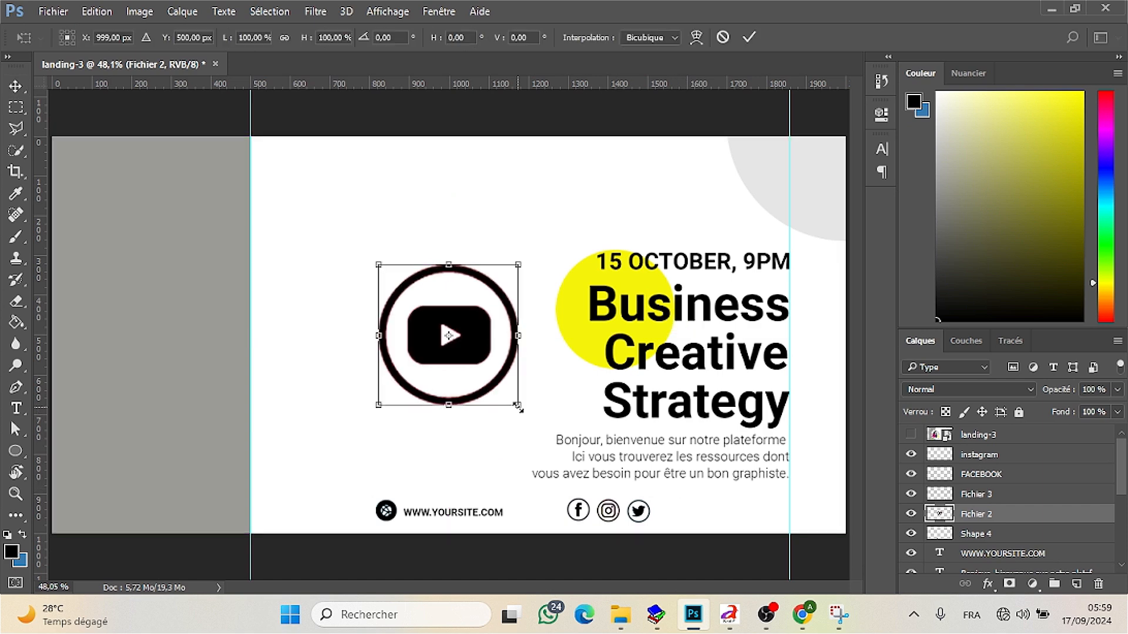
pyautogui.moveTo(519, 407); pyautogui.dragTo(669, 510)
pyautogui.press('Return')
pyautogui.press('Right')
pyautogui.press('Right')
pyautogui.press('Right')
pyautogui.press('Right')
pyautogui.press('Right')
pyautogui.press('Right')
pyautogui.press('Right')
pyautogui.press('Right')
pyautogui.press('Right')
pyautogui.press('Right')
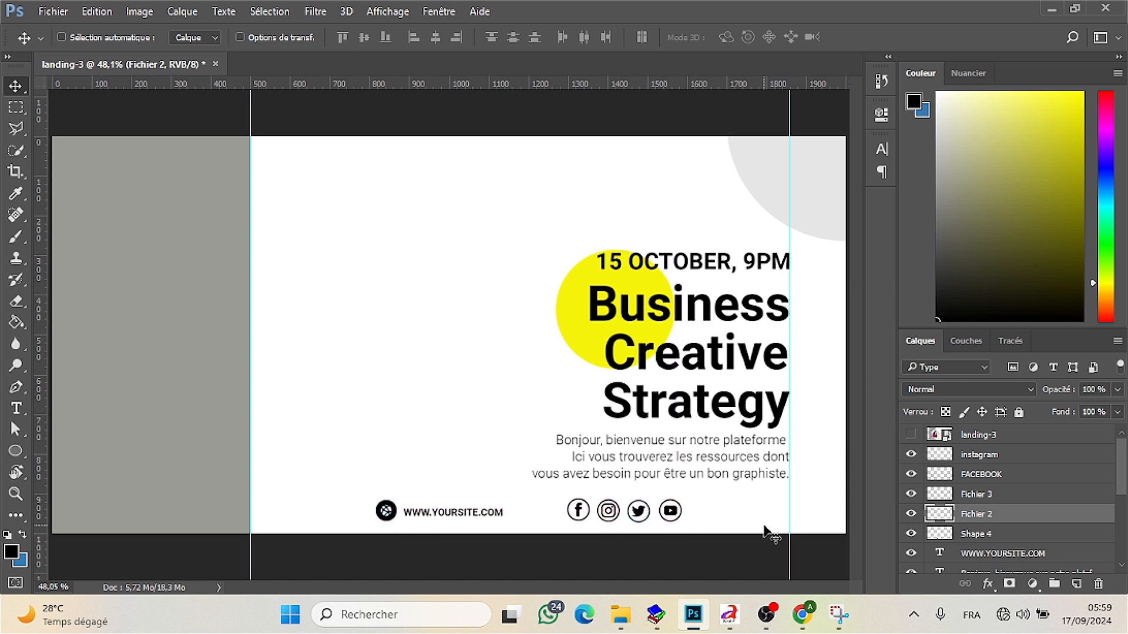
# Check which icon the Fichier 3 layer holds and rename that layer as twitter
pyautogui.click(991, 476)
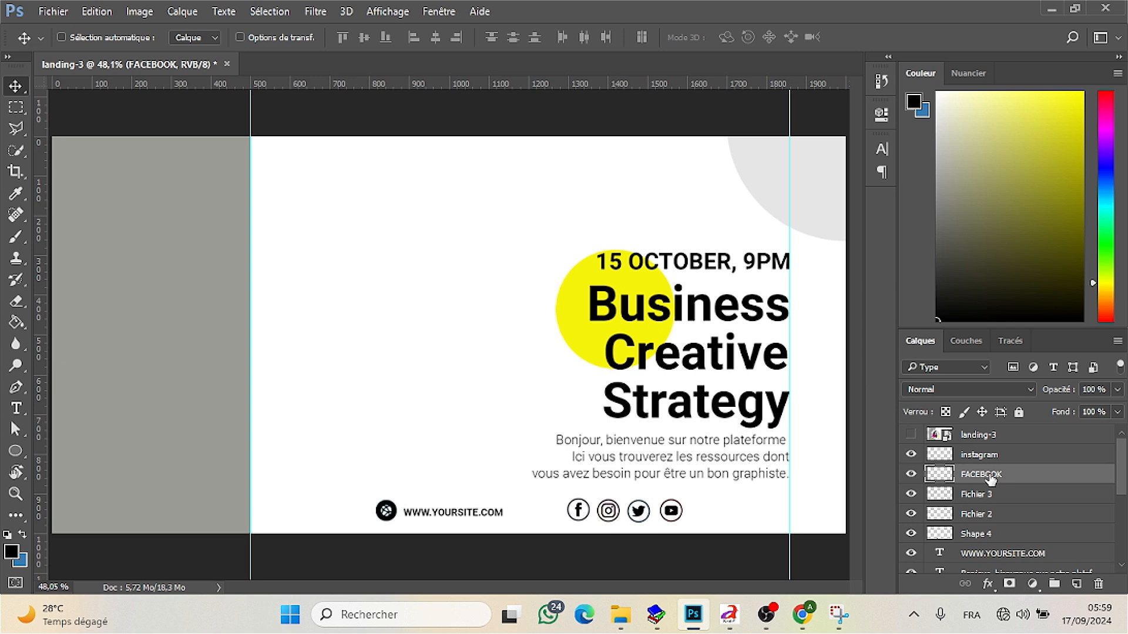
pyautogui.click(992, 460)
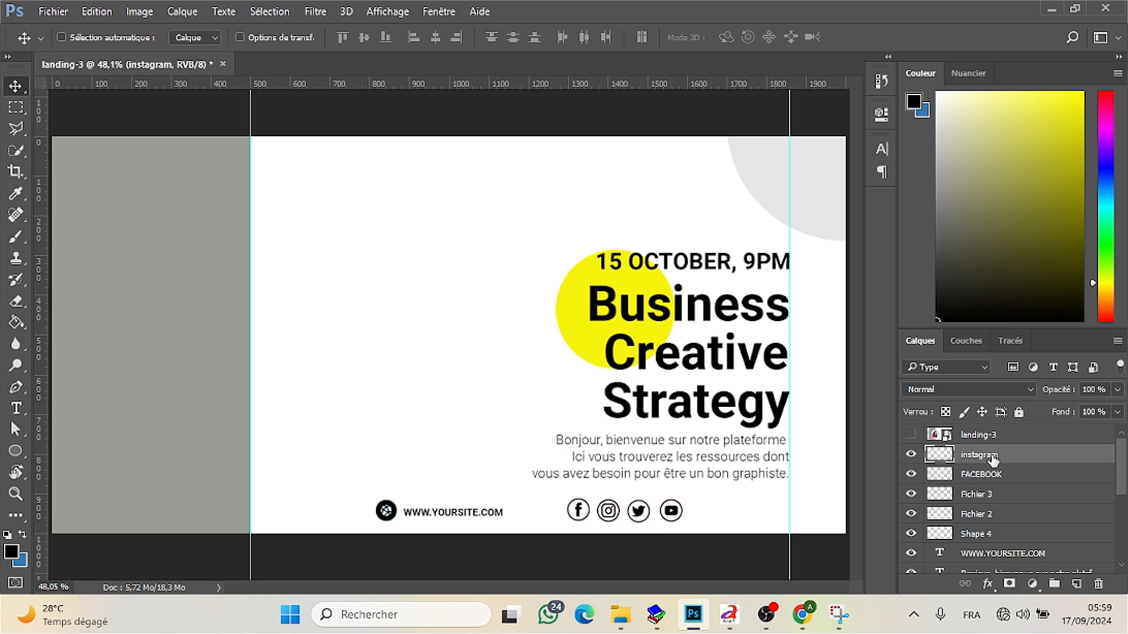
pyautogui.doubleClick(975, 494)
pyautogui.click(1012, 493)
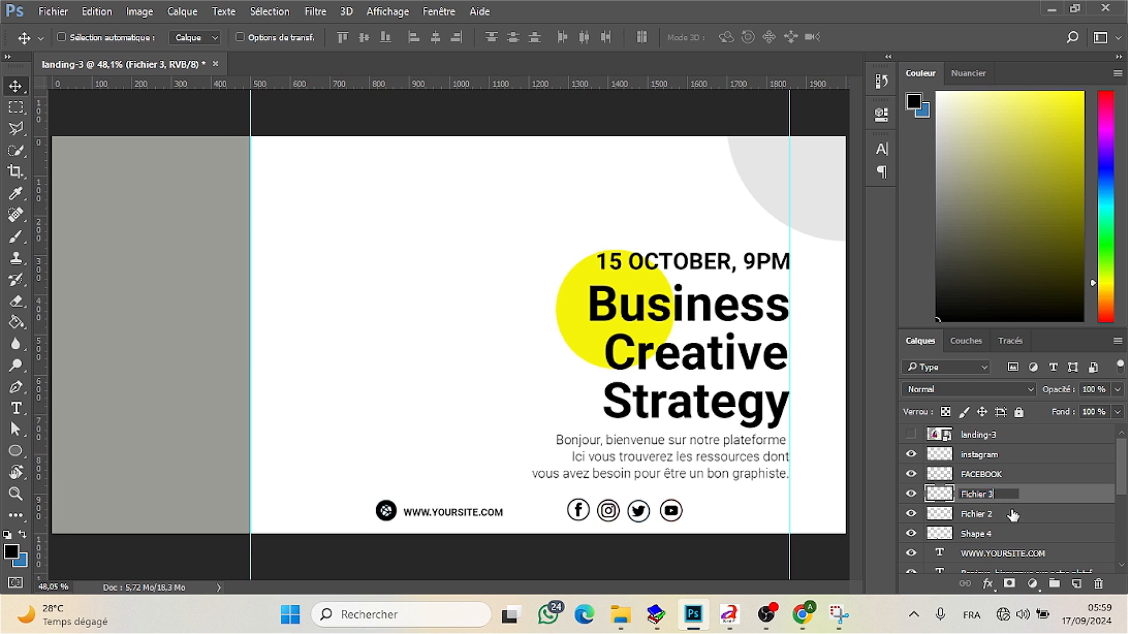
pyautogui.click(1013, 515)
pyautogui.click(911, 494)
pyautogui.click(911, 494)
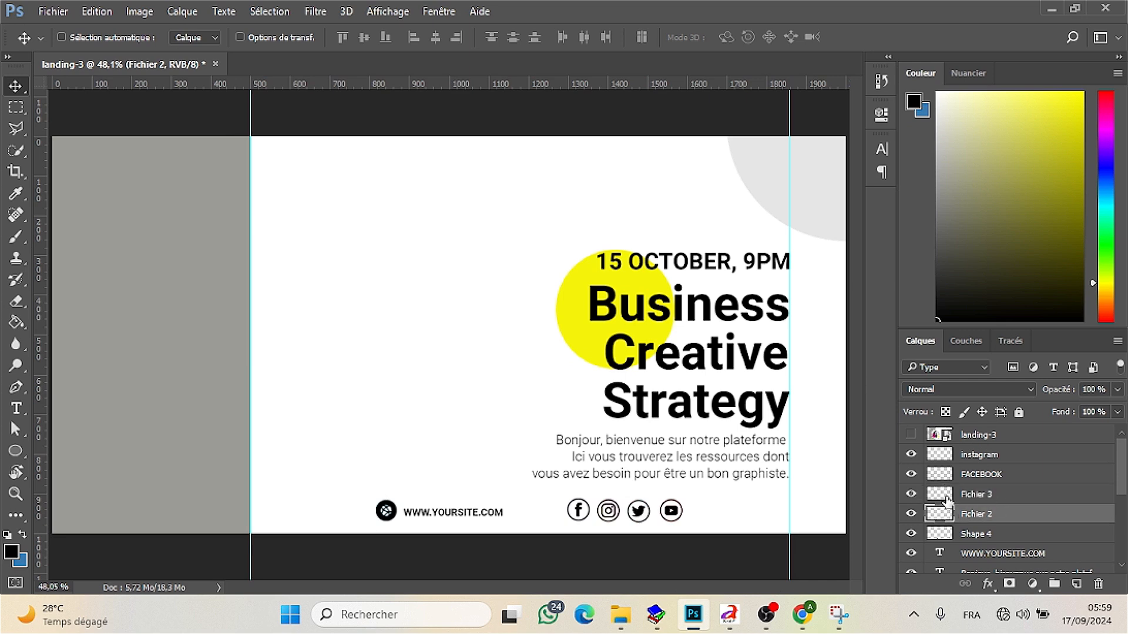
pyautogui.click(976, 496)
pyautogui.doubleClick(975, 495)
pyautogui.write('t')
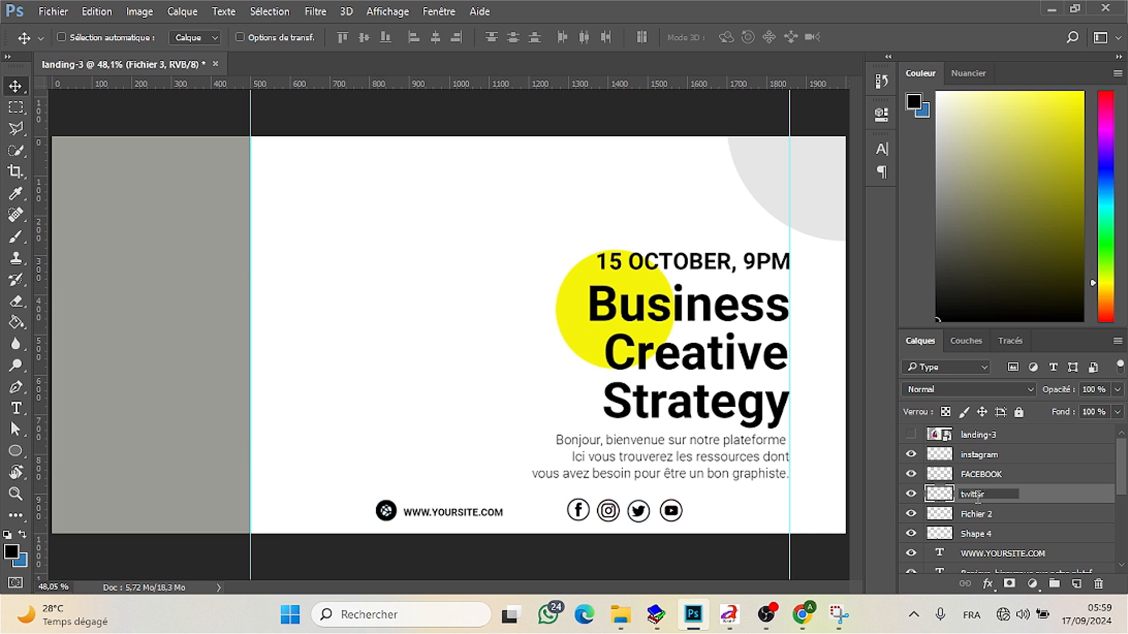
pyautogui.write('witter')
pyautogui.press('Return')
# Rename the Fichier 2 layer as youtube and toggle its visibility to check the matching icon
pyautogui.doubleClick(982, 513)
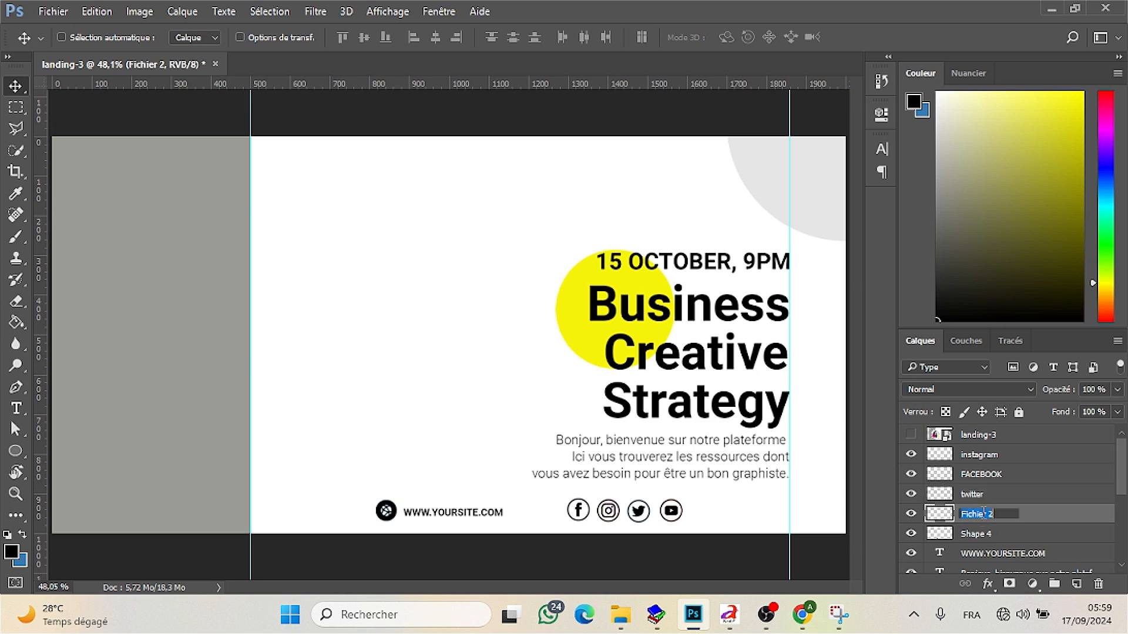
pyautogui.write('youtube')
pyautogui.press('Return')
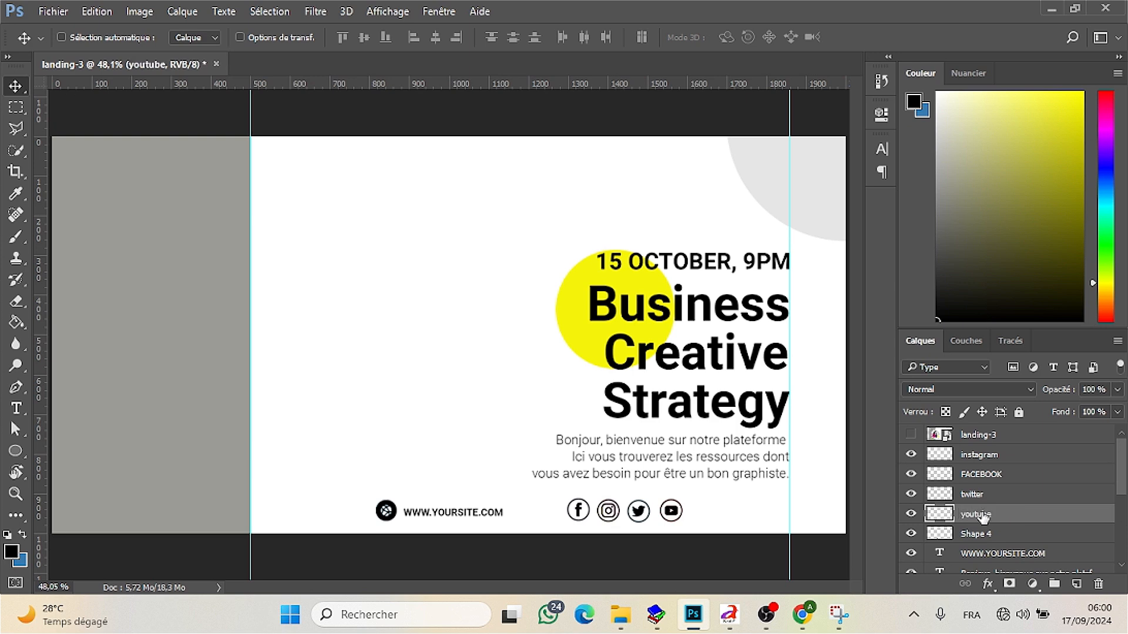
pyautogui.click(911, 514)
pyautogui.click(912, 515)
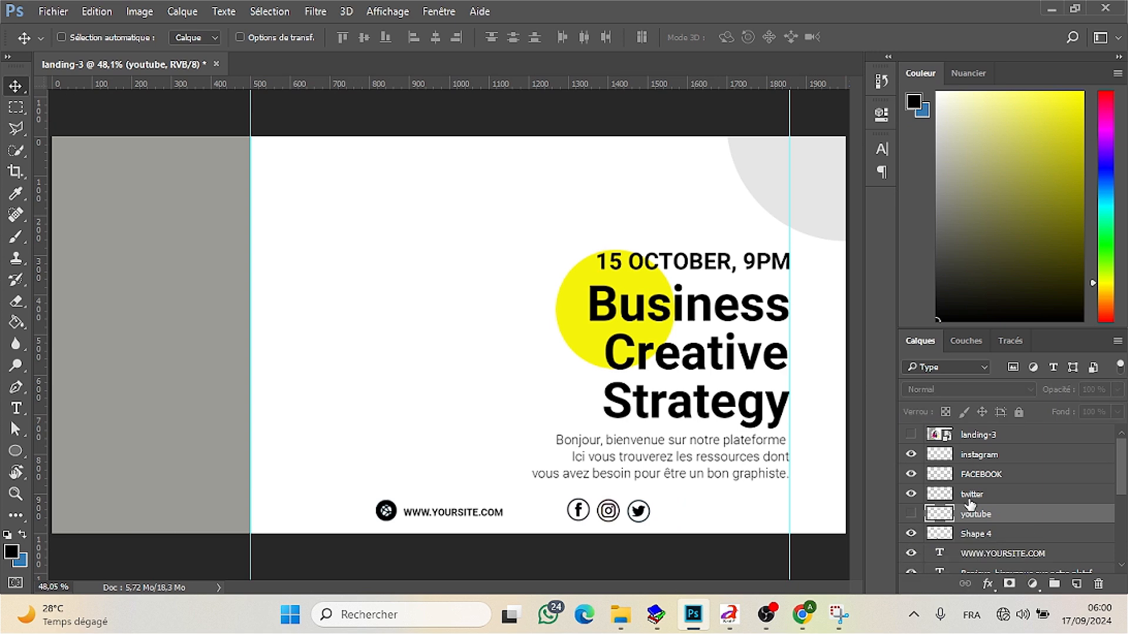
pyautogui.click(911, 514)
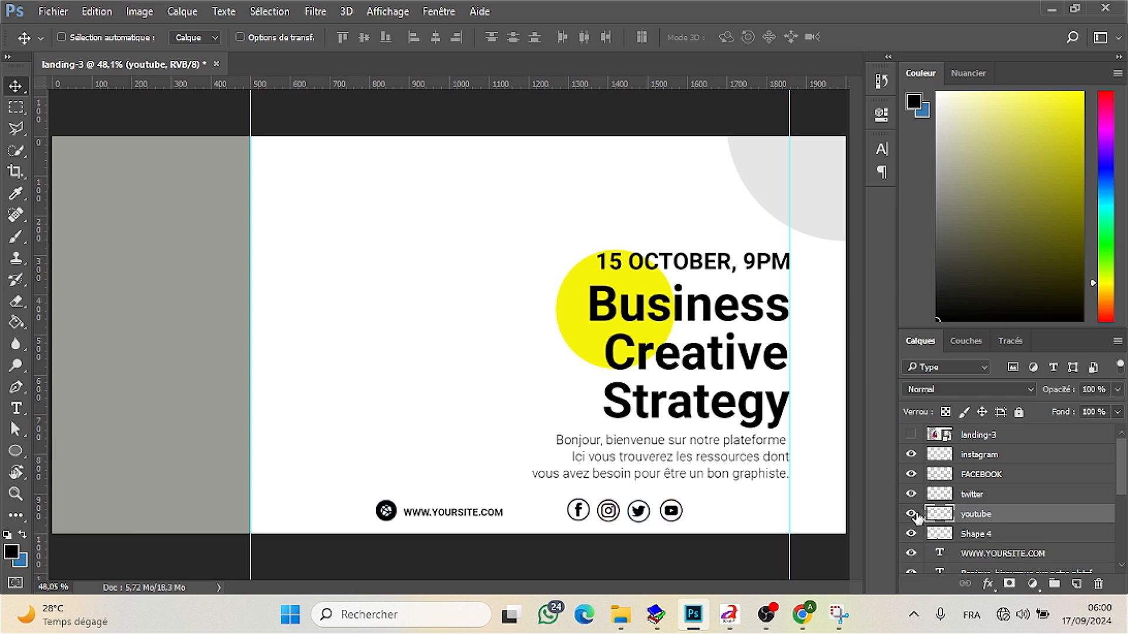
# Group the instagram, FACEBOOK, twitter and youtube layers together, accepting the default group settings
pyautogui.keyDown('shift'); pyautogui.click(982, 462); pyautogui.keyUp('shift')
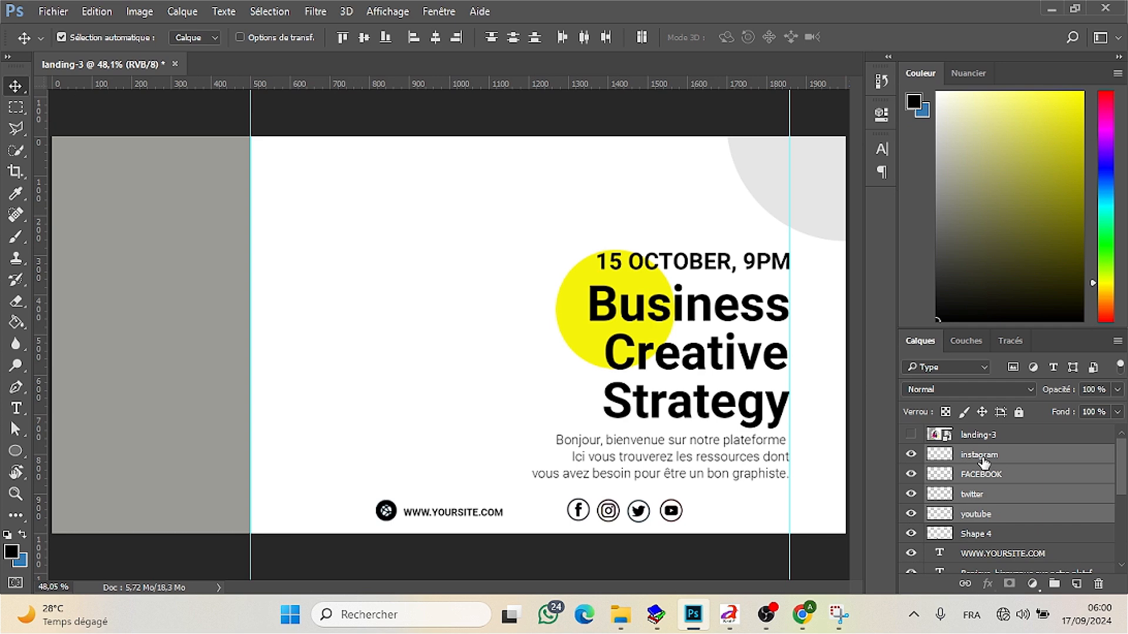
pyautogui.rightClick(983, 496)
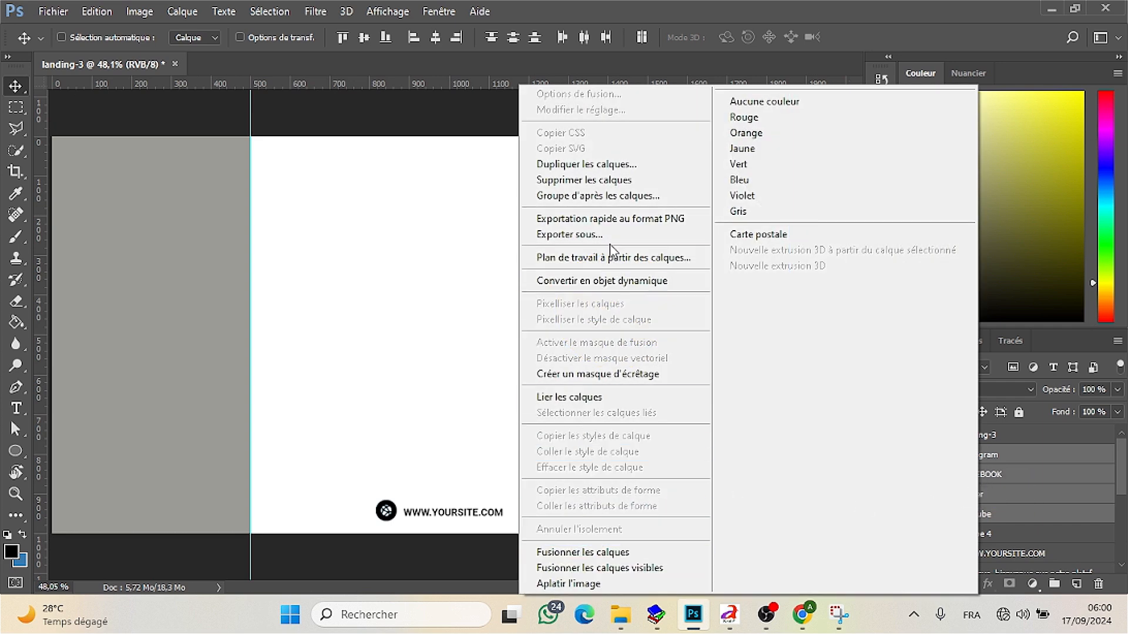
pyautogui.hotkey('ctrl', 'g')
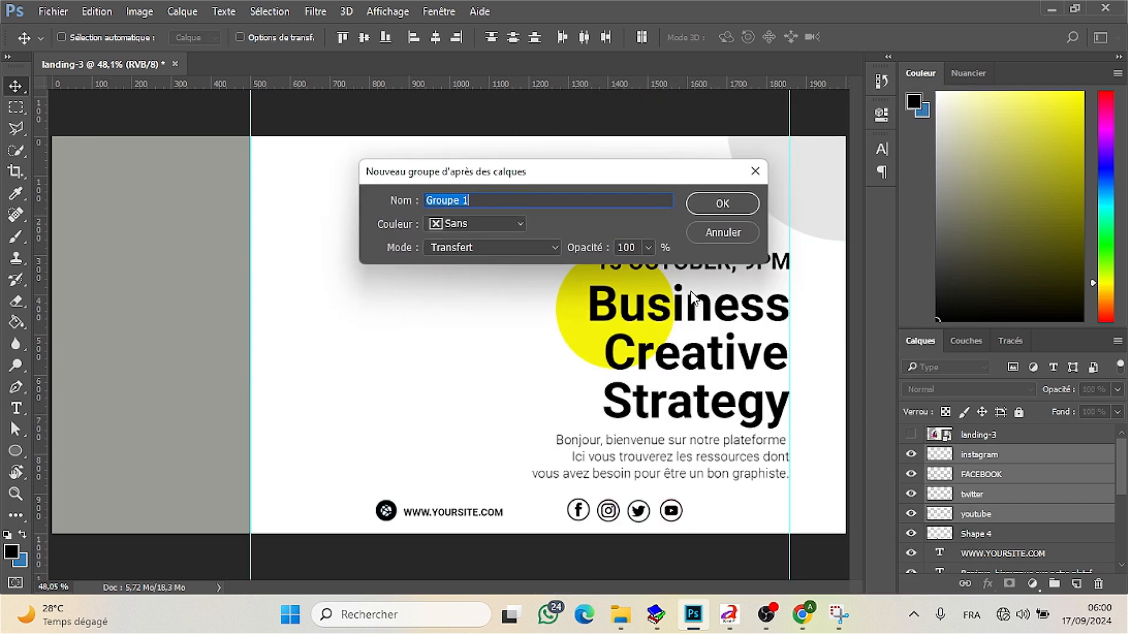
pyautogui.click(698, 207)
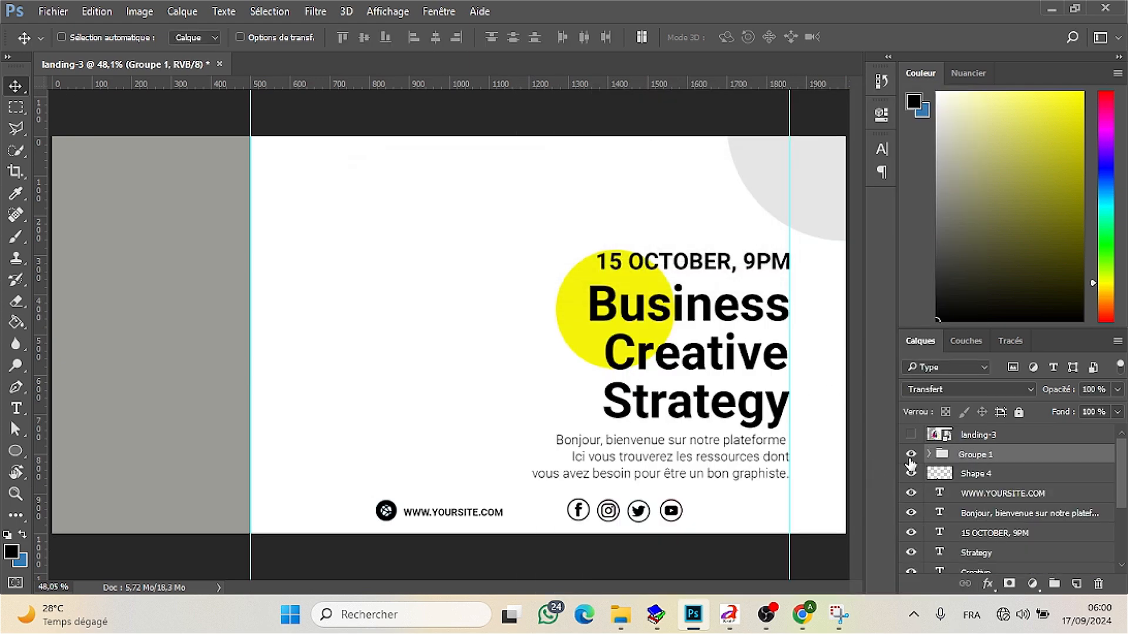
# Move the group of social icons right toward the right-hand vertical guide and nudge it slightly up
pyautogui.click(912, 471)
pyautogui.click(912, 472)
pyautogui.hotkey('shift', 'Right')
pyautogui.hotkey('shift', 'Right')
pyautogui.hotkey('shift', 'Right')
pyautogui.hotkey('shift', 'Right')
pyautogui.hotkey('shift', 'Right')
pyautogui.hotkey('shift', 'Right')
pyautogui.hotkey('shift', 'Right')
pyautogui.hotkey('shift', 'Right')
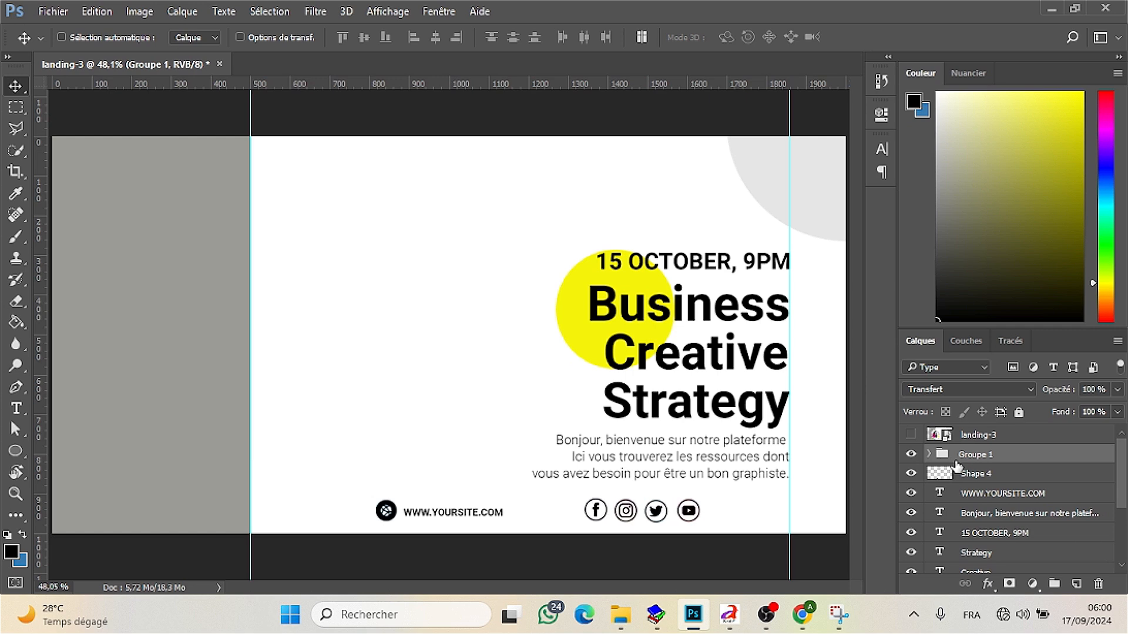
pyautogui.hotkey('shift', 'Right')
pyautogui.hotkey('shift', 'Right')
pyautogui.hotkey('shift', 'Right')
pyautogui.hotkey('shift', 'Right')
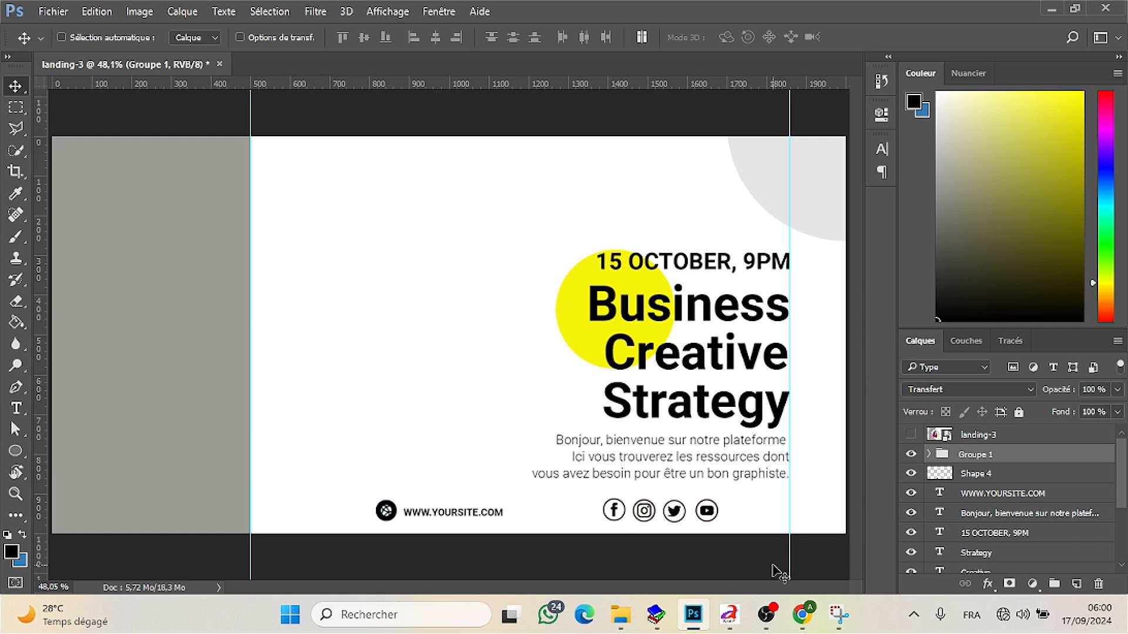
pyautogui.hotkey('shift', 'Right')
pyautogui.hotkey('shift', 'Right')
pyautogui.hotkey('shift', 'Right')
pyautogui.hotkey('shift', 'Right')
pyautogui.hotkey('shift', 'Right')
pyautogui.hotkey('shift', 'Right')
pyautogui.hotkey('shift', 'Right')
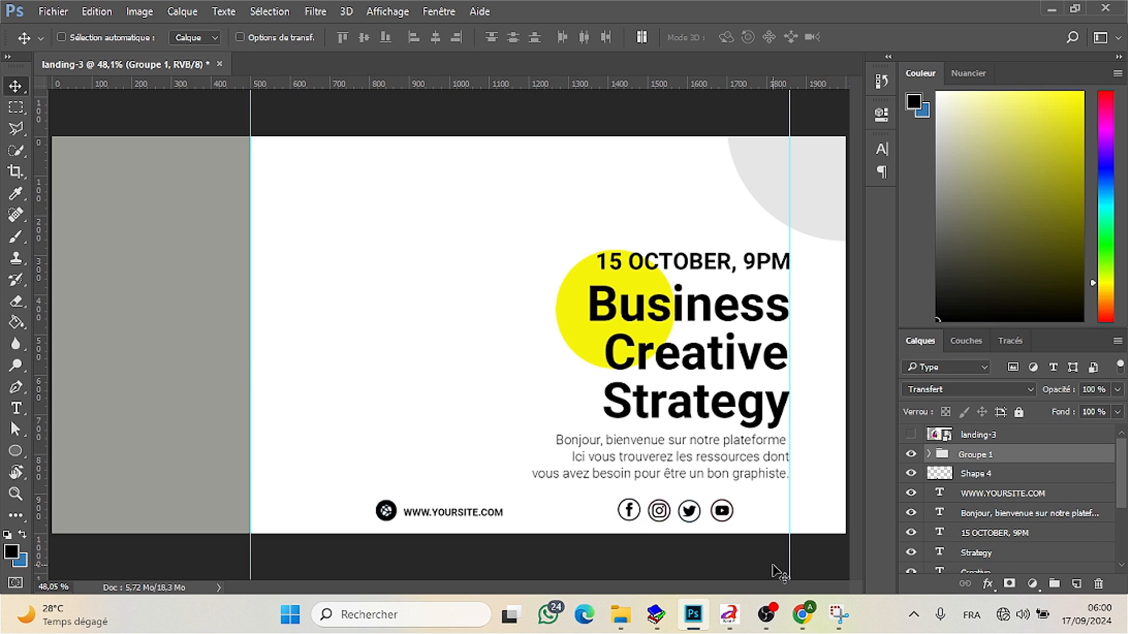
pyautogui.press('Right')
pyautogui.press('Right')
pyautogui.press('Right')
pyautogui.press('Right')
pyautogui.press('Up')
pyautogui.press('Up')
pyautogui.press('Up')
pyautogui.press('Up')
pyautogui.press('Right')
pyautogui.press('Right')
pyautogui.press('Right')
pyautogui.press('Right')
pyautogui.press('Right')
pyautogui.press('Right')
pyautogui.press('Right')
pyautogui.press('Right')
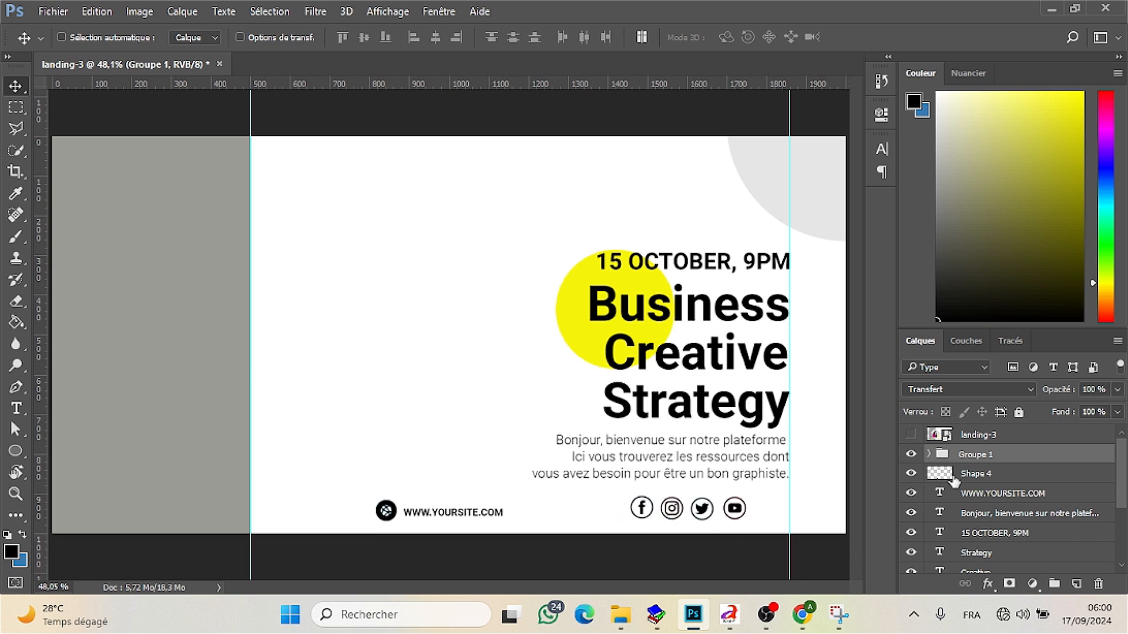
# Expand the social icons group and nudge the twitter icon slightly right to even out the spacing
pyautogui.click(929, 455)
pyautogui.click(991, 477)
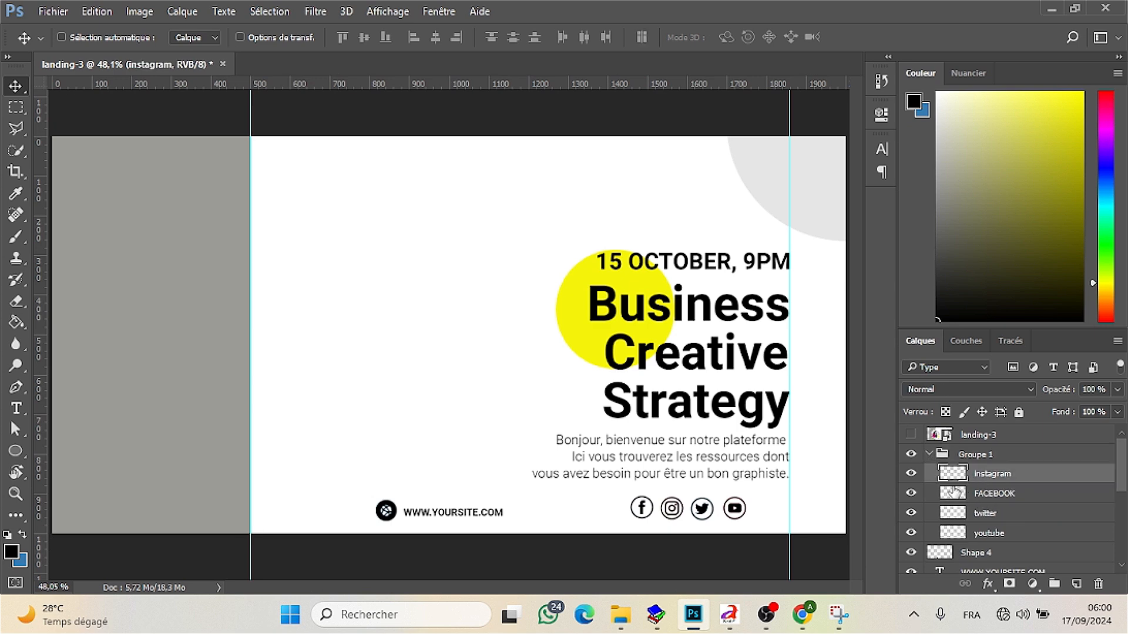
pyautogui.click(912, 476)
pyautogui.click(911, 474)
pyautogui.click(990, 517)
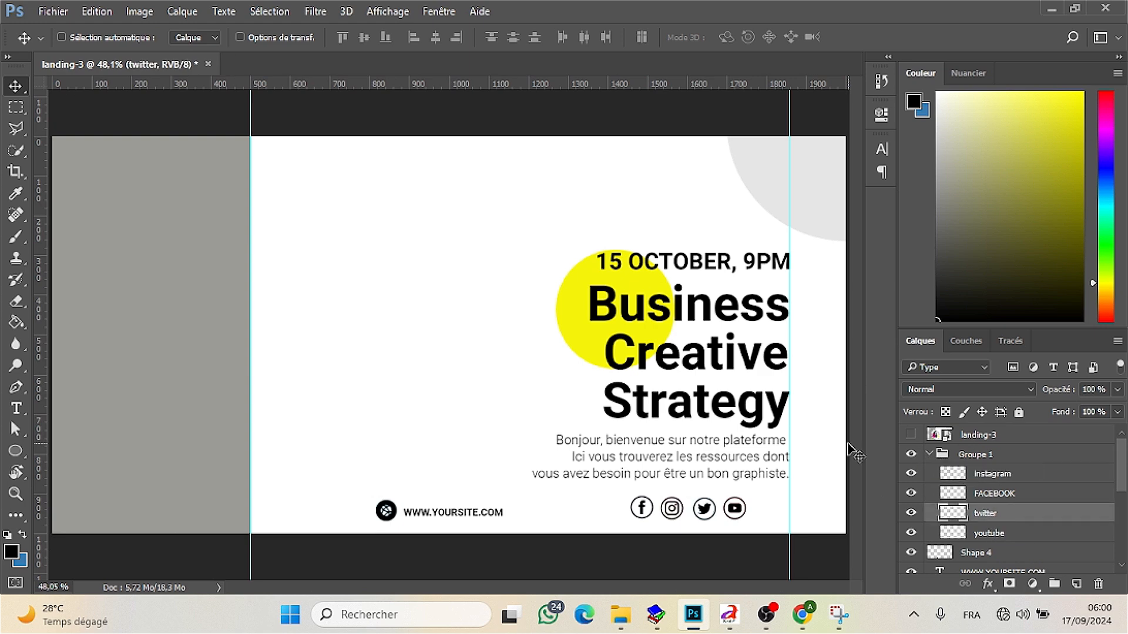
# Toggle the landing-3 reference layer and leave it shown to compare the layout with the original banner
pyautogui.click(911, 435)
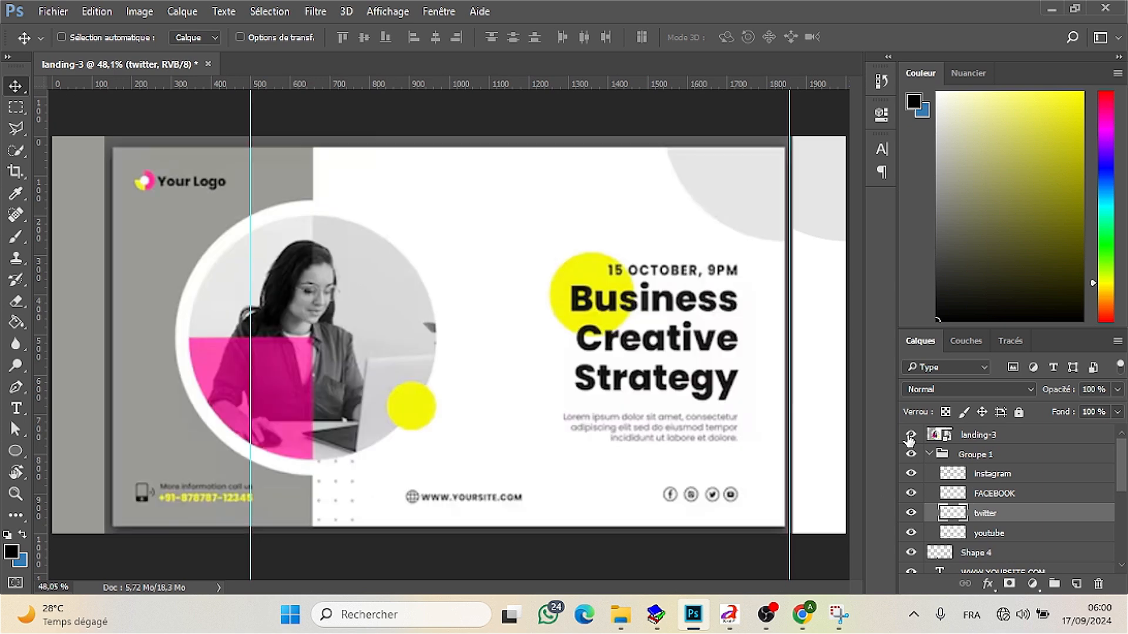
pyautogui.click(910, 436)
pyautogui.click(911, 436)
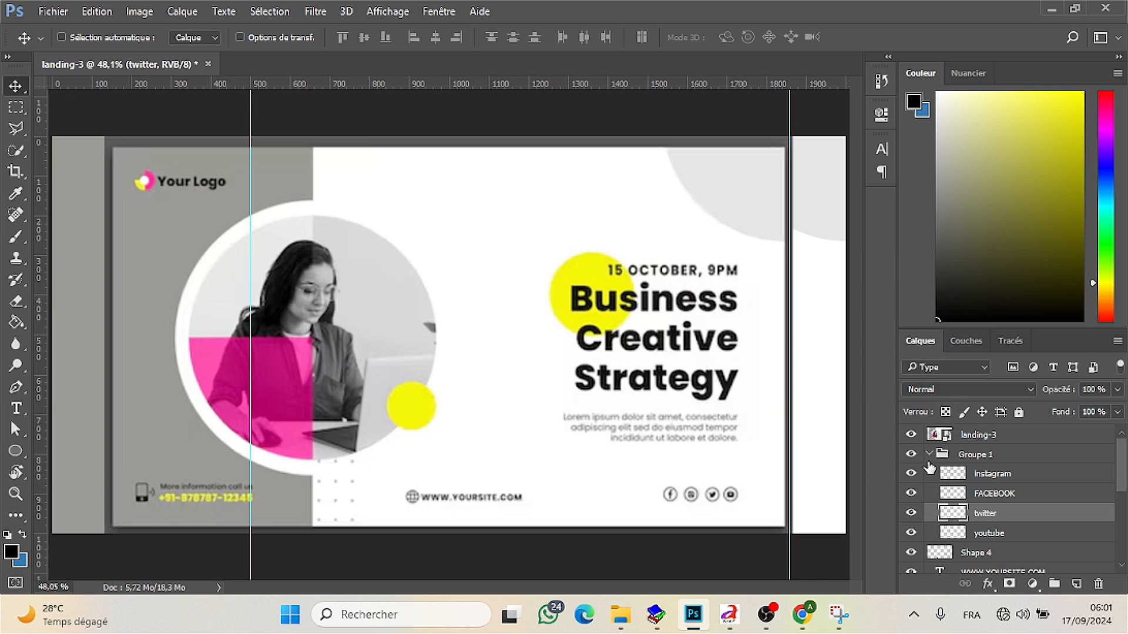
# Hide the landing-3 reference layer and find the Shape 1.png phone icon in the File Explorer Icons folder
pyautogui.click(912, 435)
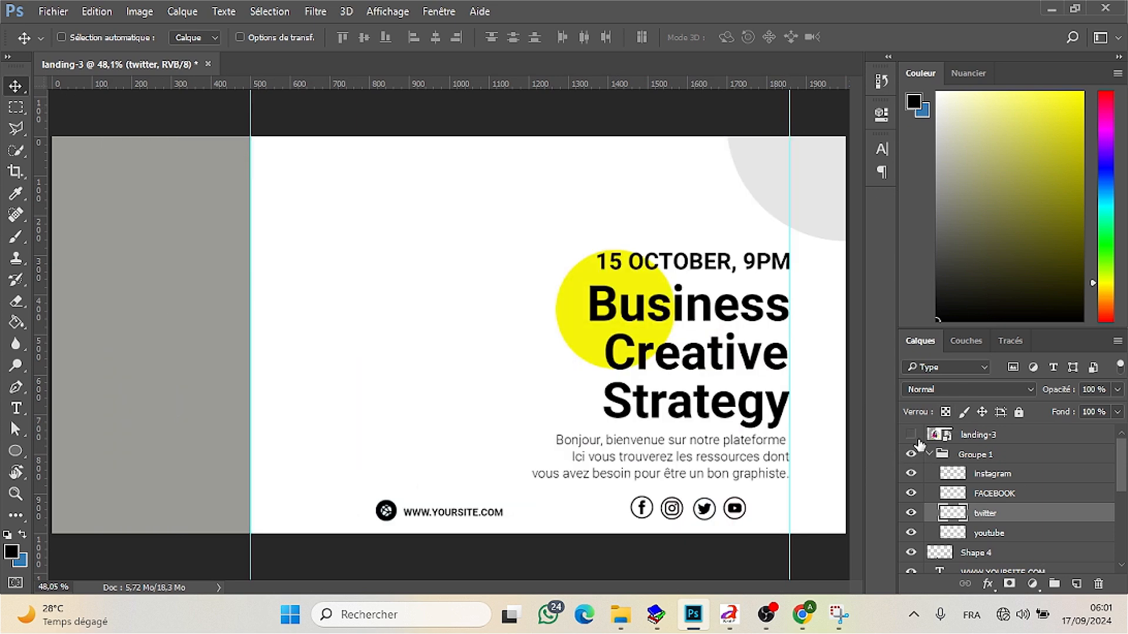
pyautogui.moveTo(622, 624)
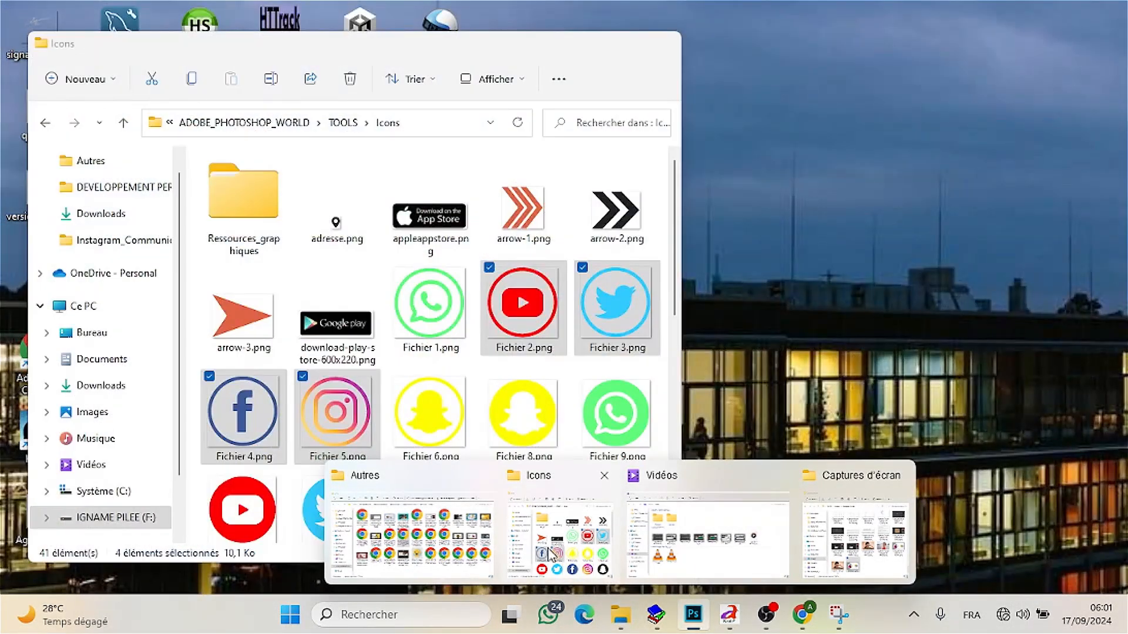
pyautogui.click(546, 541)
pyautogui.scroll(-6, 464, 441)
pyautogui.scroll(-2, 470, 447)
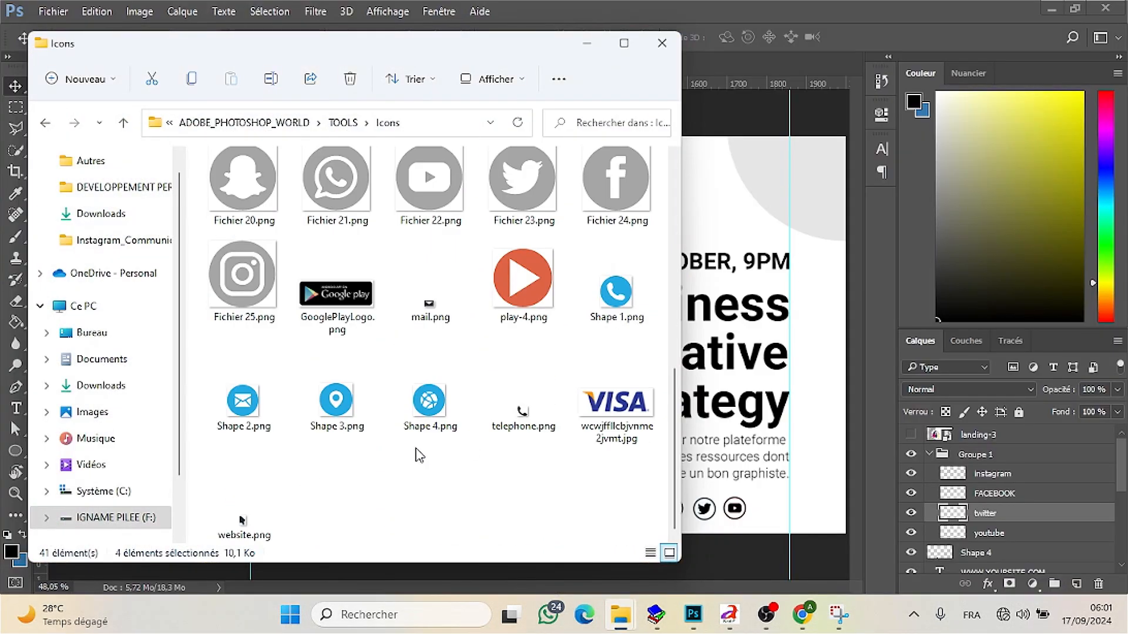
pyautogui.click(609, 302)
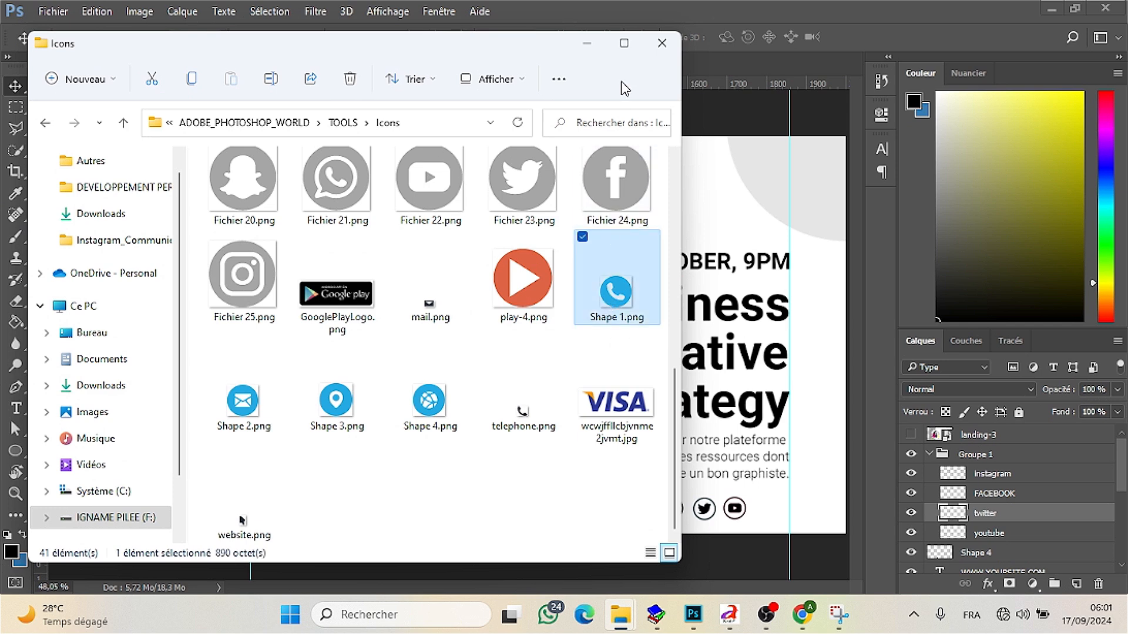
pyautogui.moveTo(614, 291)
pyautogui.mouseDown()
pyautogui.moveTo(713, 305)
pyautogui.moveTo(602, 292)
pyautogui.mouseUp()
# Collapse the social icons group, add three empty layers above it and select the lowest of them, Calque 2
pyautogui.click(1027, 442)
pyautogui.click(940, 455)
pyautogui.click(928, 454)
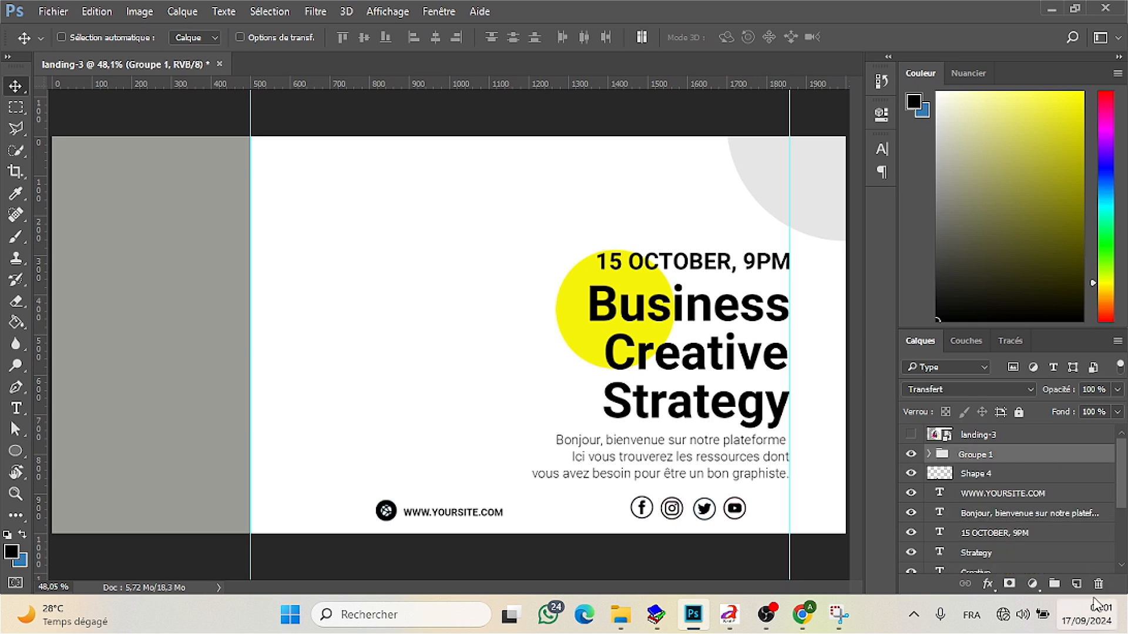
pyautogui.click(1076, 584)
pyautogui.click(1076, 584)
pyautogui.click(1076, 585)
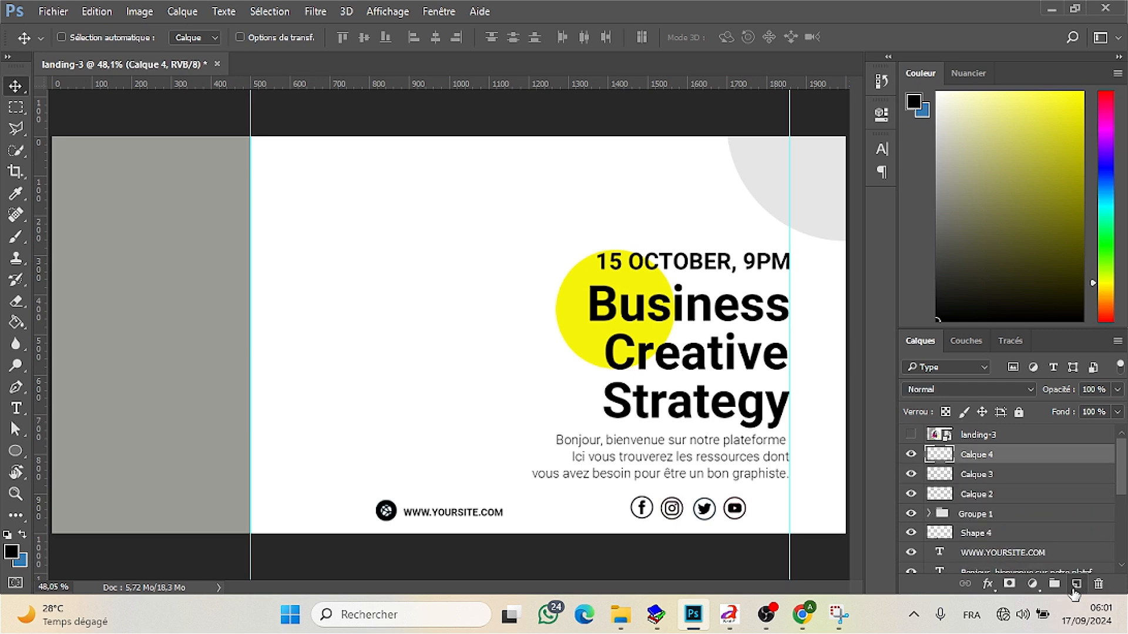
pyautogui.click(991, 499)
# Place Shape 1.png from the Icons folder into the banner and rasterize its layer
pyautogui.hotkey('alt', 'Tab')
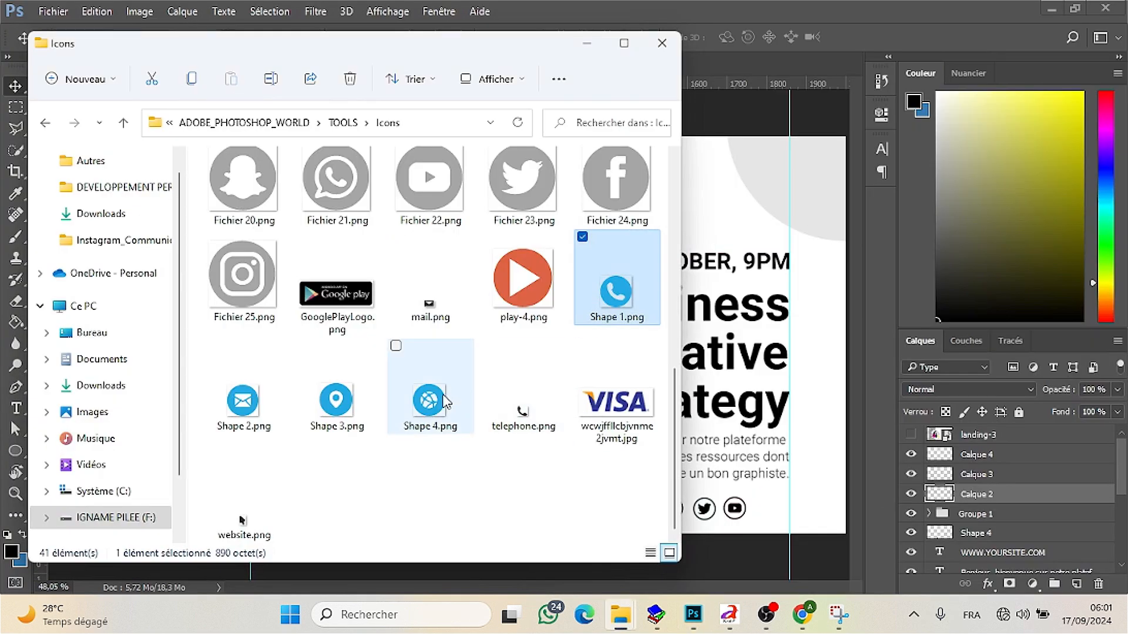
pyautogui.moveTo(617, 302); pyautogui.dragTo(722, 347)
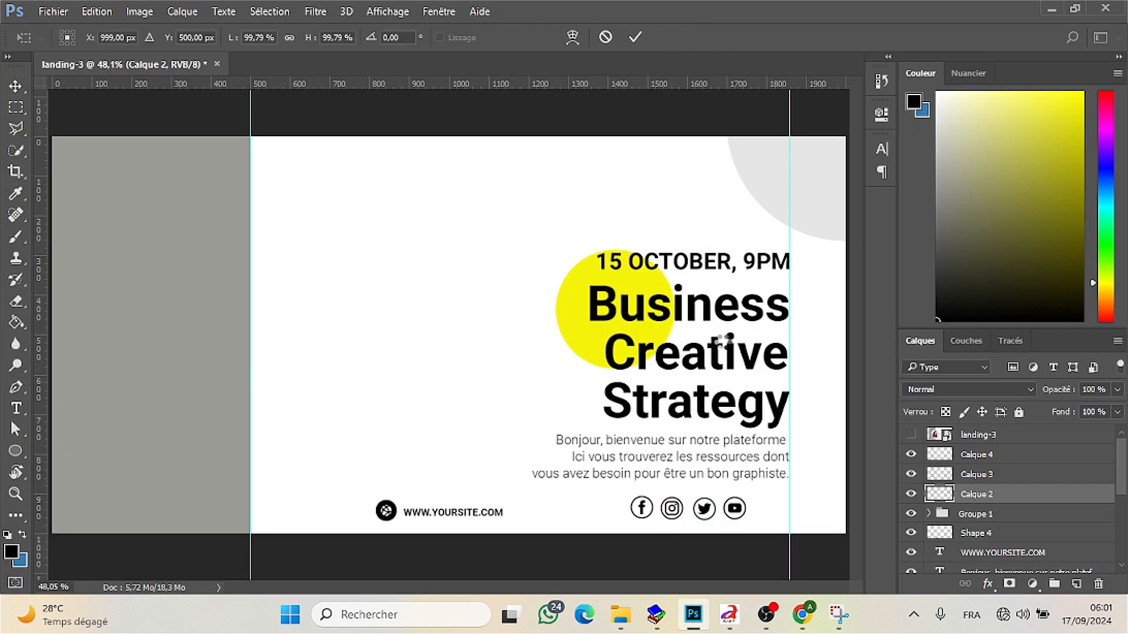
pyautogui.press('Return')
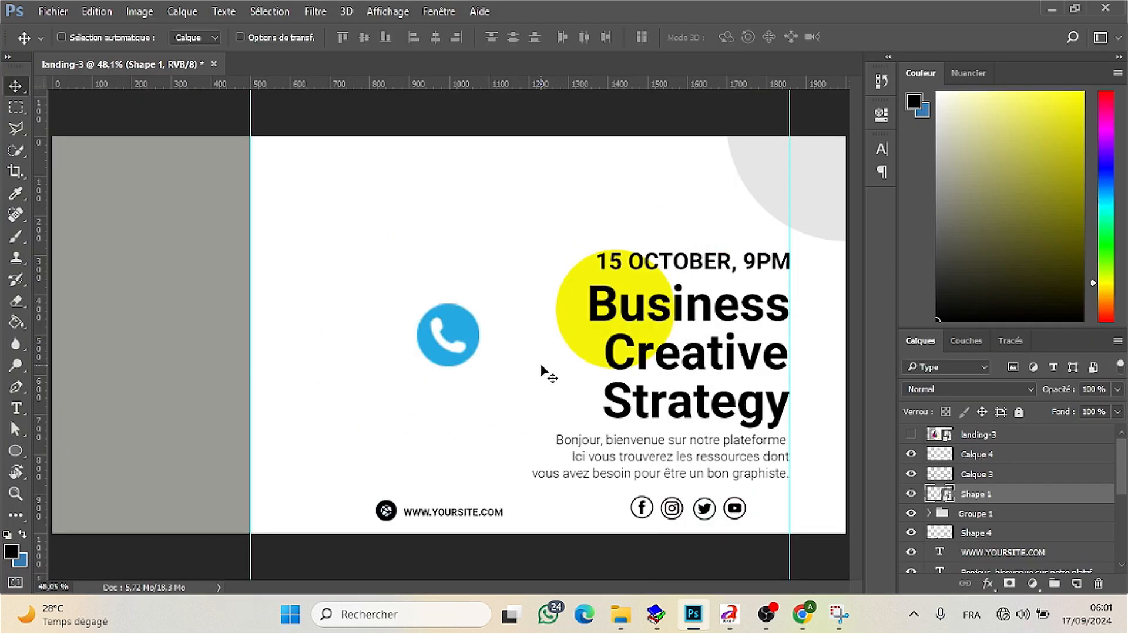
pyautogui.rightClick(1067, 505)
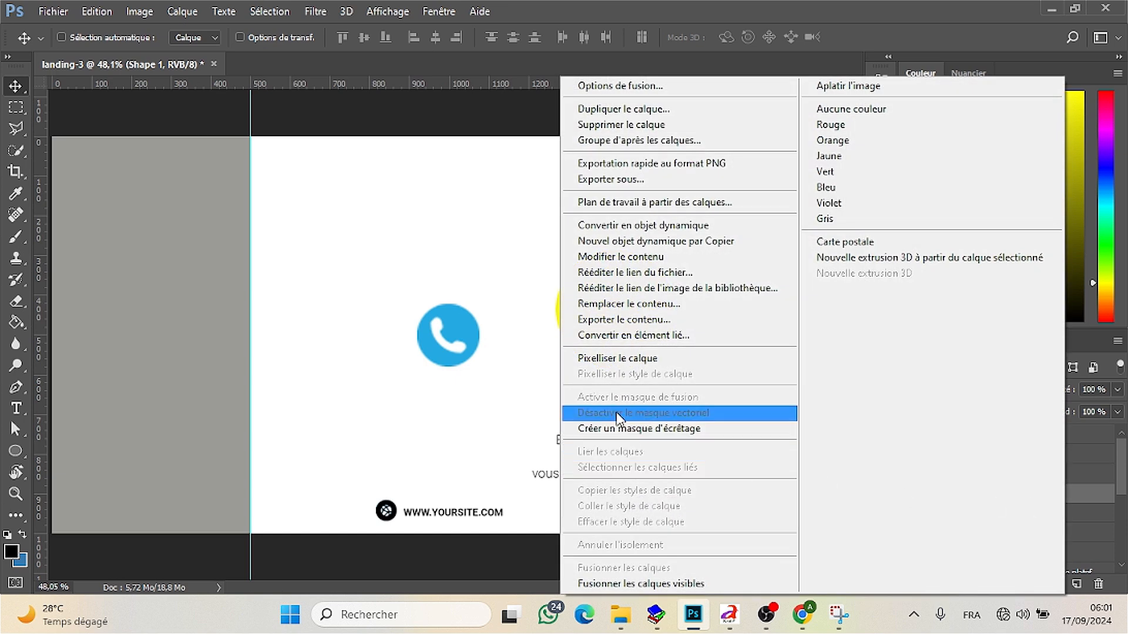
pyautogui.click(620, 361)
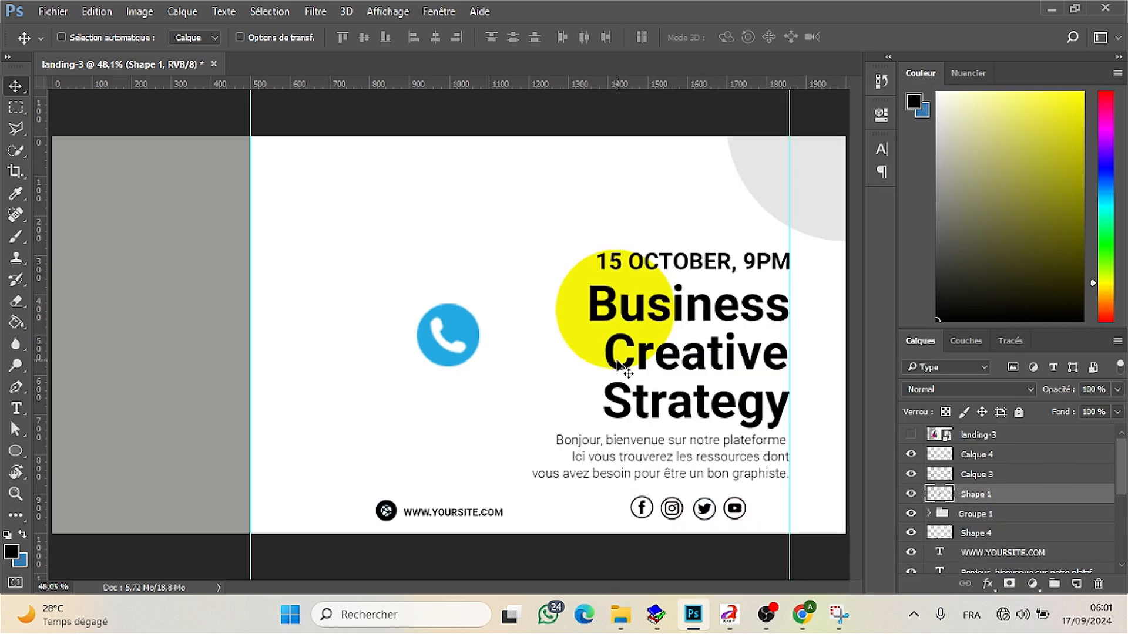
# Select the outline of the phone icon, fill it with the black foreground colour and clear the selection
pyautogui.press('ctrl')
pyautogui.keyDown('ctrl'); pyautogui.click(937, 495); pyautogui.keyUp('ctrl')
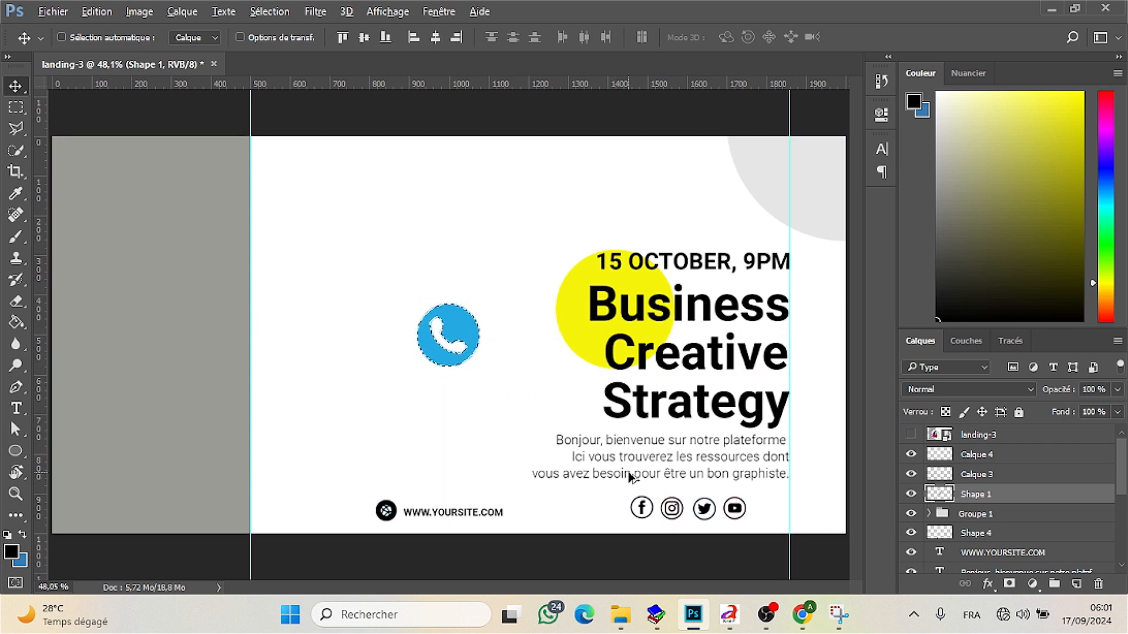
pyautogui.hotkey('alt', 'BackSpace')
pyautogui.hotkey('ctrl', 'd')
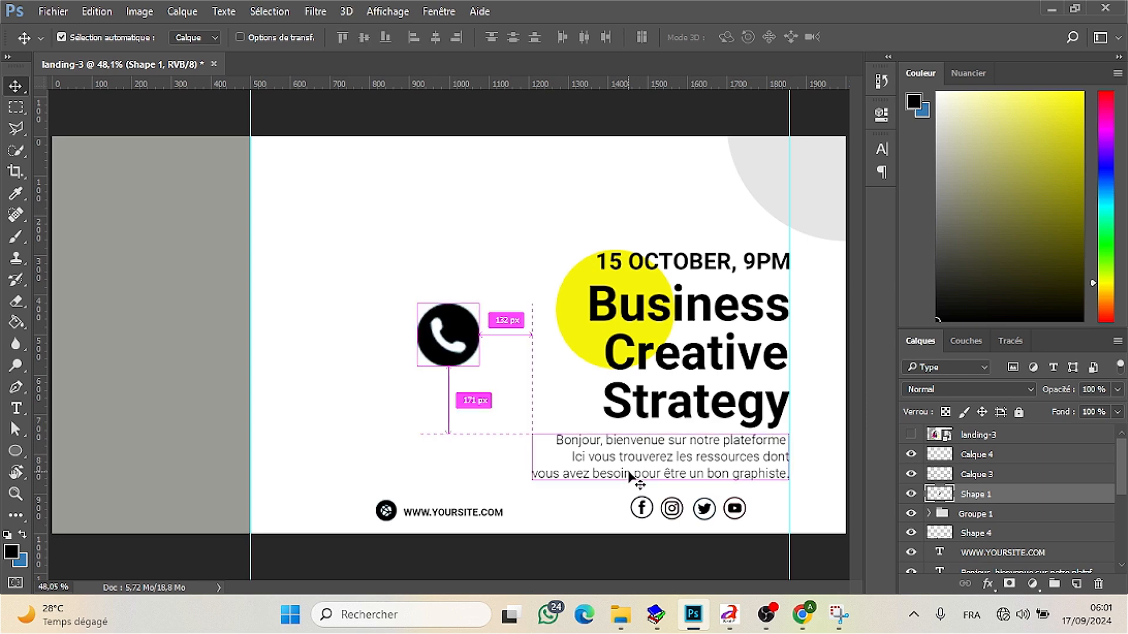
# Shrink the phone icon, move it to the lower-left area of the grey panel and compare it with the landing-3 reference
pyautogui.hotkey('ctrl', 't')
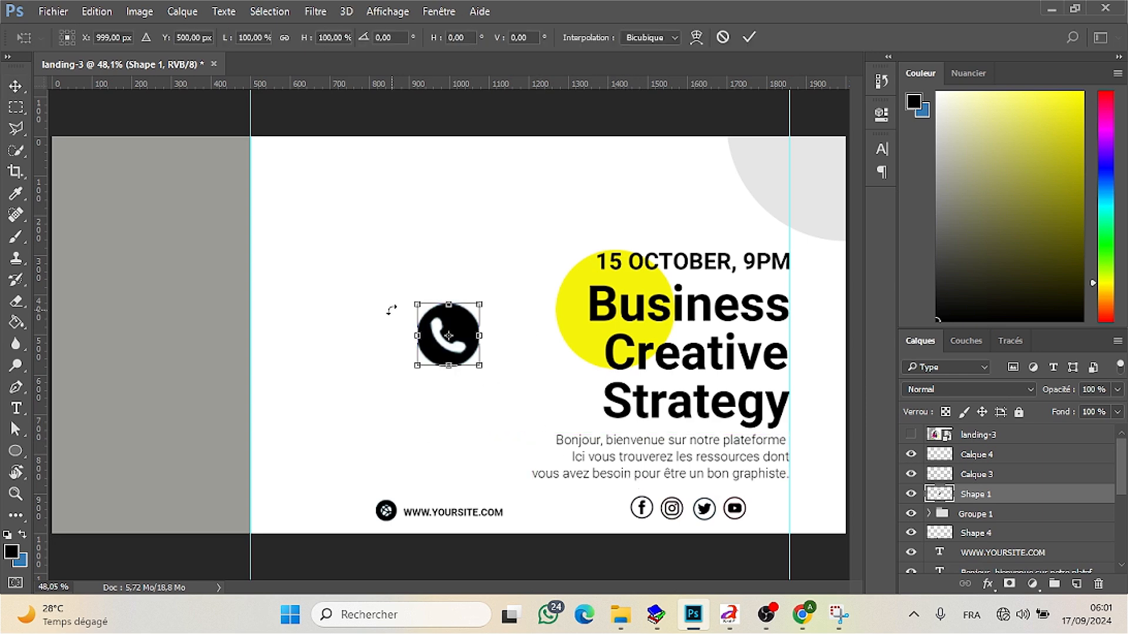
pyautogui.moveTo(479, 366); pyautogui.dragTo(96, 518)
pyautogui.press('Return')
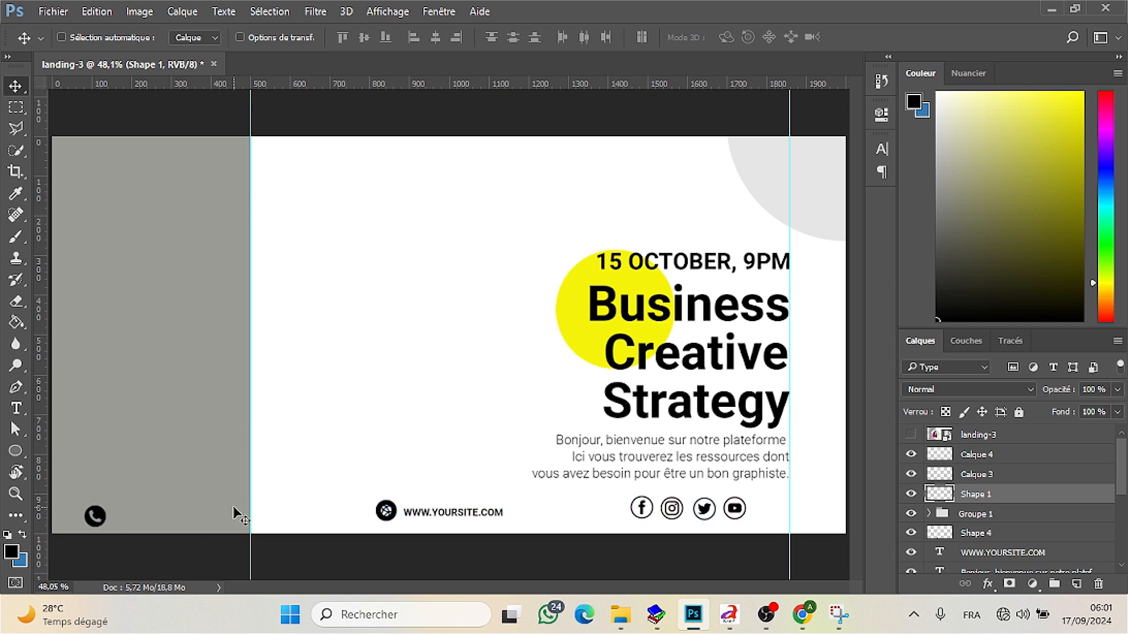
pyautogui.click(910, 436)
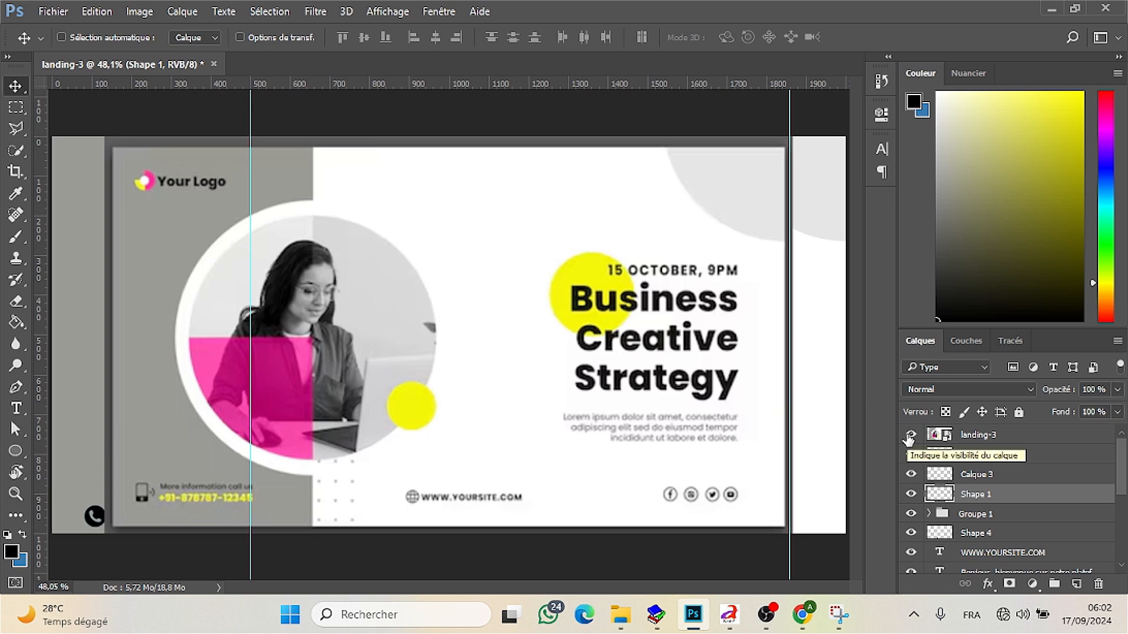
pyautogui.click(909, 436)
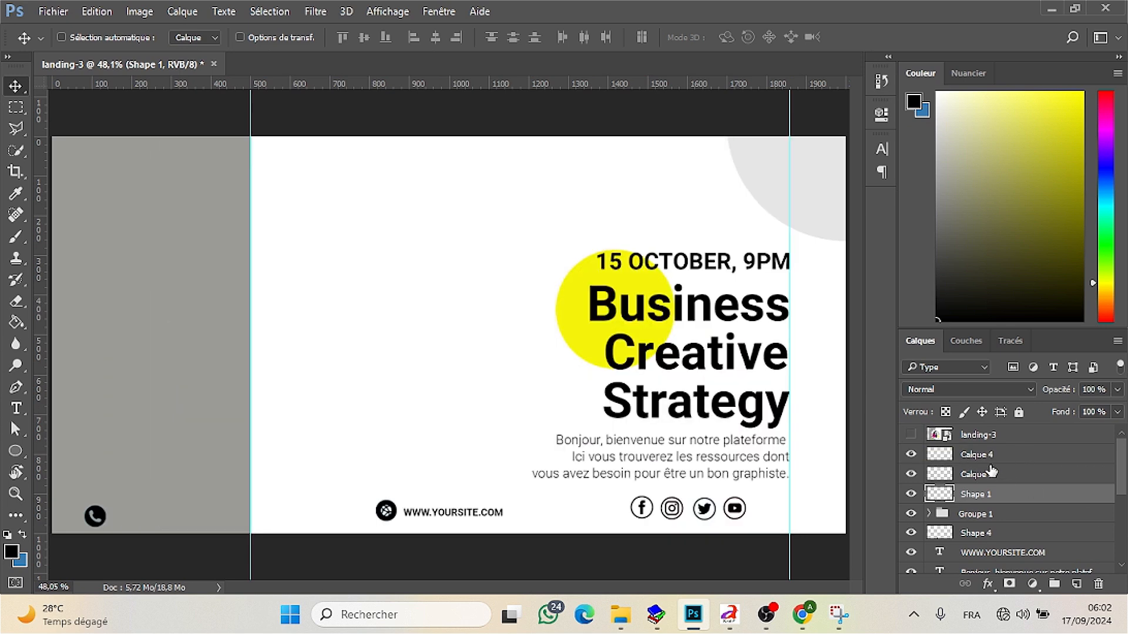
# Add the text "More information, call us" in 9 pt Roboto Bold on Calque 3, beside and slightly above the phone icon
pyautogui.click(968, 477)
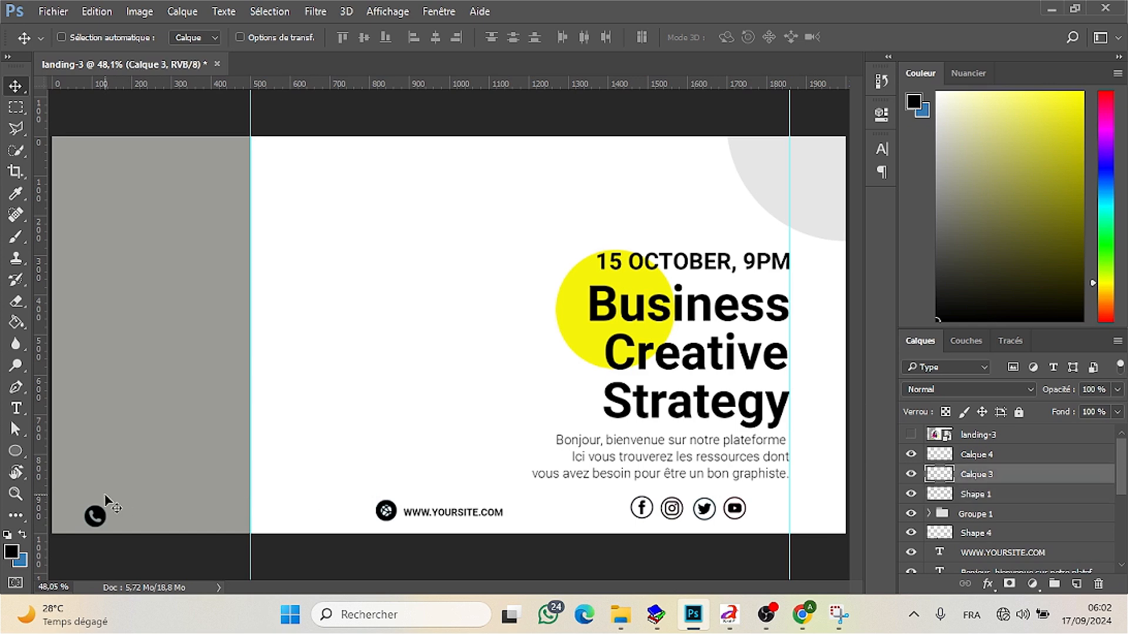
pyautogui.click(10, 414)
pyautogui.click(122, 497)
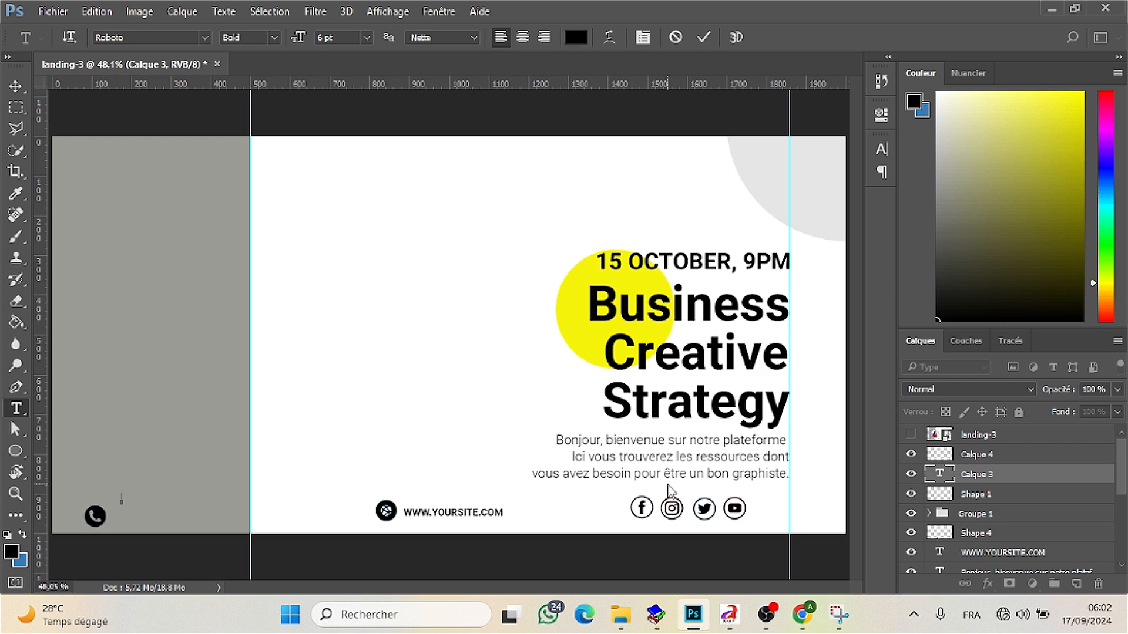
pyautogui.click(911, 435)
pyautogui.click(911, 436)
pyautogui.click(911, 436)
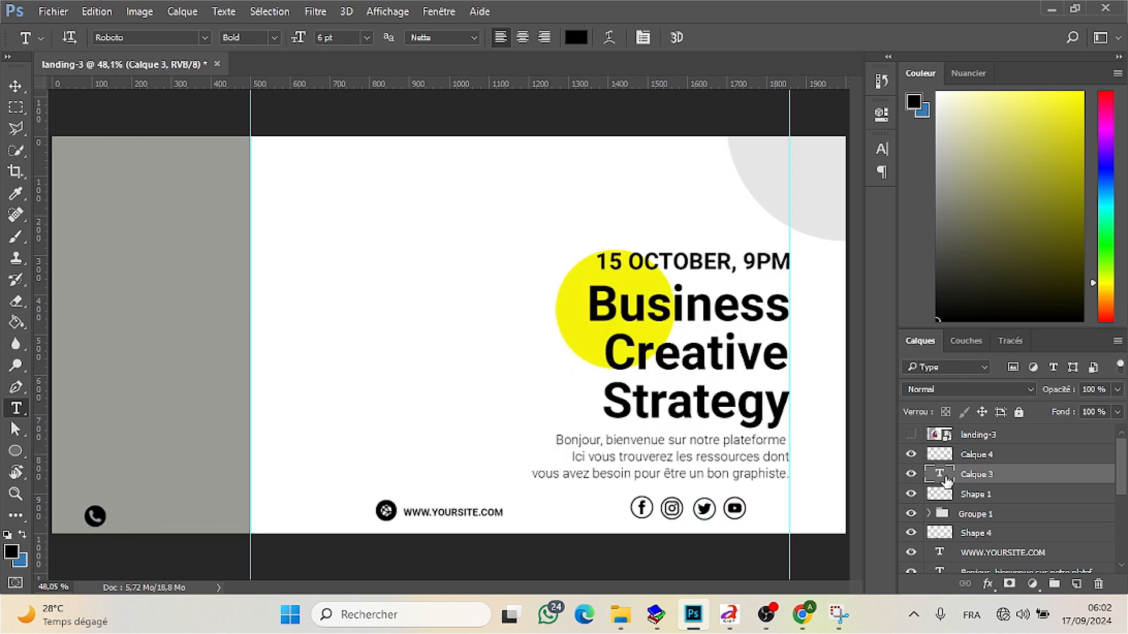
pyautogui.doubleClick(939, 475)
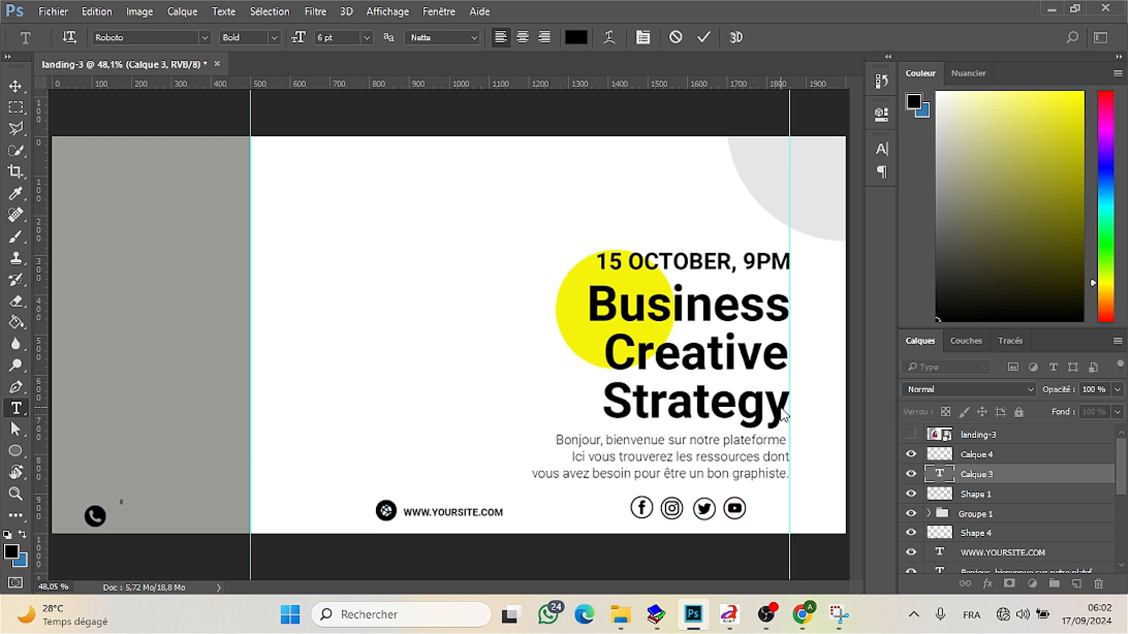
pyautogui.click(365, 38)
pyautogui.click(378, 115)
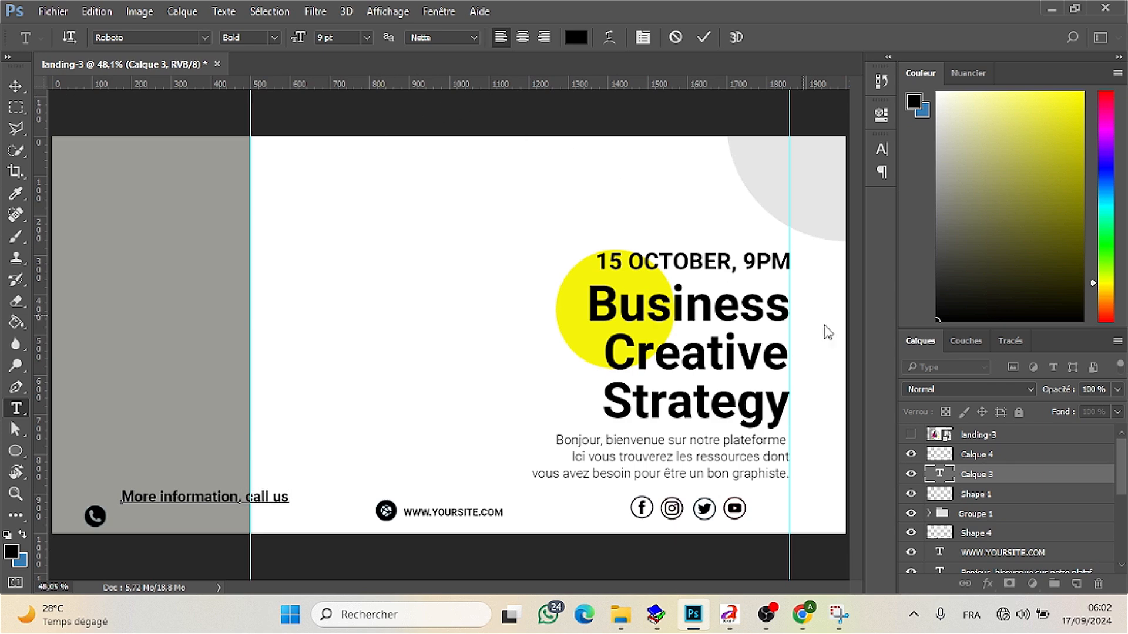
pyautogui.click(1009, 497)
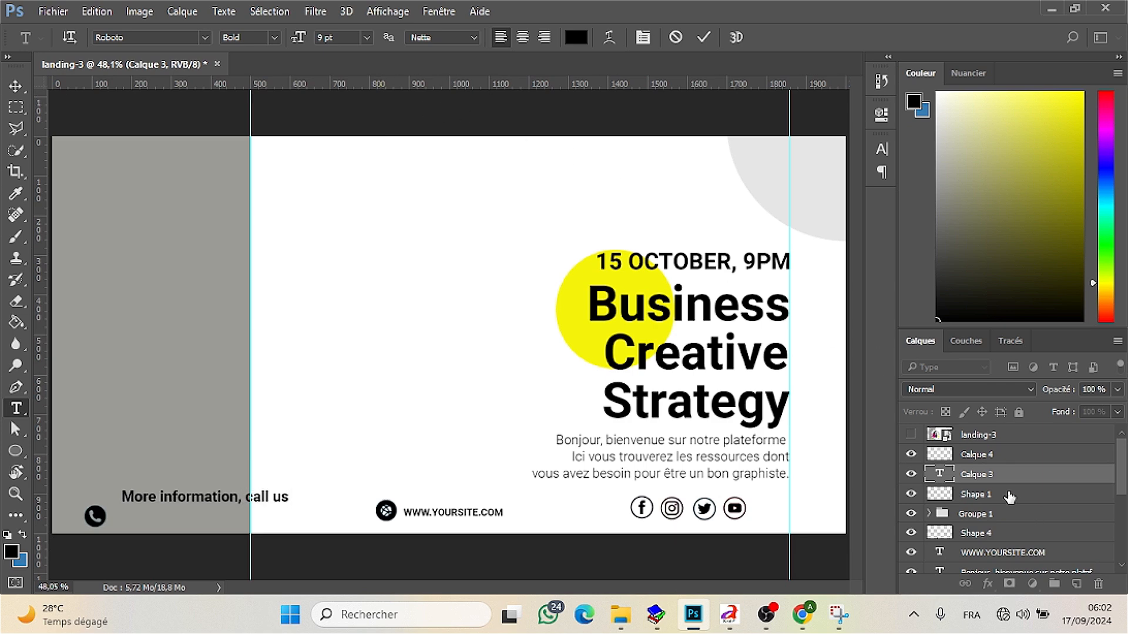
# Set the font size of the "More information, call us" text to 6 pt
pyautogui.doubleClick(946, 476)
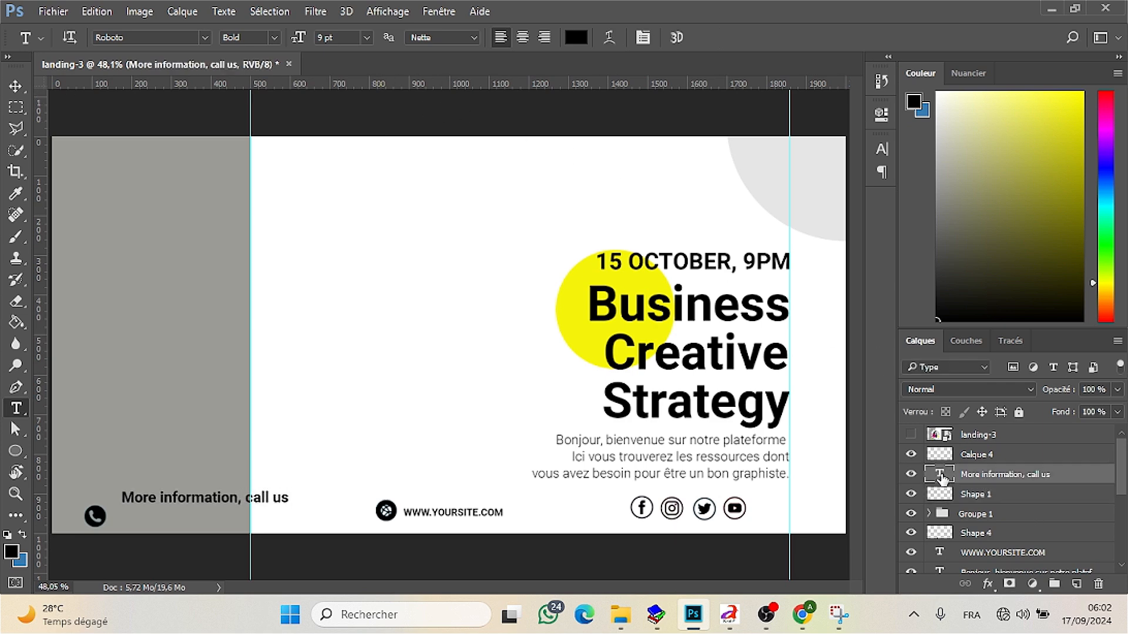
pyautogui.click(366, 37)
pyautogui.click(361, 82)
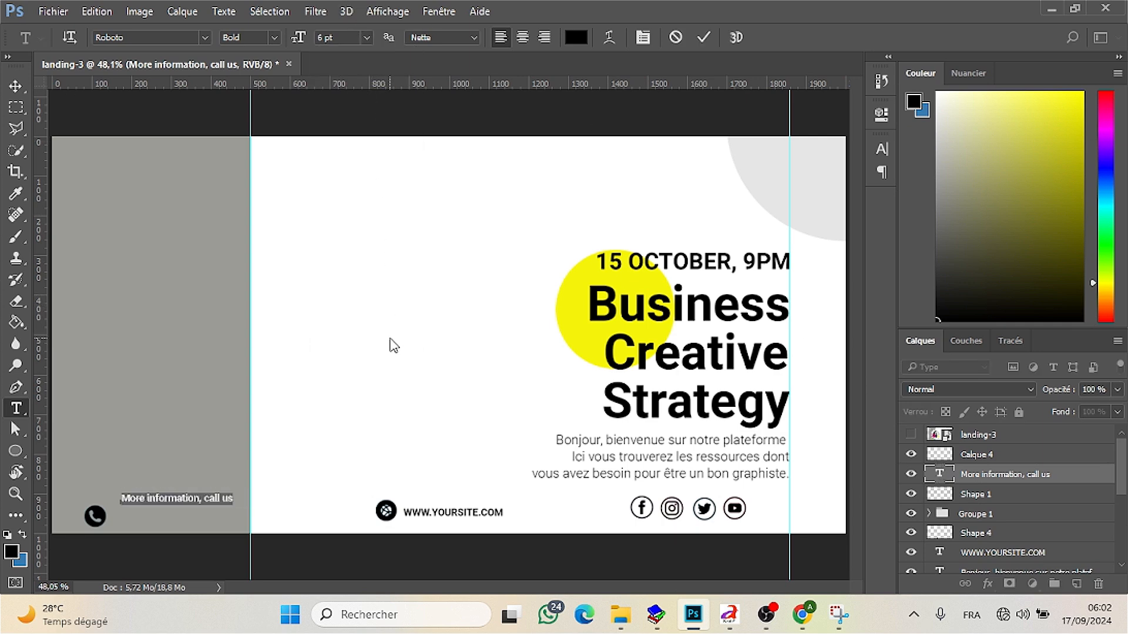
pyautogui.press('Right')
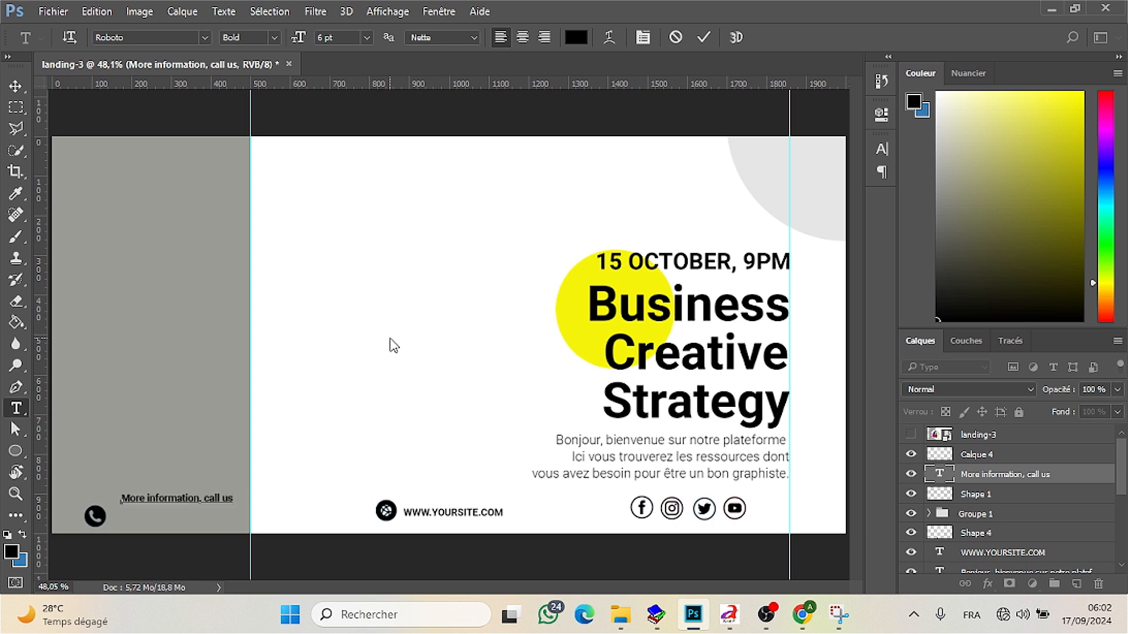
pyautogui.click(976, 493)
# Duplicate the "More information, call us" text layer and move the copy straight down, just below the original line
pyautogui.click(983, 475)
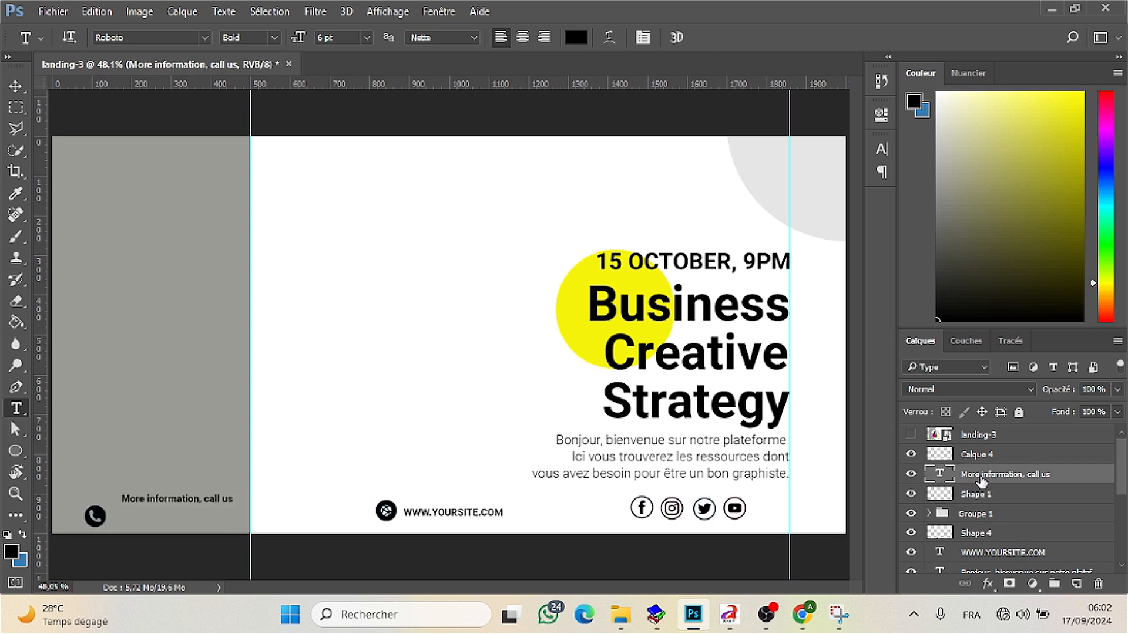
pyautogui.rightClick(979, 477)
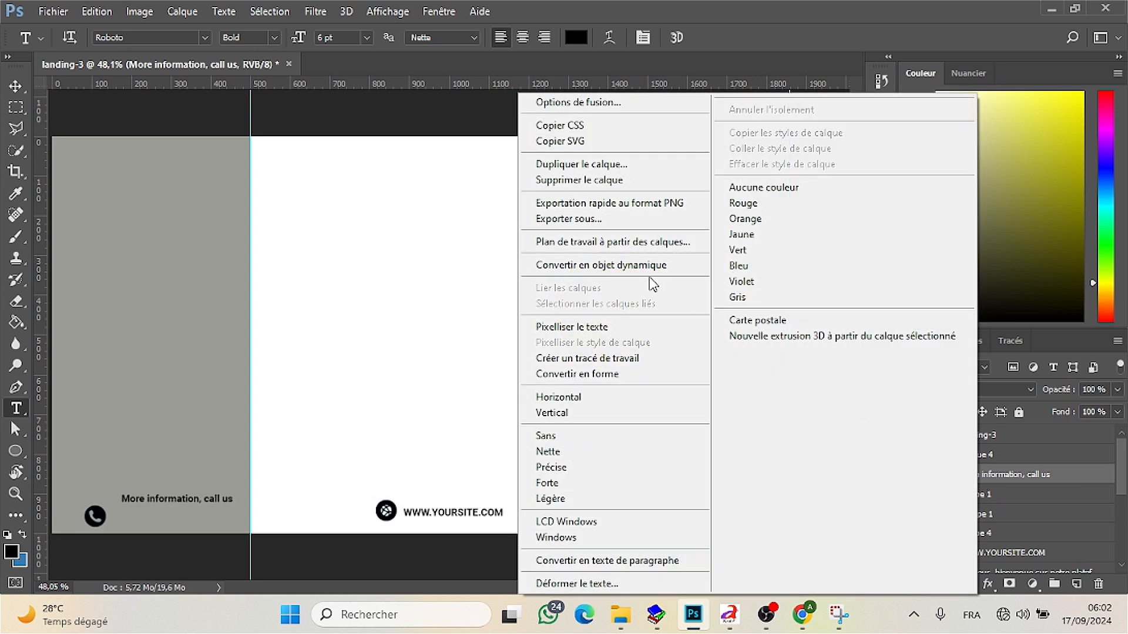
pyautogui.click(583, 167)
pyautogui.click(705, 184)
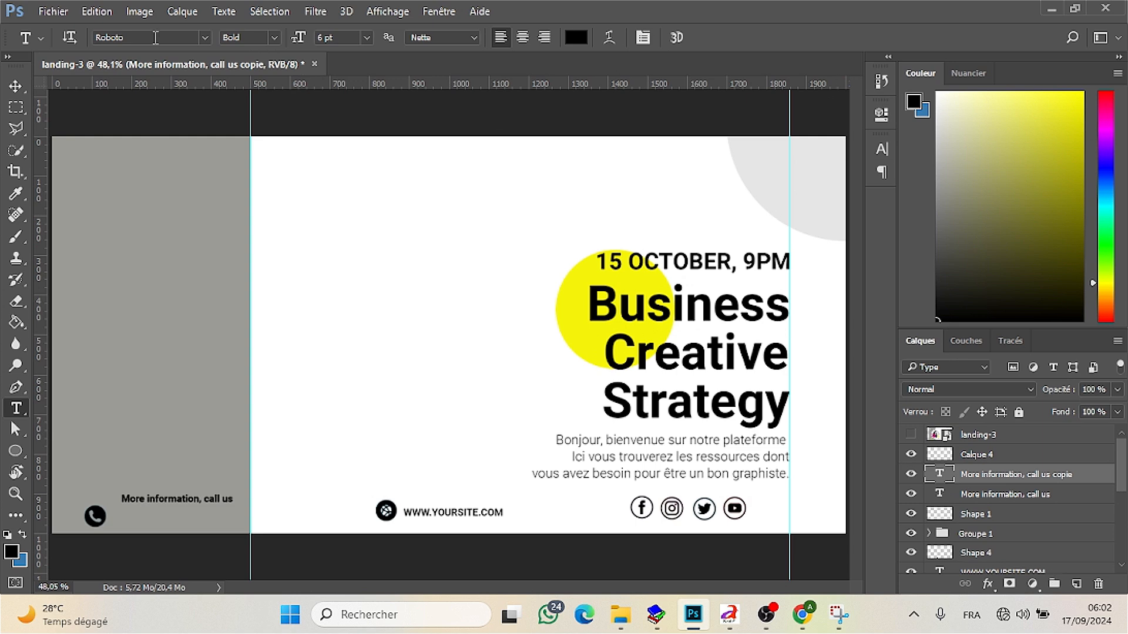
pyautogui.click(18, 88)
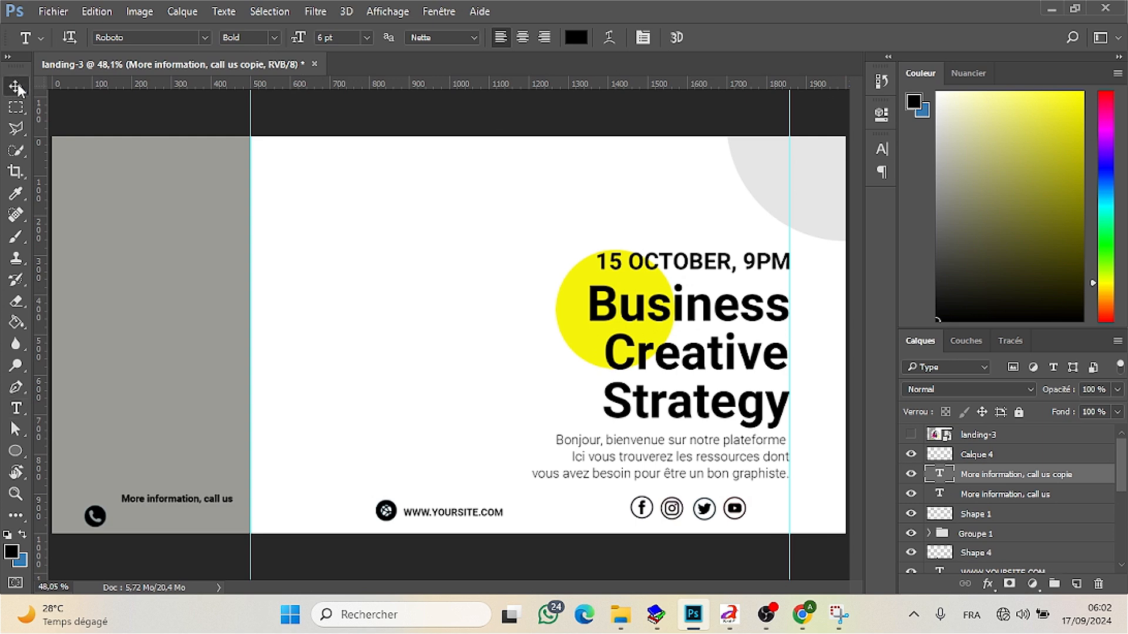
pyautogui.hotkey('shift', 'Down')
pyautogui.hotkey('shift', 'Down')
pyautogui.hotkey('shift', 'Down')
pyautogui.hotkey('shift', 'Down')
pyautogui.hotkey('shift', 'Down')
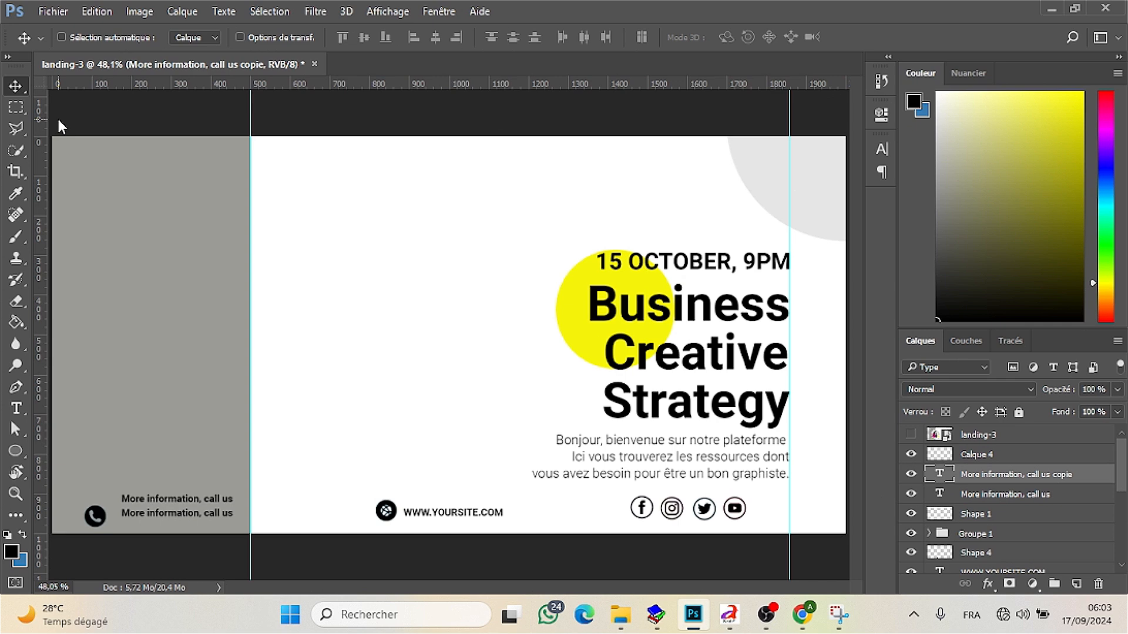
# Replace the duplicated line's text with the contact phone number and keep that text layer selected
pyautogui.doubleClick(939, 474)
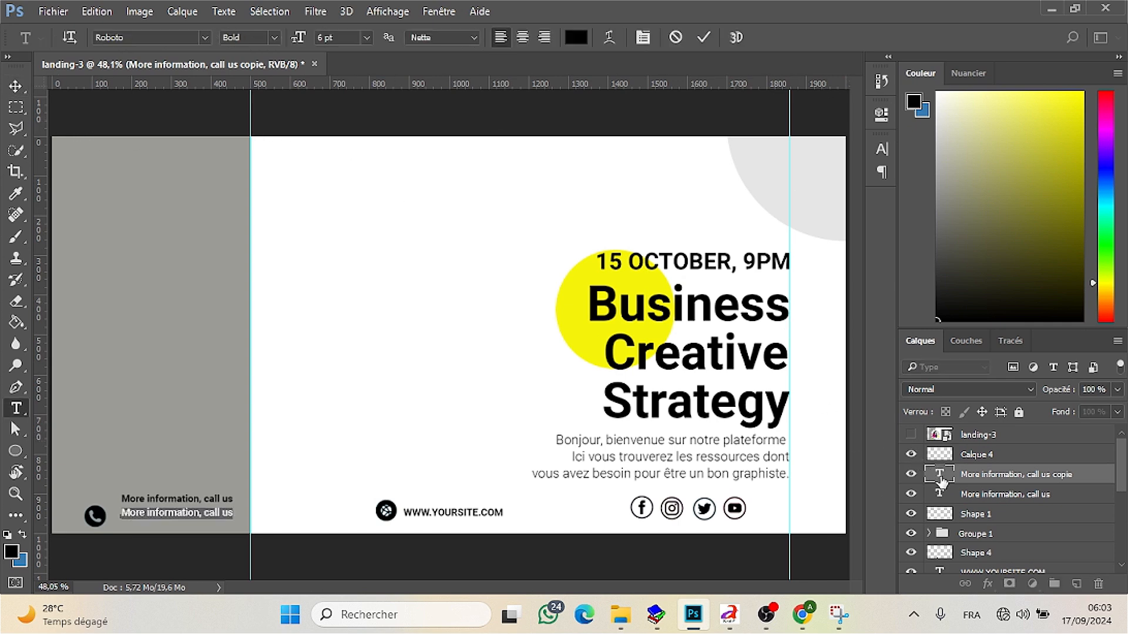
pyautogui.press('BackSpace')
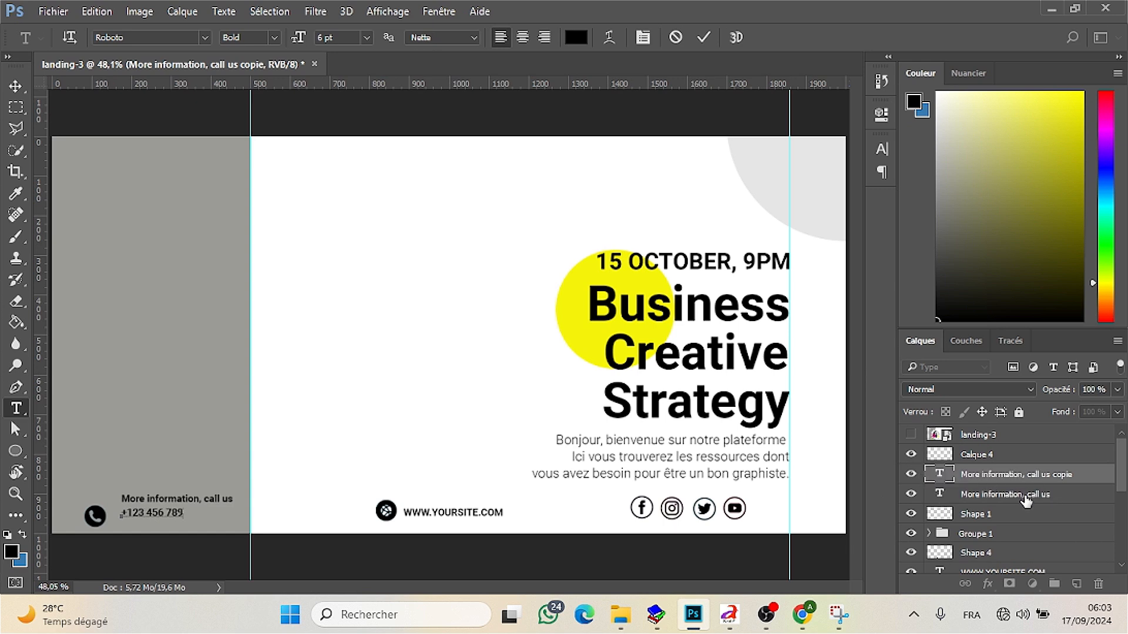
pyautogui.click(1024, 496)
pyautogui.click(993, 476)
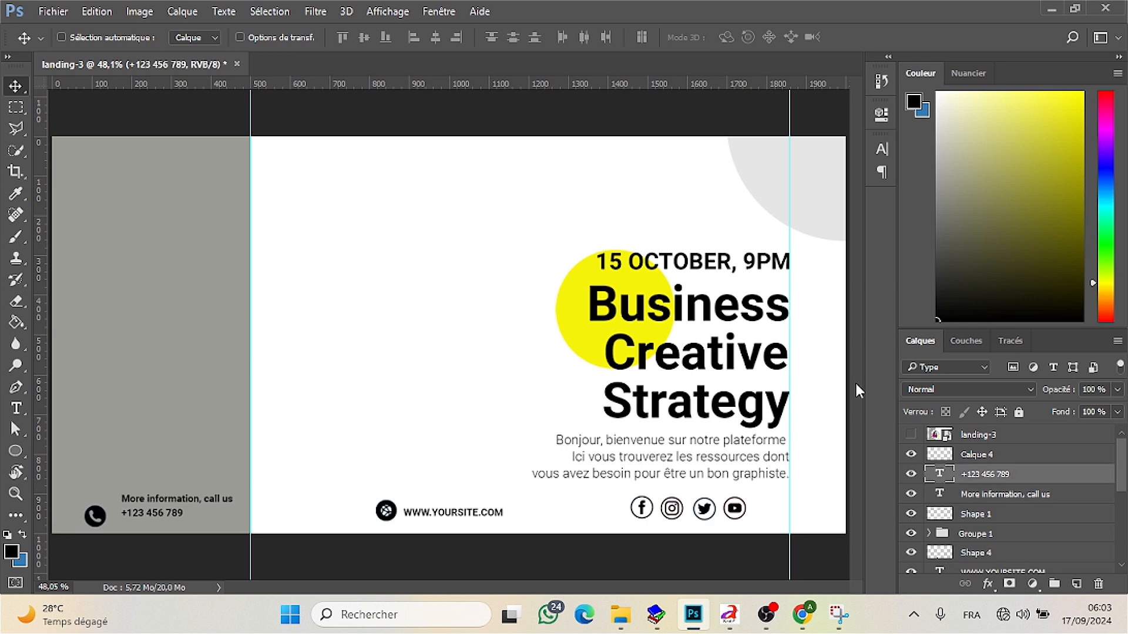
# Recolour the phone number text yellow, sampling the colour from the circle behind the "Business Creative" heading
pyautogui.click(911, 435)
pyautogui.click(911, 435)
pyautogui.doubleClick(939, 473)
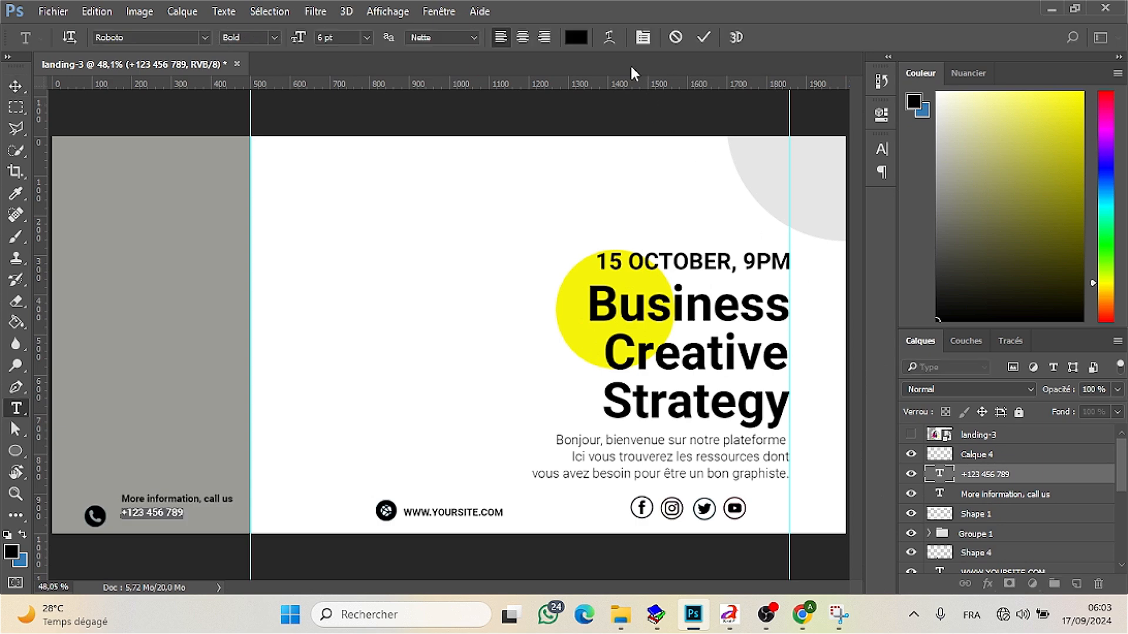
pyautogui.click(573, 39)
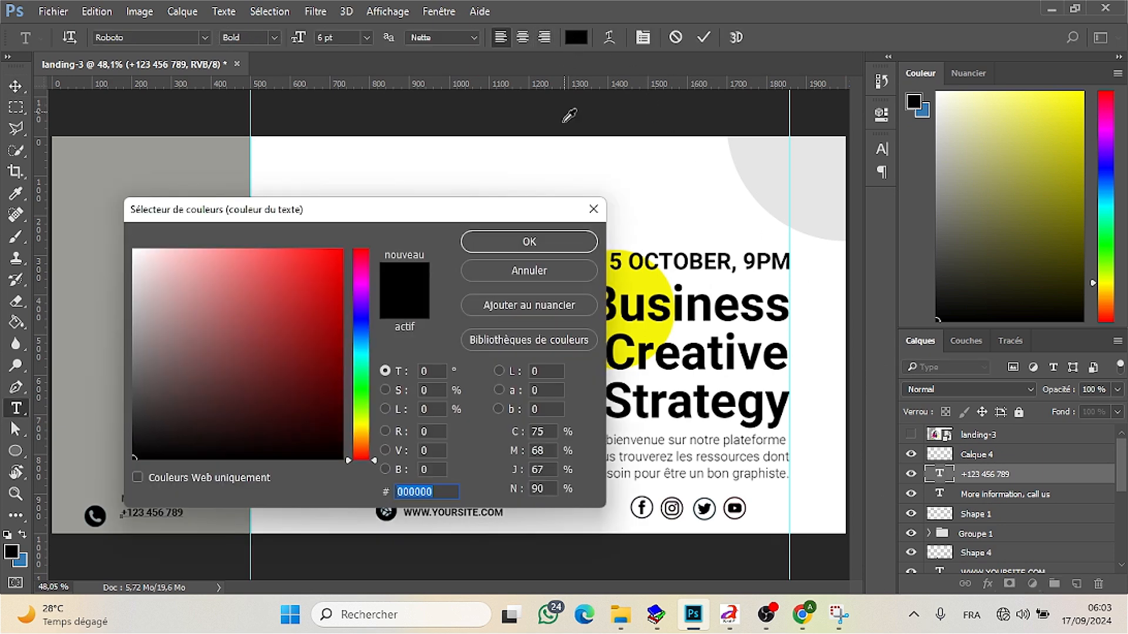
pyautogui.moveTo(561, 216); pyautogui.dragTo(446, 219)
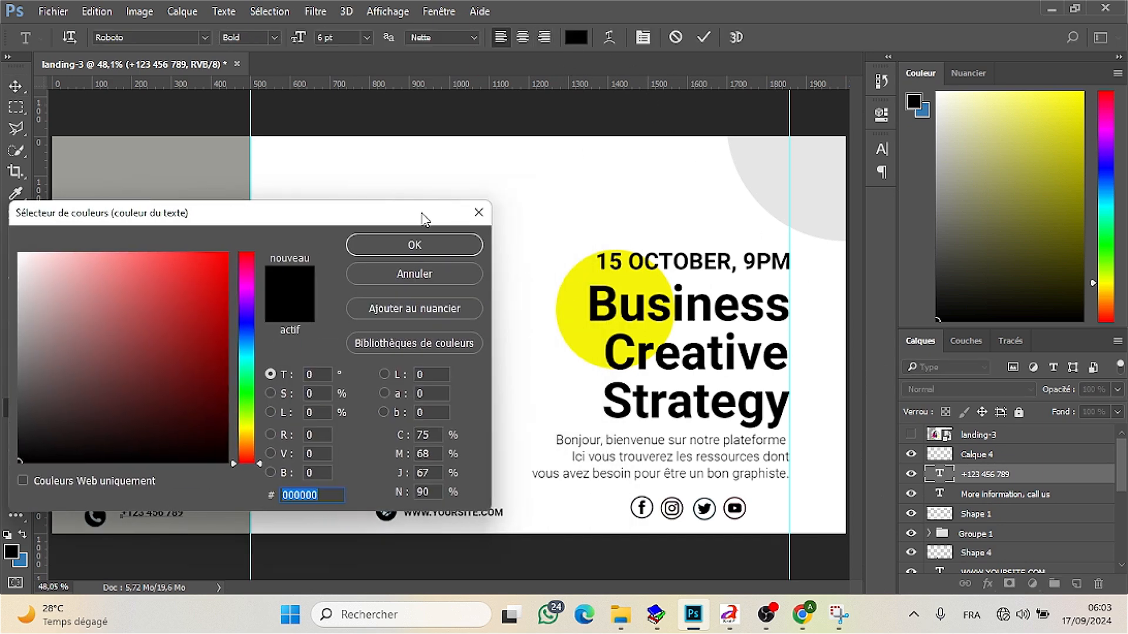
pyautogui.click(575, 304)
pyautogui.click(386, 245)
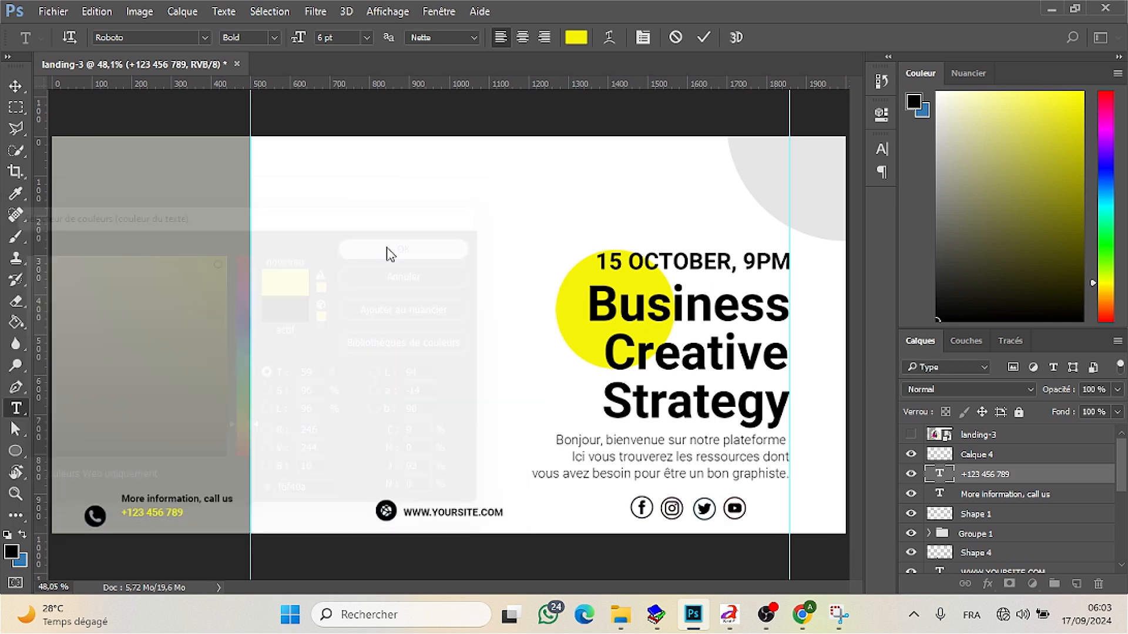
# Move the "More information, call us" and phone number lines together downward and slightly left, beside the phone icon
pyautogui.click(996, 495)
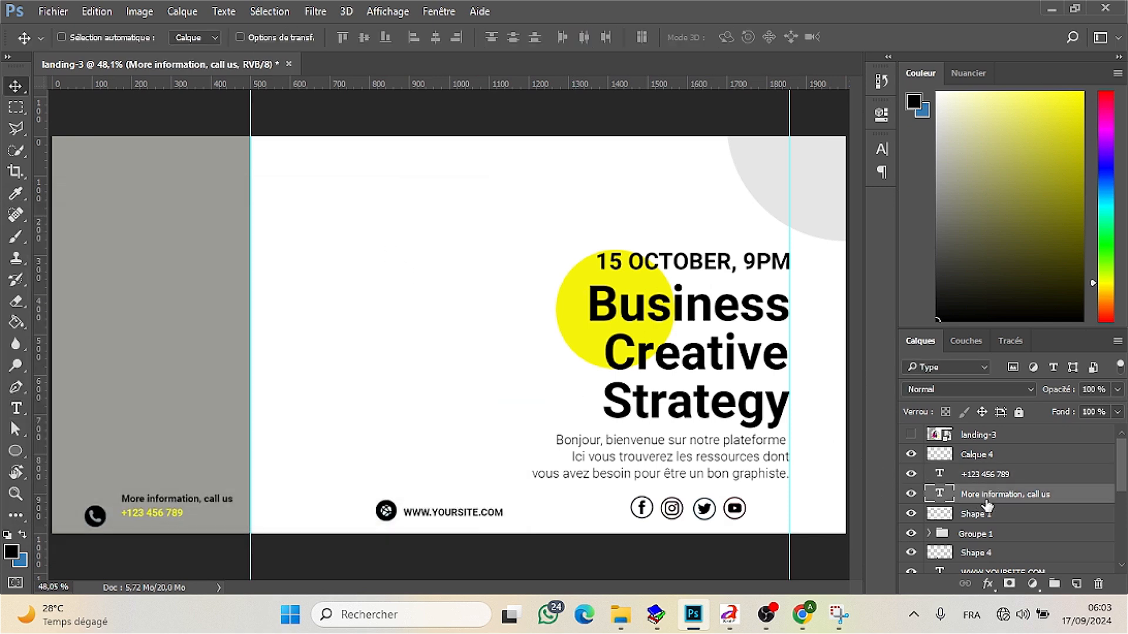
pyautogui.keyDown('ctrl'); pyautogui.click(976, 474); pyautogui.keyUp('ctrl')
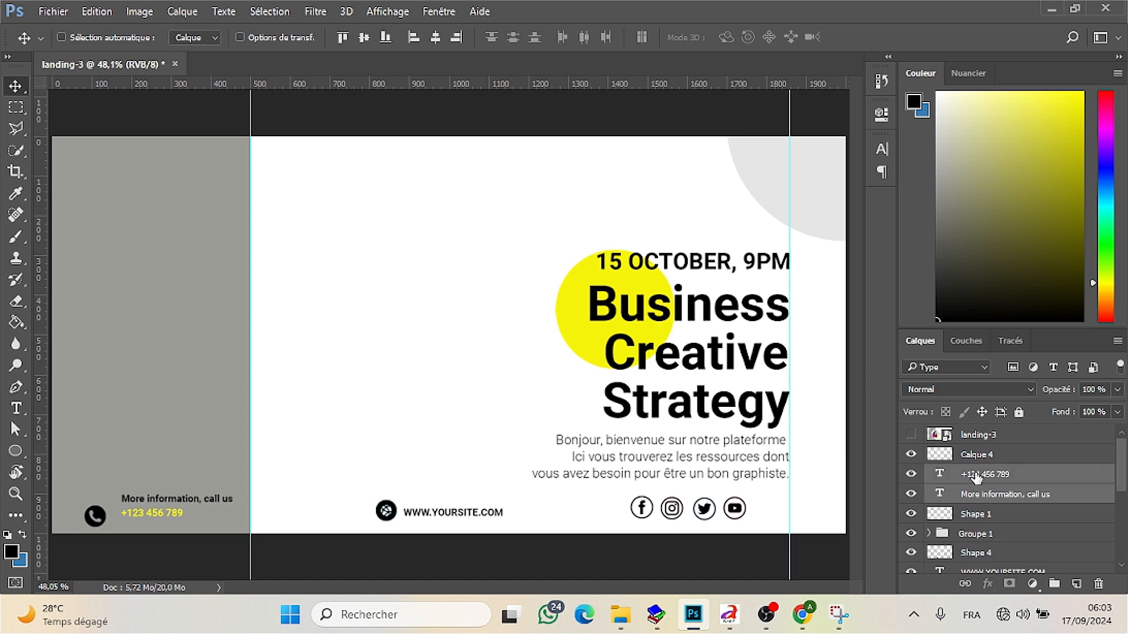
pyautogui.hotkey('shift', 'Down')
pyautogui.hotkey('shift', 'Down')
pyautogui.hotkey('shift', 'Down')
pyautogui.hotkey('shift', 'Down')
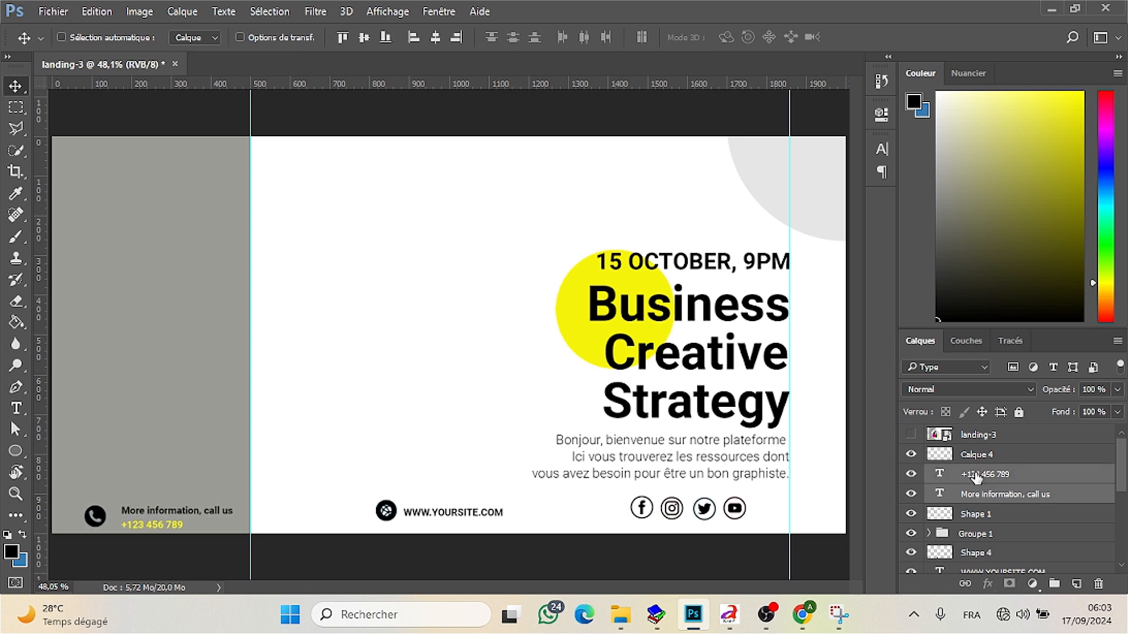
pyautogui.press('Left')
pyautogui.press('Left')
pyautogui.press('Left')
pyautogui.press('Left')
pyautogui.press('Left')
pyautogui.press('Left')
pyautogui.press('Left')
pyautogui.press('Left')
pyautogui.press('Left')
pyautogui.press('Left')
pyautogui.press('Left')
pyautogui.press('Left')
pyautogui.press('Left')
pyautogui.press('Left')
pyautogui.press('Left')
pyautogui.press('Left')
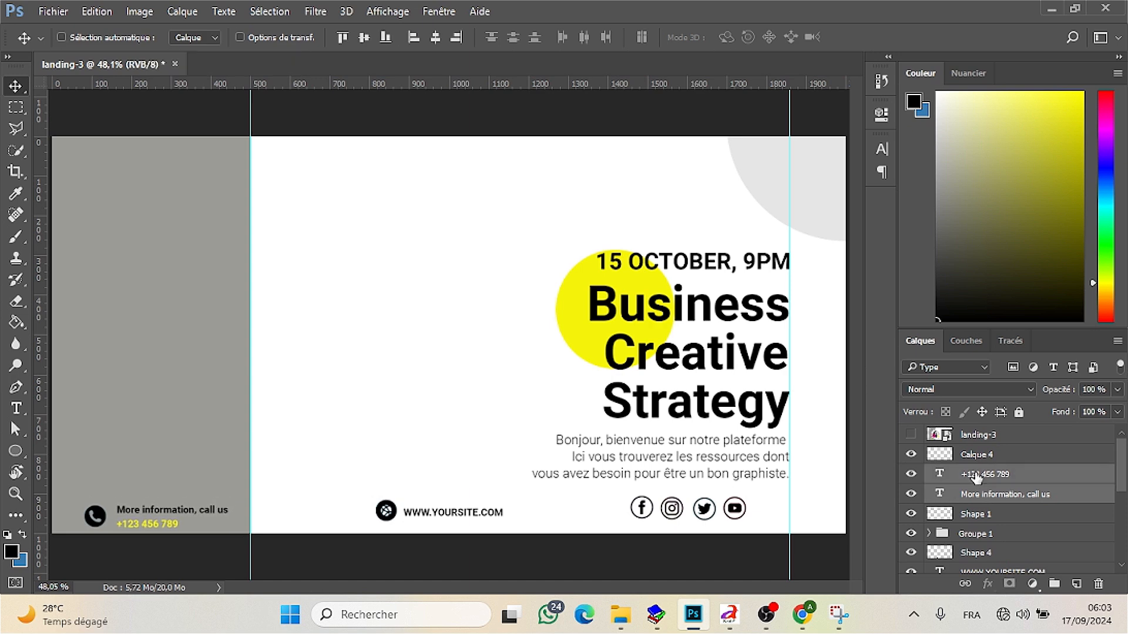
# Nudge the phone icon right and slightly up so it sits close to the two contact lines
pyautogui.click(986, 515)
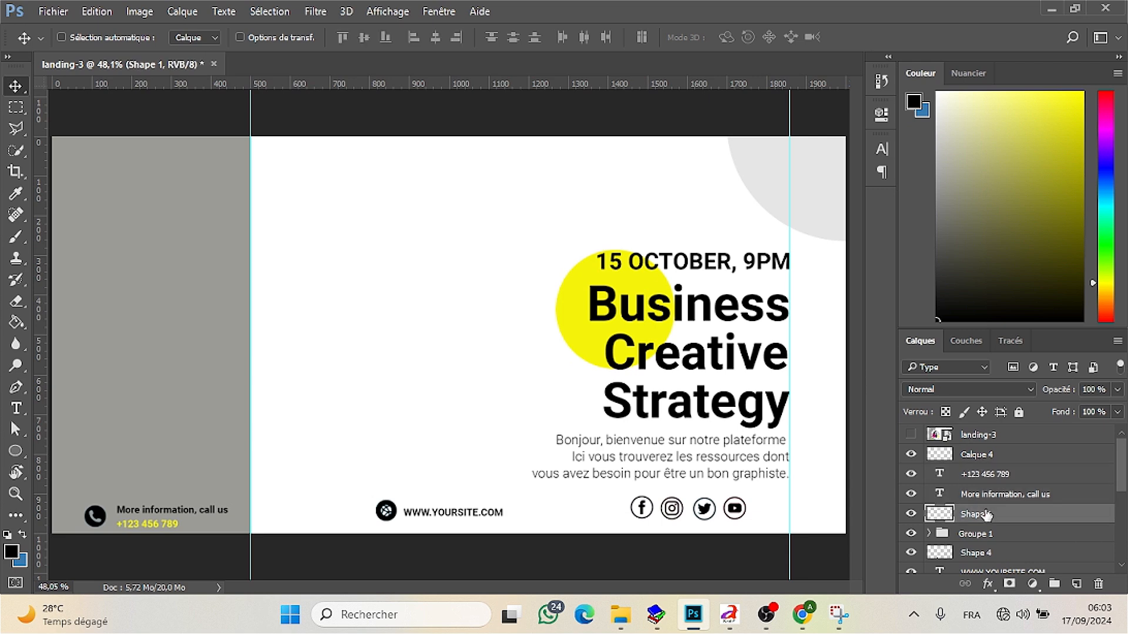
pyautogui.press('Up')
pyautogui.press('Up')
pyautogui.press('Up')
pyautogui.press('Up')
pyautogui.press('Up')
pyautogui.press('Up')
pyautogui.press('Up')
pyautogui.press('Up')
pyautogui.press('Up')
pyautogui.press('Up')
pyautogui.press('Up')
pyautogui.press('Up')
pyautogui.press('Up')
pyautogui.press('Up')
pyautogui.press('Right')
pyautogui.press('Right')
pyautogui.press('Right')
pyautogui.press('Right')
pyautogui.press('Right')
pyautogui.press('Right')
pyautogui.press('Right')
pyautogui.press('Right')
pyautogui.press('Right')
pyautogui.press('Right')
pyautogui.press('Right')
pyautogui.press('Right')
pyautogui.press('Right')
pyautogui.press('Right')
pyautogui.press('Right')
pyautogui.press('Right')
pyautogui.press('Right')
pyautogui.press('Down')
pyautogui.press('Down')
pyautogui.press('Down')
pyautogui.press('Down')
pyautogui.press('Down')
pyautogui.press('Down')
pyautogui.press('Down')
pyautogui.press('Down')
# Nudge the phone number line slightly up and left to tighten it under "More information, call us"
pyautogui.click(996, 475)
pyautogui.press('Up')
pyautogui.press('Up')
pyautogui.press('Up')
pyautogui.press('Up')
pyautogui.press('Up')
pyautogui.press('Up')
pyautogui.press('Up')
pyautogui.press('Up')
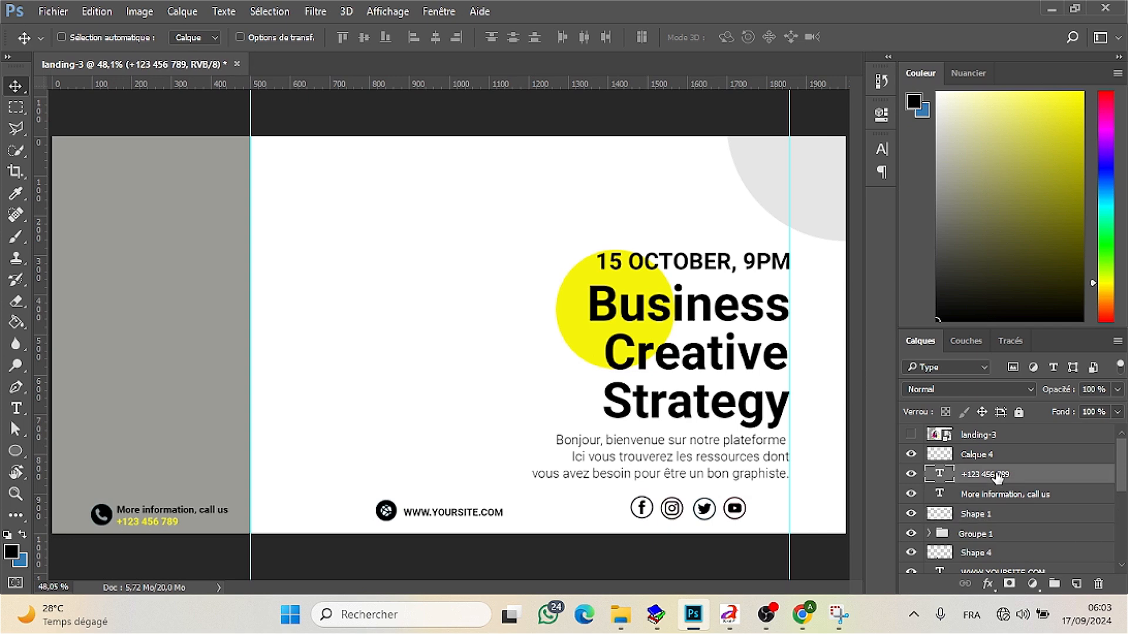
pyautogui.press('Left')
# Move the phone icon and both contact text lines together left and slightly up in the grey panel's lower corner
pyautogui.click(911, 436)
pyautogui.click(911, 435)
pyautogui.click(993, 495)
pyautogui.click(980, 515)
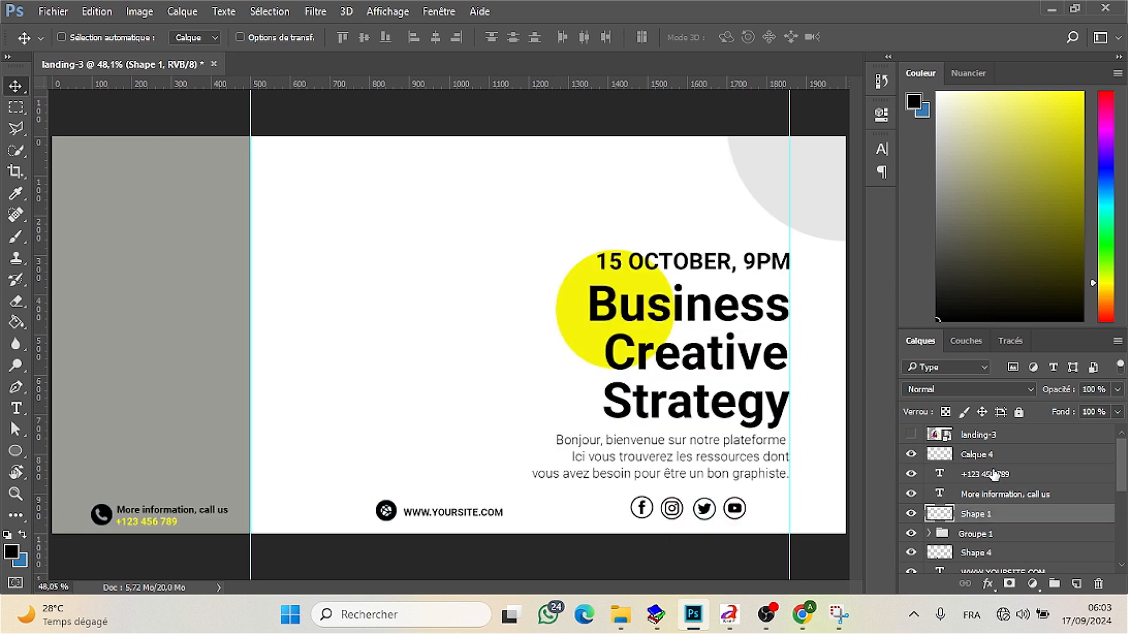
pyautogui.keyDown('shift'); pyautogui.click(992, 475); pyautogui.keyUp('shift')
pyautogui.hotkey('shift', 'Left')
pyautogui.hotkey('shift', 'Left')
pyautogui.hotkey('shift', 'Left')
pyautogui.hotkey('shift', 'Left')
pyautogui.hotkey('shift', 'Left')
pyautogui.hotkey('shift', 'Left')
pyautogui.hotkey('shift', 'Left')
pyautogui.hotkey('shift', 'Left')
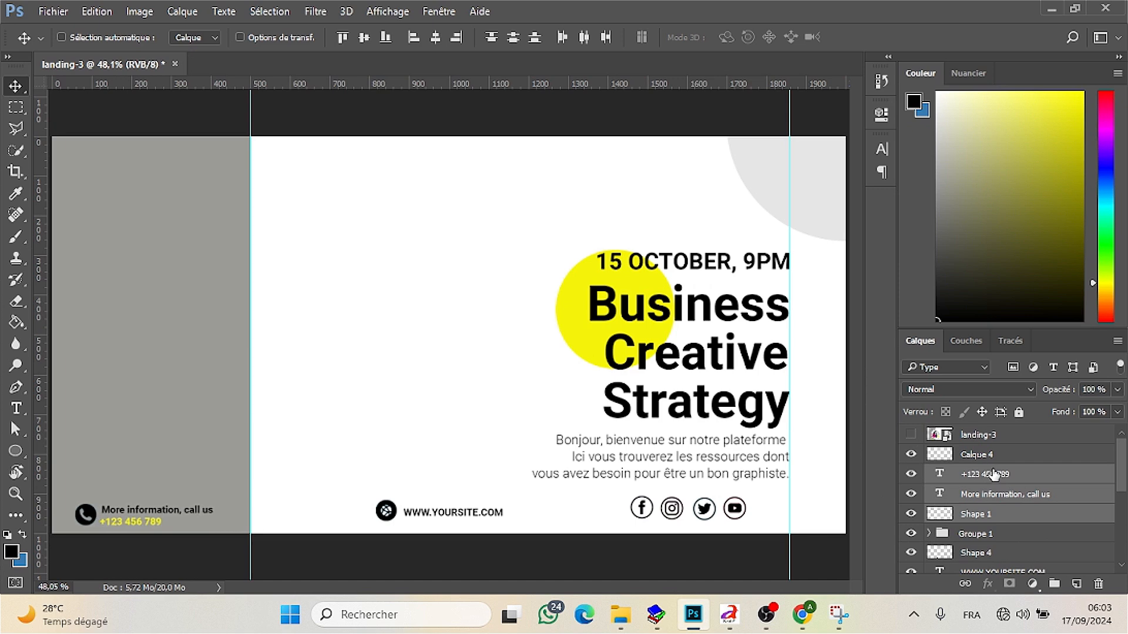
pyautogui.press('Up')
pyautogui.press('Up')
pyautogui.press('Up')
pyautogui.press('Up')
pyautogui.press('Up')
pyautogui.press('Up')
pyautogui.press('Up')
pyautogui.press('Up')
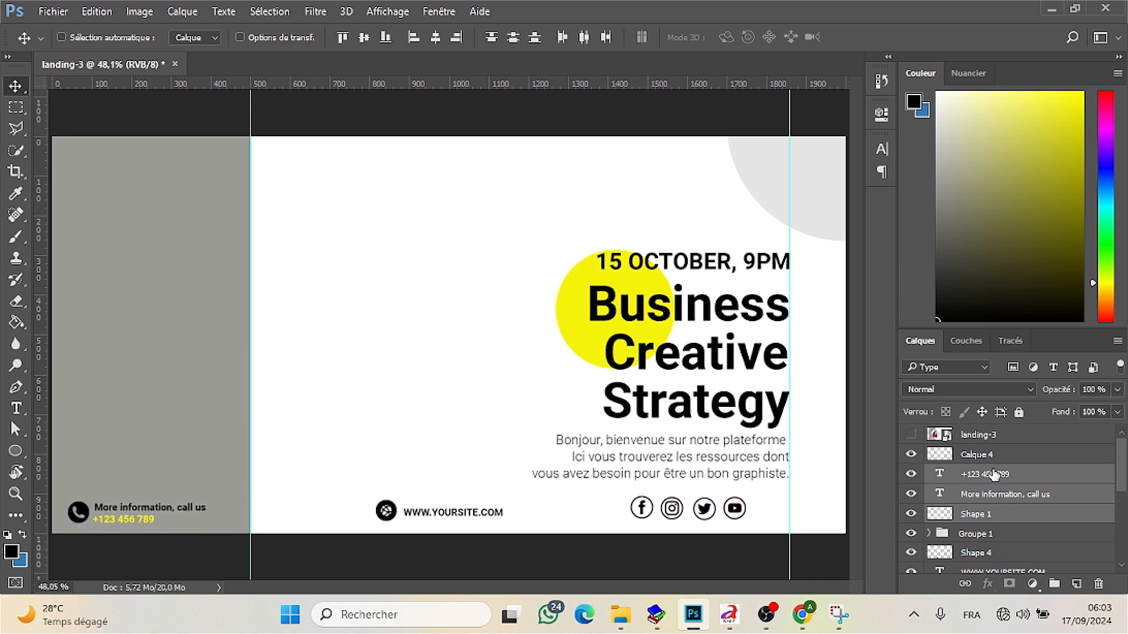
# Add the text "Your Logo" in 10 pt Roboto Bold on Calque 4, near the top of the grey panel
pyautogui.click(911, 434)
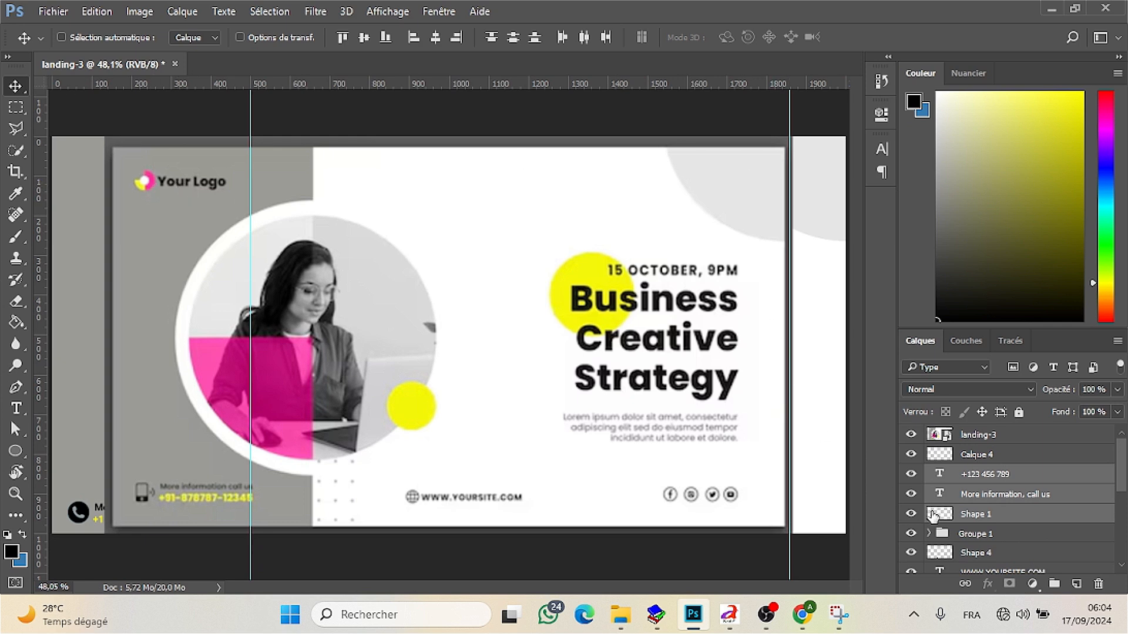
pyautogui.click(989, 456)
pyautogui.click(911, 435)
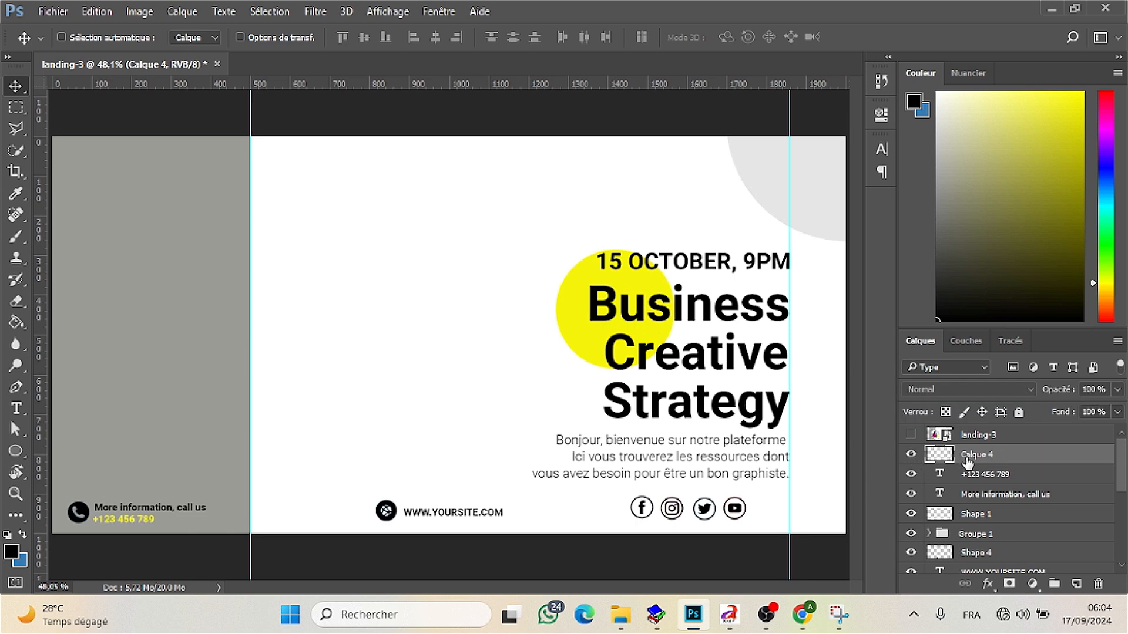
pyautogui.click(16, 409)
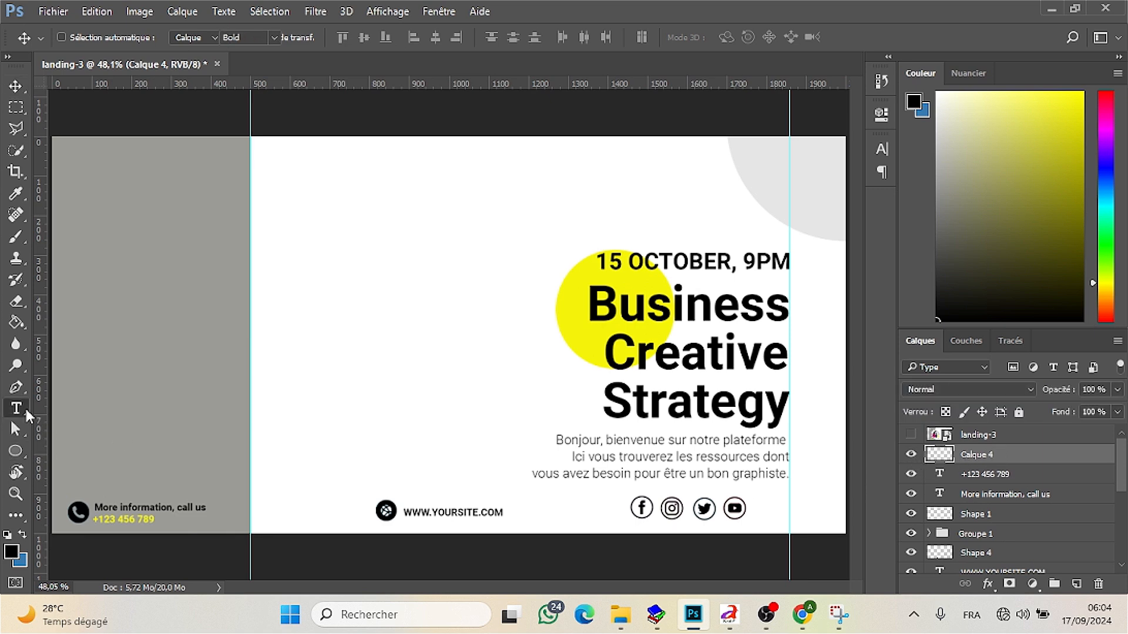
pyautogui.click(101, 177)
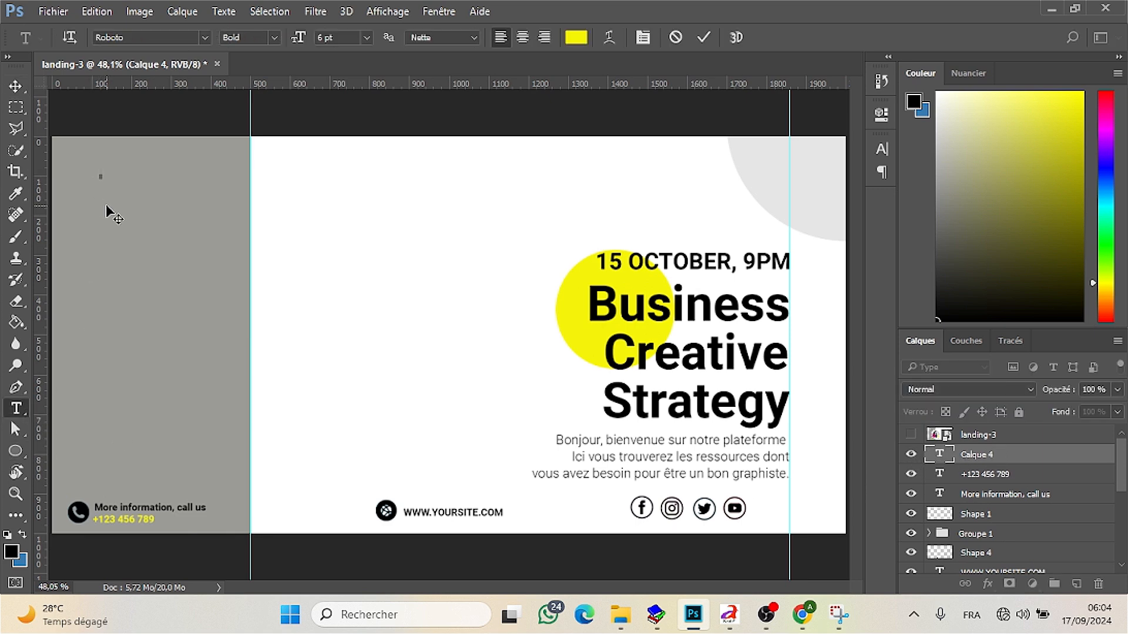
pyautogui.click(367, 38)
pyautogui.click(364, 138)
pyautogui.write('You ')
pyautogui.write(' Logo')
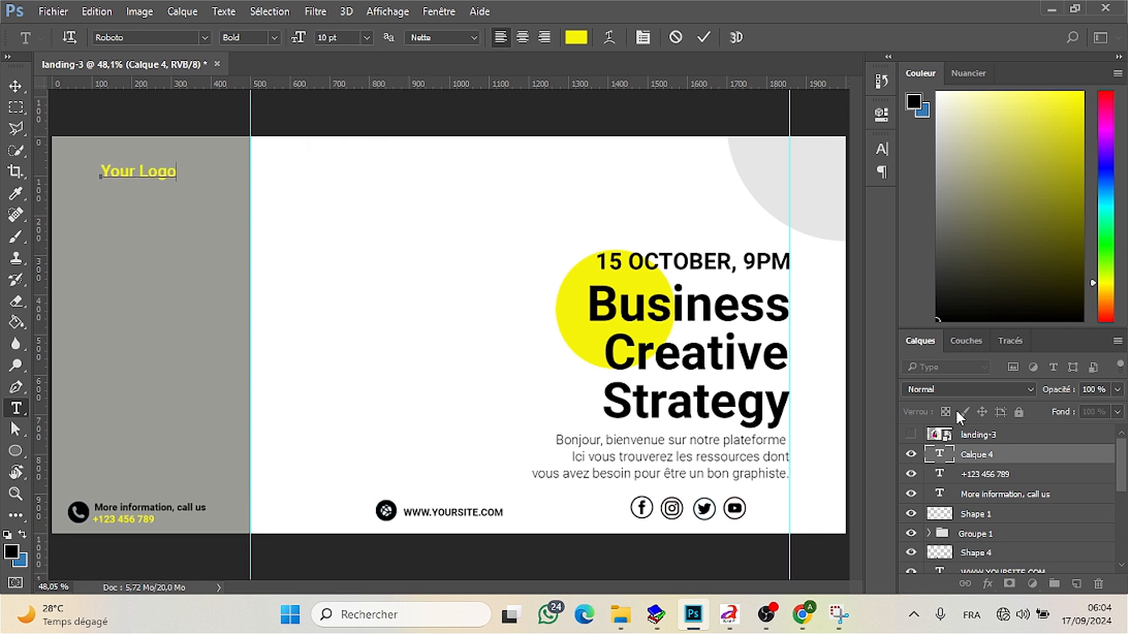
# Set the "Your Logo" text colour to black, 000000, and commit the text edit
pyautogui.doubleClick(939, 457)
pyautogui.click(576, 37)
pyautogui.write('000000')
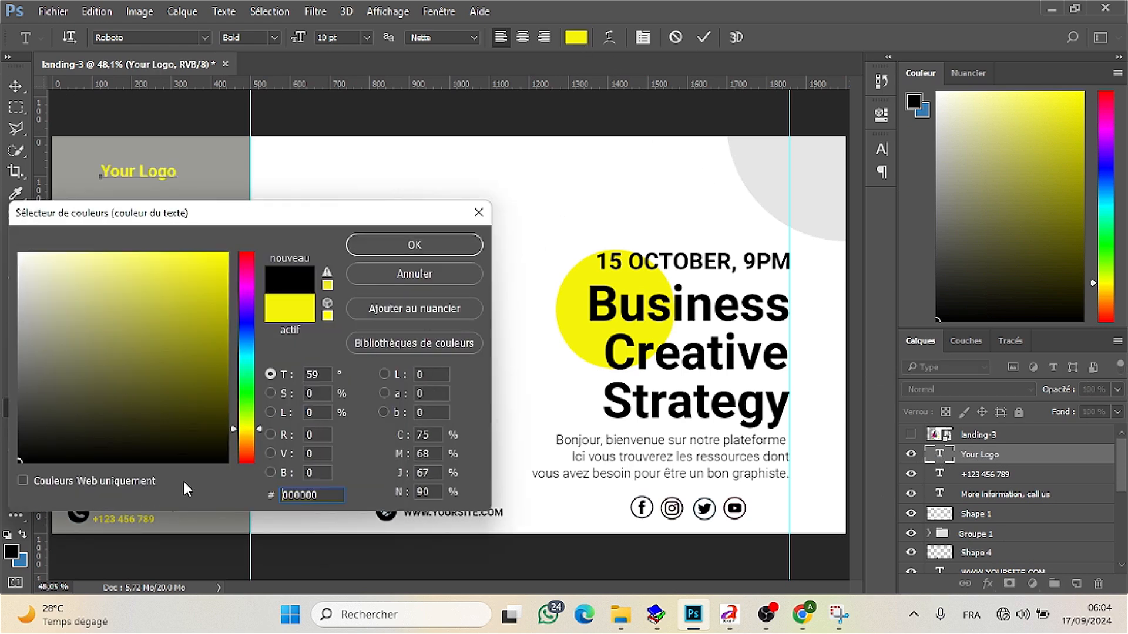
pyautogui.press('Return')
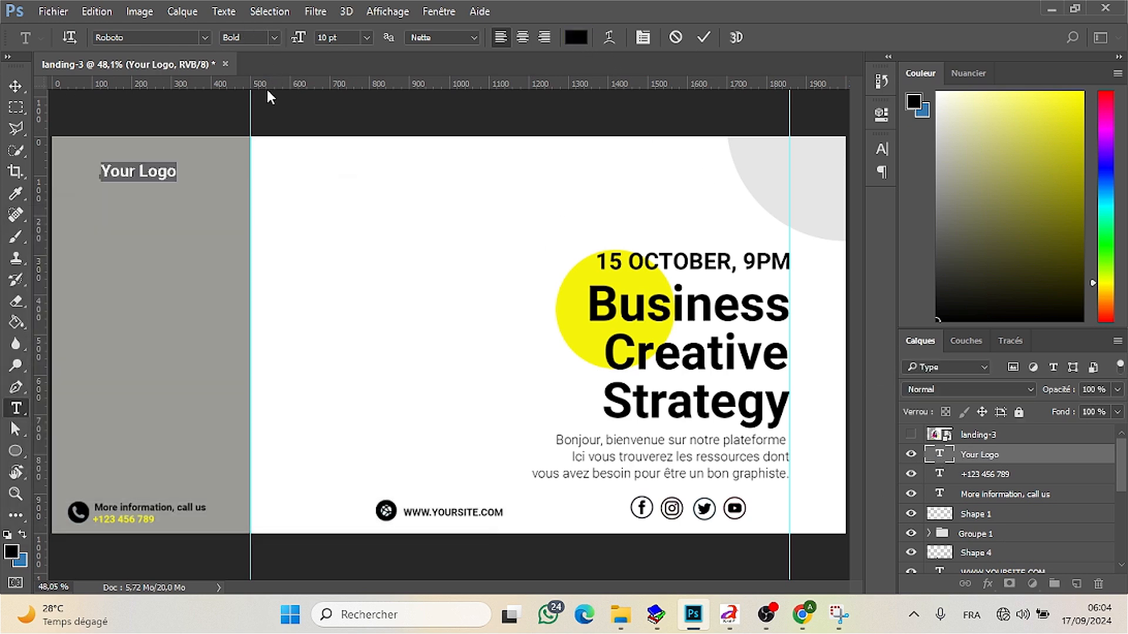
pyautogui.click(985, 481)
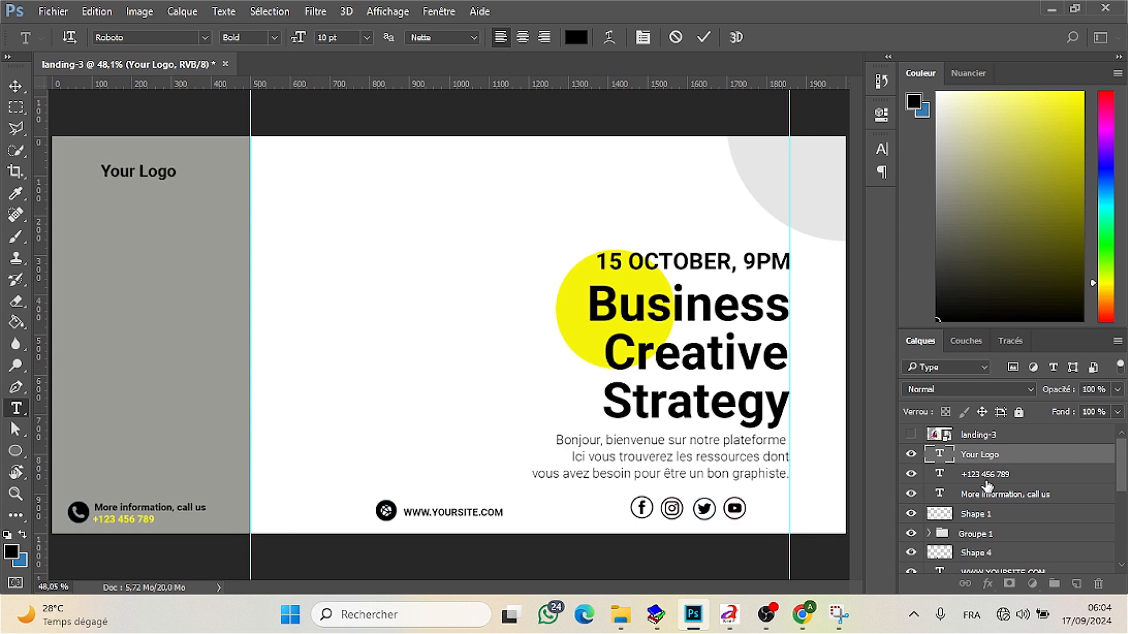
pyautogui.click(987, 479)
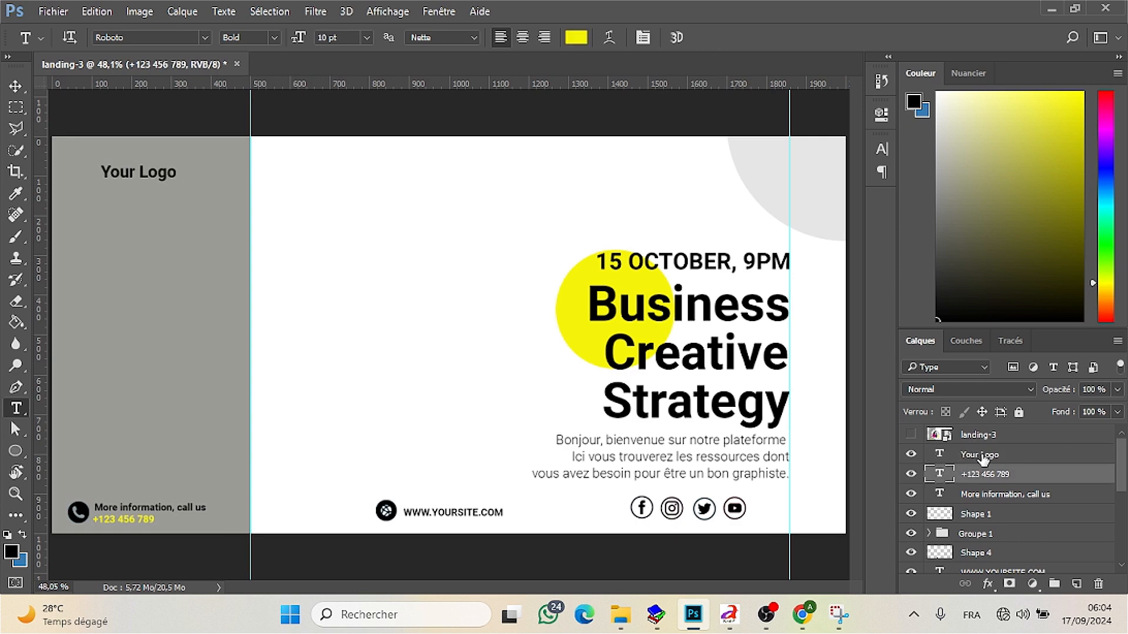
# Move the "Your Logo" text slightly up and left on the grey panel
pyautogui.click(984, 455)
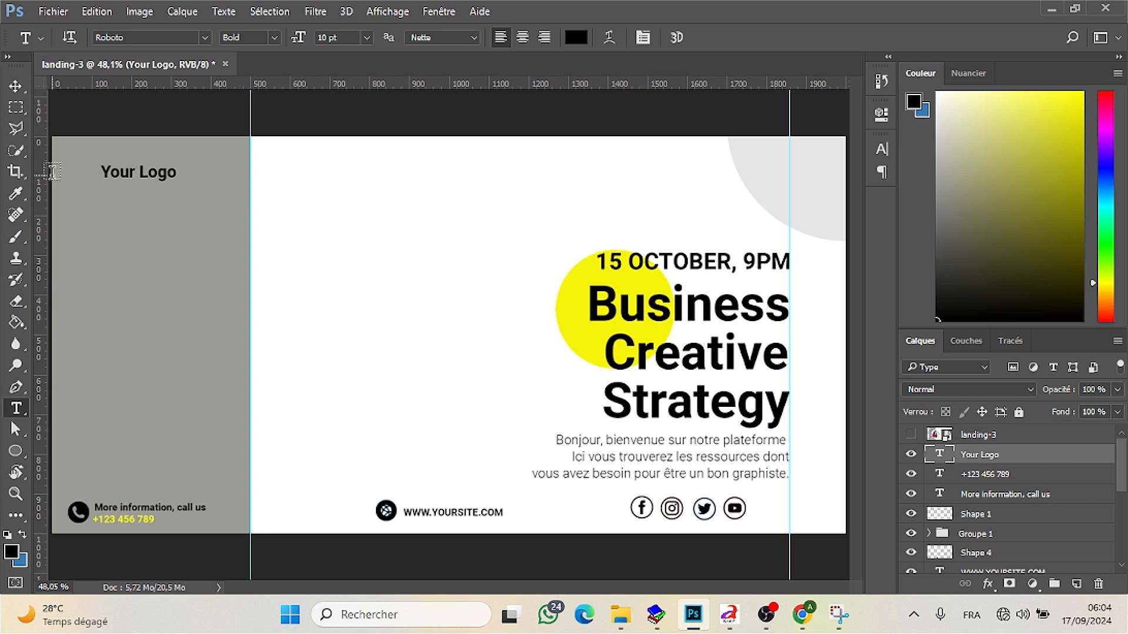
pyautogui.click(15, 87)
pyautogui.press('Up')
pyautogui.press('Up')
pyautogui.press('Up')
pyautogui.press('Up')
pyautogui.press('Up')
pyautogui.press('Up')
pyautogui.press('Up')
pyautogui.press('Up')
pyautogui.press('Up')
pyautogui.press('Up')
pyautogui.press('Up')
pyautogui.press('Up')
pyautogui.press('Up')
pyautogui.press('Up')
pyautogui.press('Up')
pyautogui.press('Up')
pyautogui.press('Up')
pyautogui.press('Up')
pyautogui.press('Up')
pyautogui.press('Up')
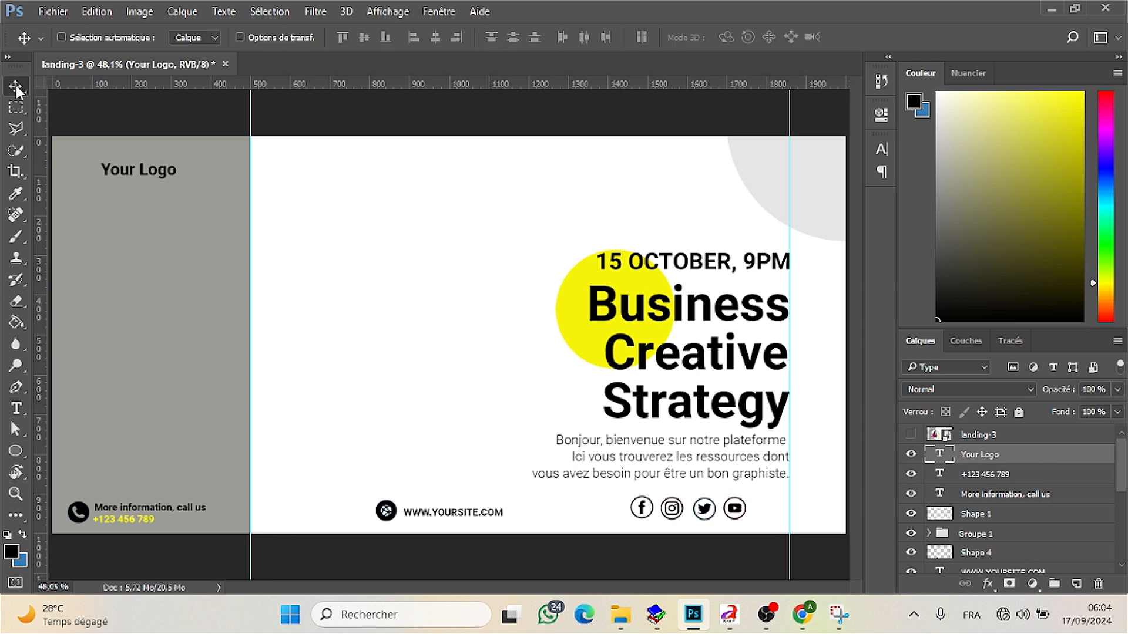
pyautogui.press('Left')
pyautogui.press('Left')
pyautogui.press('Left')
pyautogui.press('Left')
pyautogui.press('Left')
pyautogui.press('Left')
pyautogui.press('Left')
pyautogui.press('Left')
pyautogui.press('Left')
pyautogui.press('Left')
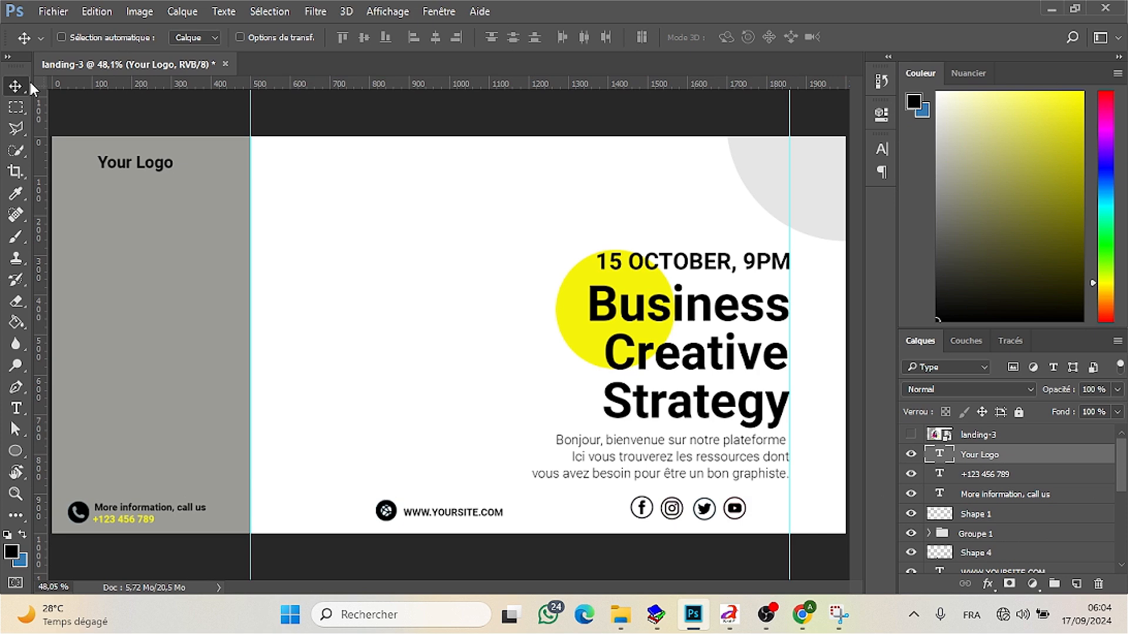
# Check the reference image, hide it again, add four empty layers above "Your Logo" and select the lowest one, Calque 2
pyautogui.click(912, 437)
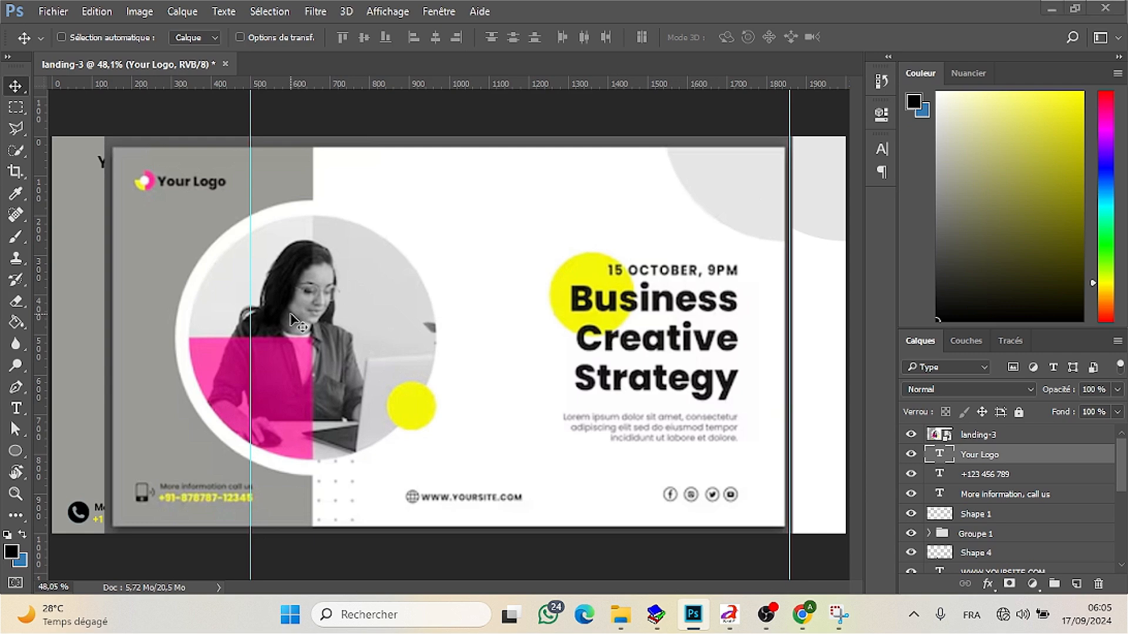
pyautogui.hotkey('alt', 'Tab')
pyautogui.hotkey('alt', 'Tab')
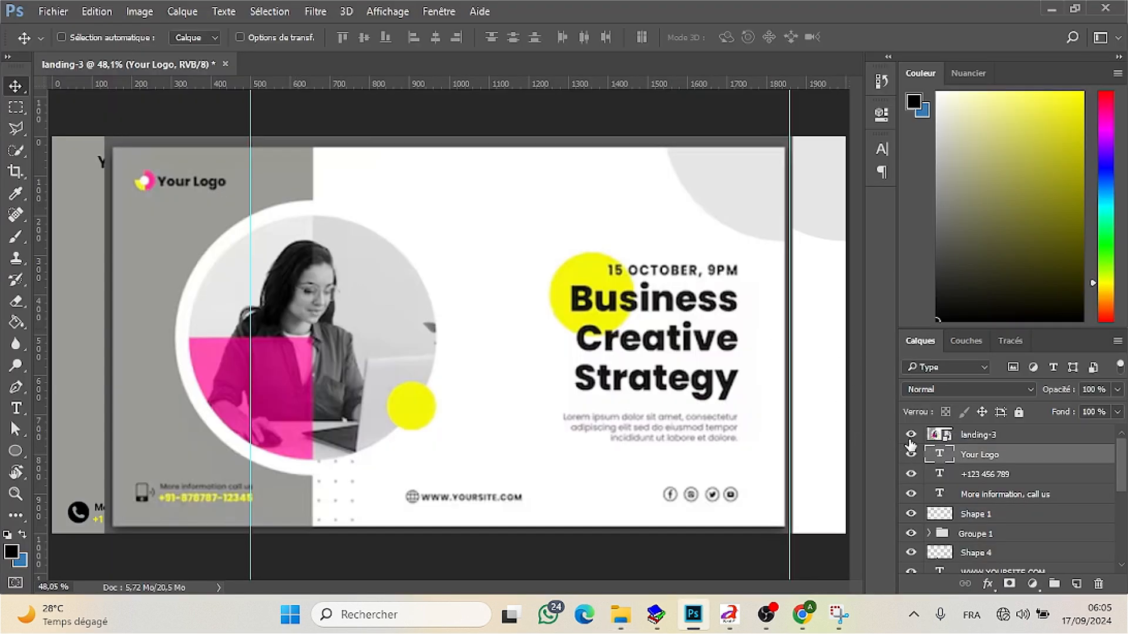
pyautogui.click(911, 435)
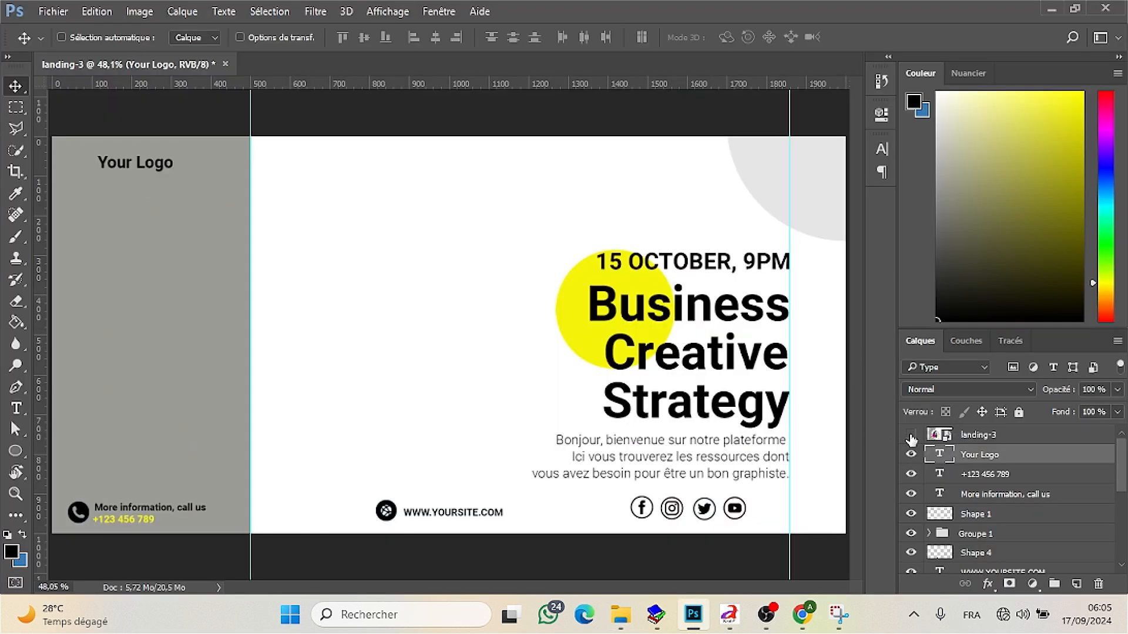
pyautogui.click(16, 450)
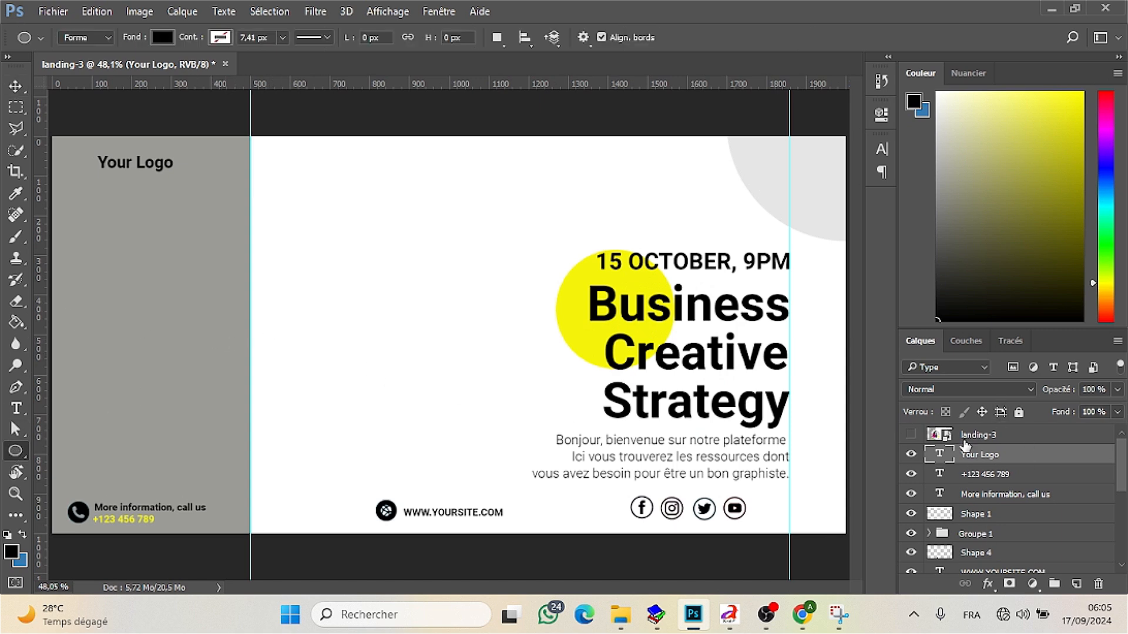
pyautogui.click(1076, 585)
pyautogui.click(1076, 585)
pyautogui.click(1076, 585)
pyautogui.click(1076, 585)
pyautogui.click(968, 496)
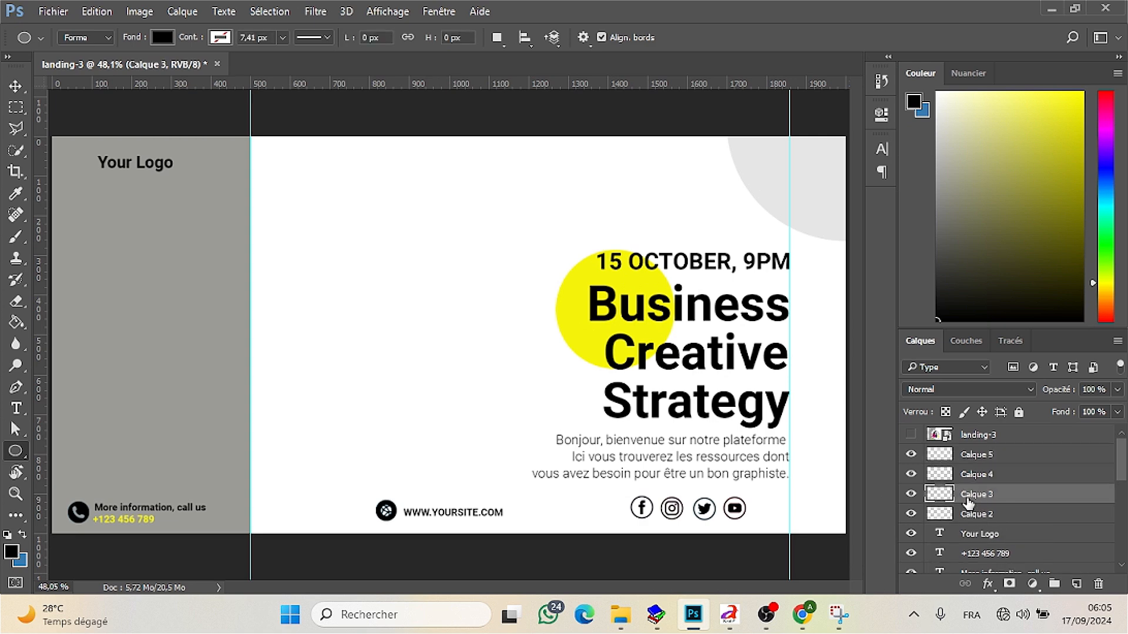
pyautogui.click(975, 514)
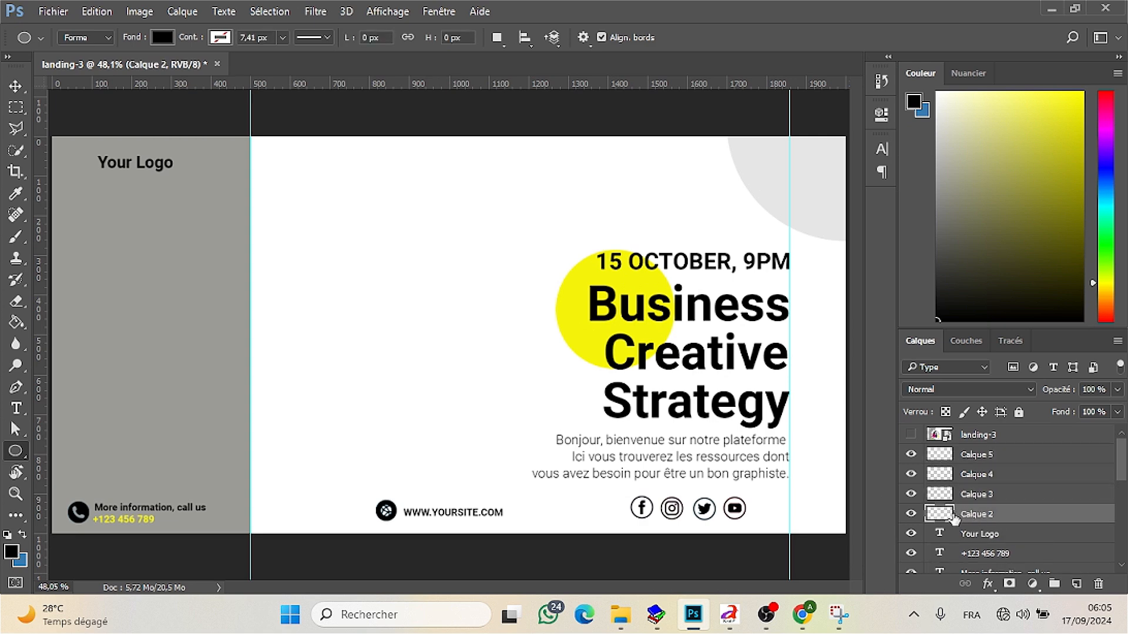
# Create a black 1000 × 1000 px circle drawn from its centre on the grey panel, using the Ellipse tool
pyautogui.click(201, 352)
pyautogui.press('Right')
pyautogui.press('Left')
pyautogui.press('Left')
pyautogui.press('Left')
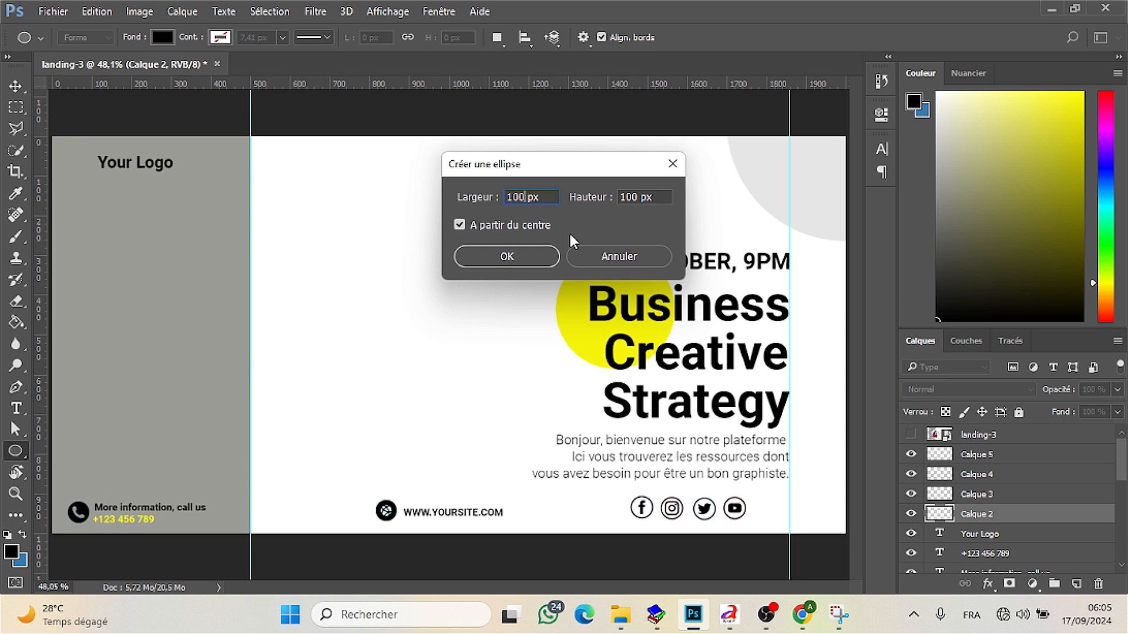
pyautogui.write('0')
pyautogui.press('Tab')
pyautogui.press('Right')
pyautogui.write('0')
pyautogui.press('Return')
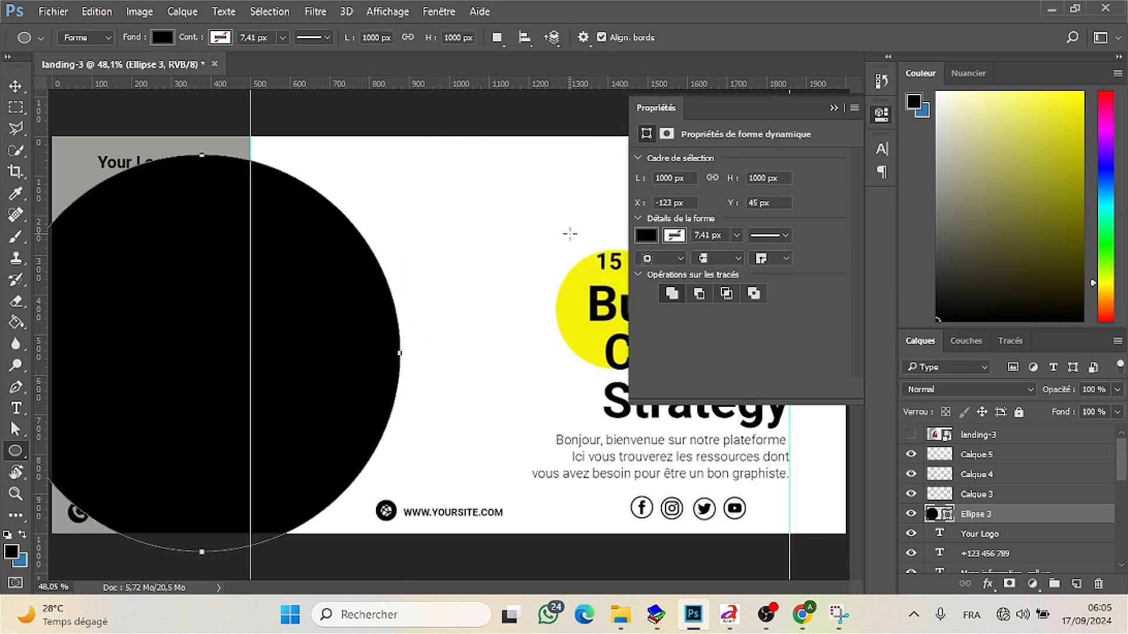
# Resize the black circle to 800 px wide and 800 px high
pyautogui.doubleClick(661, 179)
pyautogui.write('800')
pyautogui.press('Tab')
pyautogui.write('800')
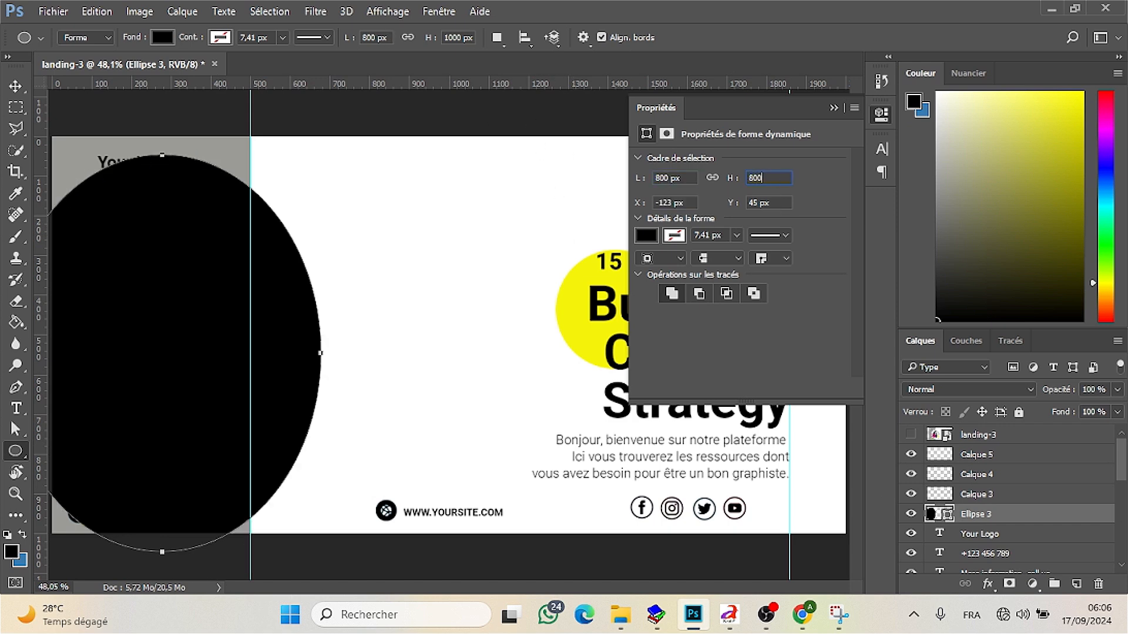
pyautogui.press('Return')
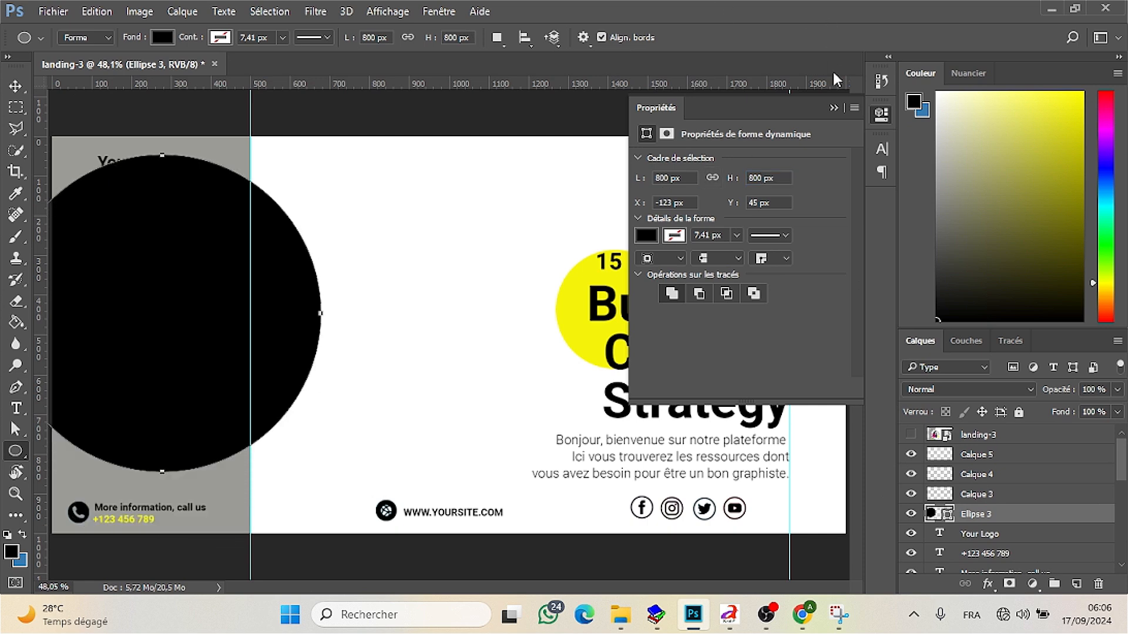
# Shift the 800 px black circle right across the grey panel's edge, and delete its layer
pyautogui.click(832, 108)
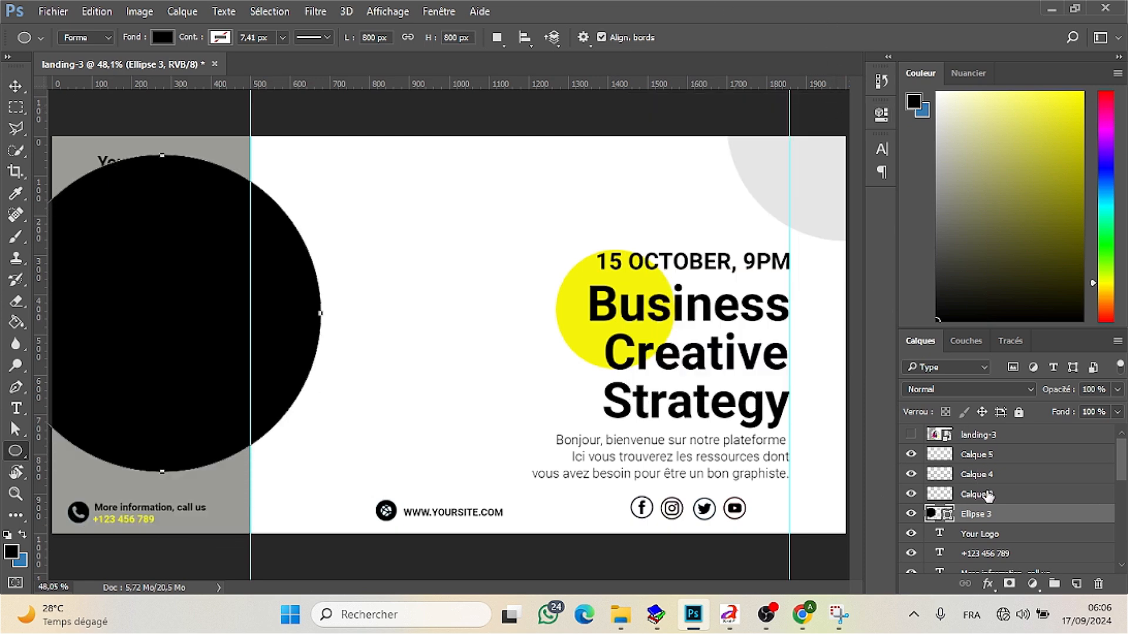
pyautogui.moveTo(988, 495); pyautogui.dragTo(992, 515)
pyautogui.click(991, 514)
pyautogui.press('v')
pyautogui.hotkey('shift', 'Right')
pyautogui.hotkey('shift', 'Right')
pyautogui.hotkey('shift', 'Right')
pyautogui.hotkey('shift', 'Right')
pyautogui.hotkey('shift', 'Right')
pyautogui.hotkey('shift', 'Right')
pyautogui.hotkey('shift', 'Right')
pyautogui.hotkey('shift', 'Right')
pyautogui.hotkey('shift', 'Right')
pyautogui.hotkey('shift', 'Right')
pyautogui.hotkey('shift', 'Right')
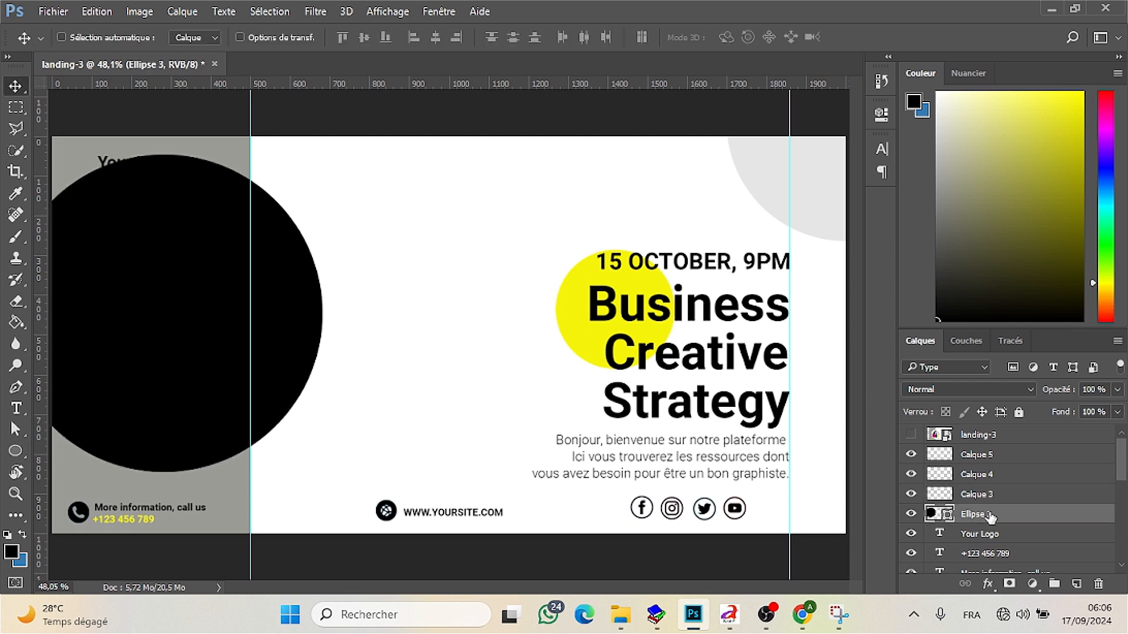
pyautogui.hotkey('shift', 'Right')
pyautogui.hotkey('shift', 'Right')
pyautogui.hotkey('shift', 'Right')
pyautogui.hotkey('shift', 'Right')
pyautogui.hotkey('shift', 'Right')
pyautogui.hotkey('shift', 'Right')
pyautogui.hotkey('shift', 'Right')
pyautogui.hotkey('shift', 'Right')
pyautogui.hotkey('shift', 'Right')
pyautogui.hotkey('shift', 'Right')
pyautogui.hotkey('shift', 'Right')
pyautogui.hotkey('shift', 'Right')
pyautogui.hotkey('shift', 'Right')
pyautogui.hotkey('shift', 'Right')
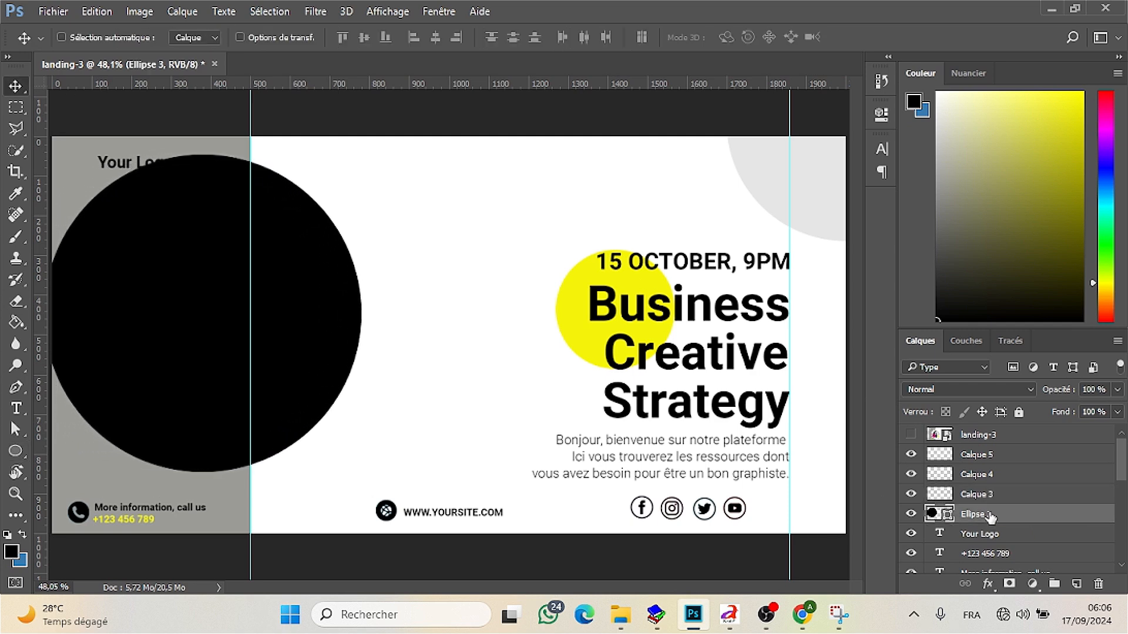
pyautogui.hotkey('shift', 'Right')
pyautogui.hotkey('shift', 'Right')
pyautogui.hotkey('shift', 'Right')
pyautogui.hotkey('shift', 'Right')
pyautogui.hotkey('shift', 'Right')
pyautogui.hotkey('shift', 'Right')
pyautogui.hotkey('shift', 'Right')
pyautogui.hotkey('shift', 'Right')
pyautogui.hotkey('shift', 'Right')
pyautogui.hotkey('shift', 'Right')
pyautogui.hotkey('shift', 'Right')
pyautogui.hotkey('shift', 'Right')
pyautogui.hotkey('shift', 'Right')
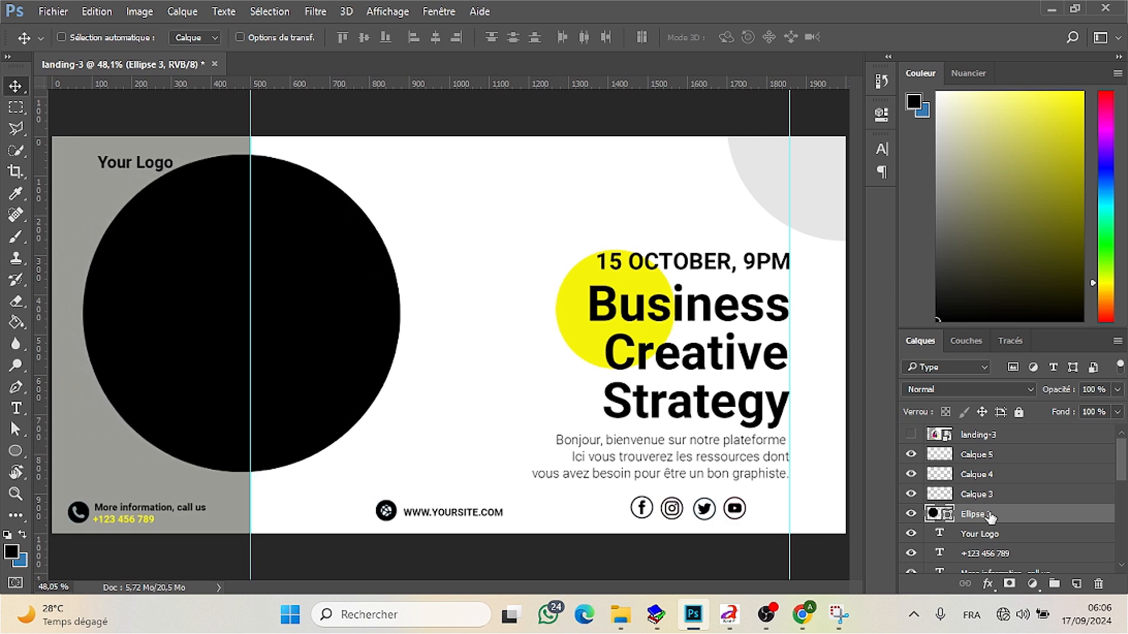
pyautogui.hotkey('shift', 'Right')
pyautogui.hotkey('shift', 'Right')
pyautogui.hotkey('shift', 'Right')
pyautogui.hotkey('shift', 'Right')
pyautogui.hotkey('shift', 'Right')
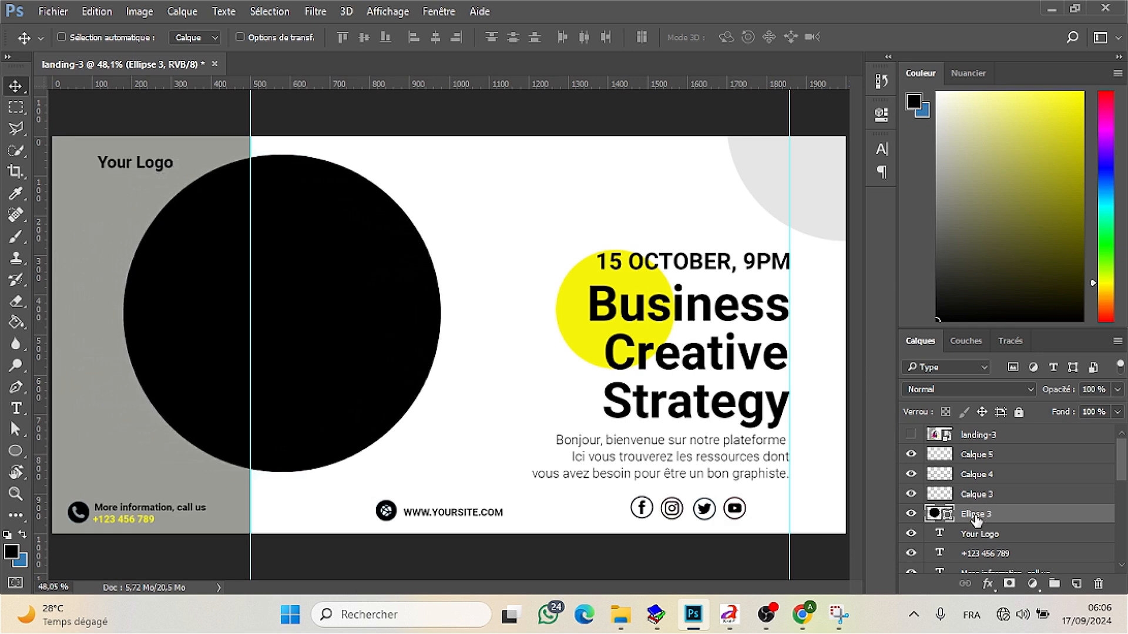
pyautogui.press('Delete')
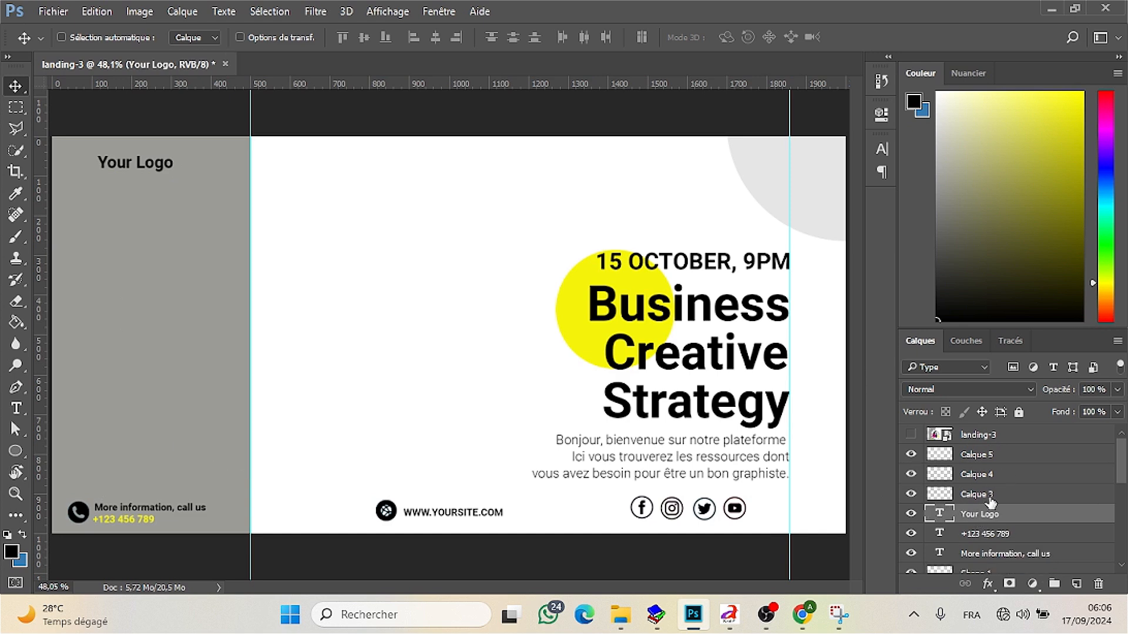
# Create a black 700 × 700 px circle drawn from its centre on the Calque 3 layer, over the grey panel's edge
pyautogui.click(989, 497)
pyautogui.click(15, 450)
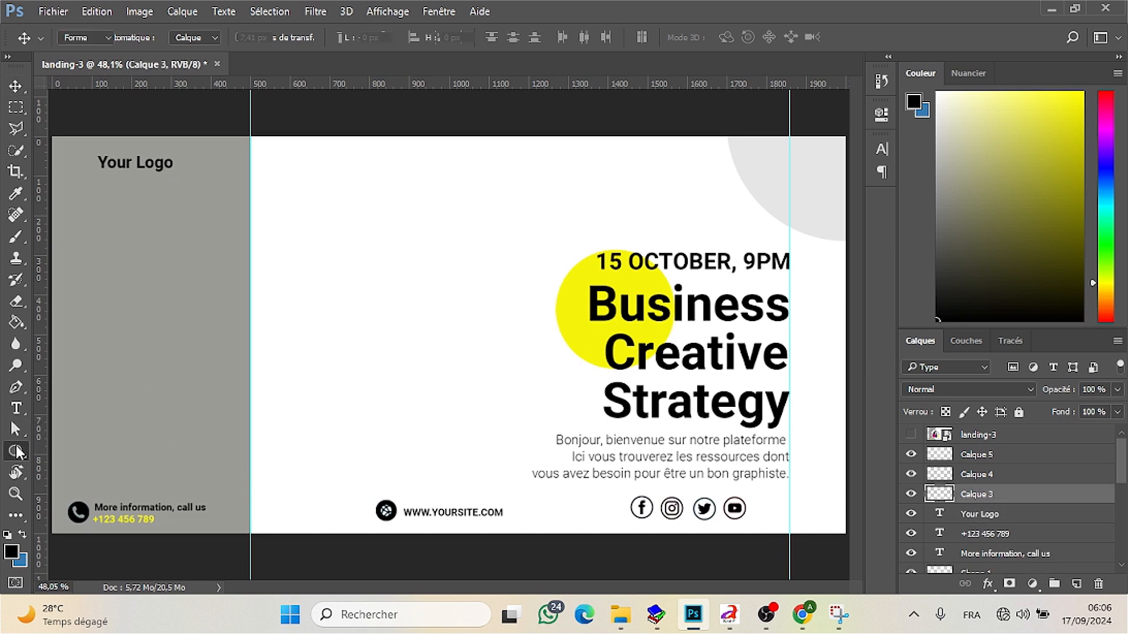
pyautogui.click(237, 383)
pyautogui.write('700')
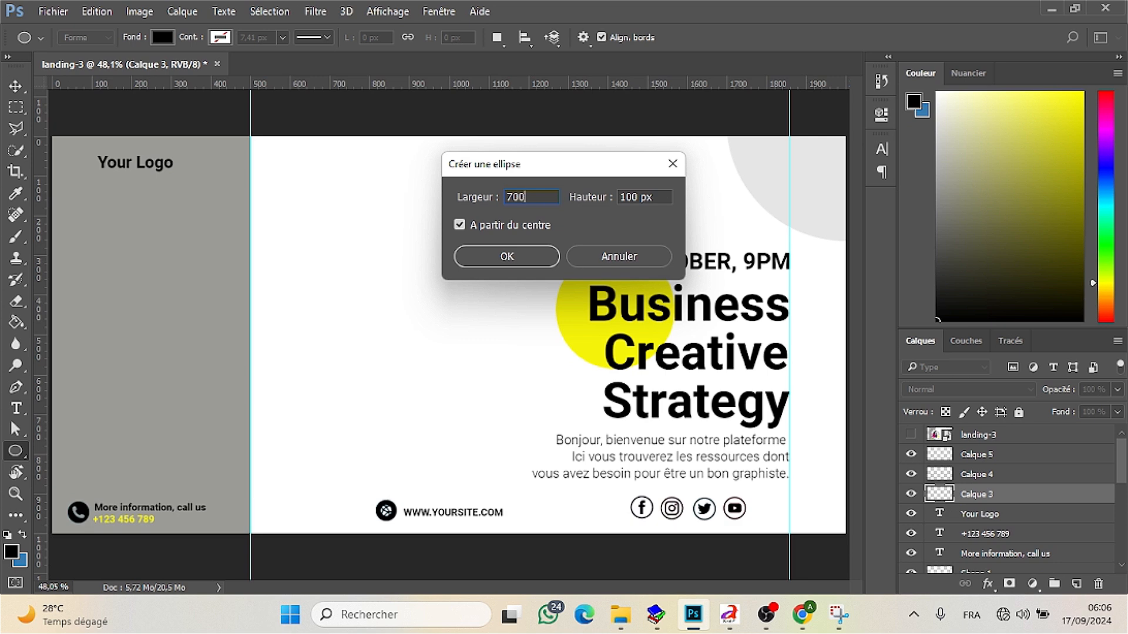
pyautogui.press('Tab')
pyautogui.write('700')
pyautogui.press('Return')
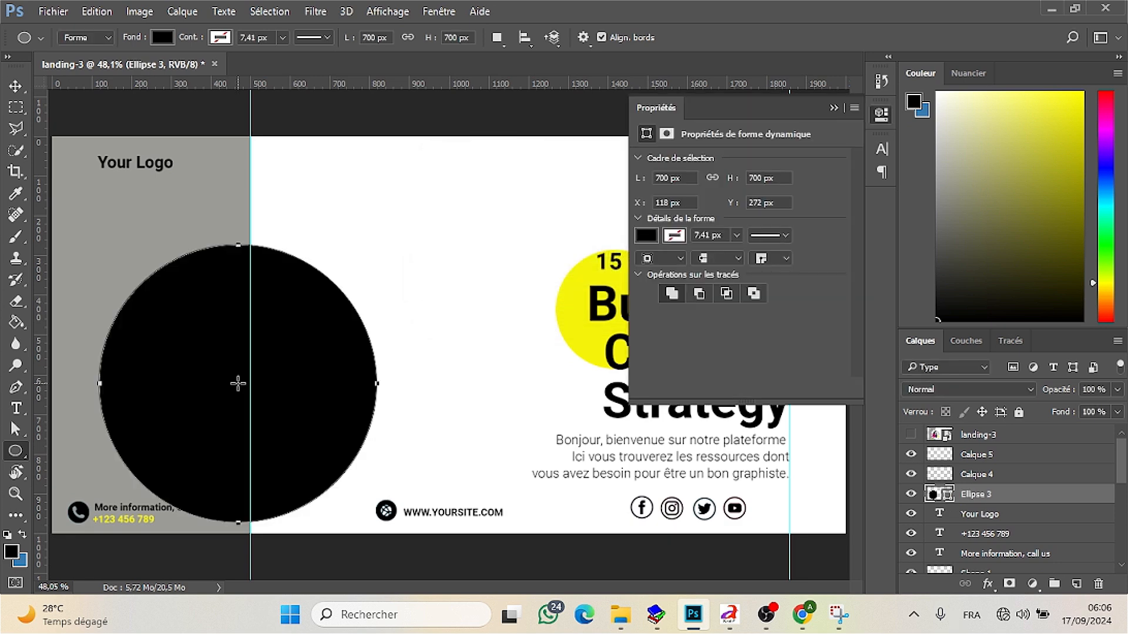
pyautogui.click(832, 107)
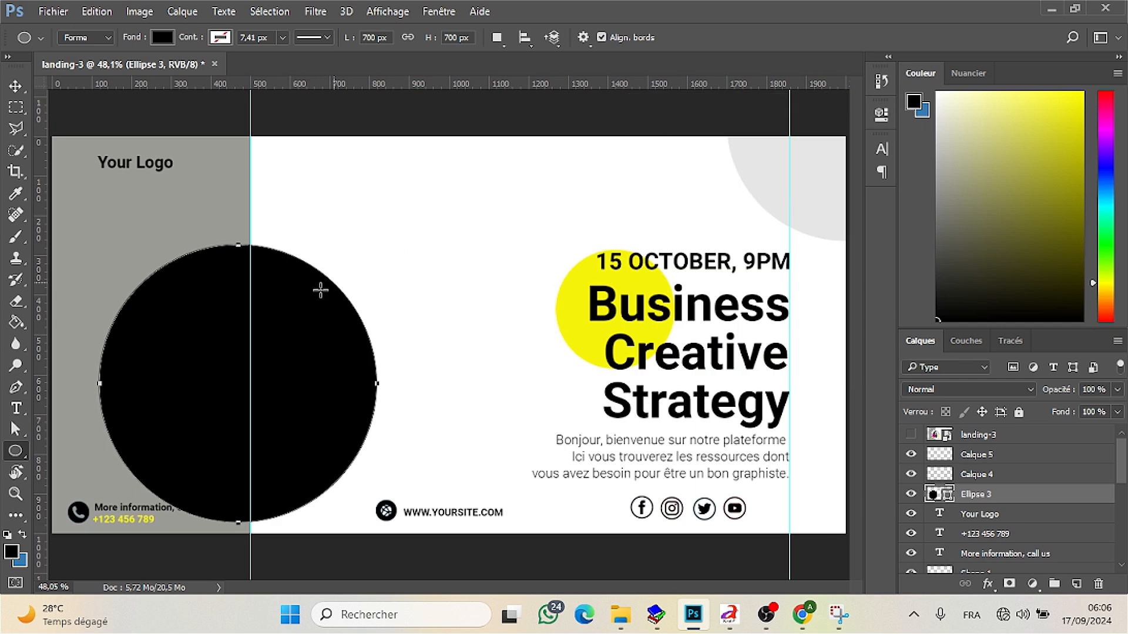
# Move the 700 px black circle up and right over the grey panel's edge, and delete its layer
pyautogui.click(16, 87)
pyautogui.moveTo(206, 368); pyautogui.dragTo(250, 315)
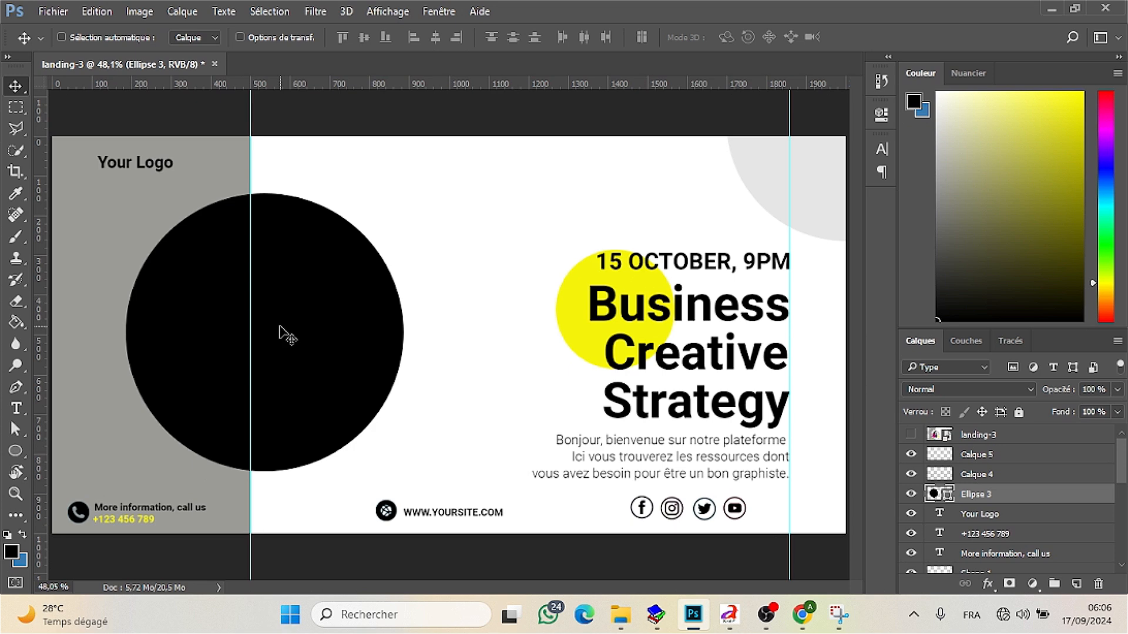
pyautogui.click(15, 451)
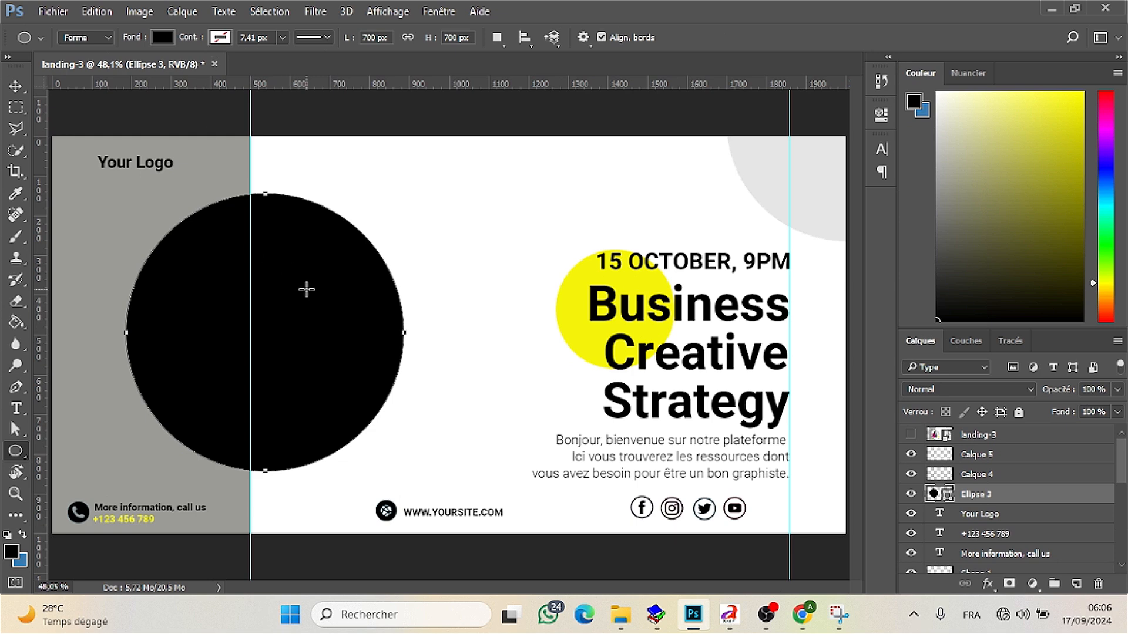
pyautogui.press('Delete')
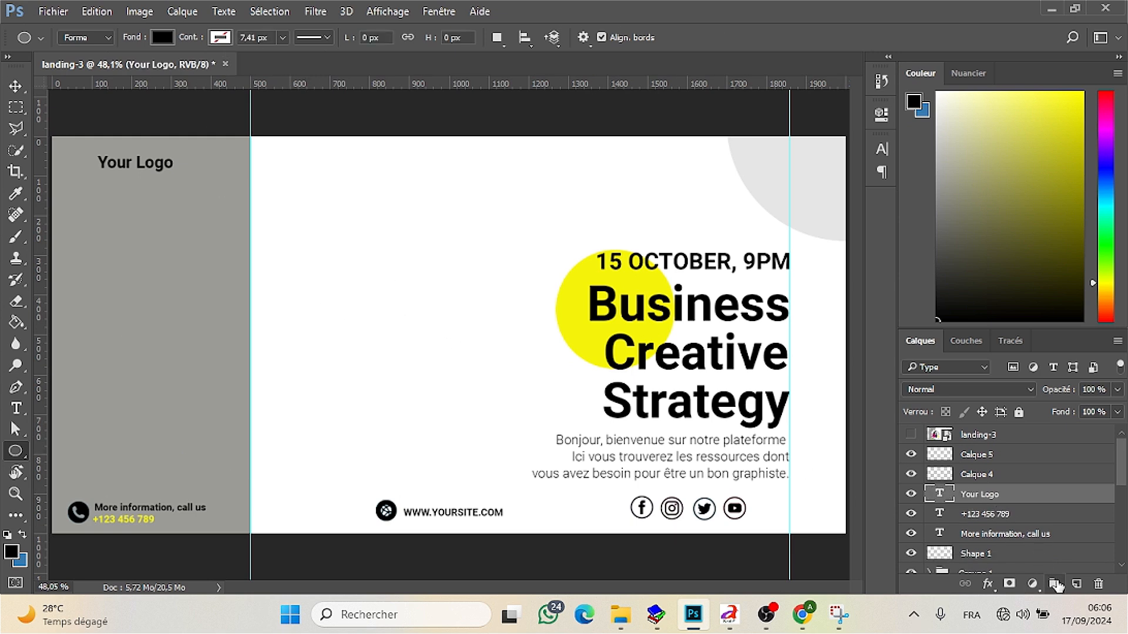
# Add two empty layers directly above "Your Logo" and select the lower one, Calque 6
pyautogui.click(1076, 584)
pyautogui.click(1076, 584)
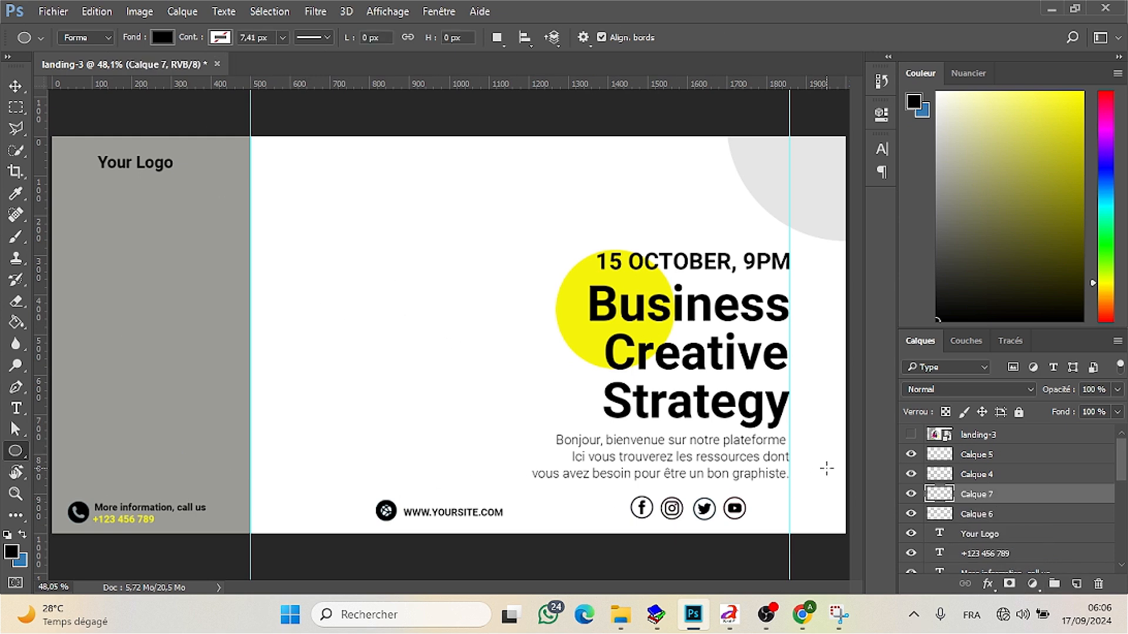
pyautogui.click(1005, 517)
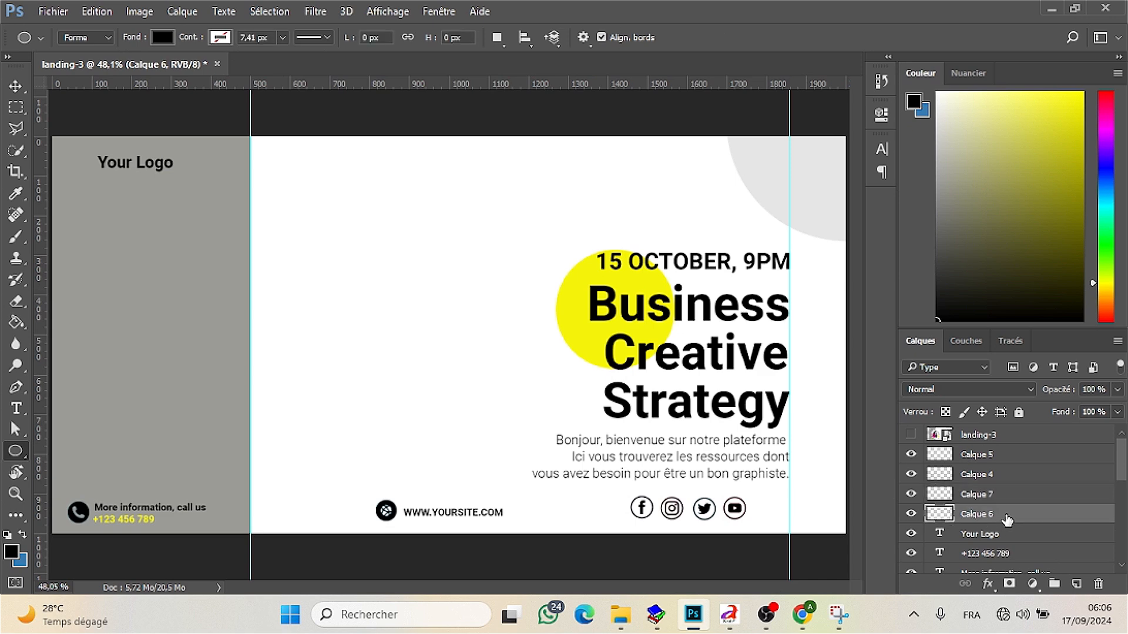
# Set the Ellipse tool's stroke to solid white with a width of 20 px
pyautogui.click(219, 38)
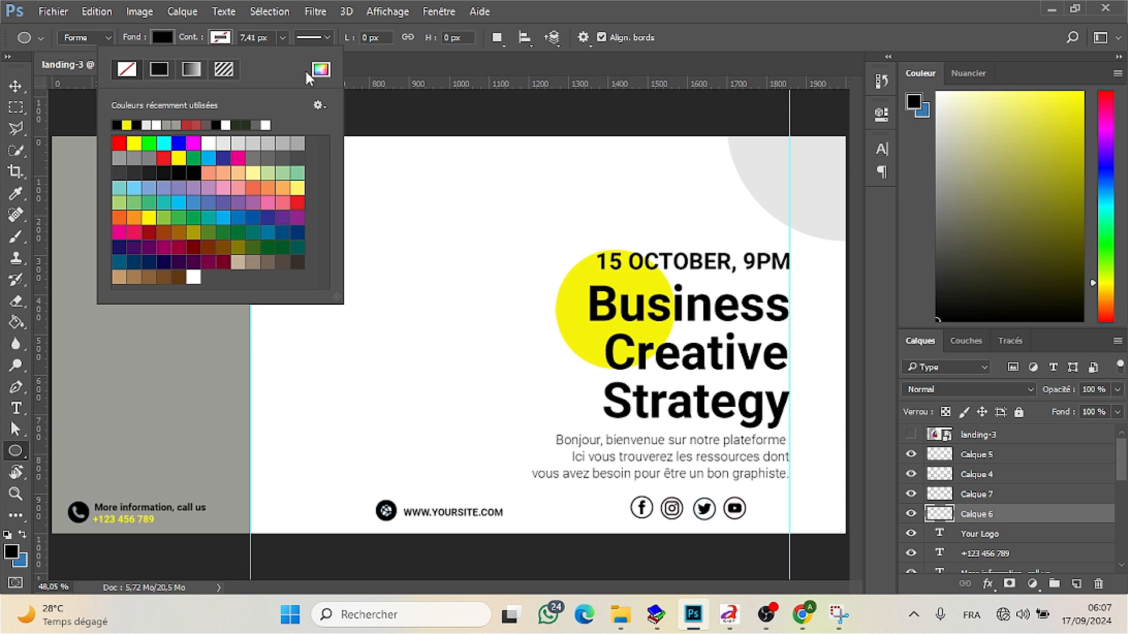
pyautogui.click(321, 70)
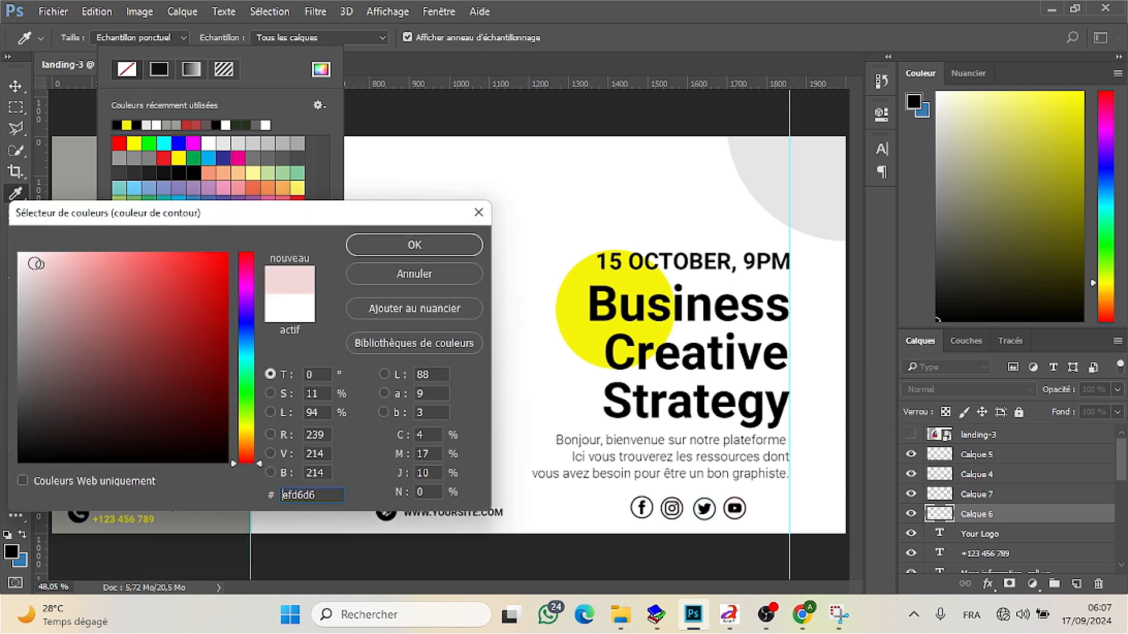
pyautogui.click(361, 245)
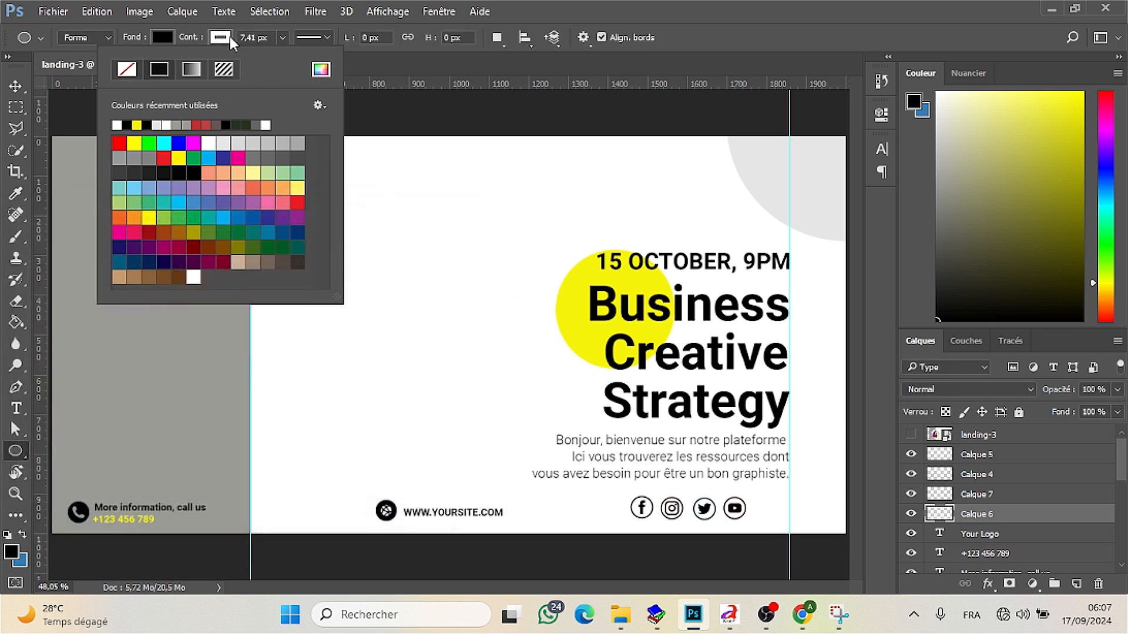
pyautogui.click(240, 28)
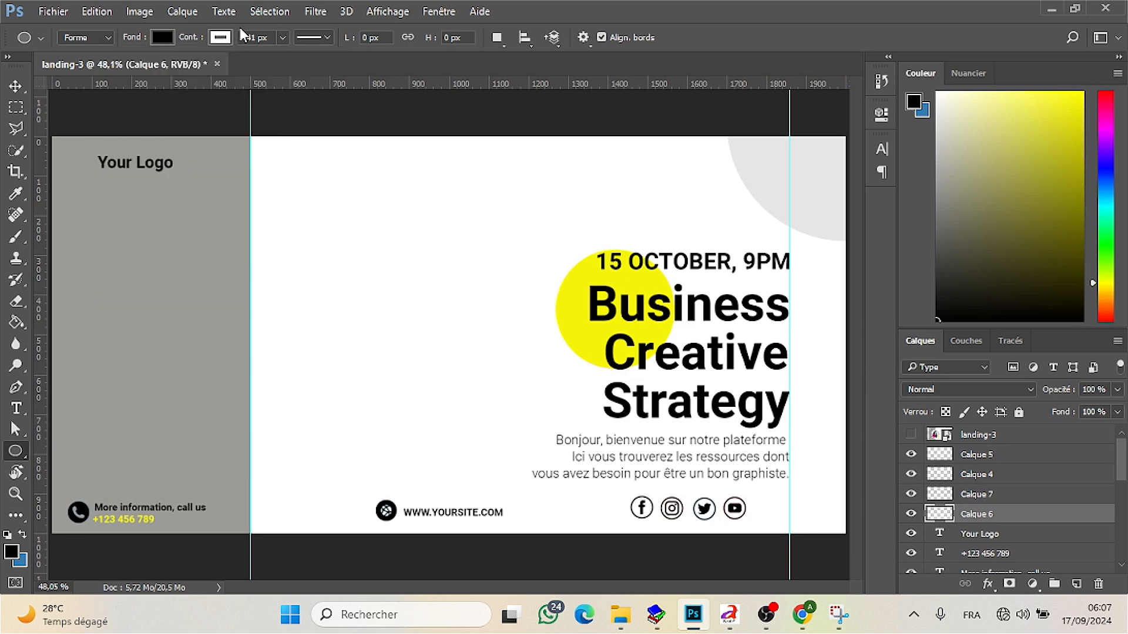
pyautogui.doubleClick(247, 36)
pyautogui.write('20')
# Create a 700 × 700 px black circle with the 20 px white outline, drawn from its centre on the grey panel
pyautogui.click(234, 341)
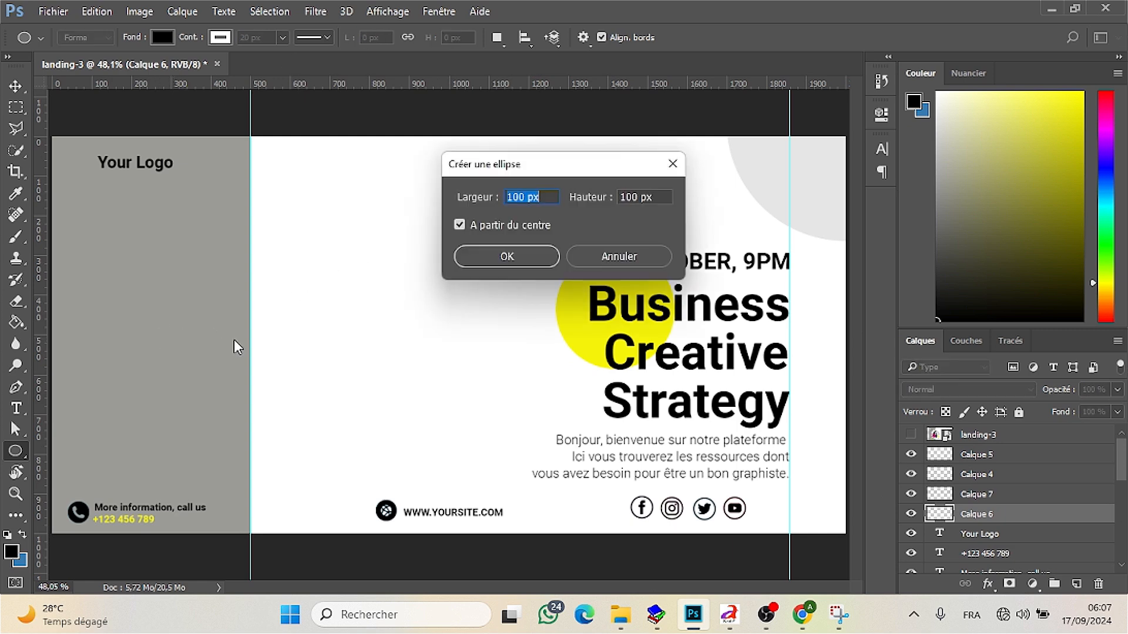
pyautogui.write('700')
pyautogui.press('Tab')
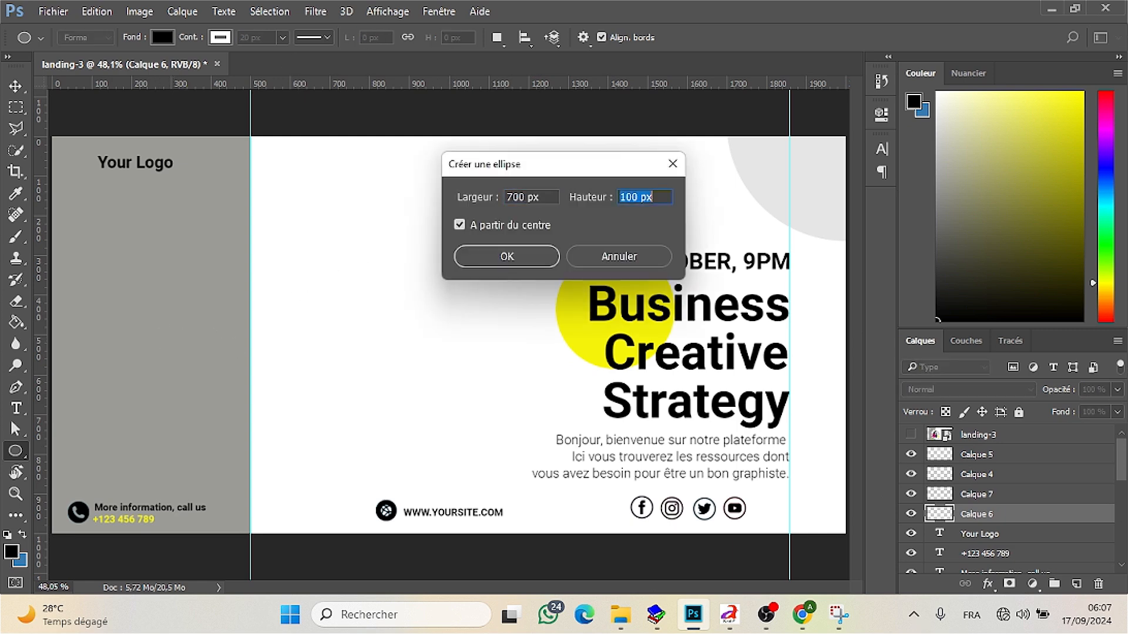
pyautogui.write('700')
pyautogui.press('Return')
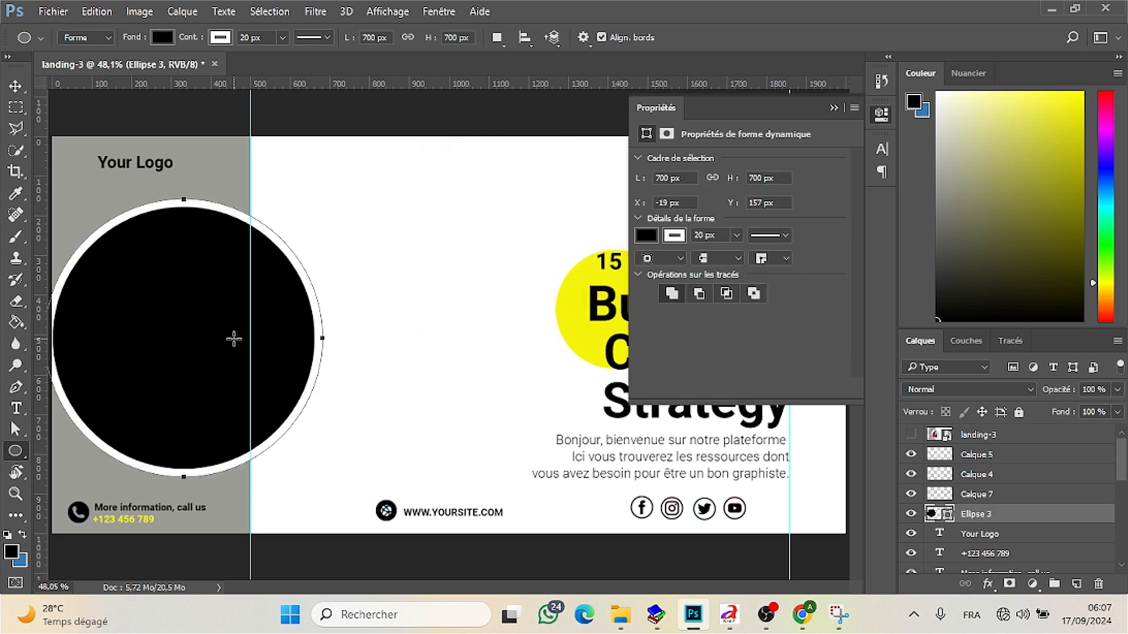
pyautogui.click(834, 107)
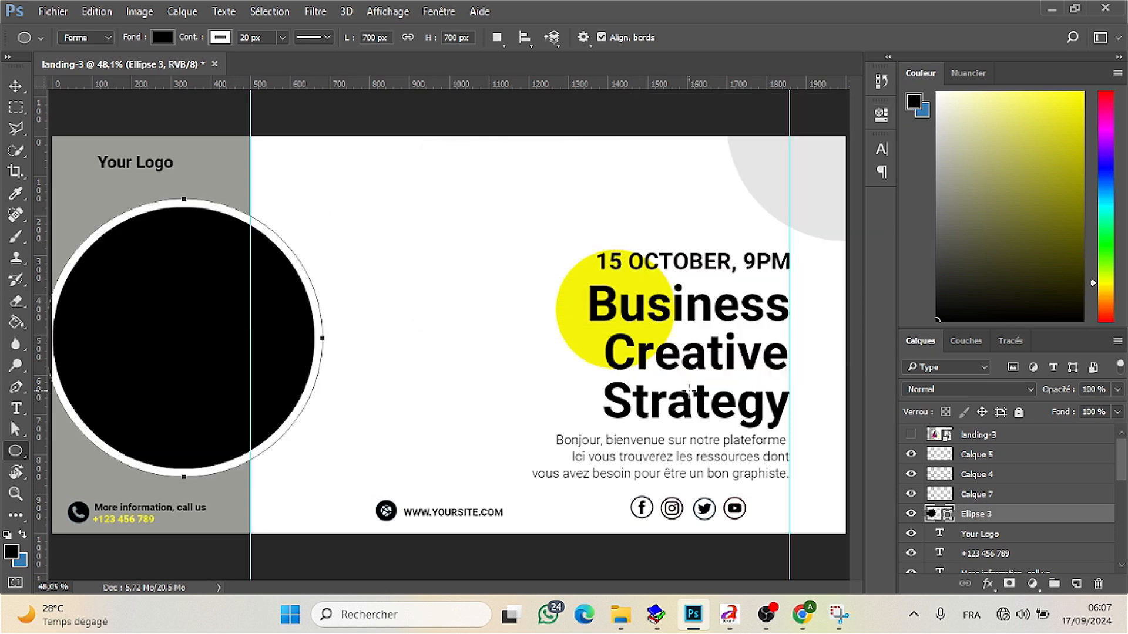
# Move the circle with the 20 px outline right across the grey panel's edge, and delete its layer
pyautogui.click(991, 516)
pyautogui.click(19, 93)
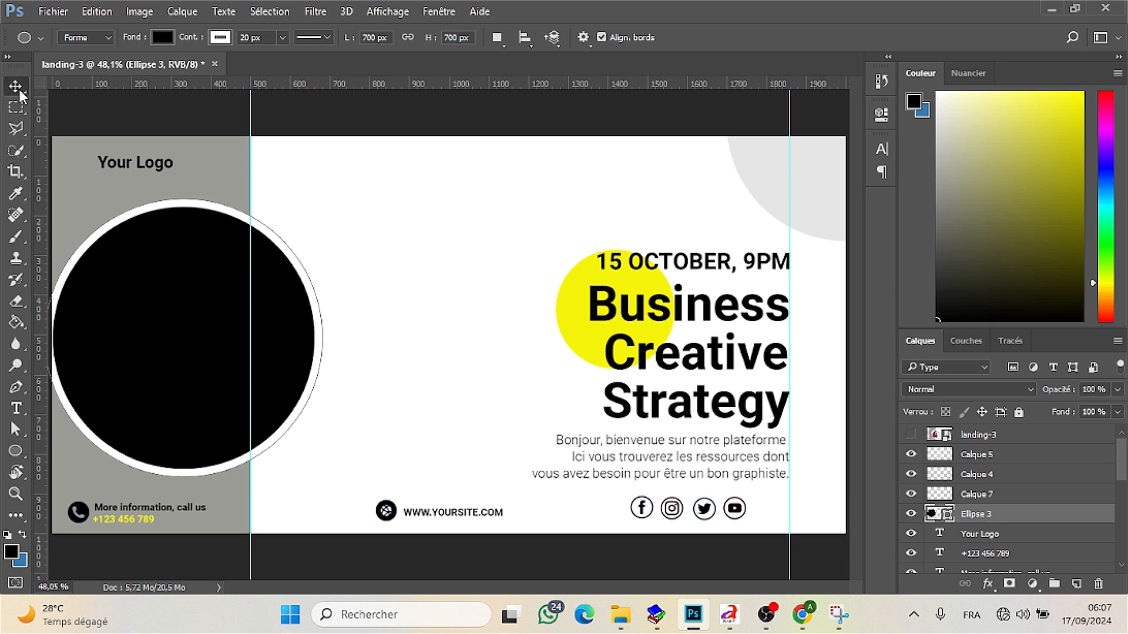
pyautogui.moveTo(166, 380); pyautogui.dragTo(279, 376)
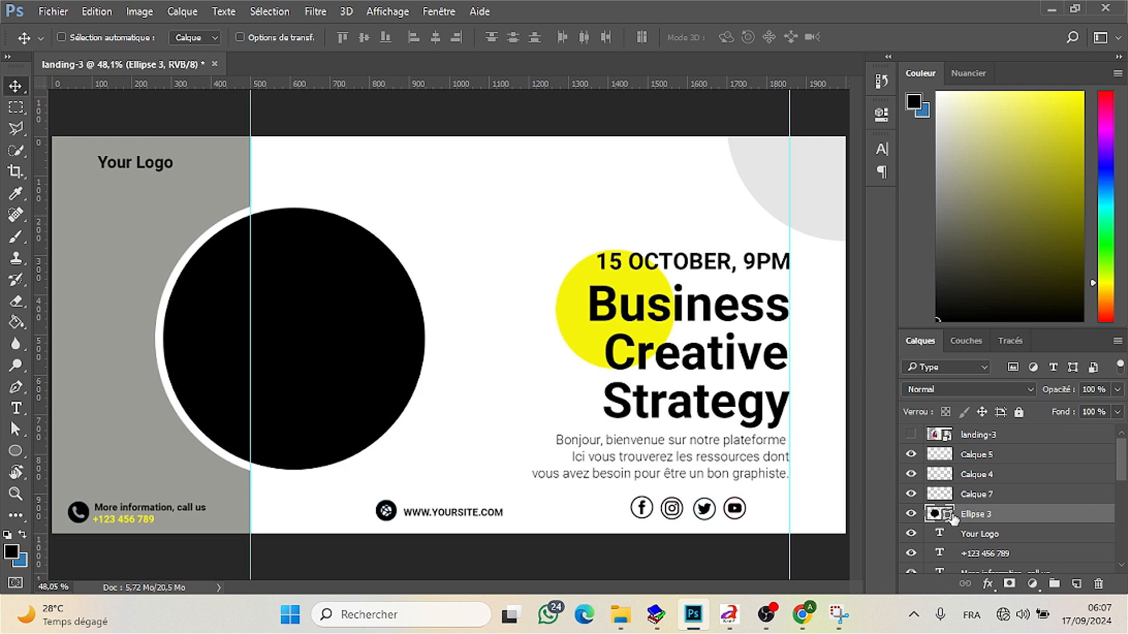
pyautogui.press('Delete')
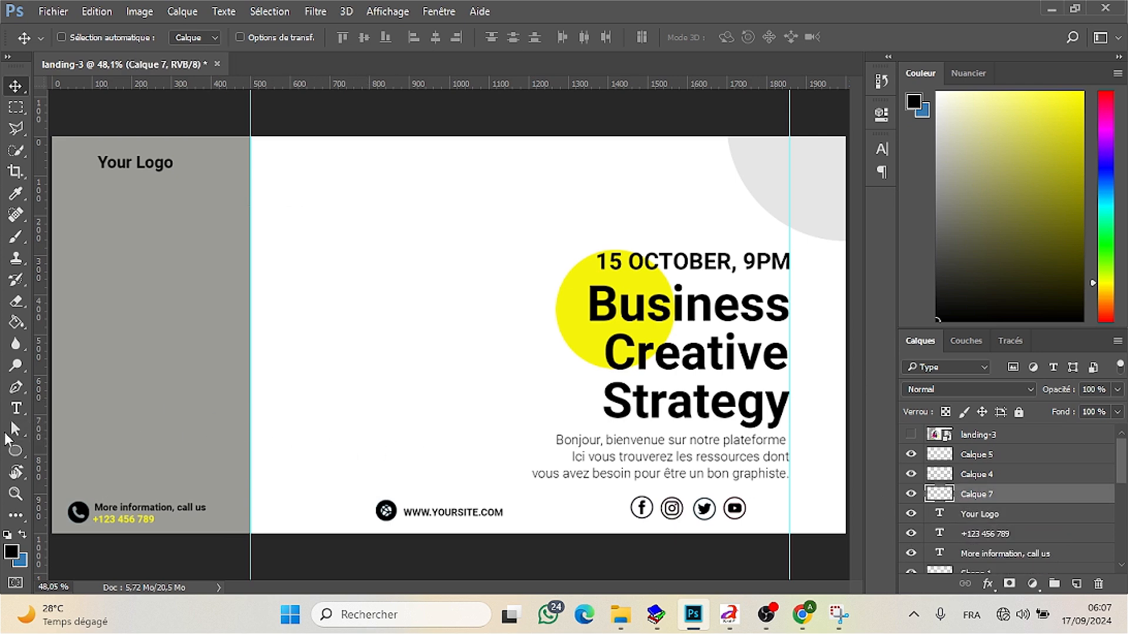
# Create a 700 × 700 px black circle with a 40 px white outline, drawn from its centre on the Calque 7 layer
pyautogui.click(15, 450)
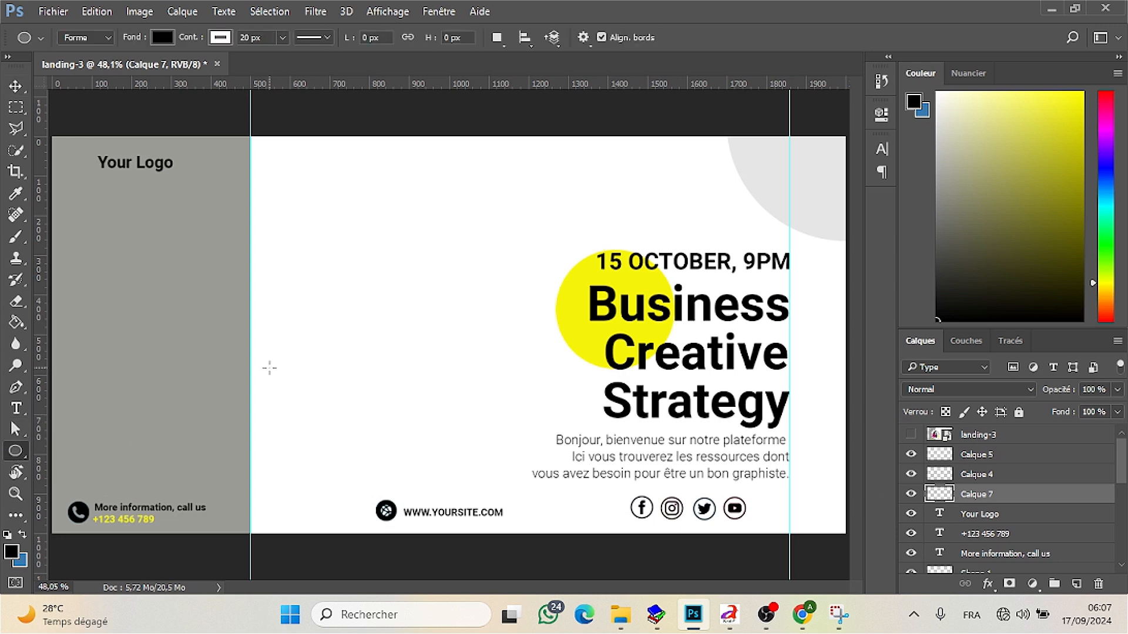
pyautogui.click(240, 37)
pyautogui.write('40')
pyautogui.press('Return')
pyautogui.click(226, 363)
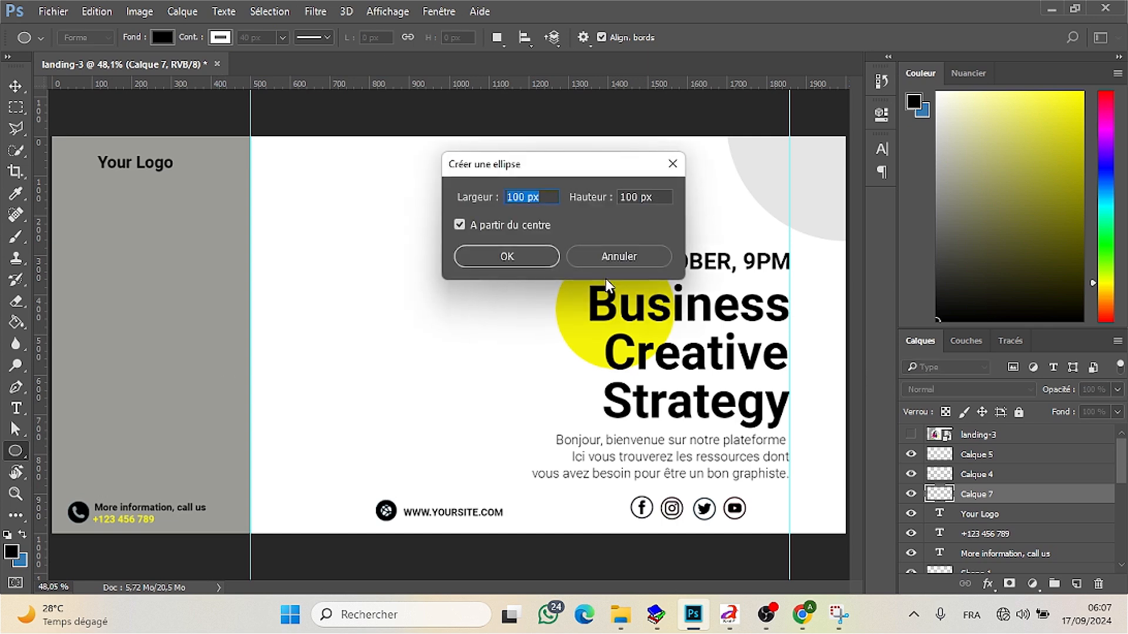
pyautogui.write('700')
pyautogui.press('Tab')
pyautogui.write('7')
pyautogui.press('Return')
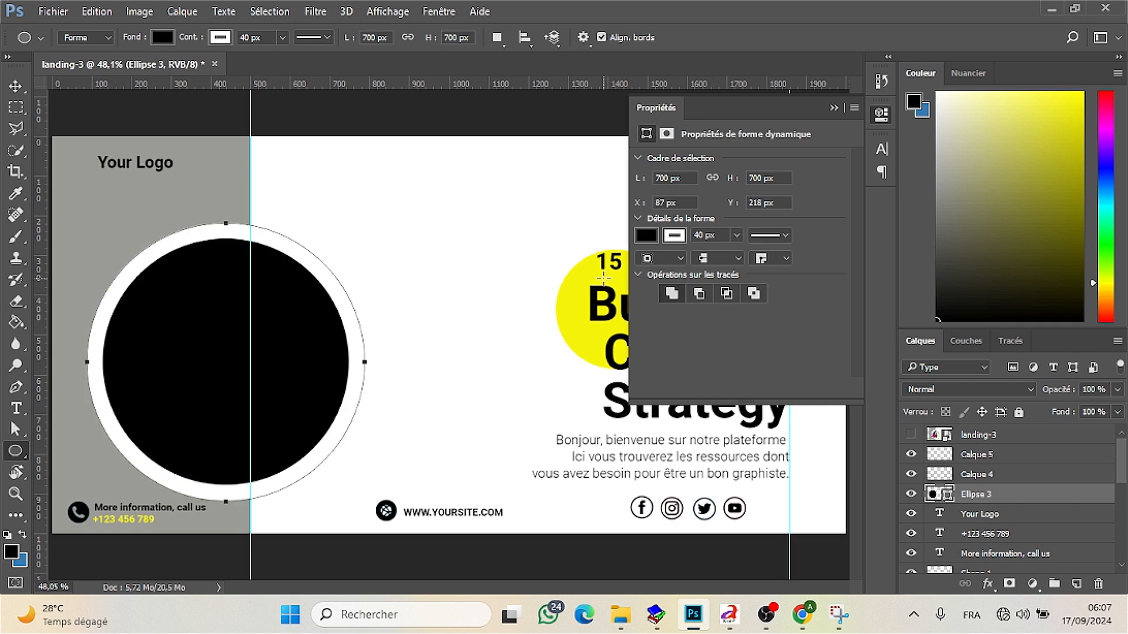
pyautogui.click(834, 108)
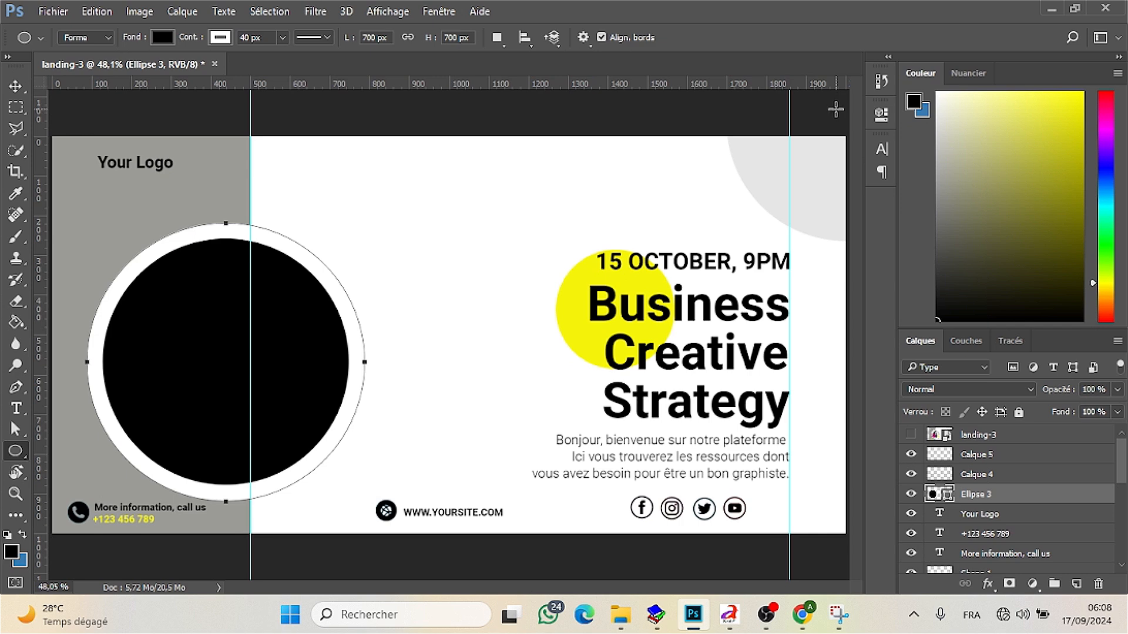
# Move the white-outlined circle up and right so it is centred on the guide at the grey panel's right edge
pyautogui.click(992, 476)
pyautogui.click(976, 497)
pyautogui.click(15, 86)
pyautogui.hotkey('shift', 'Up')
pyautogui.hotkey('shift', 'Up')
pyautogui.hotkey('shift', 'Up')
pyautogui.hotkey('shift', 'Up')
pyautogui.hotkey('shift', 'Up')
pyautogui.hotkey('shift', 'Up')
pyautogui.hotkey('shift', 'Right')
pyautogui.hotkey('shift', 'Right')
pyautogui.hotkey('shift', 'Right')
pyautogui.hotkey('shift', 'Right')
pyautogui.hotkey('shift', 'Right')
pyautogui.hotkey('shift', 'Right')
pyautogui.hotkey('shift', 'Right')
pyautogui.hotkey('shift', 'Right')
pyautogui.hotkey('shift', 'Right')
pyautogui.hotkey('shift', 'Right')
pyautogui.hotkey('shift', 'Right')
pyautogui.hotkey('shift', 'Right')
pyautogui.hotkey('shift', 'Up')
pyautogui.hotkey('shift', 'Up')
pyautogui.hotkey('shift', 'Up')
pyautogui.hotkey('shift', 'Up')
pyautogui.hotkey('shift', 'Up')
pyautogui.hotkey('shift', 'Up')
pyautogui.hotkey('shift', 'Up')
pyautogui.hotkey('shift', 'Left')
pyautogui.hotkey('shift', 'Left')
pyautogui.hotkey('shift', 'Left')
pyautogui.hotkey('shift', 'Left')
pyautogui.hotkey('shift', 'Up')
pyautogui.hotkey('shift', 'Up')
pyautogui.hotkey('shift', 'Down')
pyautogui.hotkey('shift', 'Down')
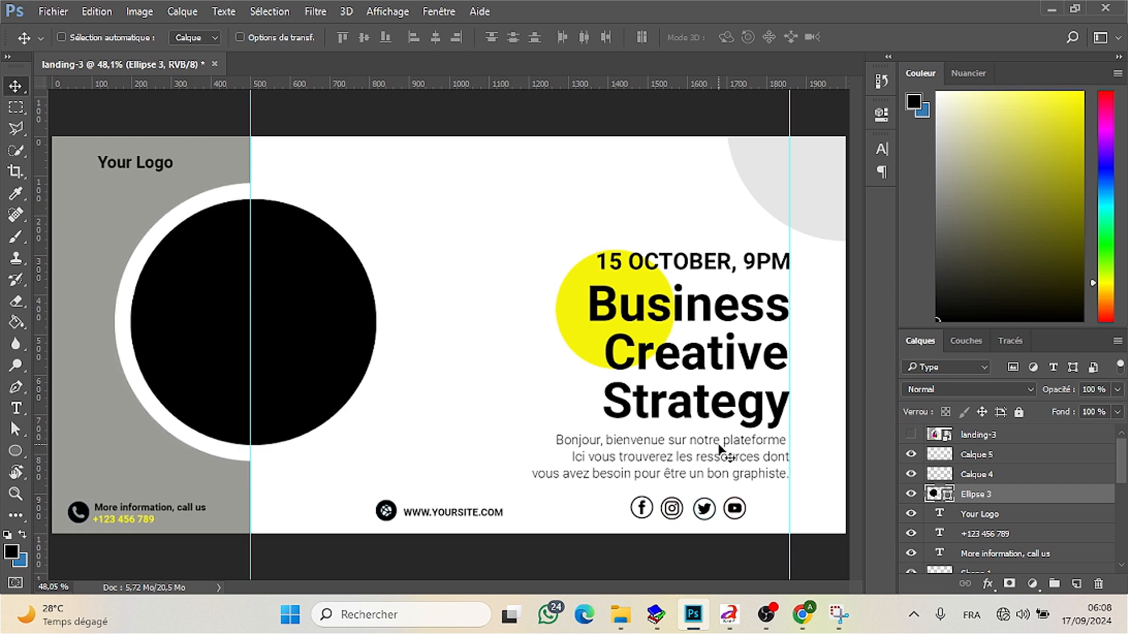
# Select the Calque 4 layer and show the landing-3 reference image to compare the circular photo frame
pyautogui.click(997, 476)
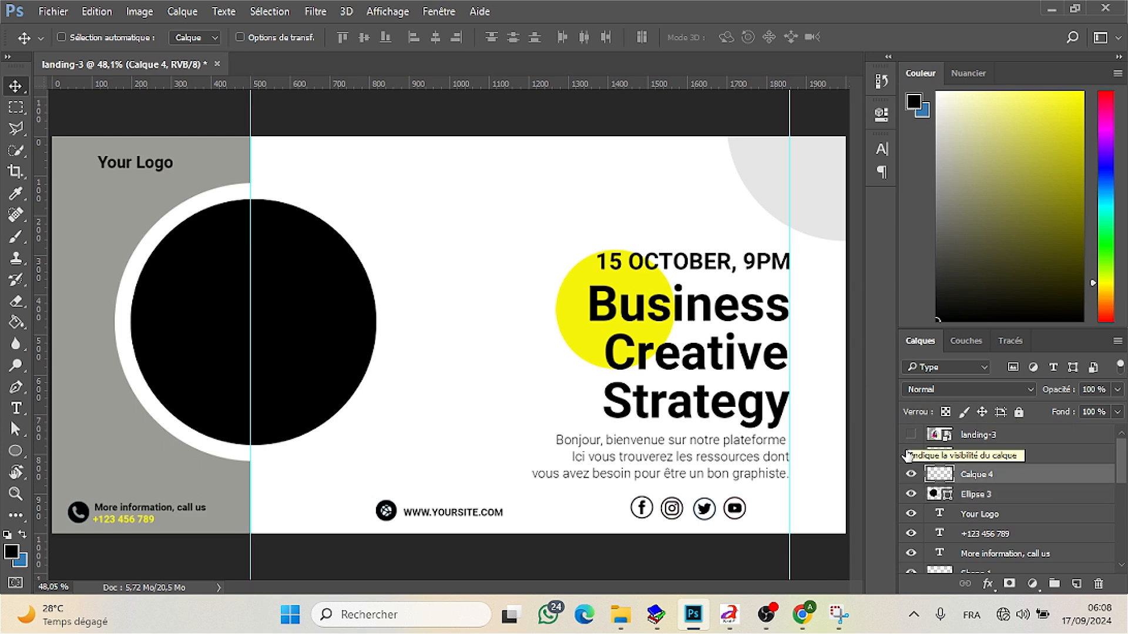
pyautogui.click(911, 435)
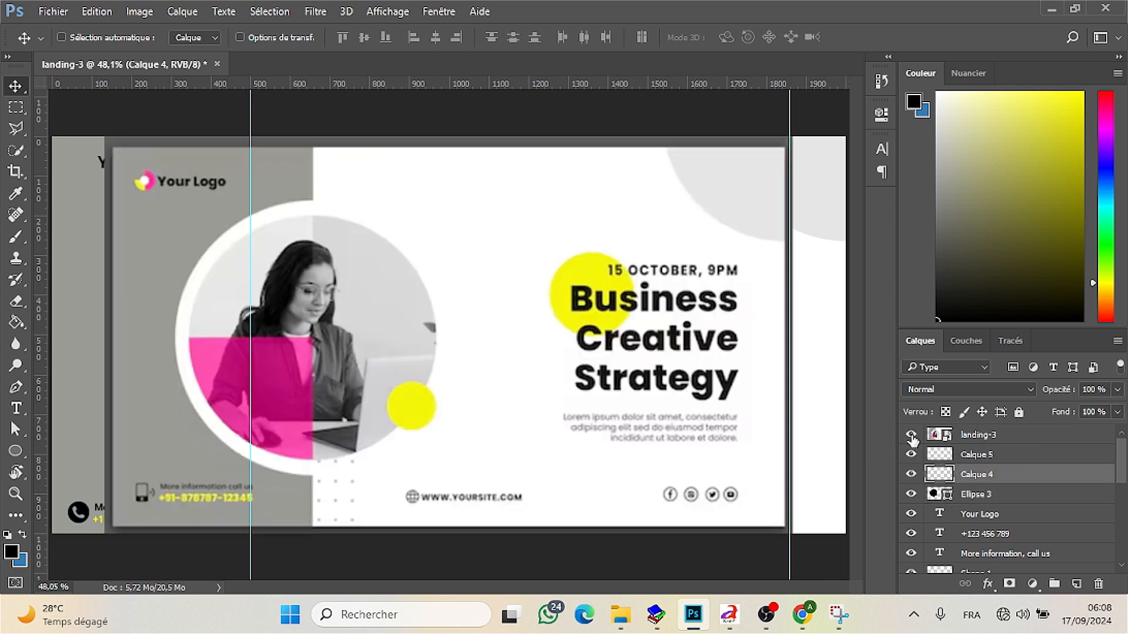
pyautogui.click(911, 435)
pyautogui.click(911, 435)
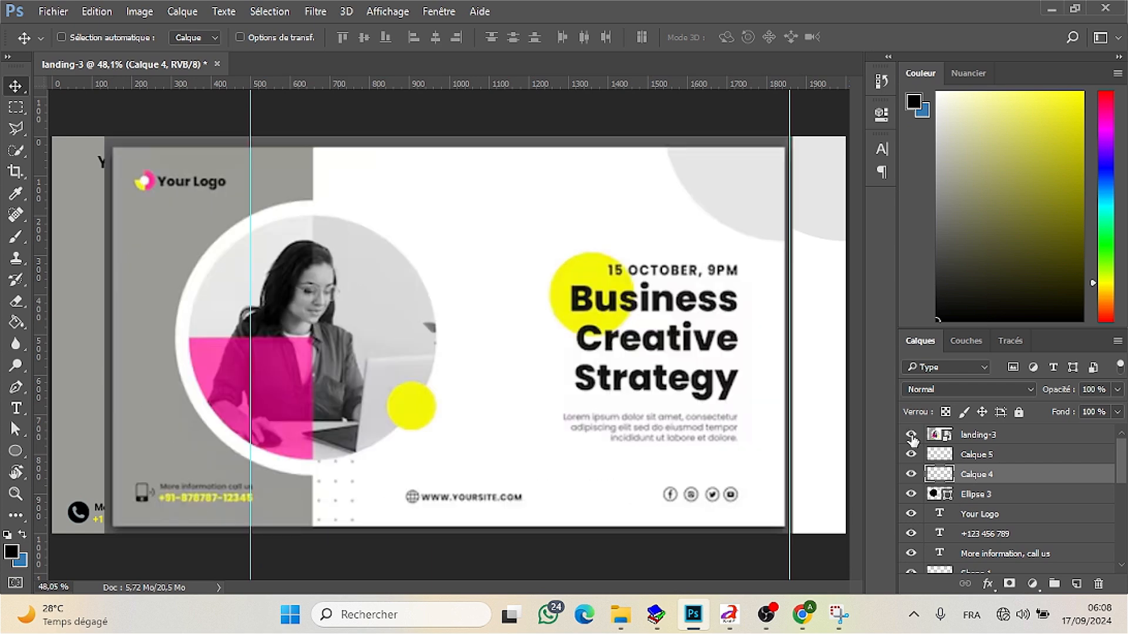
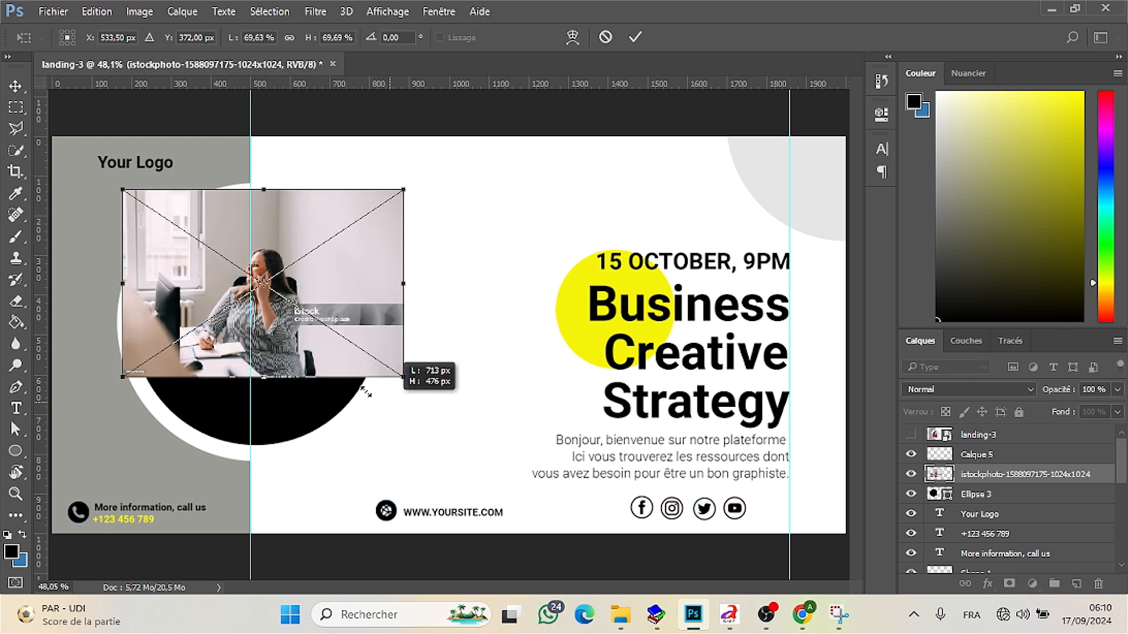
pyautogui.moveTo(369, 388); pyautogui.dragTo(366, 391)
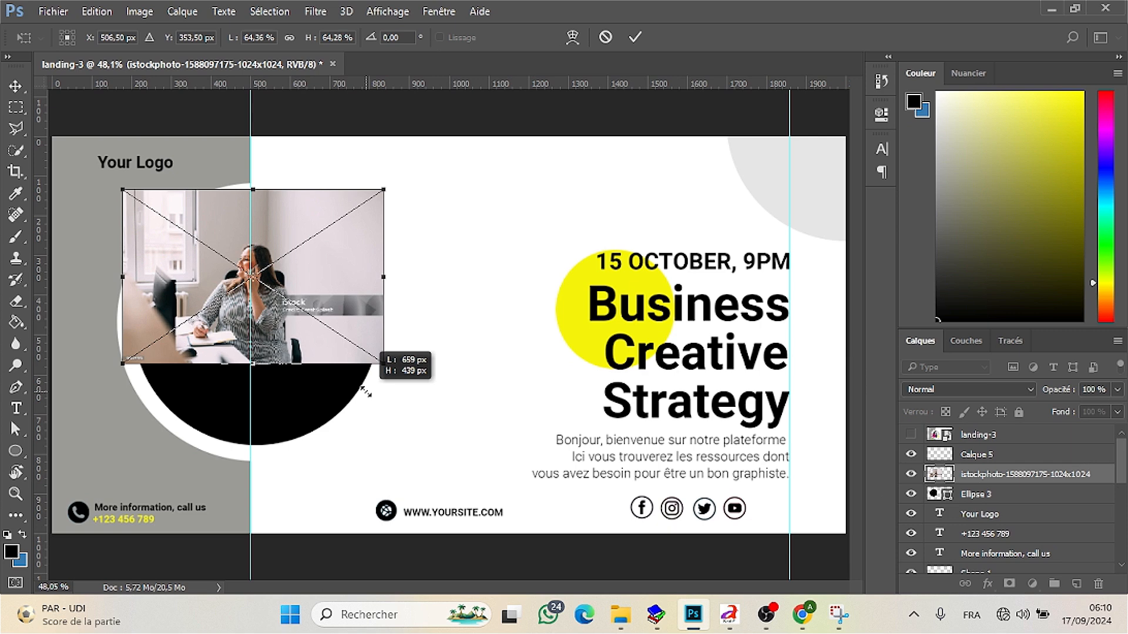
pyautogui.moveTo(366, 391); pyautogui.dragTo(448, 452)
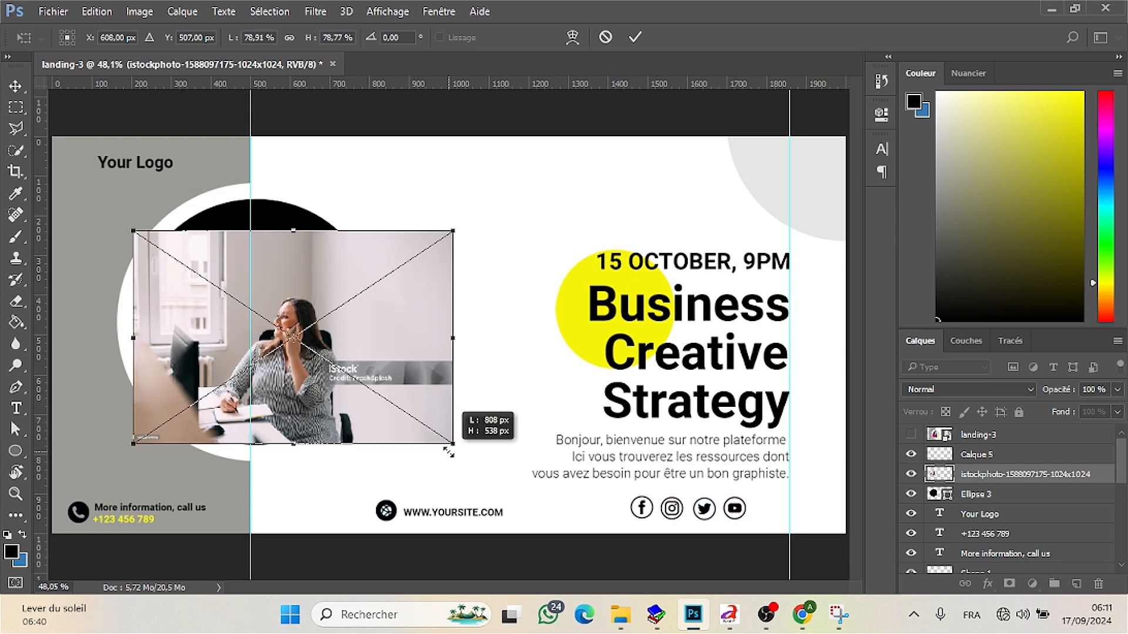
pyautogui.moveTo(134, 227)
pyautogui.mouseDown()
pyautogui.moveTo(117, 170)
pyautogui.moveTo(140, 235)
pyautogui.mouseUp()
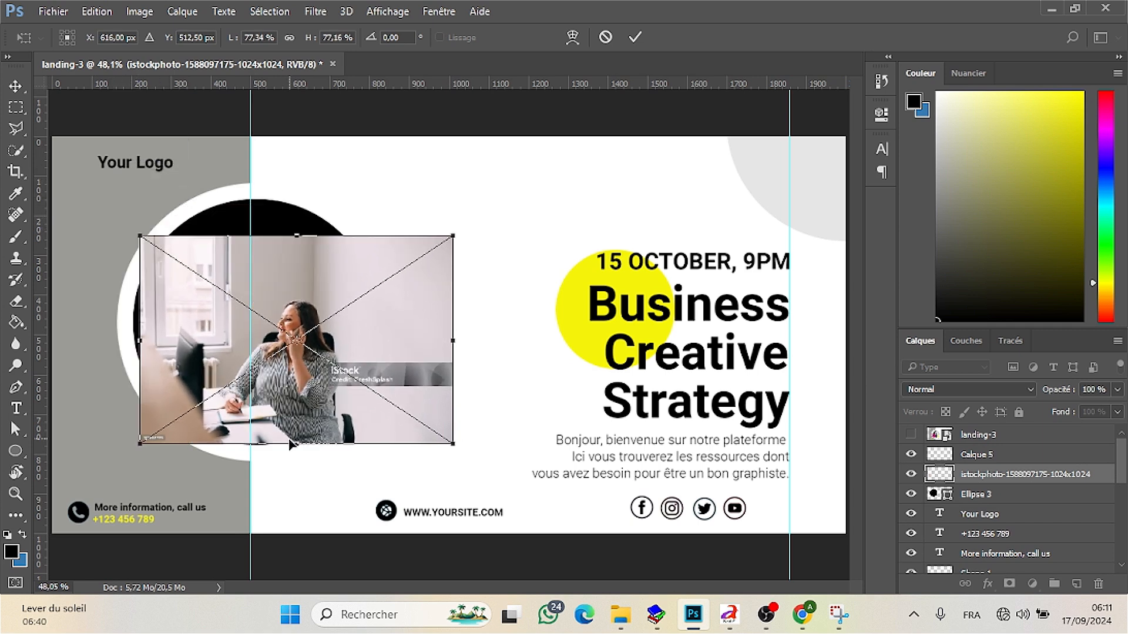
pyautogui.moveTo(318, 389); pyautogui.dragTo(281, 362)
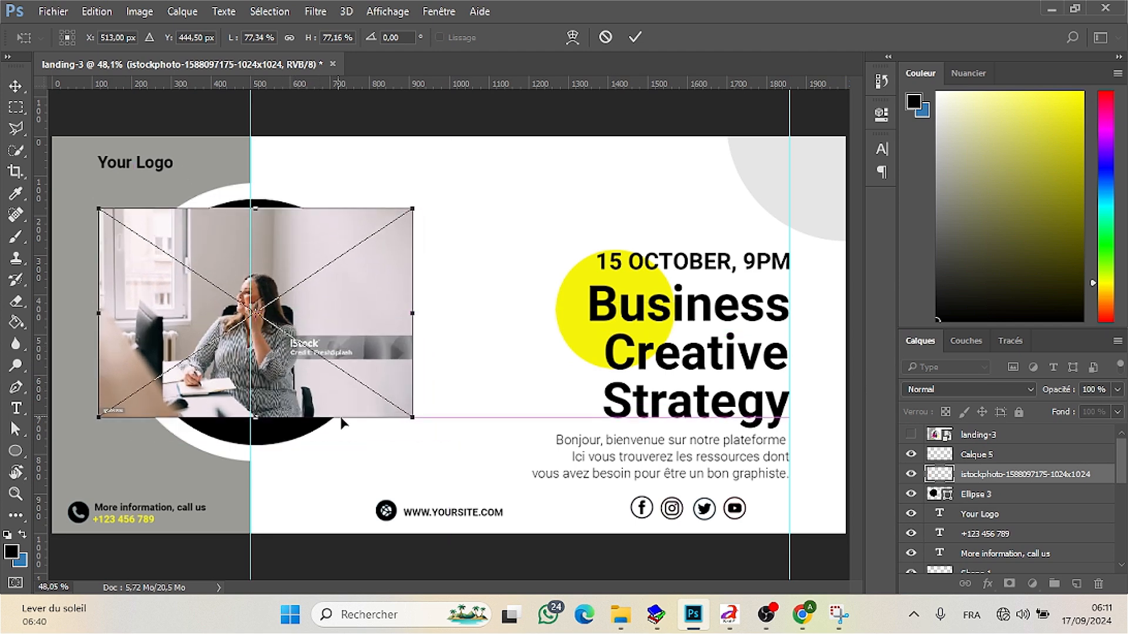
pyautogui.moveTo(413, 417); pyautogui.dragTo(450, 445)
pyautogui.moveTo(378, 385); pyautogui.dragTo(369, 370)
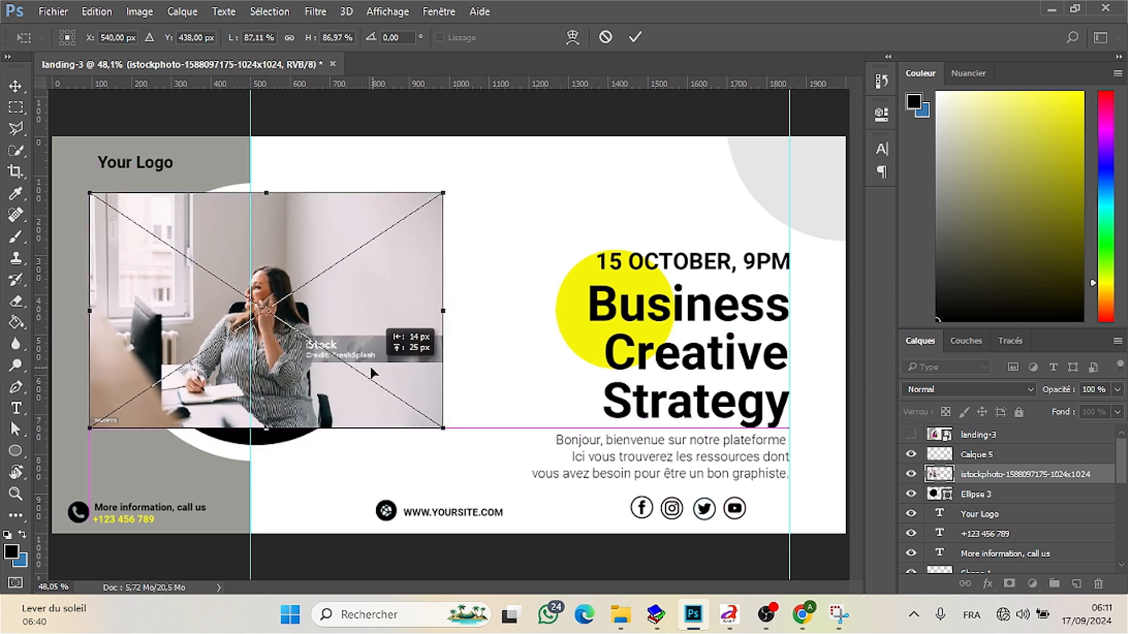
pyautogui.moveTo(428, 435); pyautogui.dragTo(461, 456)
pyautogui.moveTo(383, 366); pyautogui.dragTo(379, 369)
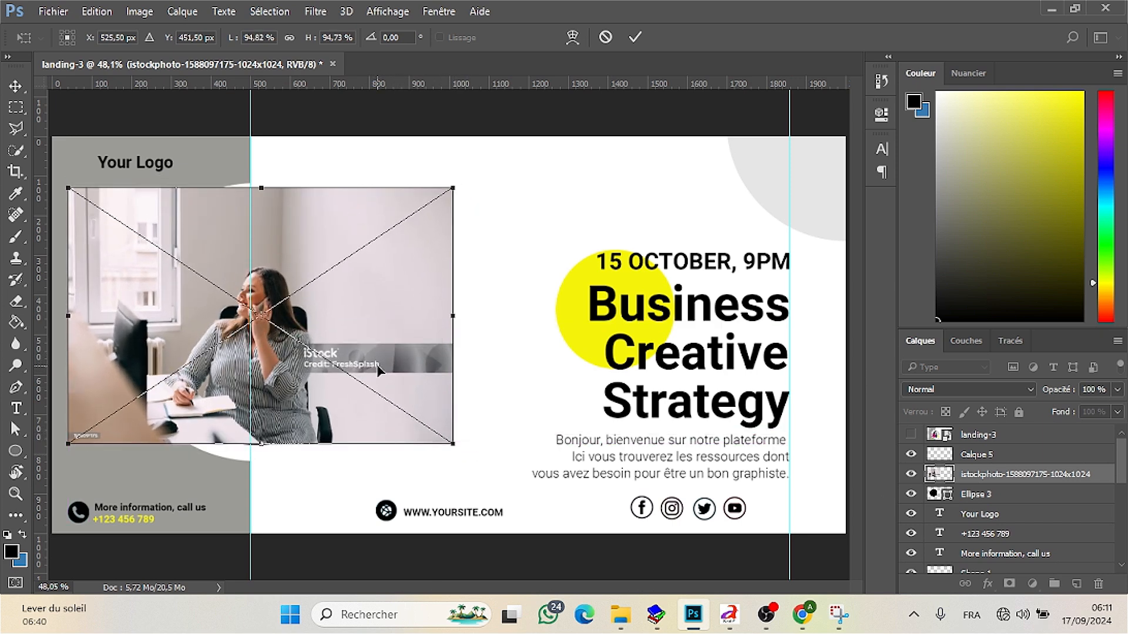
pyautogui.press('Return')
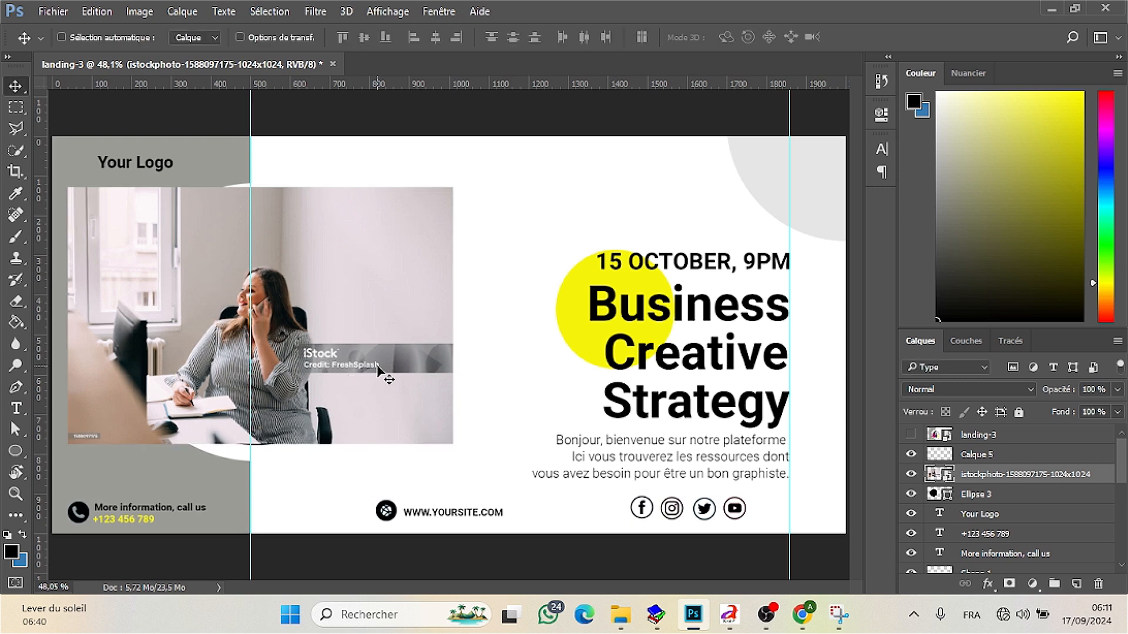
# Load the Ellipse 3 circle's outline as a selection and rasterize the istockphoto layer
pyautogui.keyDown('ctrl'); pyautogui.click(934, 497); pyautogui.keyUp('ctrl')
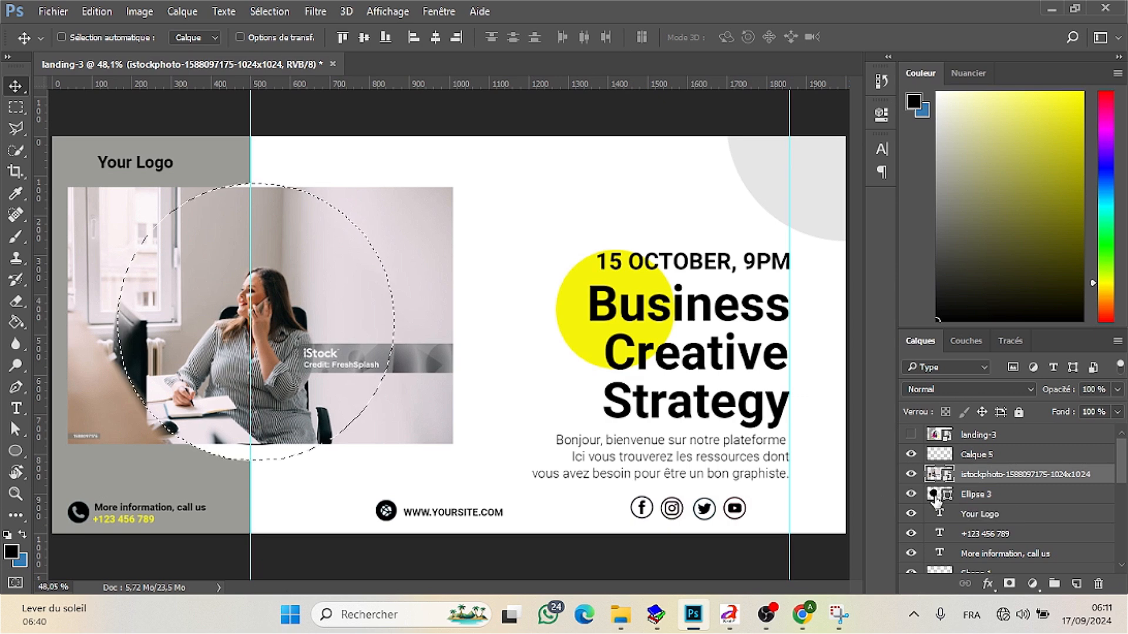
pyautogui.press('ctrl')
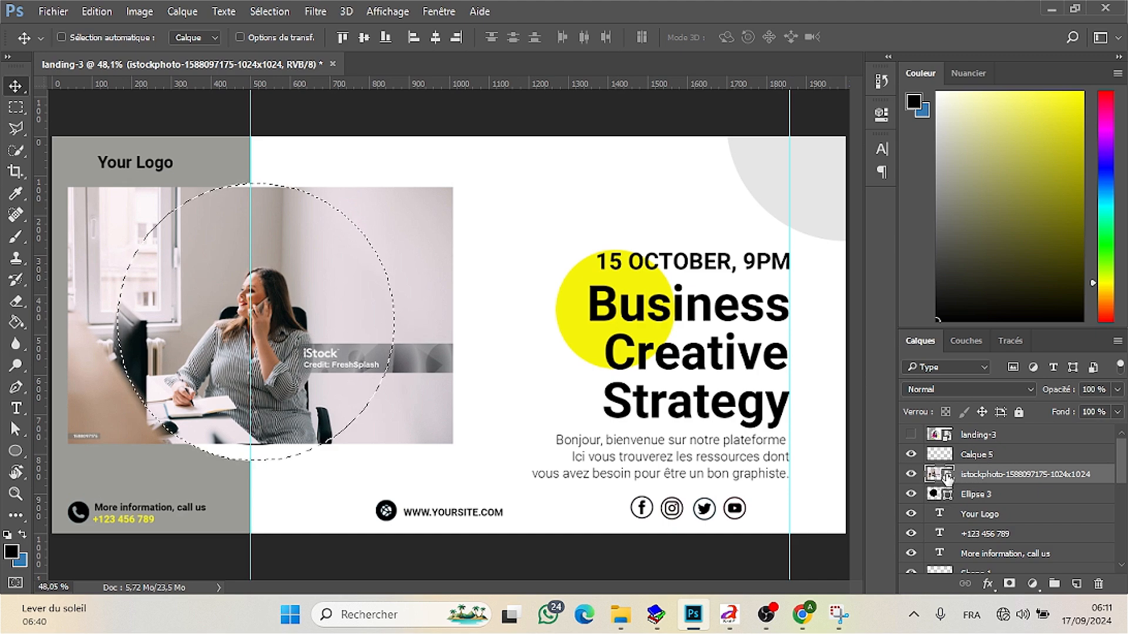
pyautogui.rightClick(978, 483)
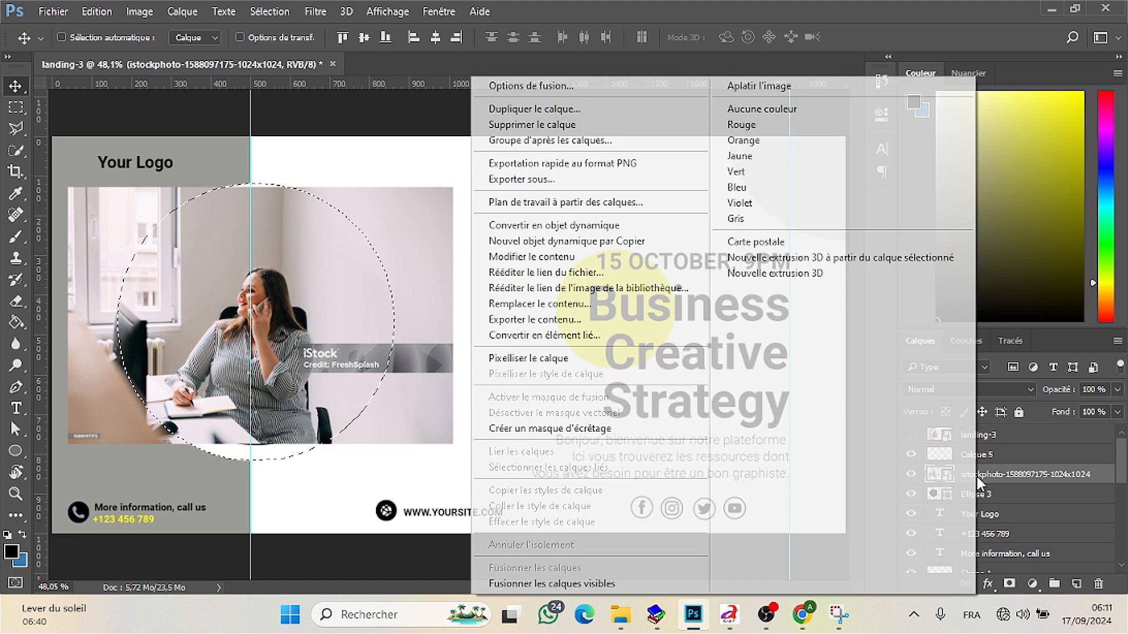
pyautogui.click(528, 362)
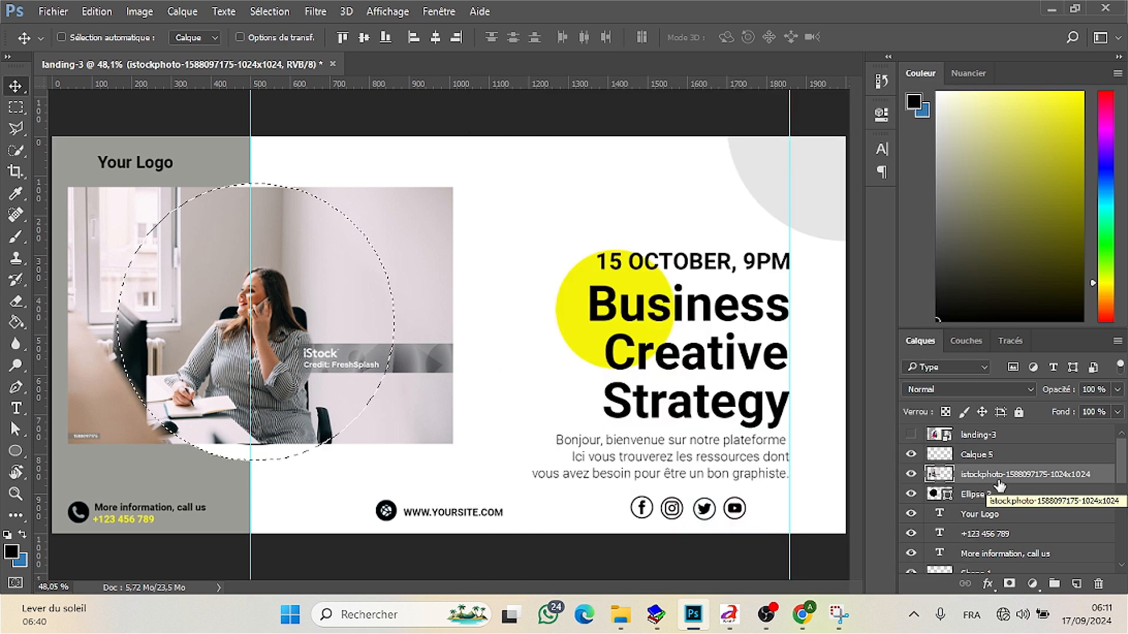
# Contract the circular selection by 40 pixels and clear it
pyautogui.click(267, 12)
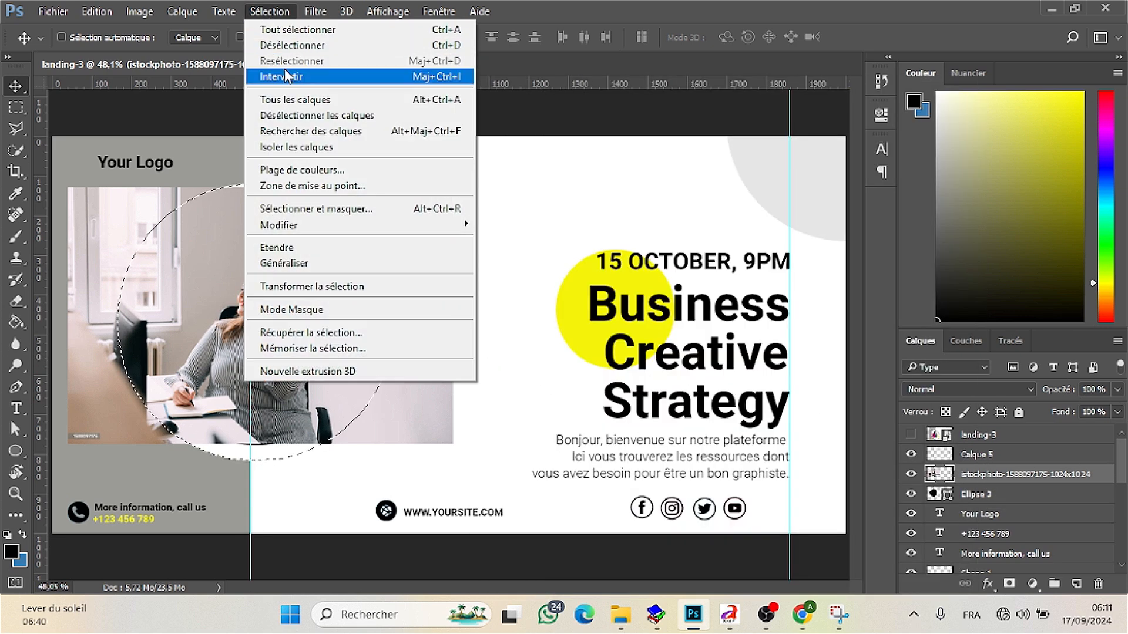
pyautogui.moveTo(336, 229)
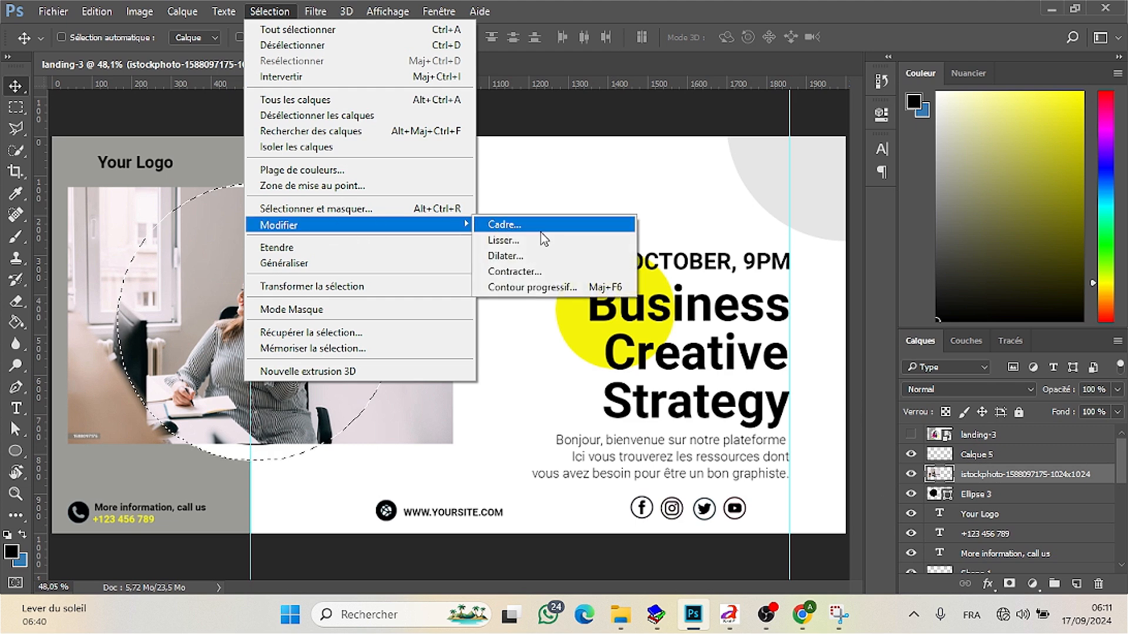
pyautogui.click(528, 271)
pyautogui.write('40')
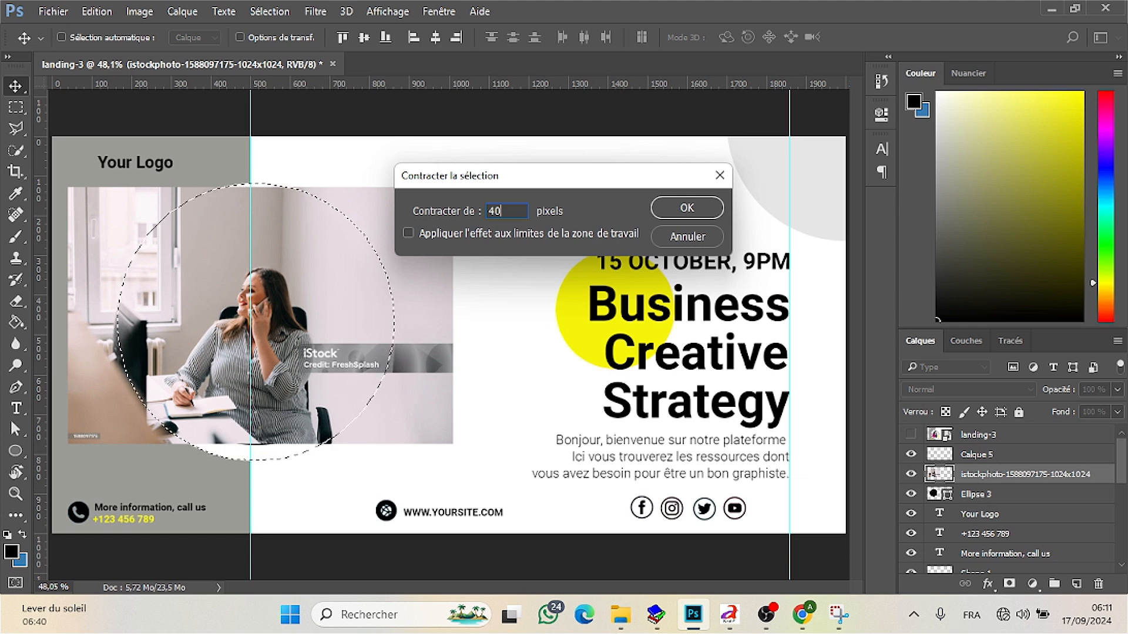
pyautogui.press('Return')
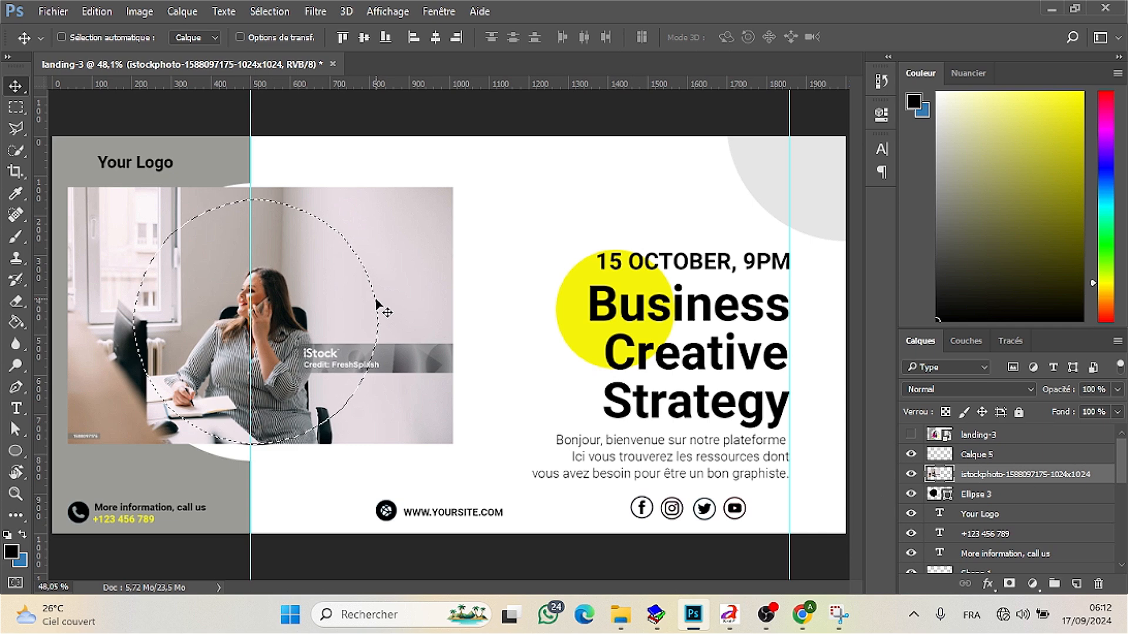
pyautogui.hotkey('ctrl', 'd')
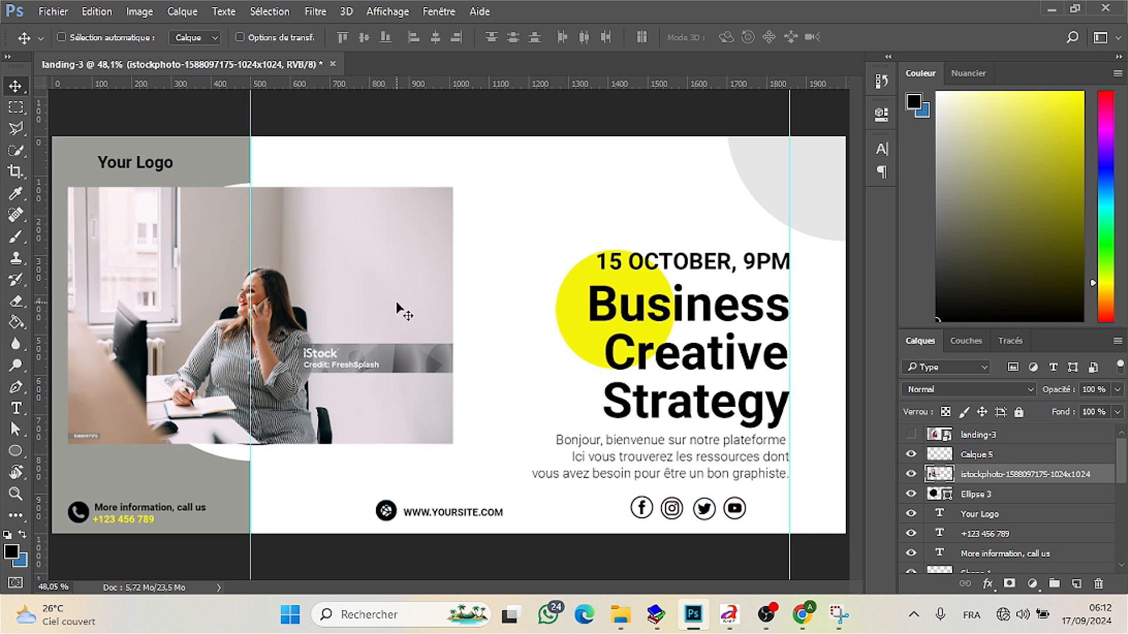
# Move the photo left and slightly up so the woman sits within the circle, and enlarge it to about 103%
pyautogui.moveTo(403, 308); pyautogui.dragTo(371, 304)
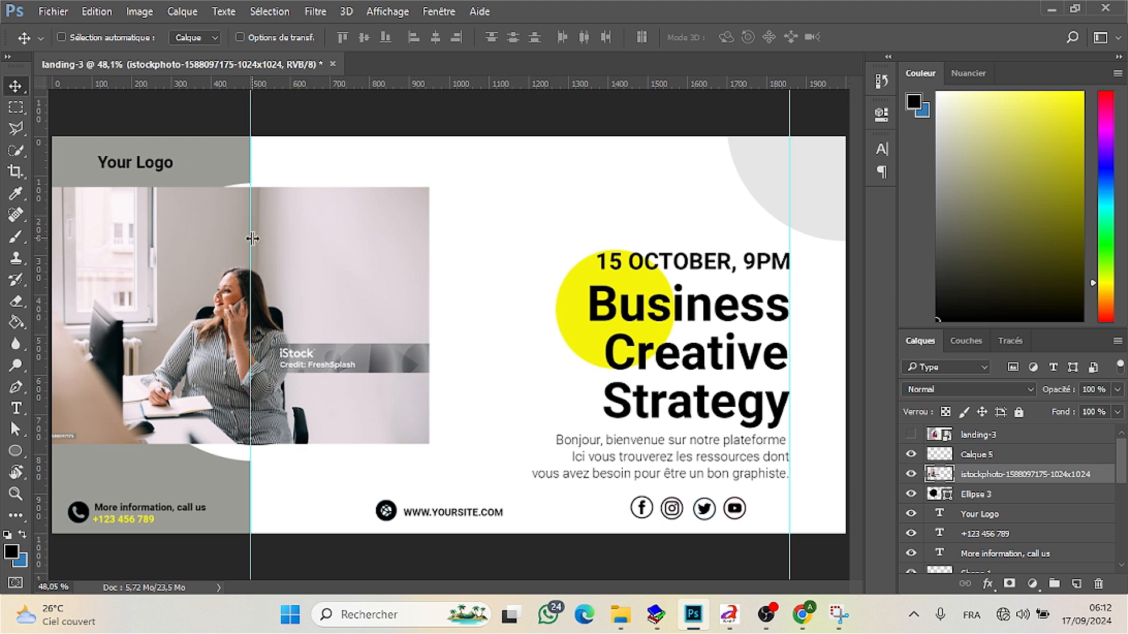
pyautogui.moveTo(294, 247); pyautogui.dragTo(286, 249)
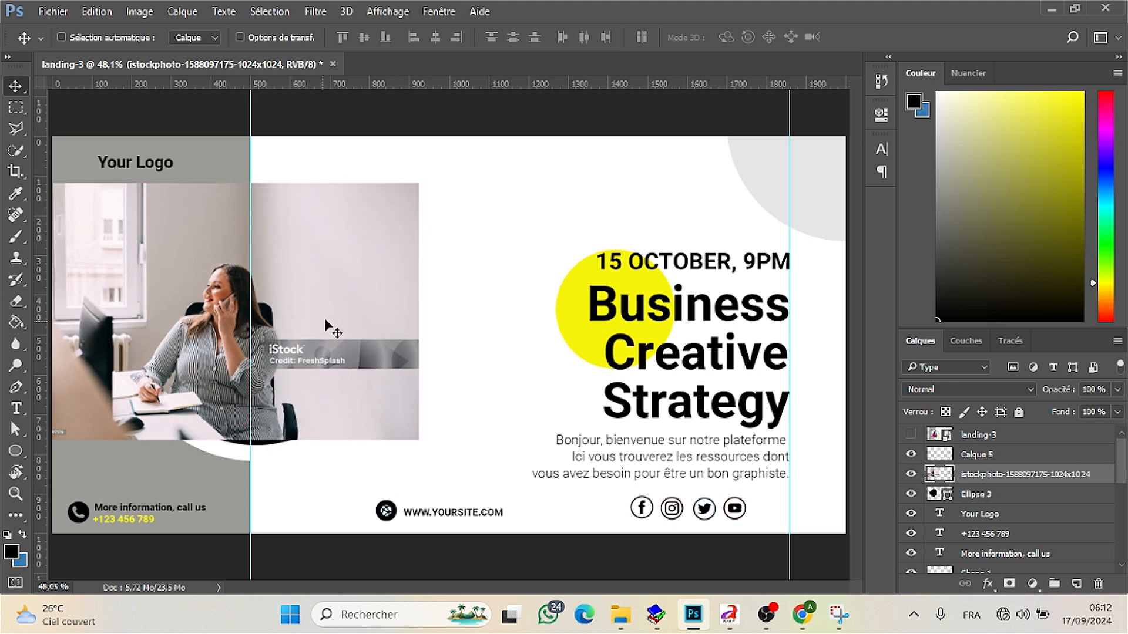
pyautogui.hotkey('ctrl', 't')
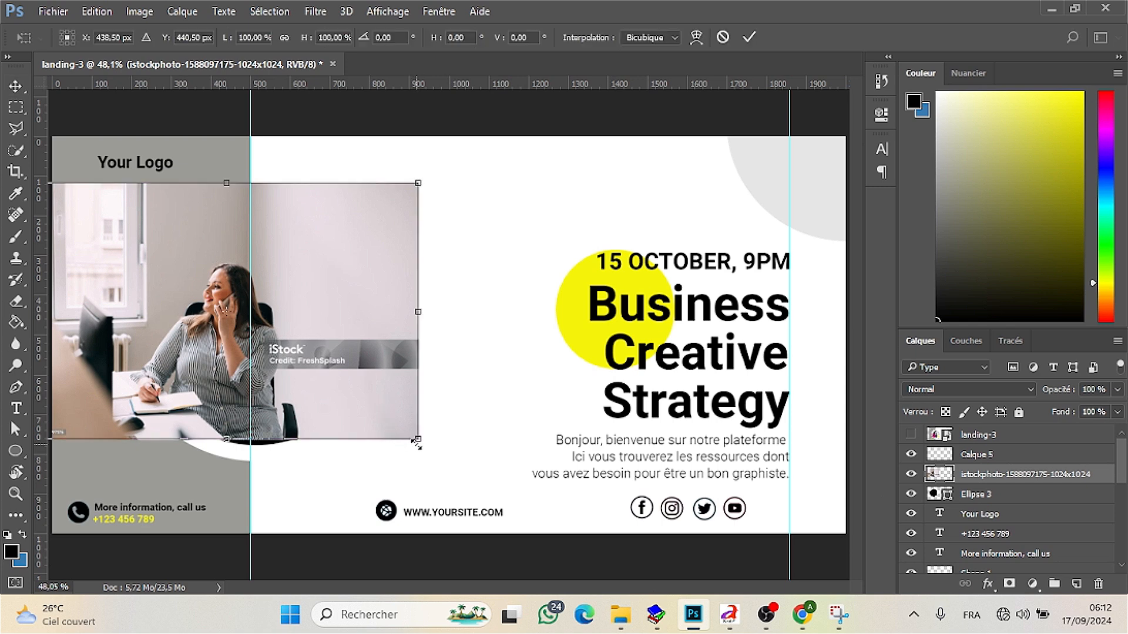
pyautogui.moveTo(418, 440); pyautogui.dragTo(428, 445)
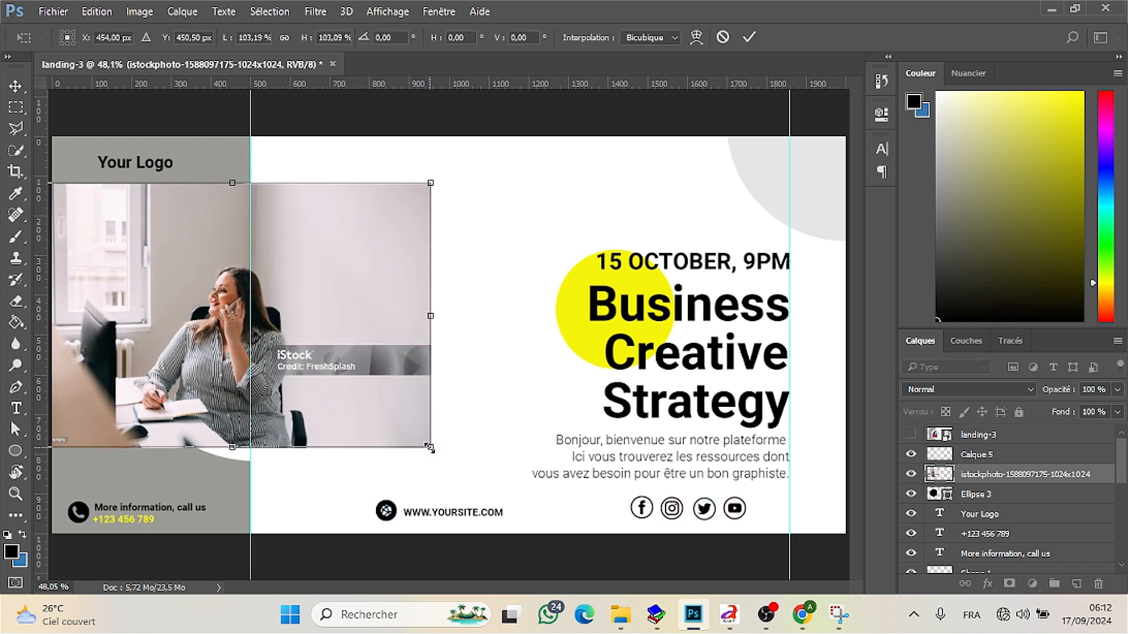
pyautogui.press('Return')
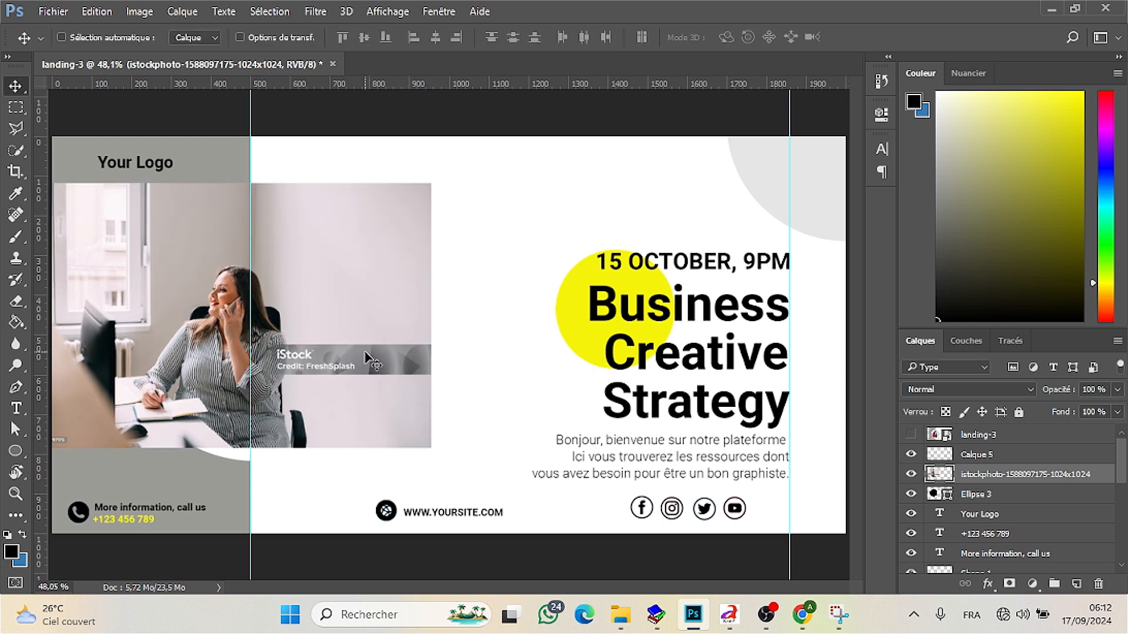
# Nudge the photo a few pixels left to fine-tune its placement over the circle
pyautogui.press('Left')
pyautogui.press('Left')
pyautogui.press('Left')
pyautogui.press('Left')
pyautogui.press('Left')
pyautogui.press('Left')
pyautogui.press('Left')
pyautogui.press('Left')
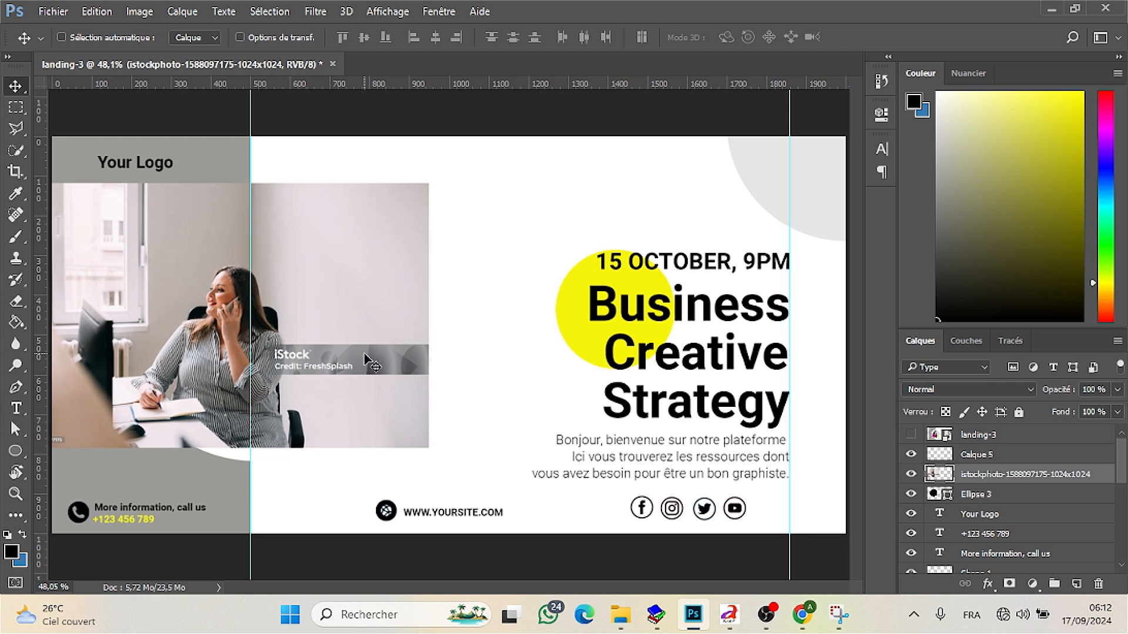
pyautogui.press('Down')
pyautogui.press('Down')
pyautogui.press('Down')
pyautogui.press('Down')
pyautogui.press('Down')
pyautogui.press('Down')
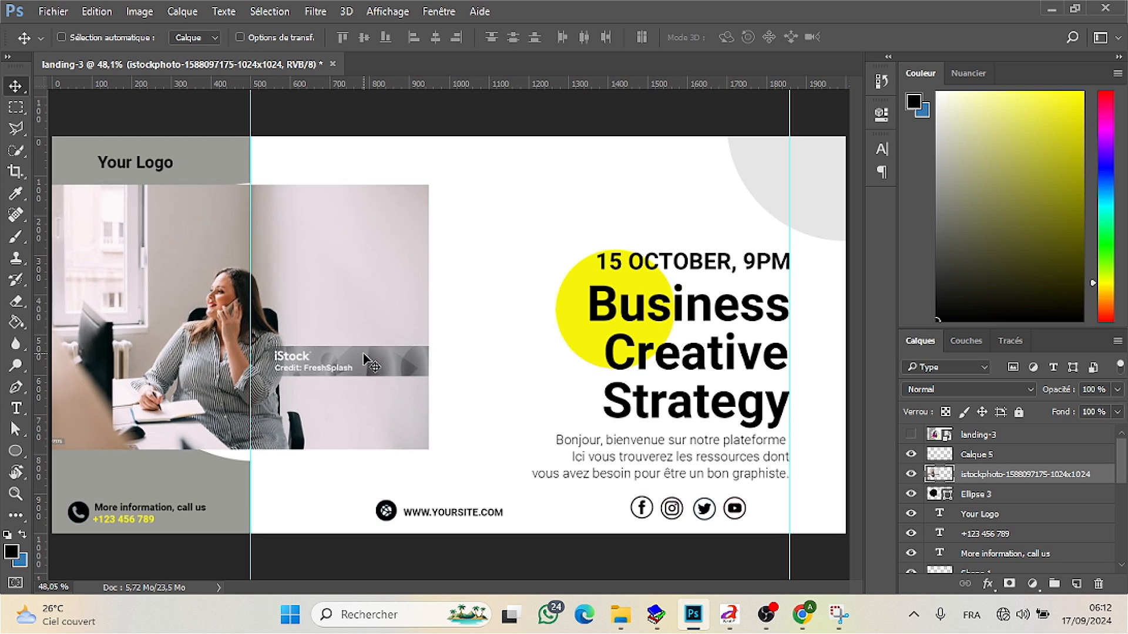
pyautogui.press('Up')
pyautogui.press('Up')
pyautogui.press('Up')
pyautogui.press('Up')
pyautogui.press('Up')
pyautogui.press('Up')
pyautogui.press('Left')
pyautogui.press('Left')
pyautogui.press('Left')
pyautogui.press('Left')
pyautogui.press('Left')
pyautogui.press('Left')
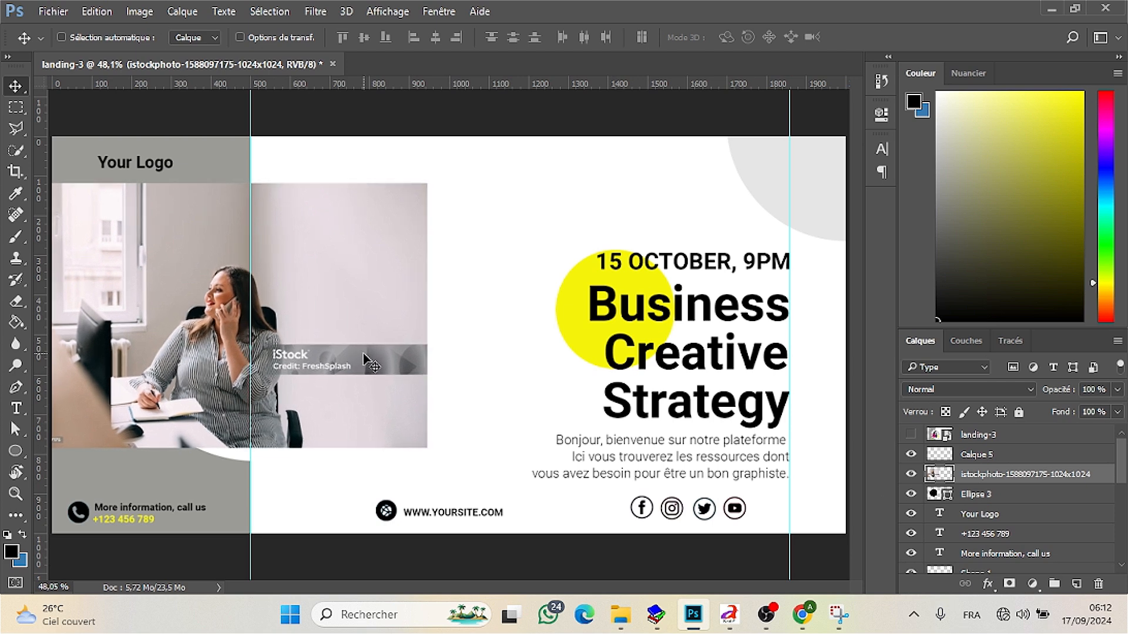
# Load the Ellipse 3 circle as a selection on the photo layer and contract it by 40 pixels
pyautogui.keyDown('ctrl'); pyautogui.click(940, 498); pyautogui.keyUp('ctrl')
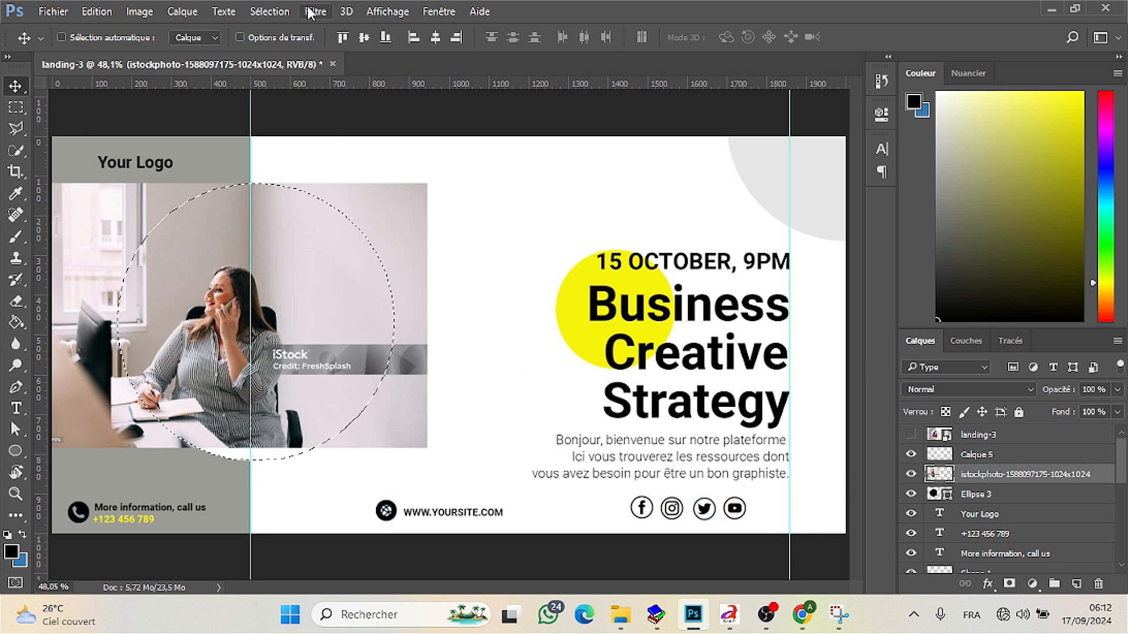
pyautogui.click(270, 11)
pyautogui.moveTo(448, 229)
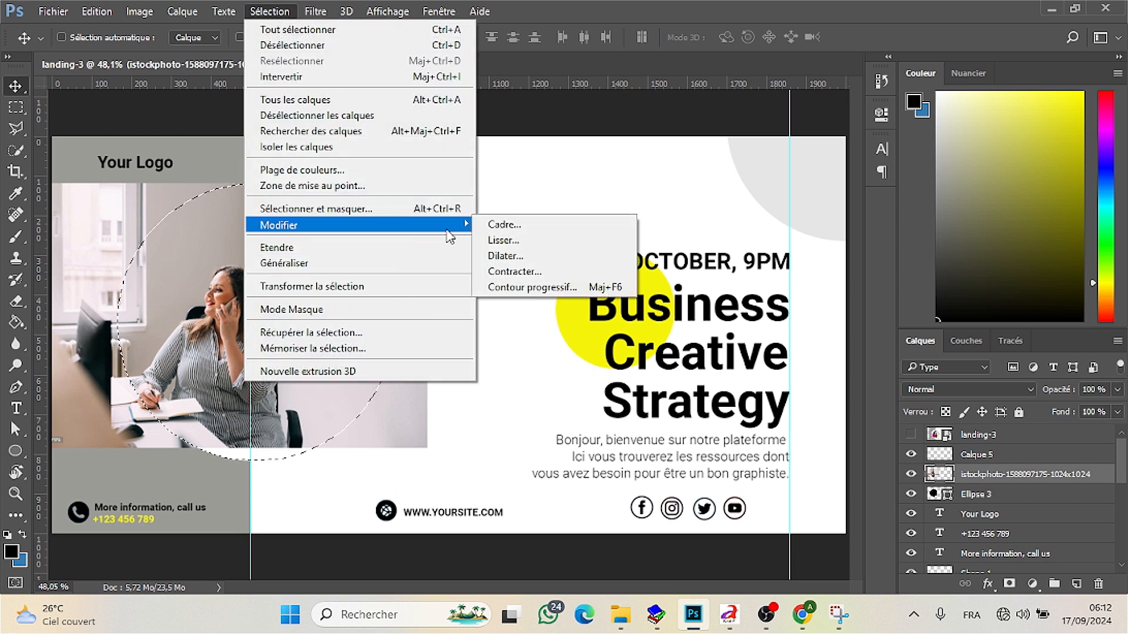
pyautogui.click(532, 274)
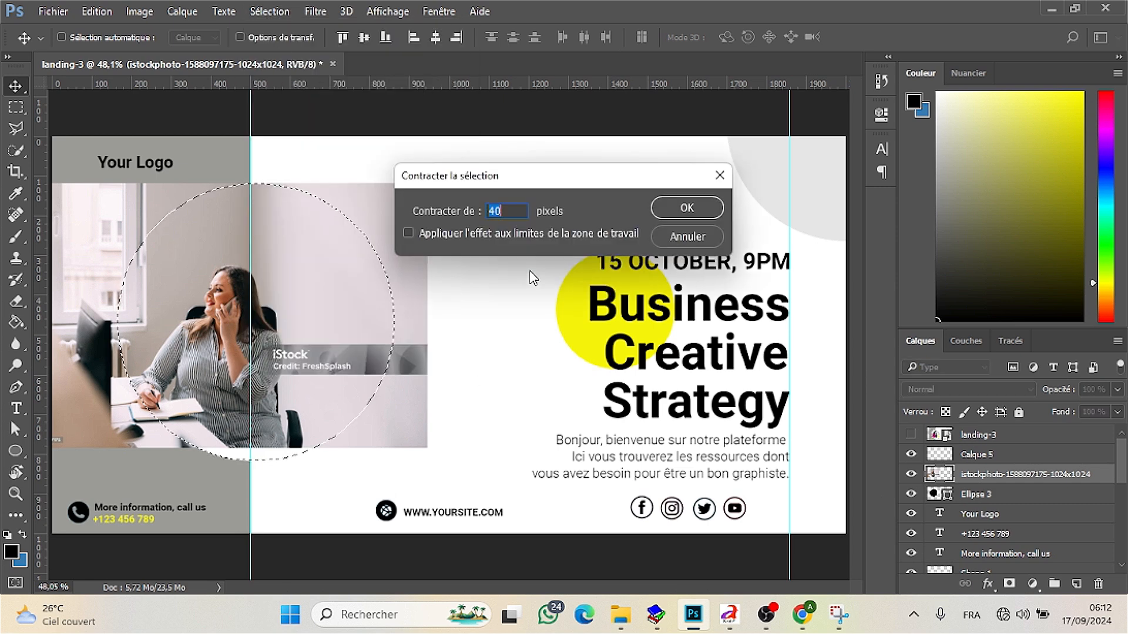
pyautogui.click(687, 208)
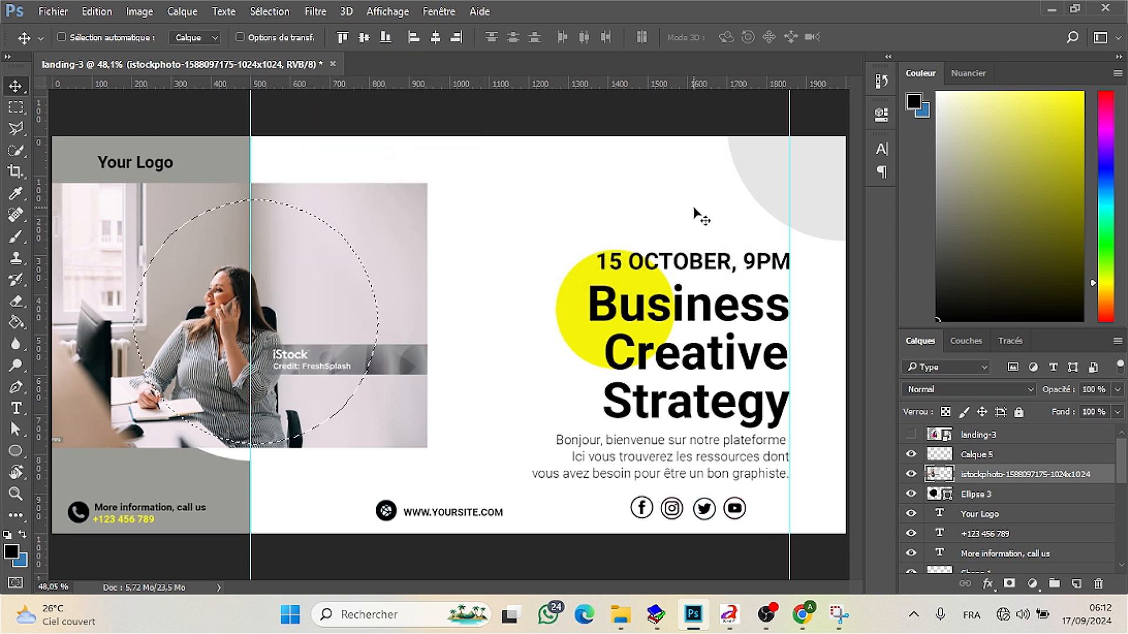
# Invert the selection, delete the photo area outside the circle, and deselect
pyautogui.click(285, 10)
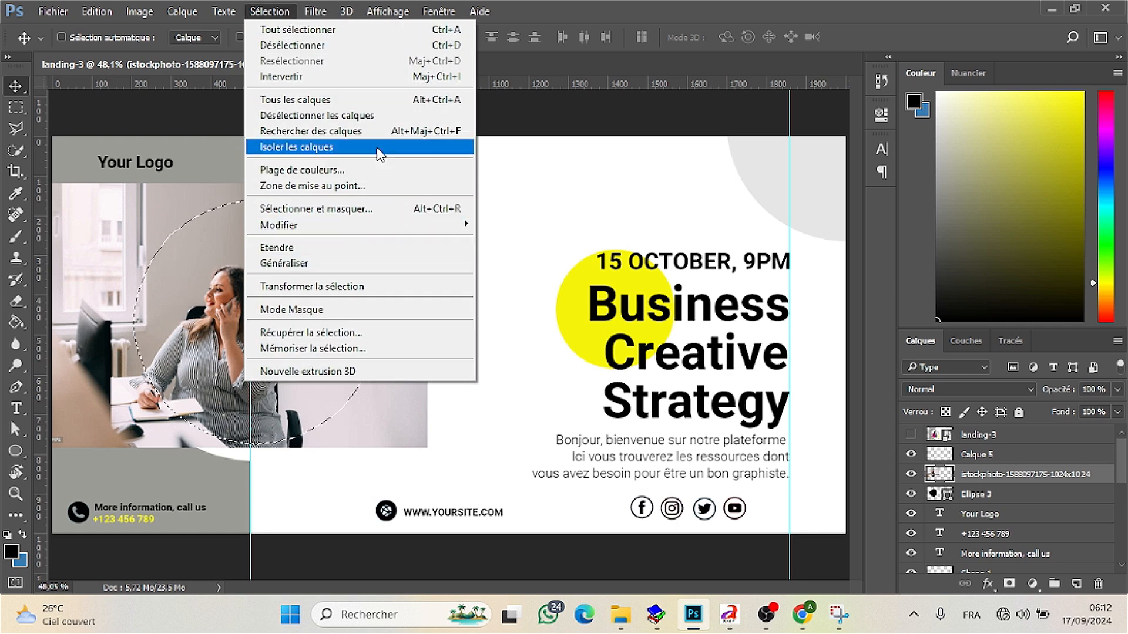
pyautogui.click(359, 77)
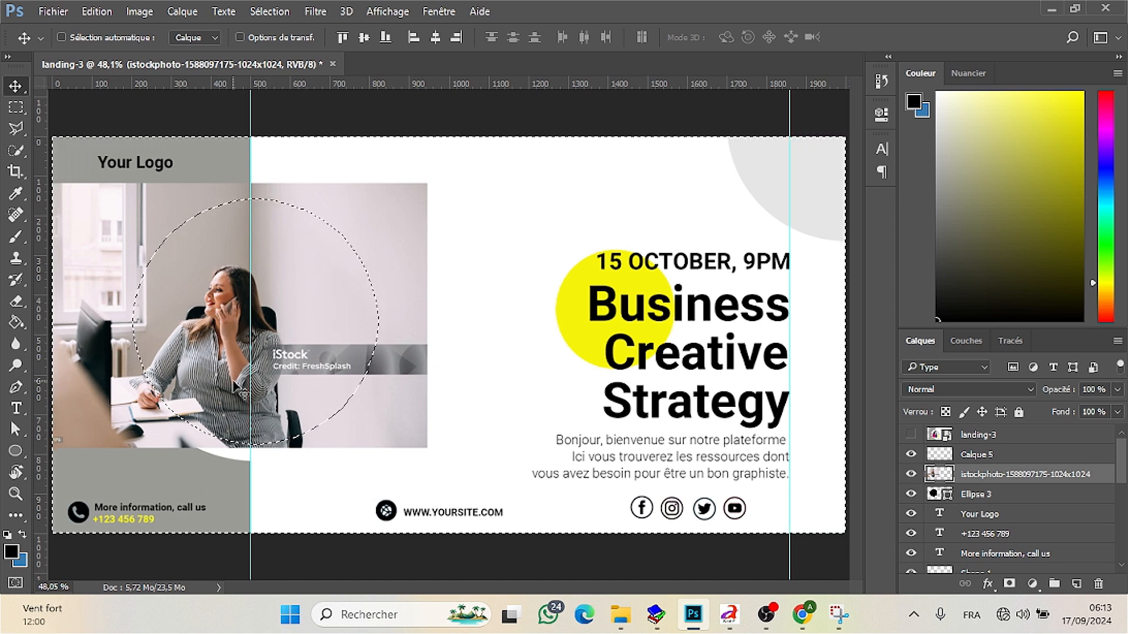
pyautogui.press('Delete')
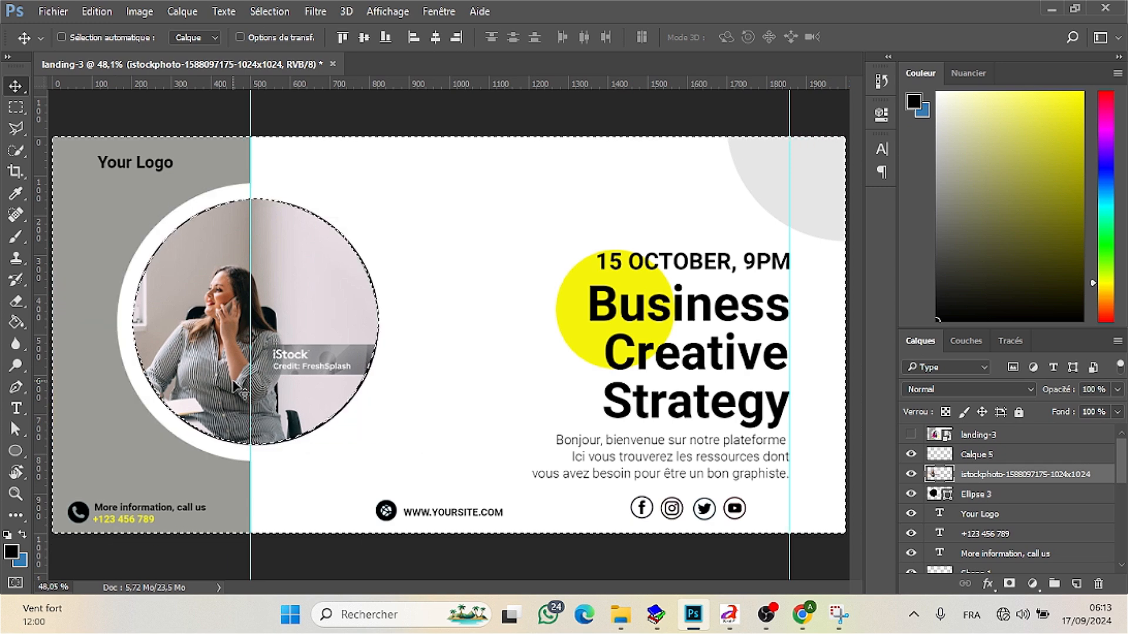
pyautogui.hotkey('ctrl', 'd')
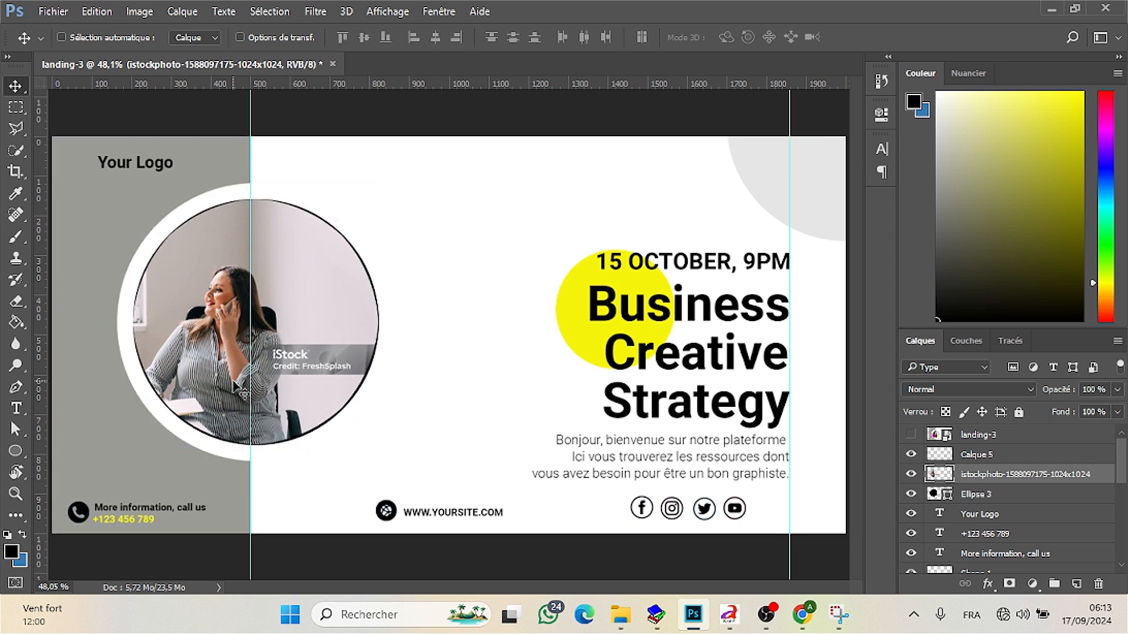
# Show and hide the landing-3 reference image to compare its circular photo with the cropped one
pyautogui.click(911, 436)
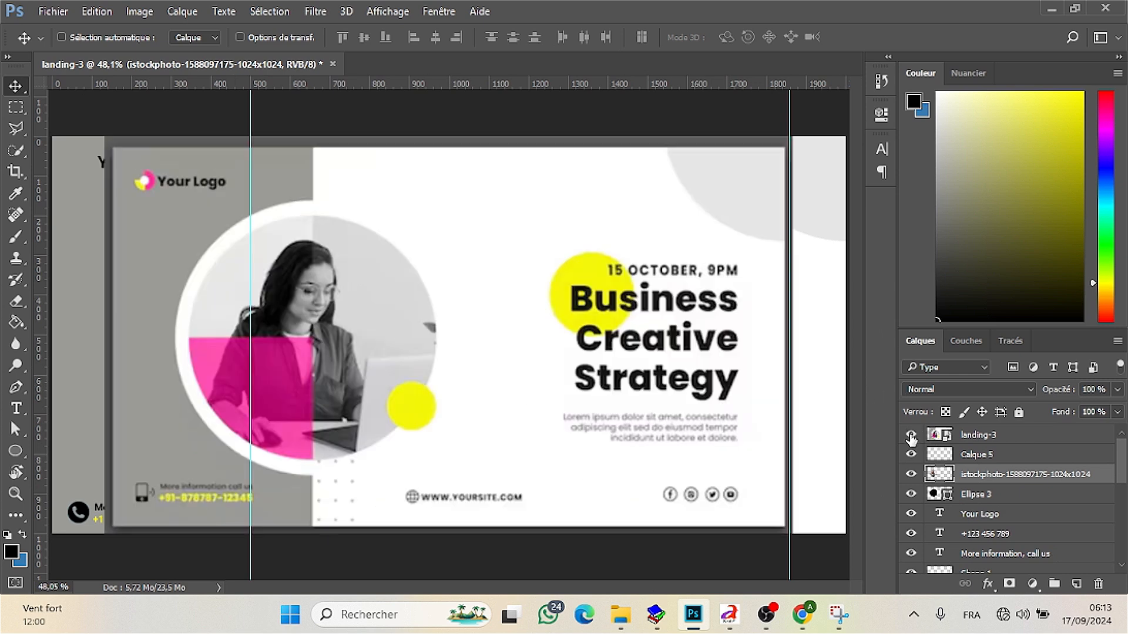
pyautogui.click(910, 435)
pyautogui.click(910, 436)
pyautogui.click(910, 435)
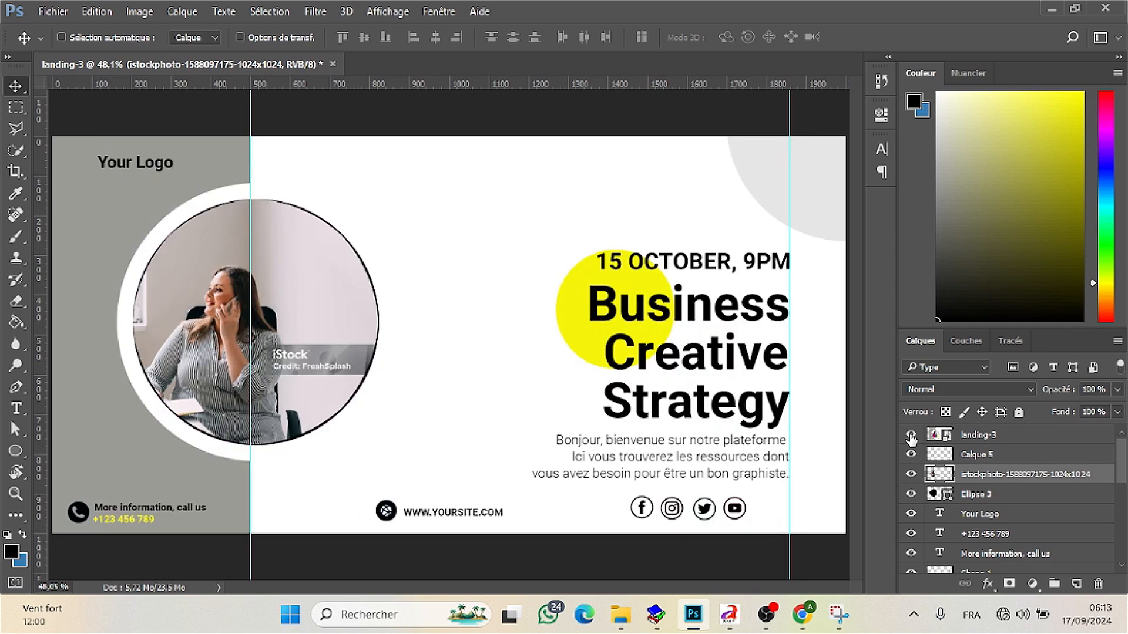
pyautogui.click(910, 436)
pyautogui.click(910, 435)
pyautogui.keyDown('ctrl'); pyautogui.click(934, 495); pyautogui.keyUp('ctrl')
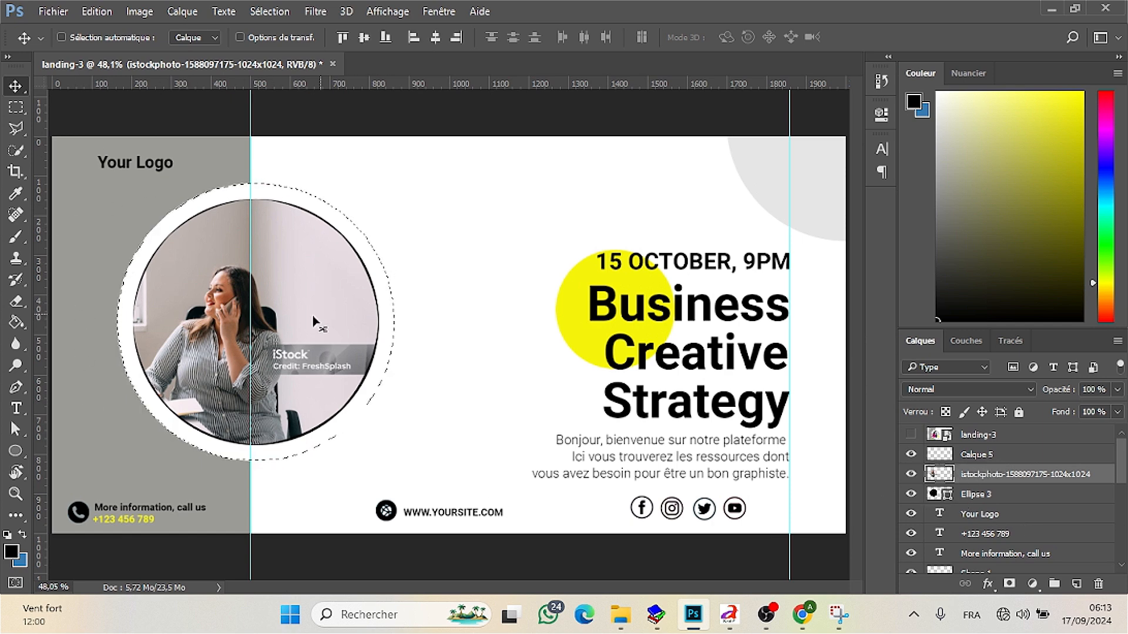
pyautogui.click(274, 11)
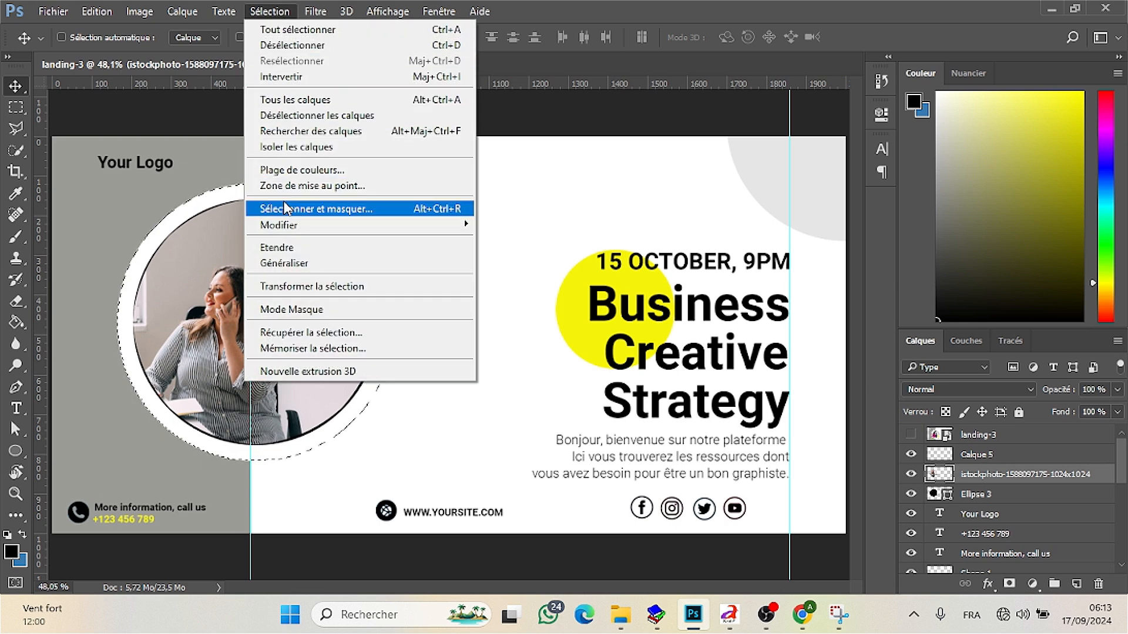
pyautogui.moveTo(316, 228)
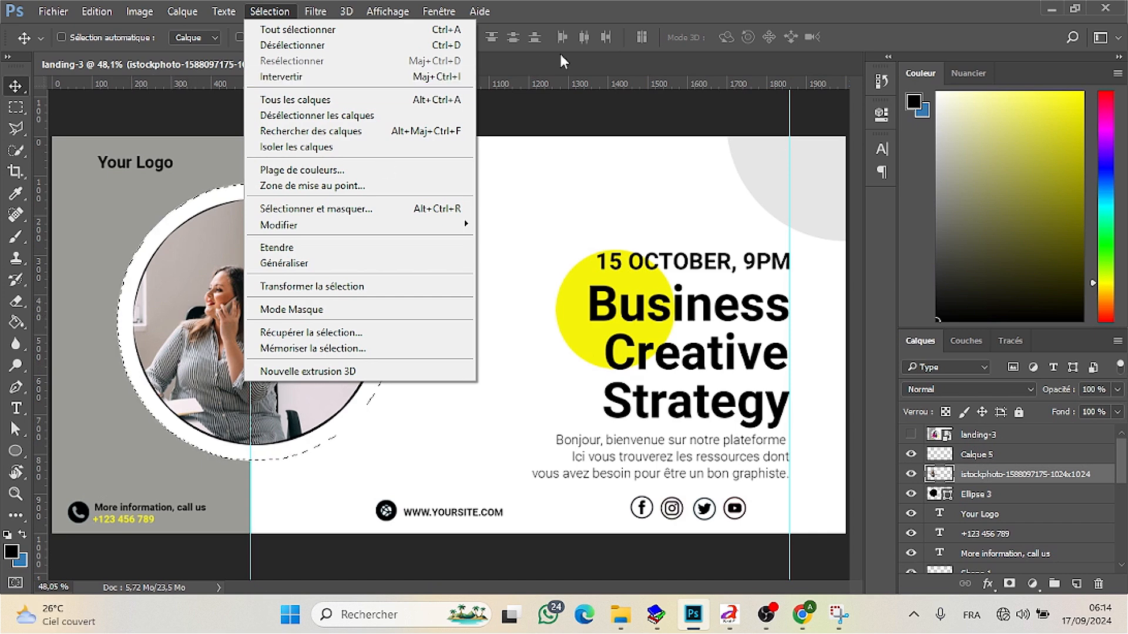
pyautogui.click(772, 7)
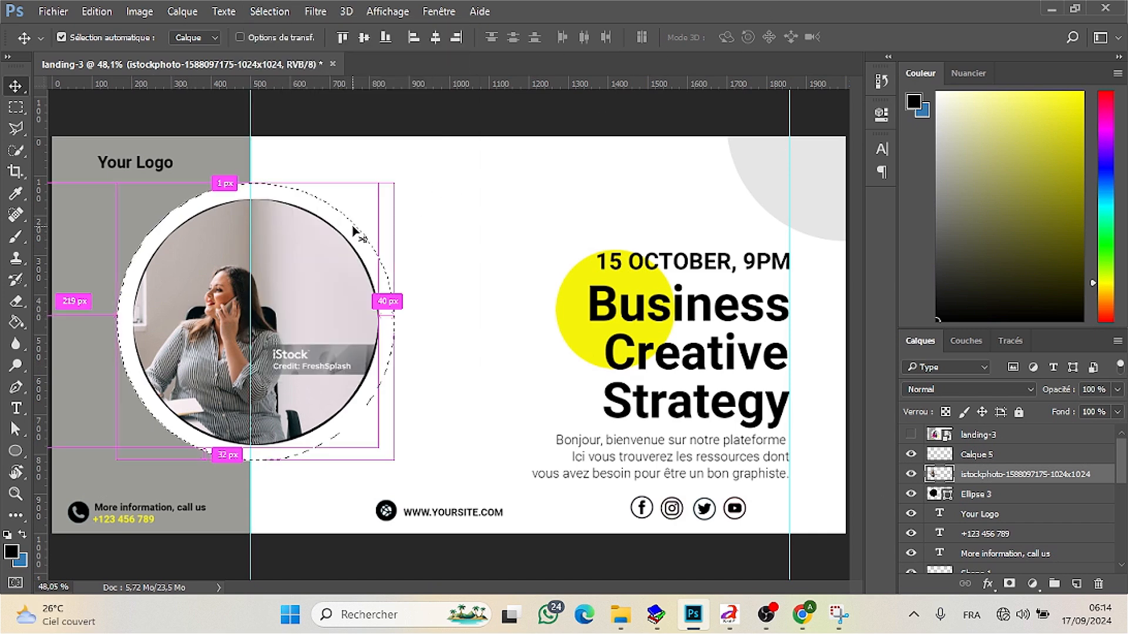
pyautogui.hotkey('ctrl', 'd')
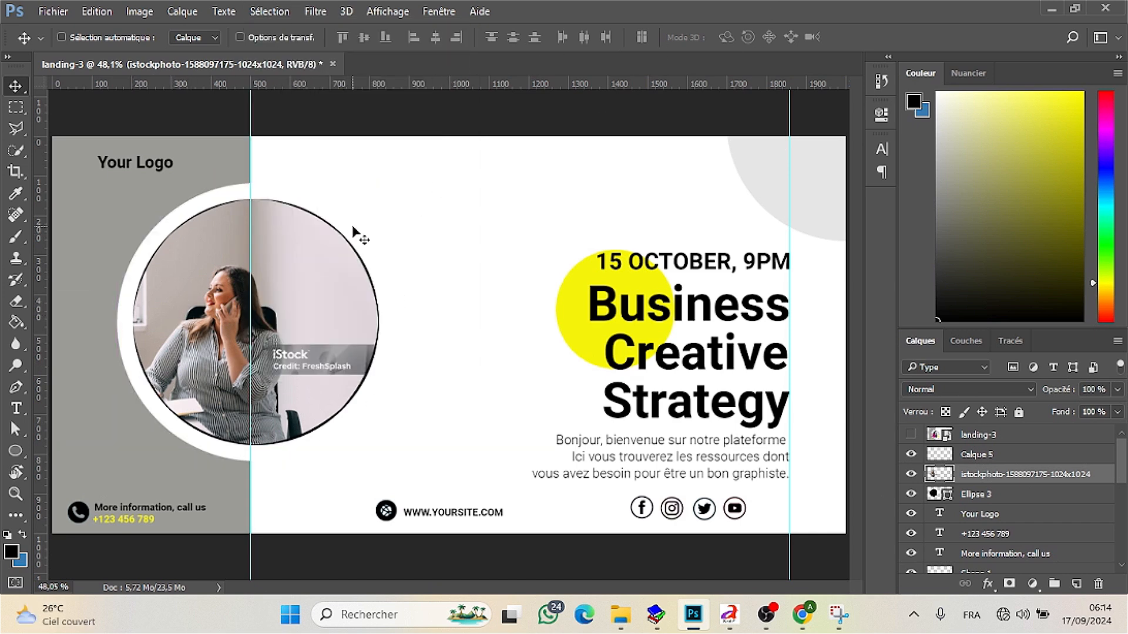
# Show the landing-3 reference image to examine the shapes over its circular photo, and hide it again
pyautogui.click(910, 434)
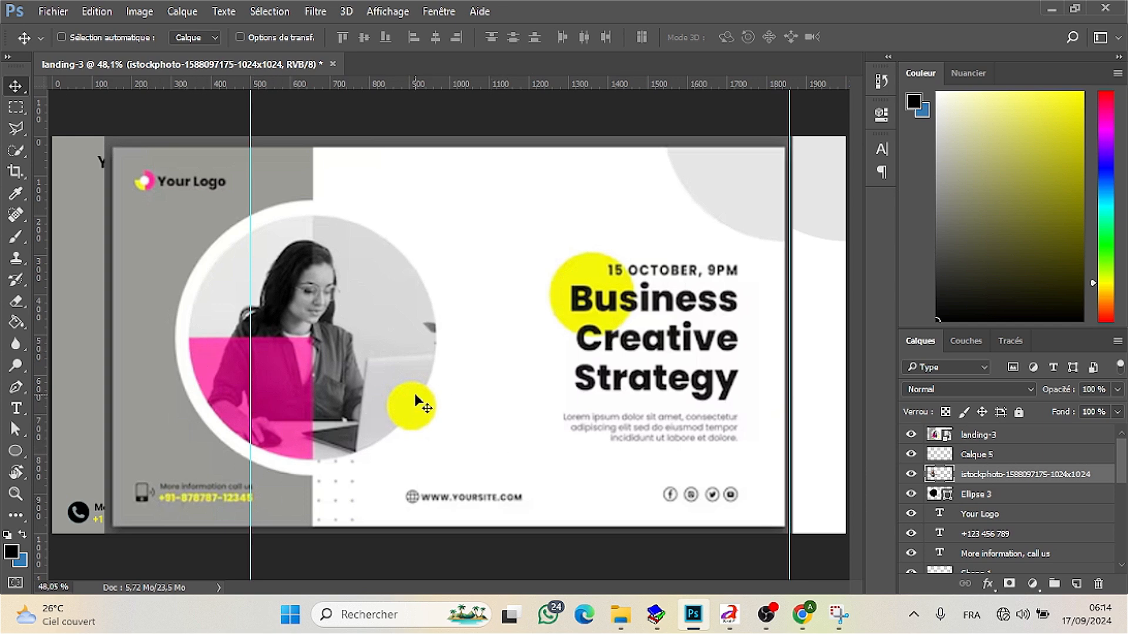
pyautogui.hotkey('alt', 'Tab')
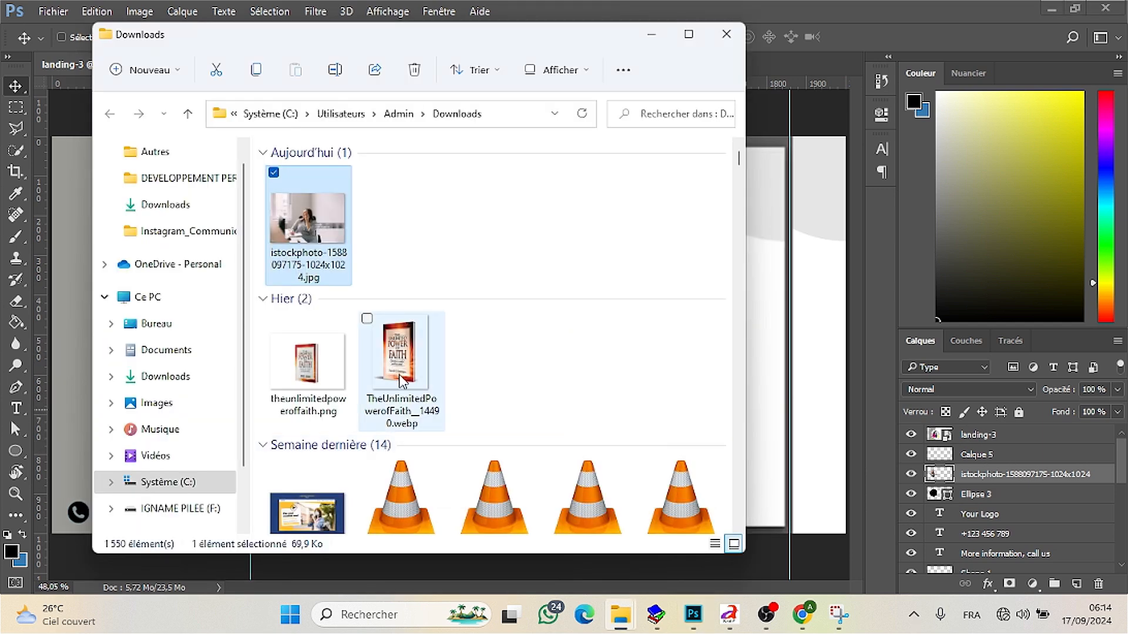
pyautogui.hotkey('alt', 'Tab')
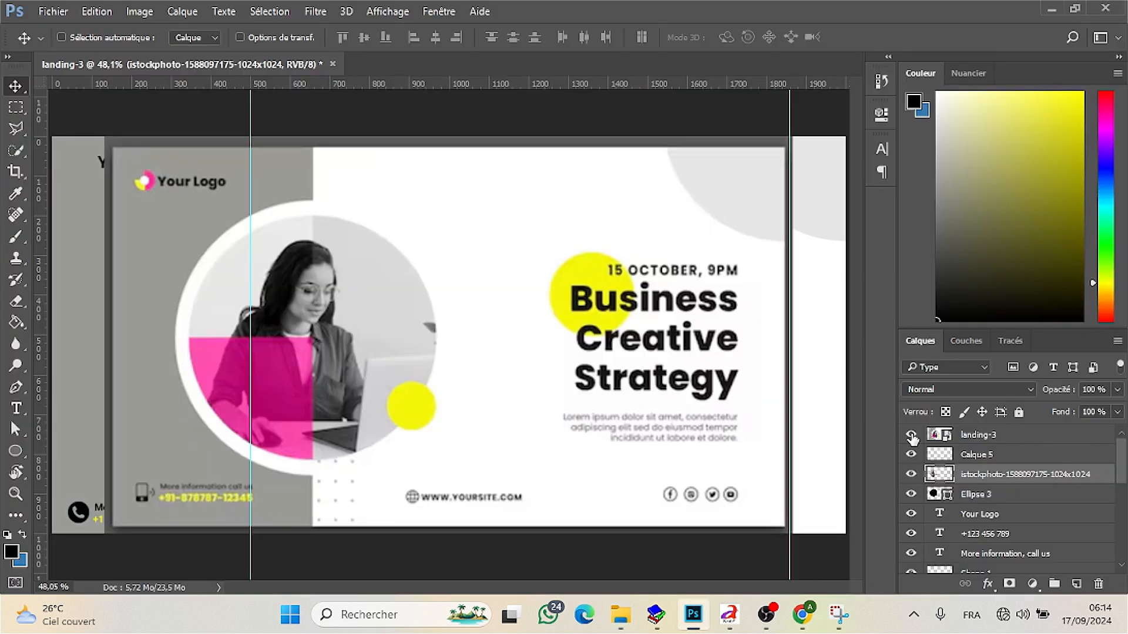
pyautogui.click(911, 436)
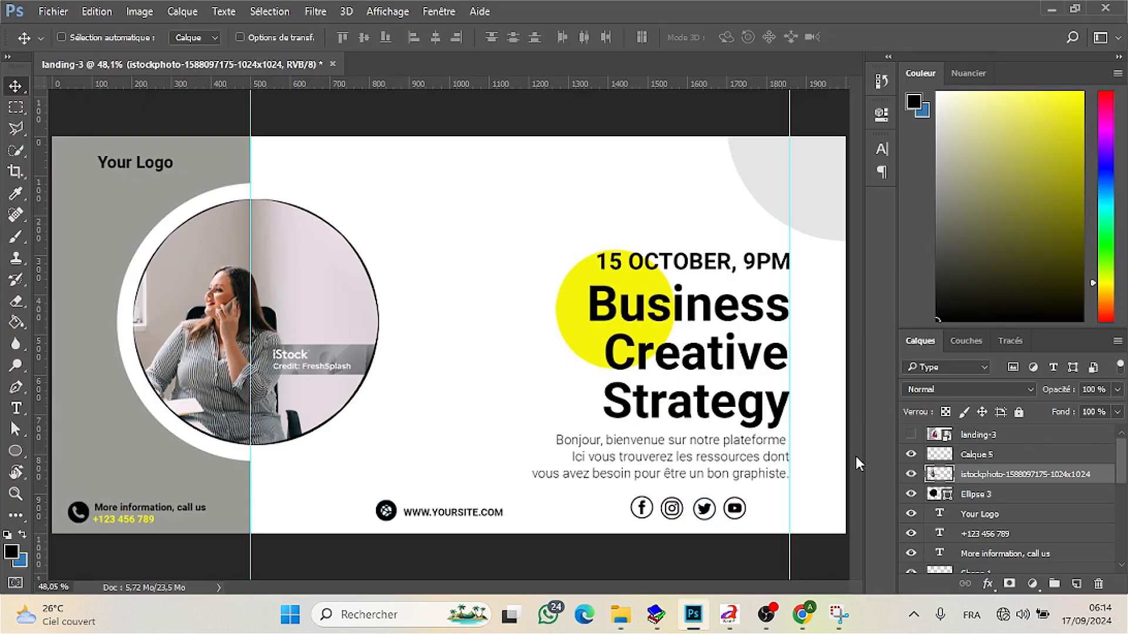
# Create a 100 × 100 px circle from its center at the photo circle's lower-right edge, with a 0 px outline and yellow fill
pyautogui.click(16, 451)
pyautogui.click(360, 418)
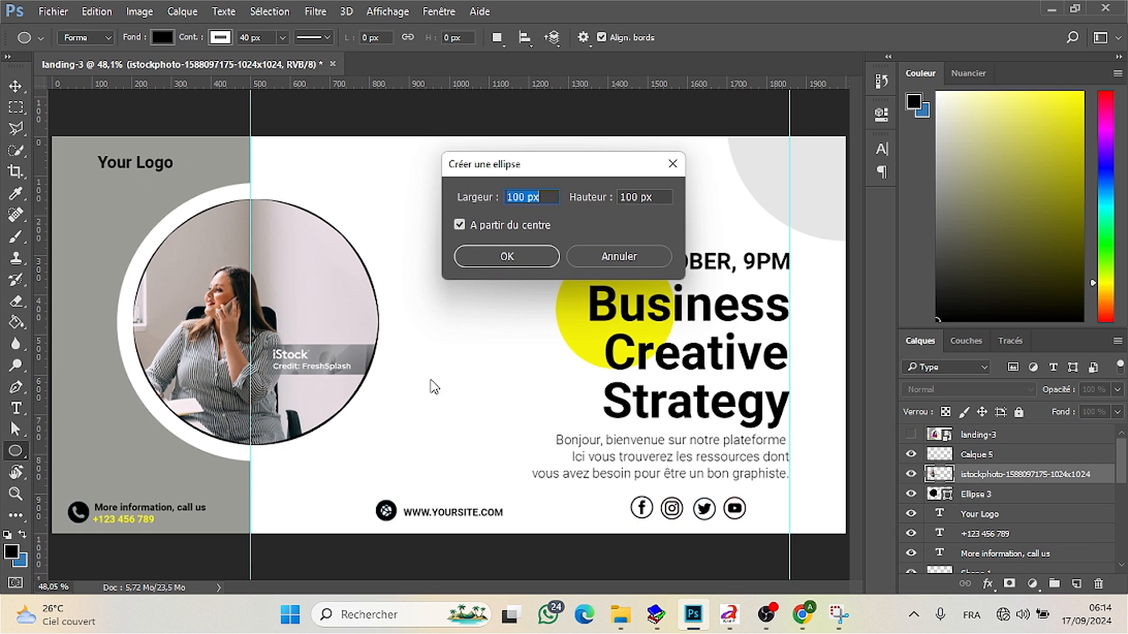
pyautogui.click(518, 259)
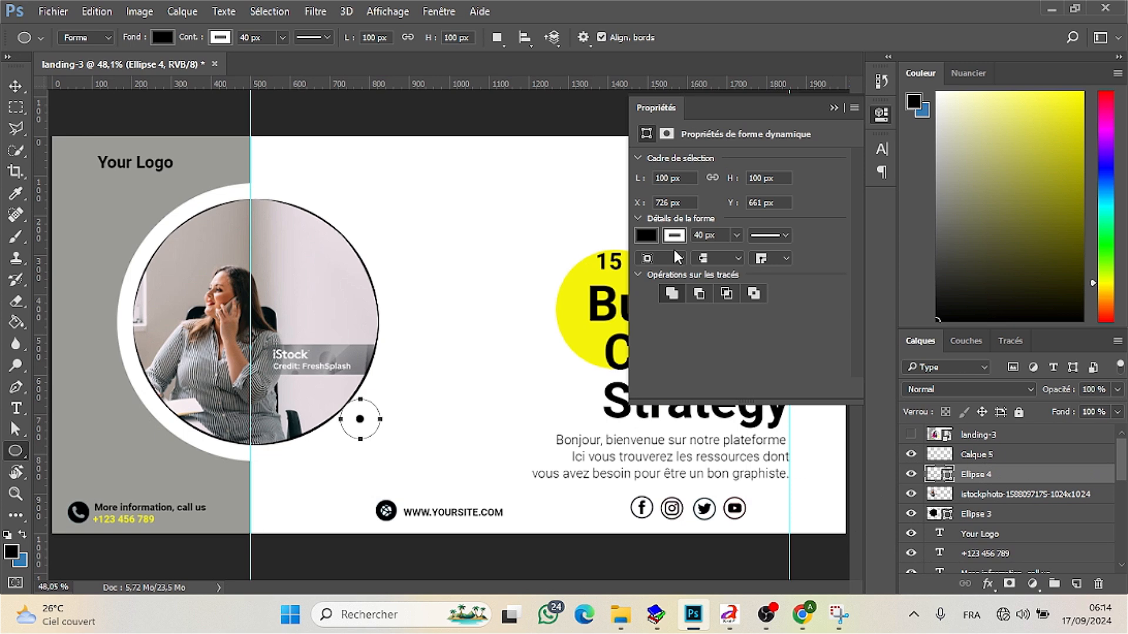
pyautogui.click(736, 236)
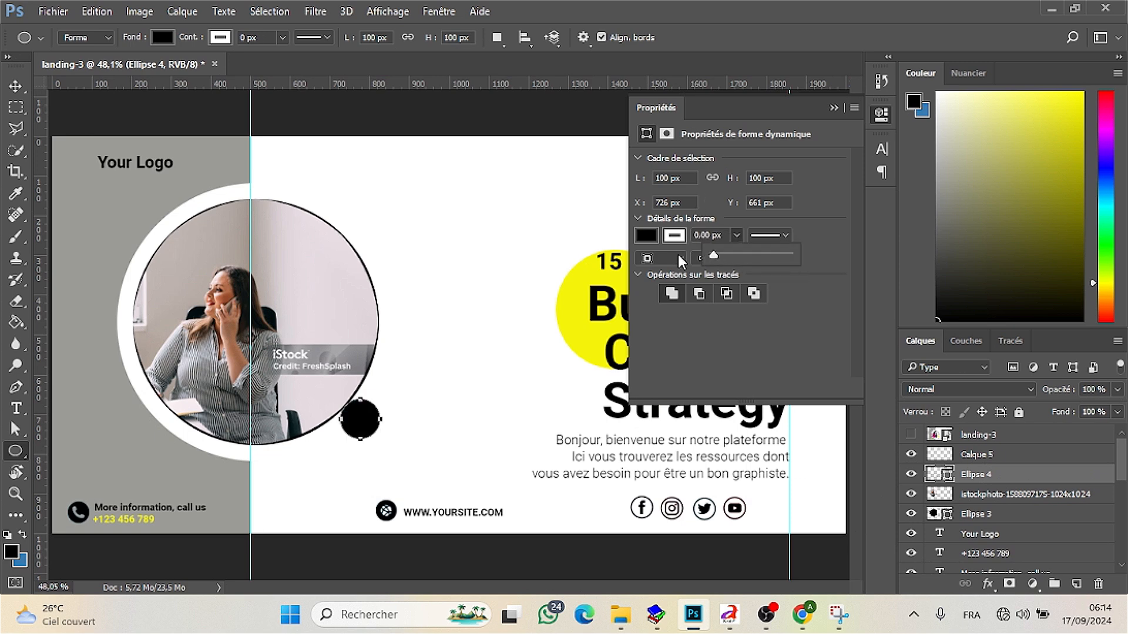
pyautogui.click(645, 236)
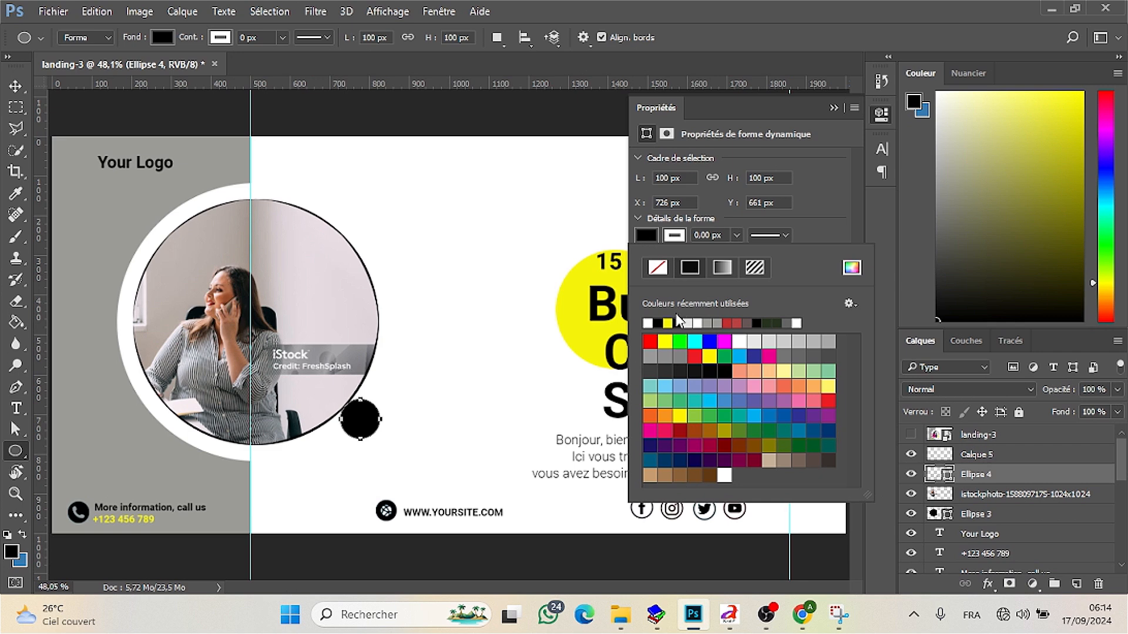
pyautogui.click(668, 323)
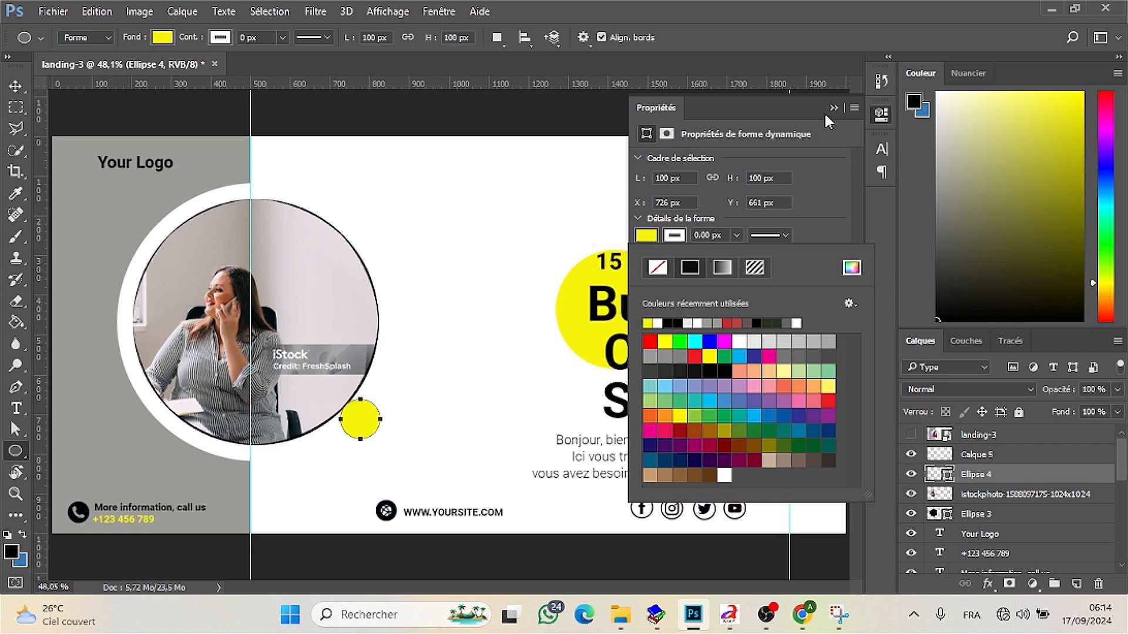
pyautogui.click(833, 108)
# Select the Ellipse 4 layer and nudge the small yellow circle left so it overlaps the photo's edge
pyautogui.click(972, 461)
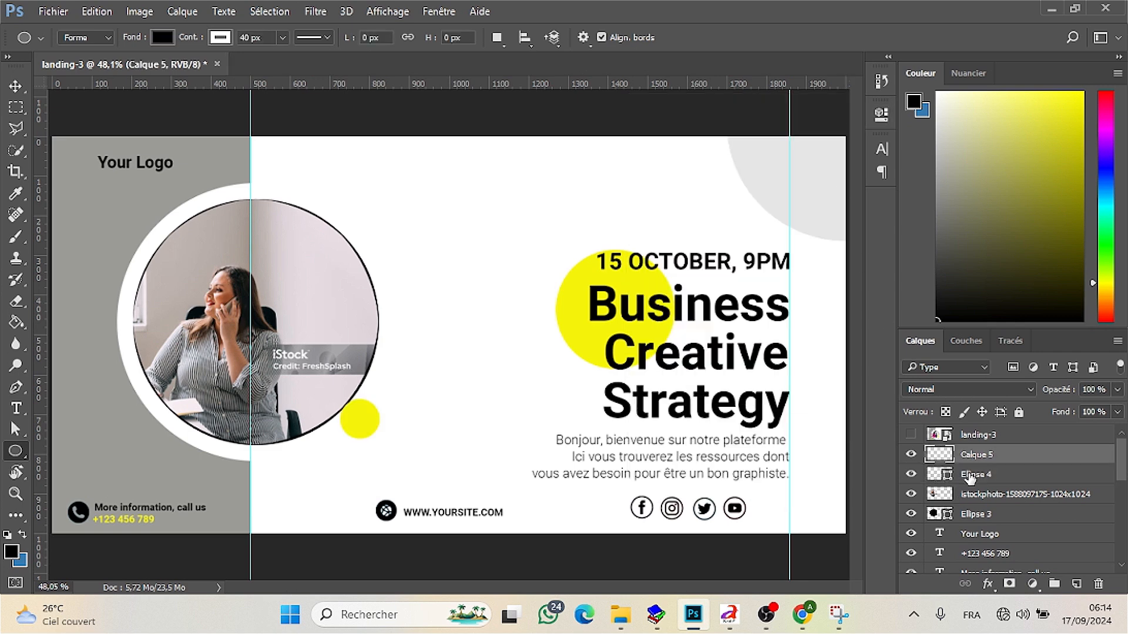
pyautogui.click(966, 475)
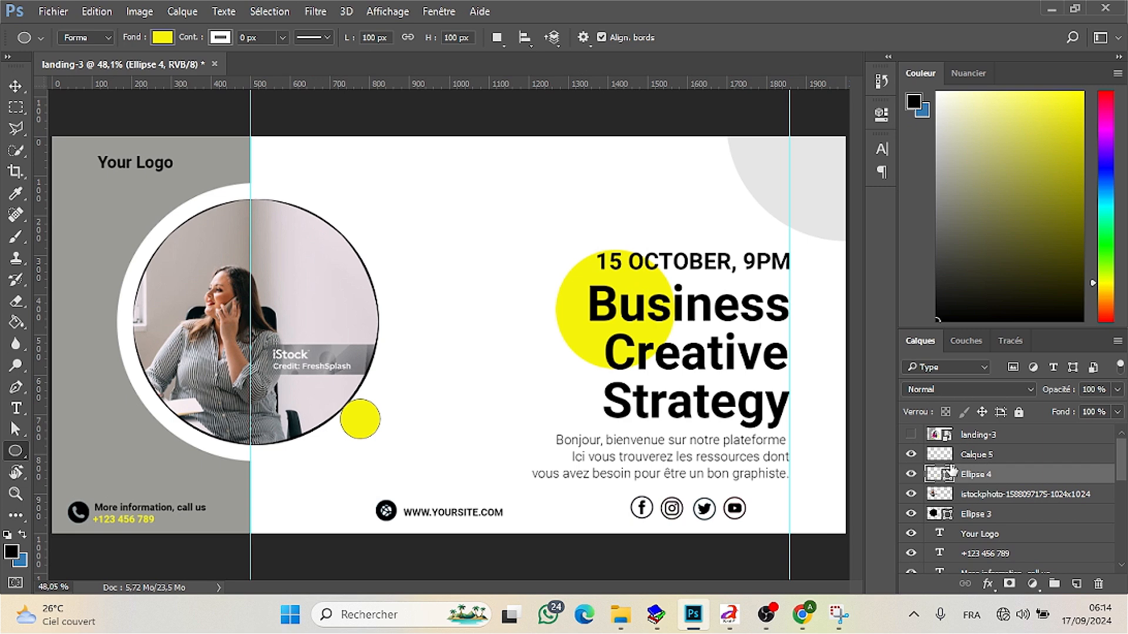
pyautogui.click(15, 87)
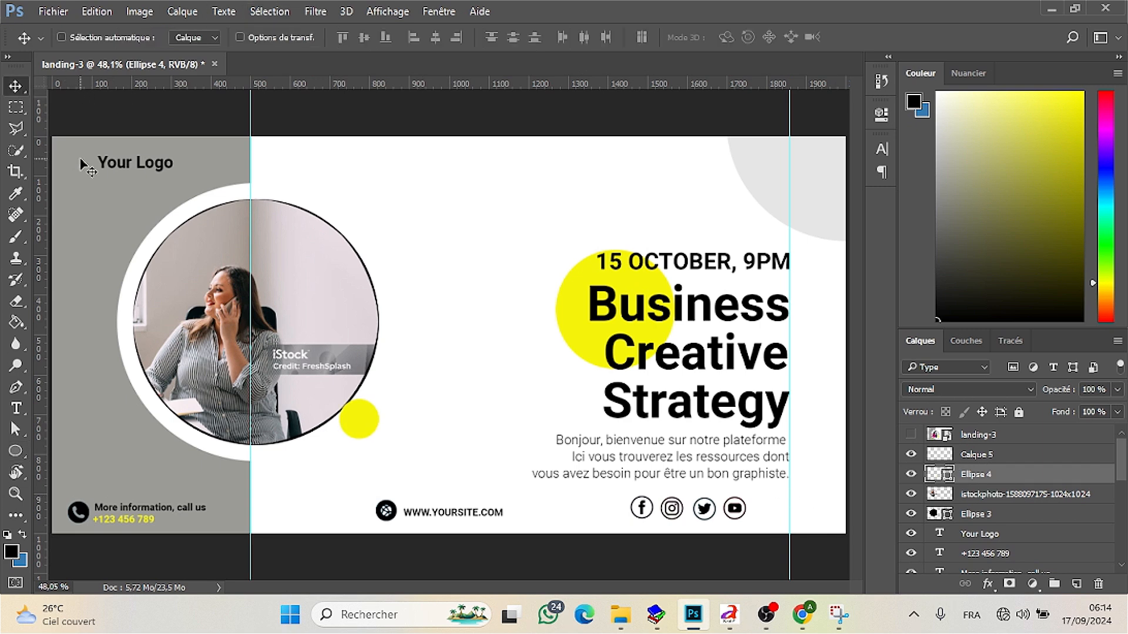
pyautogui.press('Left')
pyautogui.press('Left')
pyautogui.press('Left')
pyautogui.press('Left')
pyautogui.press('Left')
pyautogui.press('Left')
pyautogui.press('Left')
pyautogui.press('Left')
pyautogui.press('Left')
pyautogui.press('Left')
pyautogui.press('Left')
pyautogui.press('Left')
pyautogui.press('Left')
pyautogui.press('Left')
pyautogui.press('Left')
pyautogui.press('Left')
pyautogui.press('Left')
pyautogui.press('Left')
pyautogui.press('Left')
pyautogui.press('Left')
pyautogui.press('Left')
pyautogui.press('Left')
pyautogui.press('Left')
pyautogui.press('Left')
pyautogui.press('Left')
pyautogui.press('Left')
pyautogui.press('Left')
pyautogui.press('Left')
pyautogui.press('Left')
pyautogui.press('Left')
pyautogui.press('Left')
pyautogui.press('Left')
pyautogui.press('Left')
pyautogui.press('Left')
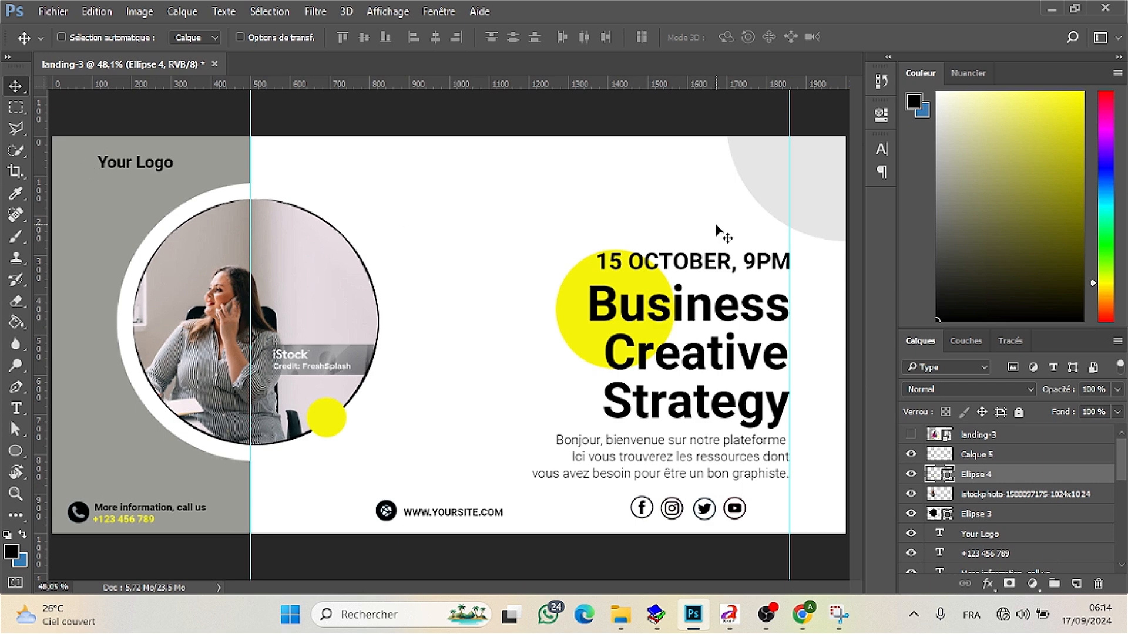
# Show the landing-3 reference, sample its pink overlay as the foreground color, and hide the reference again
pyautogui.click(912, 436)
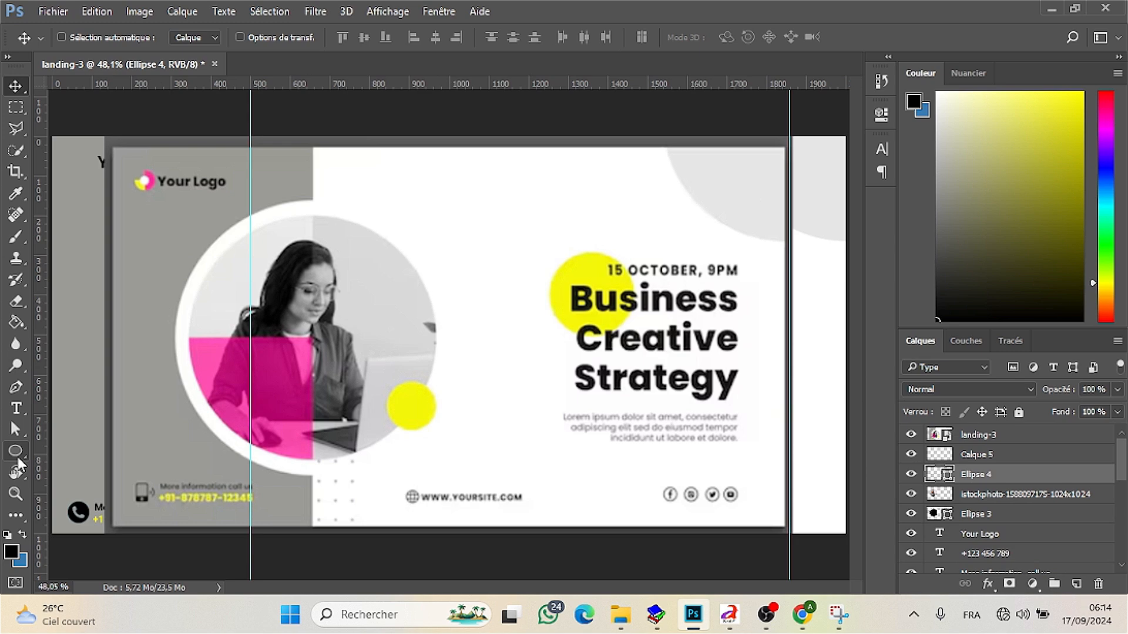
pyautogui.click(12, 555)
pyautogui.moveTo(293, 235); pyautogui.dragTo(616, 272)
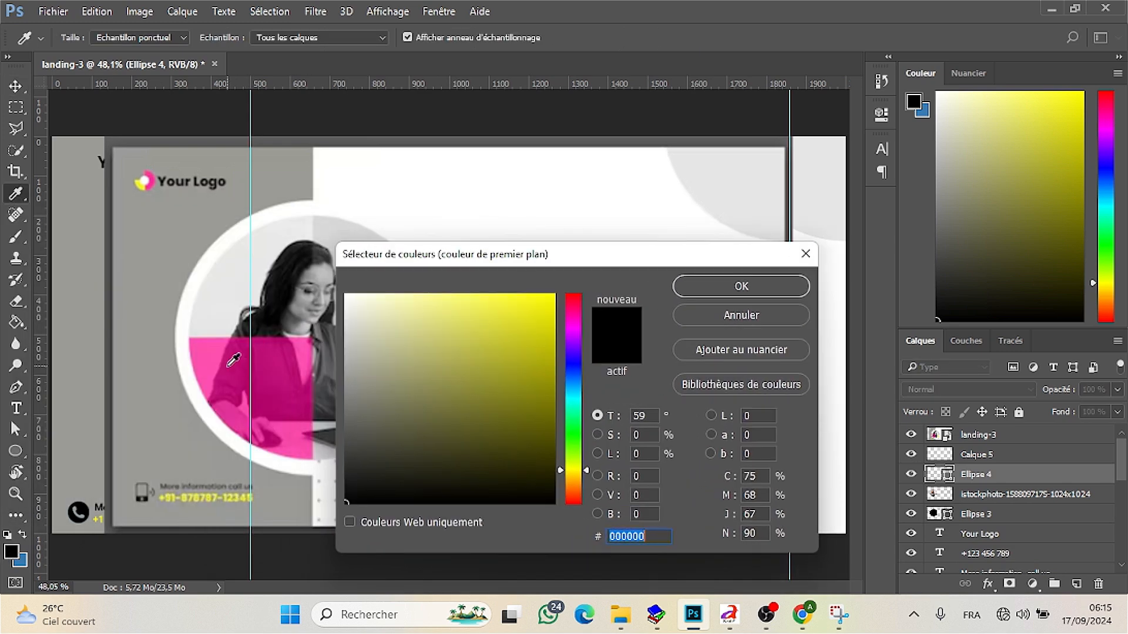
pyautogui.click(234, 360)
pyautogui.click(745, 287)
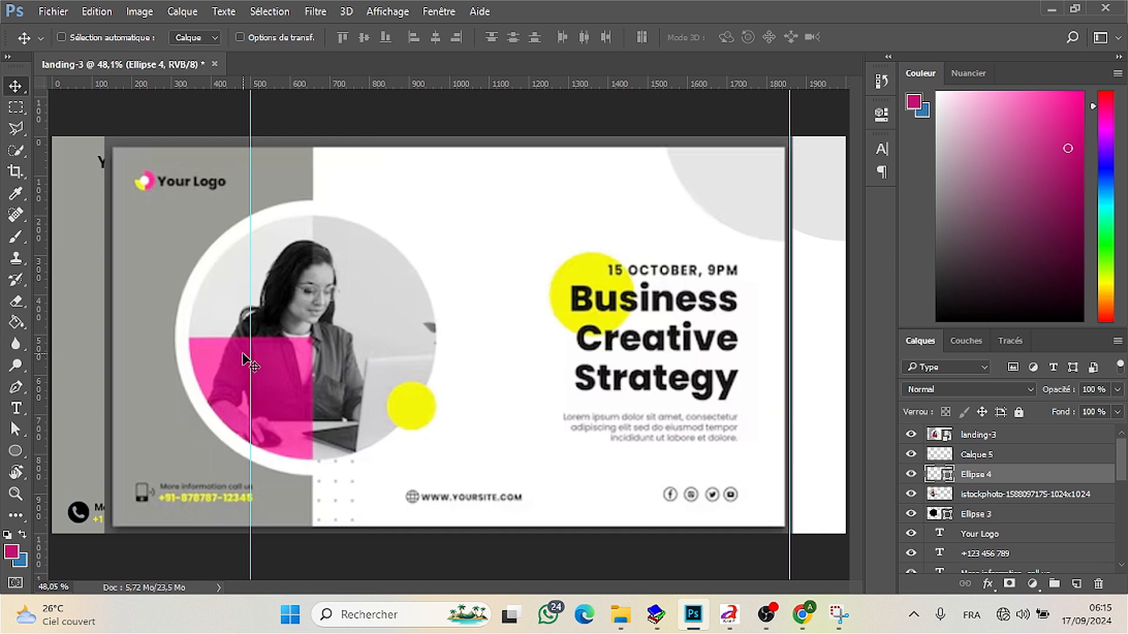
pyautogui.click(911, 435)
# Draw a rectangle about 321 × 332 px over the photo circle's lower-left quarter, with one side along the vertical guide
pyautogui.click(975, 457)
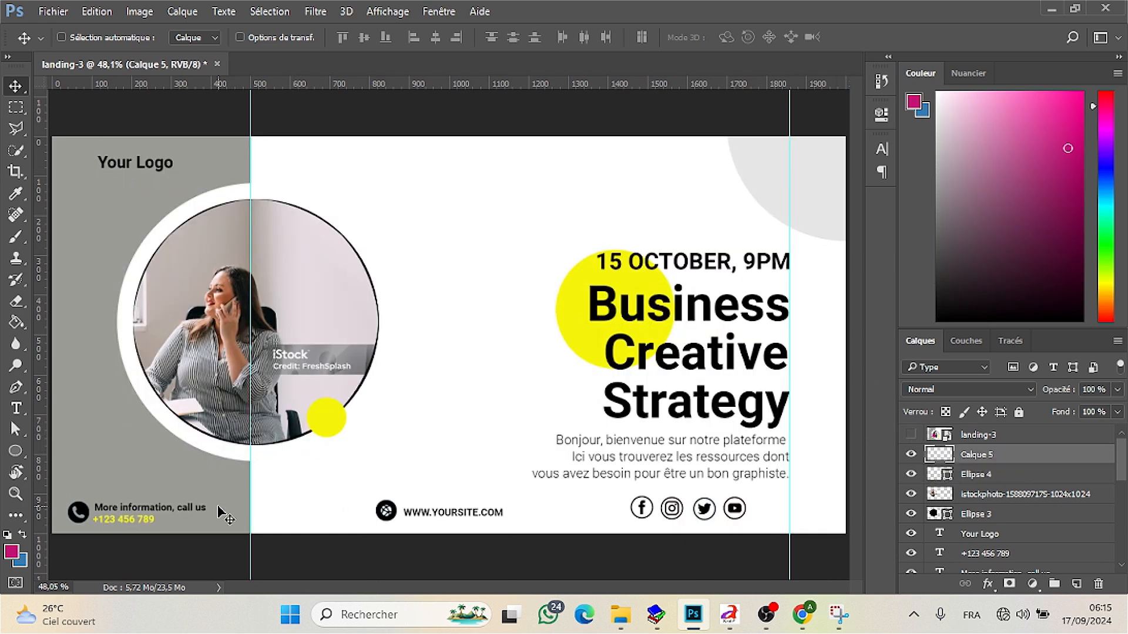
pyautogui.click(15, 450)
pyautogui.click(35, 452)
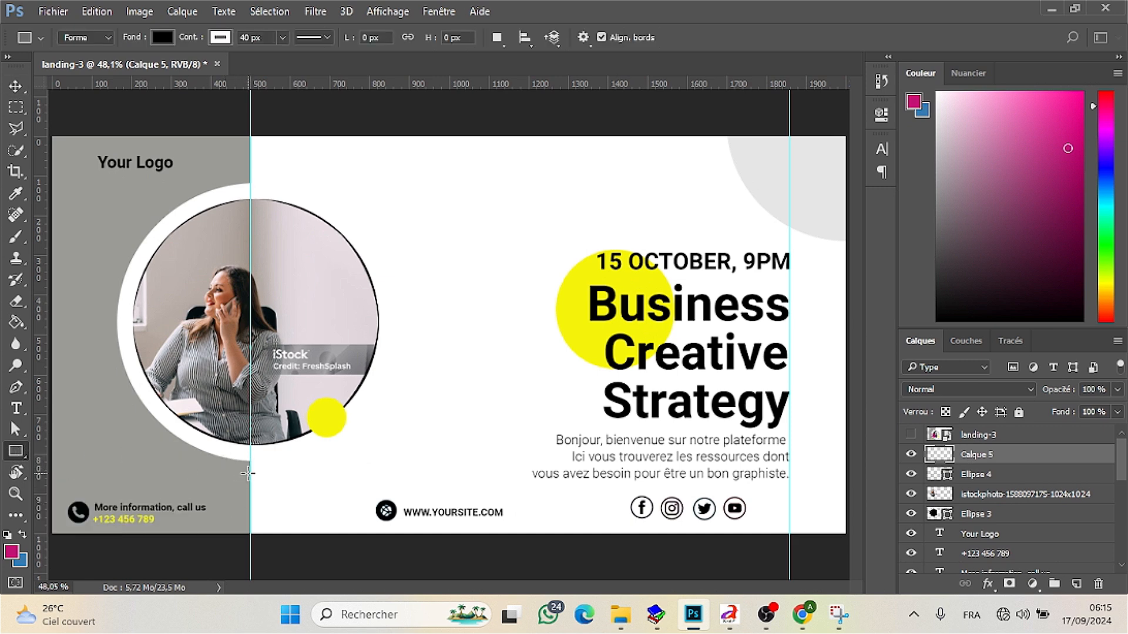
pyautogui.moveTo(247, 473); pyautogui.dragTo(124, 342)
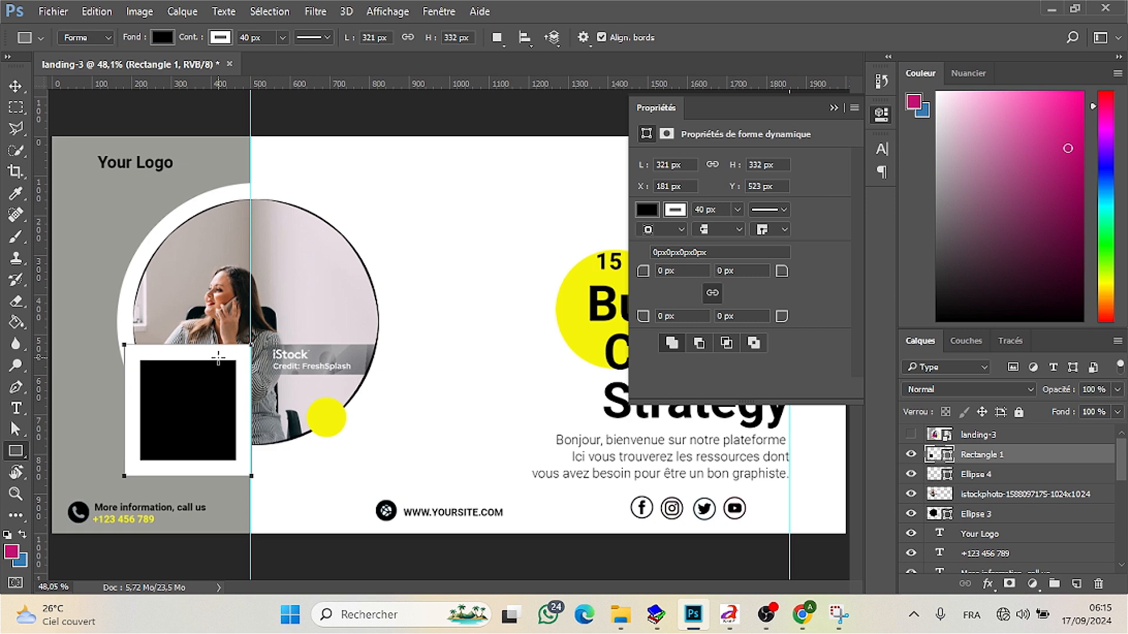
# Set the rectangle's outline to 0 px and fill it with the sampled pink
pyautogui.click(736, 211)
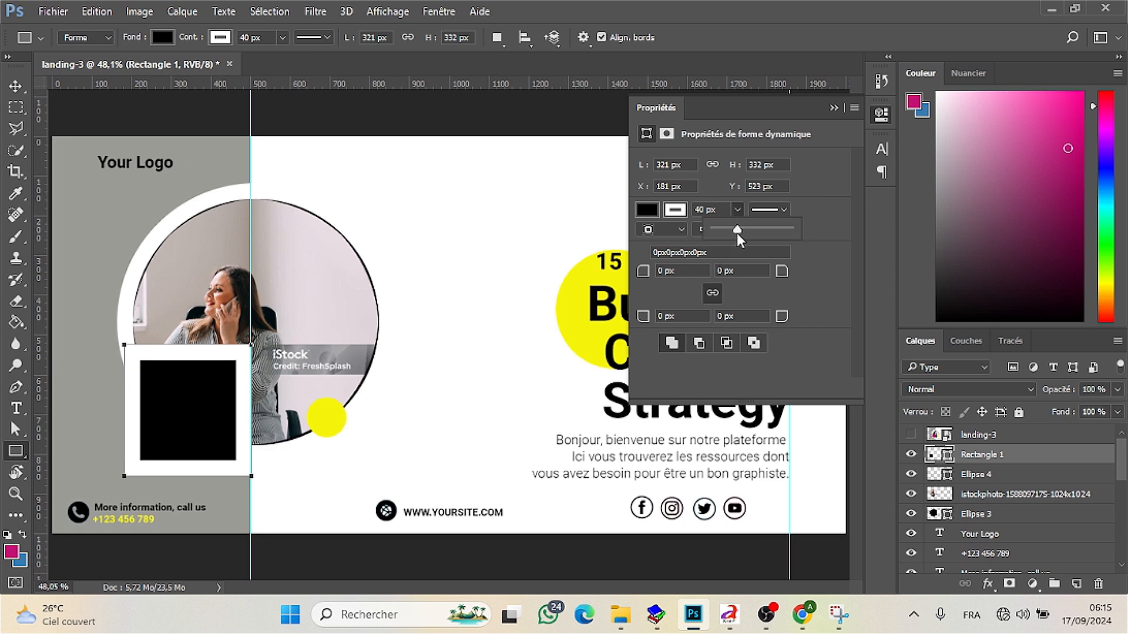
pyautogui.click(647, 207)
pyautogui.click(647, 207)
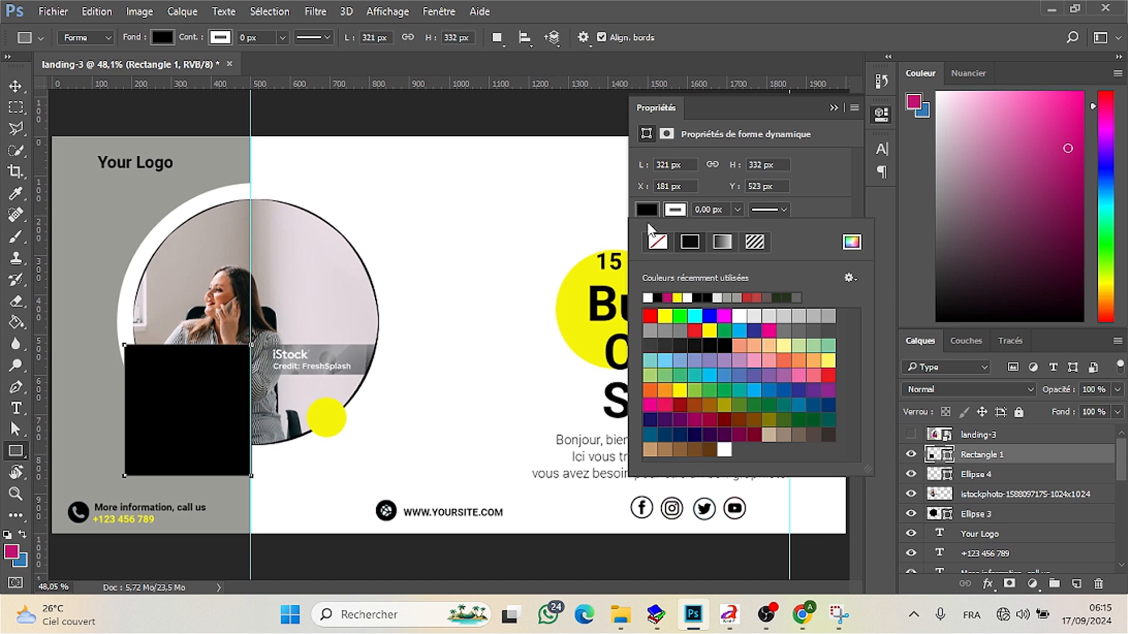
pyautogui.click(667, 298)
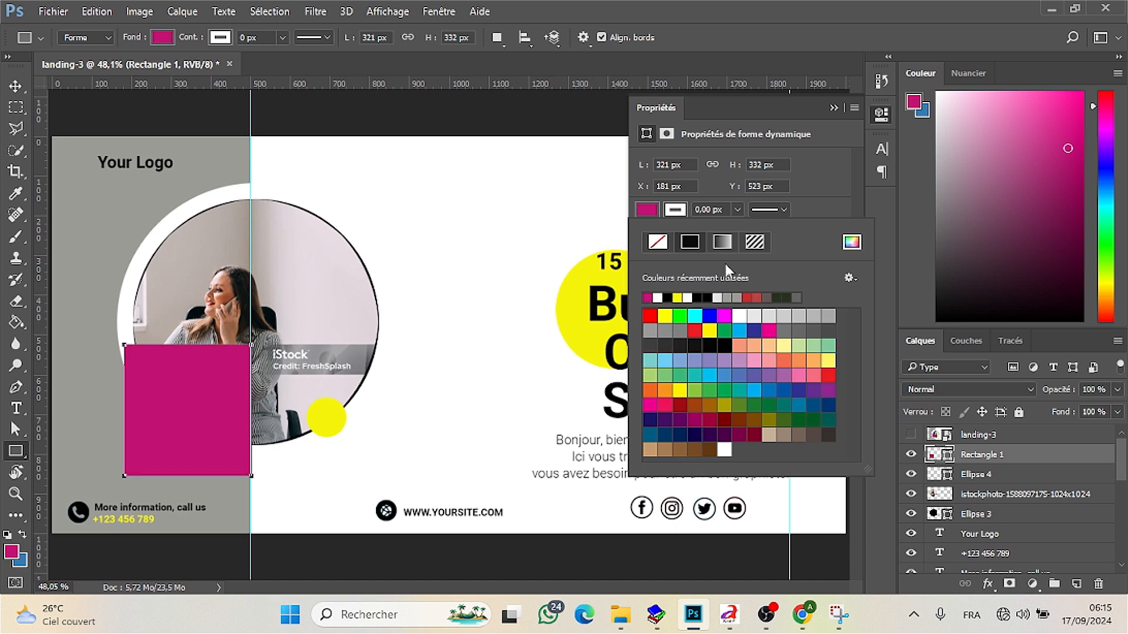
pyautogui.click(834, 108)
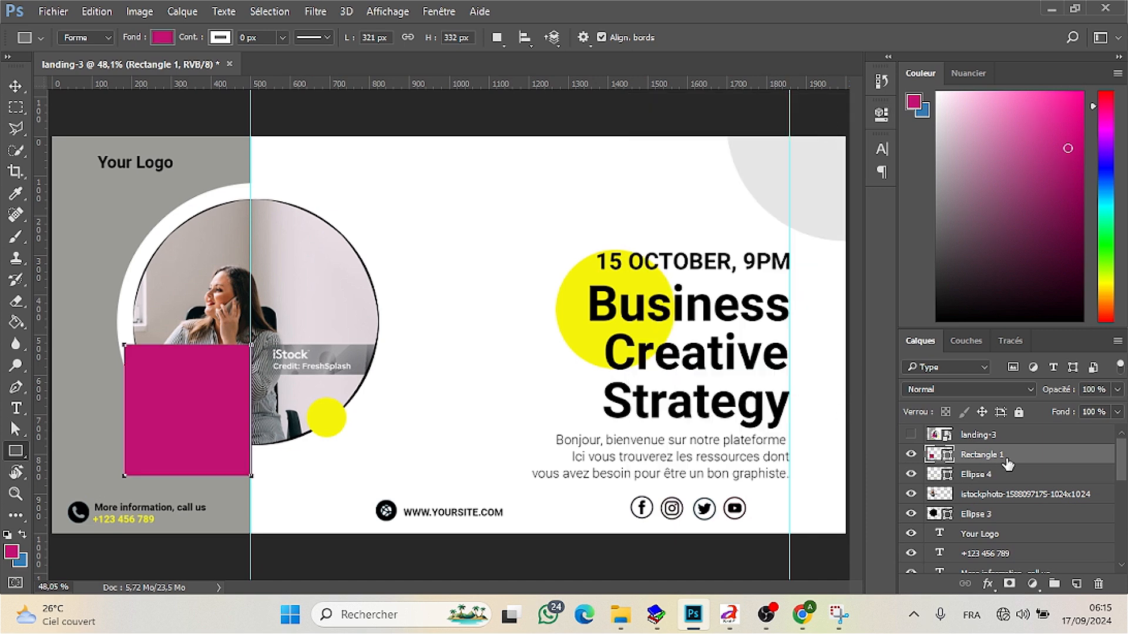
# Place the Rectangle 1 layer between Ellipse 4 and the stock photo layer, and compare with the landing-3 reference
pyautogui.moveTo(1003, 463); pyautogui.dragTo(1014, 523)
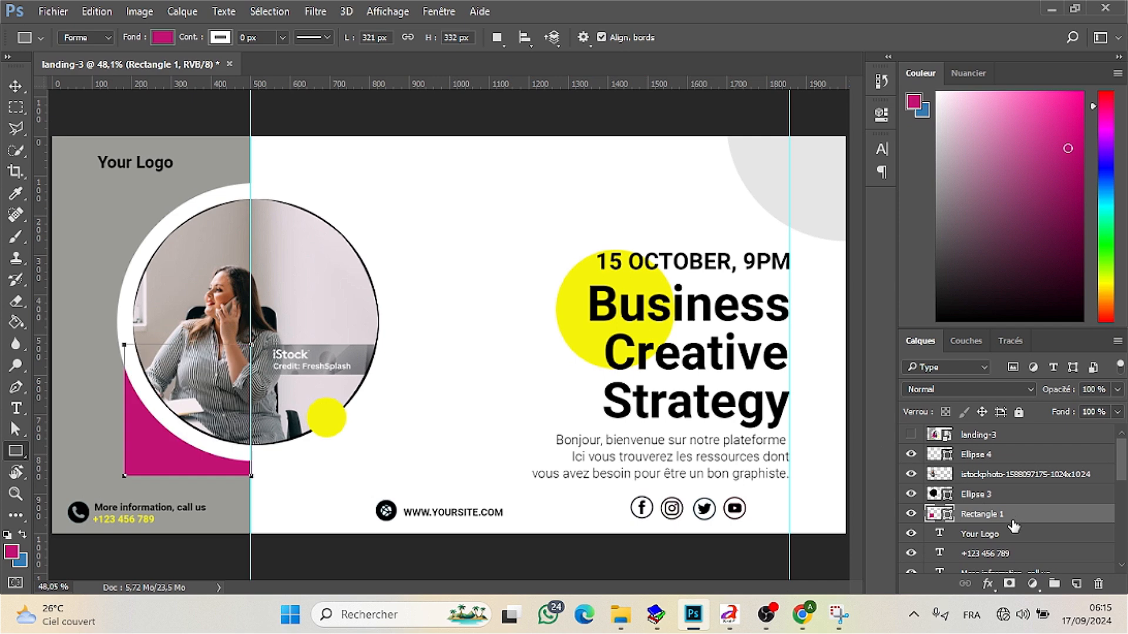
pyautogui.moveTo(1013, 526); pyautogui.dragTo(1010, 473)
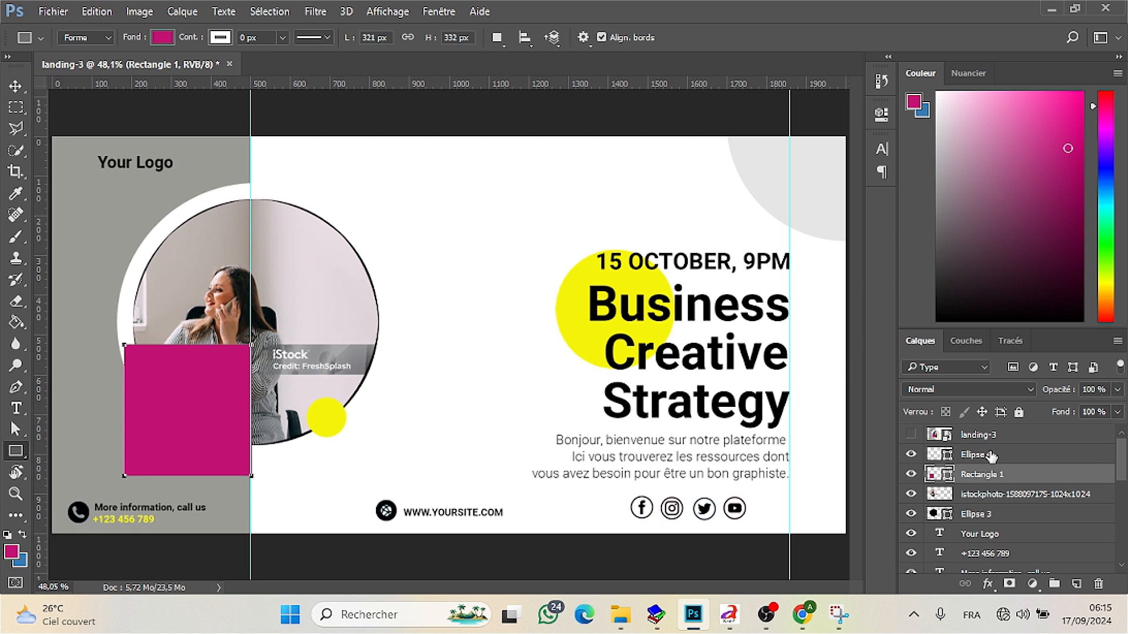
pyautogui.click(910, 435)
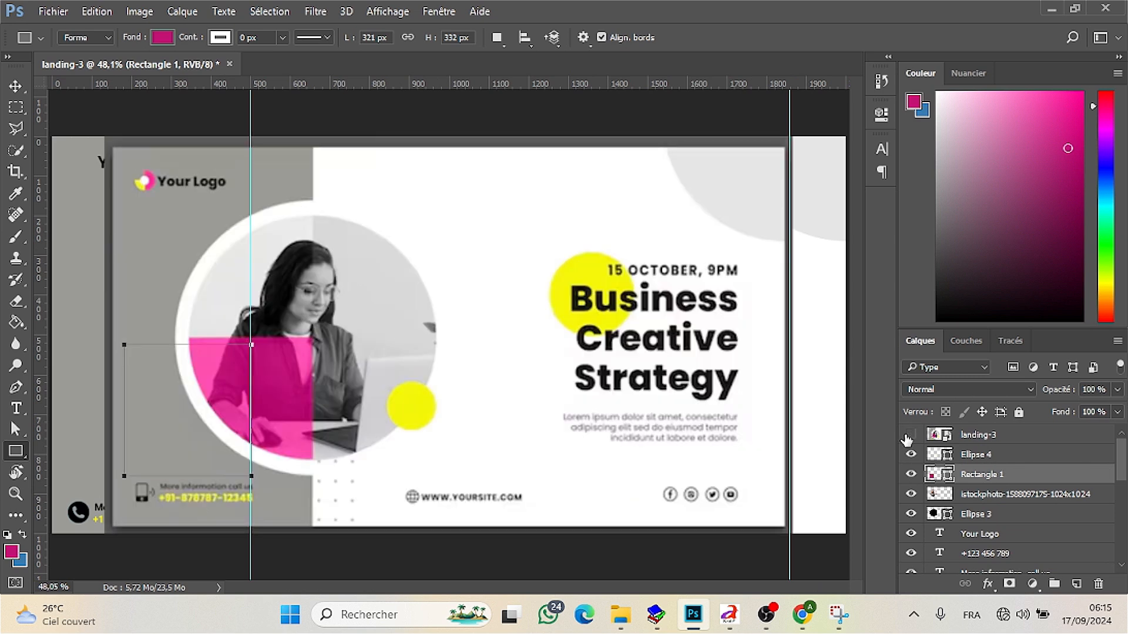
pyautogui.click(910, 436)
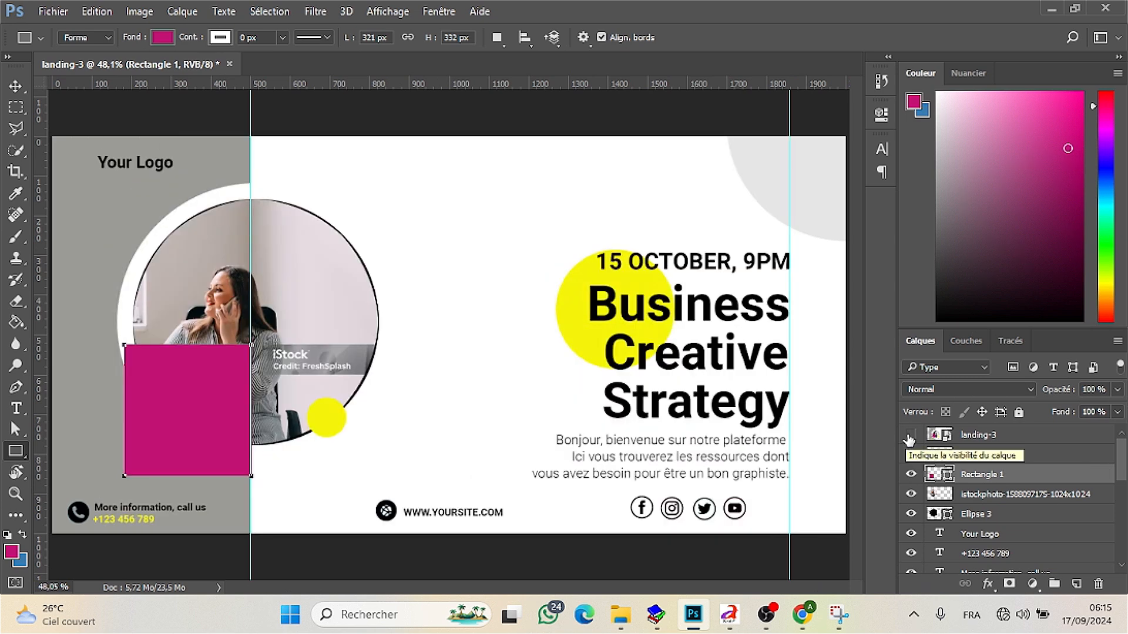
# Rasterize the Rectangle 1 layer and toggle its visibility off and on to check it against the photo
pyautogui.rightClick(978, 477)
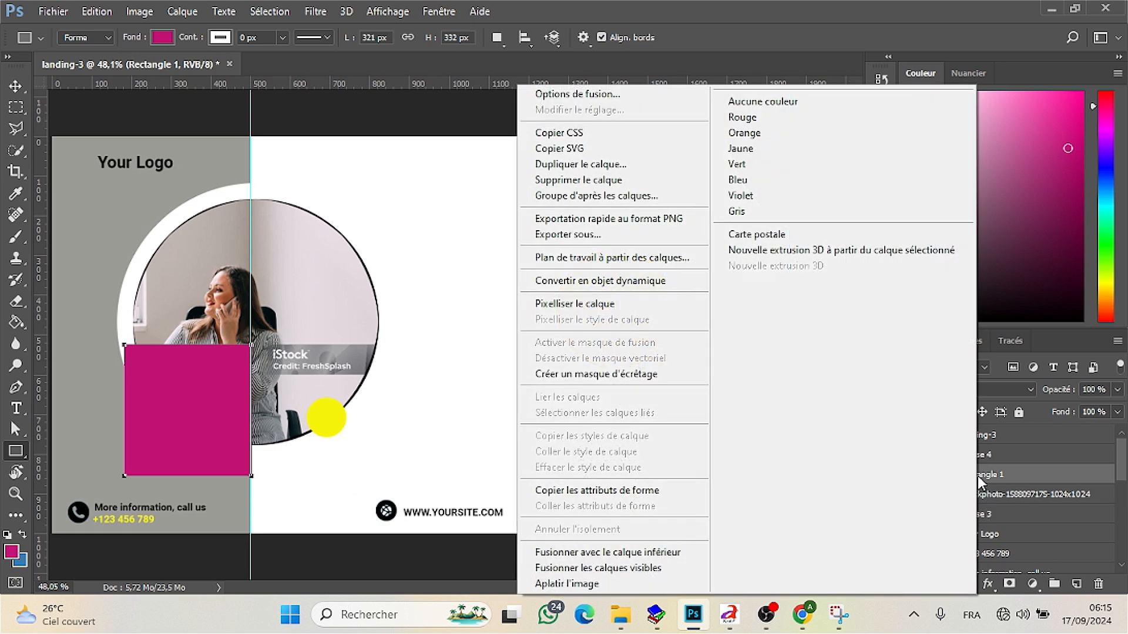
pyautogui.click(575, 304)
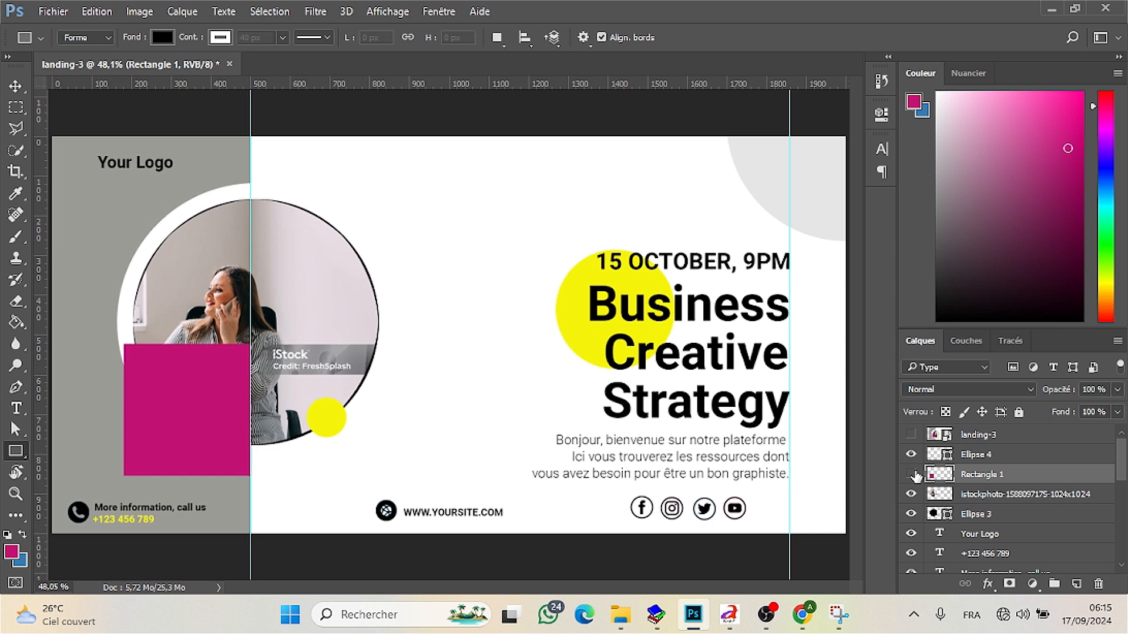
pyautogui.click(912, 474)
pyautogui.click(912, 475)
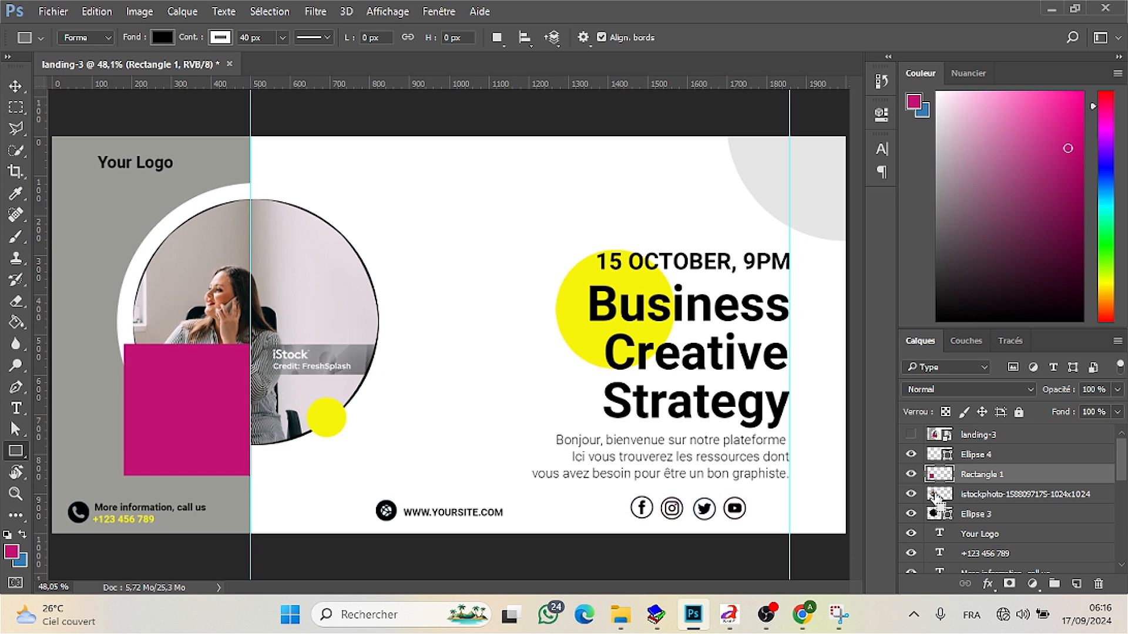
# Trim the pink rectangle to the photo circle by deleting everything outside the stock photo layer's inverted selection, and deselect
pyautogui.keyDown('ctrl'); pyautogui.click(939, 497); pyautogui.keyUp('ctrl')
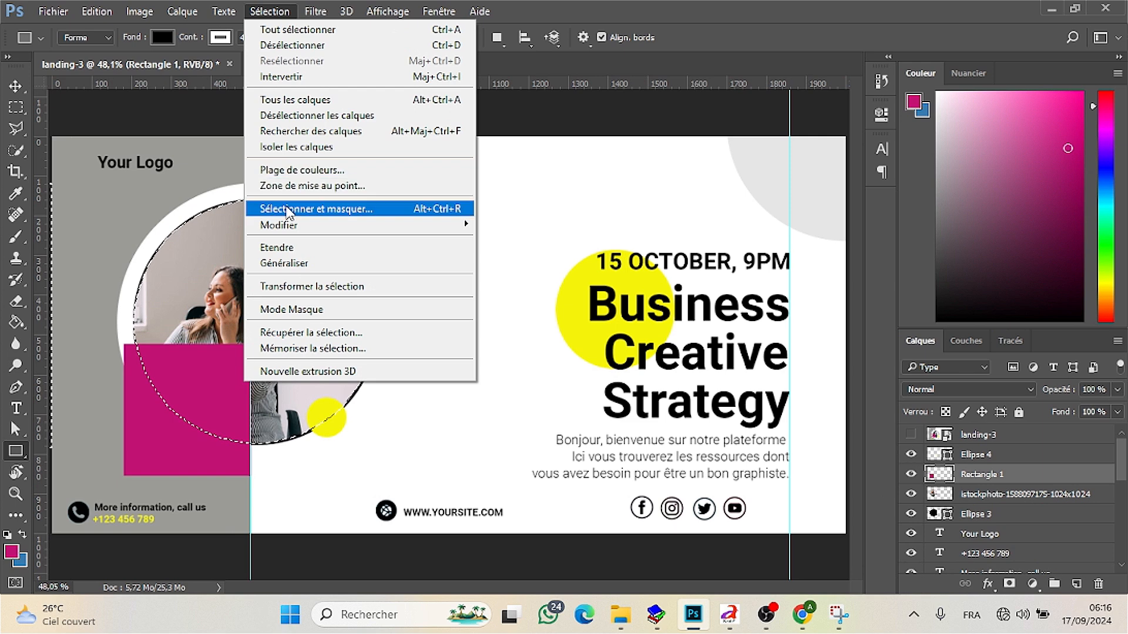
pyautogui.click(281, 77)
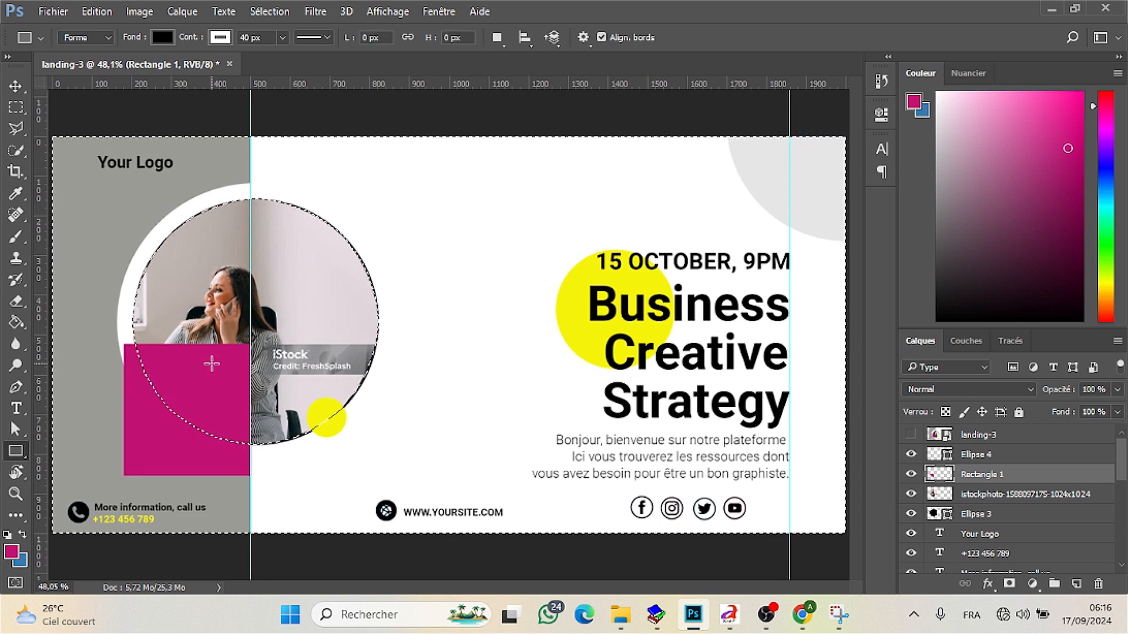
pyautogui.press('Delete')
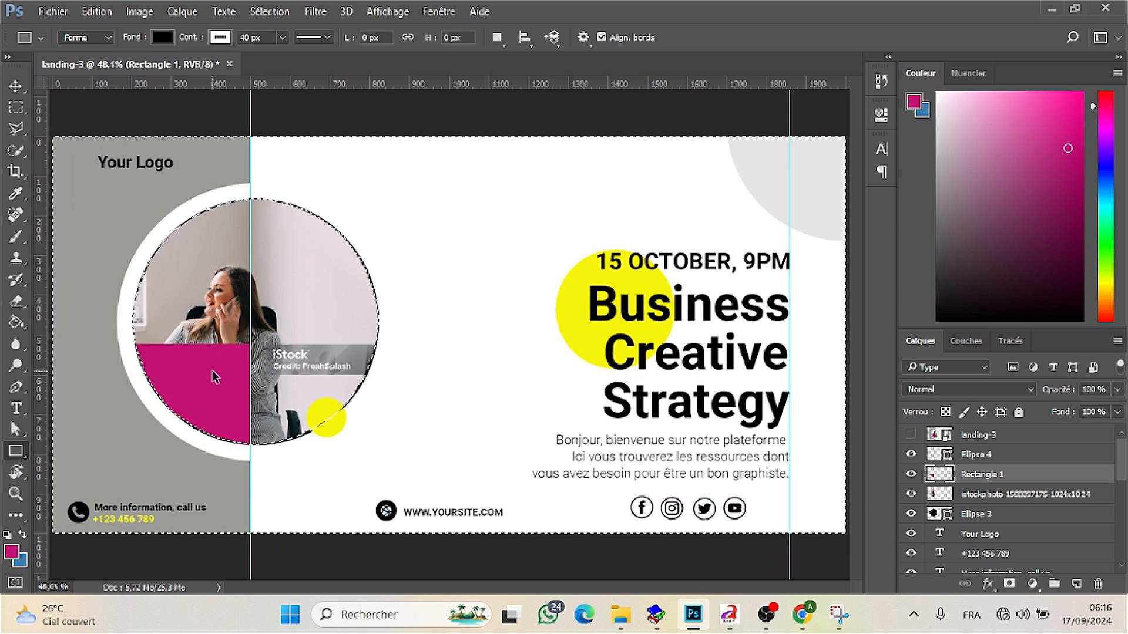
pyautogui.hotkey('ctrl', 'd')
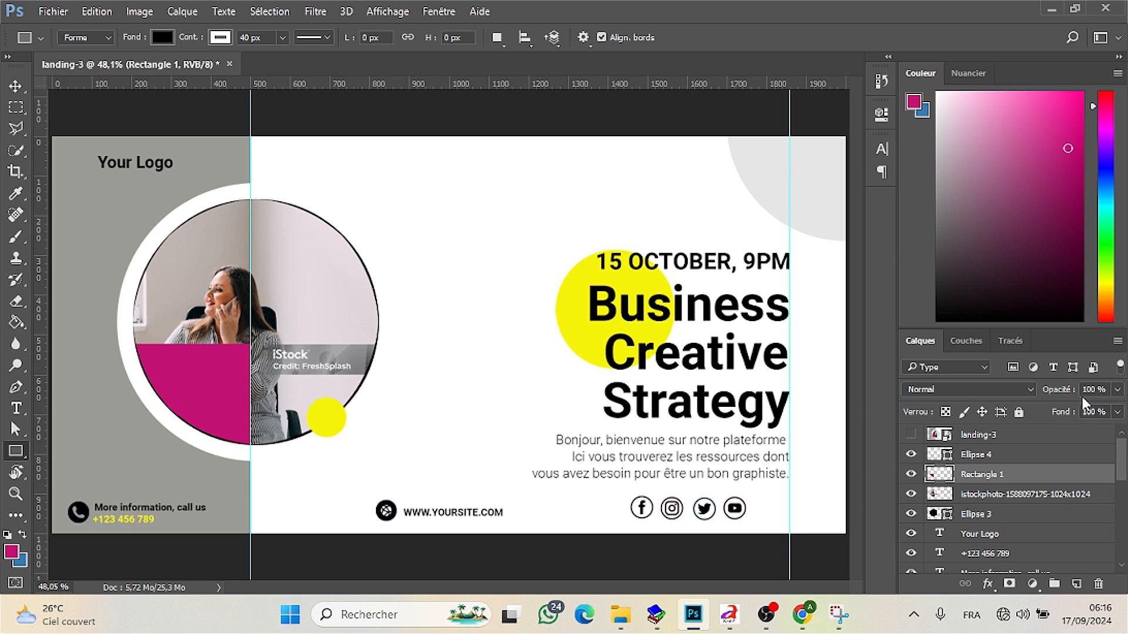
# Set the opacity of the Rectangle 1 layer to 70 %
pyautogui.moveTo(1055, 397); pyautogui.dragTo(1047, 394)
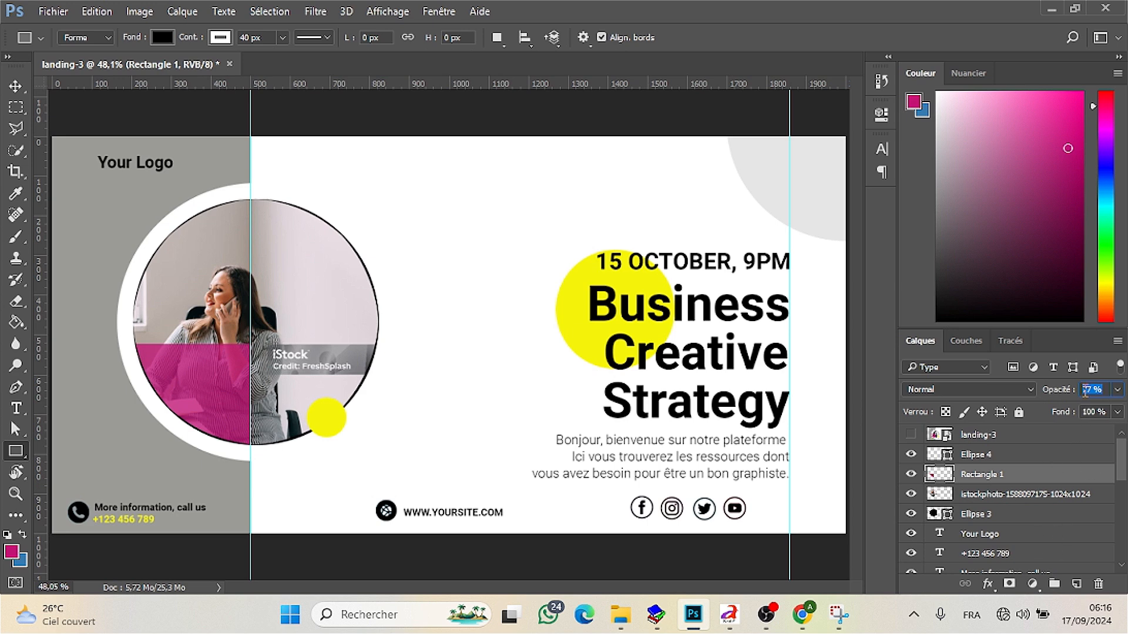
pyautogui.write('50')
pyautogui.press('Return')
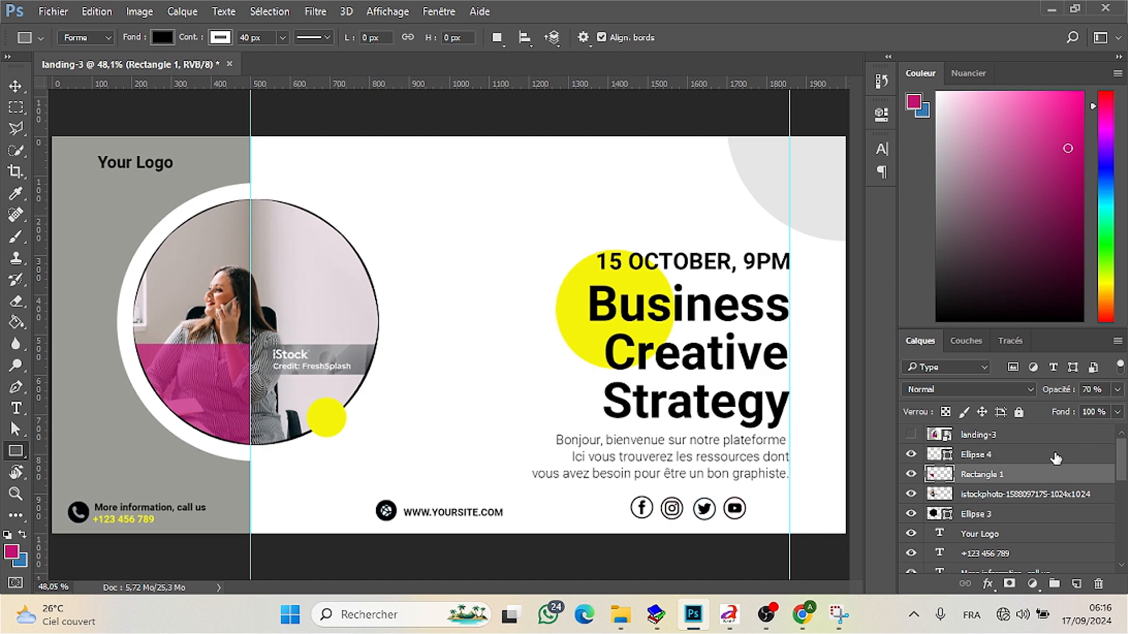
# Select the Ellipse 4 layer and show and hide the landing-3 reference to compare the design with it
pyautogui.click(999, 456)
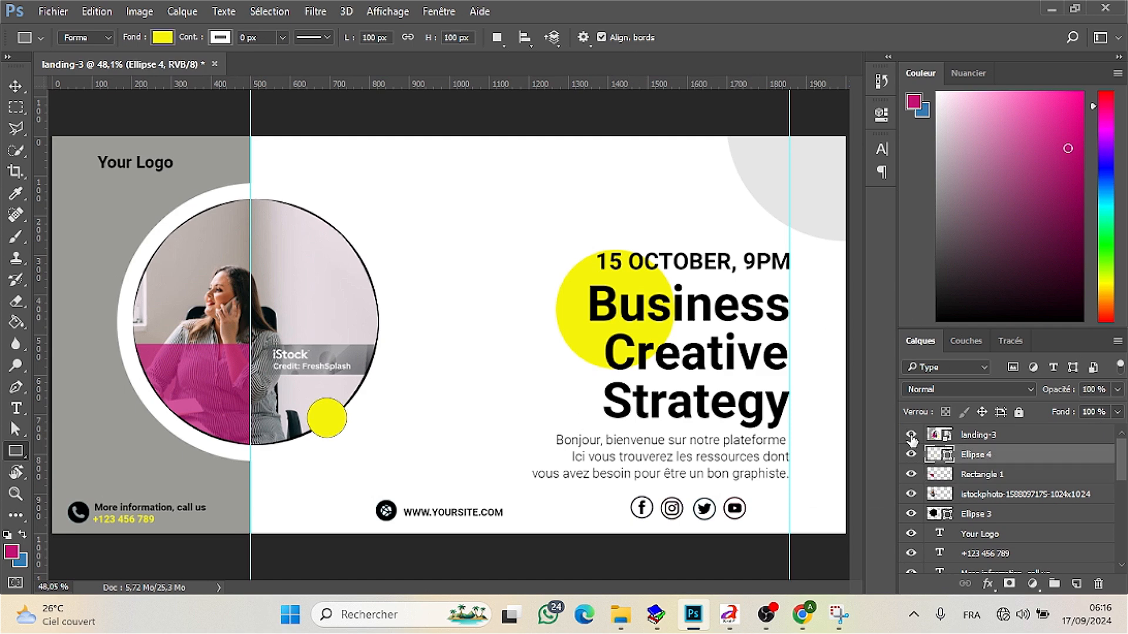
pyautogui.click(911, 435)
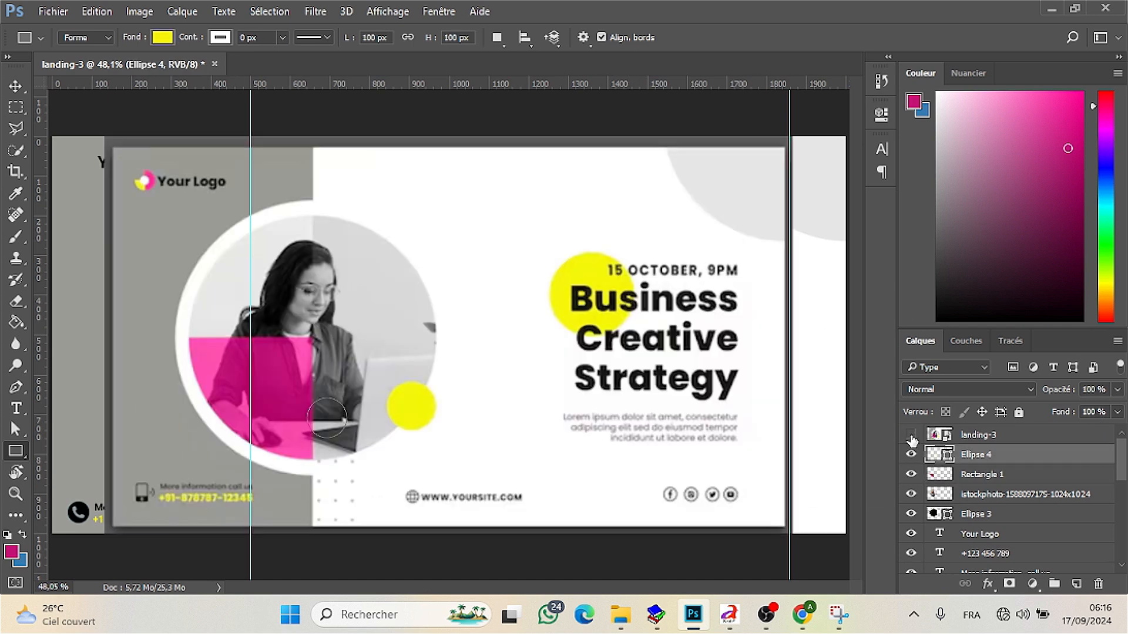
pyautogui.click(911, 435)
pyautogui.click(911, 435)
pyautogui.click(911, 435)
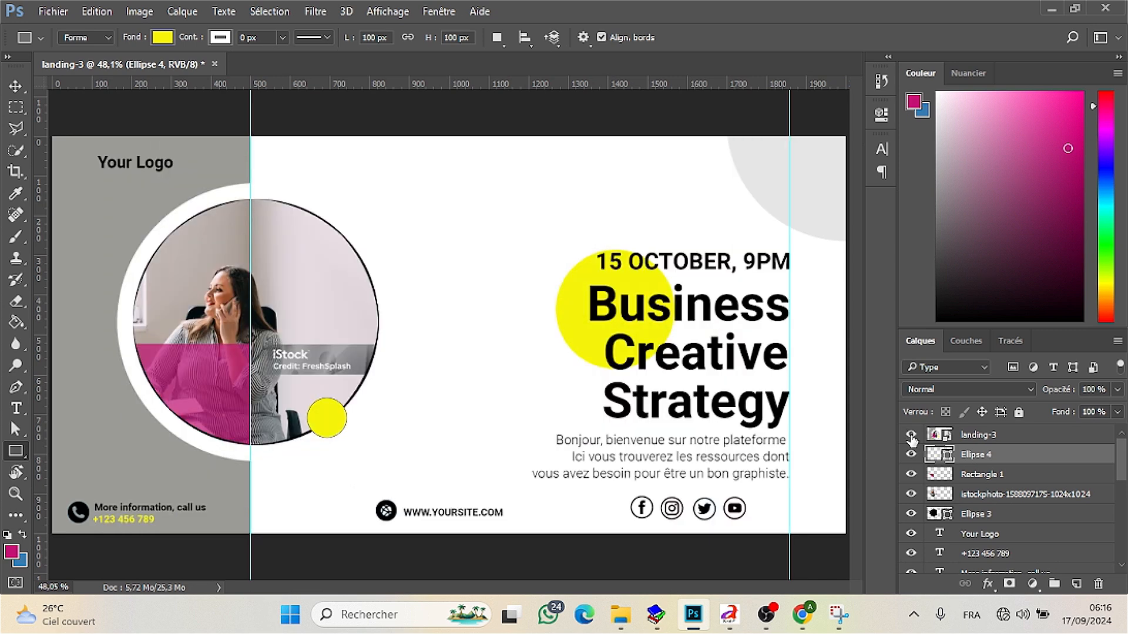
pyautogui.click(911, 435)
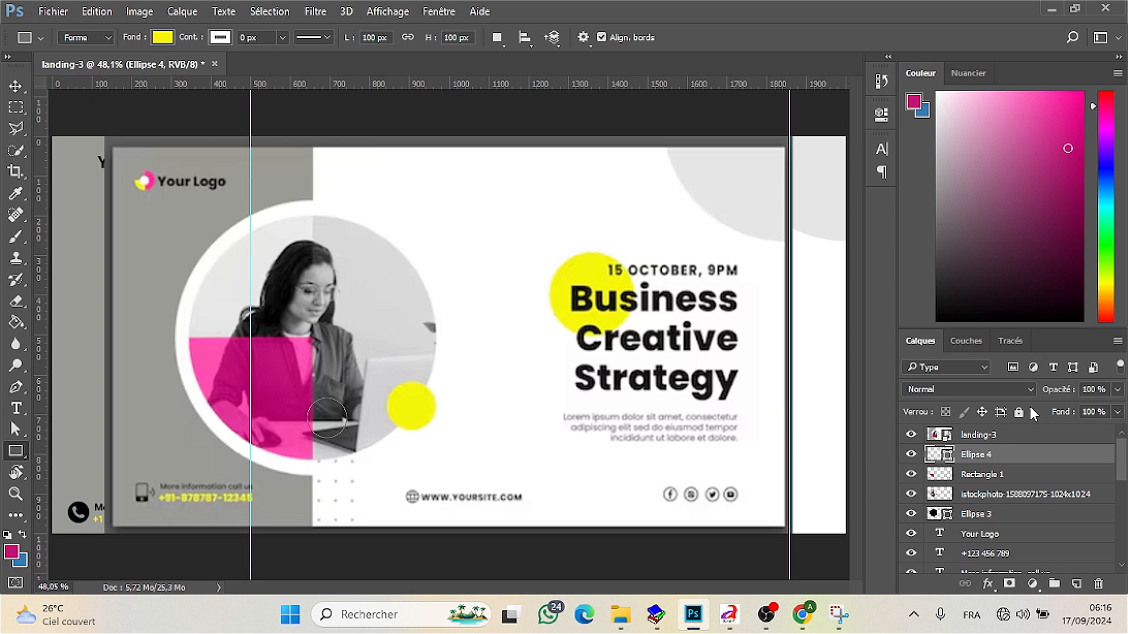
pyautogui.click(911, 435)
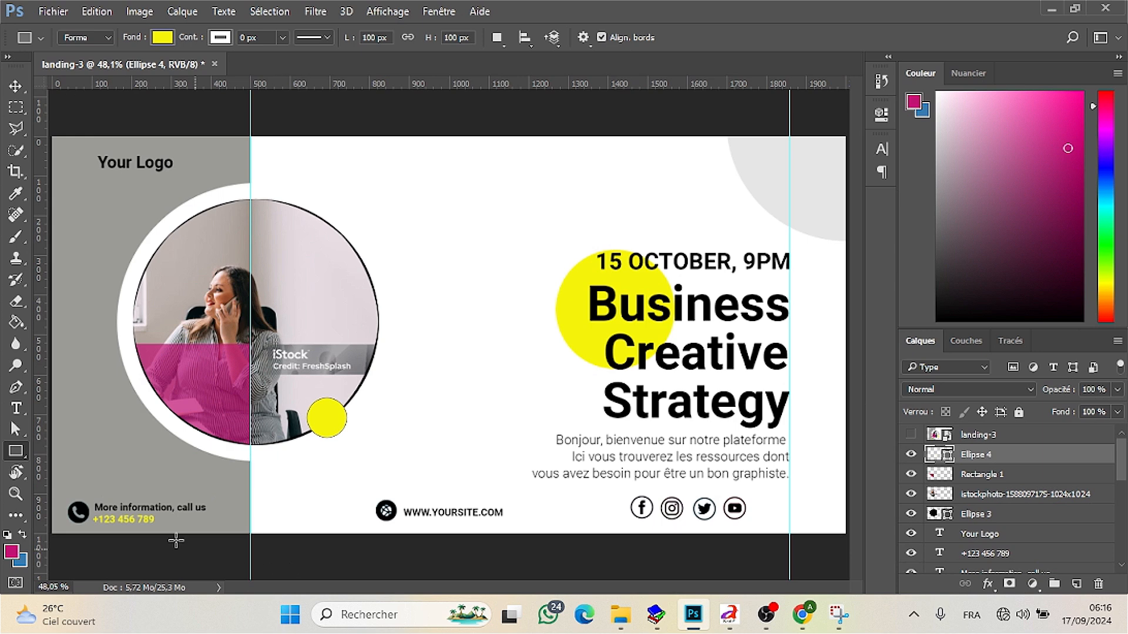
# Create a 20 × 20 px ellipse below the photo circle, just right of the left vertical guide
pyautogui.rightClick(19, 458)
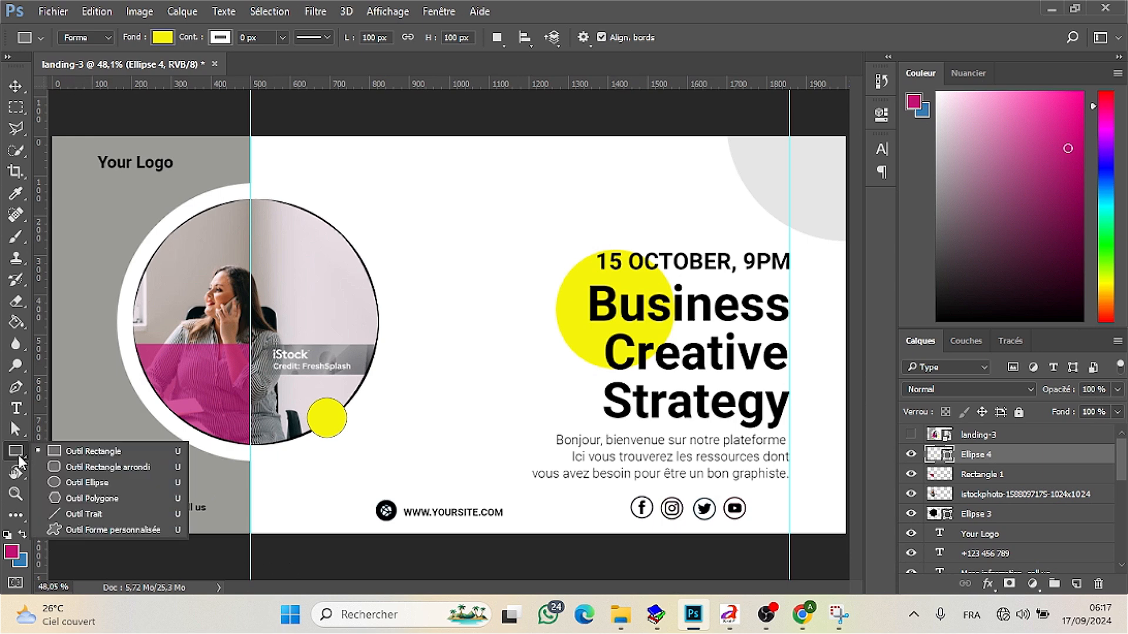
pyautogui.click(66, 482)
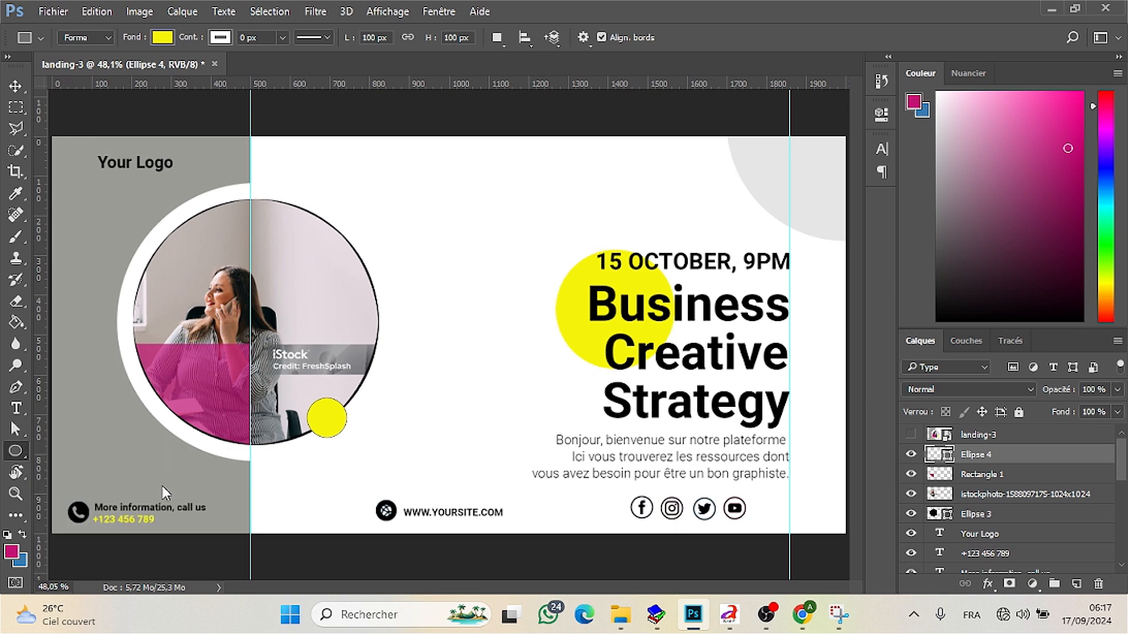
pyautogui.click(280, 473)
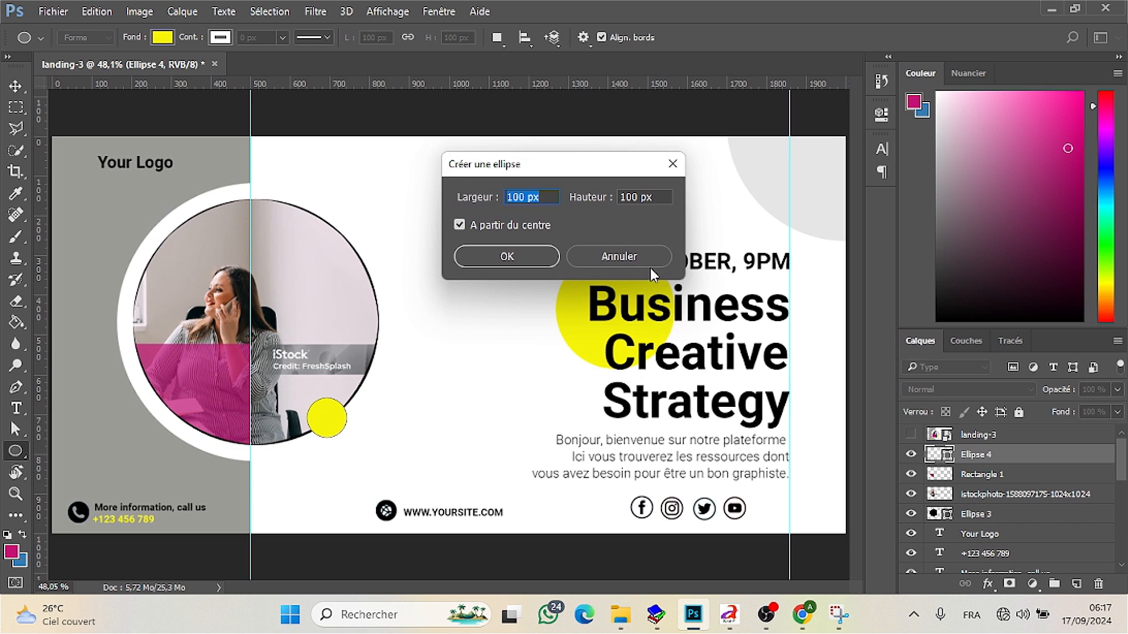
pyautogui.write('20')
pyautogui.press('Tab')
pyautogui.write('2')
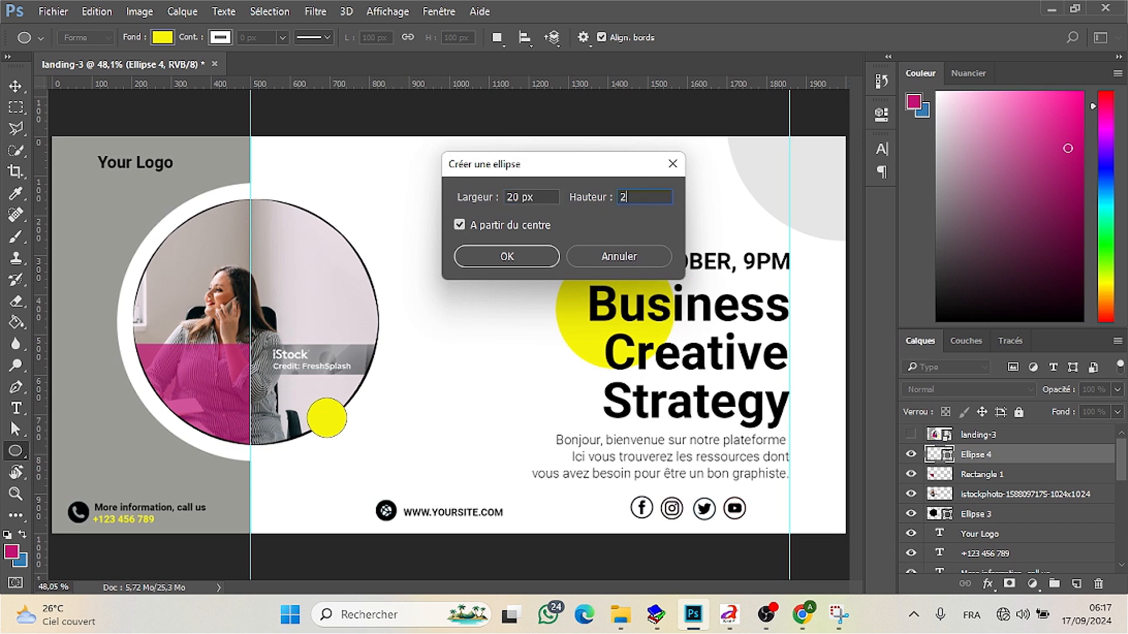
pyautogui.press('Return')
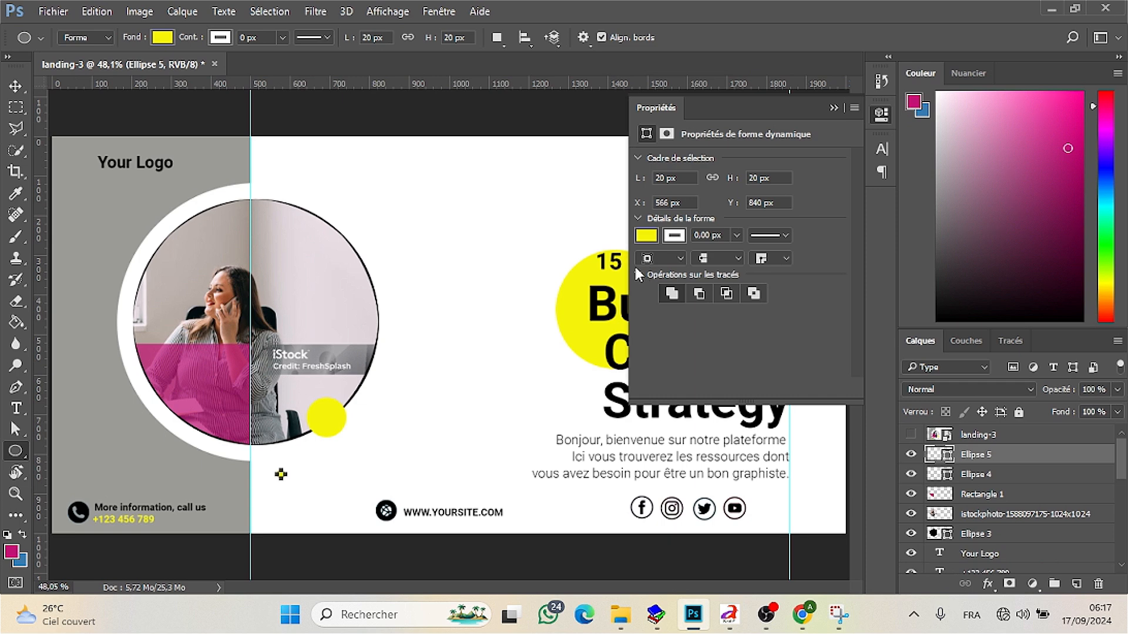
# Fill the small 20 px dot with the recently used gray and collapse its shape properties
pyautogui.click(646, 236)
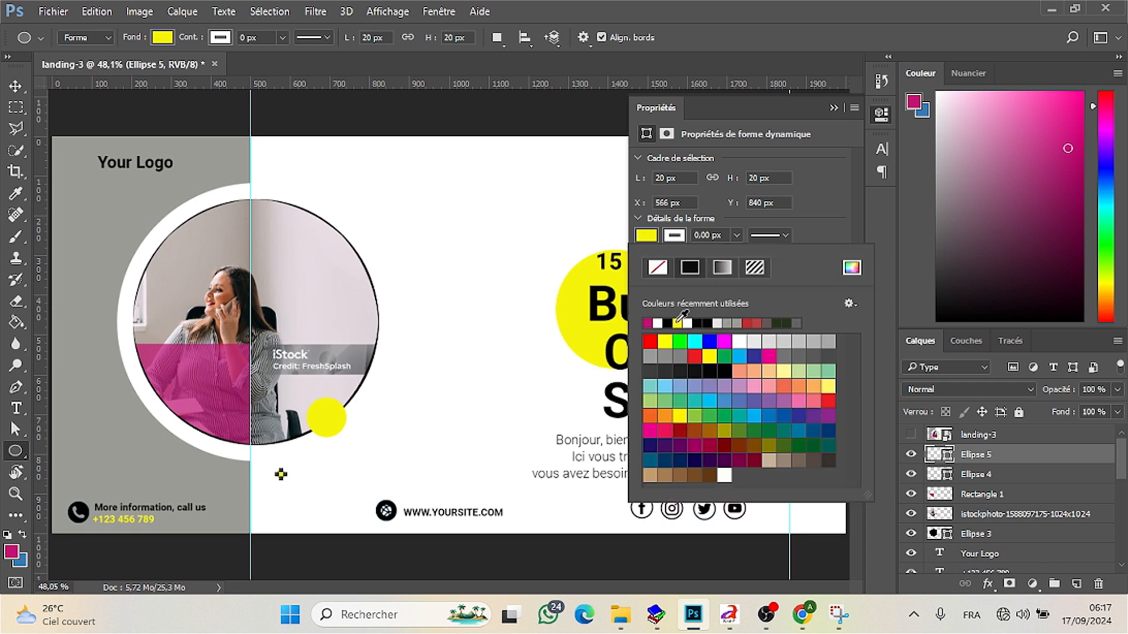
pyautogui.click(727, 323)
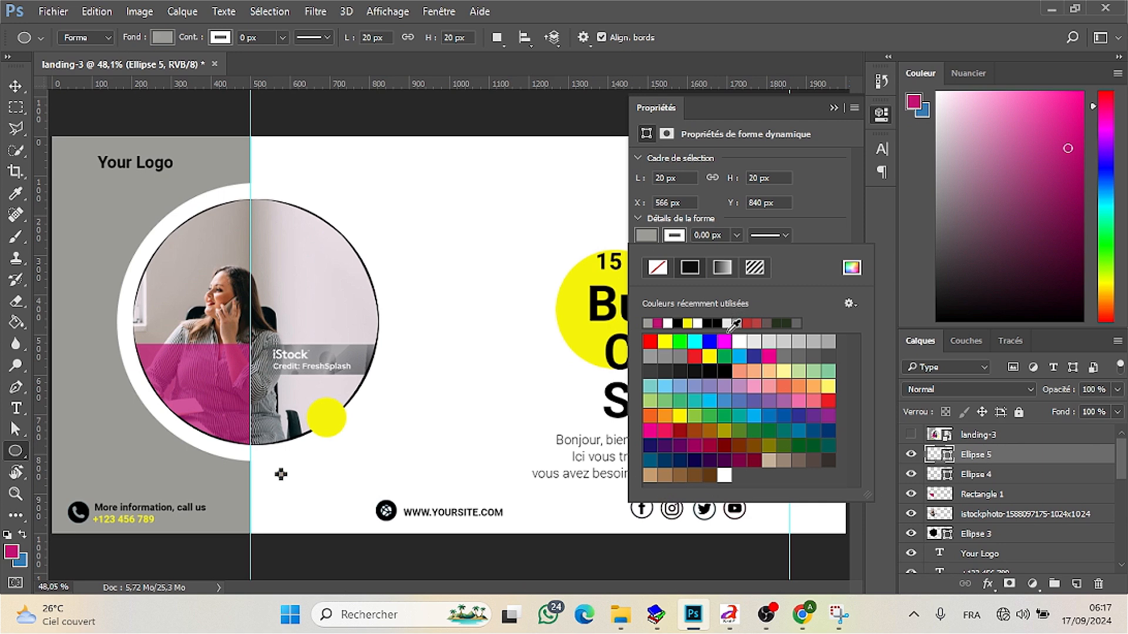
pyautogui.click(834, 108)
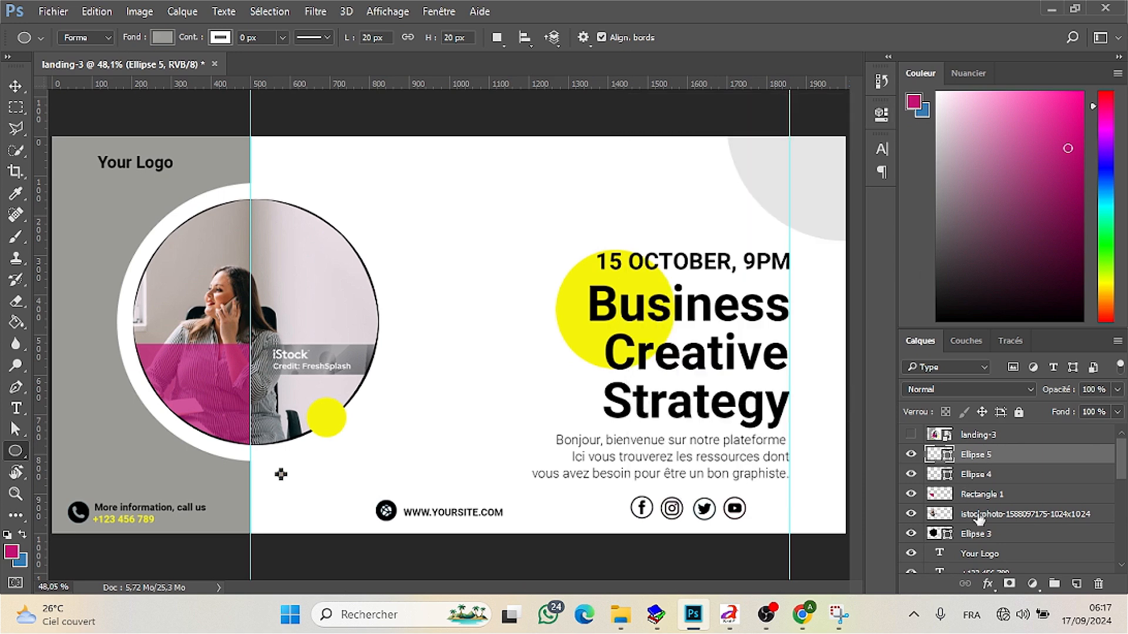
# Duplicate the Ellipse 5 dot layer and place the copy beside the original on the same row
pyautogui.click(984, 475)
pyautogui.click(985, 474)
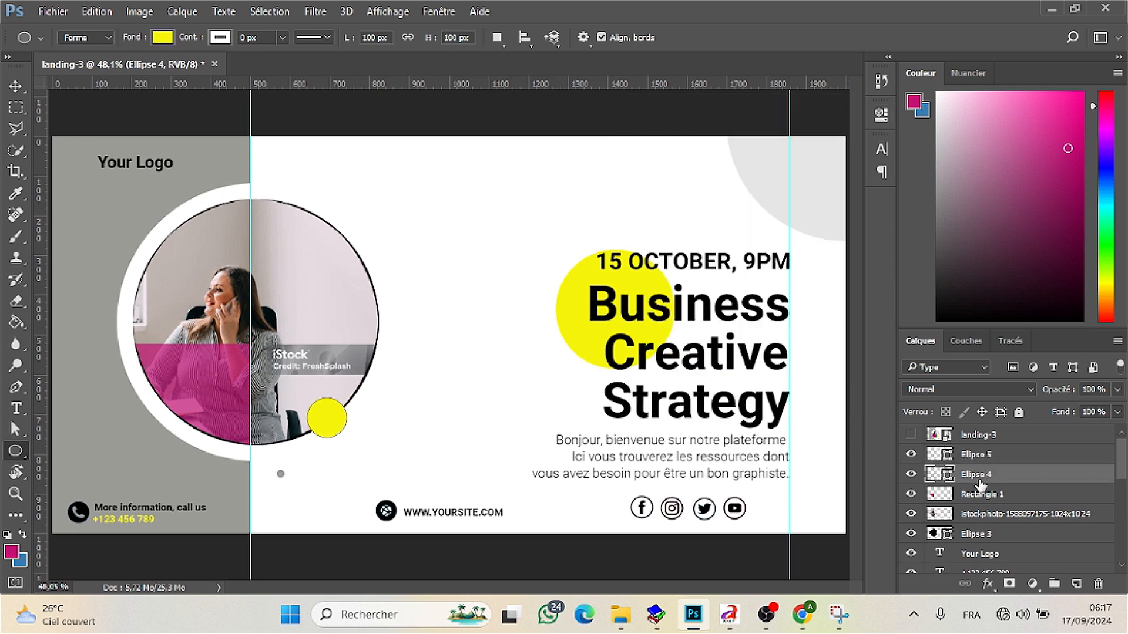
pyautogui.click(982, 455)
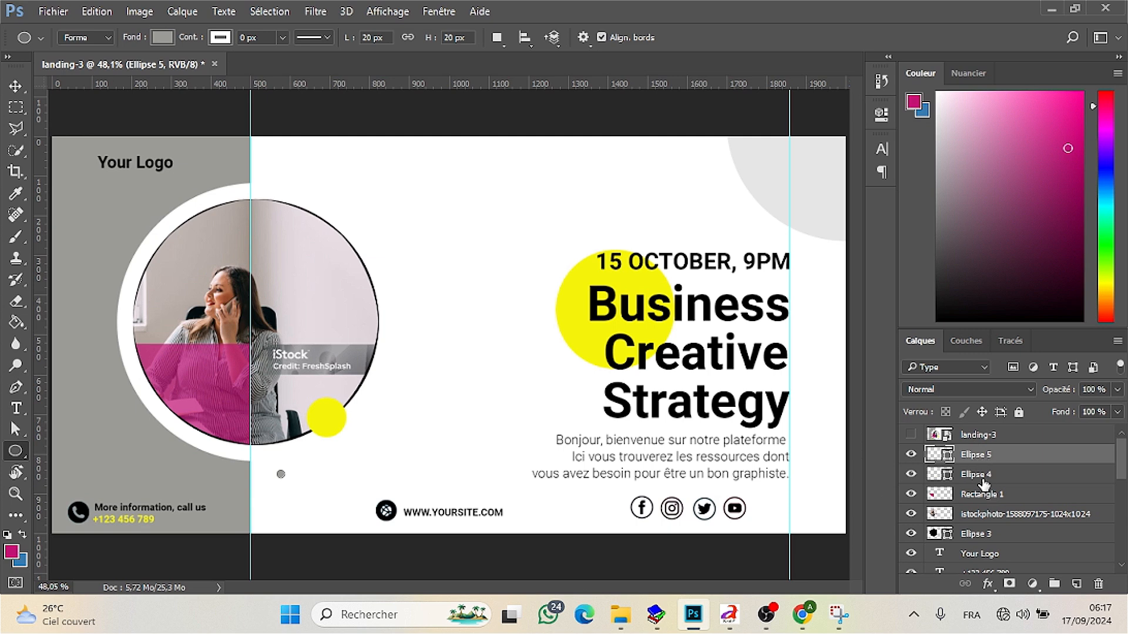
pyautogui.hotkey('ctrl', 'j')
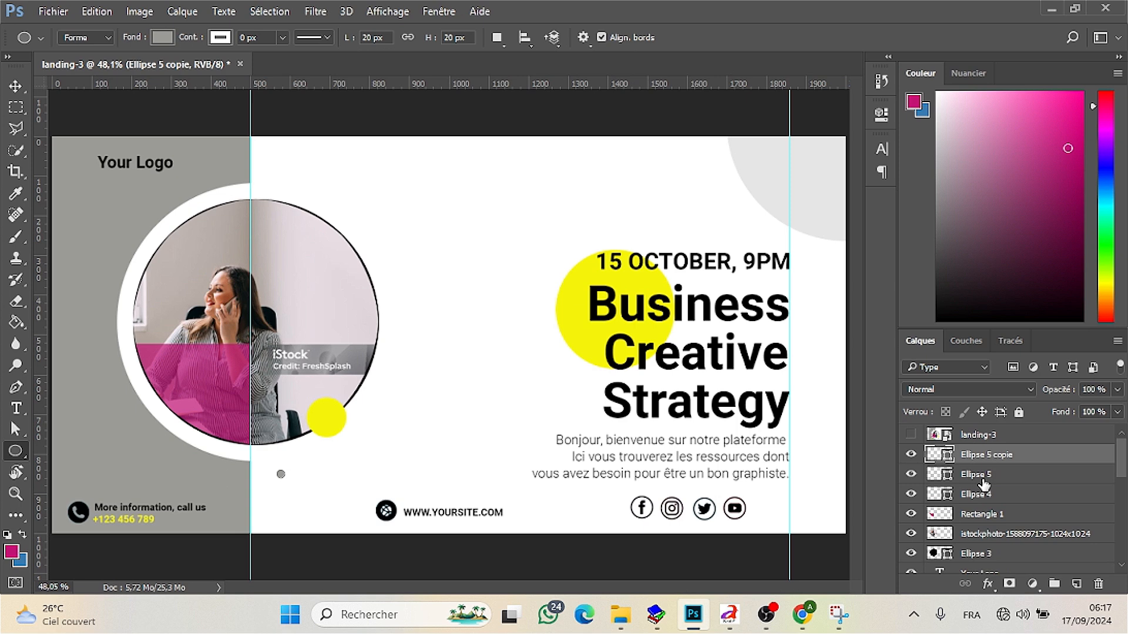
pyautogui.click(22, 87)
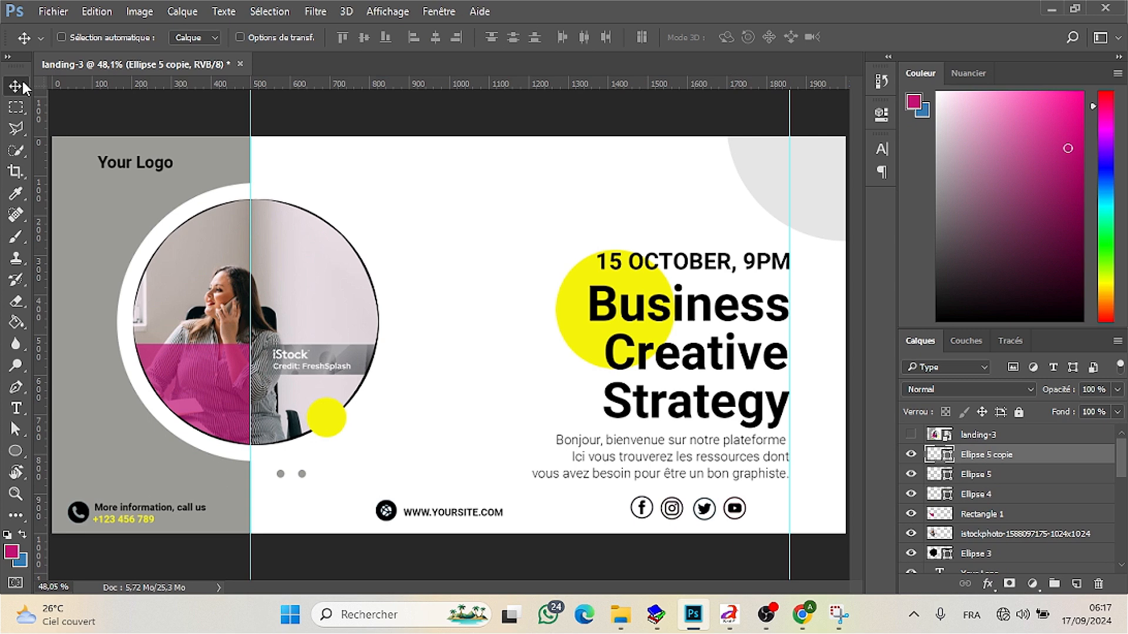
# Duplicate both gray dots together and shift the copied pair down as a second row
pyautogui.click(970, 475)
pyautogui.click(963, 459)
pyautogui.keyDown('shift'); pyautogui.click(961, 477); pyautogui.keyUp('shift')
pyautogui.press('ctrl')
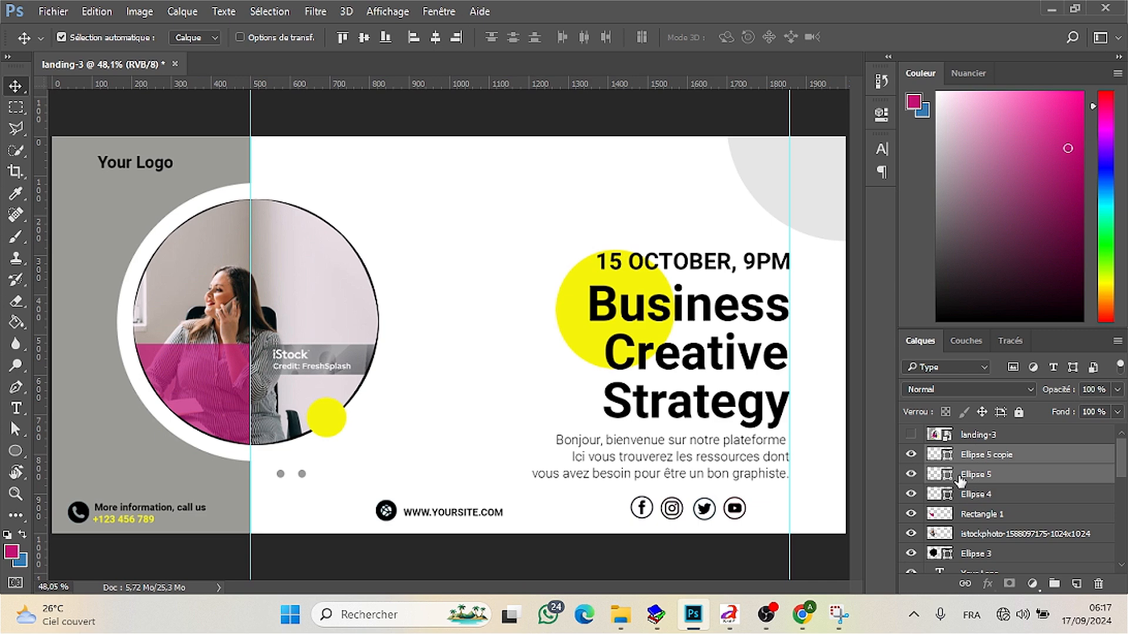
pyautogui.hotkey('ctrl', 'j')
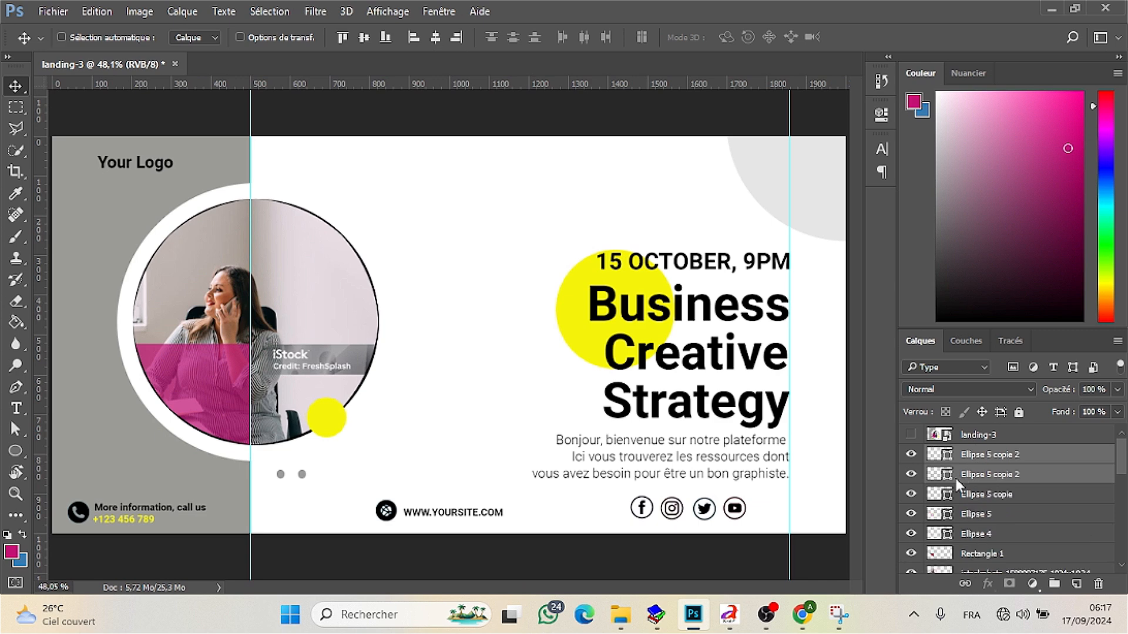
pyautogui.hotkey('shift', 'Down')
pyautogui.hotkey('shift', 'Down')
# Move the newly duplicated pair of gray dots down to form a third row at equal spacing
pyautogui.hotkey('ctrl', 'j')
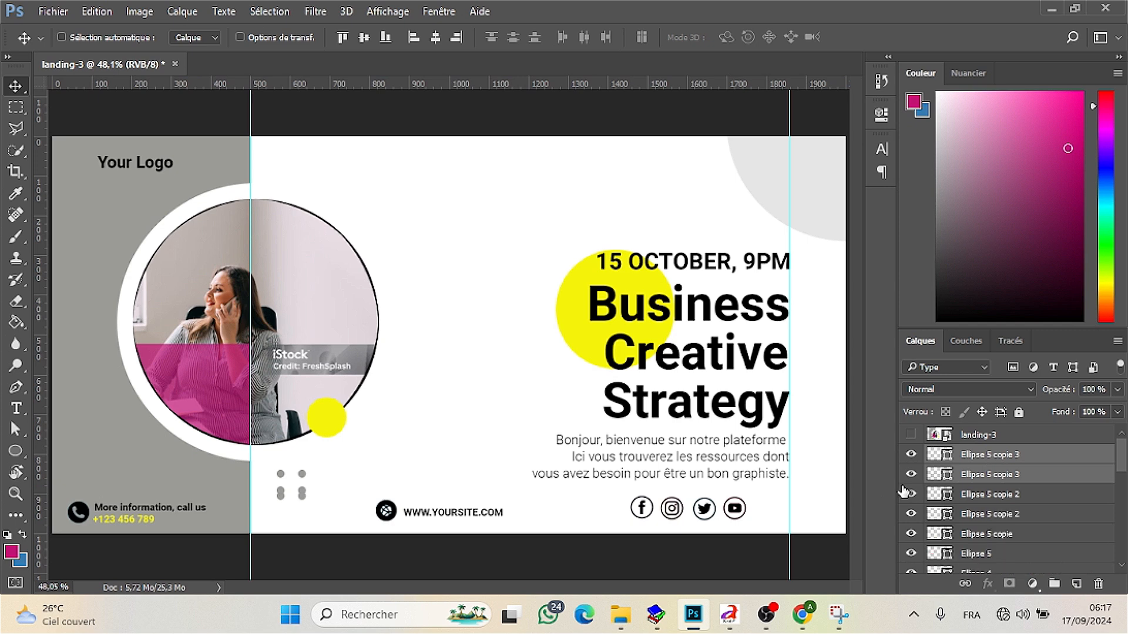
pyautogui.hotkey('shift', 'Down')
pyautogui.hotkey('shift', 'Down')
pyautogui.hotkey('shift', 'Down')
pyautogui.hotkey('shift', 'Down')
# Duplicate the dot pair again, nudge the copy down below the third row, and undo the last nudge
pyautogui.hotkey('ctrl', 'j')
pyautogui.click(903, 491)
pyautogui.hotkey('shift', 'Down')
pyautogui.hotkey('shift', 'Down')
pyautogui.hotkey('shift', 'Down')
pyautogui.hotkey('shift', 'Down')
pyautogui.press('Down')
pyautogui.press('Down')
pyautogui.press('Down')
pyautogui.press('Down')
pyautogui.hotkey('ctrl', 'z')
# Toggle the topmost dot layers to check them, and shift the selected pair down to complete the fourth row
pyautogui.click(918, 455)
pyautogui.click(917, 455)
pyautogui.click(911, 475)
pyautogui.click(911, 495)
pyautogui.hotkey('shift', 'Down')
pyautogui.hotkey('shift', 'Down')
pyautogui.hotkey('shift', 'Down')
pyautogui.hotkey('shift', 'Down')
pyautogui.hotkey('shift', 'Down')
pyautogui.hotkey('shift', 'Down')
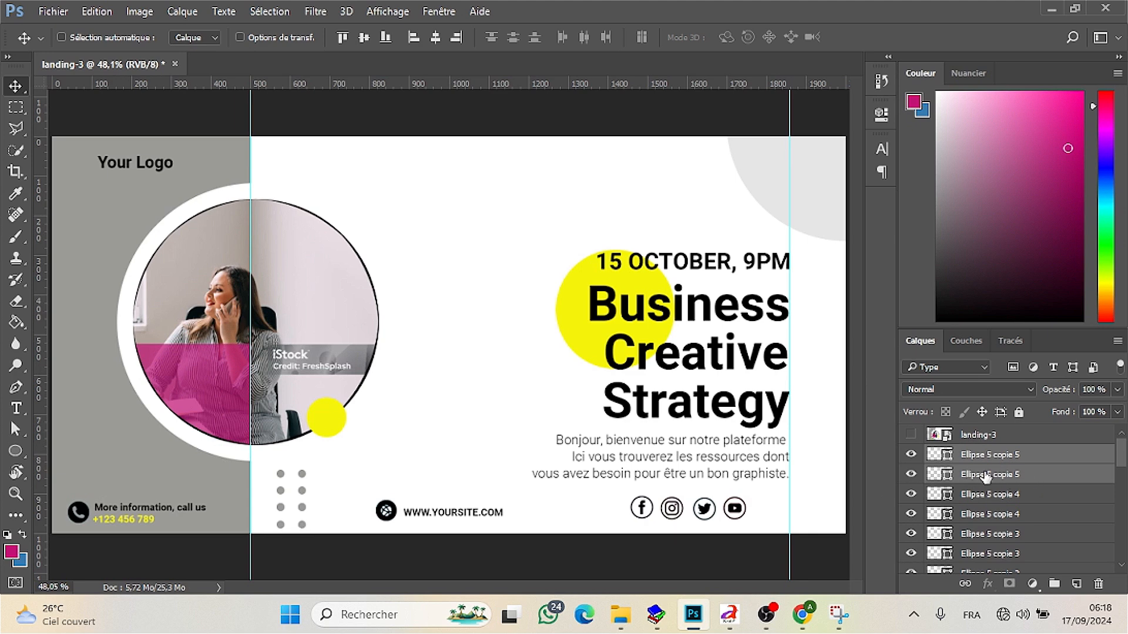
# Group all the gray dot layers, from Ellipse 5 copie 5 through Ellipse 5
pyautogui.click(984, 457)
pyautogui.scroll(-3, 989, 517)
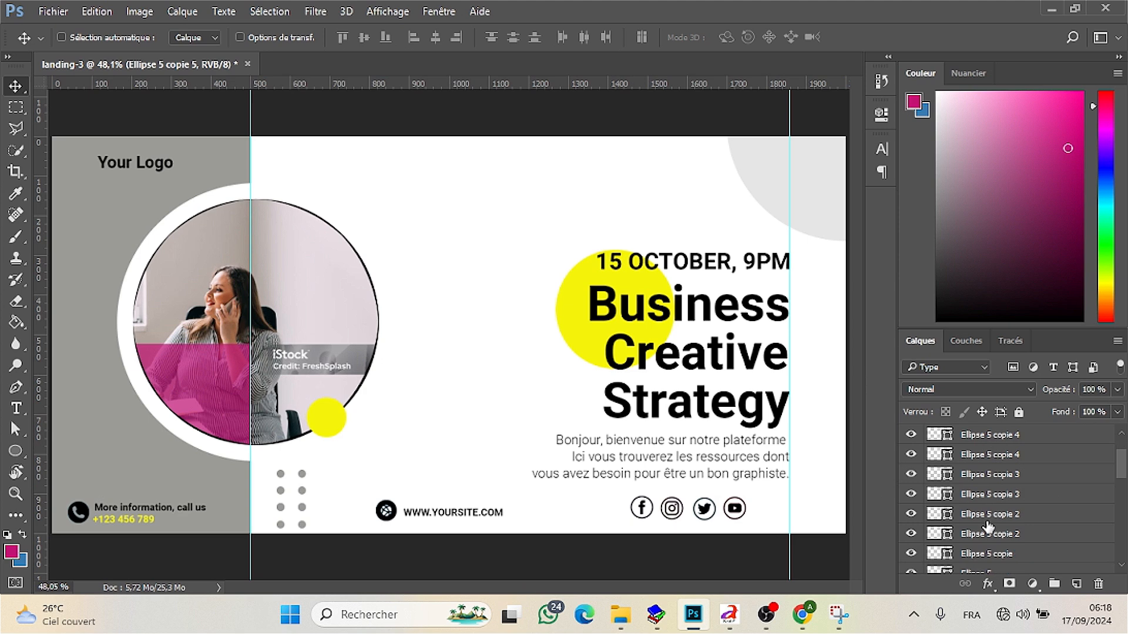
pyautogui.scroll(-1, 976, 549)
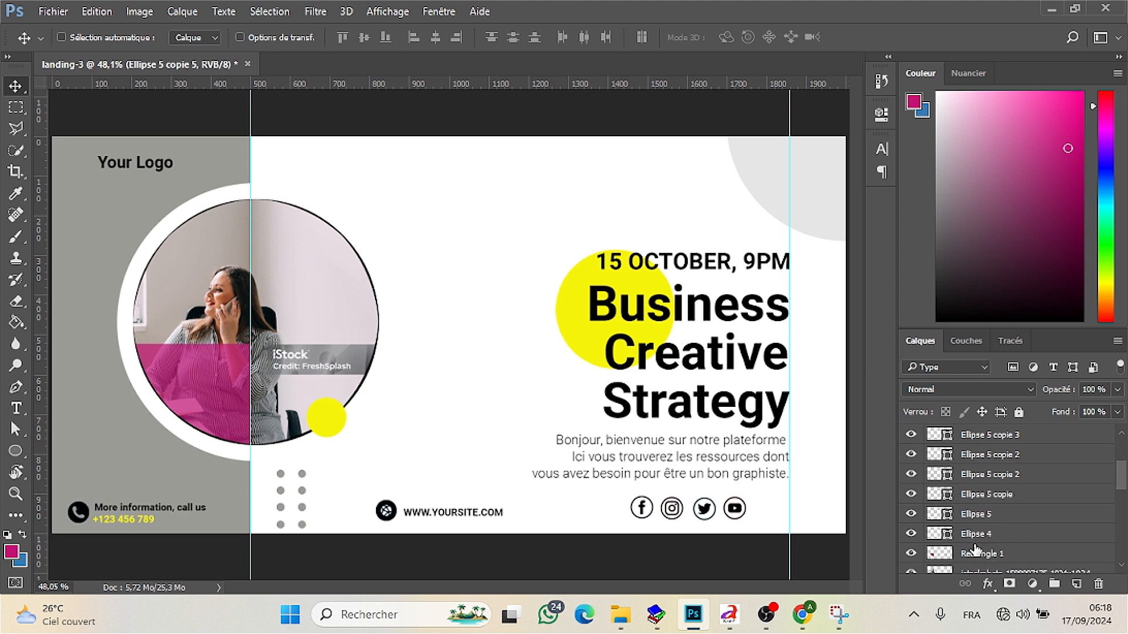
pyautogui.click(911, 534)
pyautogui.click(911, 534)
pyautogui.click(911, 514)
pyautogui.keyDown('shift'); pyautogui.click(993, 516); pyautogui.keyUp('shift')
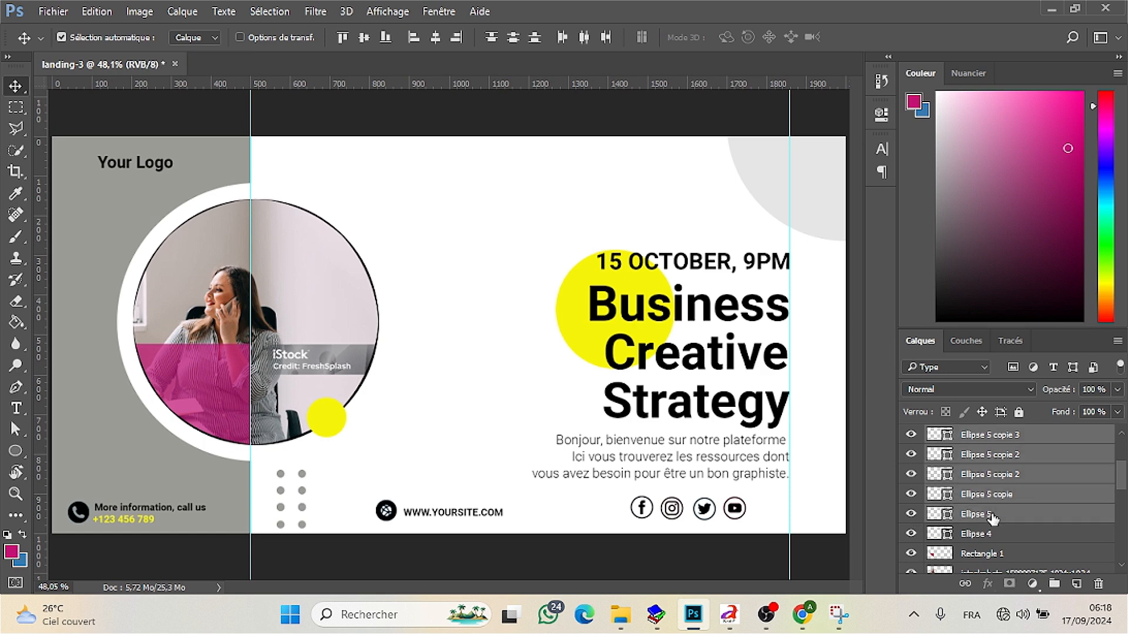
pyautogui.hotkey('ctrl', 'g')
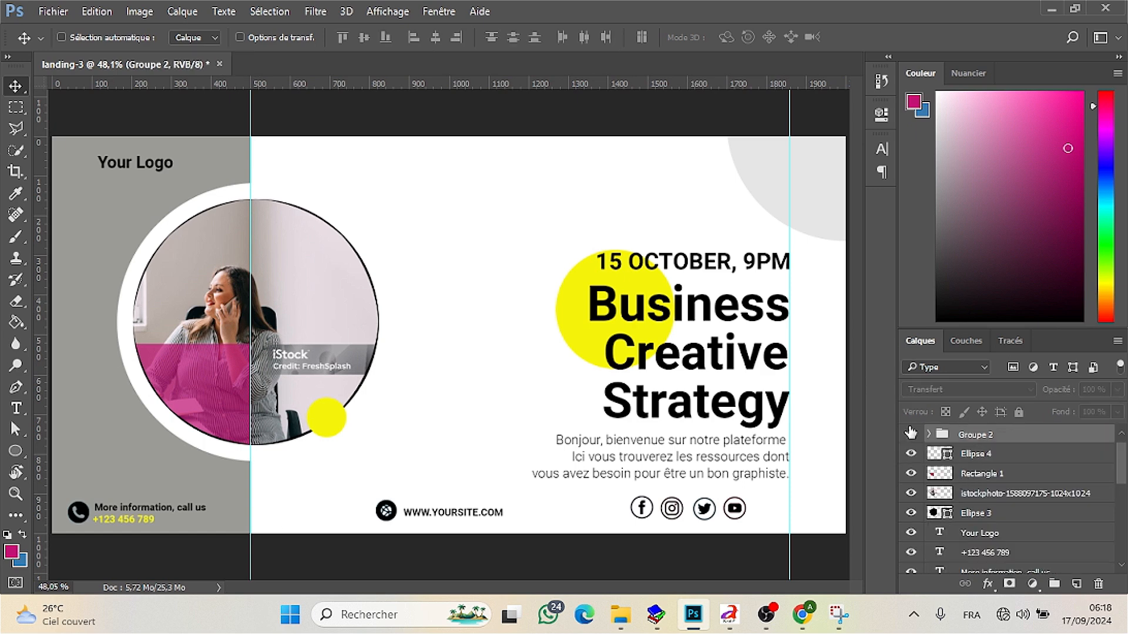
# Show the dot group, expand it, and check individual dots by toggling their visibility, ending with Ellipse 5 selected
pyautogui.click(910, 433)
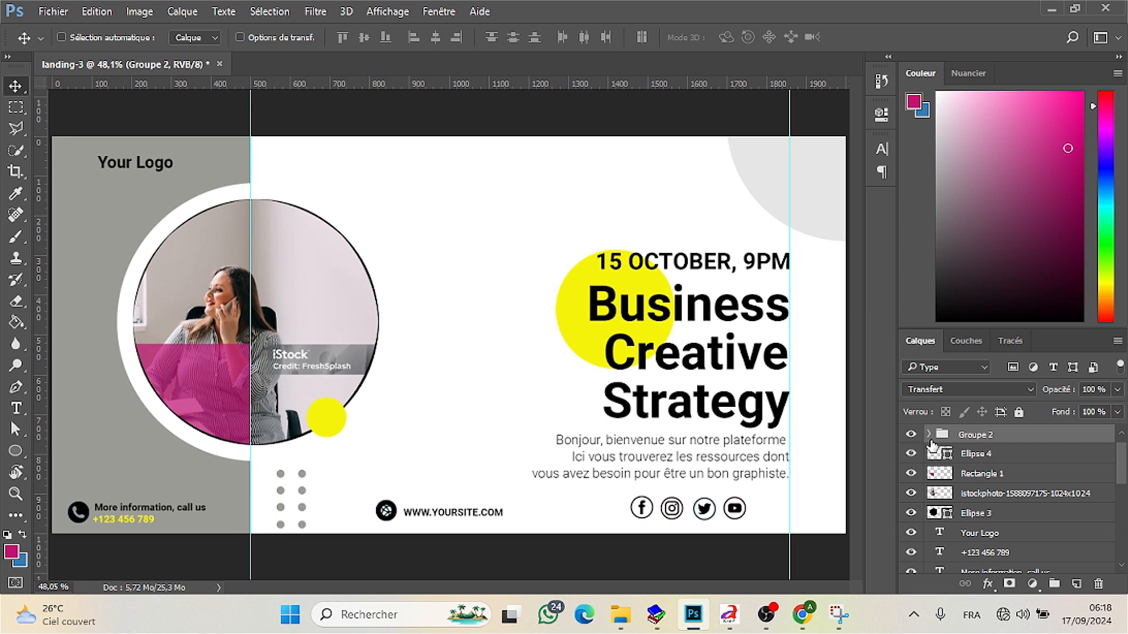
pyautogui.click(929, 435)
pyautogui.click(911, 454)
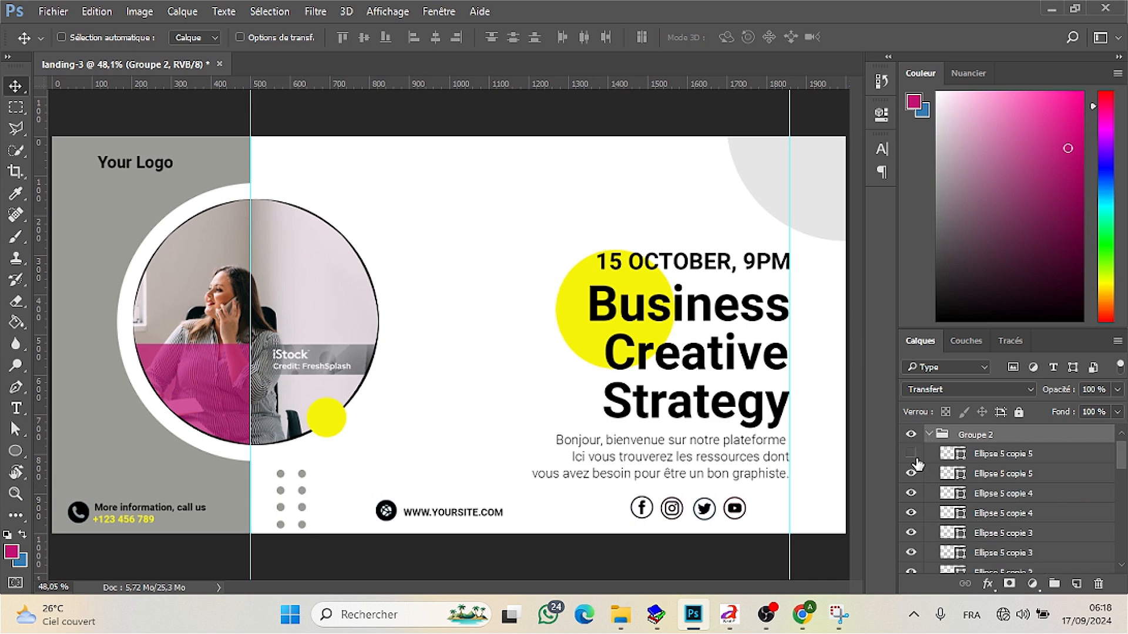
pyautogui.click(910, 454)
pyautogui.scroll(-2, 912, 531)
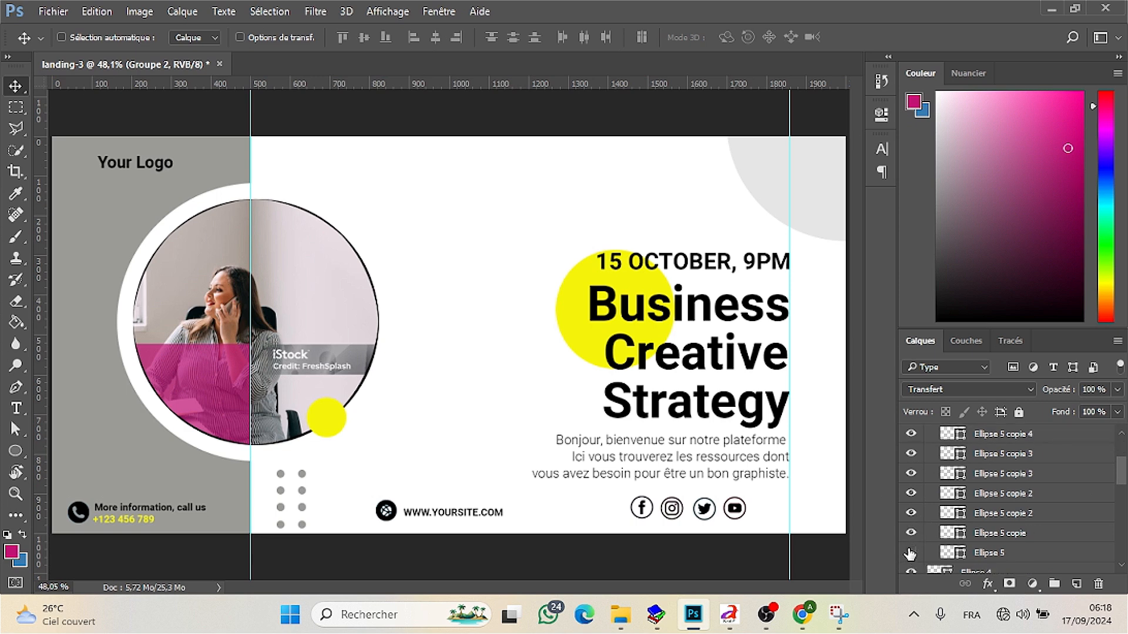
pyautogui.click(911, 513)
pyautogui.click(977, 553)
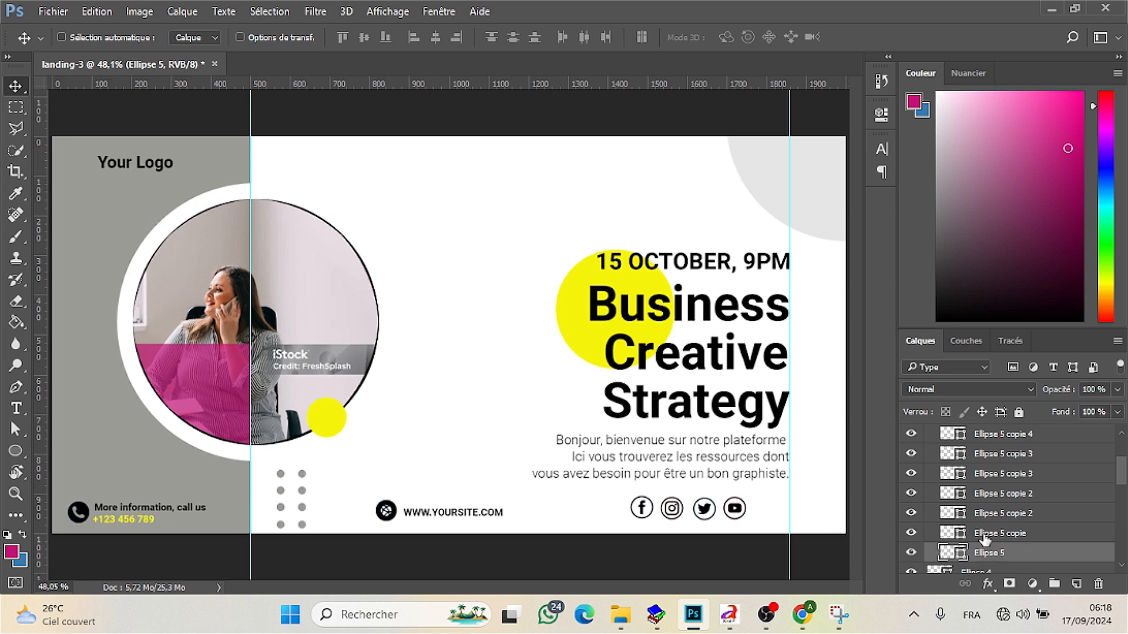
# Duplicate the selected dots of the grid's left column and shift the copies left to form a third column
pyautogui.keyDown('shift'); pyautogui.click(997, 513); pyautogui.keyUp('shift')
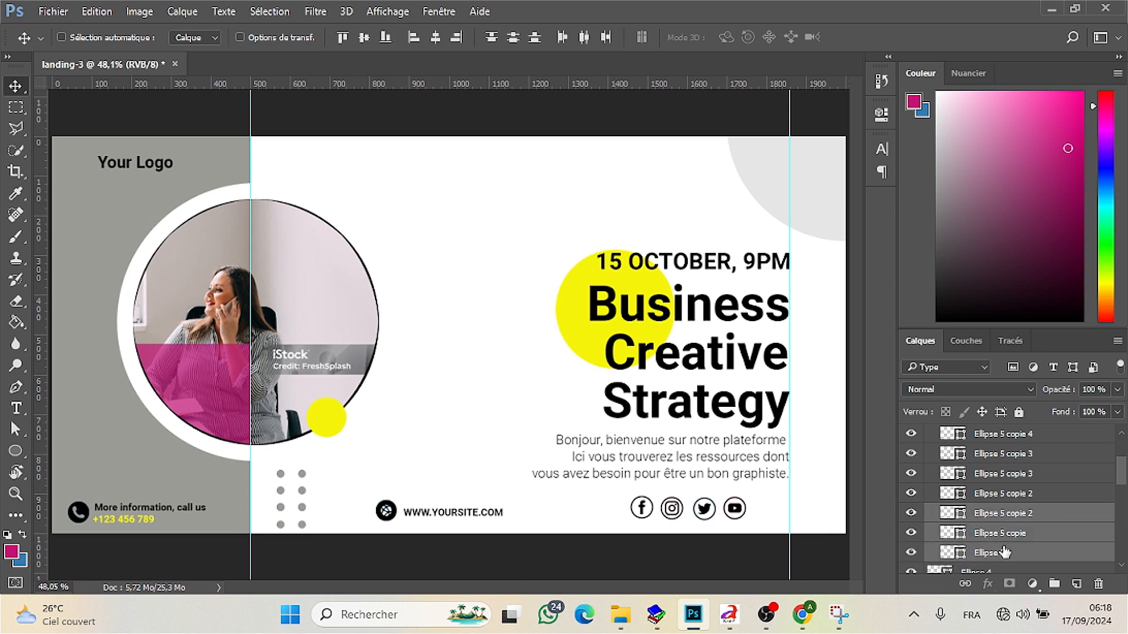
pyautogui.click(1003, 549)
pyautogui.keyDown('ctrl'); pyautogui.click(1001, 514); pyautogui.keyUp('ctrl')
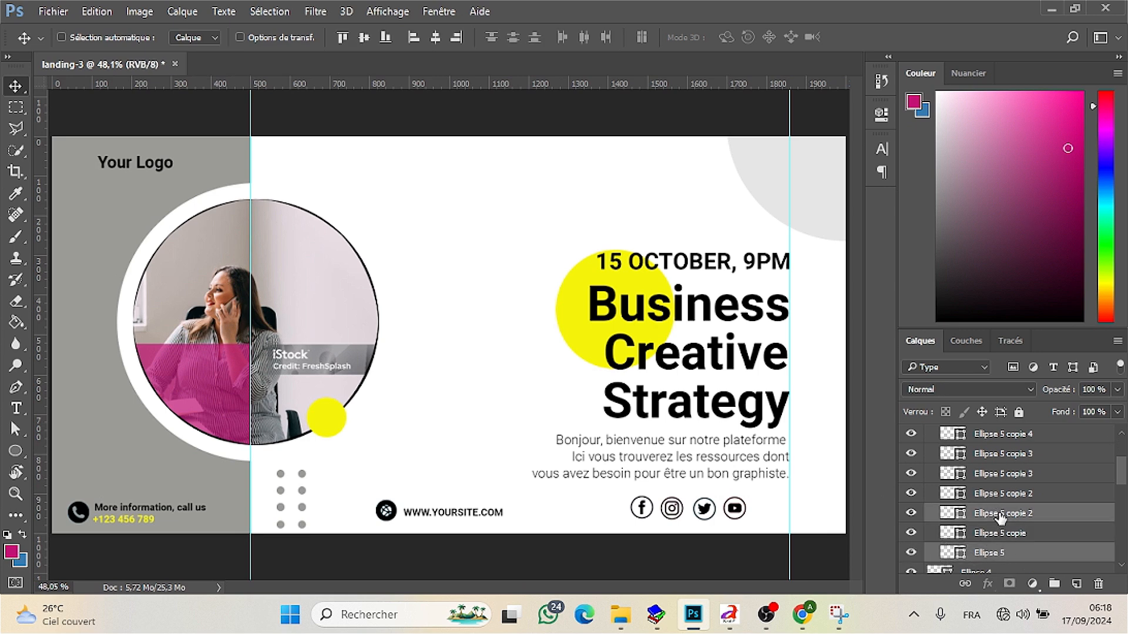
pyautogui.keyDown('ctrl'); pyautogui.click(989, 476); pyautogui.keyUp('ctrl')
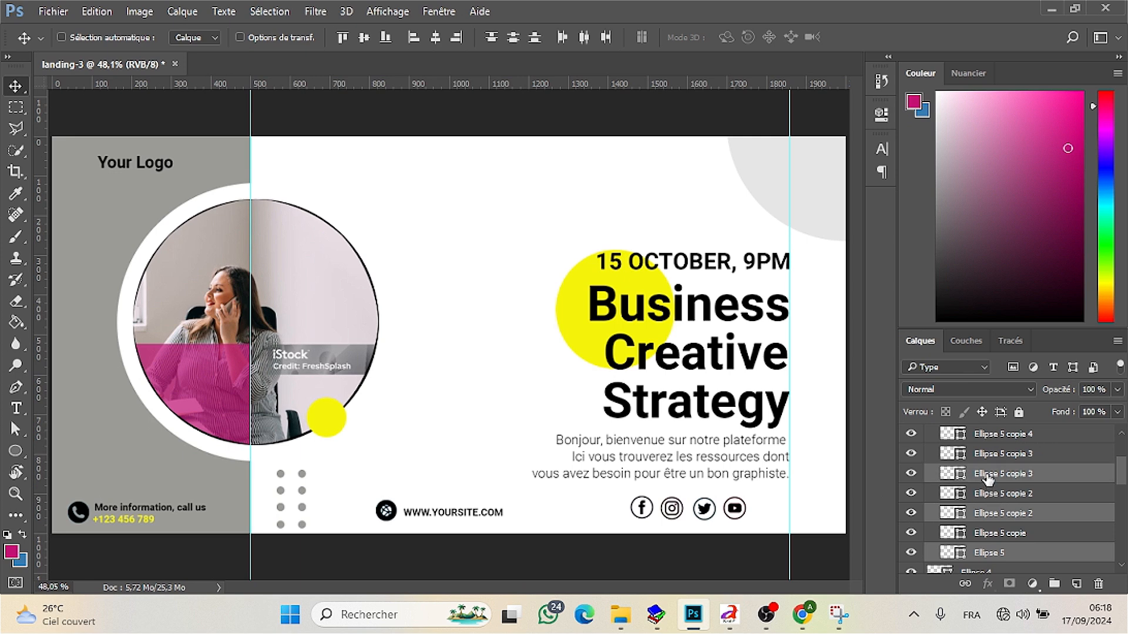
pyautogui.keyDown('ctrl'); pyautogui.click(978, 436); pyautogui.keyUp('ctrl')
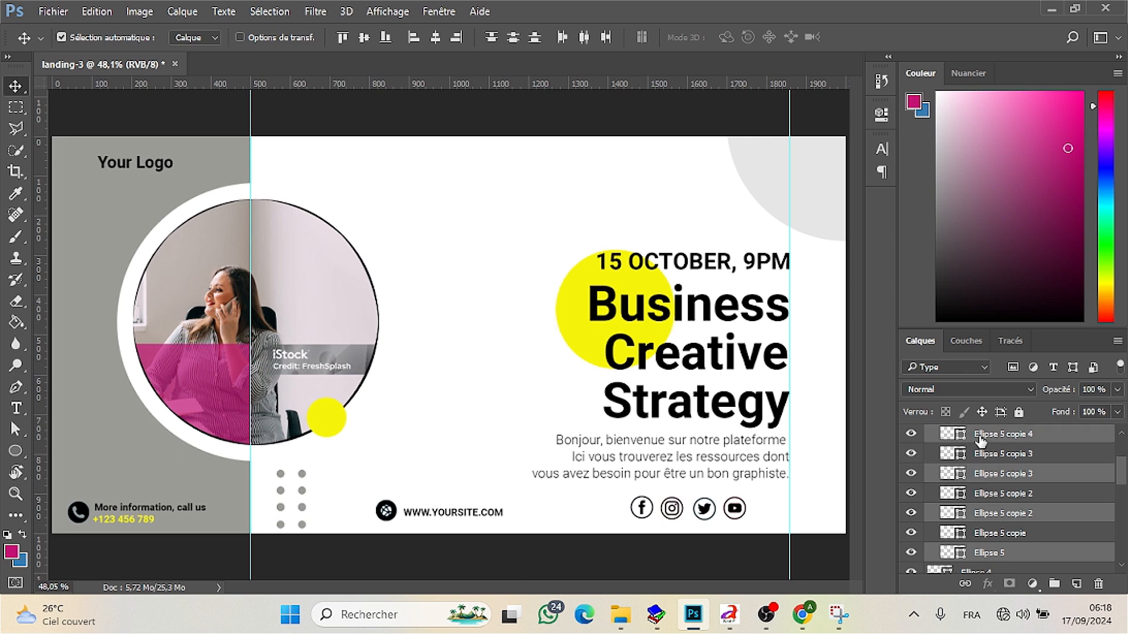
pyautogui.hotkey('ctrl', 'j')
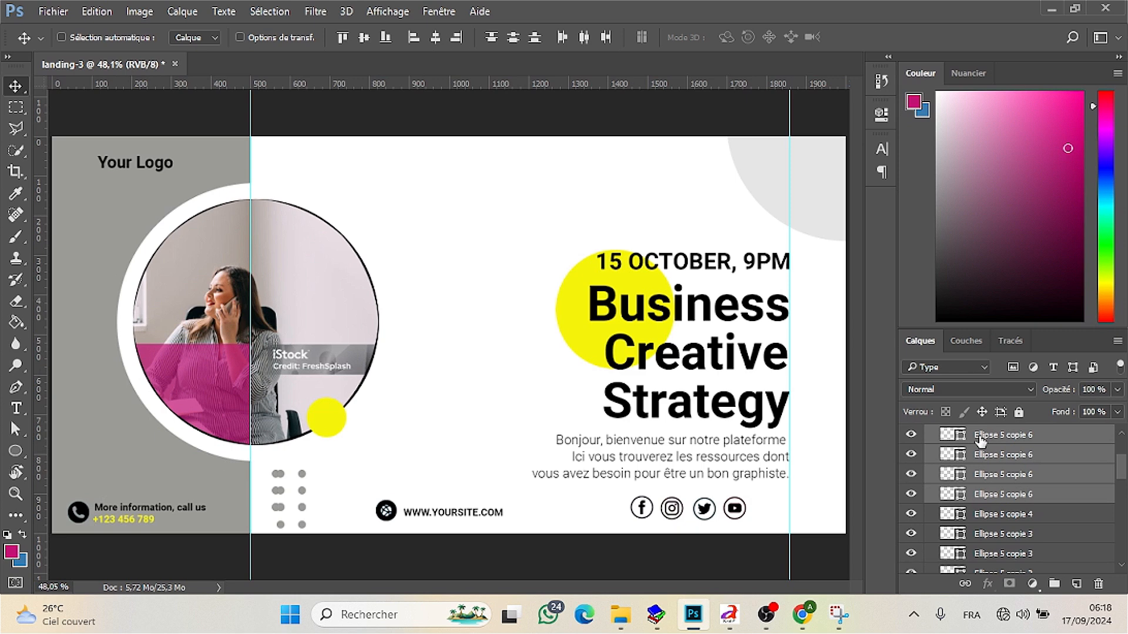
pyautogui.hotkey('shift', 'Left')
pyautogui.hotkey('shift', 'Left')
pyautogui.hotkey('shift', 'Left')
pyautogui.hotkey('shift', 'Left')
pyautogui.hotkey('shift', 'Left')
# Briefly compare with the landing-3 reference, and delete all the dot layers inside Groupe 2
pyautogui.scroll(3, 991, 470)
pyautogui.click(911, 435)
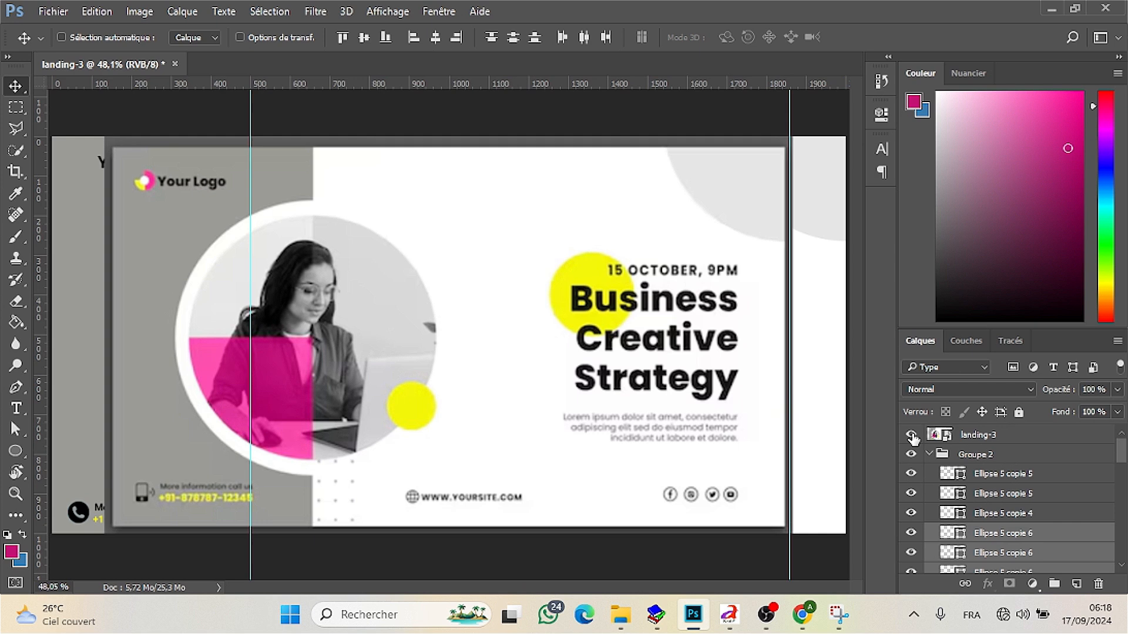
pyautogui.click(911, 436)
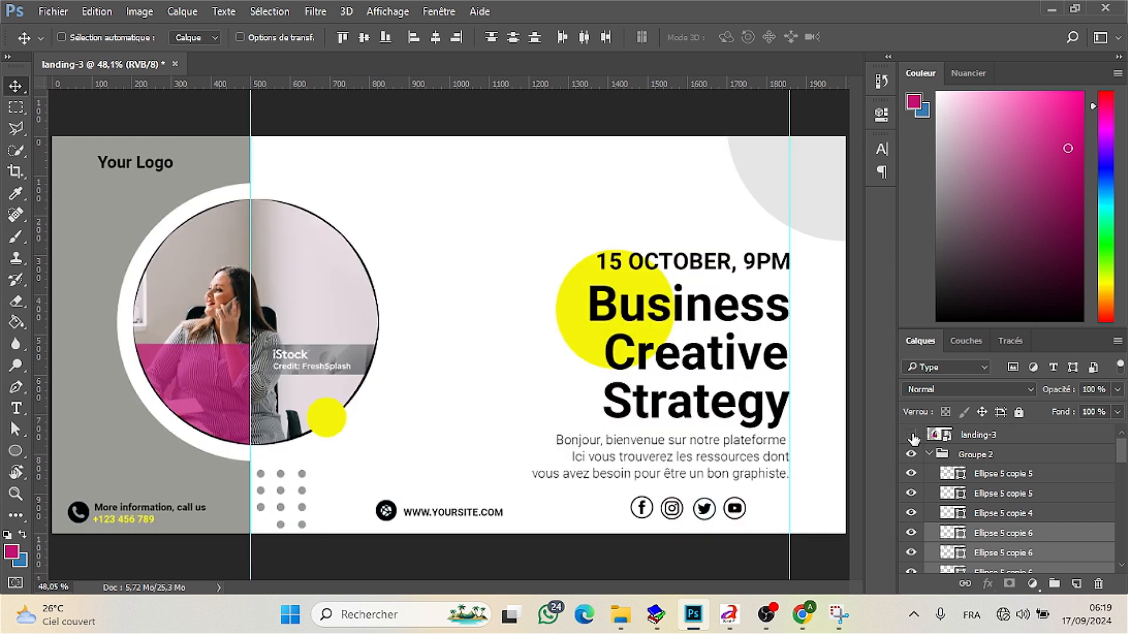
pyautogui.scroll(-1, 1015, 524)
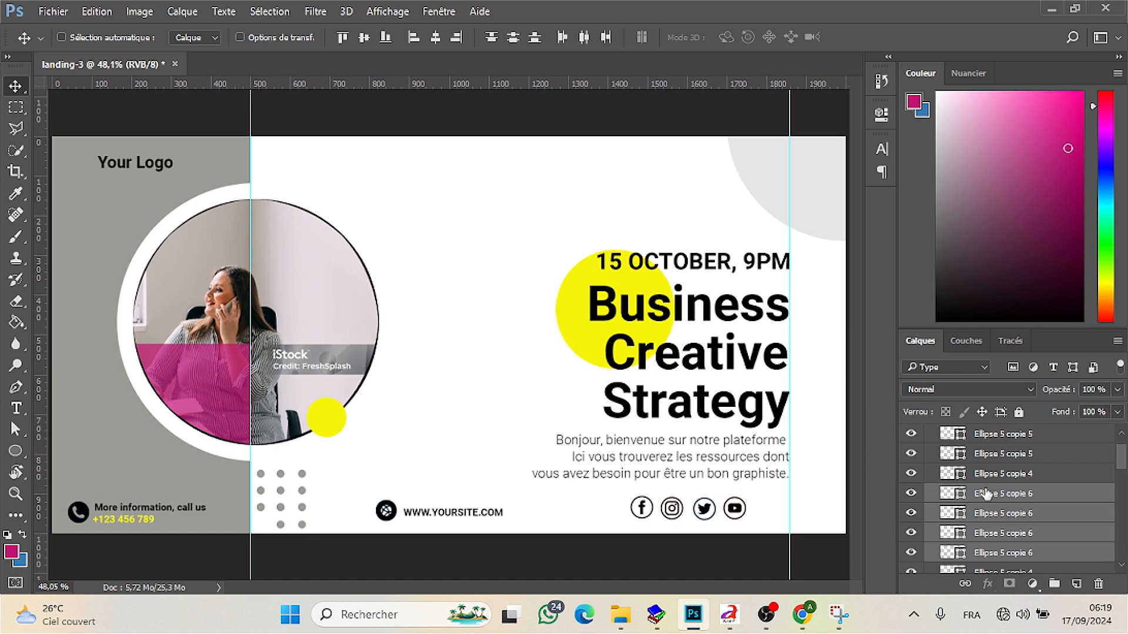
pyautogui.scroll(1, 987, 493)
pyautogui.click(979, 479)
pyautogui.scroll(-3, 981, 487)
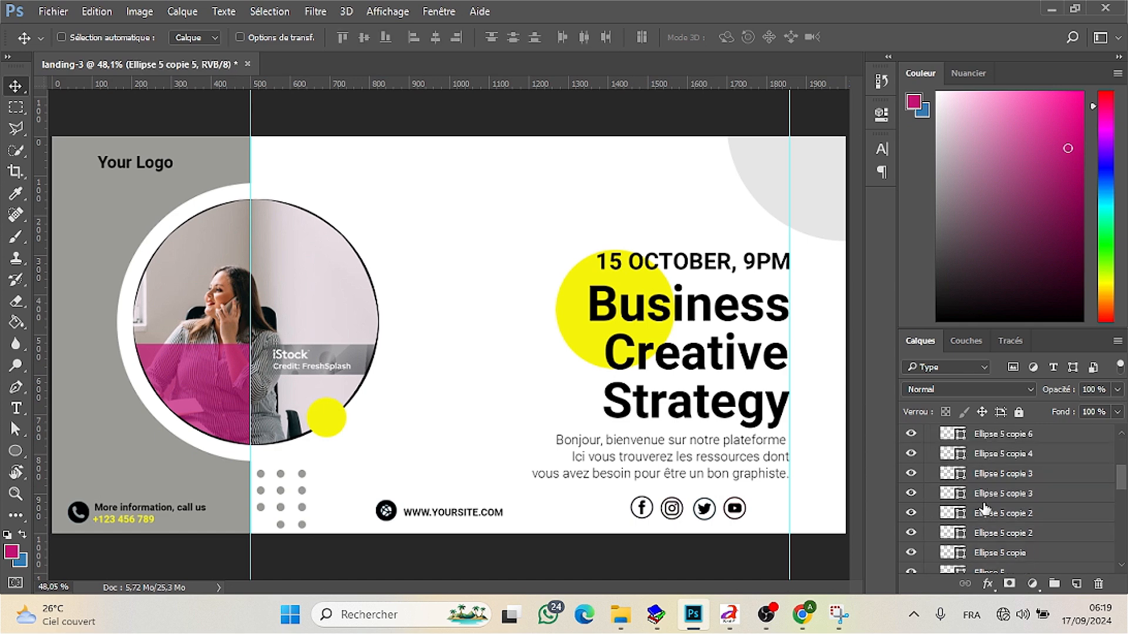
pyautogui.keyDown('shift'); pyautogui.click(989, 539); pyautogui.keyUp('shift')
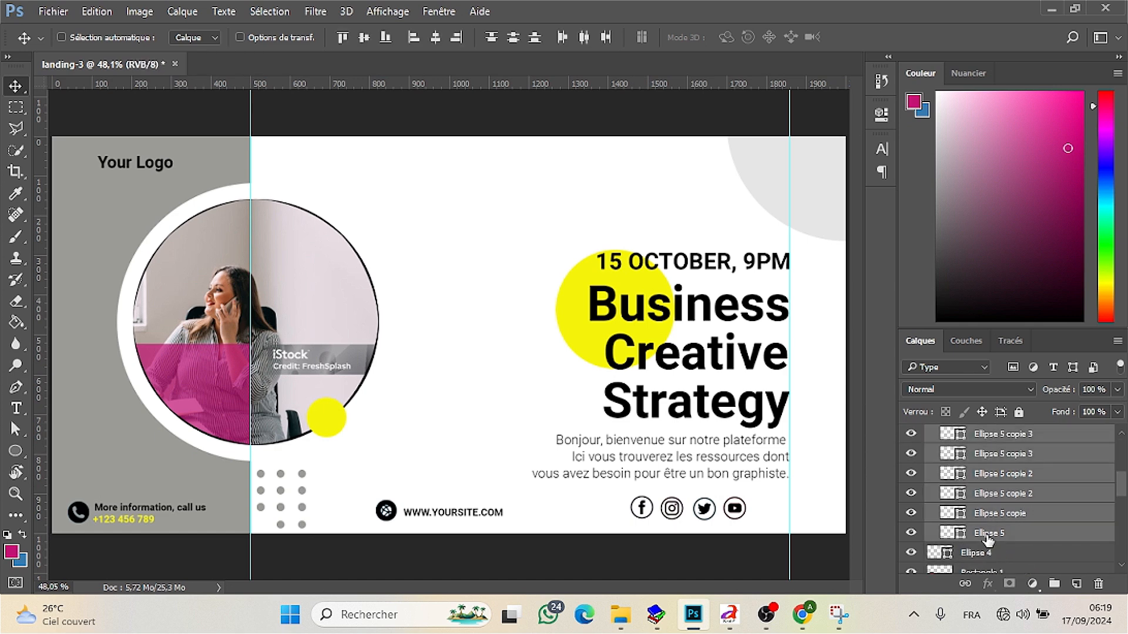
pyautogui.hotkey('ctrl', 'g')
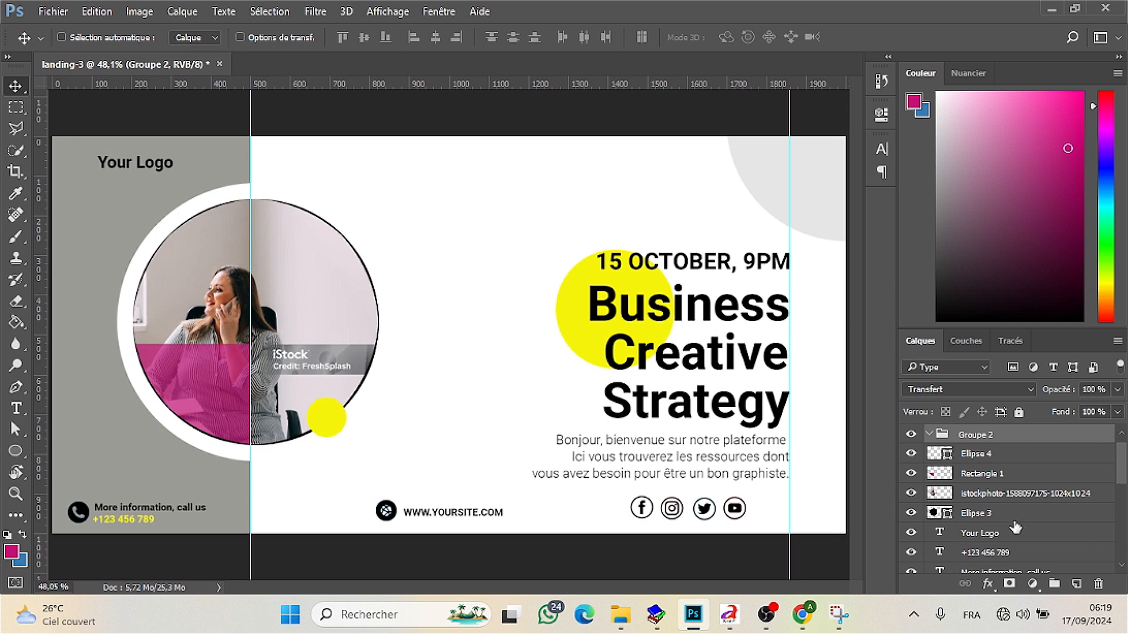
# Add a new layer inside Groupe 2 and create a 10 x 10 px ellipse just beneath the photo circle
pyautogui.click(1076, 584)
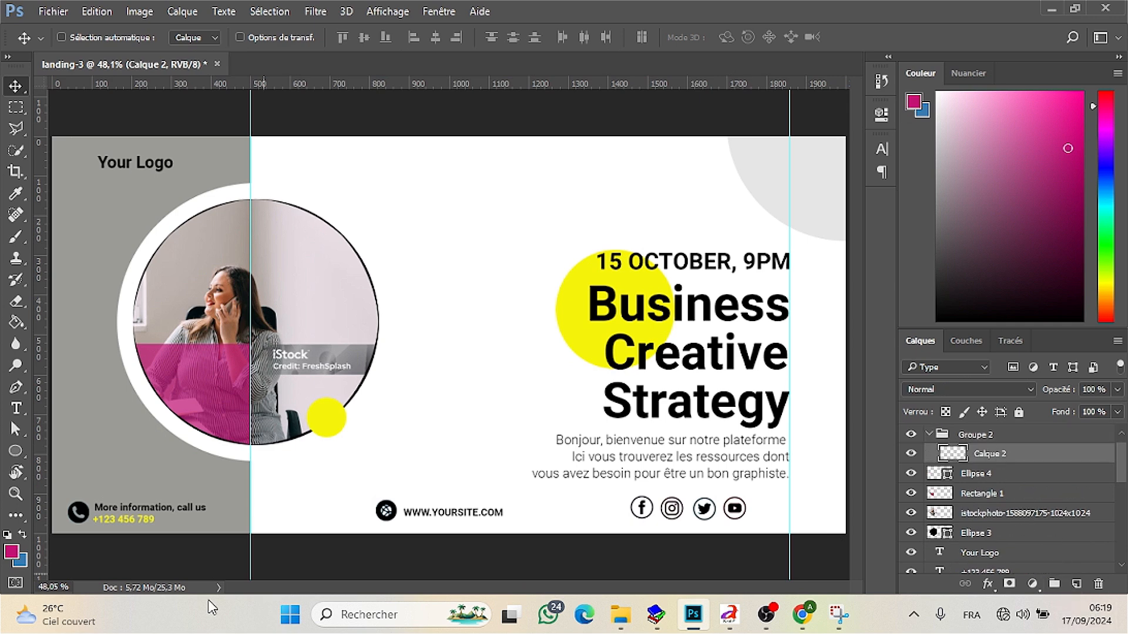
pyautogui.click(16, 450)
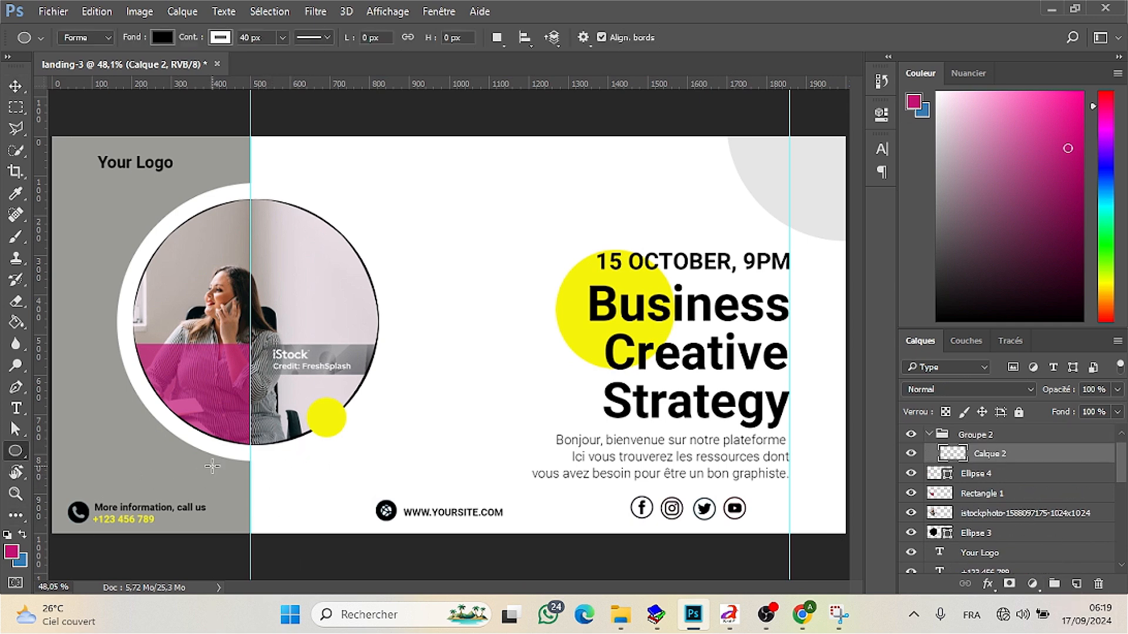
pyautogui.click(271, 471)
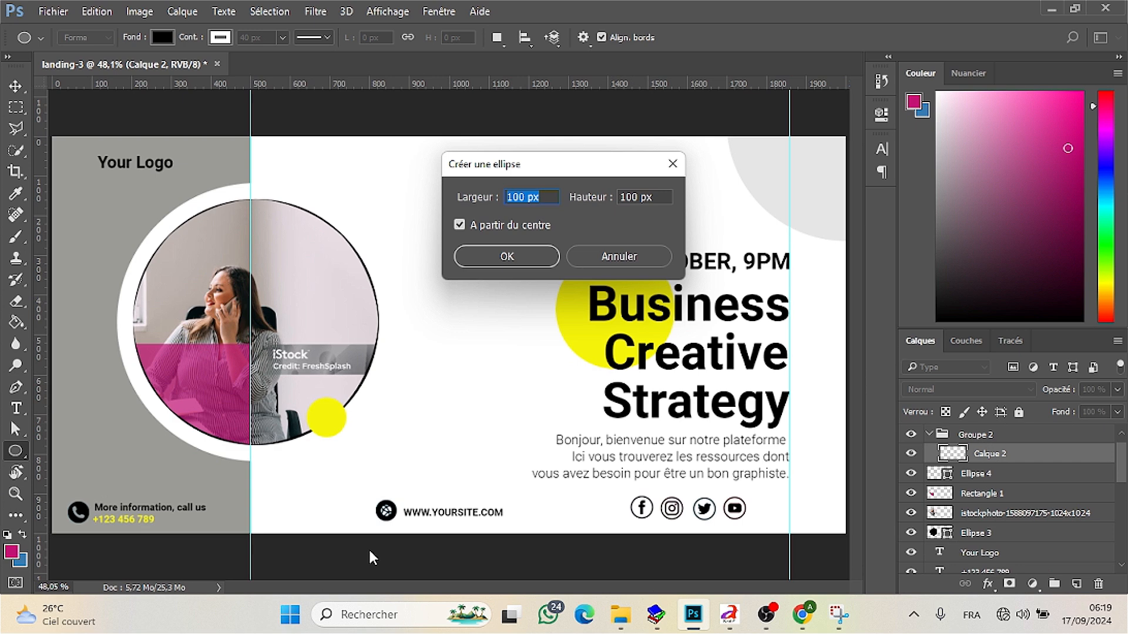
pyautogui.write('140')
pyautogui.press('Tab')
pyautogui.write('140')
pyautogui.press('Return')
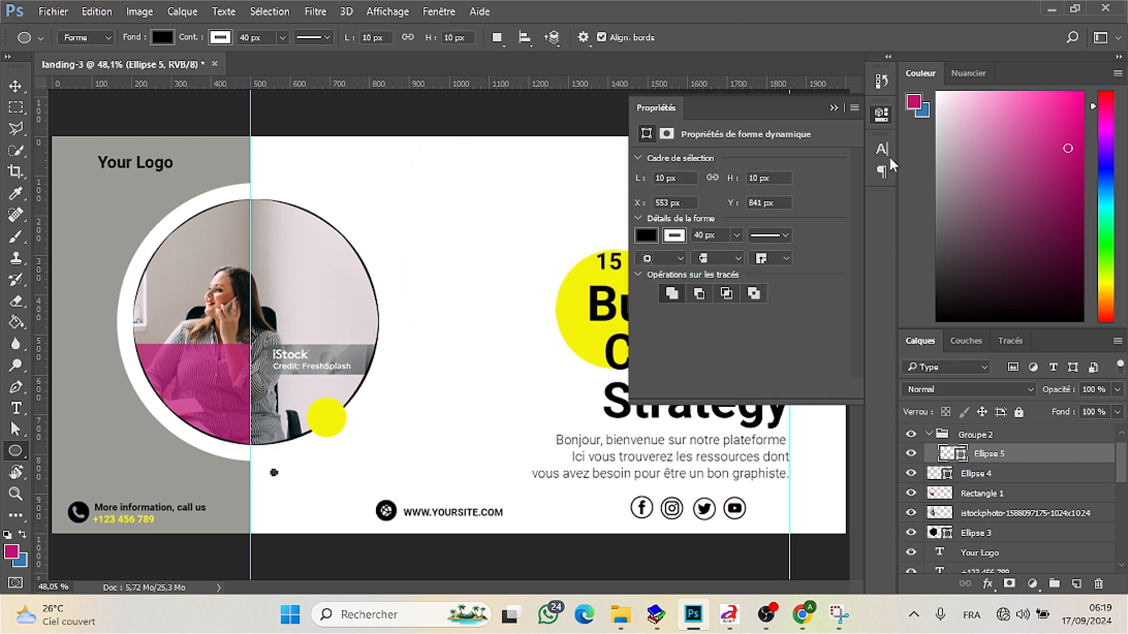
# Set the small ellipse's stroke width to 0 px and fill it with the recently used gray
pyautogui.click(736, 235)
pyautogui.moveTo(735, 259); pyautogui.dragTo(658, 260)
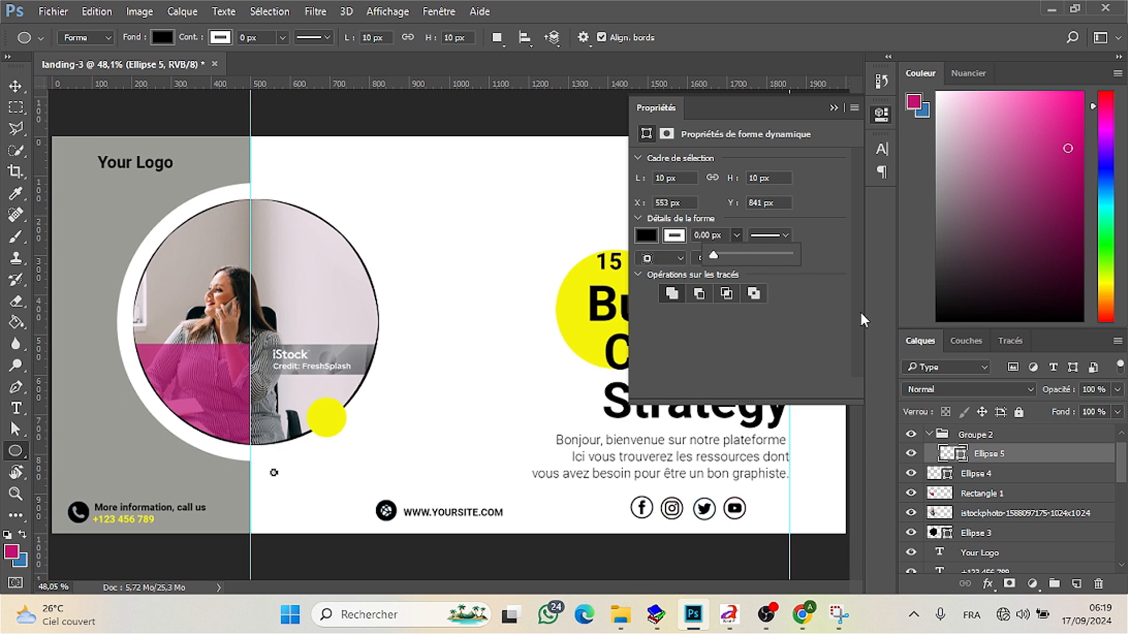
pyautogui.click(644, 237)
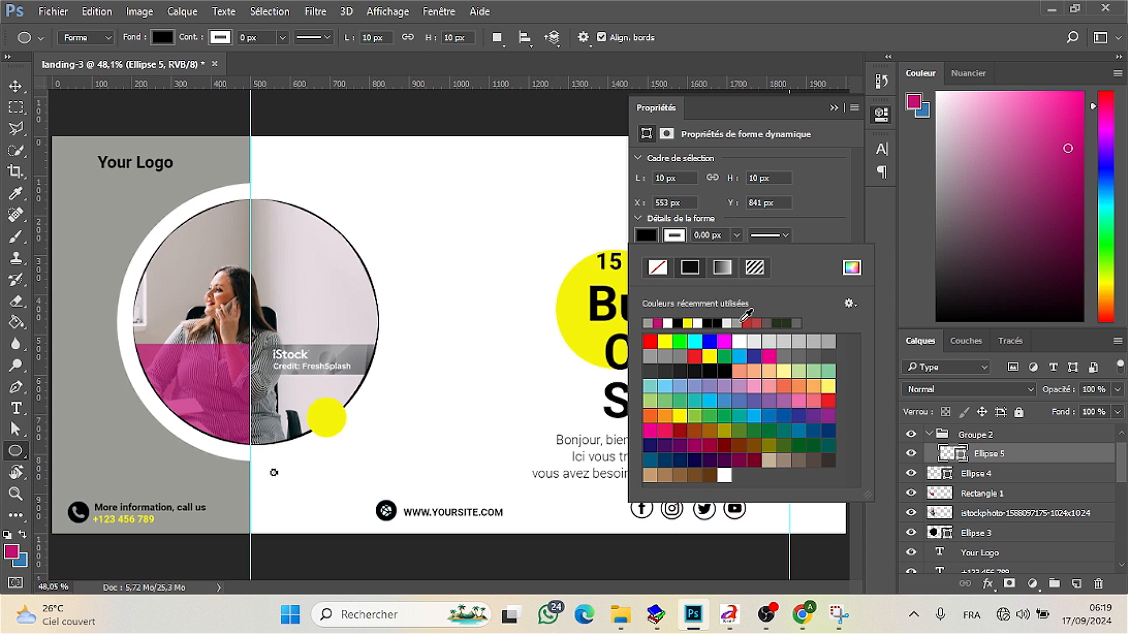
pyautogui.click(742, 322)
pyautogui.click(992, 475)
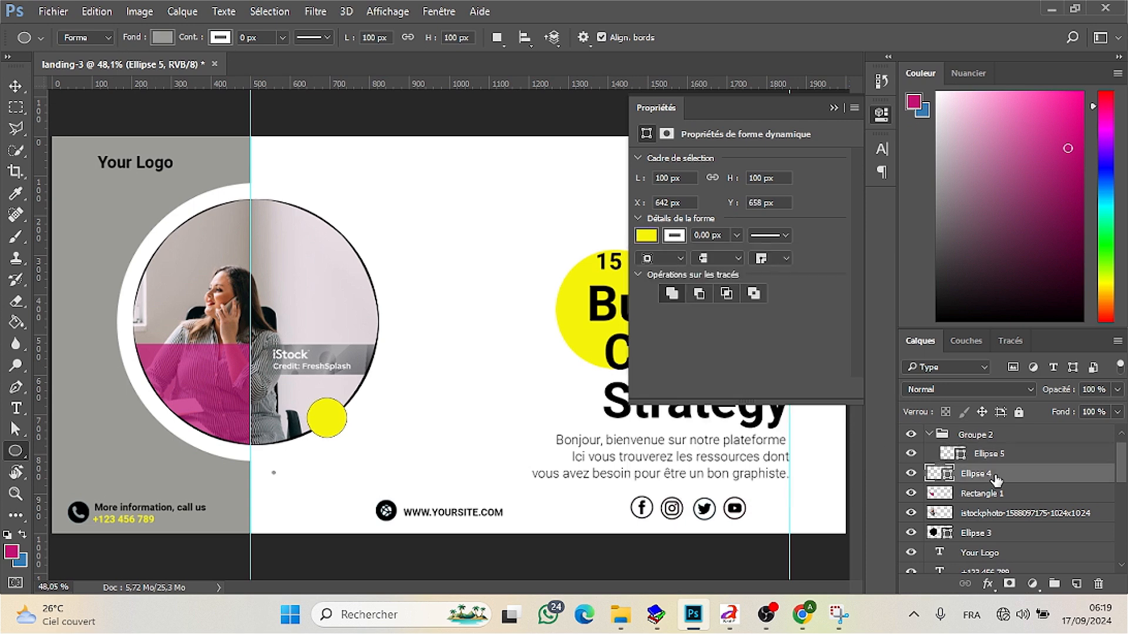
pyautogui.click(998, 458)
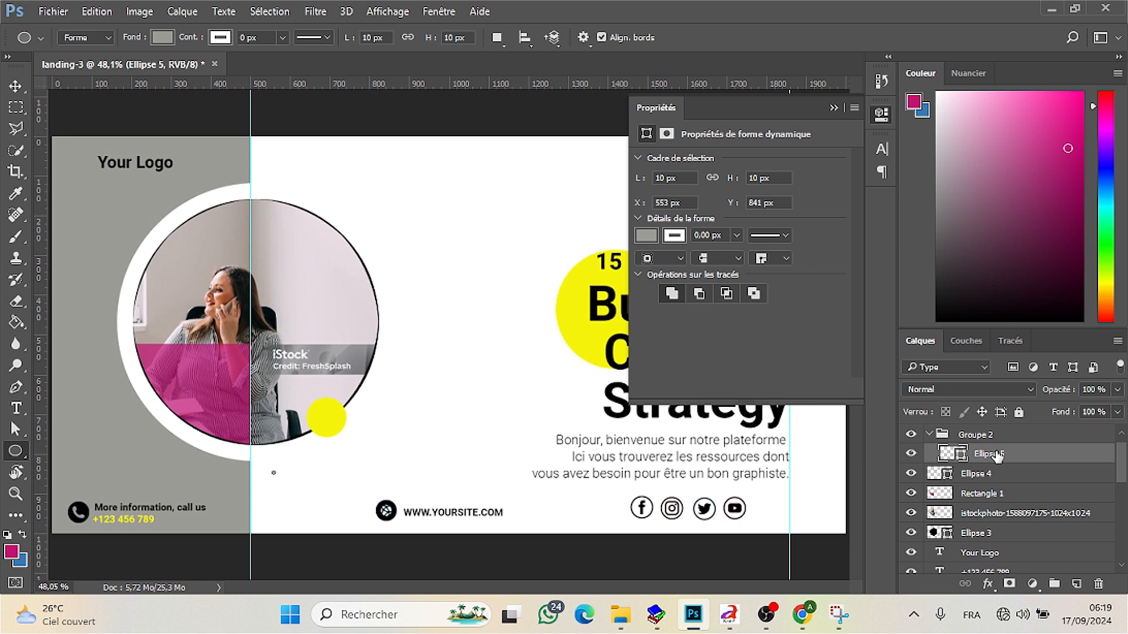
# Duplicate the small gray dot and place the copy a short distance directly below it
pyautogui.hotkey('ctrl', 'j')
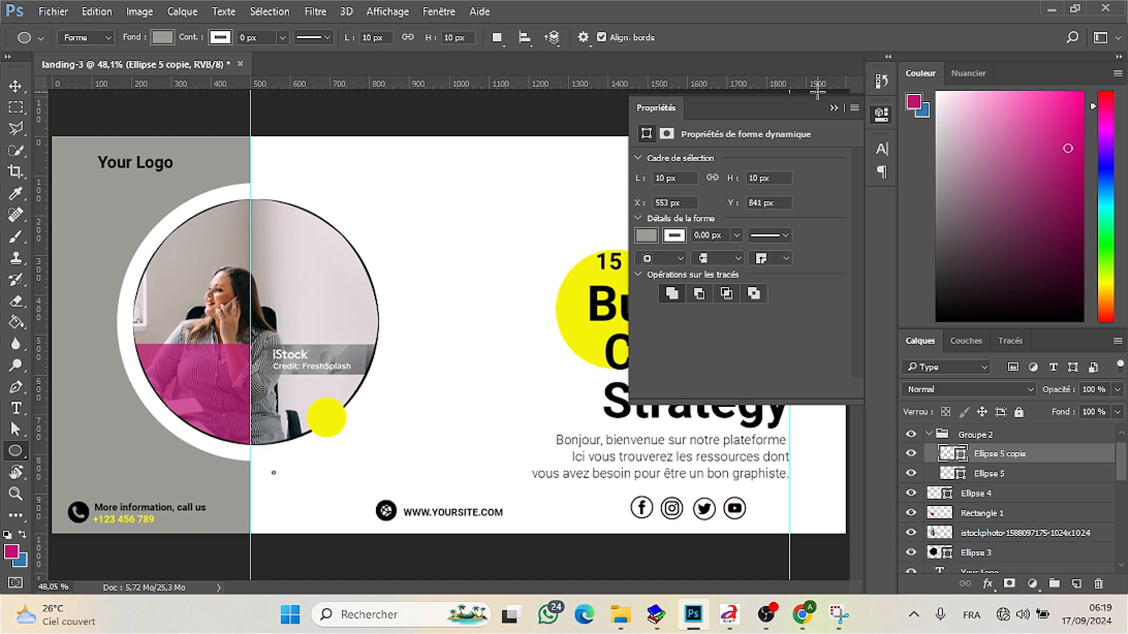
pyautogui.click(833, 107)
pyautogui.click(16, 86)
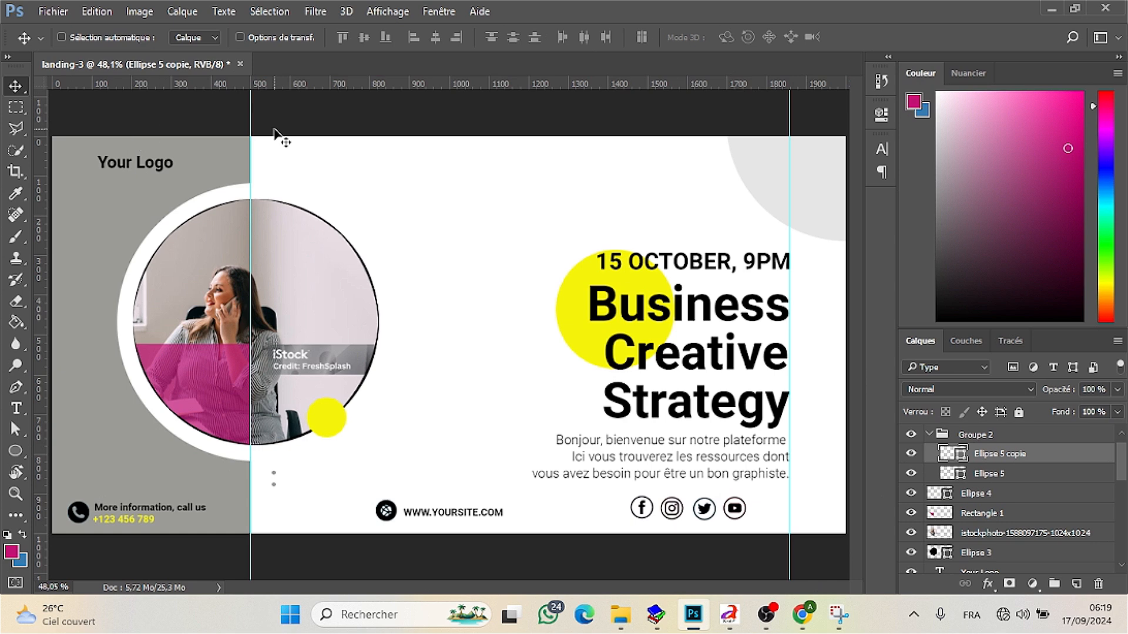
# Duplicate the pair of dots twice, moving each copy down to build a vertical column of six evenly spaced dots
pyautogui.keyDown('shift'); pyautogui.click(992, 473); pyautogui.keyUp('shift')
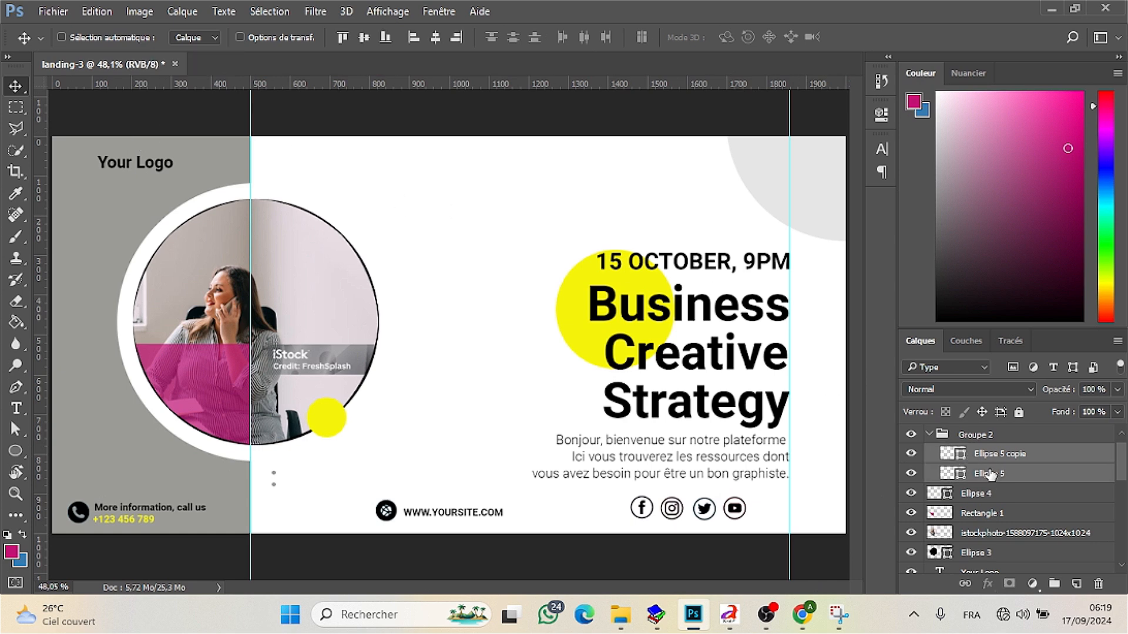
pyautogui.hotkey('ctrl', 'j')
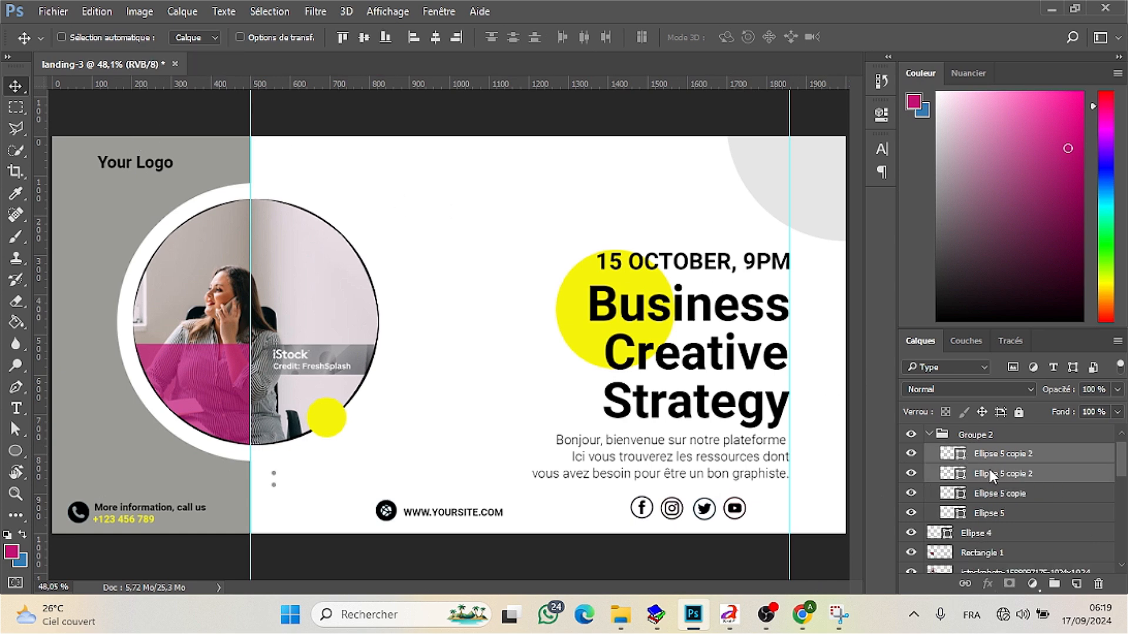
pyautogui.hotkey('shift', 'Down')
pyautogui.hotkey('shift', 'Down')
pyautogui.hotkey('shift', 'Down')
pyautogui.hotkey('shift', 'Down')
pyautogui.hotkey('shift', 'Down')
pyautogui.hotkey('shift', 'Down')
pyautogui.hotkey('shift', 'Down')
pyautogui.hotkey('ctrl', 'j')
pyautogui.hotkey('shift', 'Down')
pyautogui.hotkey('shift', 'Down')
pyautogui.hotkey('shift', 'Down')
pyautogui.hotkey('shift', 'Down')
pyautogui.hotkey('shift', 'Down')
pyautogui.hotkey('shift', 'Down')
pyautogui.hotkey('shift', 'Down')
pyautogui.hotkey('shift', 'Down')
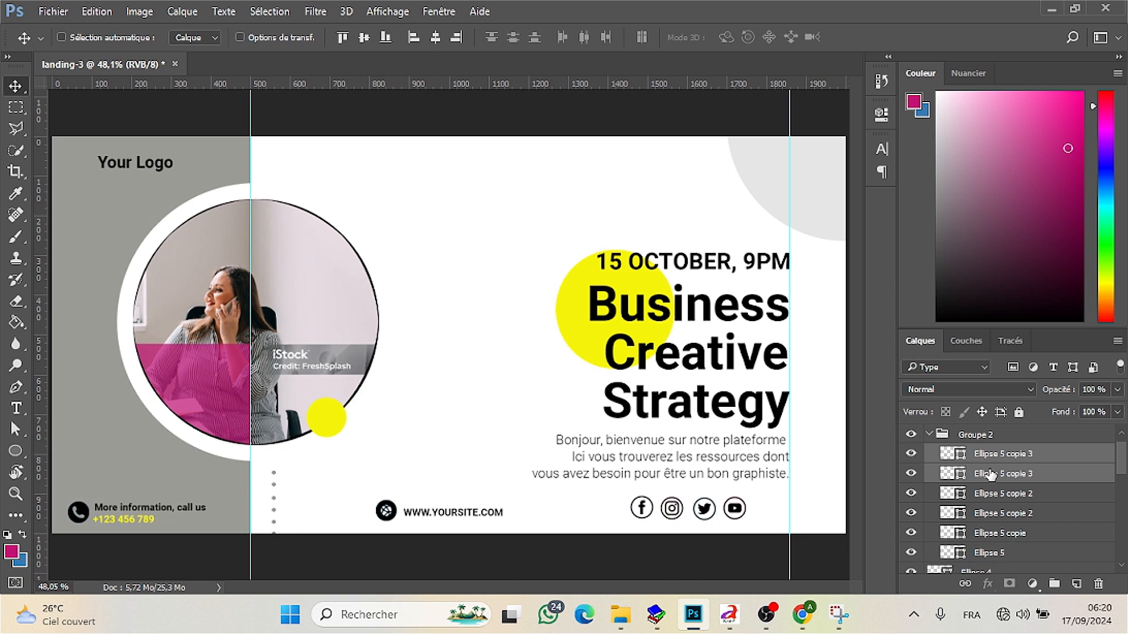
# Duplicate all six dots and shift the copies left to form a second column near the vertical guide
pyautogui.click(1001, 456)
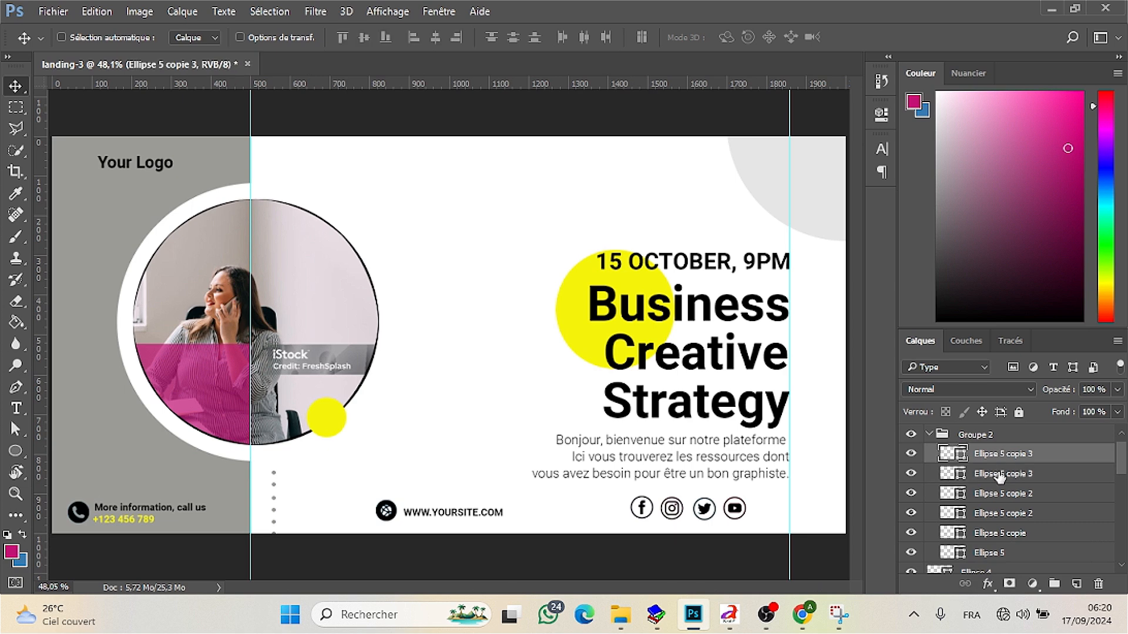
pyautogui.scroll(-1, 1000, 515)
pyautogui.keyDown('shift'); pyautogui.click(999, 514); pyautogui.keyUp('shift')
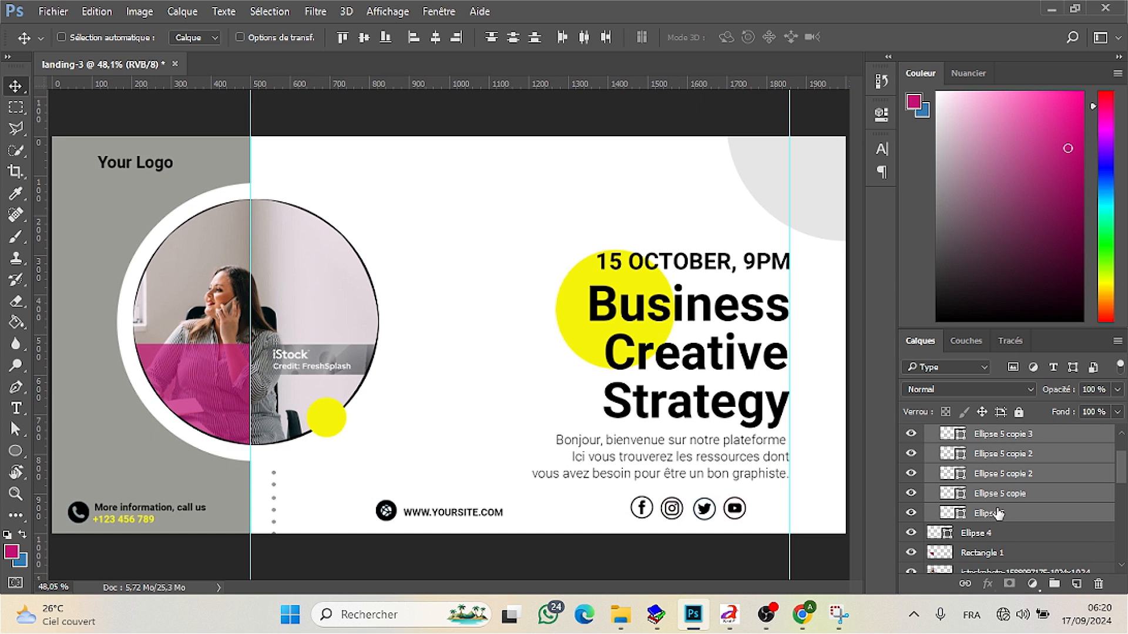
pyautogui.hotkey('ctrl', 'j')
pyautogui.scroll(1, 999, 514)
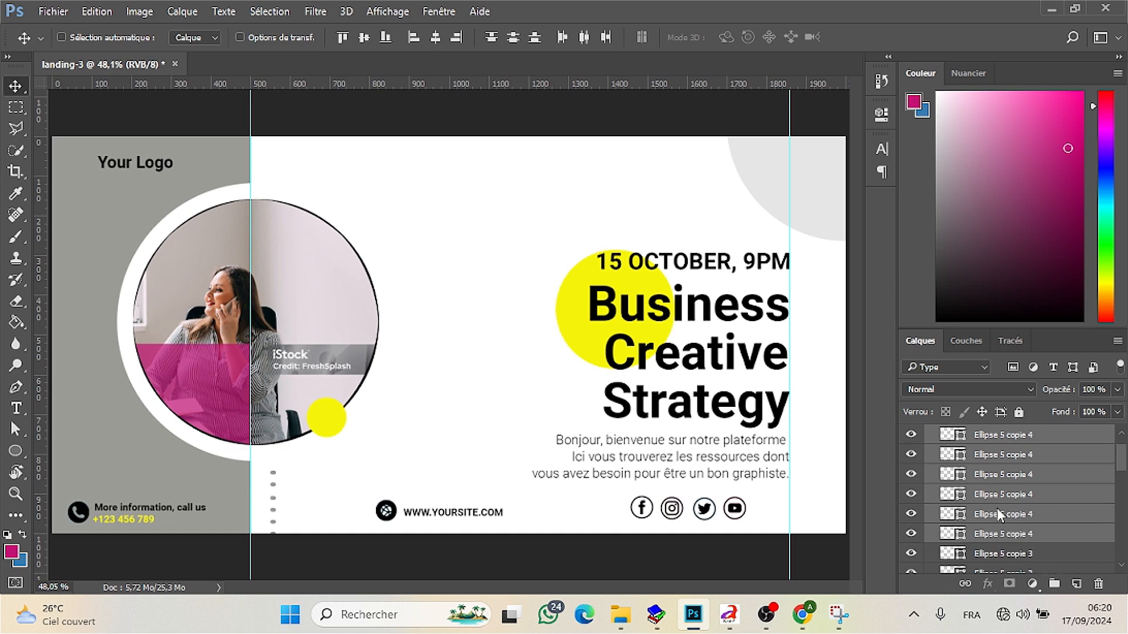
pyautogui.hotkey('shift', 'Left')
pyautogui.hotkey('shift', 'Left')
pyautogui.hotkey('shift', 'Left')
pyautogui.hotkey('shift', 'Left')
pyautogui.hotkey('shift', 'Right')
# Duplicate the dot column again and shift the copy right of the original to form a third column
pyautogui.hotkey('ctrl', 'j')
pyautogui.hotkey('shift', 'Right')
pyautogui.hotkey('shift', 'Right')
pyautogui.hotkey('shift', 'Right')
pyautogui.hotkey('shift', 'Right')
pyautogui.hotkey('ctrl', 'g')
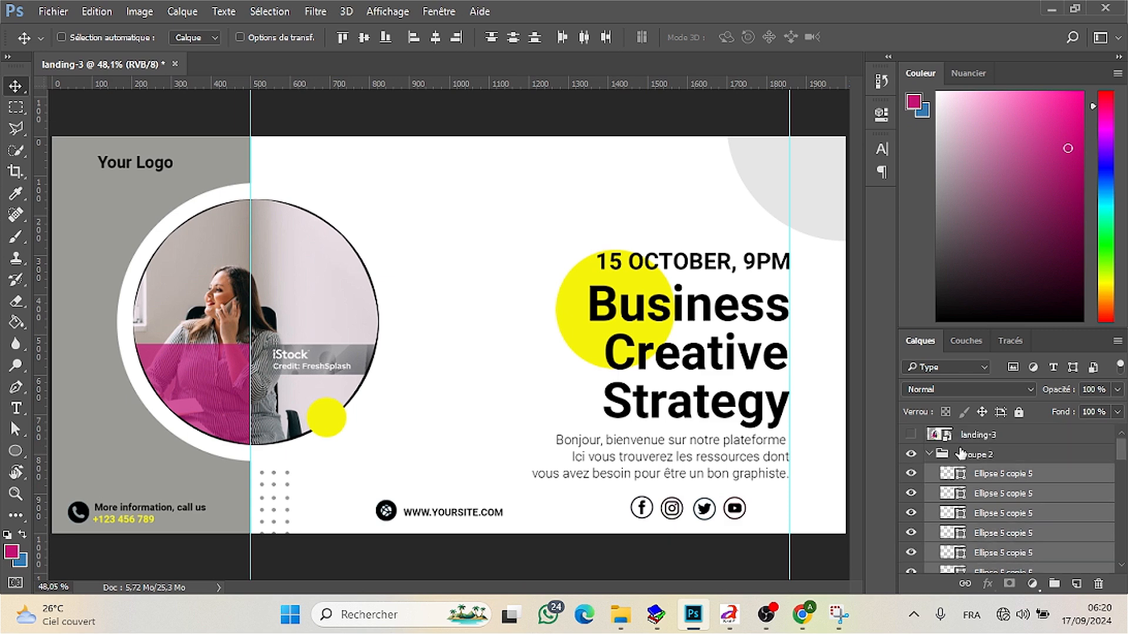
# Move the whole Groupe 2 dot grid up so it meets the lower edge of the photo circle
pyautogui.click(961, 453)
pyautogui.hotkey('shift', 'Up')
pyautogui.hotkey('shift', 'Up')
pyautogui.hotkey('shift', 'Up')
pyautogui.hotkey('shift', 'Up')
pyautogui.hotkey('shift', 'Up')
pyautogui.hotkey('shift', 'Up')
pyautogui.hotkey('shift', 'Up')
pyautogui.hotkey('shift', 'Up')
pyautogui.hotkey('shift', 'Up')
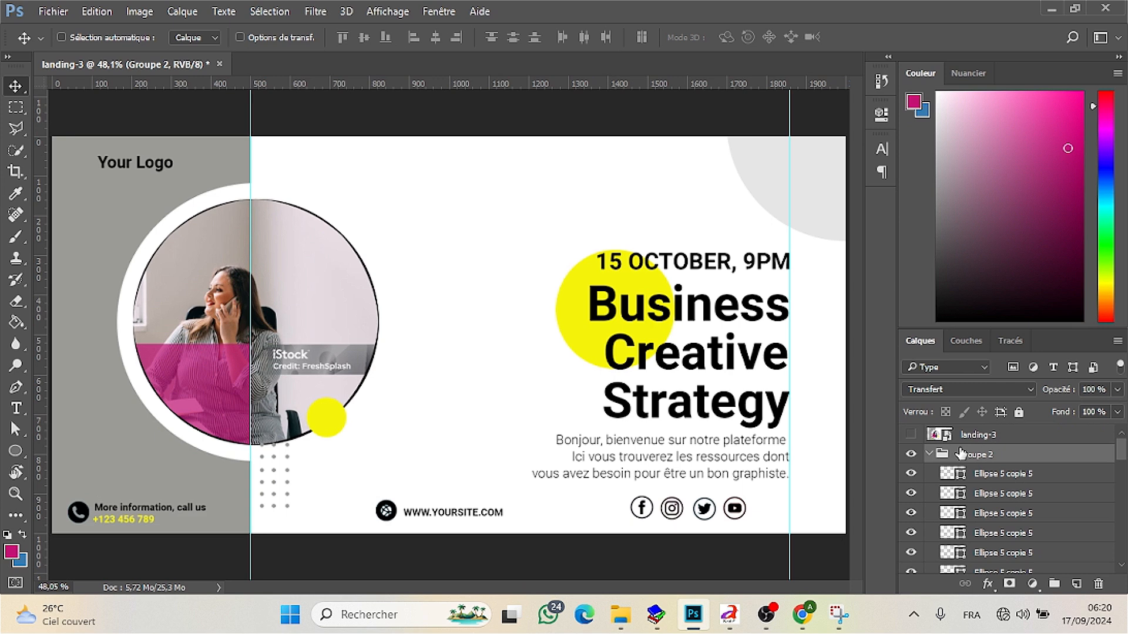
# Toggle the visibility of the topmost dot layer in Groupe 2 to identify its dot in the grid
pyautogui.click(926, 475)
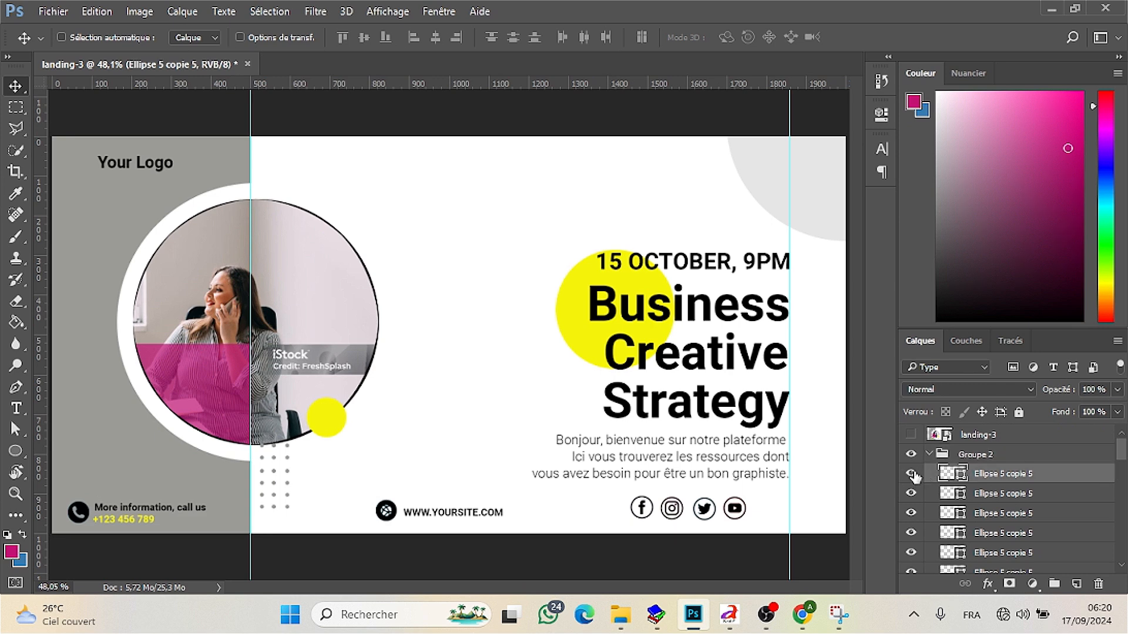
pyautogui.click(911, 474)
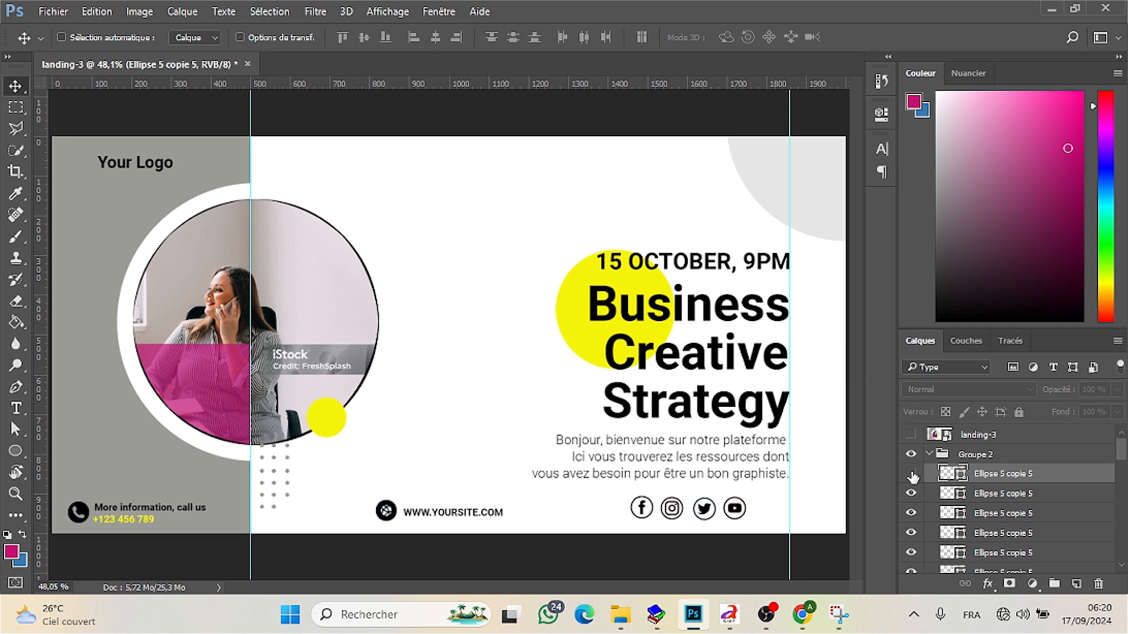
pyautogui.click(912, 474)
pyautogui.click(911, 474)
pyautogui.click(911, 474)
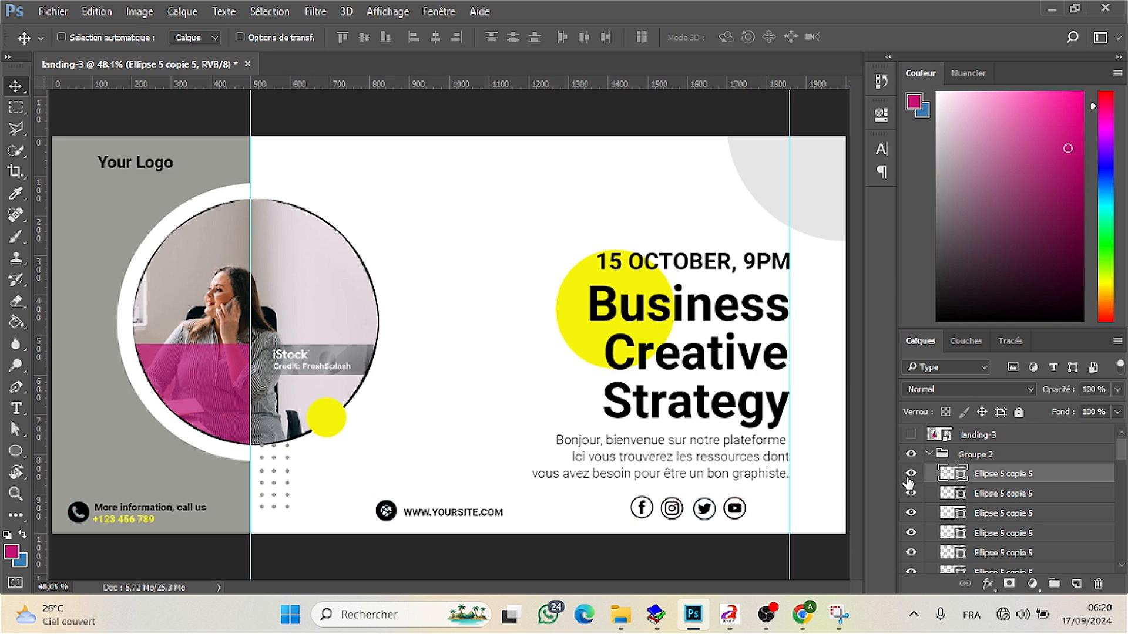
pyautogui.click(911, 474)
pyautogui.click(911, 474)
pyautogui.scroll(-3, 927, 516)
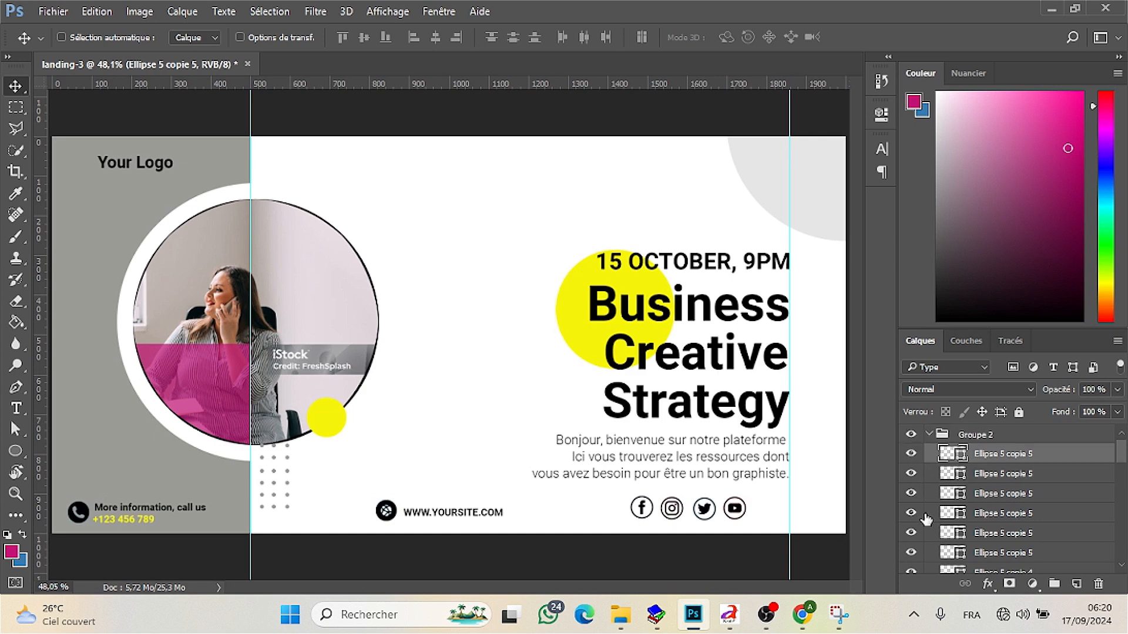
pyautogui.scroll(3, 926, 513)
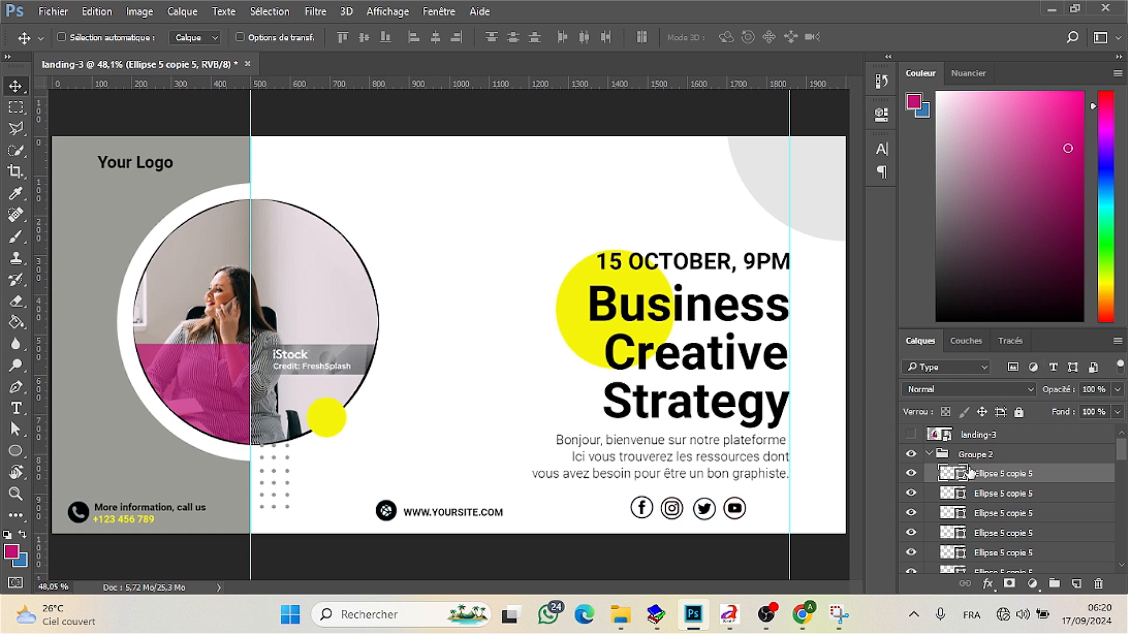
# Toggle the landing-3 reference to compare it with the design, collapse Groupe 2, and leave the reference hidden
pyautogui.click(912, 434)
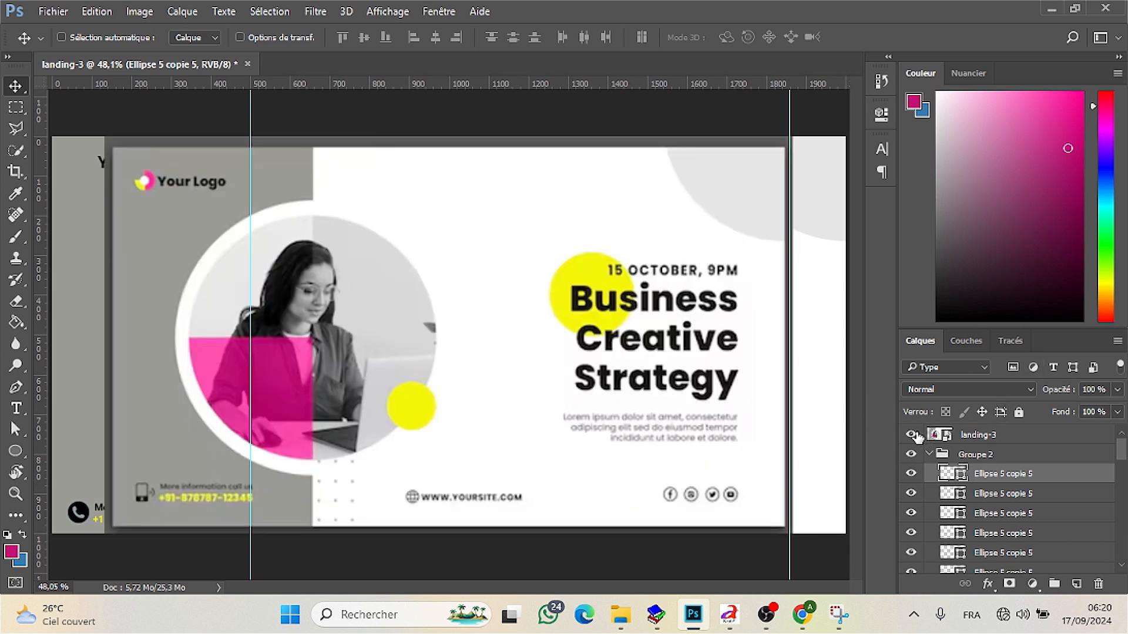
pyautogui.click(918, 436)
pyautogui.click(911, 434)
pyautogui.click(912, 435)
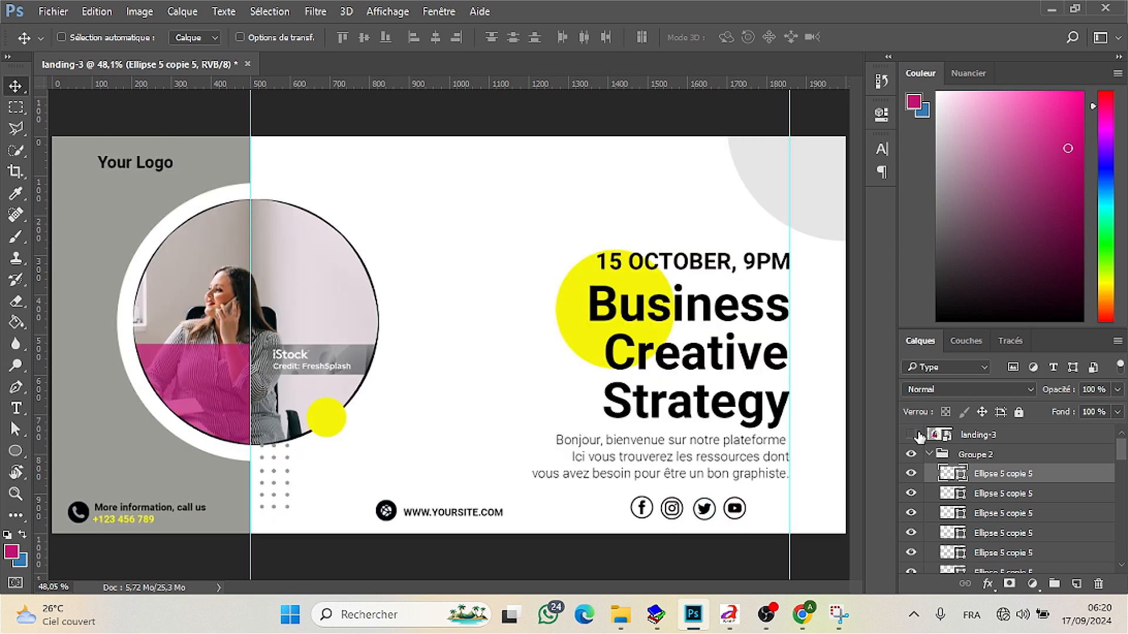
pyautogui.click(912, 434)
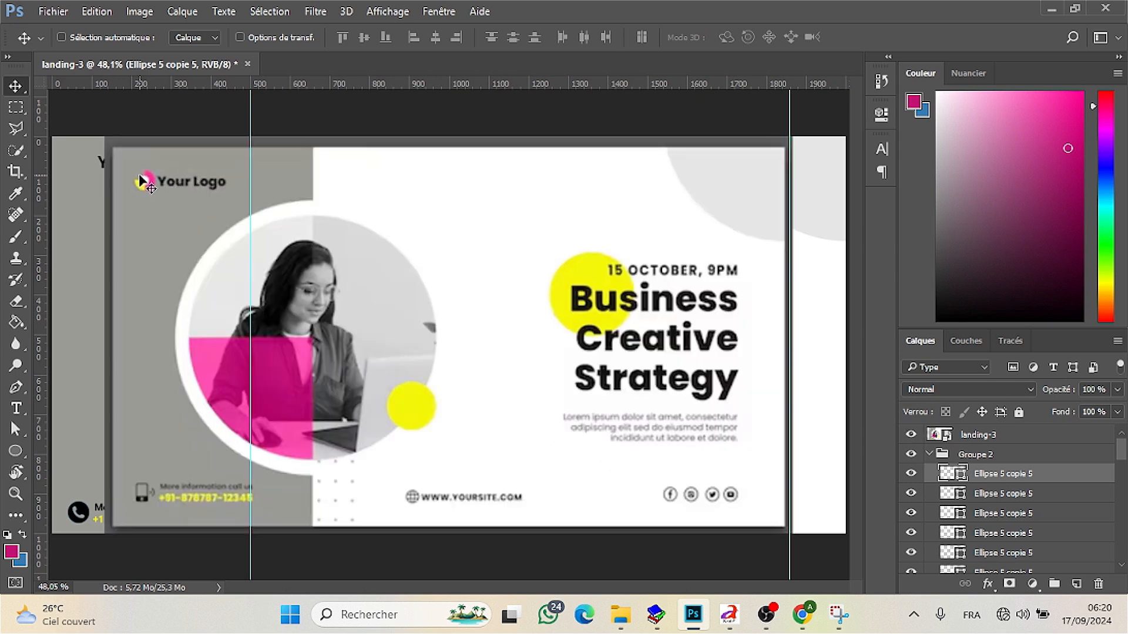
pyautogui.click(931, 455)
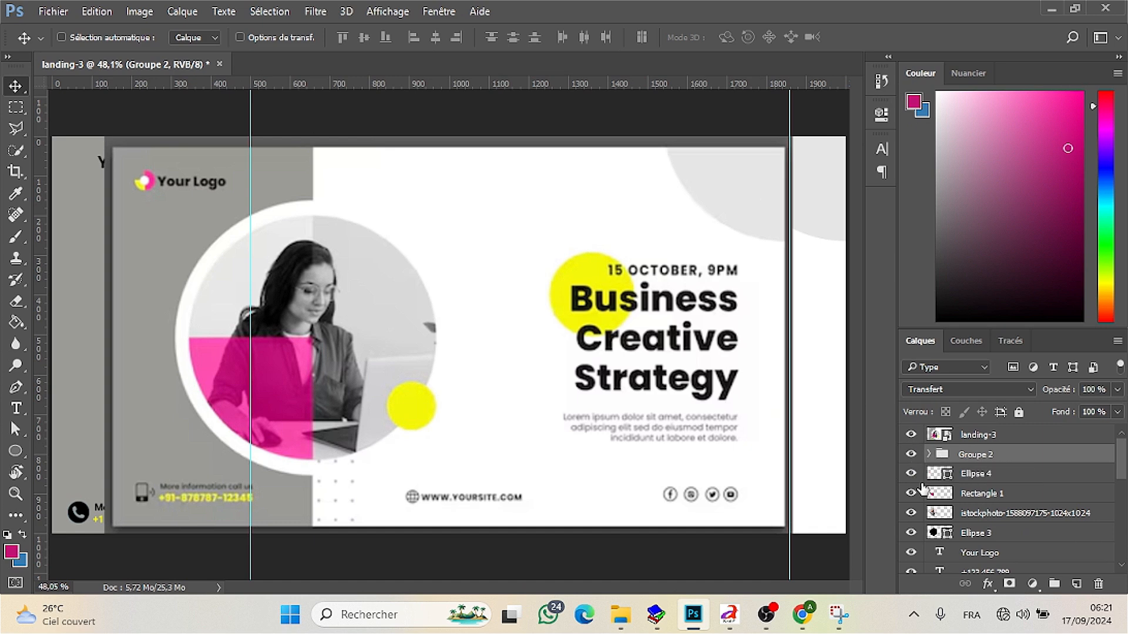
pyautogui.click(911, 435)
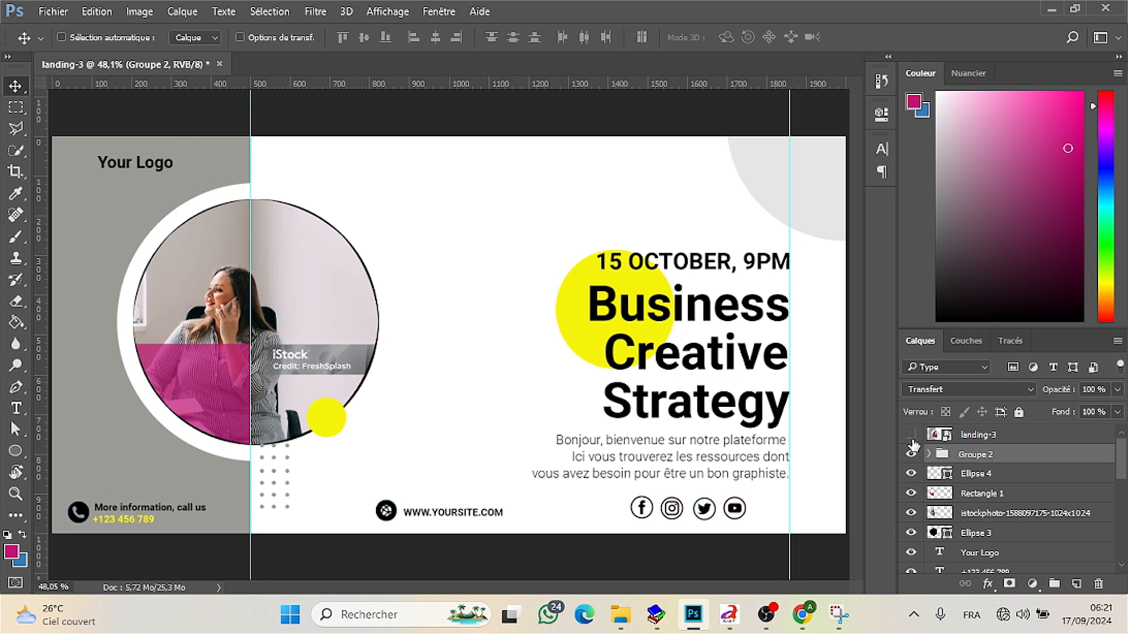